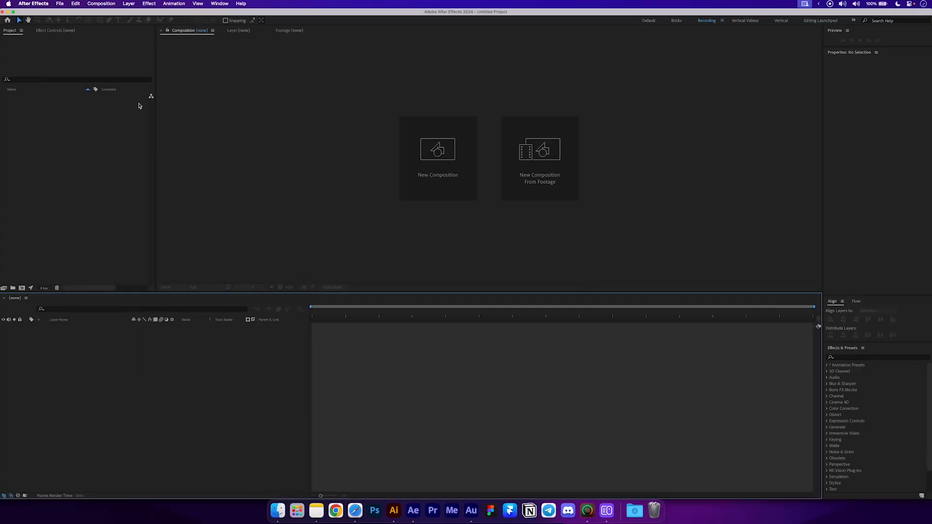
- Create a 1920x1080, 30 fps, 10-second composition named Liquid Glass Example
left_click(97, 4)
left_click(100, 14)
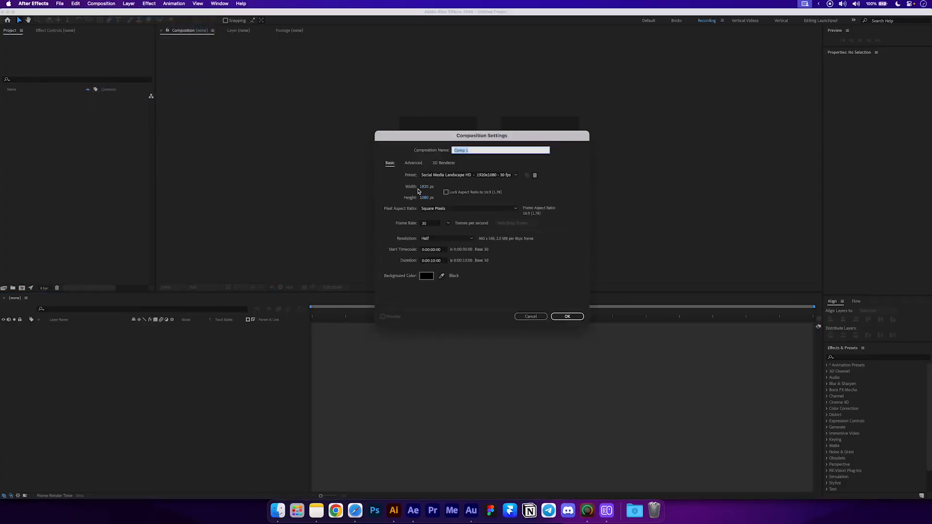
type("Liquid Glass Example")
left_click(564, 316)
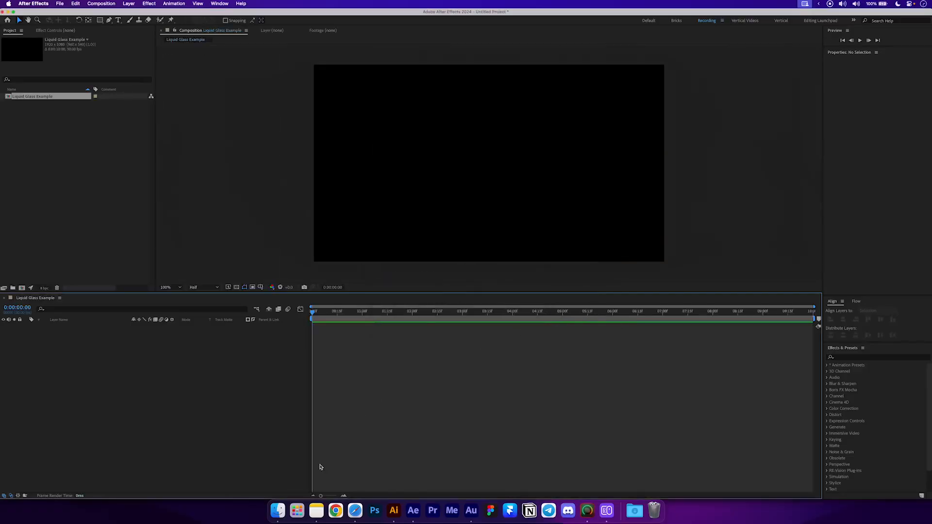
- Import the Background 3.png image into the Liquid Glass Example composition and scale it to 33%
left_click(277, 510)
left_click_drag(393, 255, 92, 209)
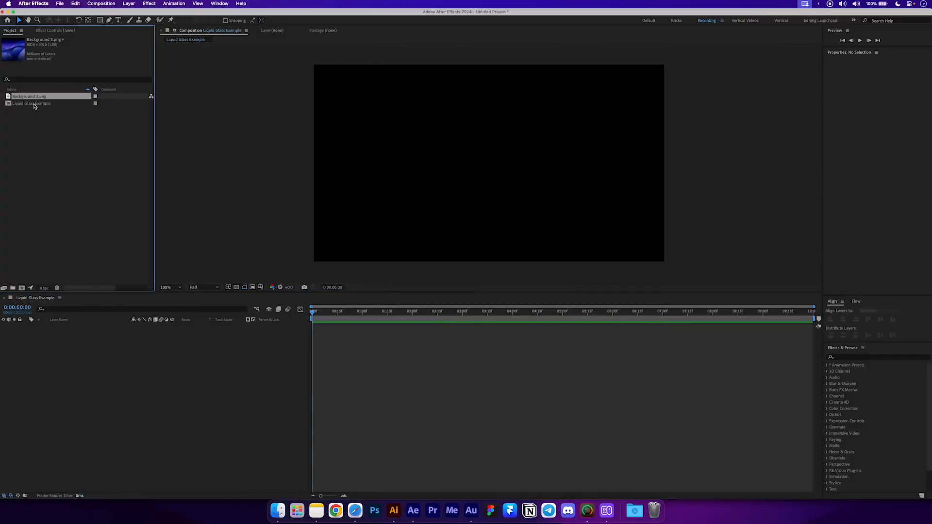
left_click_drag(32, 98, 161, 379)
key("s")
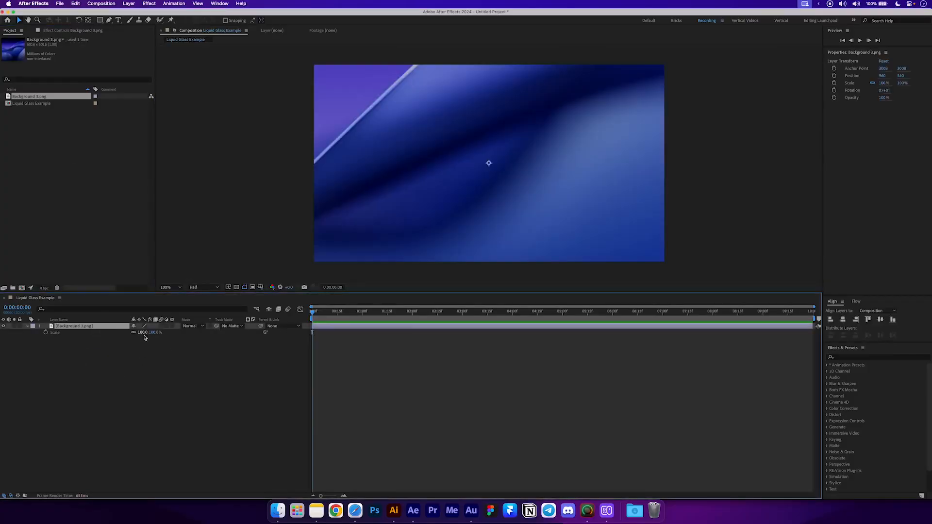
left_click_drag(141, 333, 119, 337)
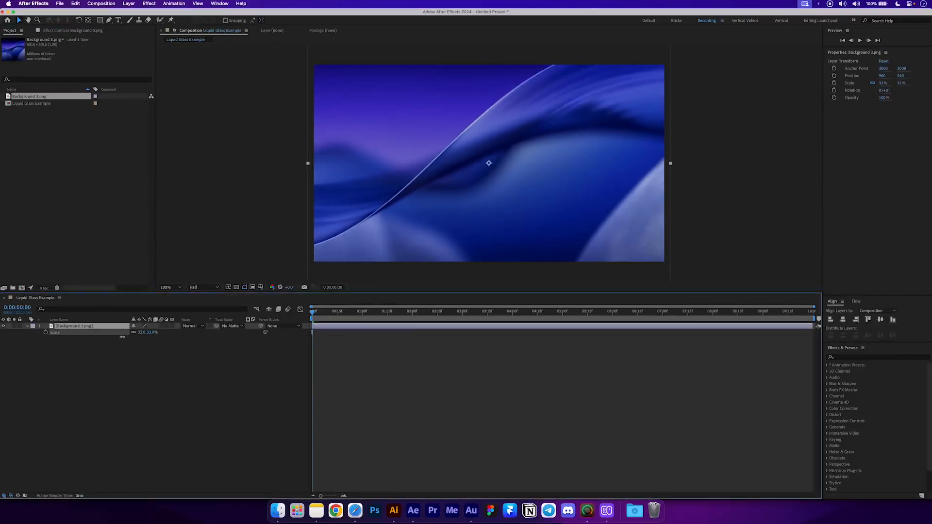
left_click(140, 383)
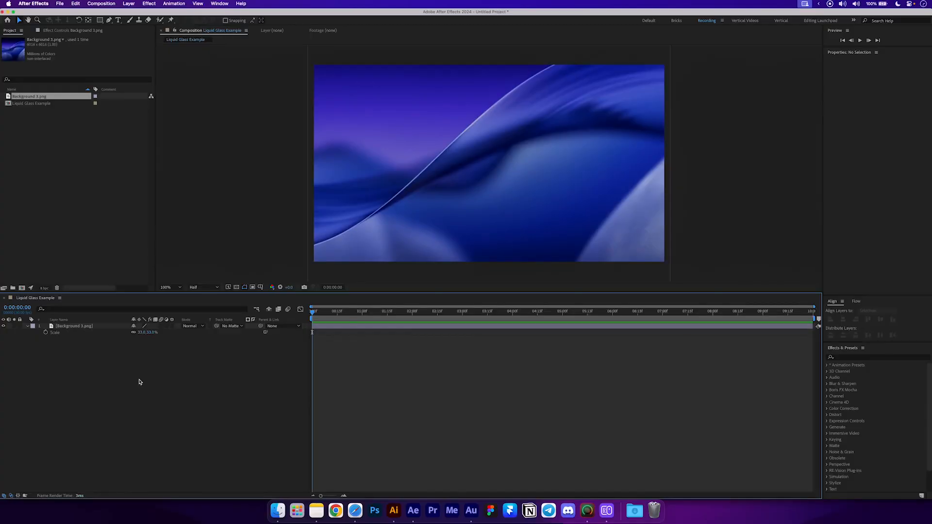
- Draw a light grey rectangle about 759 by 238 px on a new shape layer and centre it in the composition
left_click(99, 20)
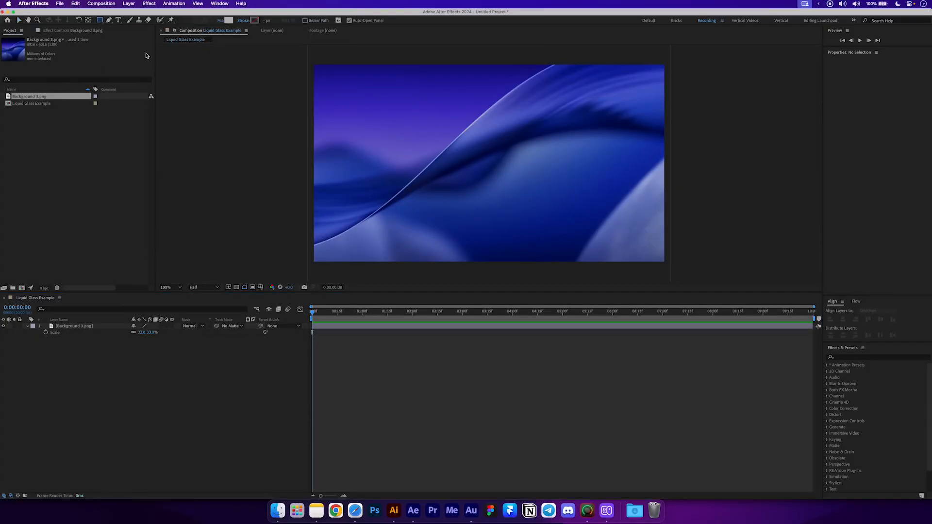
mouse_move(415, 145)
left_mouse_down()
mouse_move(557, 197)
mouse_move(552, 188)
left_mouse_up()
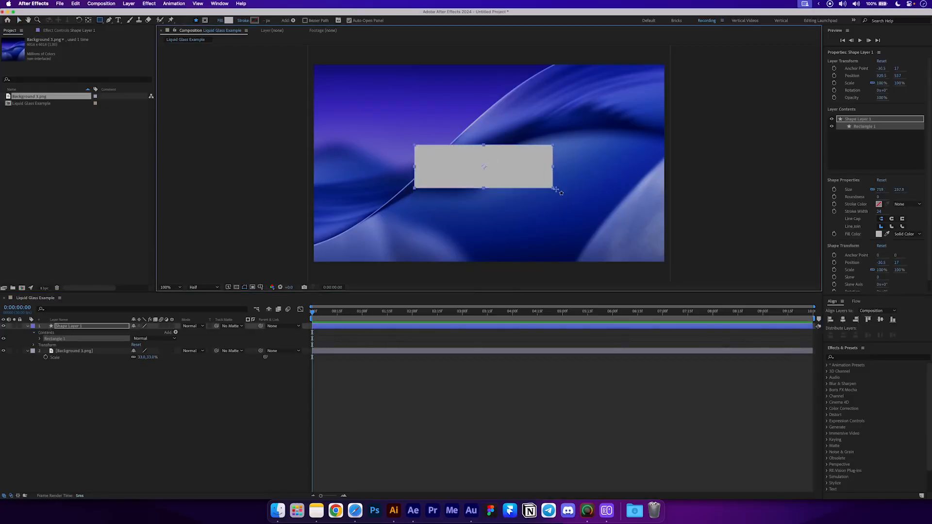
left_click(843, 319)
left_click(881, 319)
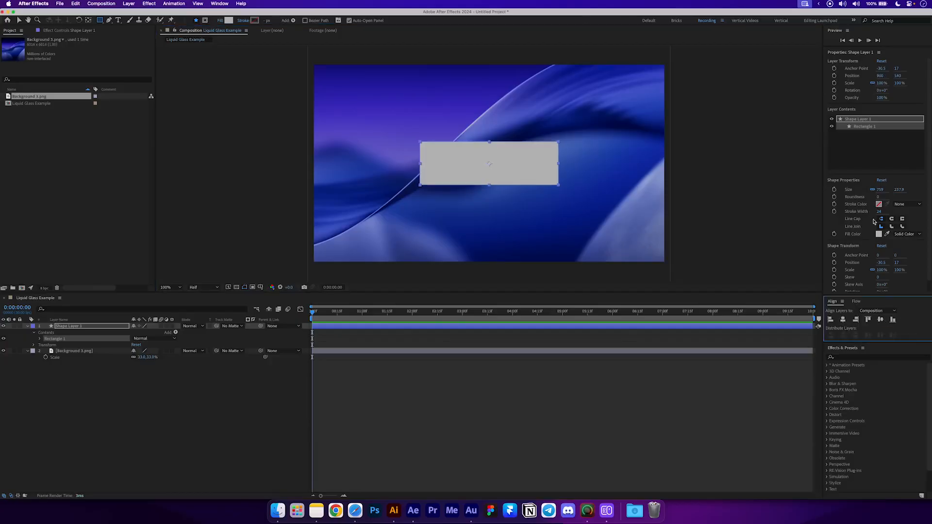
- Round the rectangle's corners into a pill shape and rename its layer Main Shape
left_click_drag(875, 198, 877, 199)
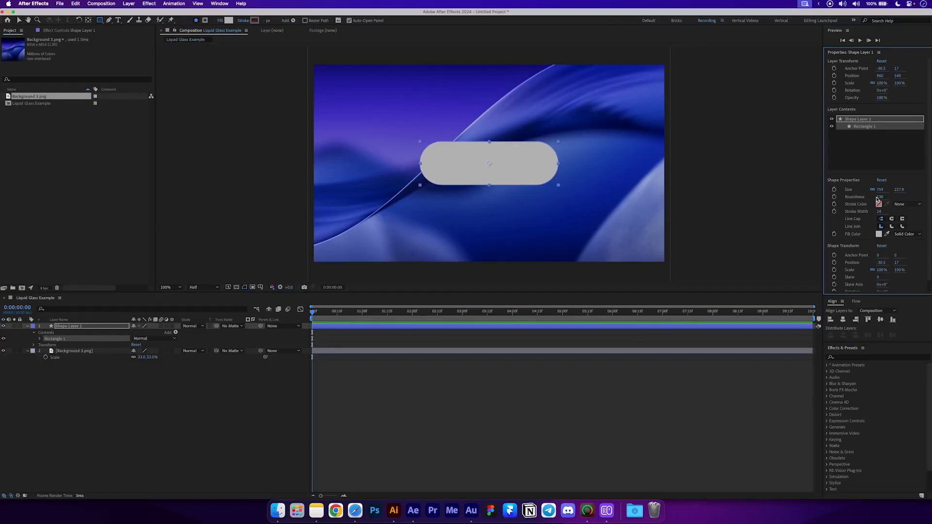
left_click(75, 326)
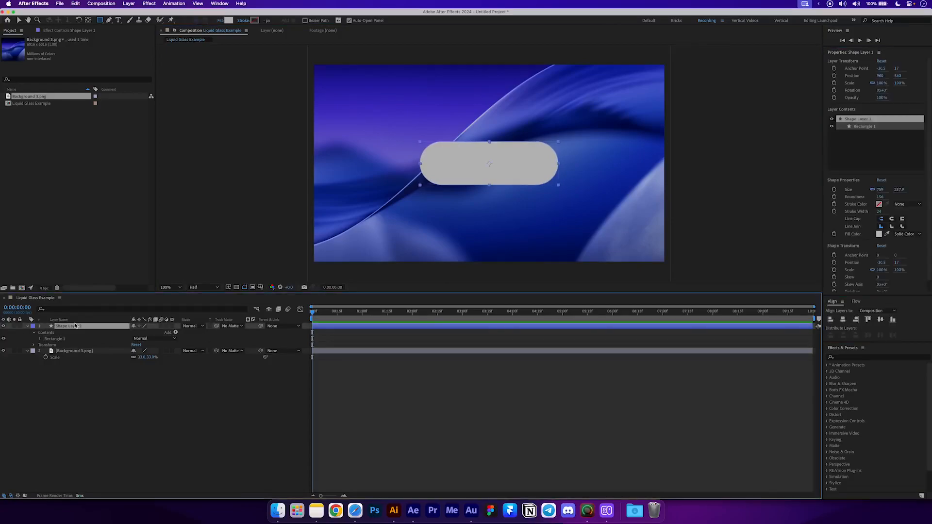
key("Return")
type("Main Shape")
key("Return")
left_click(27, 350)
left_click(27, 326)
left_click(123, 359)
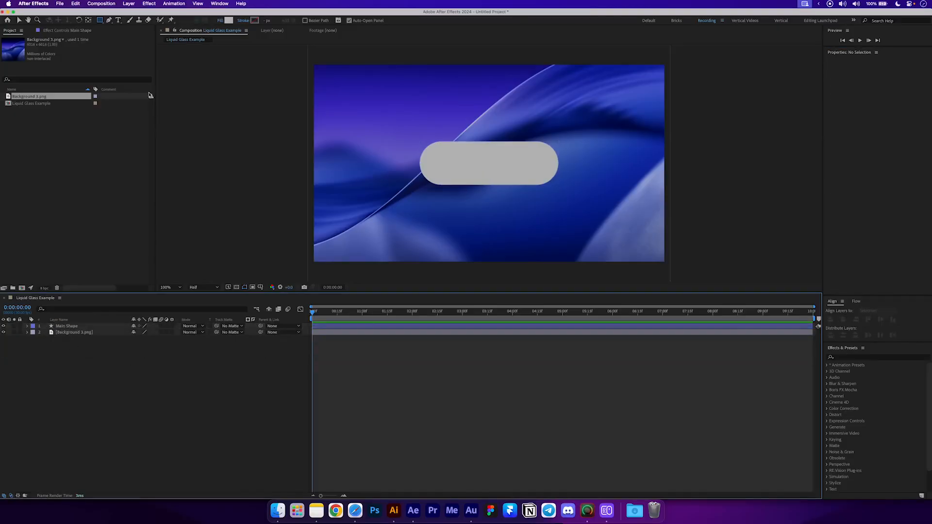
- Add an adjustment layer above the shape and name it Glass
left_click(129, 4)
mouse_move(130, 14)
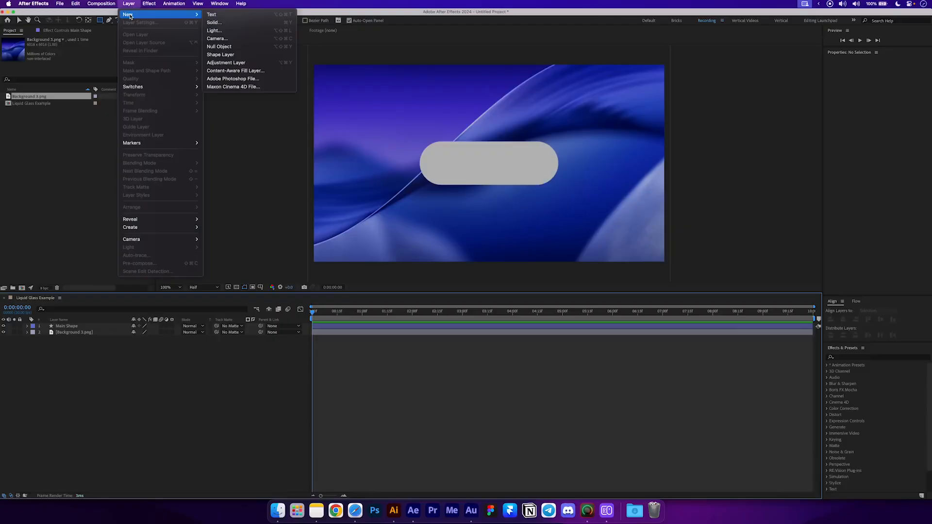
left_click(232, 67)
key("Return")
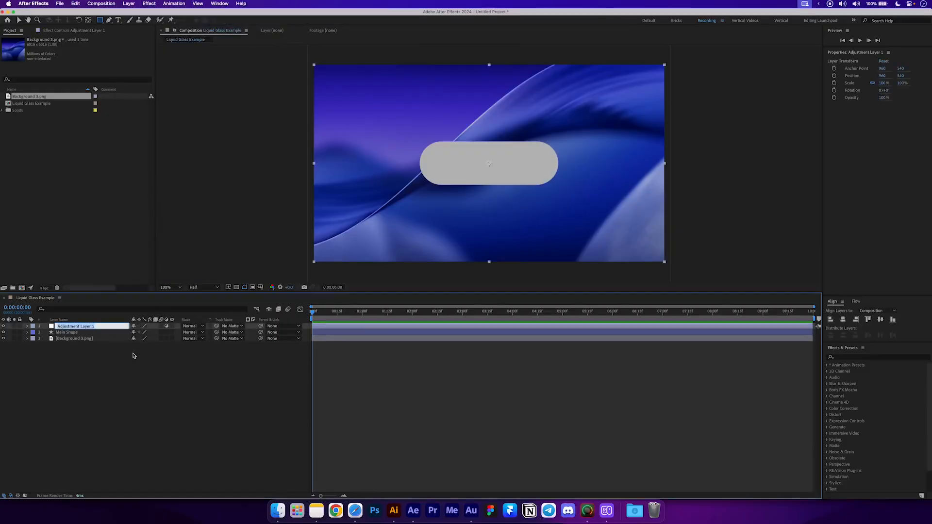
type("Glass")
key("Return")
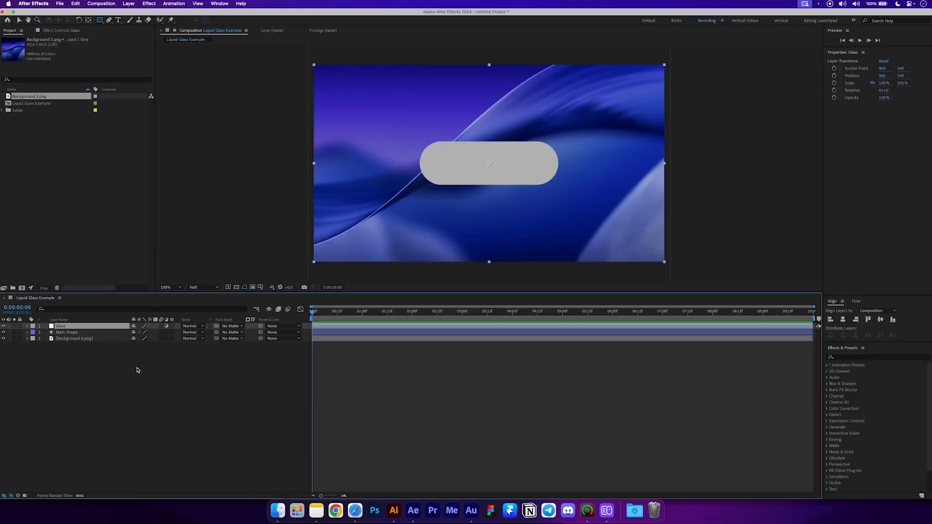
- Apply the CC Glass effect to the Glass adjustment layer
left_click(854, 358)
type("cc gla")
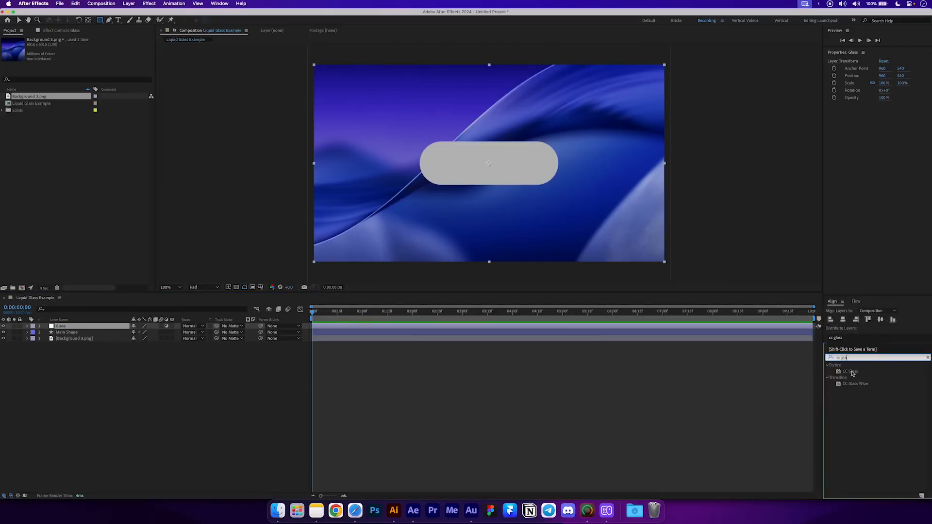
left_click_drag(850, 372, 424, 329)
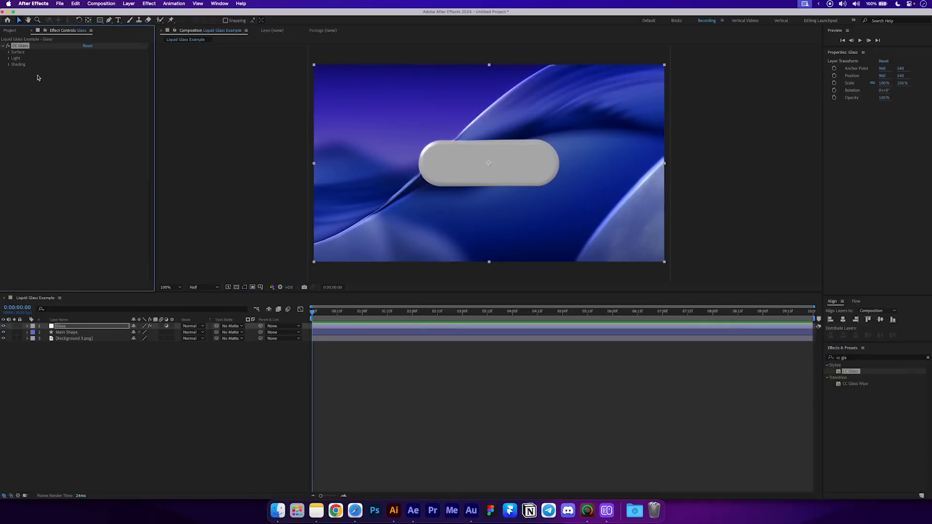
- Configure the CC Glass surface with Main Shape as bump map, softness 25 and height 60
left_click(8, 52)
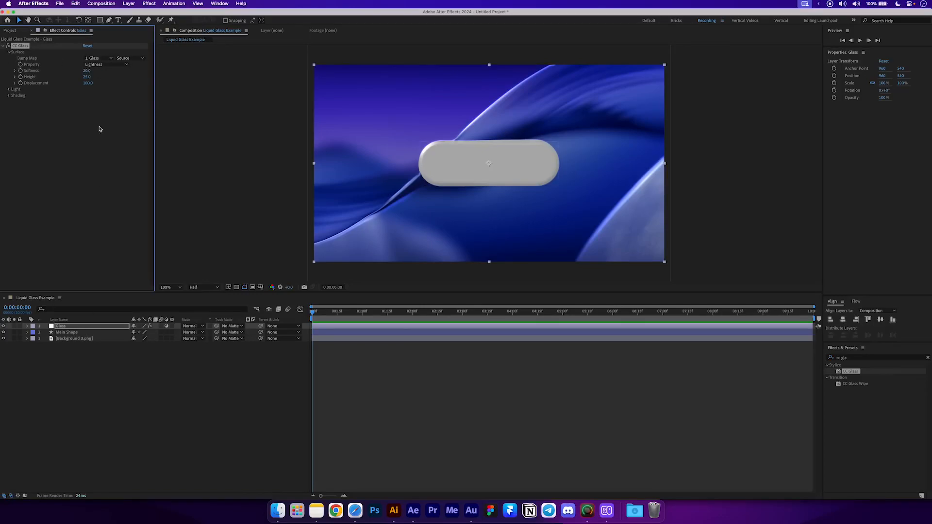
left_click(100, 58)
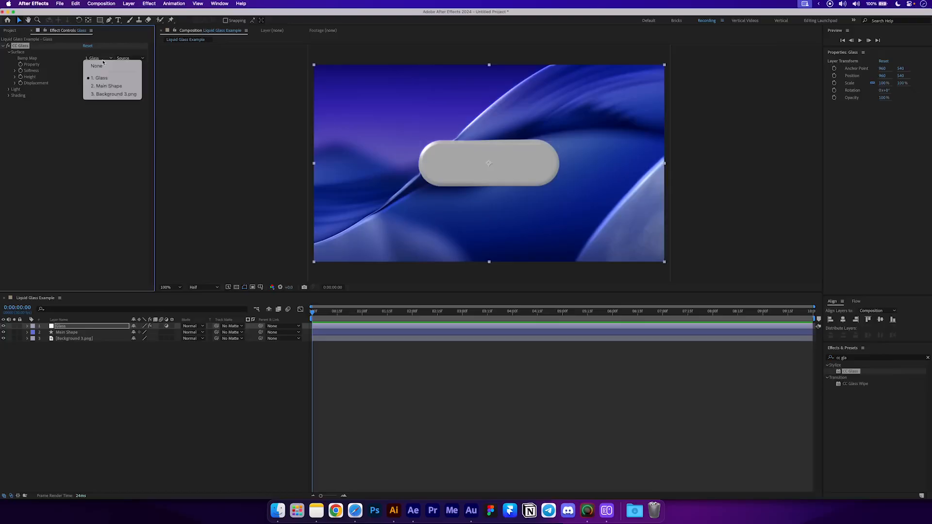
left_click(115, 86)
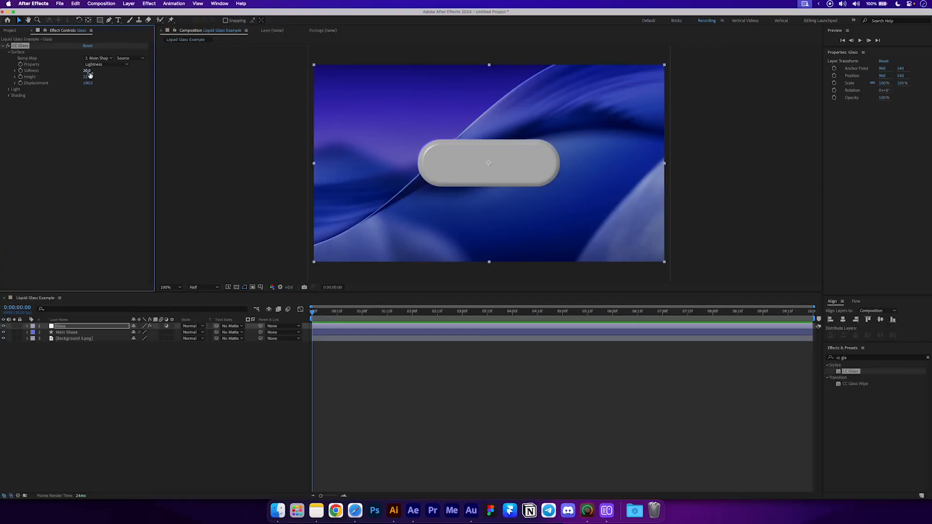
left_click(87, 71)
type("25")
key("Return")
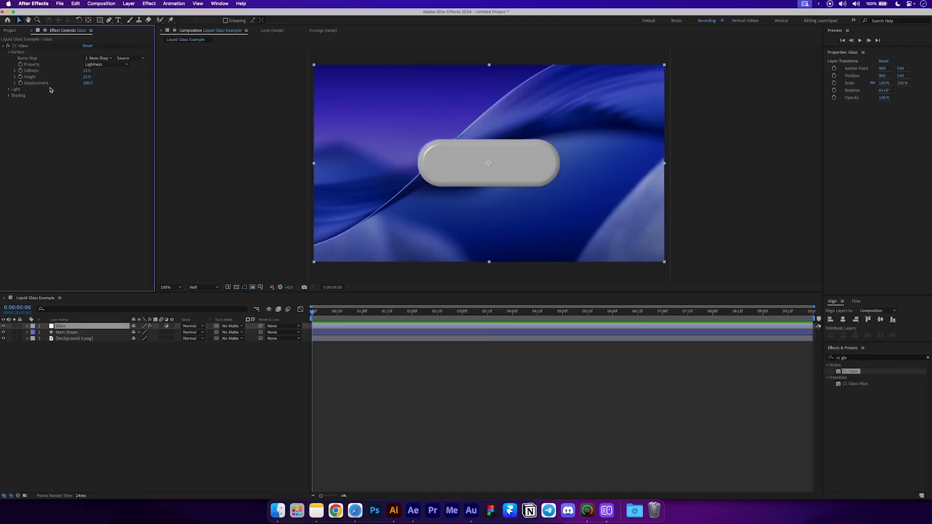
left_click(87, 77)
type("60")
key("Return")
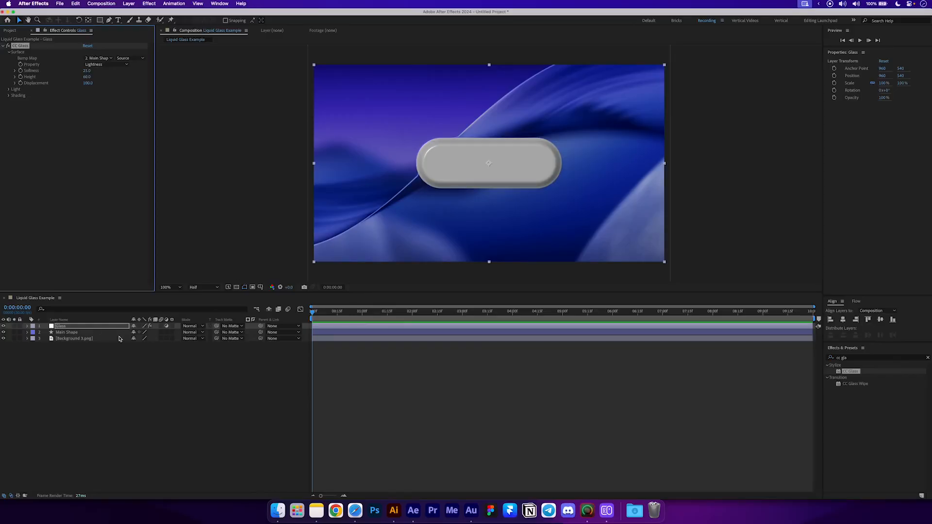
- Set Main Shape as the track matte of the Glass layer and inspect the shape's edges up close
left_click_drag(216, 326, 103, 336)
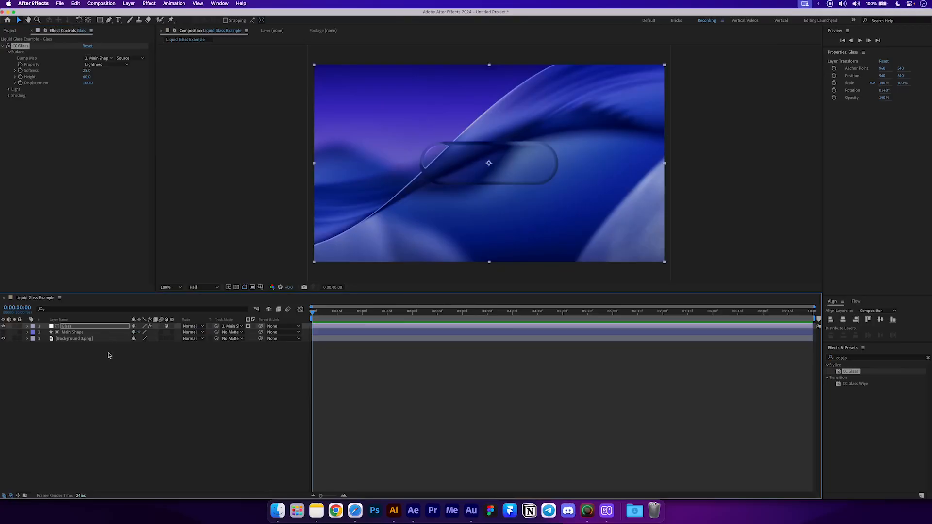
left_click(76, 333)
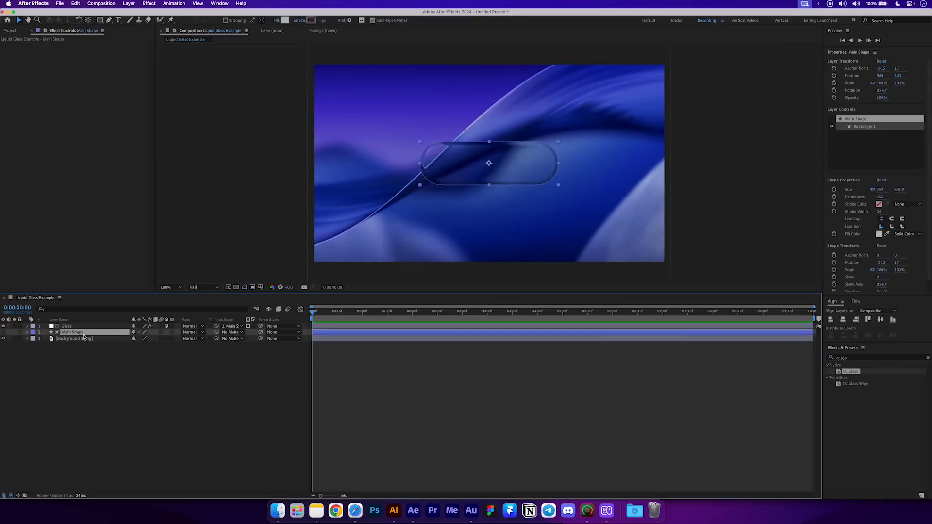
key("period")
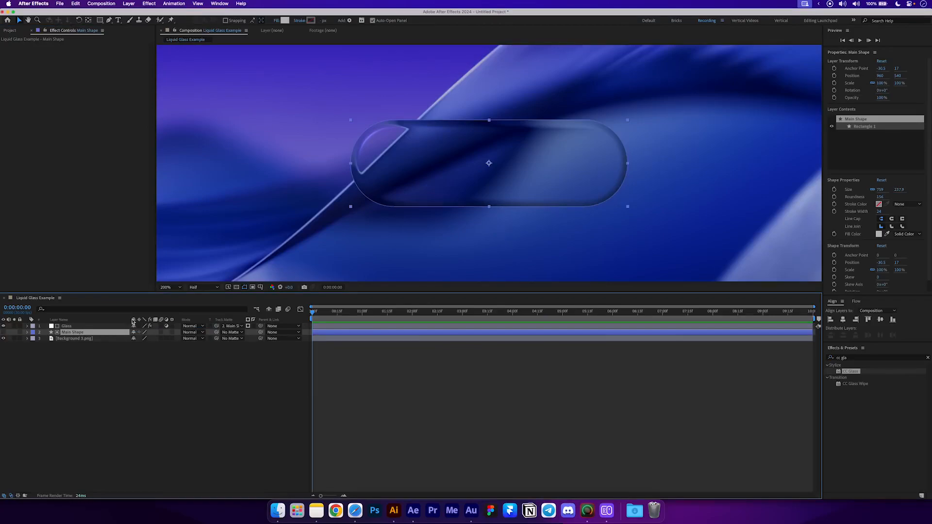
- Switch the Glass layer's CC Glass lighting from the effect light to AE Lights
left_click(114, 327)
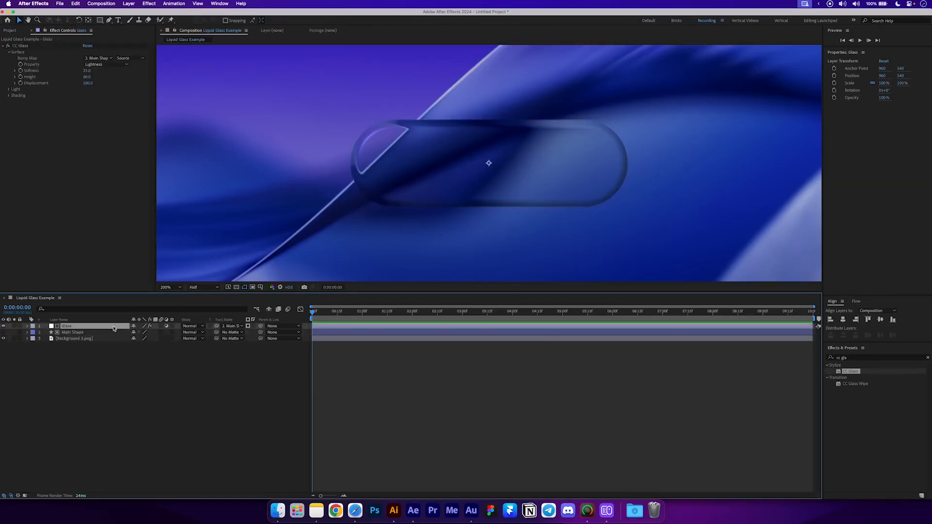
left_click(9, 89)
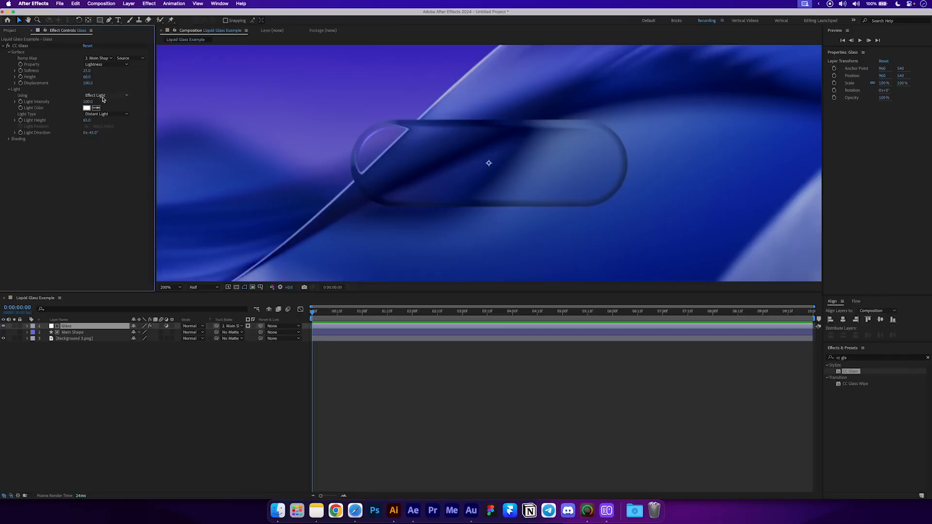
left_click(106, 99)
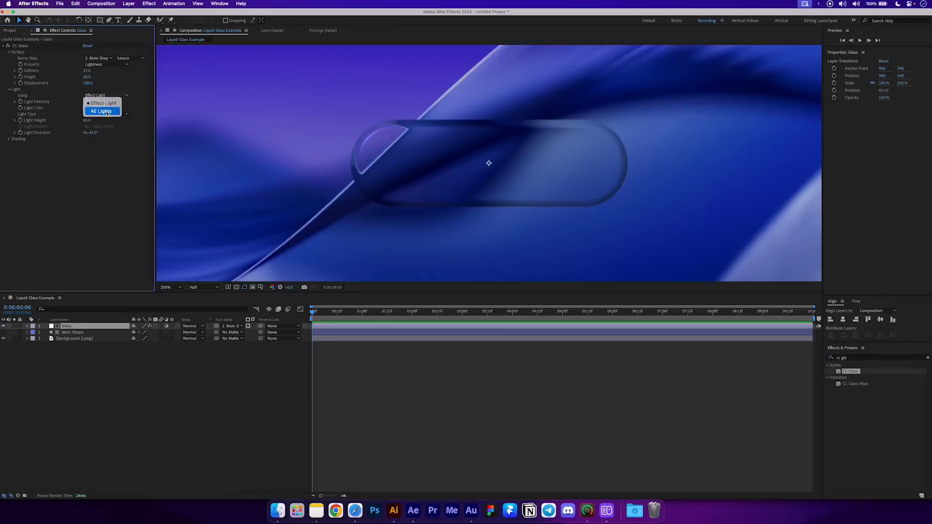
left_click(106, 113)
left_click(128, 403)
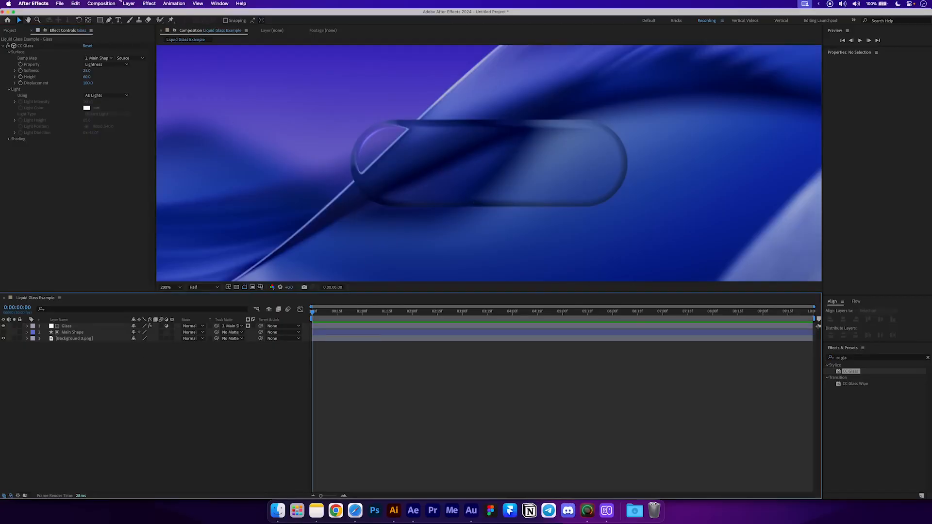
- Add a white ambient light with 200% intensity to the composition
left_click(129, 4)
mouse_move(131, 16)
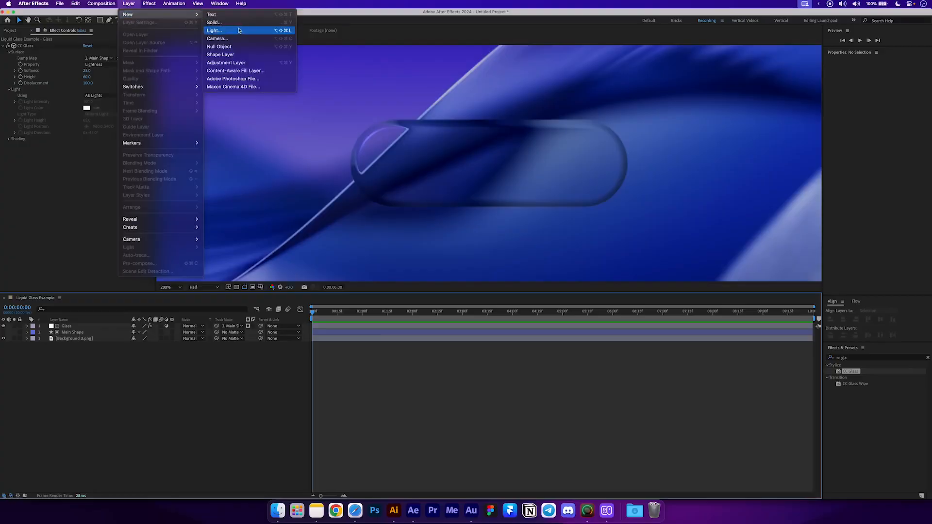
left_click(223, 31)
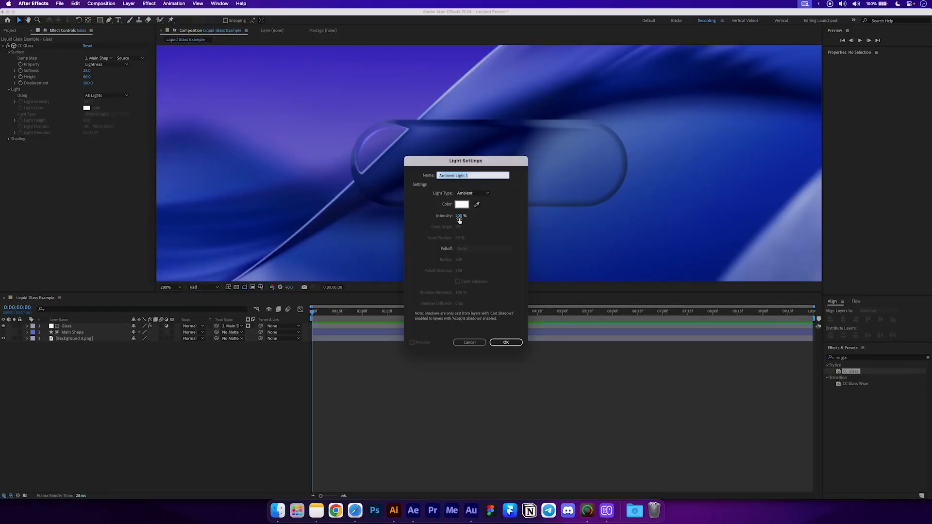
left_click(495, 345)
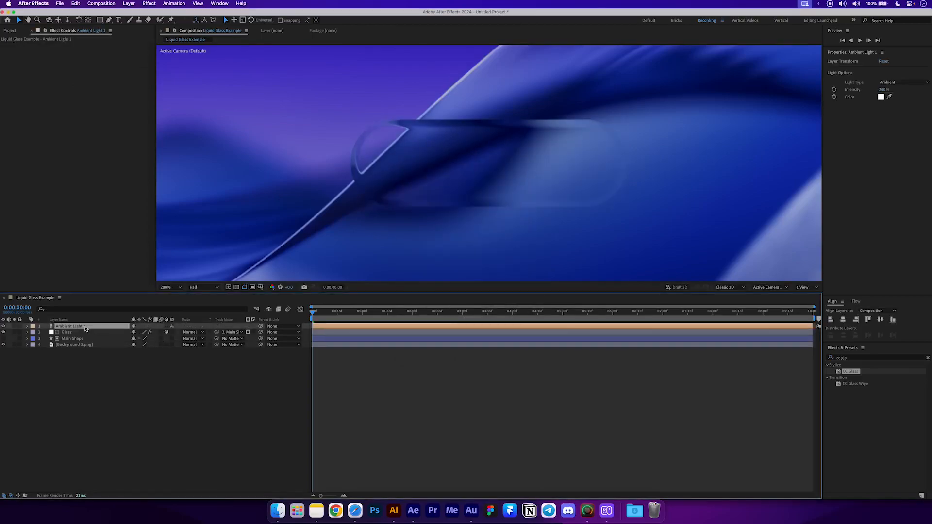
- Move the ambient light layer below the background image in the layer stack
left_click_drag(85, 329, 86, 354)
left_click(85, 354)
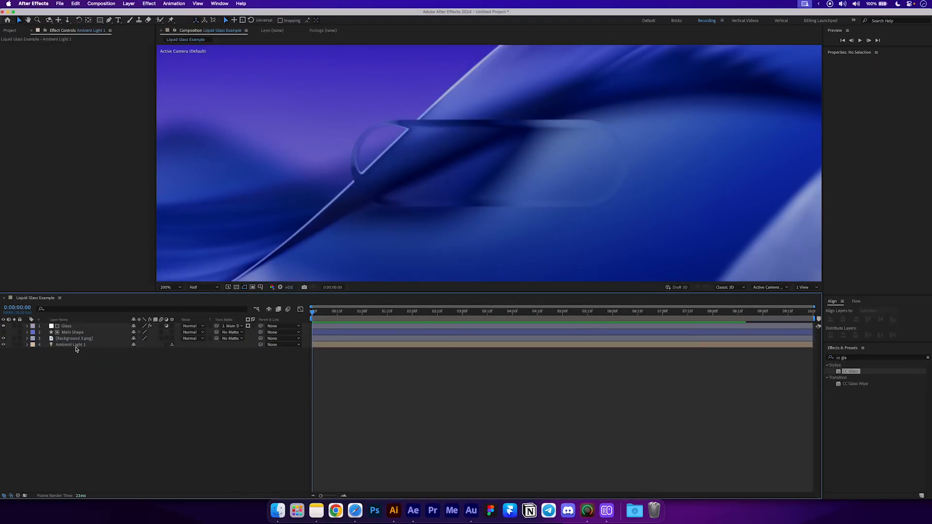
left_click(69, 346)
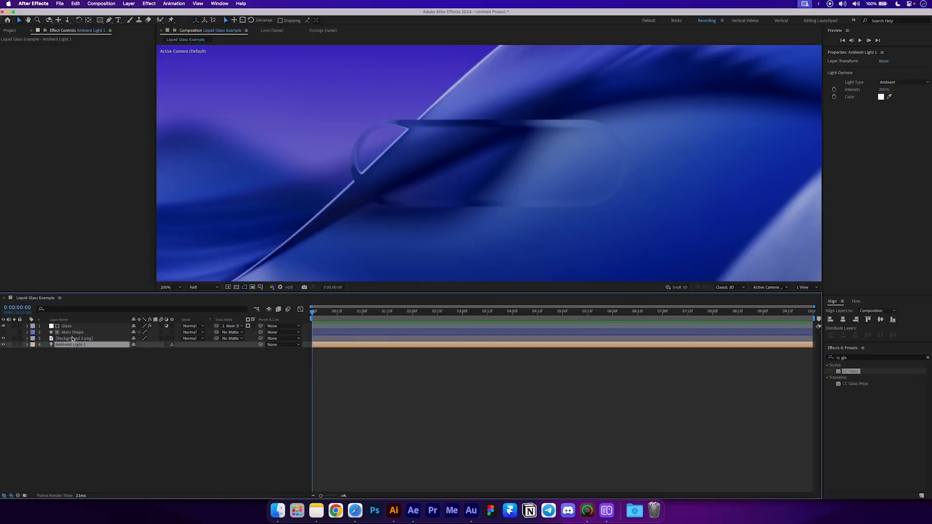
- Turn the Main Shape layer into a 3D layer
left_click(73, 332)
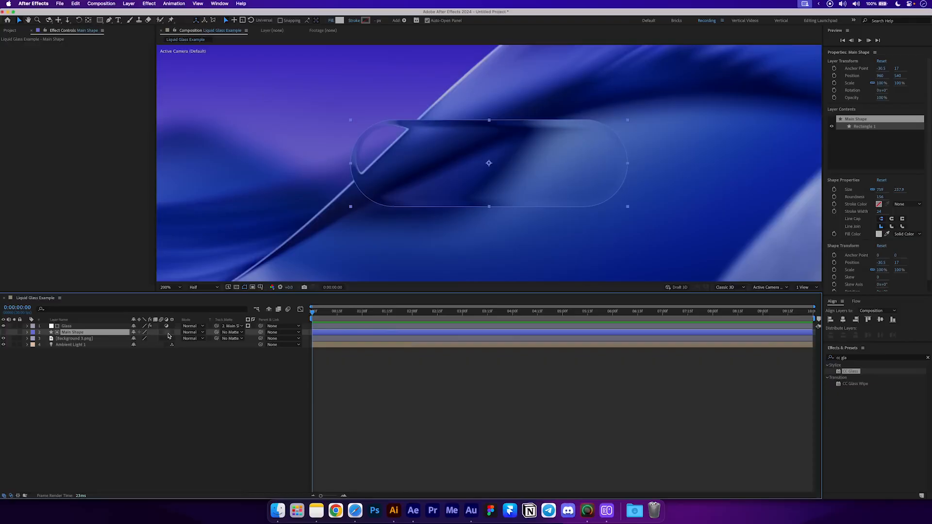
left_click(171, 332)
key("F2")
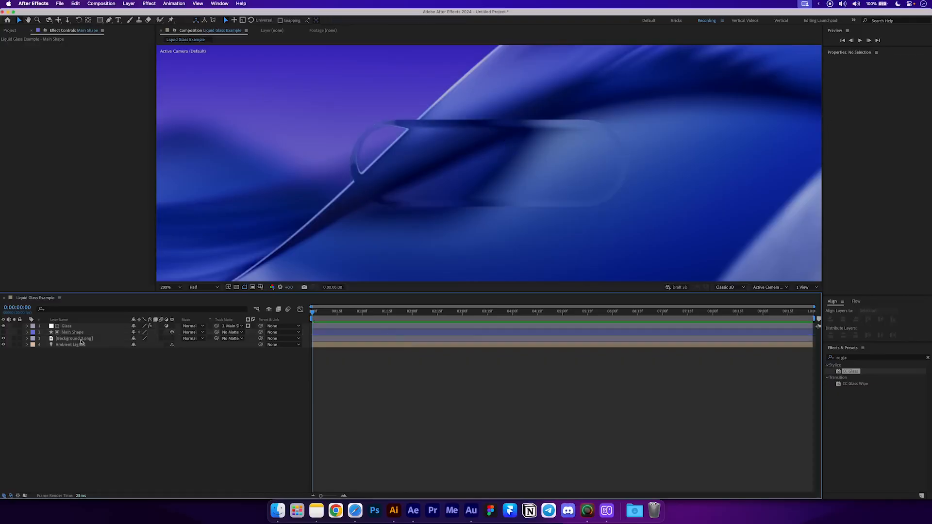
left_click(77, 333)
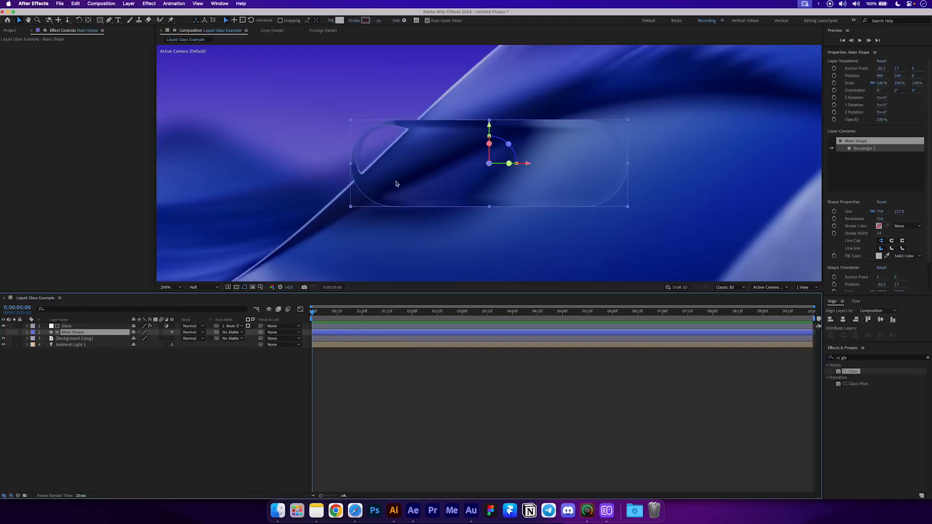
left_click_drag(310, 173, 395, 177)
left_click(142, 377)
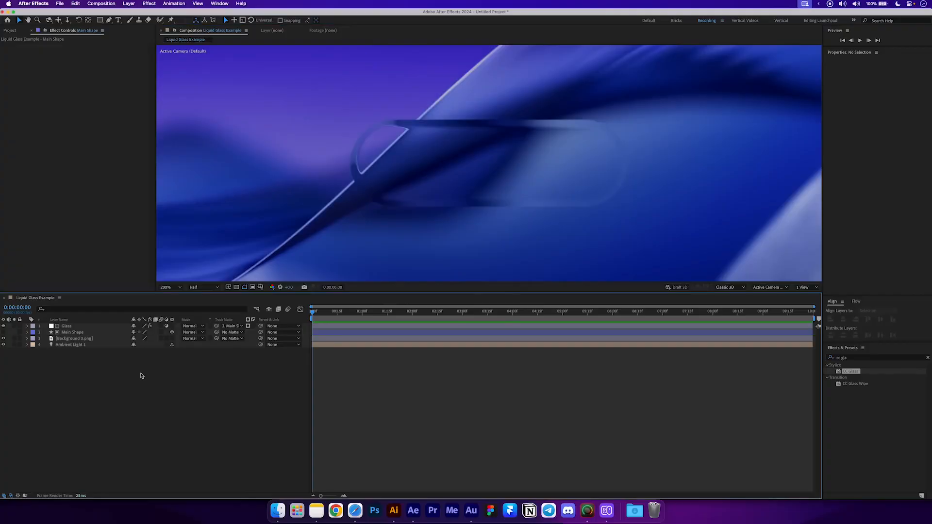
- Create a visible duplicate of the Main Shape layer named Stroke and place it above the Glass layer
left_click(65, 334)
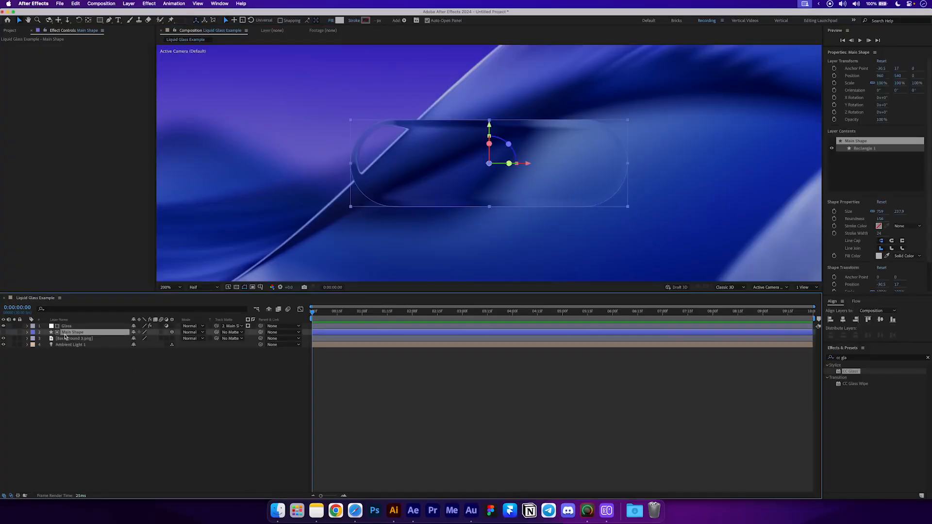
key("super+d")
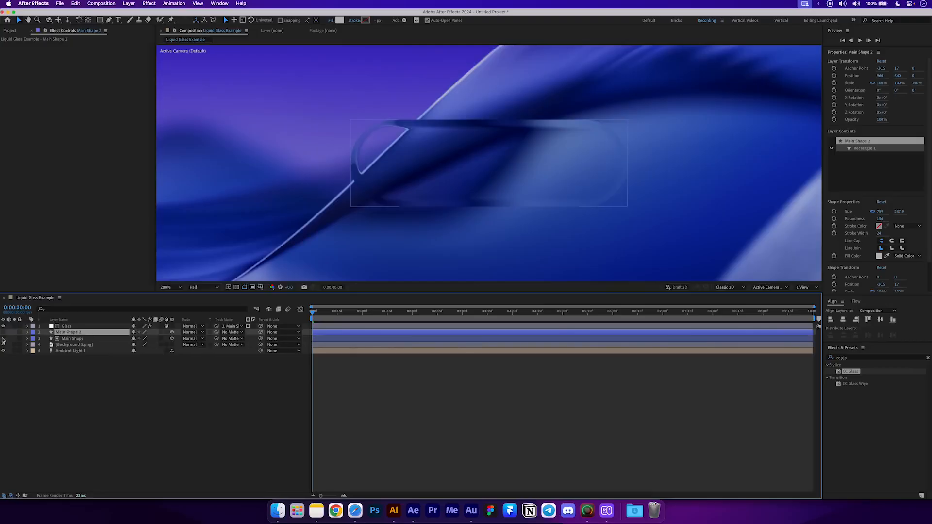
left_click(4, 332)
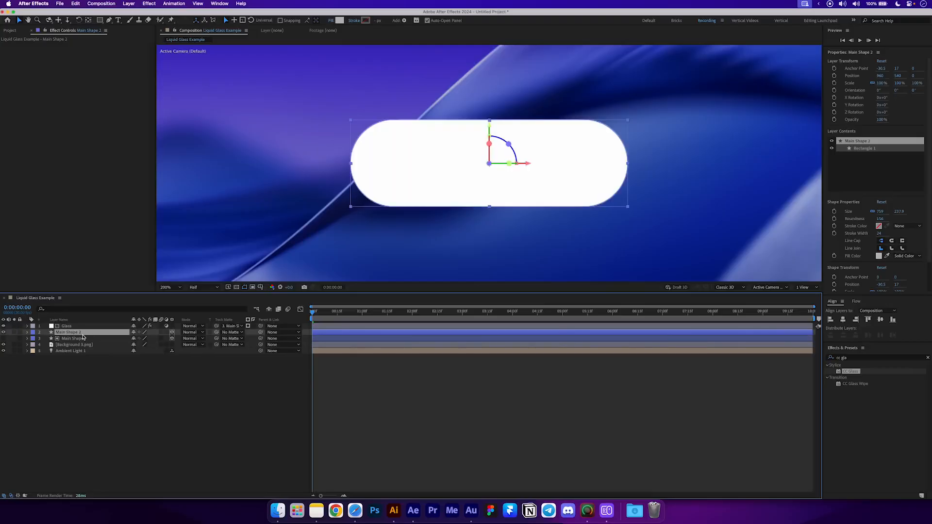
key("Return")
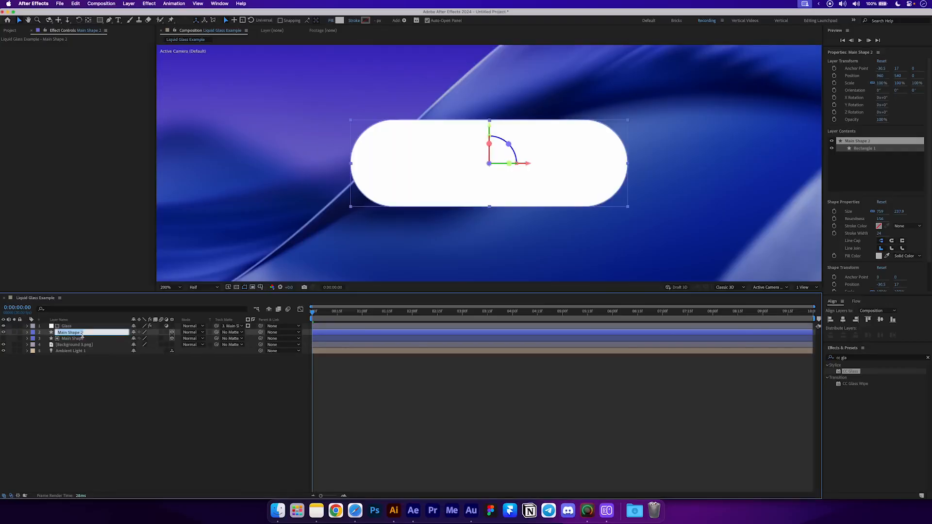
type("Stroke")
key("Return")
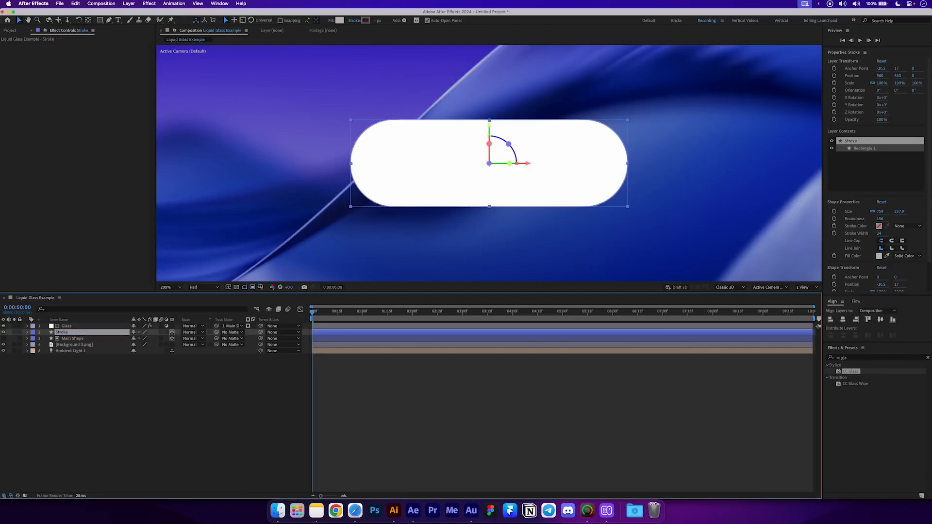
left_click_drag(68, 333, 68, 324)
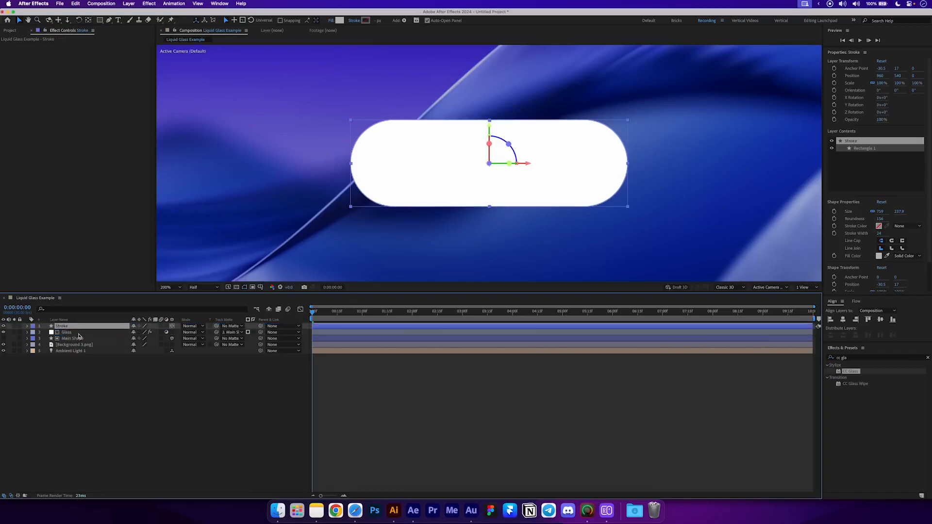
- Hide the fill of the Stroke layer's rectangle and show its stroke instead
left_click(27, 326)
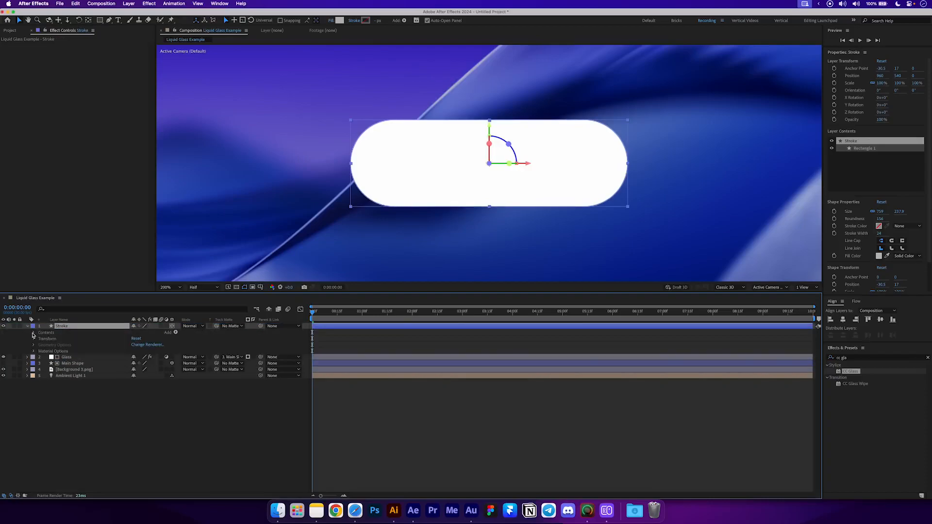
left_click(34, 333)
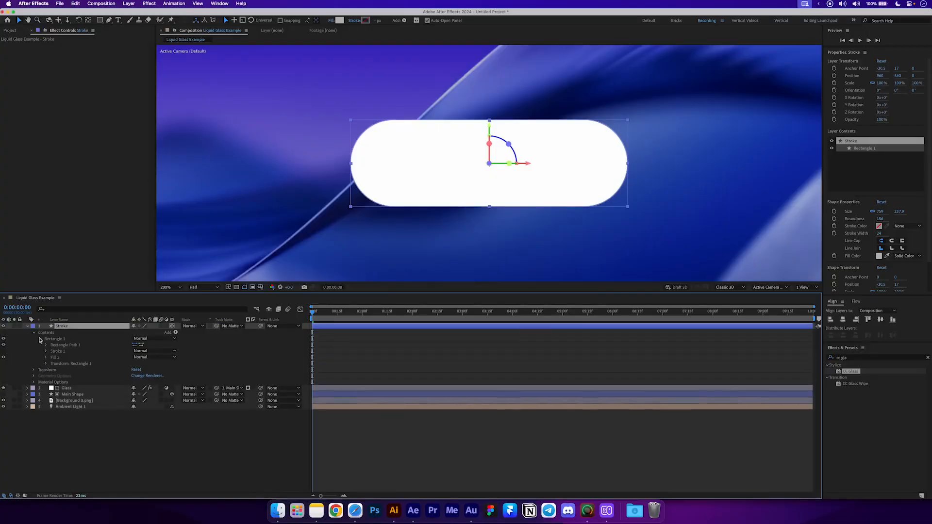
left_click(55, 357)
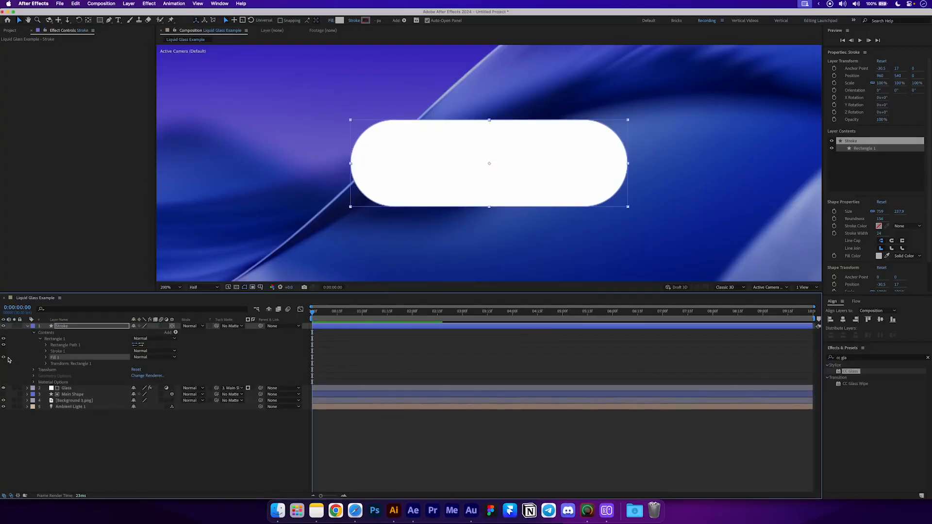
left_click(4, 358)
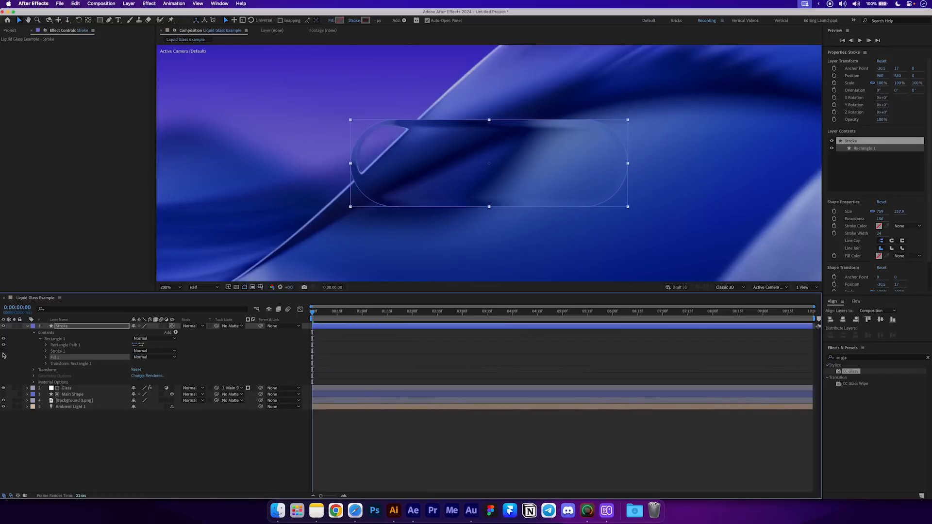
left_click(4, 351)
- Set the stroke width of the Stroke layer's rectangle to 2
left_click(60, 351)
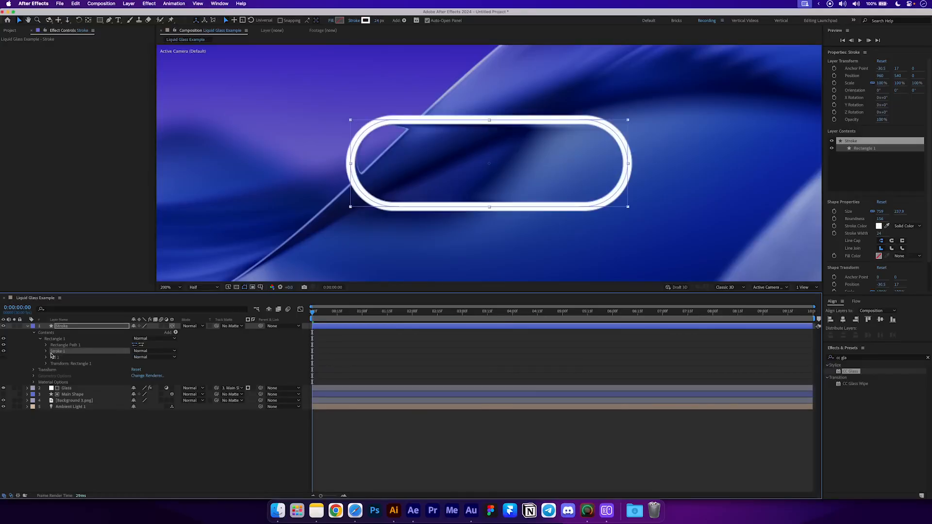
left_click(46, 351)
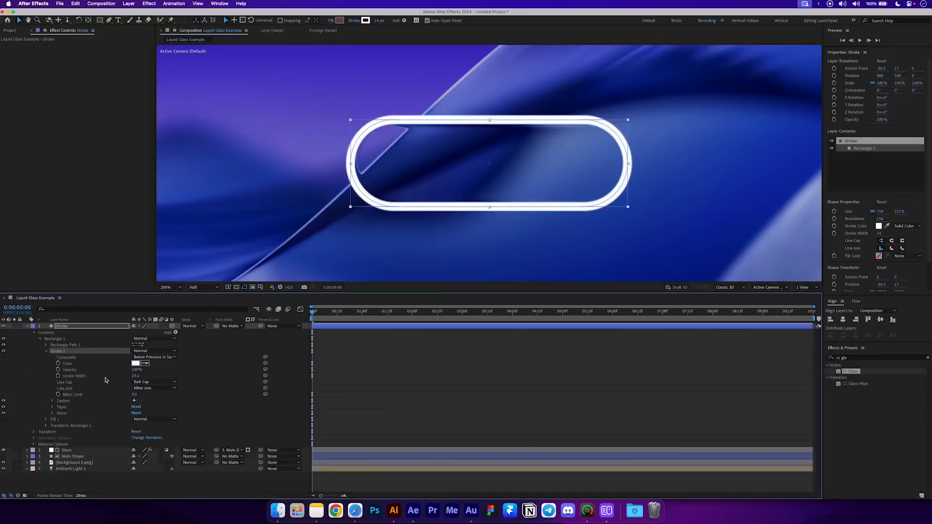
left_click(134, 376)
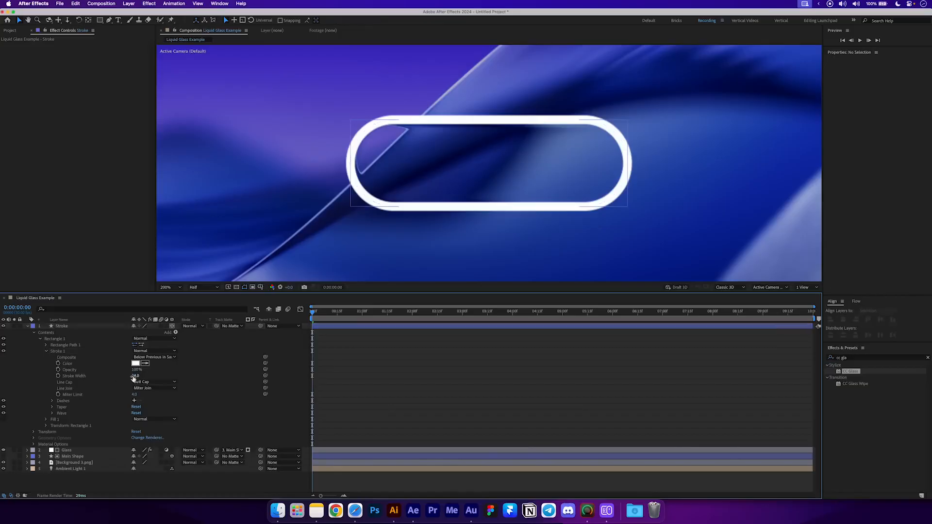
type("2")
key("Return")
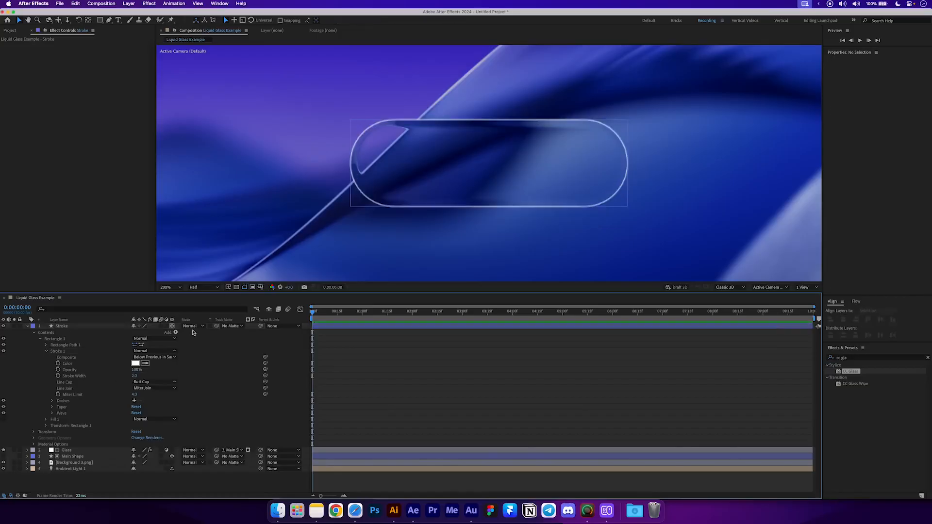
- Set the Stroke layer's blending mode to Overlay
left_click(192, 326)
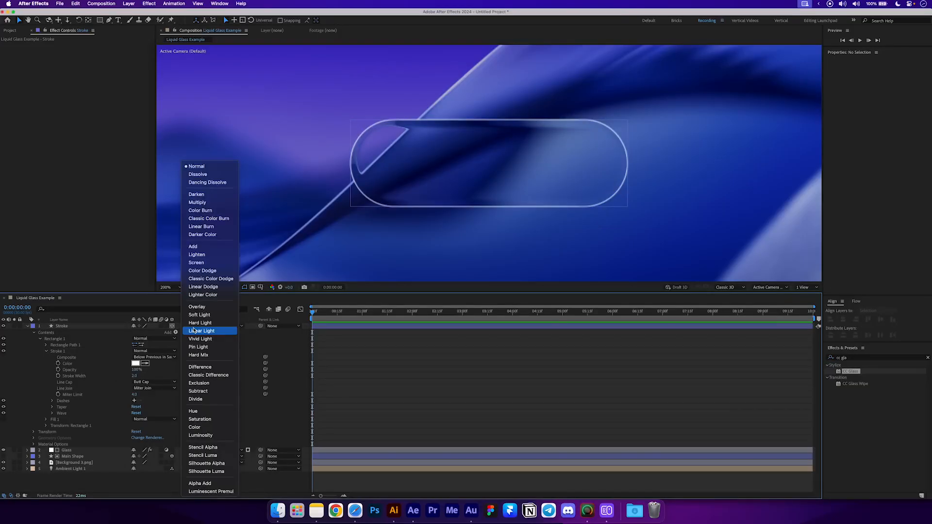
left_click(196, 307)
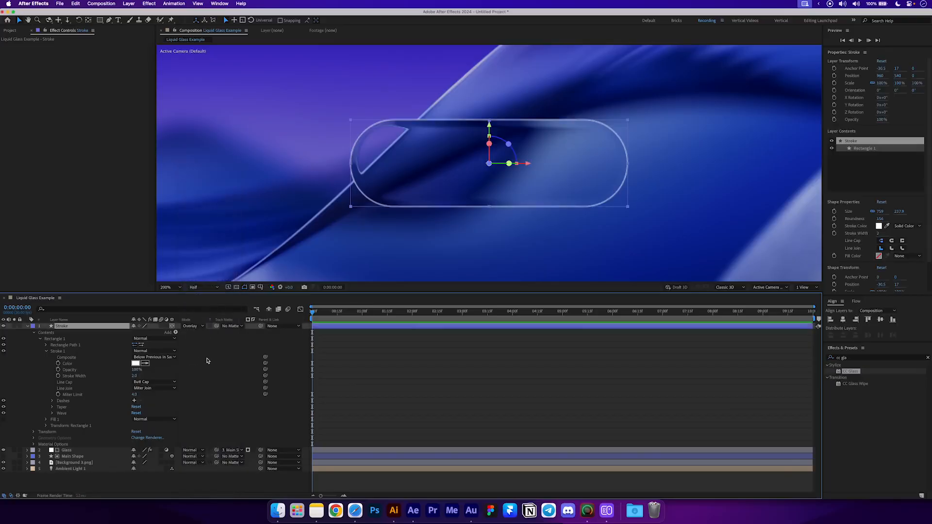
left_click(212, 400)
- Lower the Stroke layer's opacity to 50%
left_click(73, 326)
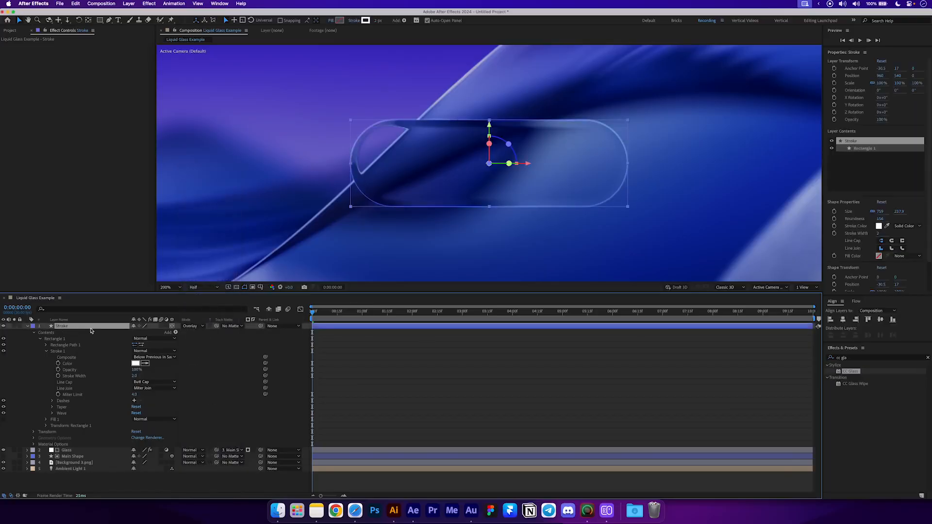
key("t")
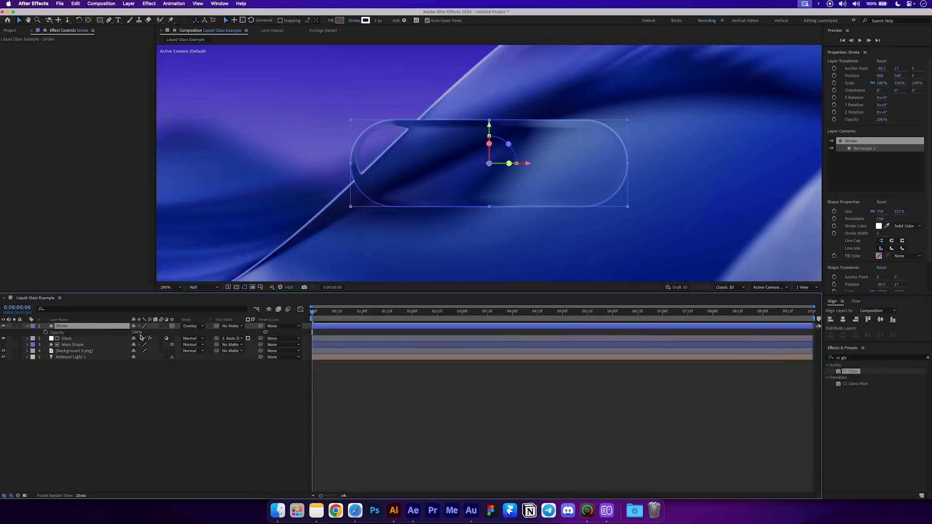
left_click(139, 332)
type("50")
key("Return")
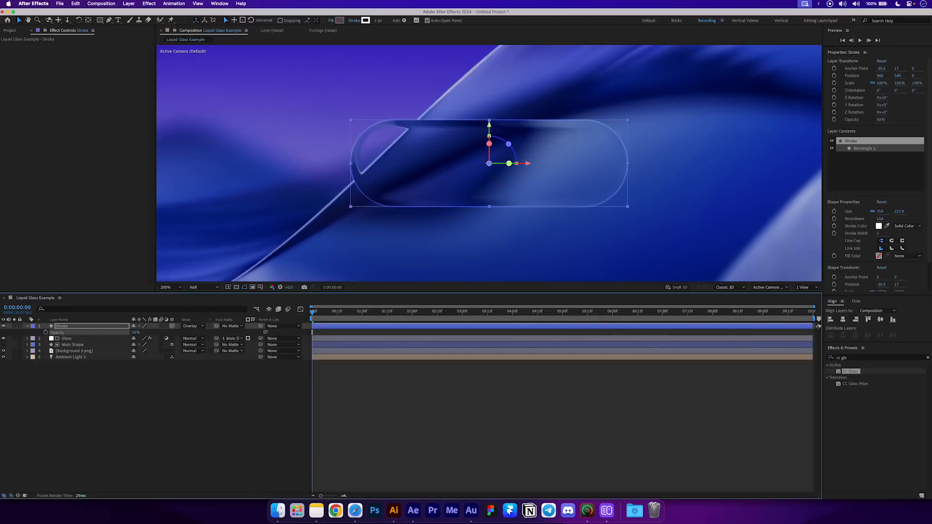
left_click(261, 407)
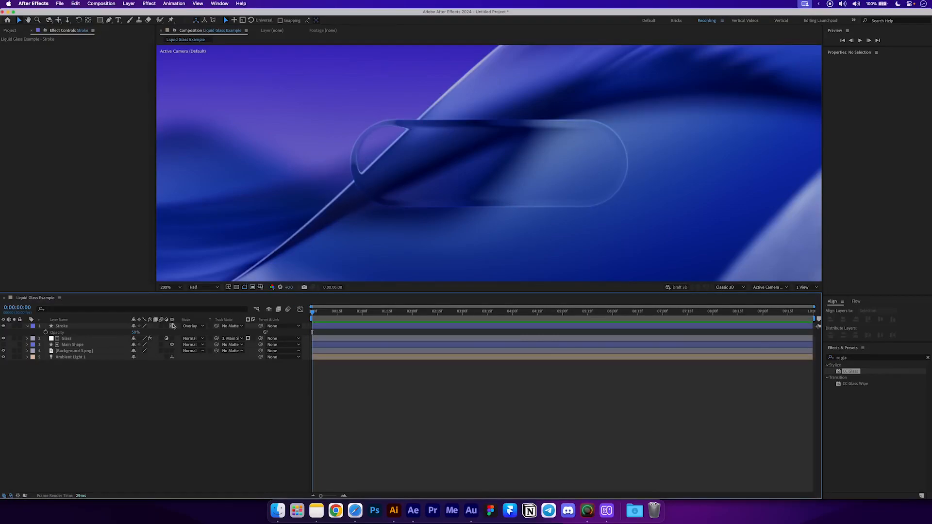
- Create a visible duplicate of the Main Shape layer named Drop Shadow and place it directly below Main Shape
left_click(74, 345)
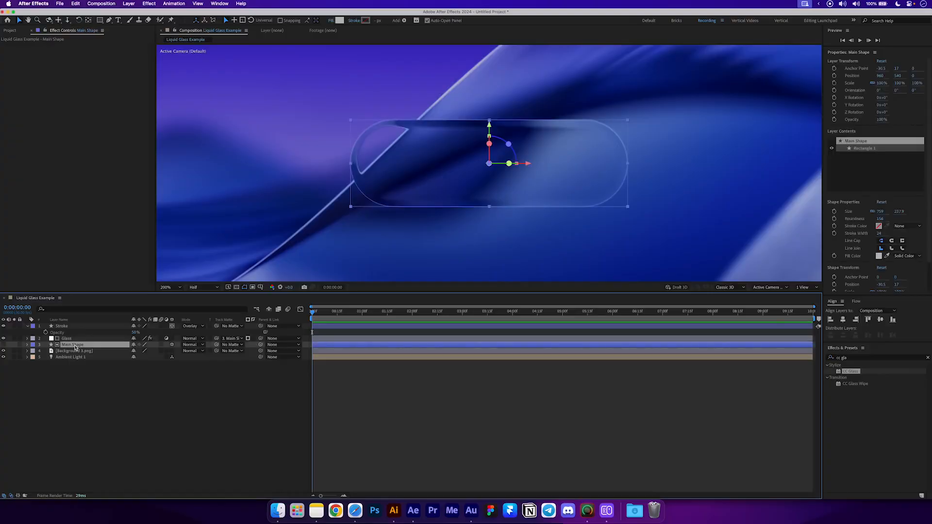
key("super+d")
left_click(4, 344)
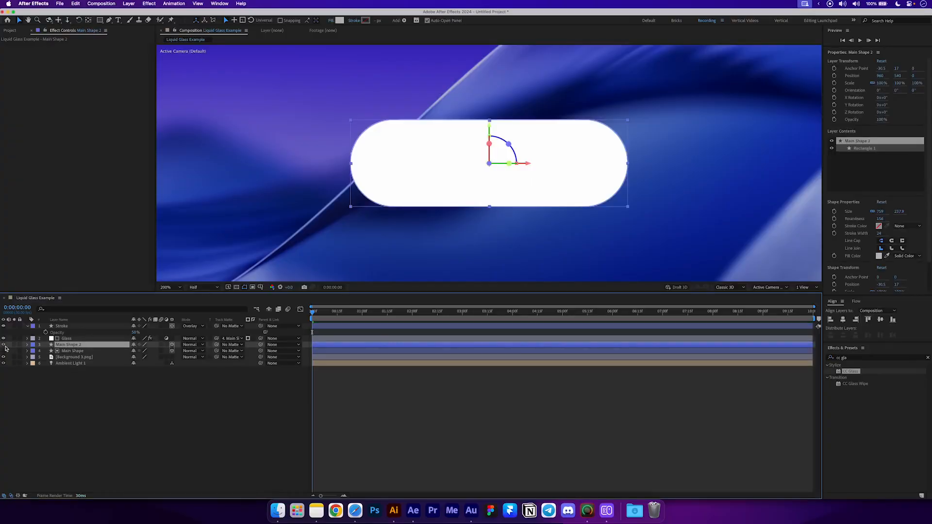
key("Return")
type("Drop Sh")
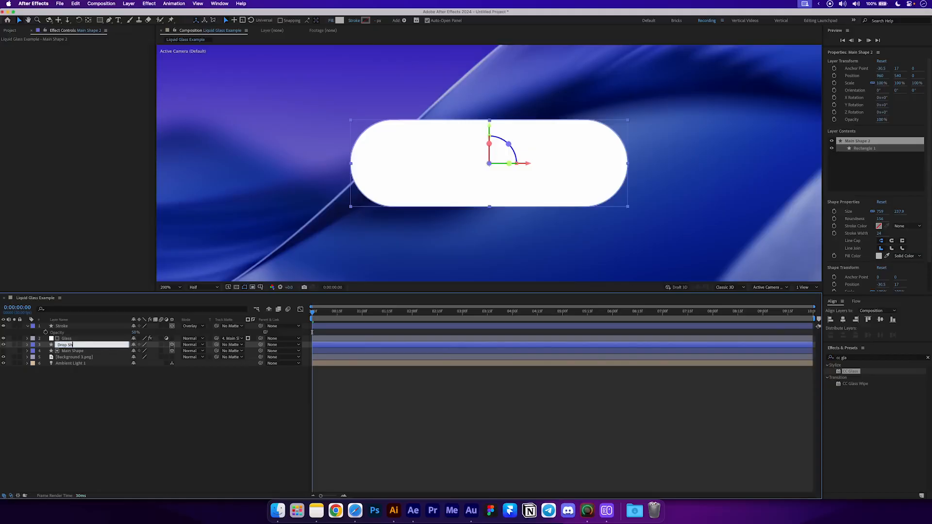
type("adow")
key("Return")
left_click_drag(74, 347, 94, 354)
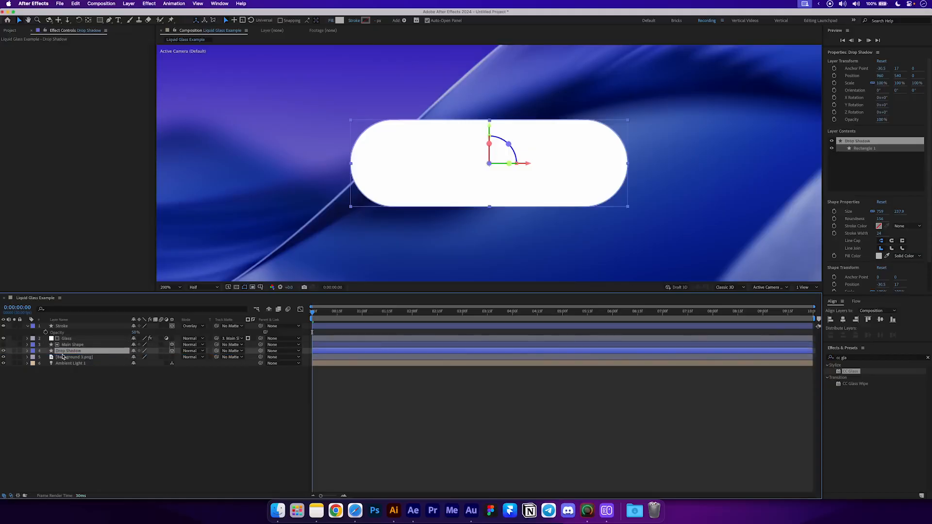
- Apply the Fill effect to the Drop Shadow layer and set its color to black
left_click(864, 357)
type("fill")
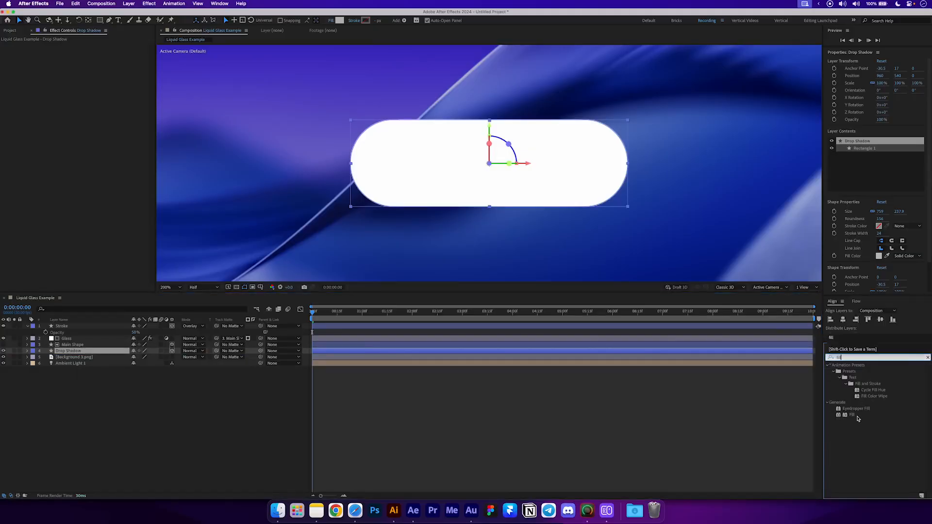
left_click_drag(852, 415, 111, 225)
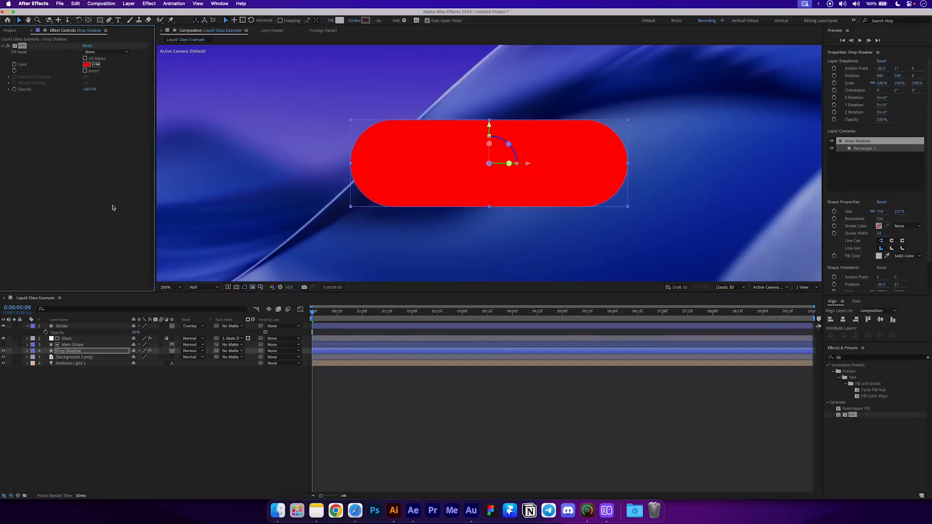
left_click(87, 64)
left_click_drag(153, 138, 85, 176)
key("Return")
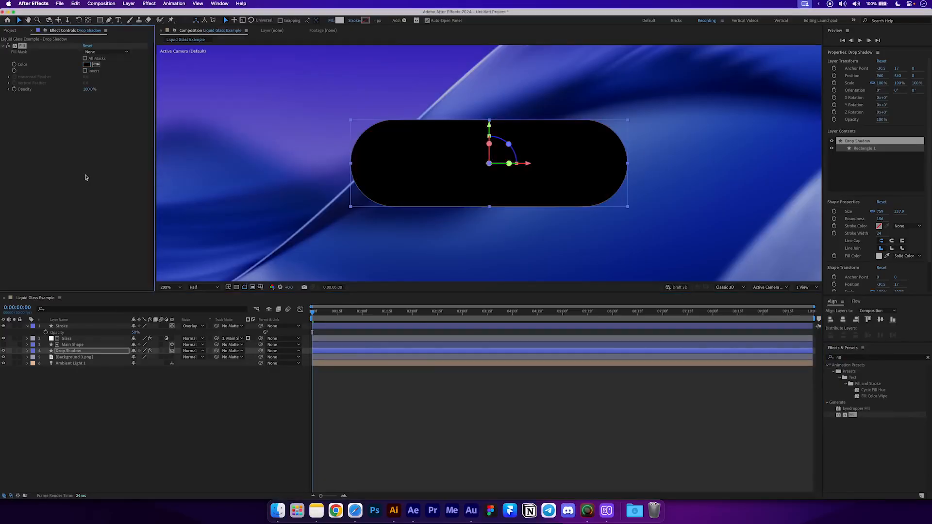
- Apply Fast Box Blur to the Drop Shadow layer with a blur radius of about 40
left_click(844, 358)
type("fast box")
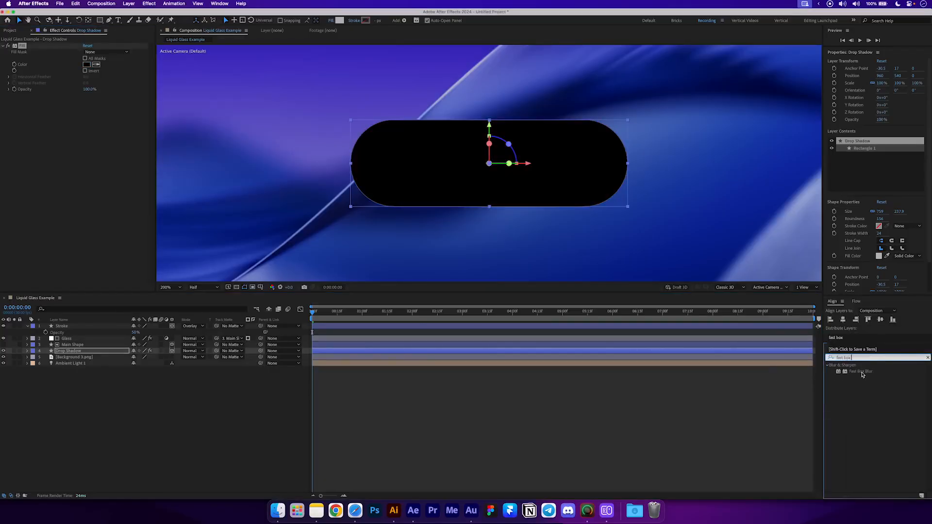
left_click_drag(862, 374, 98, 189)
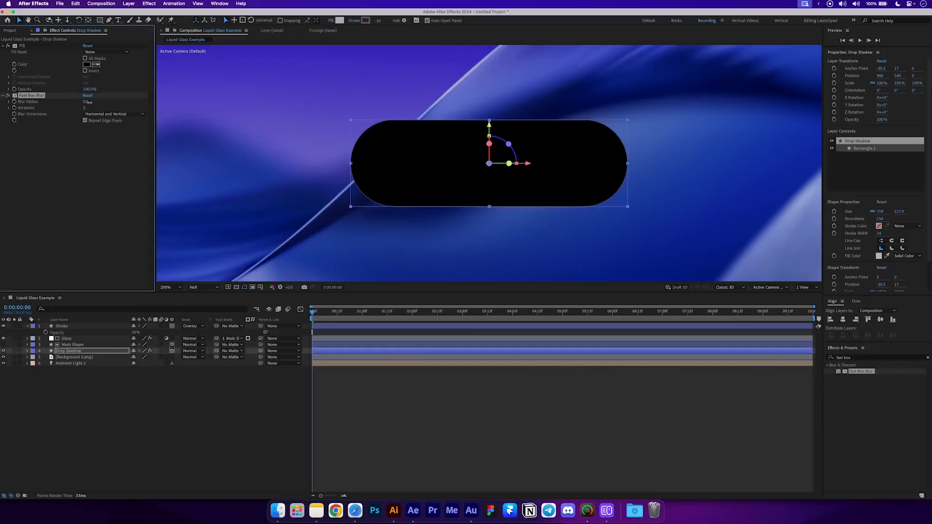
left_click_drag(90, 105, 105, 104)
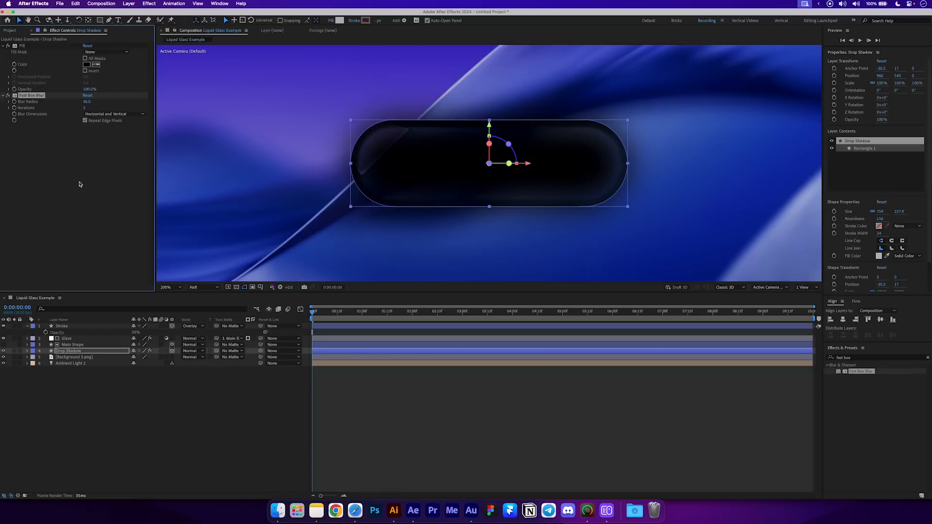
- Apply the Transform effect to the Drop Shadow layer, move its vertical position down to about 568 and lower its opacity to about 35%
left_click(868, 359)
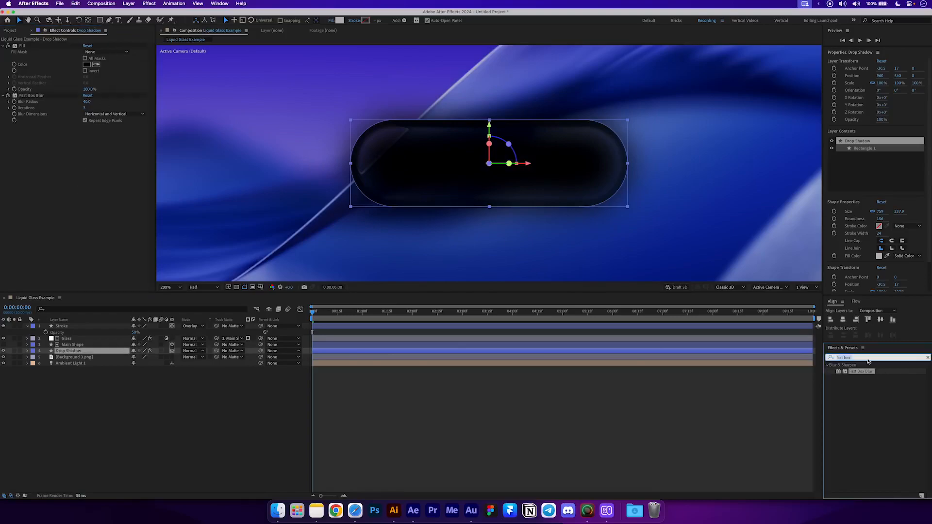
type("transfo")
left_click(639, 359)
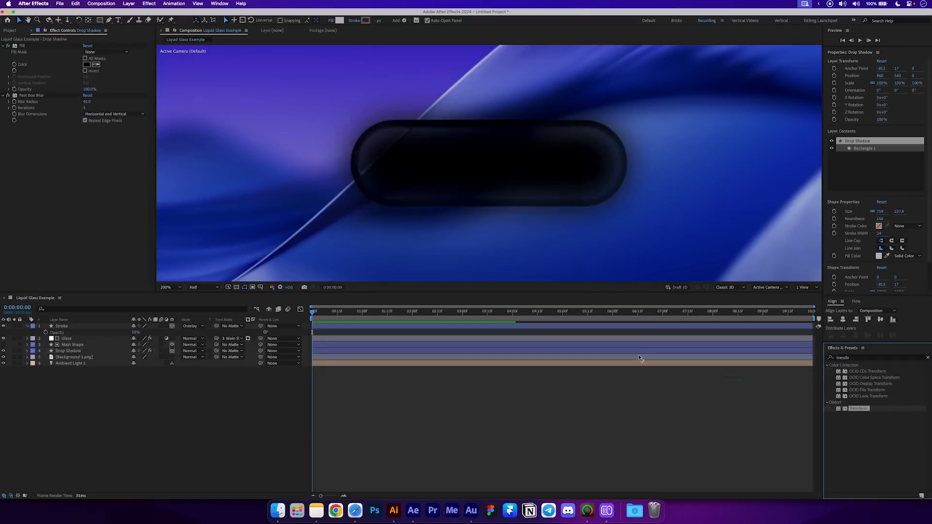
left_click_drag(858, 409, 112, 189)
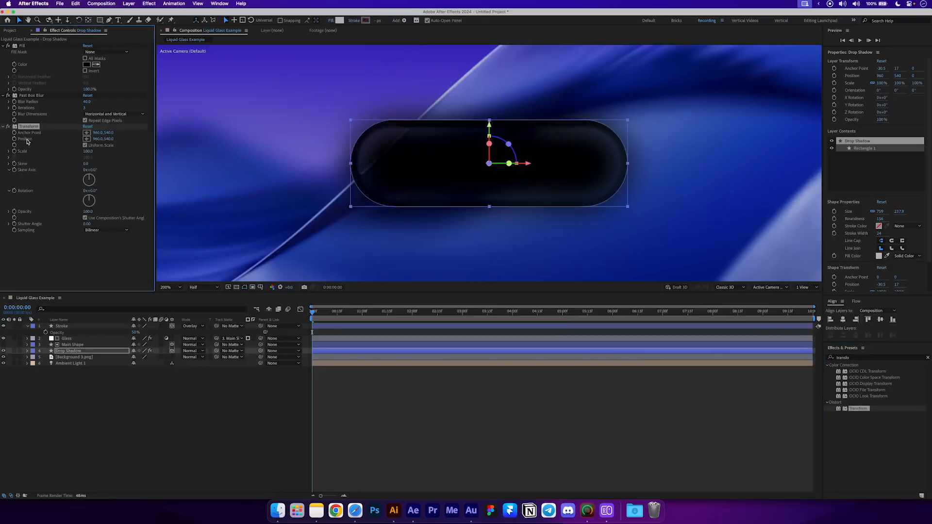
left_click_drag(108, 139, 120, 141)
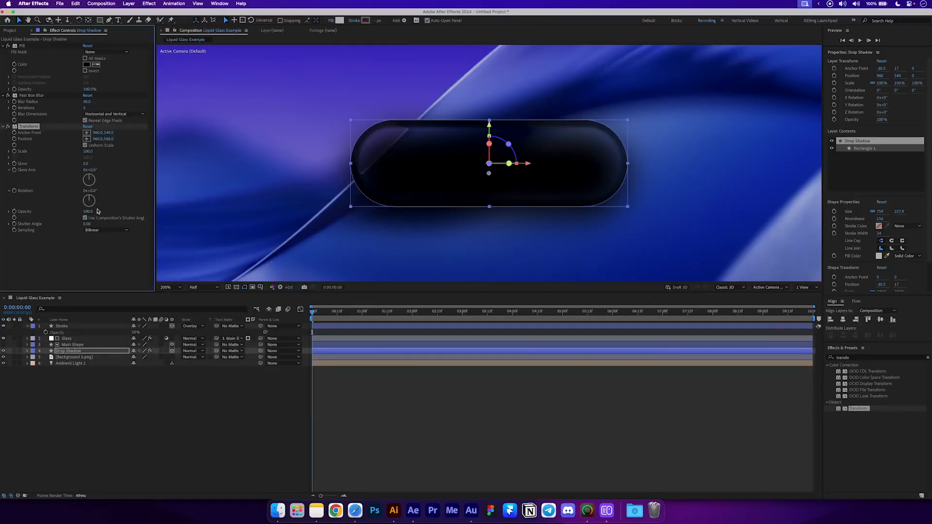
left_click_drag(85, 212, 72, 218)
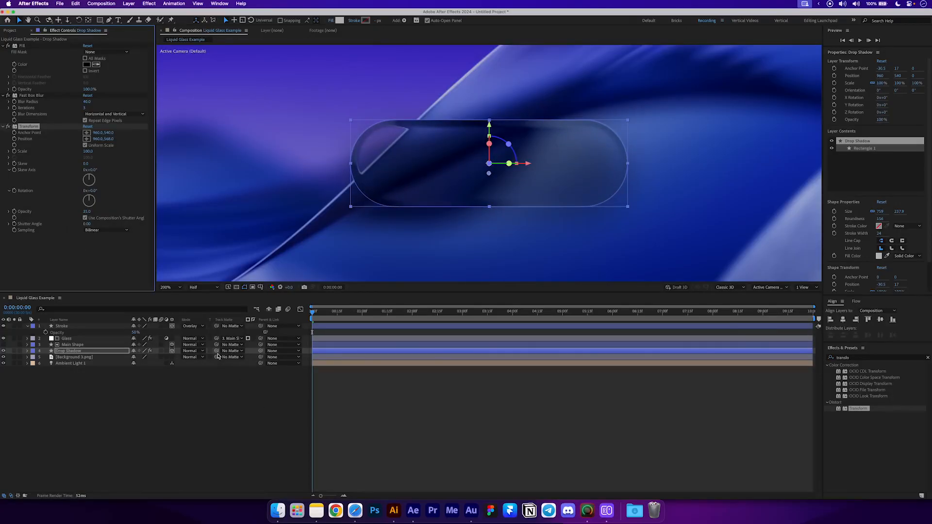
- Assign Main Shape as the Drop Shadow layer's track matte and invert the matte
left_click(88, 352)
left_click(87, 345)
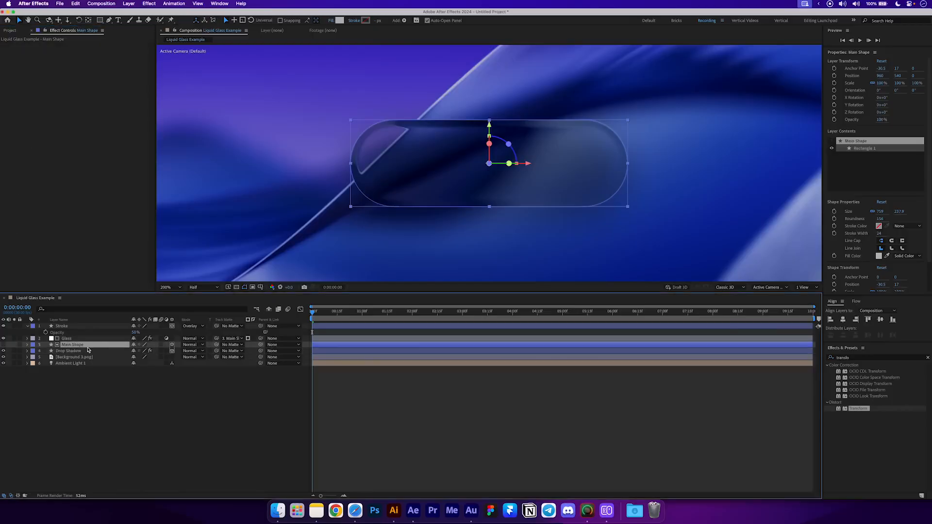
left_click_drag(217, 351, 118, 346)
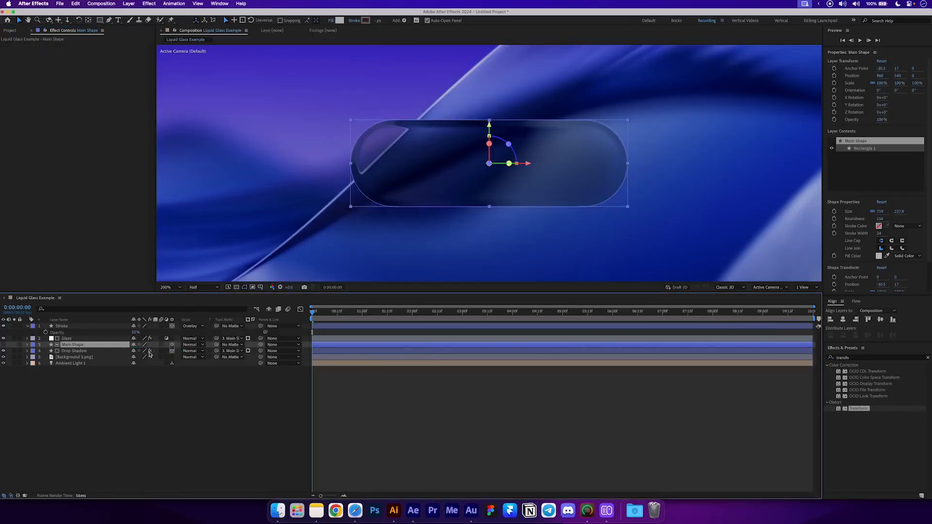
left_click(252, 351)
left_click(431, 270)
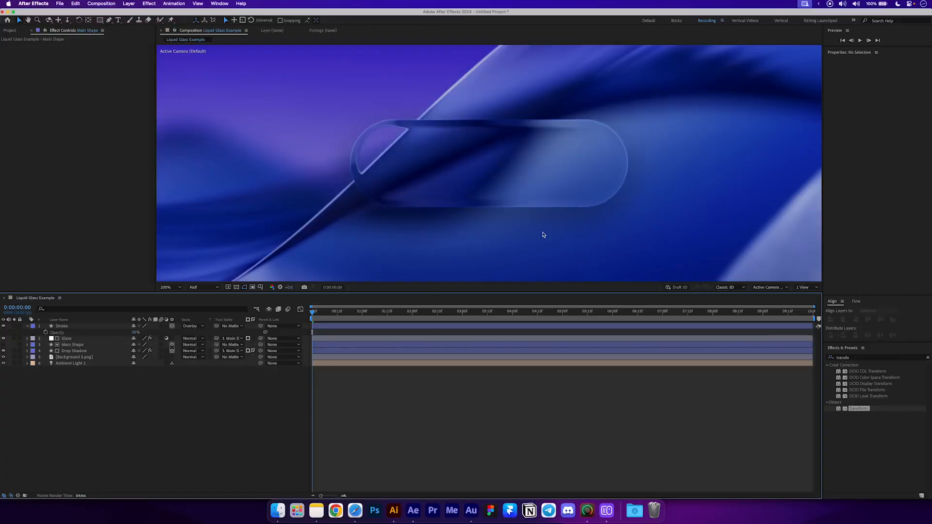
key("comma")
left_click_drag(541, 253, 474, 255)
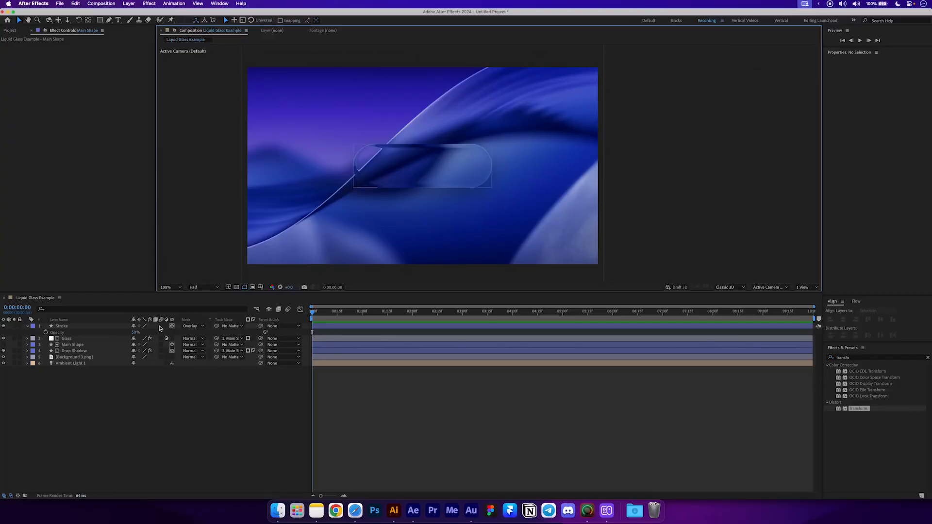
- Apply Gaussian Blur to the Glass layer with a blurriness of about 27.9
left_click(73, 339)
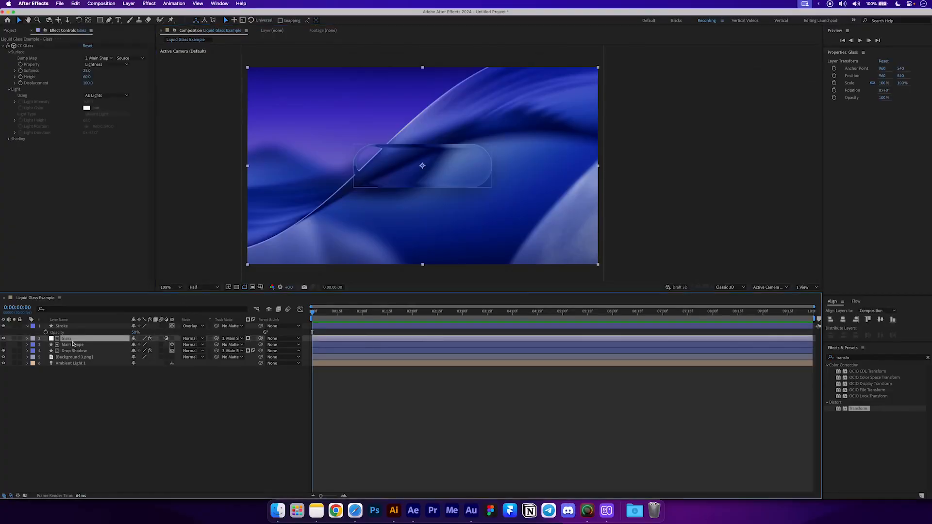
left_click(874, 358)
type("gaus")
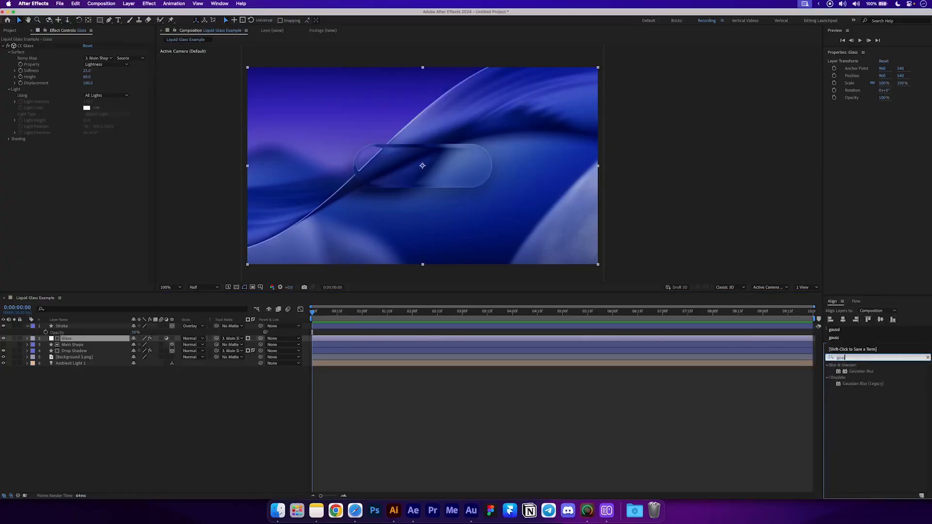
type("si")
left_click_drag(868, 372, 117, 343)
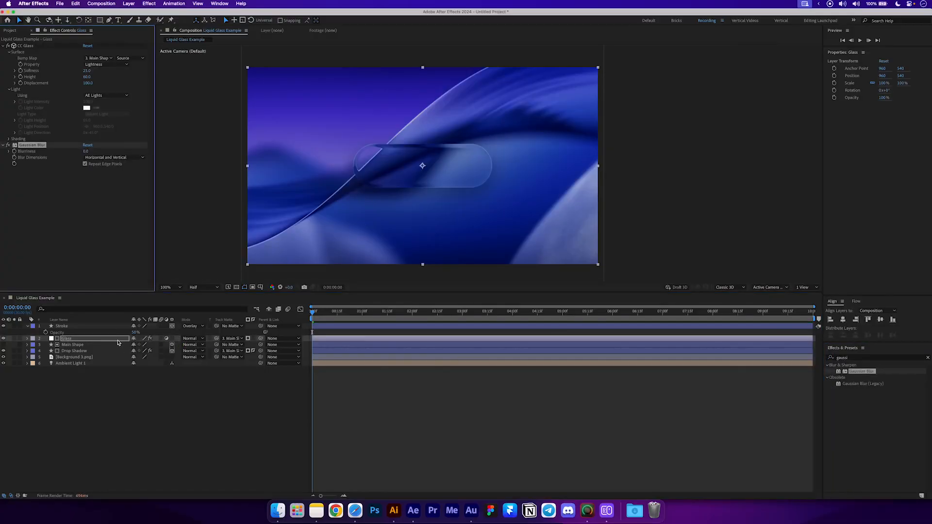
left_click_drag(87, 152, 191, 155)
left_click(107, 199)
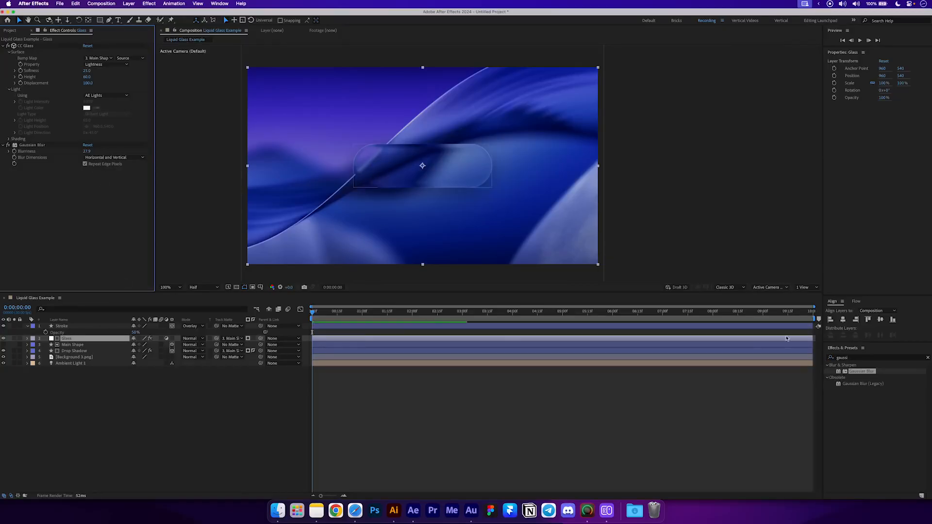
- Apply the Brightness & Contrast effect to the Glass layer and lower its brightness
double_click(852, 358)
type("bright")
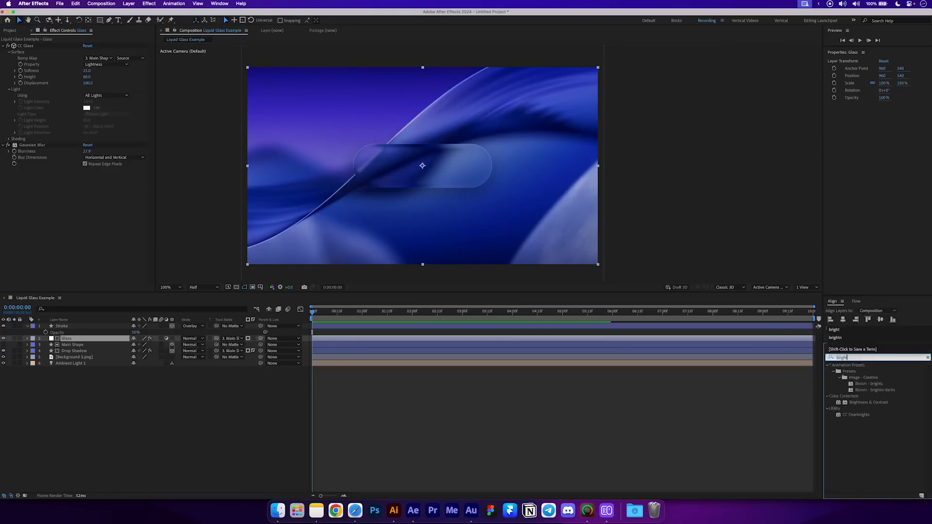
left_click(214, 225)
left_click_drag(214, 226, 137, 199)
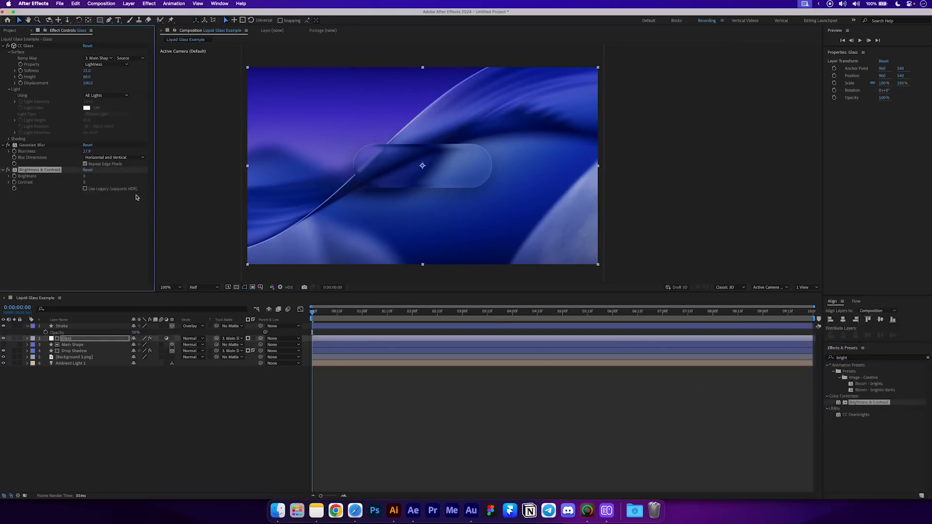
left_click_drag(85, 177, 73, 178)
- Select the Main Shape layer and reveal the size, position and roundness properties of its Rectangle Path 1
left_click(77, 346)
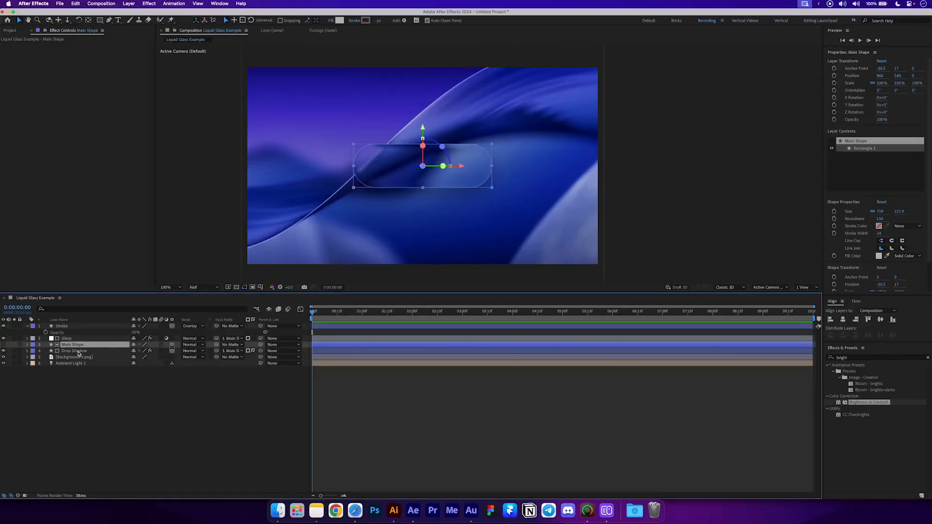
key("super+Up")
key("super+Up")
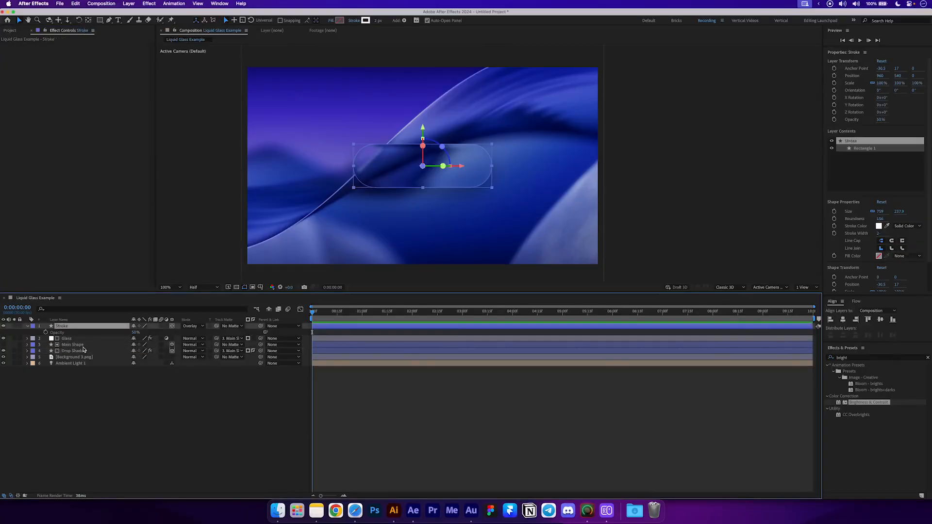
key("super+Down")
key("super+Down")
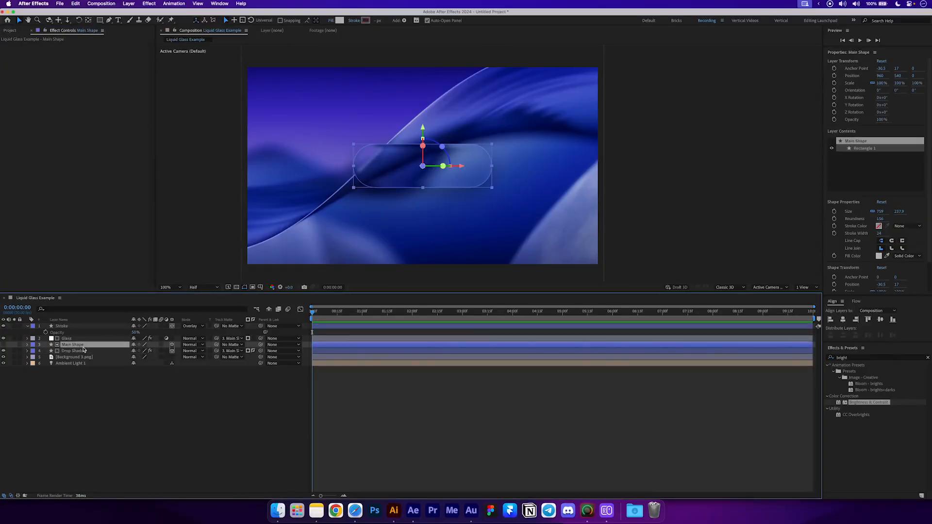
left_click(27, 344)
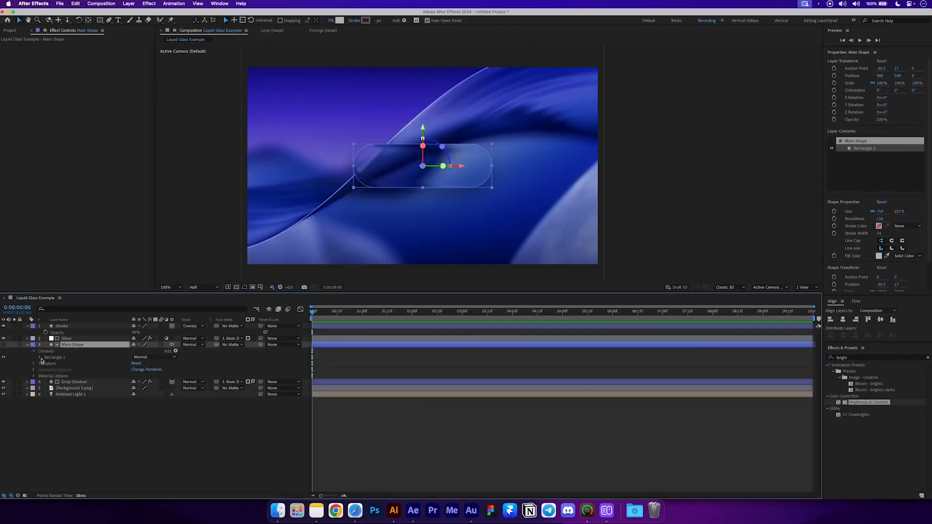
left_click(40, 358)
left_click(45, 364)
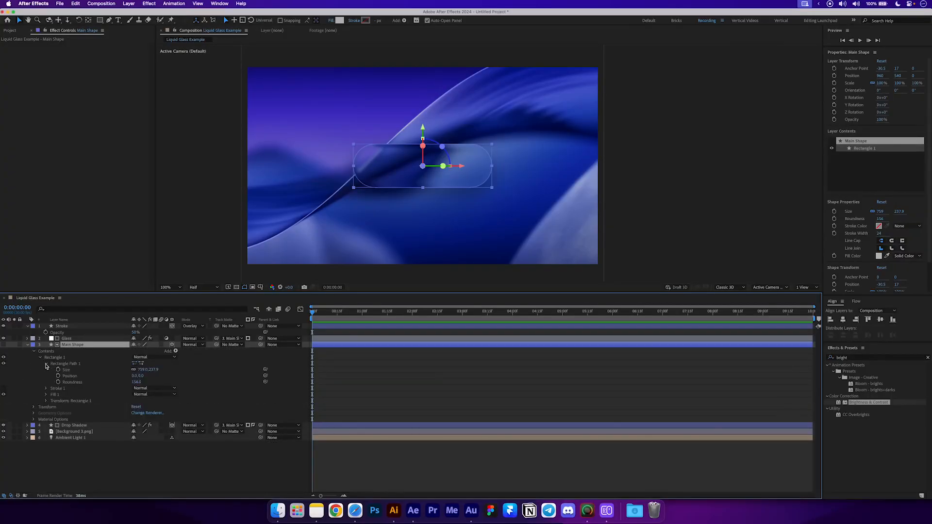
- Try enlarging the Main Shape rectangle to about 1065 by 334 without resizing the Stroke layer, and undo the change
left_click_drag(144, 370, 270, 379)
left_click(391, 275)
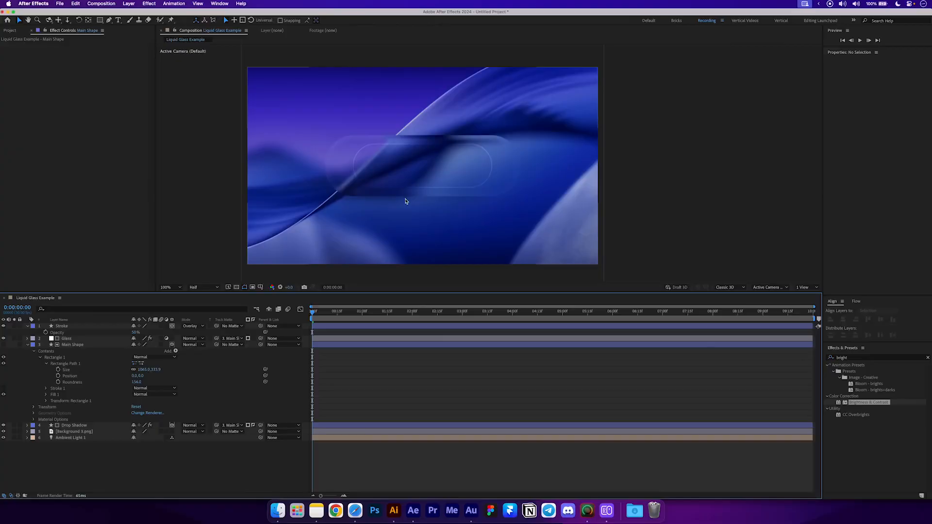
key("super+z")
key("super+z")
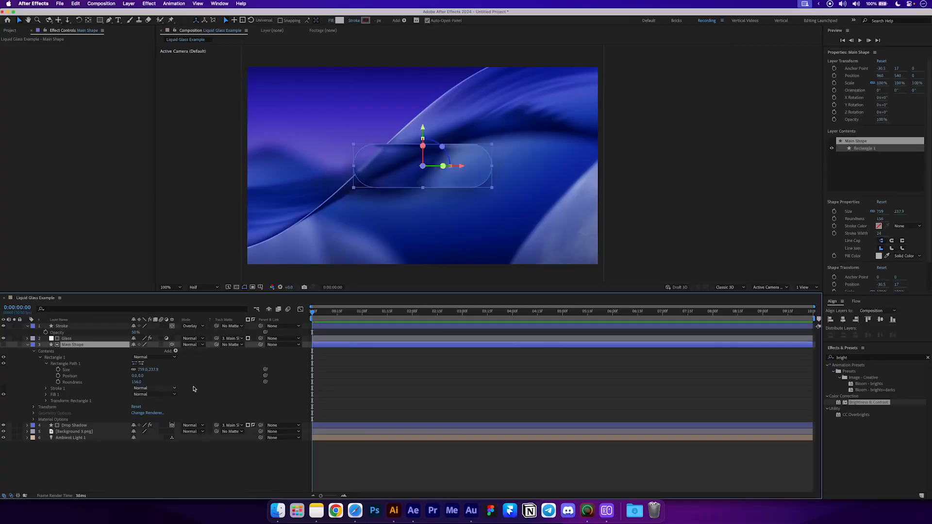
left_click(216, 383)
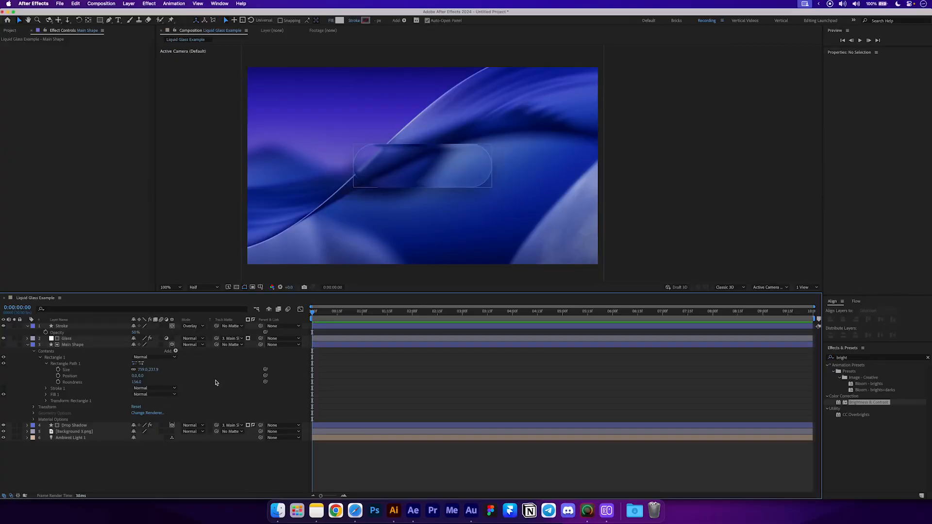
left_click(70, 328)
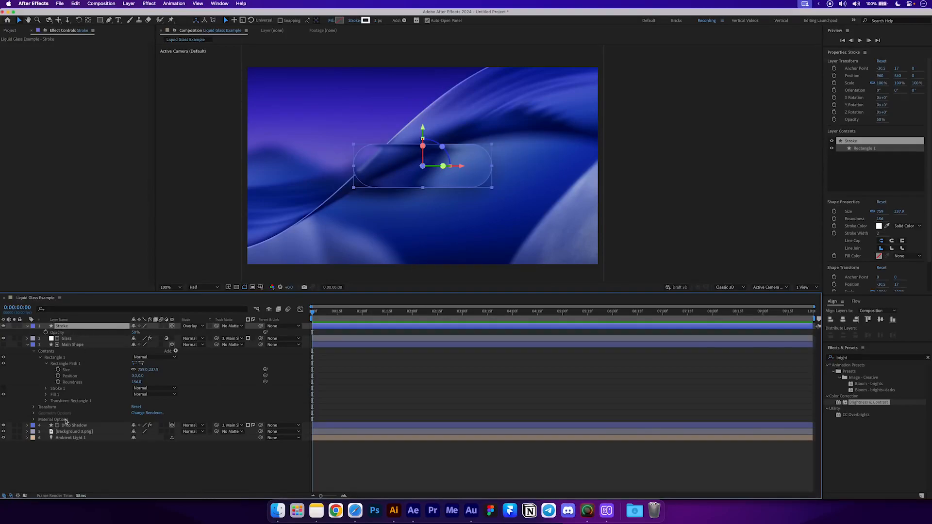
left_click(74, 375)
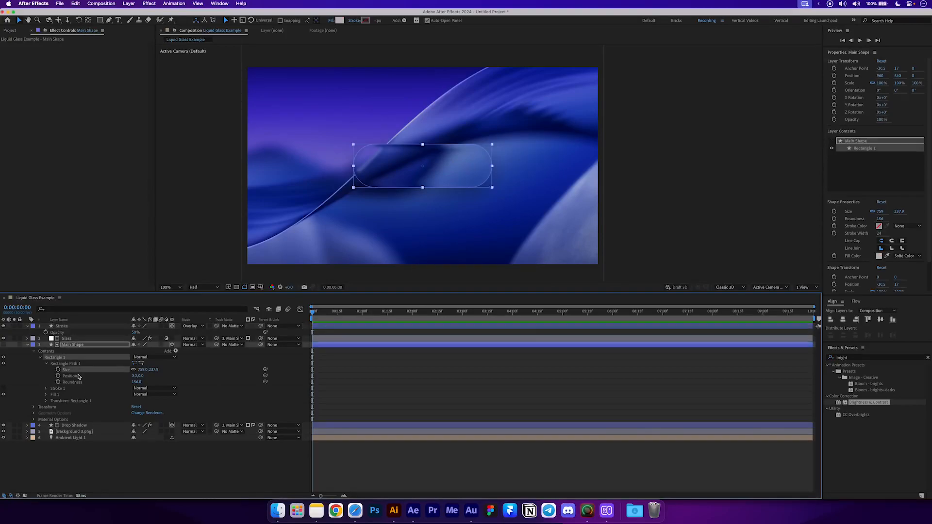
left_click(80, 382)
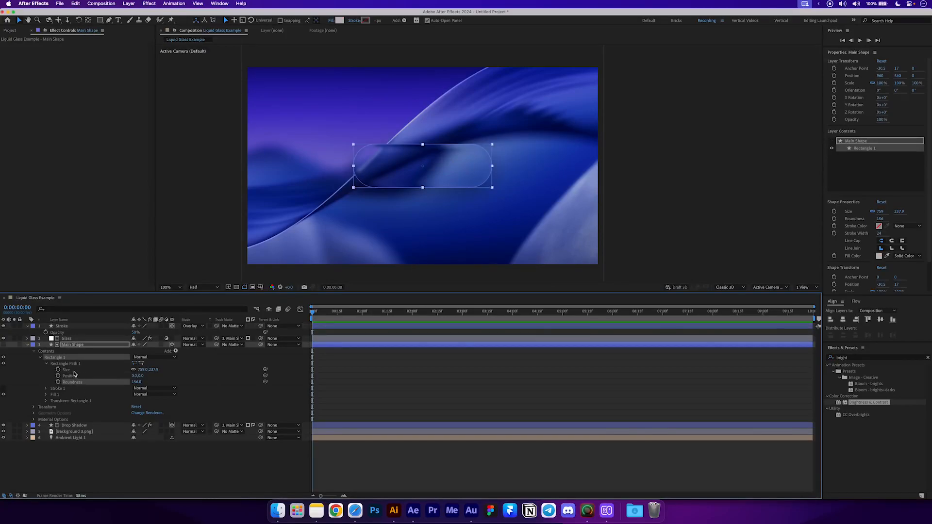
left_click(75, 370)
left_click(78, 383)
- Make the timeline area taller and reveal the Stroke layer's Rectangle Path 1 properties alongside those of Main Shape
left_click_drag(97, 292, 96, 134)
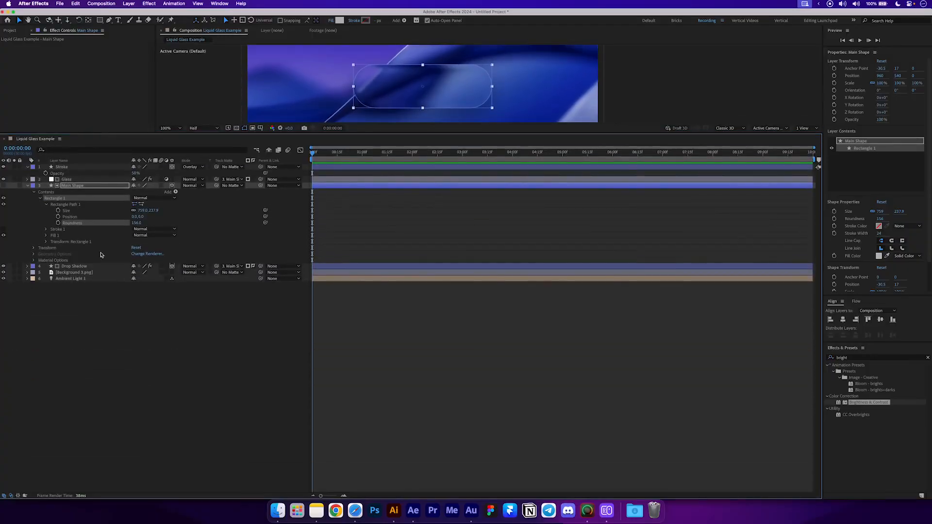
left_click(107, 408)
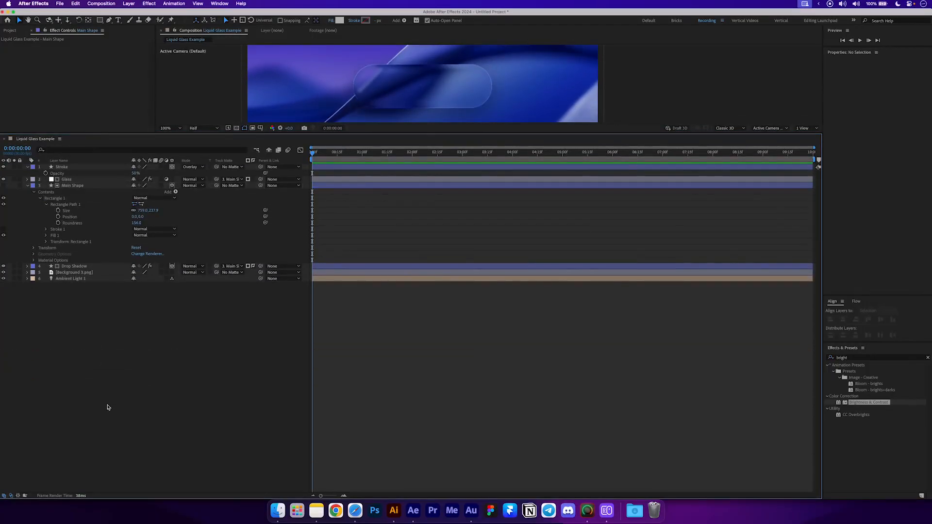
left_click(28, 167)
left_click(34, 179)
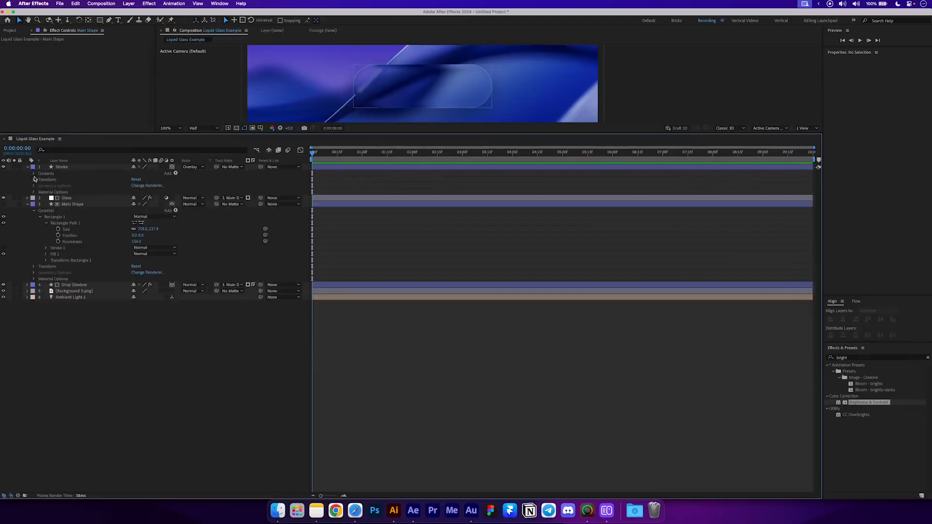
left_click(33, 173)
left_click(40, 180)
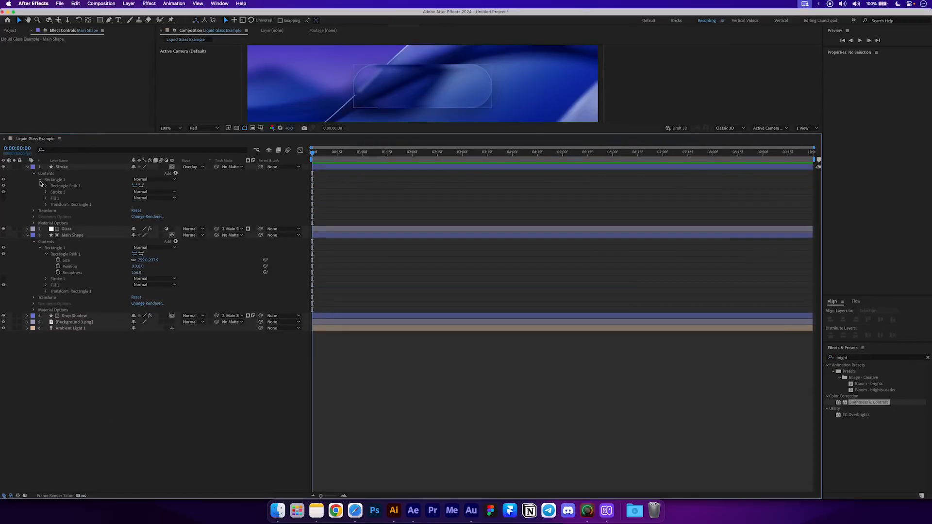
left_click(47, 186)
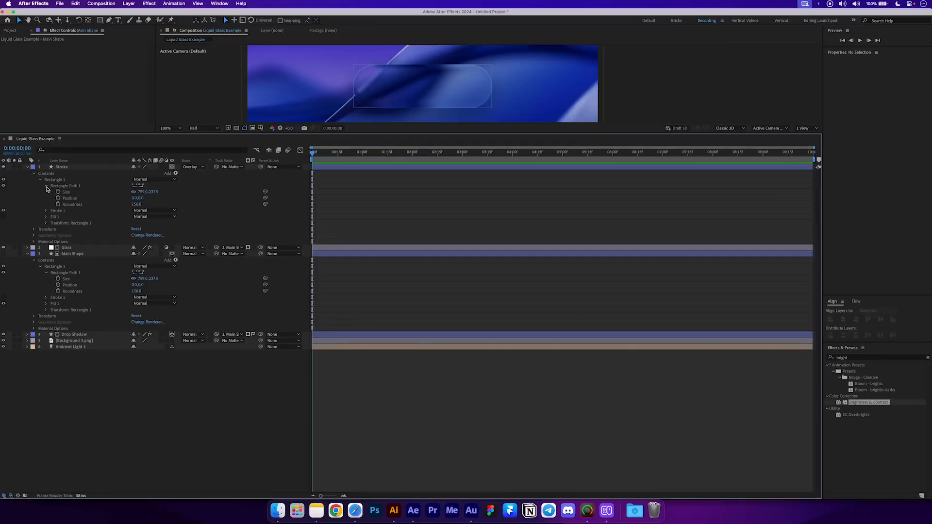
- Link the Size property of the Stroke layer's rectangle path to the Size property of Main Shape's rectangle path
left_click(72, 198)
left_click(75, 204)
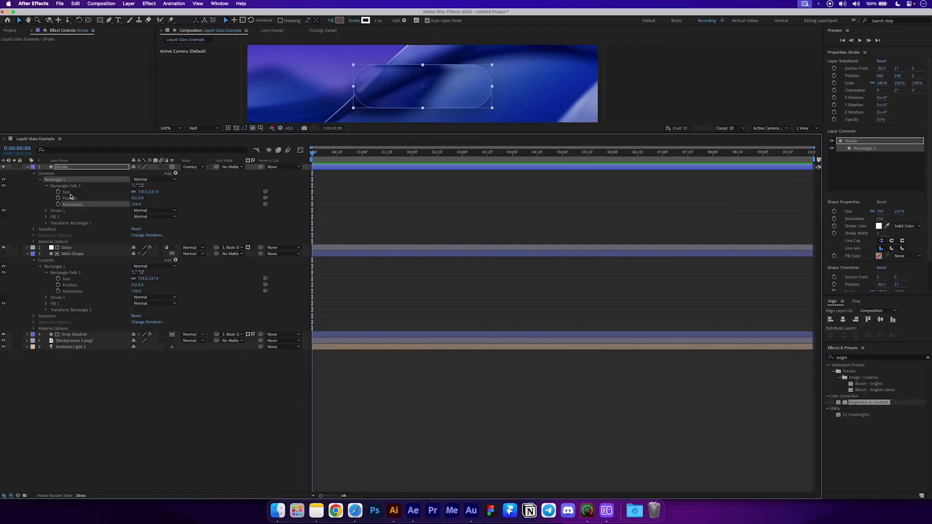
left_click(71, 193)
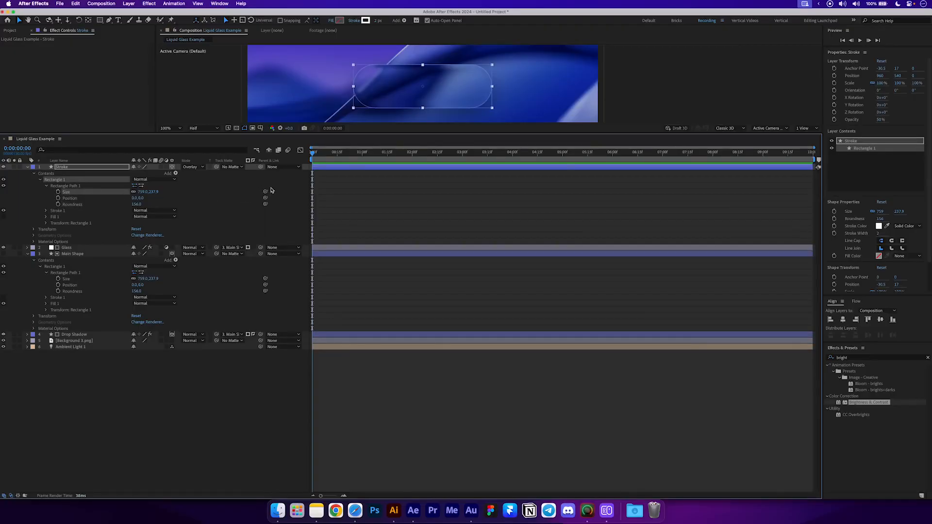
mouse_move(265, 192)
left_mouse_down()
mouse_move(75, 278)
mouse_move(84, 280)
left_mouse_up()
- Unlink the size proportions of Main Shape's rectangle path and widen it to about 999
left_click(69, 281)
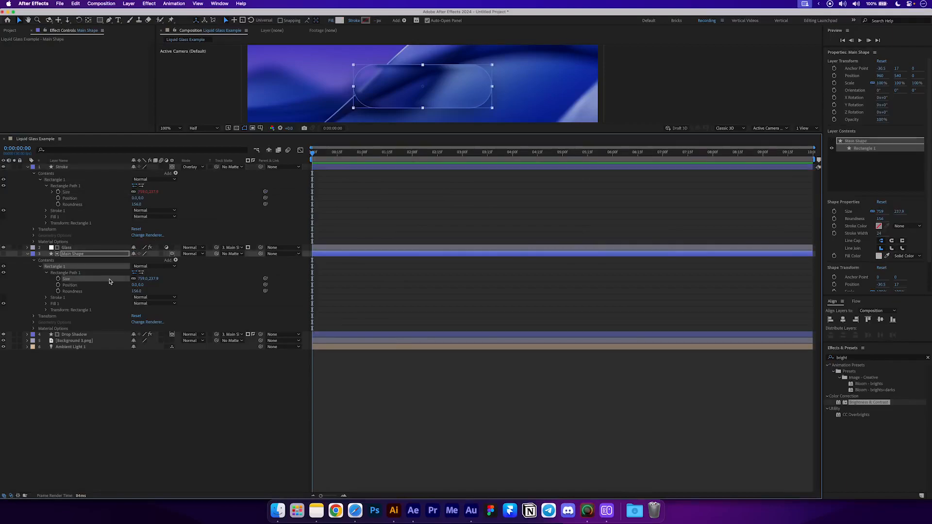
left_click(134, 280)
left_click_drag(143, 279, 260, 279)
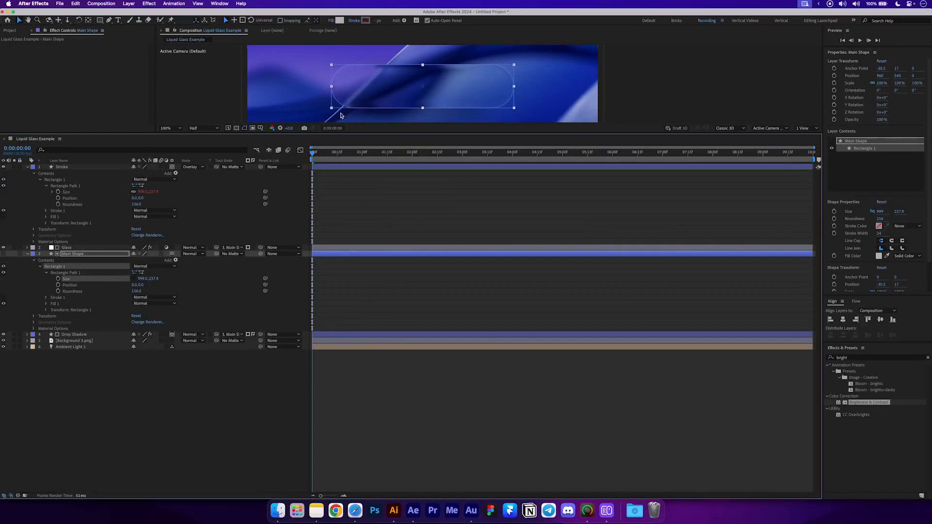
- Link the Position and Roundness of the Stroke layer's rectangle path to the matching properties of Main Shape's rectangle path
left_click(346, 189)
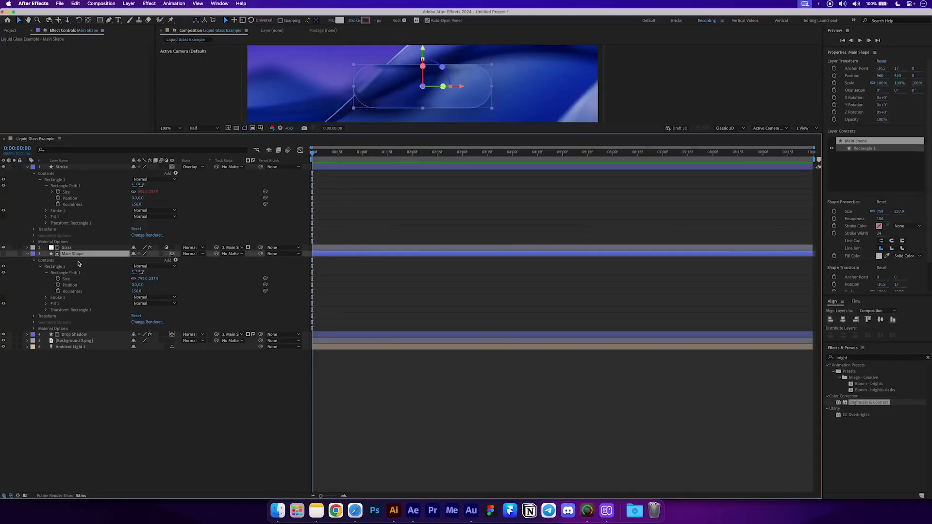
left_click(72, 198)
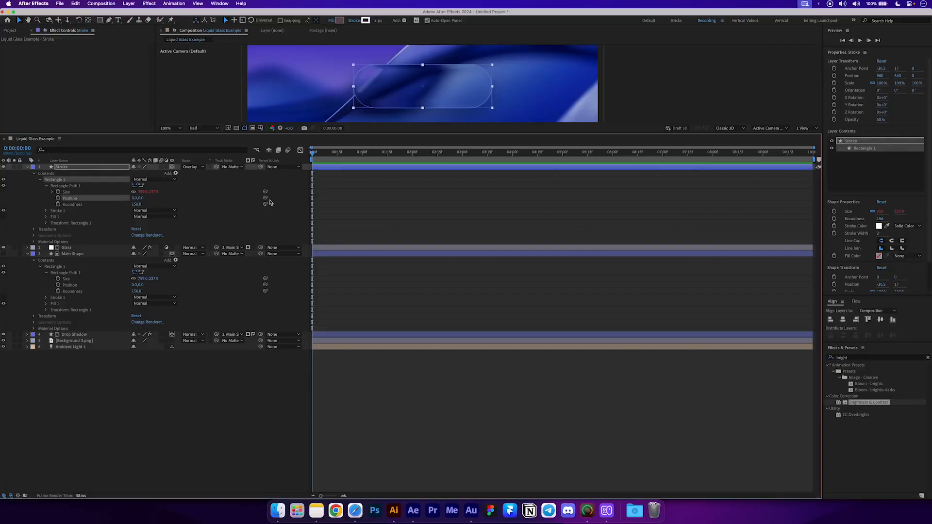
left_click_drag(265, 197, 73, 291)
left_click(176, 232)
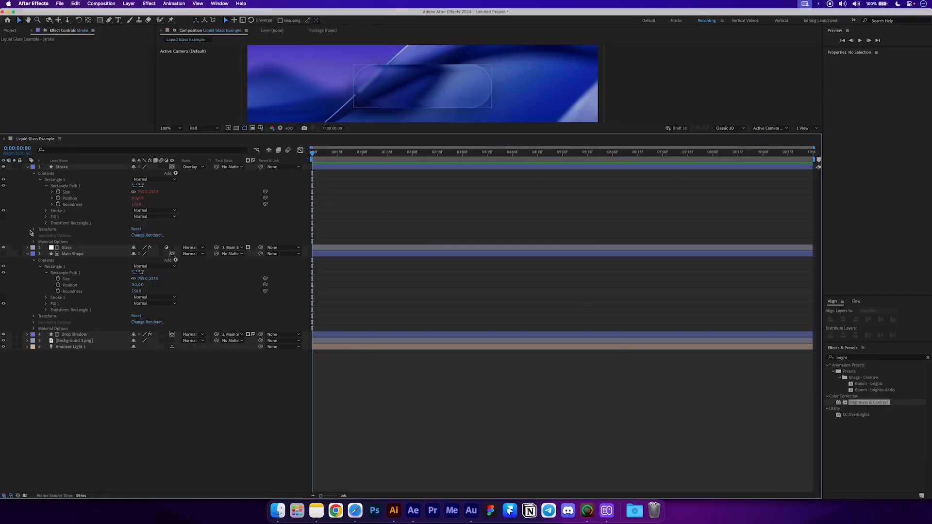
- Link the Size, Position and Roundness of the Drop Shadow layer's rectangle path to the matching properties of Main Shape's rectangle path
left_click(27, 166)
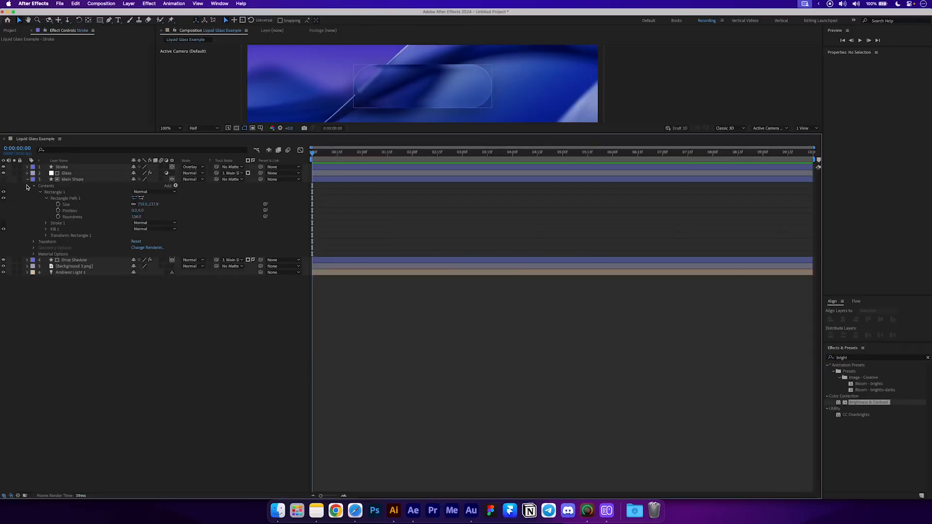
left_click(28, 260)
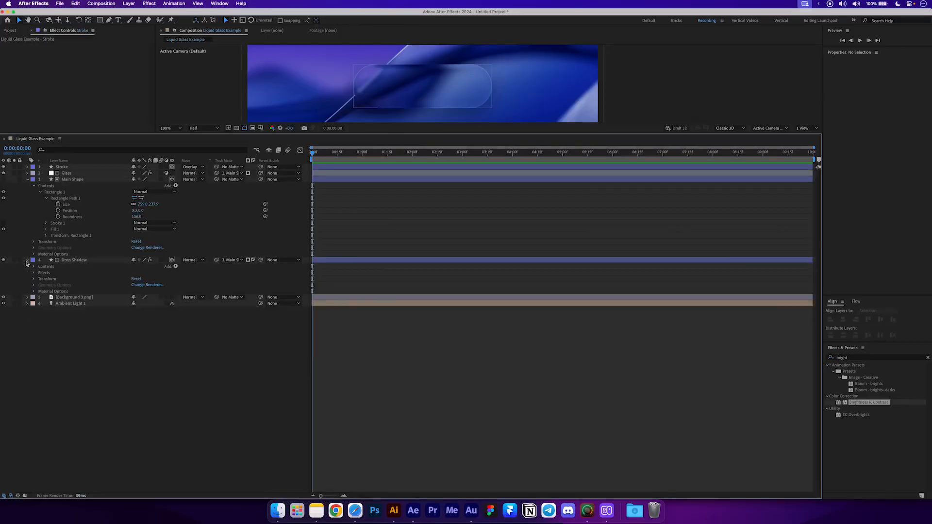
left_click(34, 267)
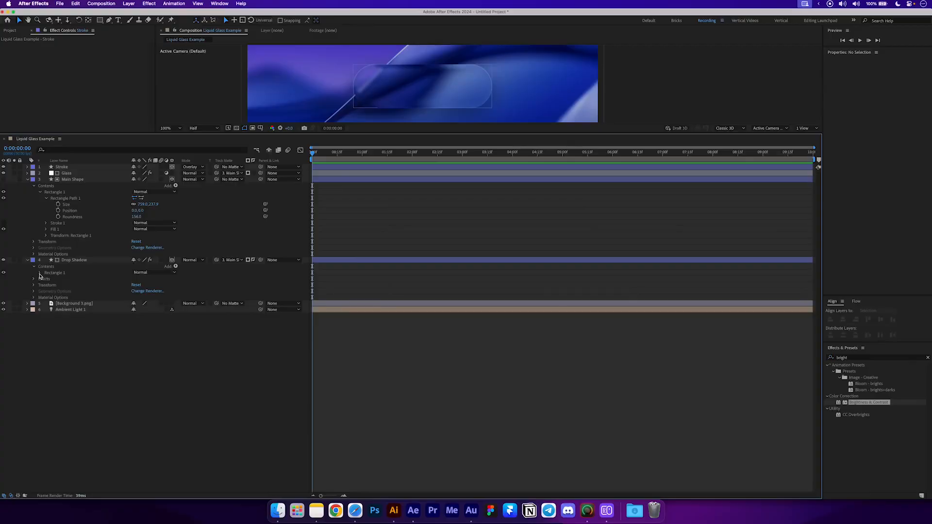
left_click(40, 273)
left_click(47, 279)
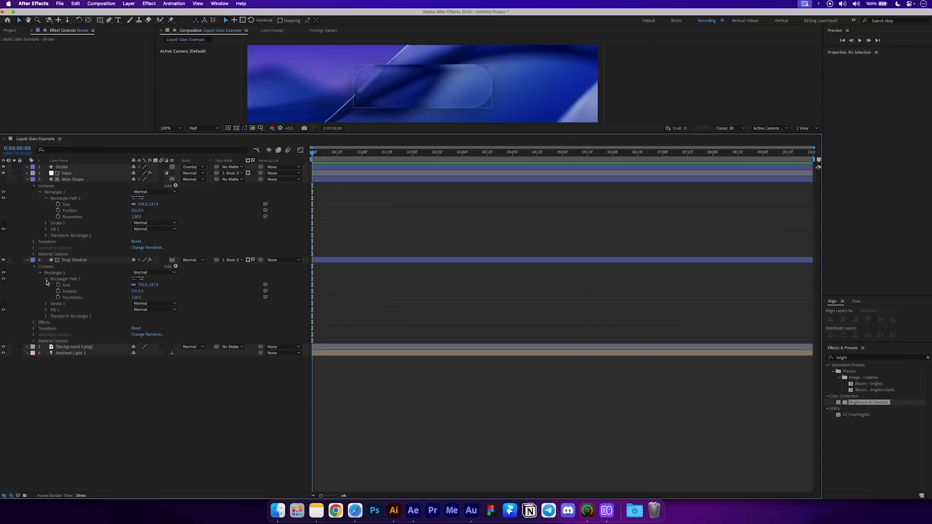
left_click(75, 285)
left_click_drag(265, 285, 72, 217)
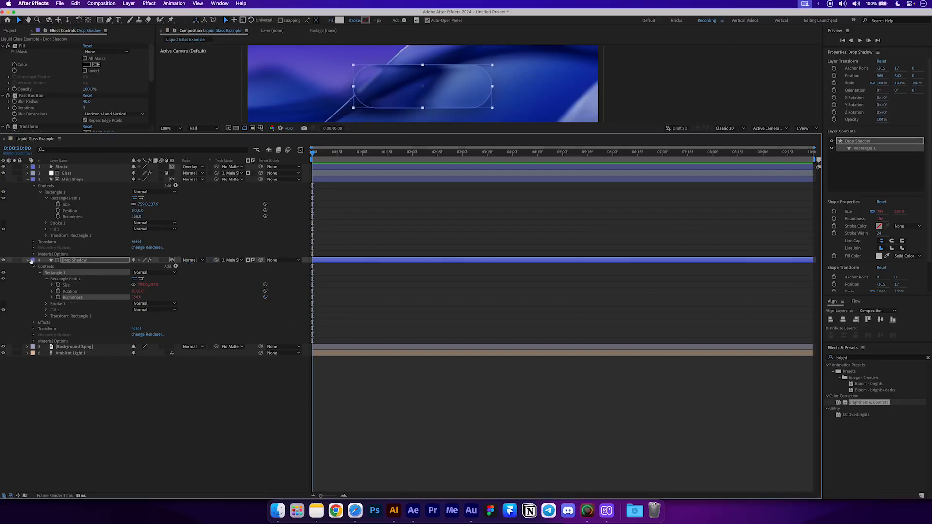
left_click(28, 261)
key("F2")
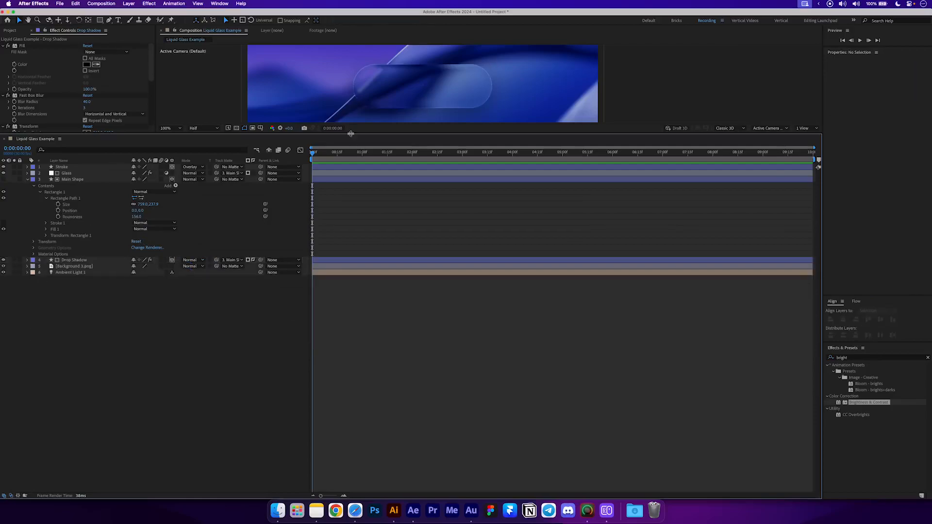
- Animate Main Shape's rectangle Size with a keyframe at the start and an enlarged one of about 963 by 302 at one second
left_click_drag(359, 136, 361, 317)
left_click(163, 312)
left_click(173, 320)
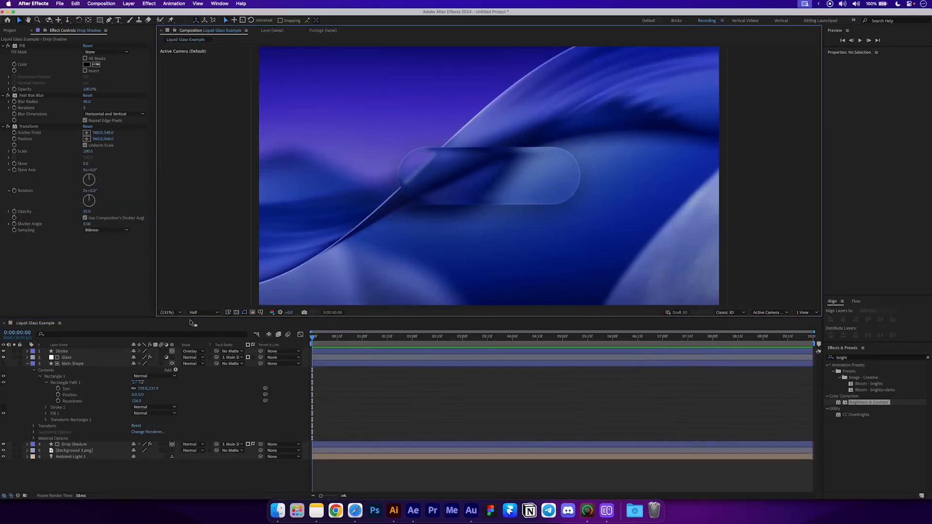
left_click(58, 389)
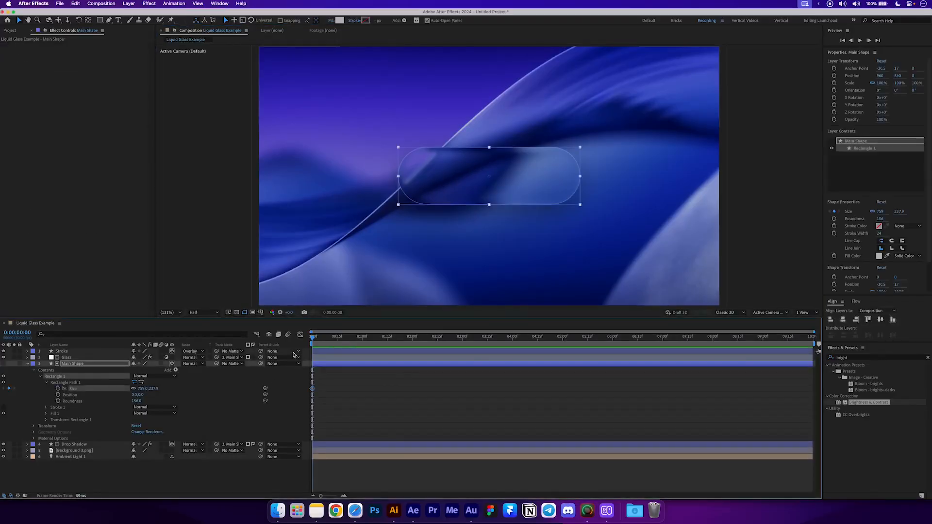
left_click_drag(355, 341, 362, 339)
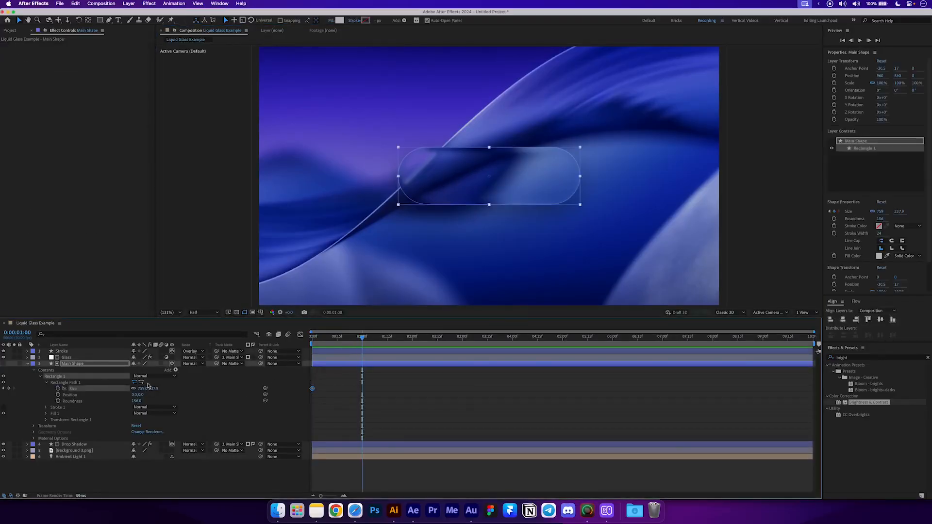
left_click_drag(142, 388, 152, 388)
left_click(407, 398)
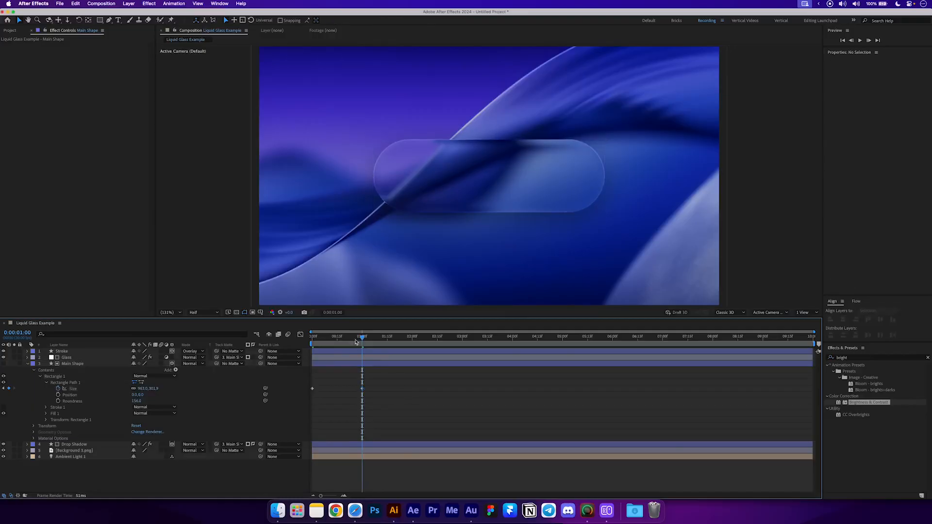
- Preview the size animation from the start and collapse the Main Shape layer's properties
key("Home")
key("space")
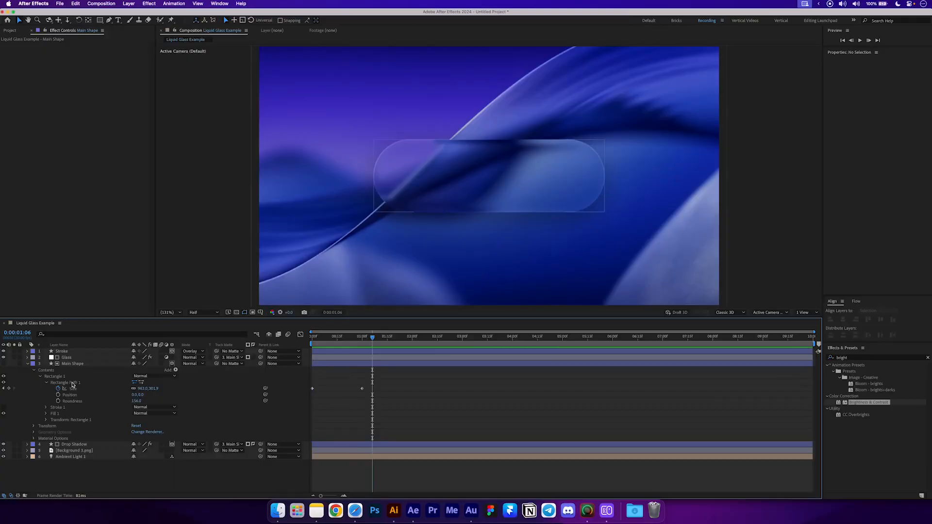
left_click(27, 364)
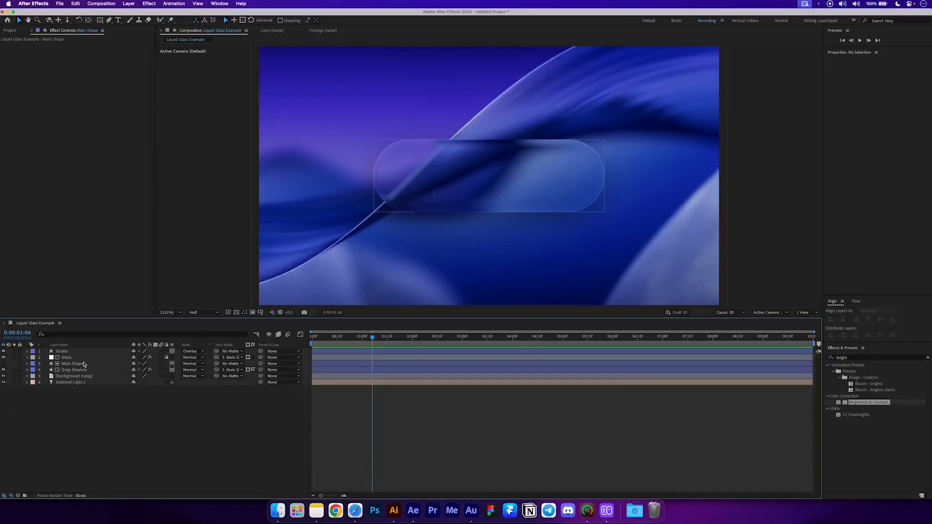
- Try moving the Main Shape layer lower in the composition without its companion layers, and undo the move
left_click(80, 364)
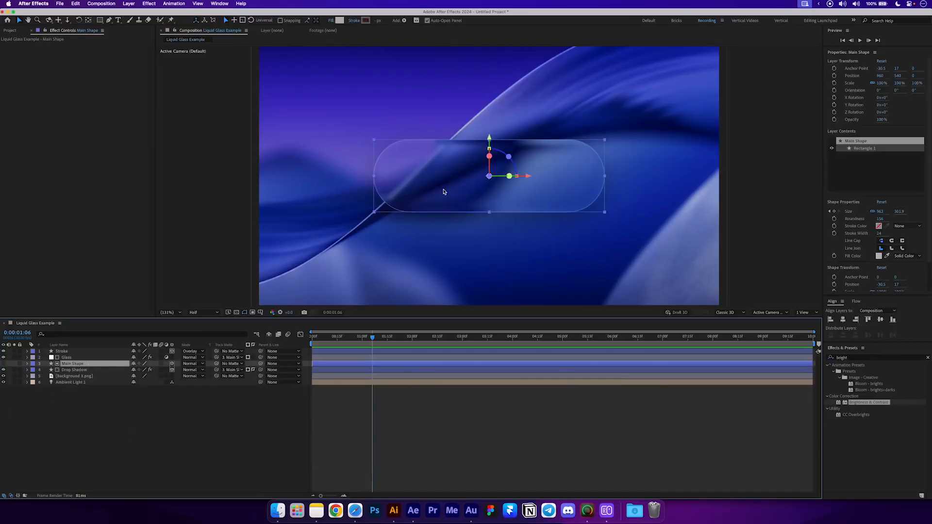
left_click_drag(443, 192, 465, 255)
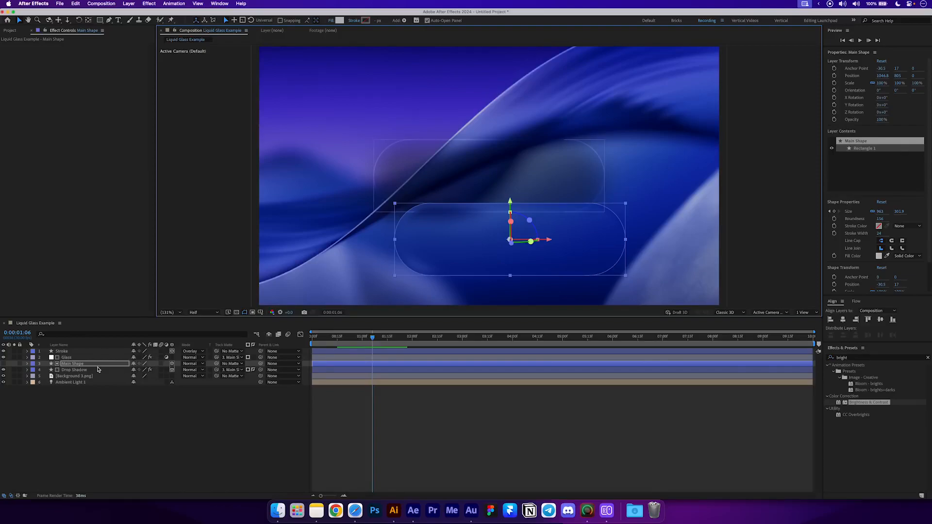
key("super+Home")
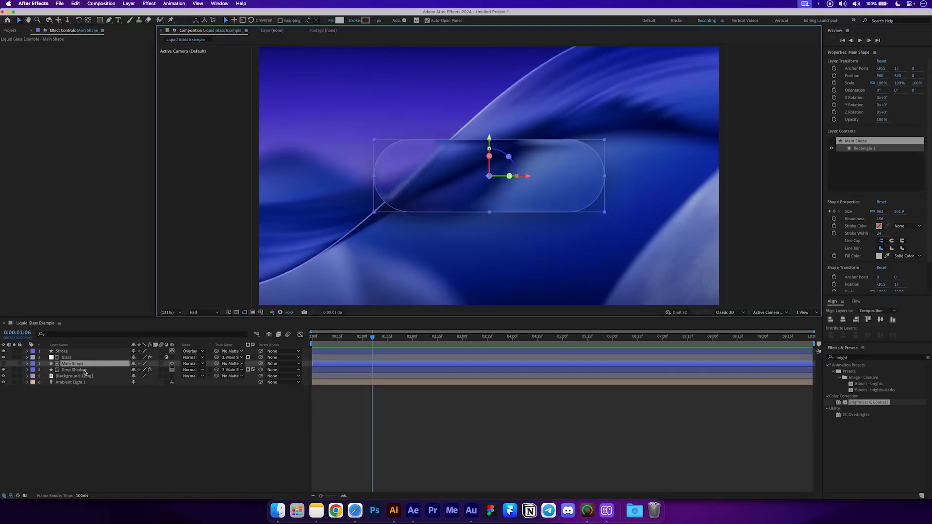
- Parent the Stroke and Drop Shadow layers to Main Shape
left_click(84, 370)
left_click(82, 351, "super")
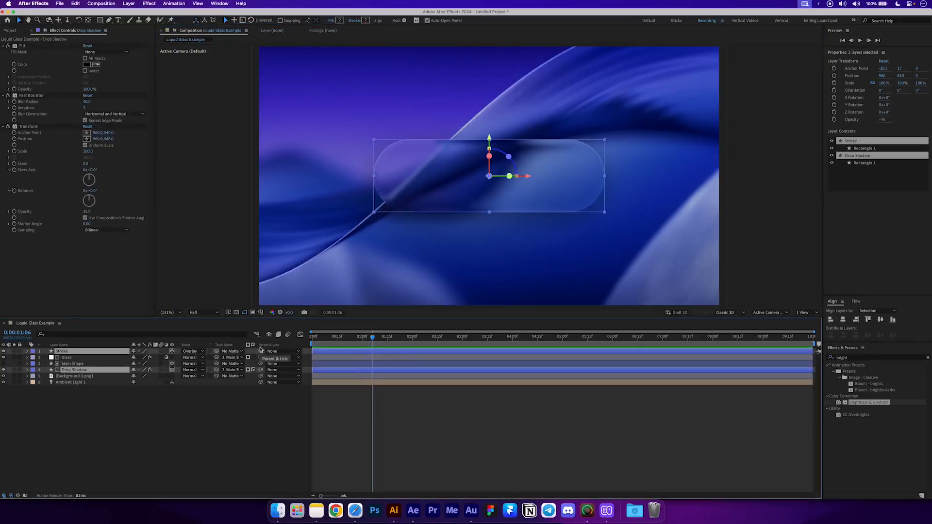
left_click_drag(262, 353, 71, 367)
- Test the parenting by moving Main Shape around the composition, bring it back to its original position and deselect it
left_click(73, 364)
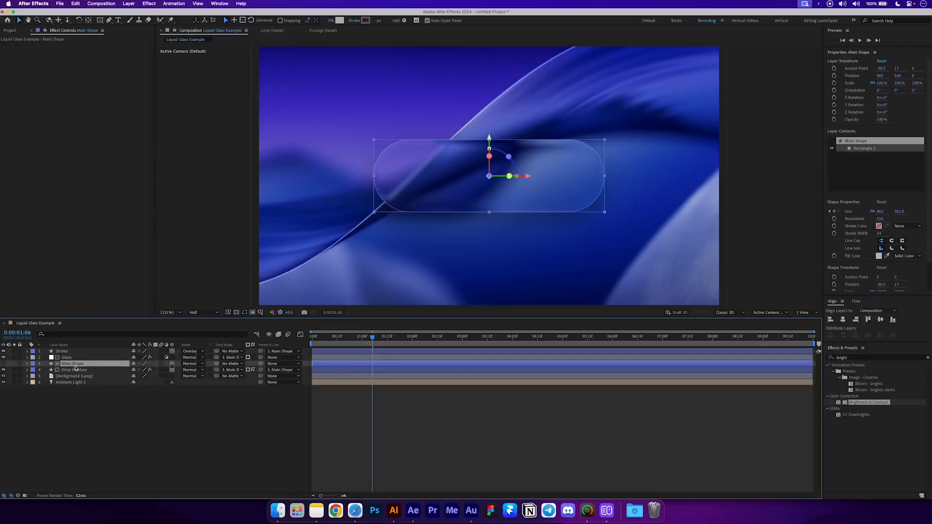
mouse_move(406, 205)
left_mouse_down()
mouse_move(369, 265)
mouse_move(414, 187)
mouse_move(464, 196)
mouse_move(432, 187)
mouse_move(406, 205)
left_mouse_up()
left_click(163, 447)
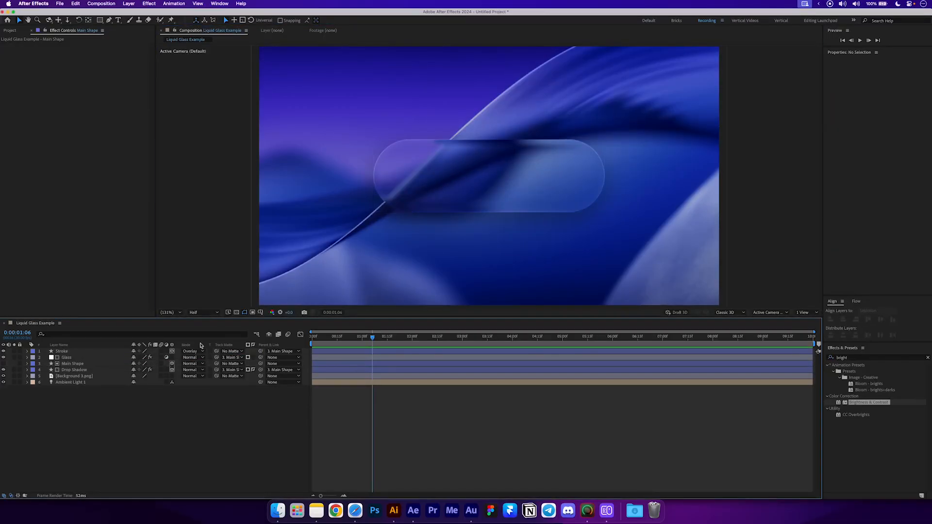
- Duplicate the Drop Shadow layer and move the copy to the top of the layer stack
left_click(85, 371)
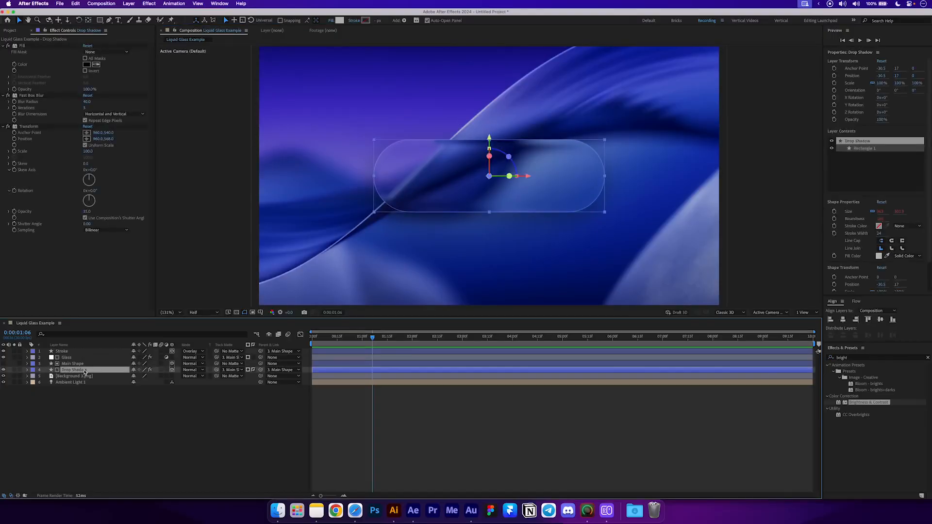
key("super+d")
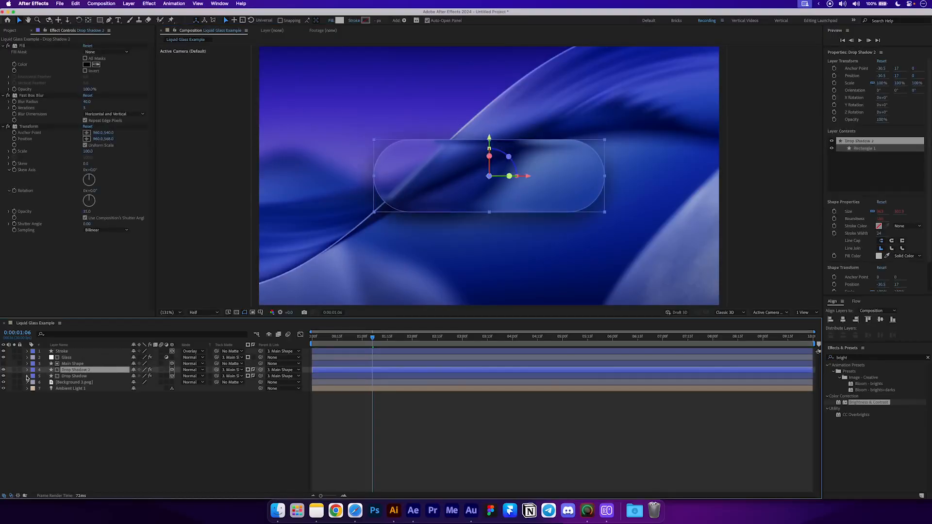
left_click(27, 370)
left_click(33, 376)
left_click(40, 382)
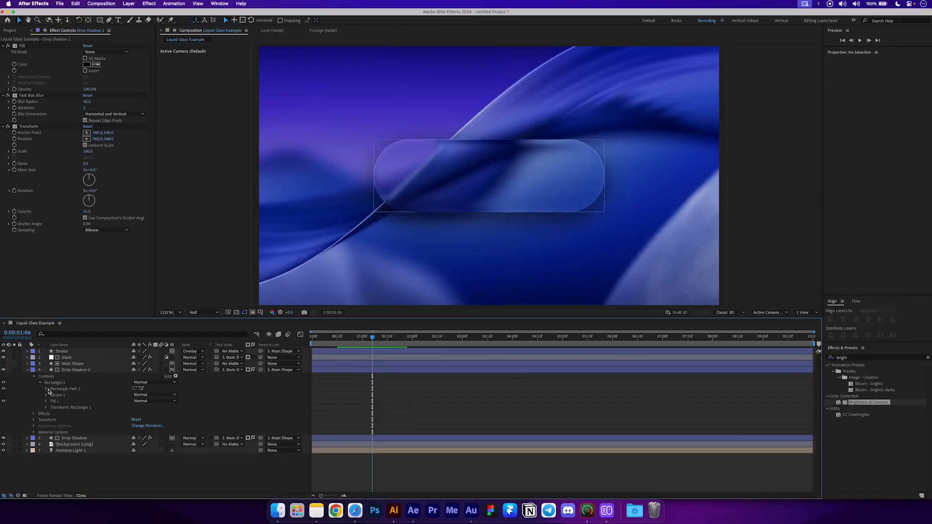
left_click(47, 389)
left_click_drag(130, 406, 147, 409)
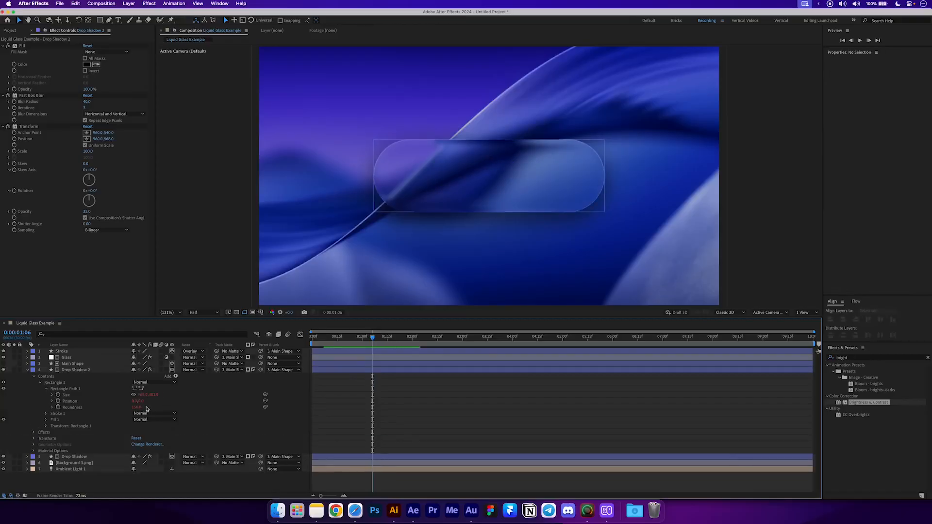
left_click(27, 370)
left_click_drag(73, 370, 71, 351)
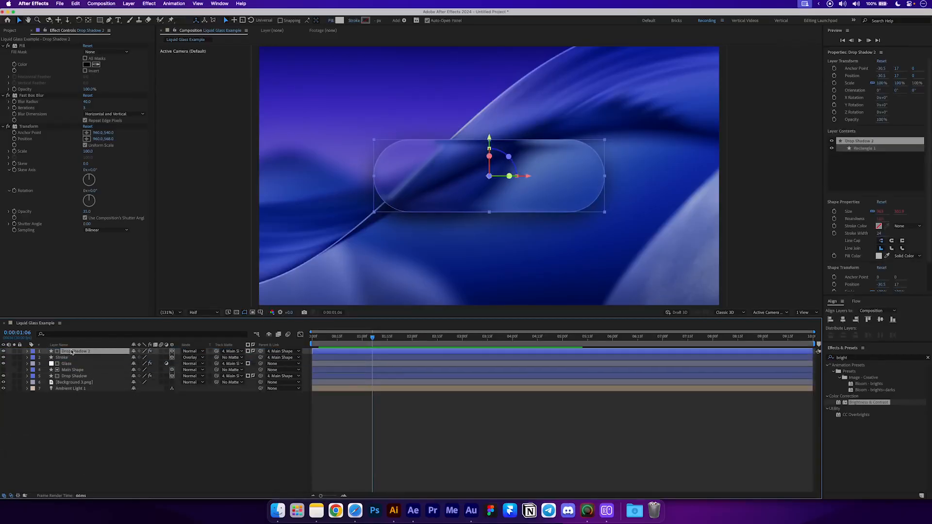
- Delete the Fill, Fast Box Blur and Transform effects from the duplicated shadow layer and set its track matte to No Matte
left_click(27, 128)
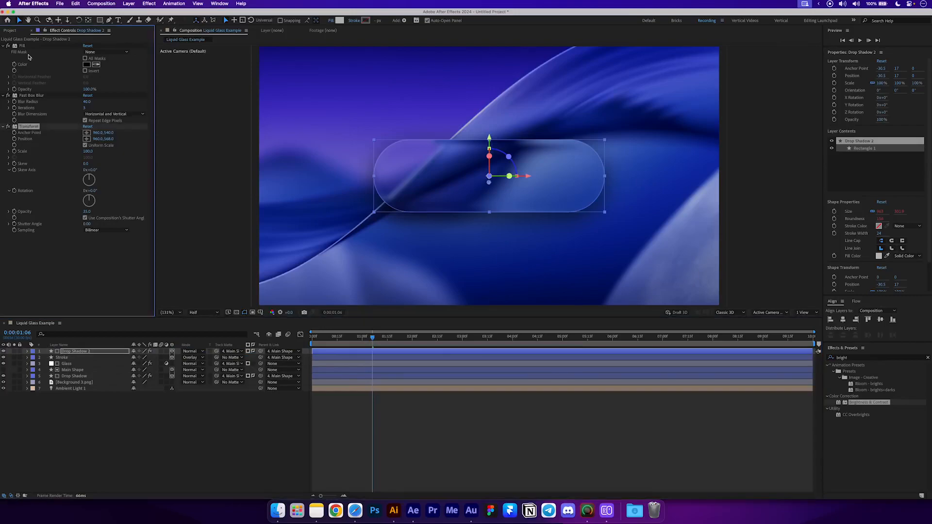
left_click(22, 46, "shift")
key("Delete")
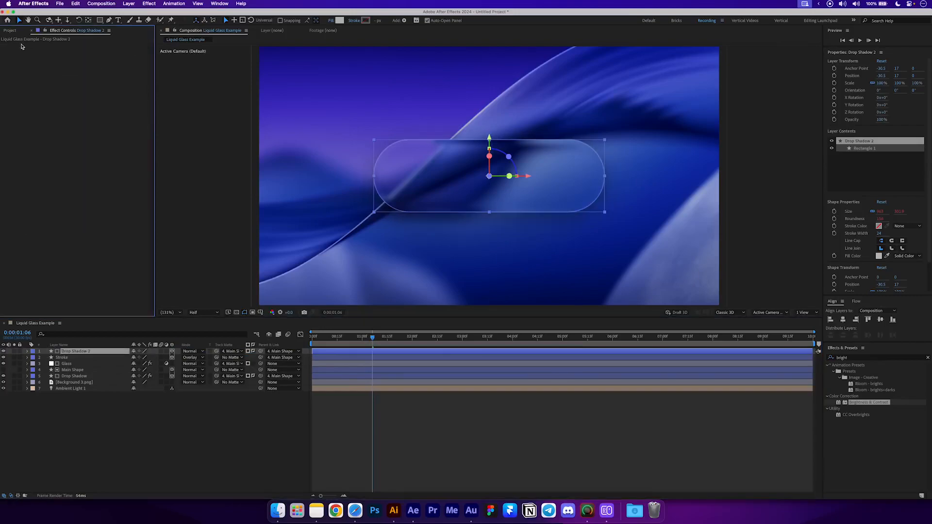
left_click(228, 353)
left_click(229, 358)
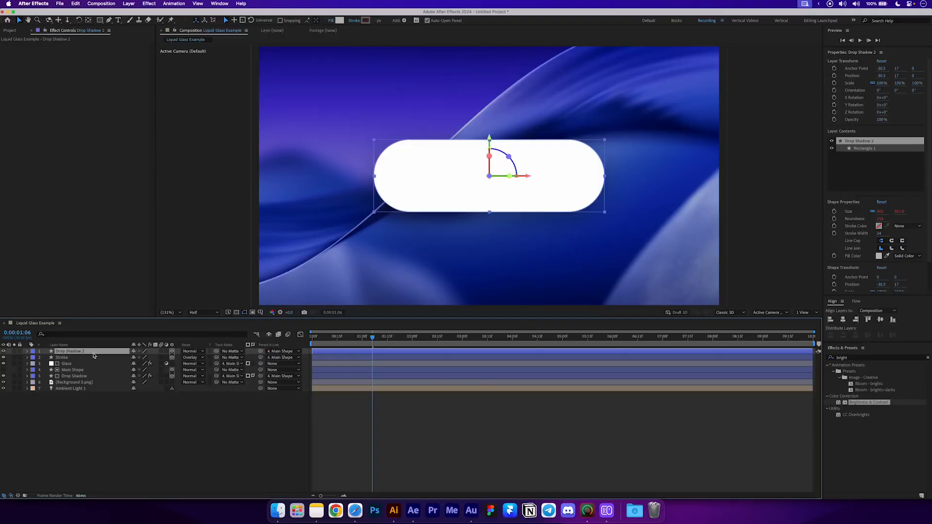
- Rename the duplicated shadow layer to Edge Glow
key("Return")
type("Edge")
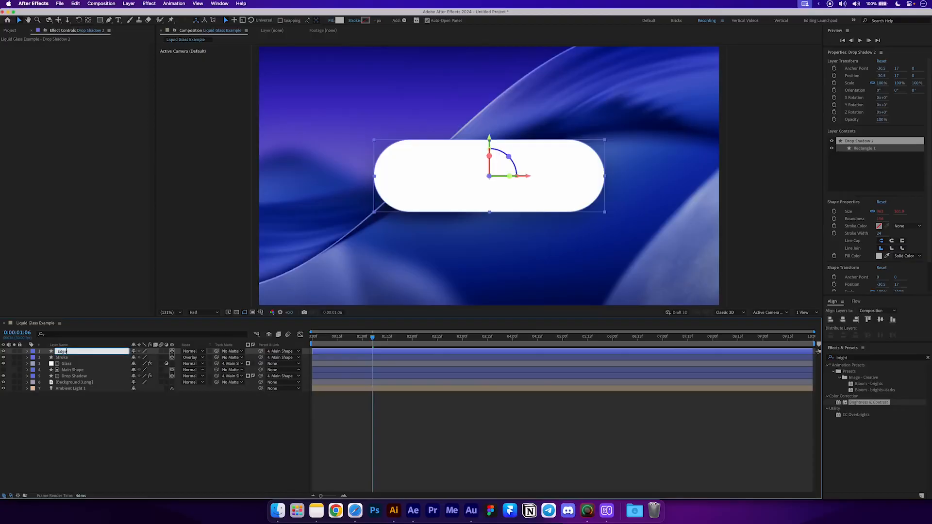
type(" Glow")
key("Return")
- Find the CC Light Sweep effect and apply it to the Edge Glow layer
left_click(854, 358)
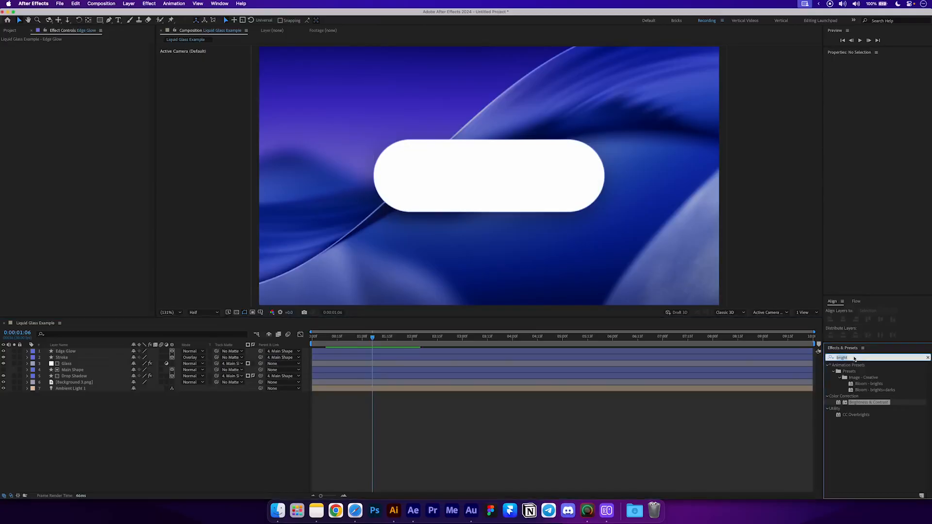
type("cc")
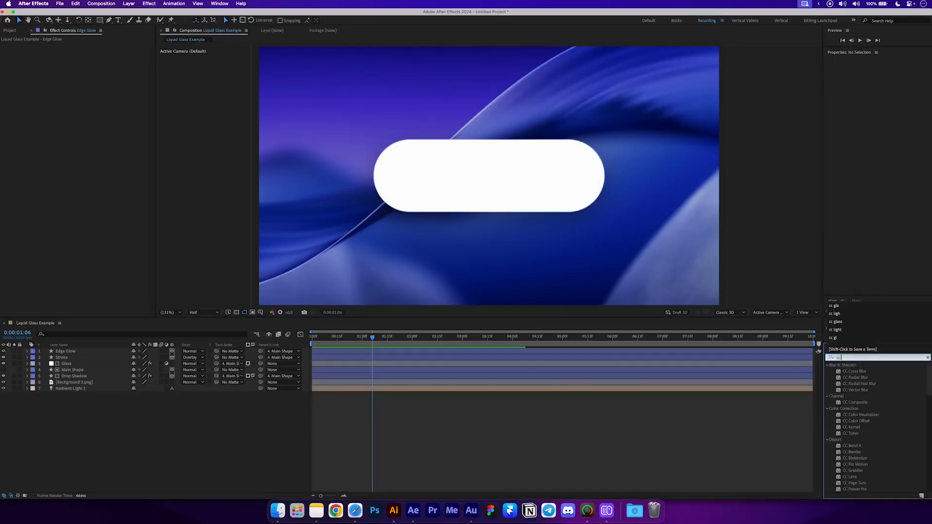
type(" light sw")
left_click_drag(857, 372, 100, 352)
- Place the light sweep's center point at the middle of the pill and set its shape to Smooth
left_click(86, 52)
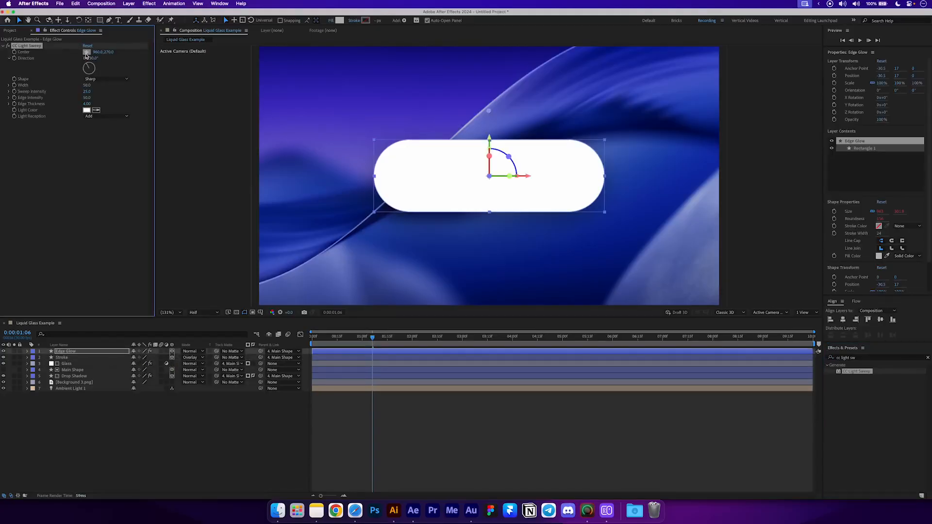
left_click(489, 176)
left_click(108, 80)
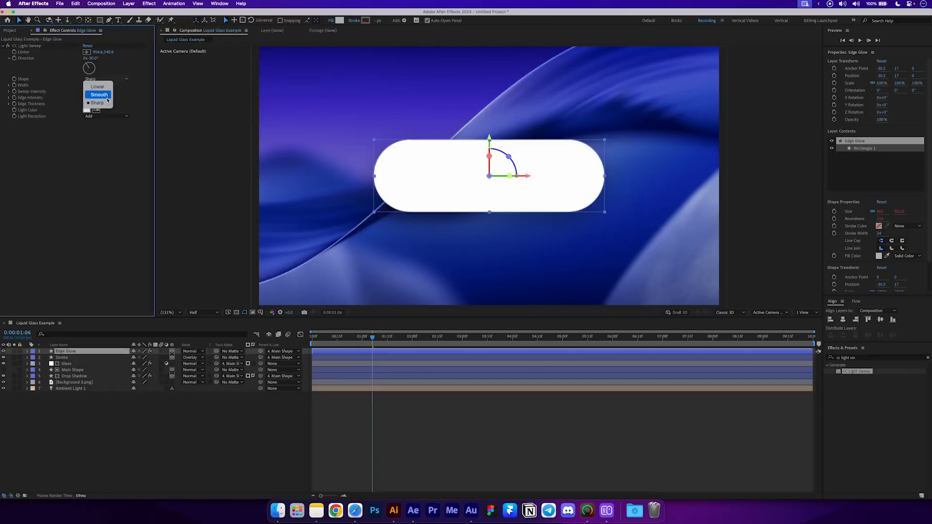
left_click(98, 95)
- Set the light sweep's width to 100 and its sweep intensity to 0
left_click(87, 85)
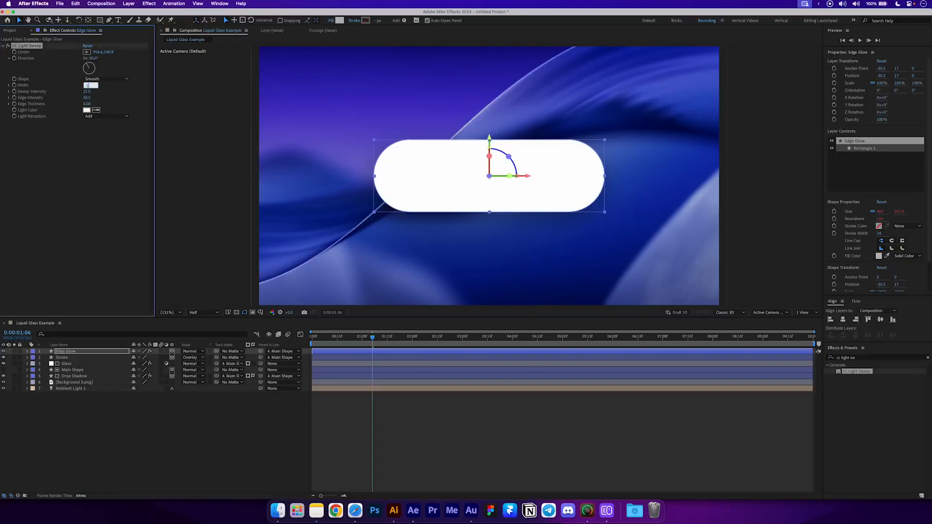
key("Return")
left_click(88, 92)
type("00.0")
key("Return")
- Set the light sweep's edge intensity to 60 and its edge thickness to 3
left_click(89, 98)
left_click(89, 99)
type("60")
key("Return")
left_click(89, 105)
type("3")
left_click(108, 124)
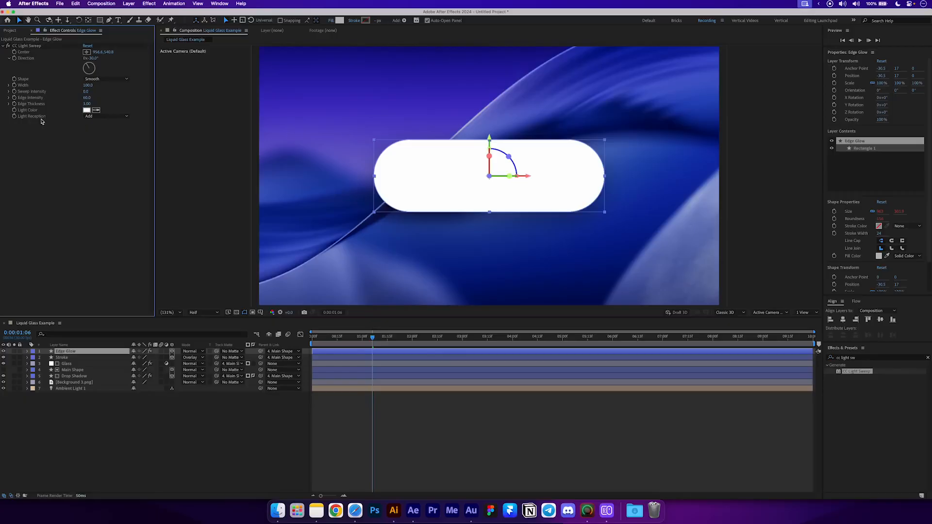
- Set the light sweep's Light Reception to Cutout and deselect the Edge Glow layer
left_click(92, 117)
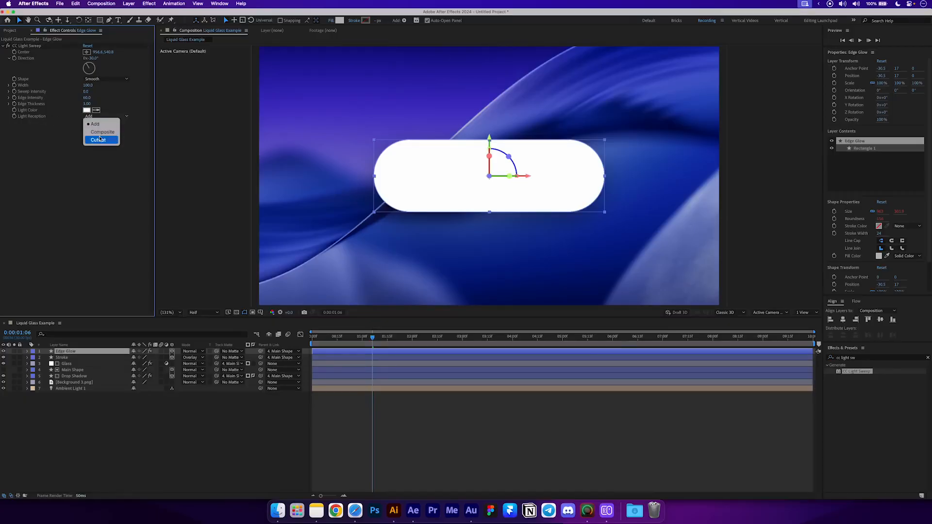
left_click(99, 139)
scroll(460, 170, "up", 2)
left_click(452, 418)
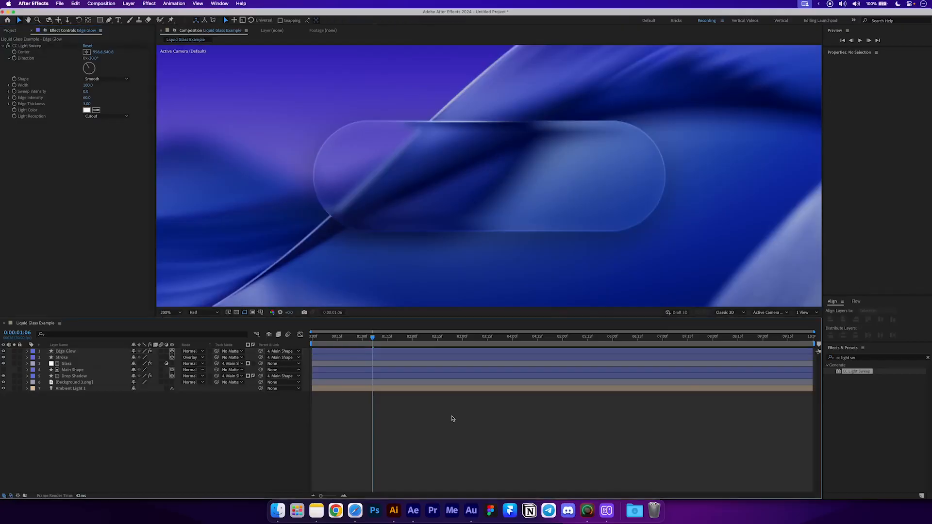
- Animate the Edge Glow's light sweep direction from the composition start to 0:00:01:00 by changing its revolutions, and preview the playback
left_click(473, 130)
key("Home")
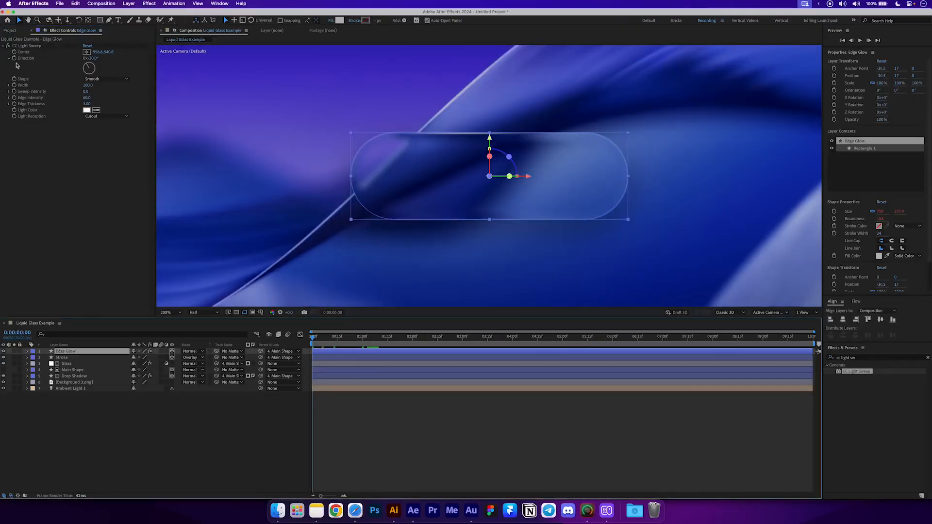
left_click(14, 59)
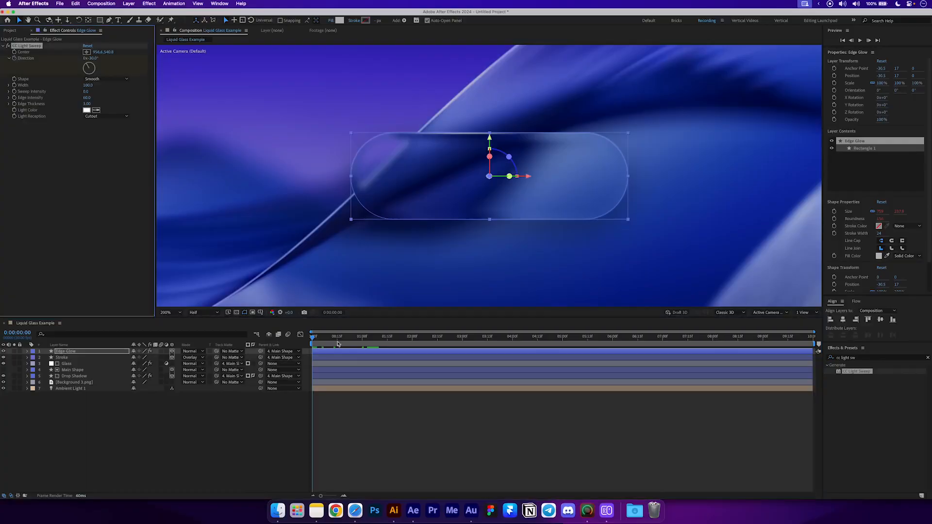
left_click_drag(340, 338, 363, 350)
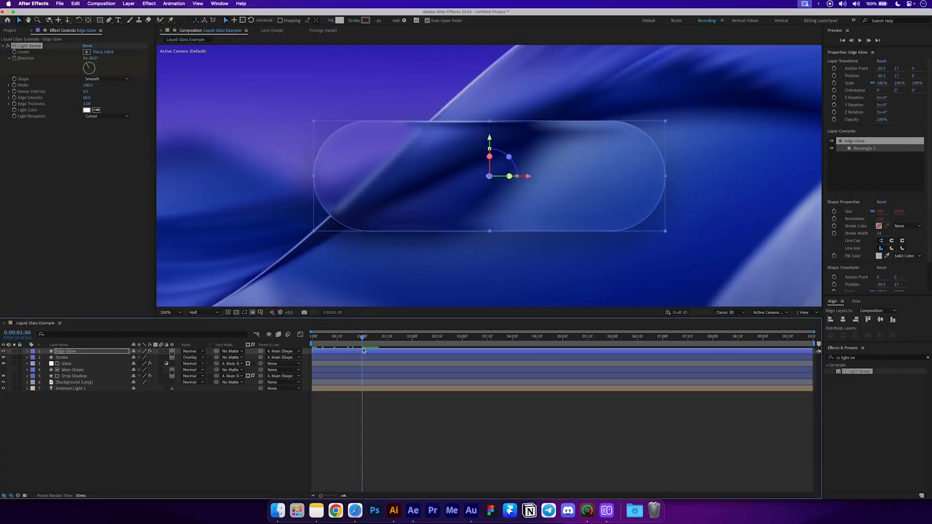
left_click(85, 59)
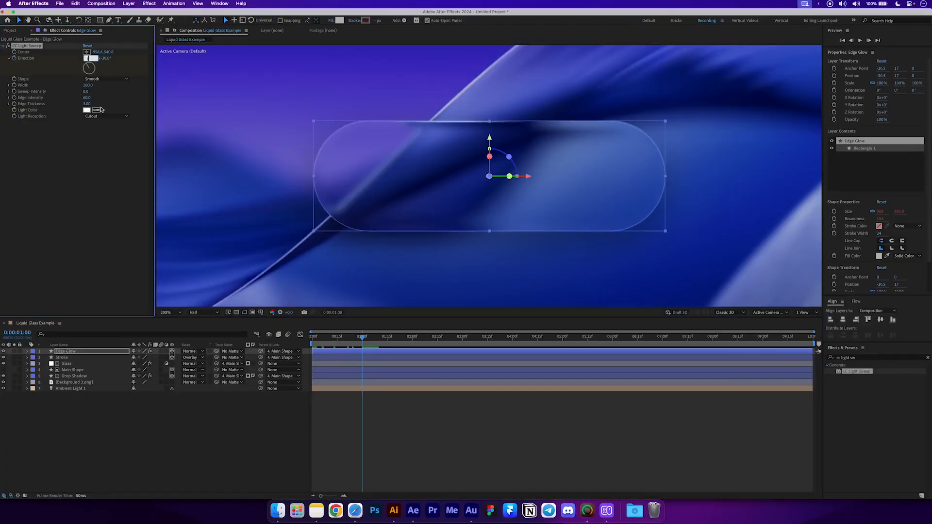
left_click(422, 463)
key("space")
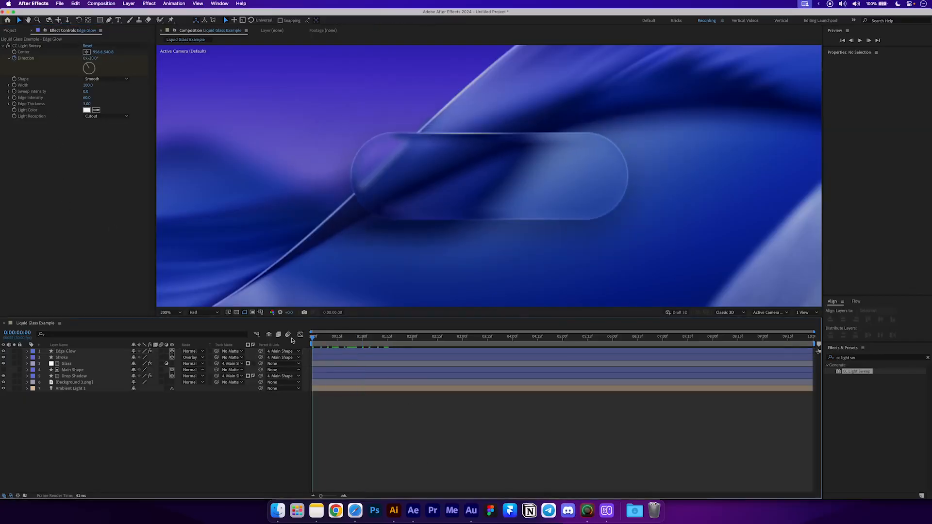
key("space")
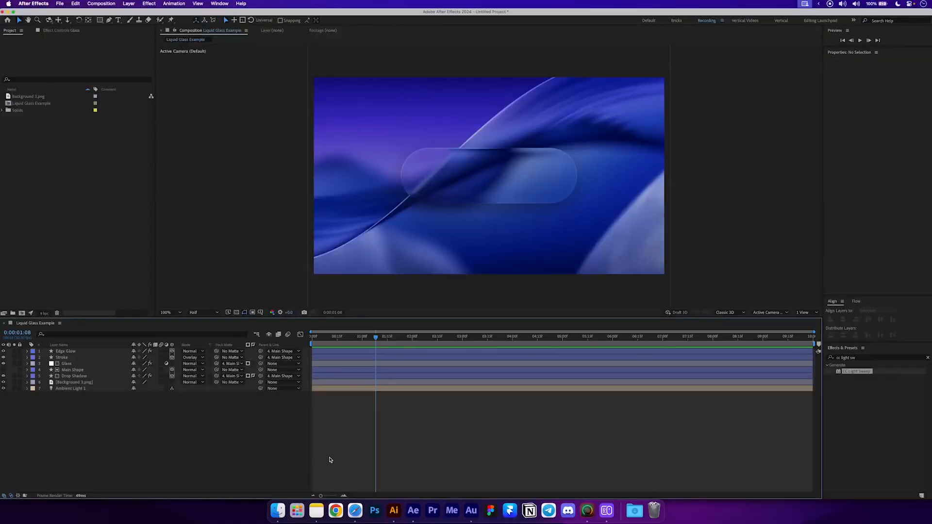
- Switch to Illustrator to examine the Camera UI, IOS Call and Music Player documents, and return to After Effects
left_click(394, 510)
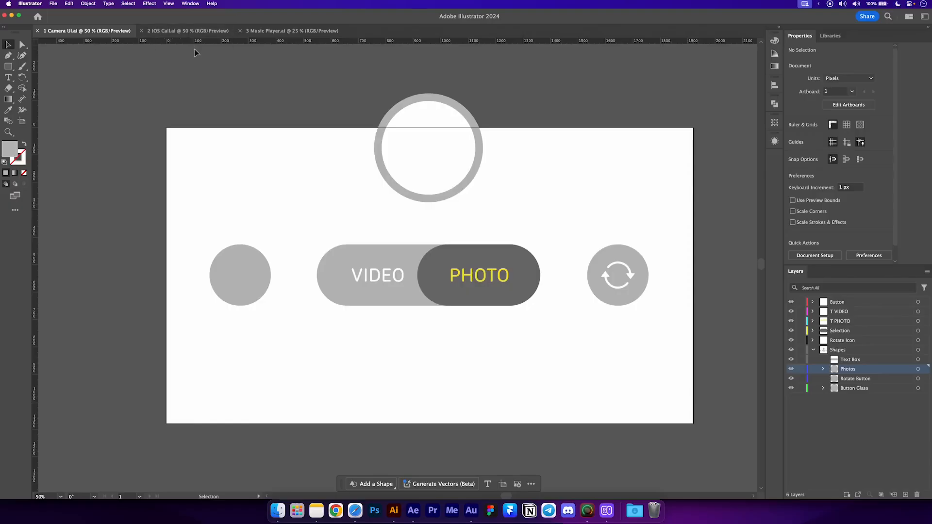
left_click(192, 31)
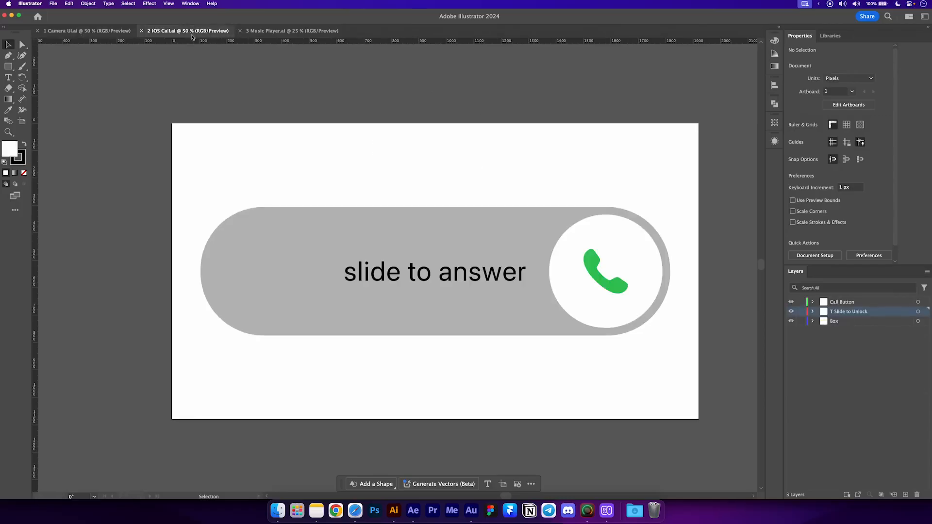
left_click(286, 32)
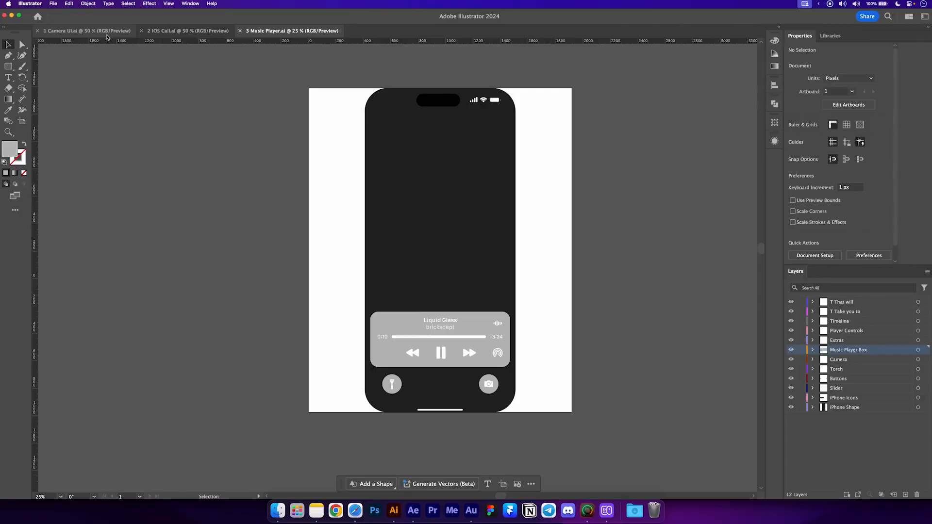
left_click(415, 510)
left_click(109, 202)
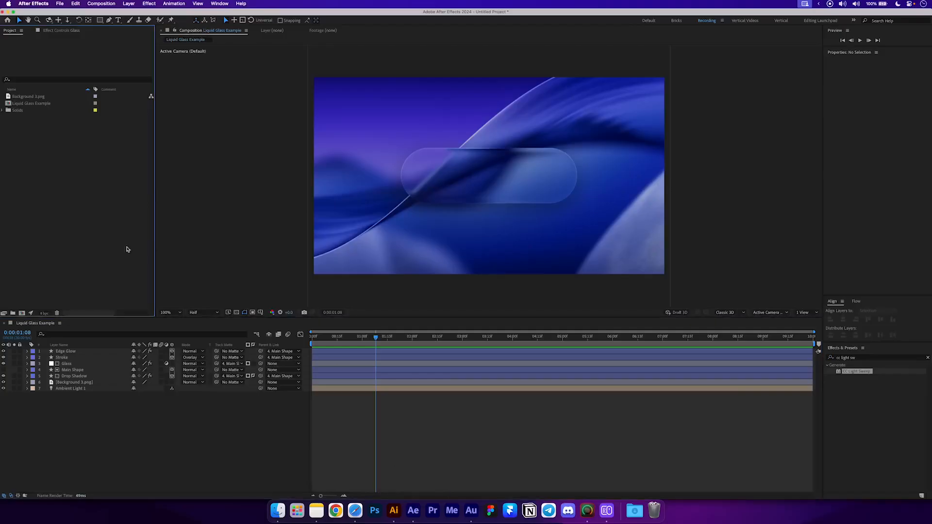
- Import 1 Camera UI.ai from the Tutorial folder in Finder as a composition with footage dimensions at Layer Size
left_click(278, 511)
left_click(396, 202)
left_click_drag(502, 125, 333, 307)
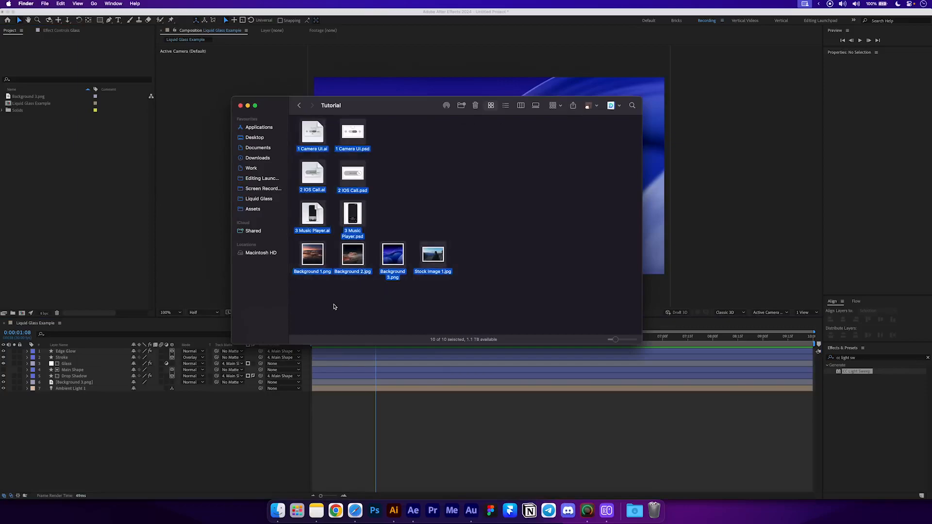
left_click(321, 152)
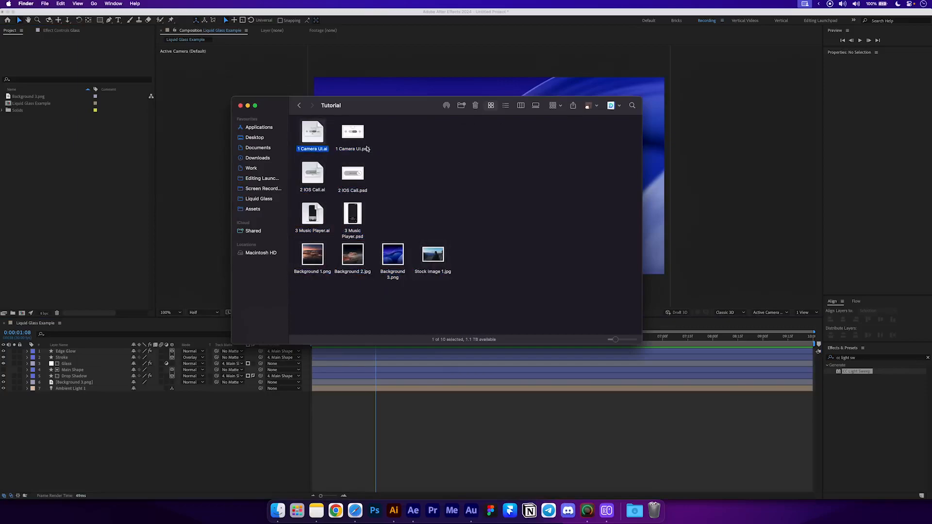
left_click(367, 152)
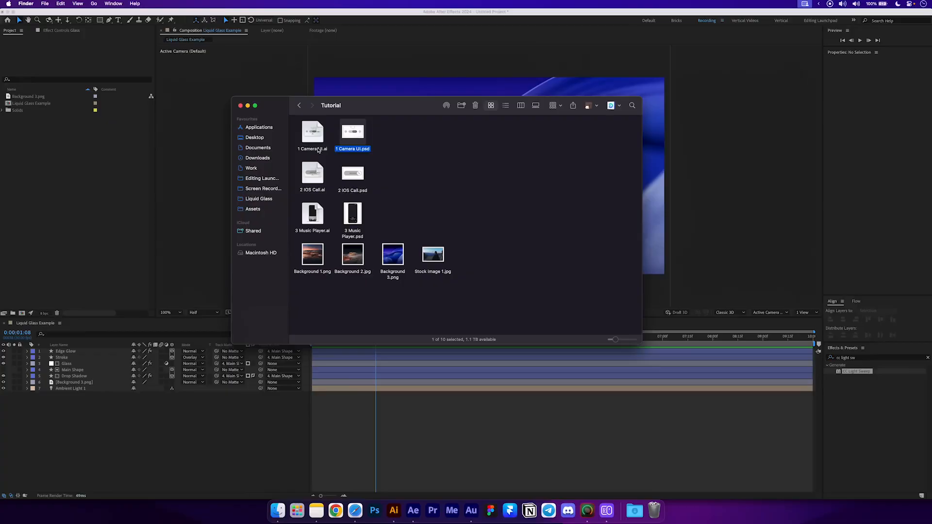
left_click_drag(314, 152, 96, 182)
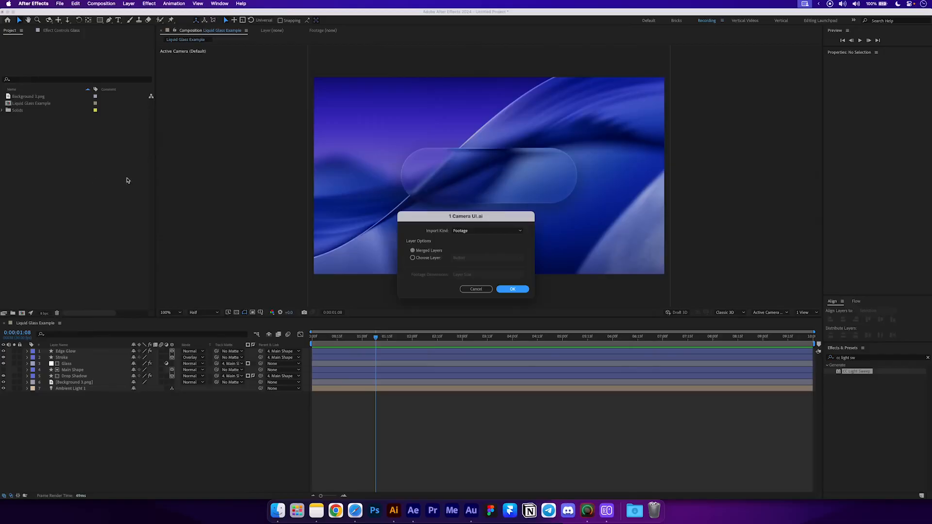
left_click(476, 232)
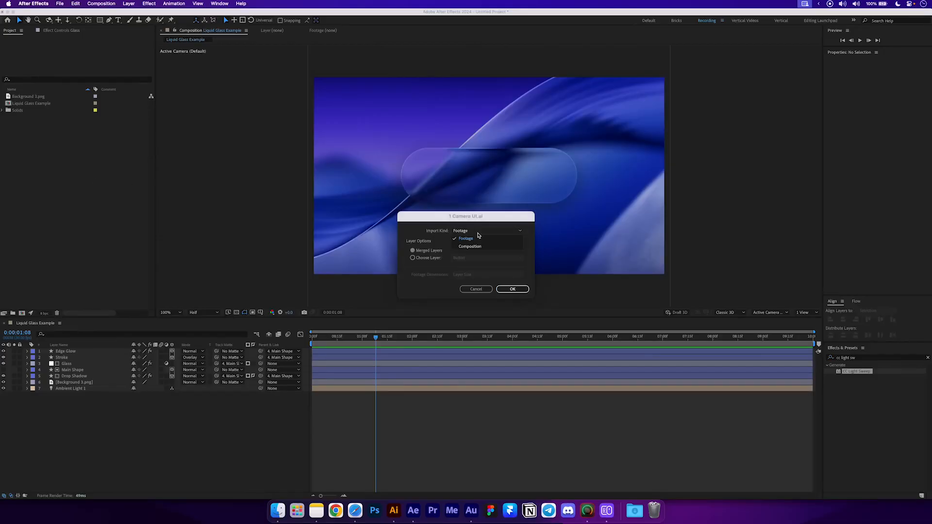
left_click(473, 245)
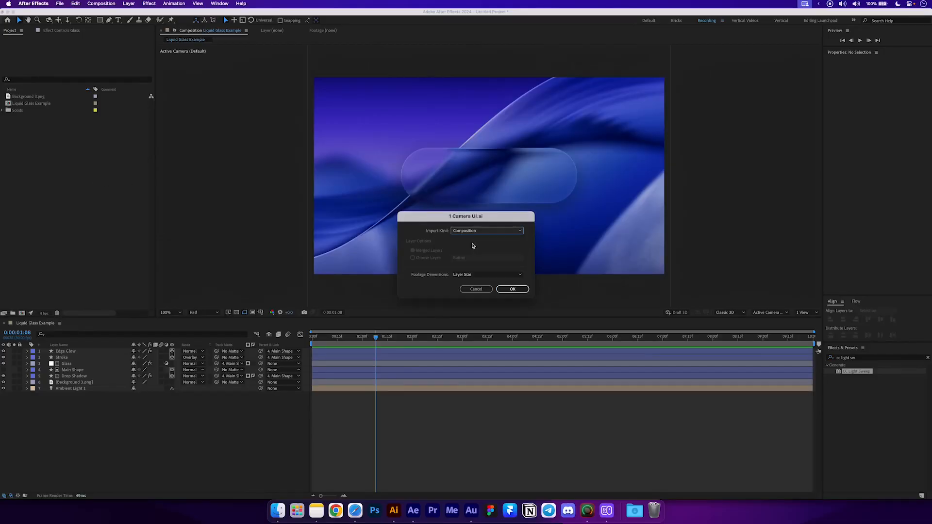
left_click(512, 289)
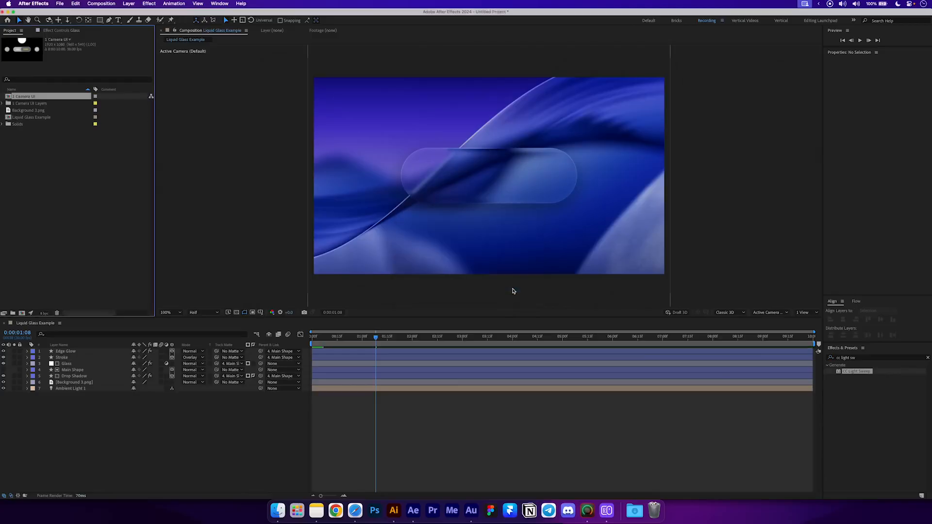
- Group the imported Camera UI composition and its layers folder in a new project folder named 1 Camera UI Ai
left_click_drag(47, 107, 13, 314)
type("1")
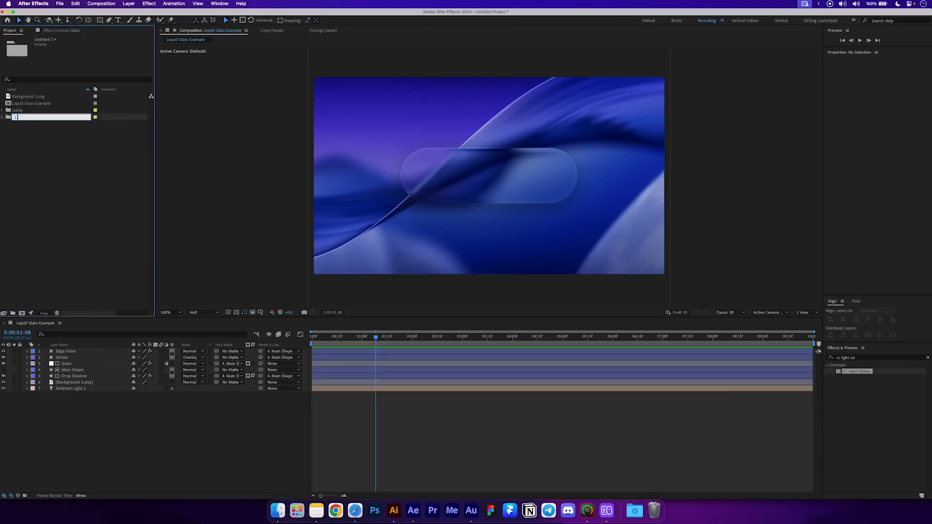
type(" Camera UI Ai")
key("Return")
left_click(15, 266)
- Import 1 Camera UI.psd from Finder as Composition - Retain Layer Sizes with editable layer styles
key("super+Tab")
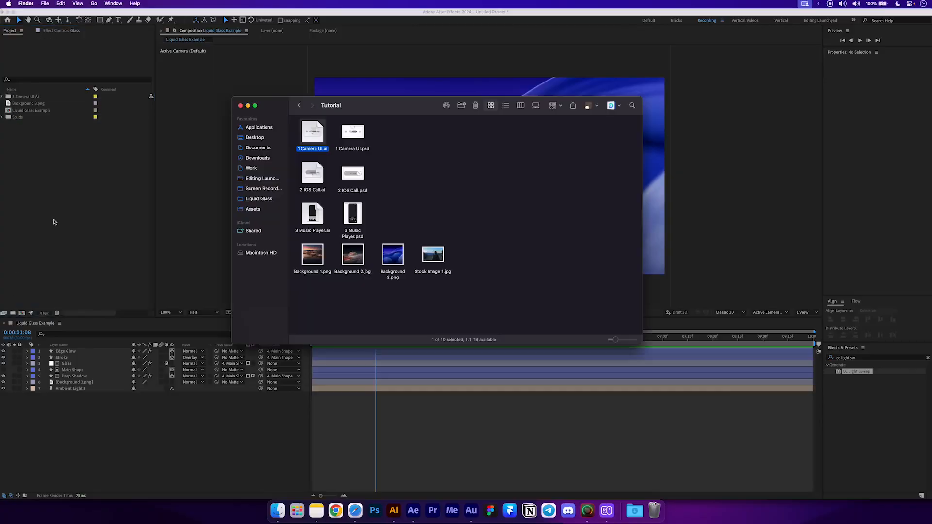
left_click(352, 132)
left_click_drag(353, 132, 83, 192)
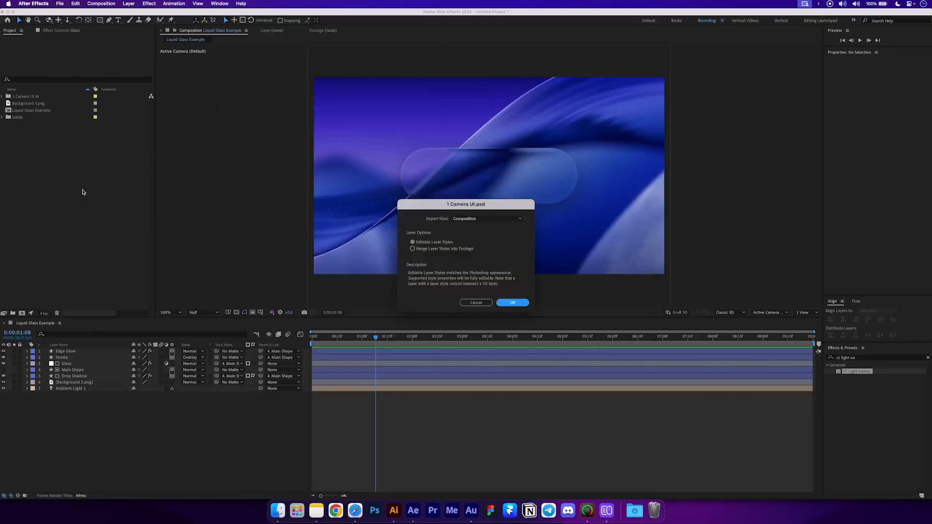
left_click(457, 222)
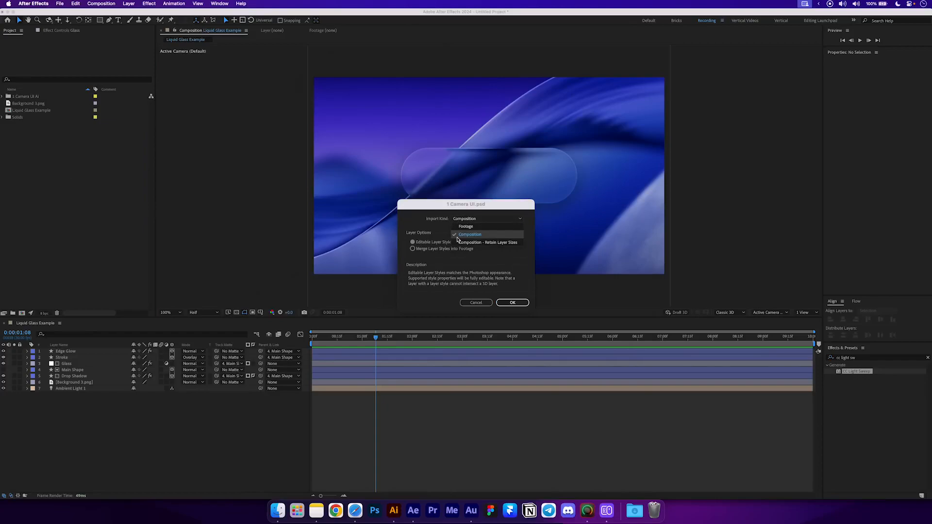
left_click(496, 242)
left_click(512, 302)
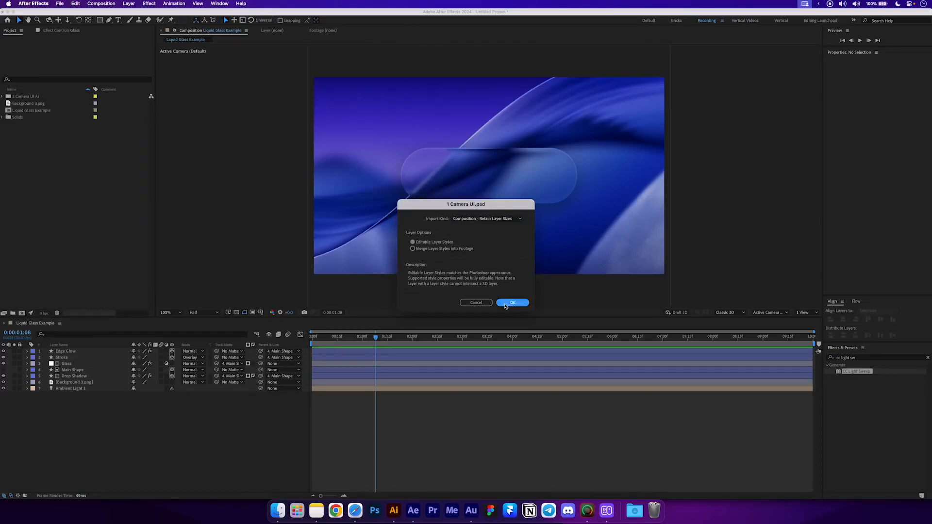
- Group the imported PSD composition and its layers folder in a new project folder named 1 Camera UI PSD
left_click(45, 104, "shift")
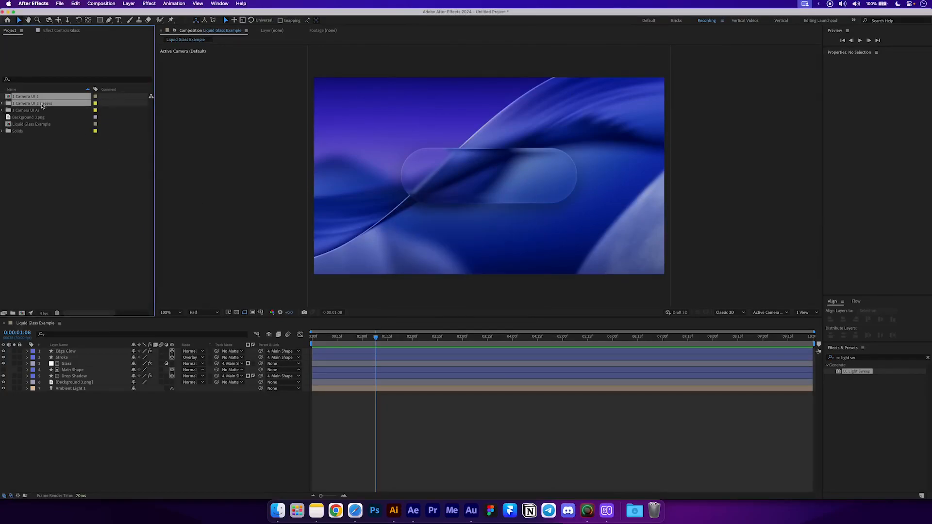
left_click_drag(43, 106, 13, 313)
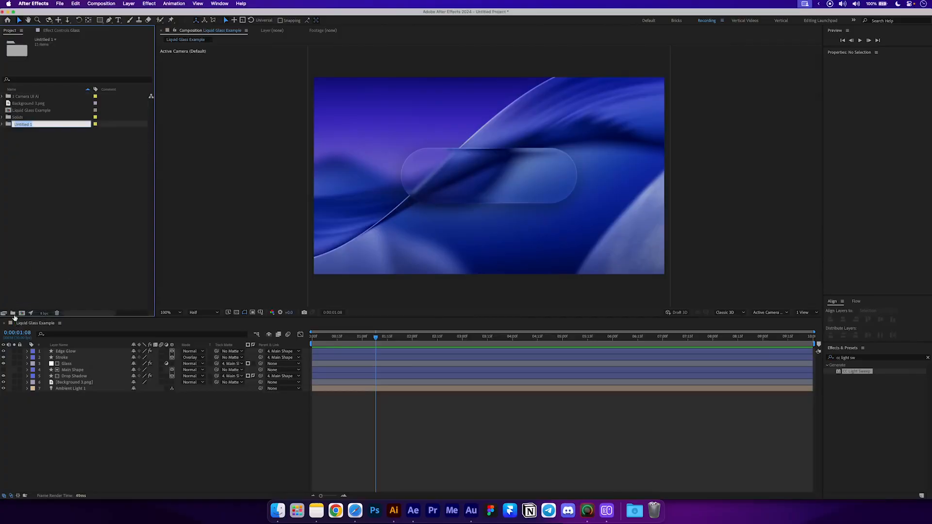
type("1 Camera Ui PSD")
key("Return")
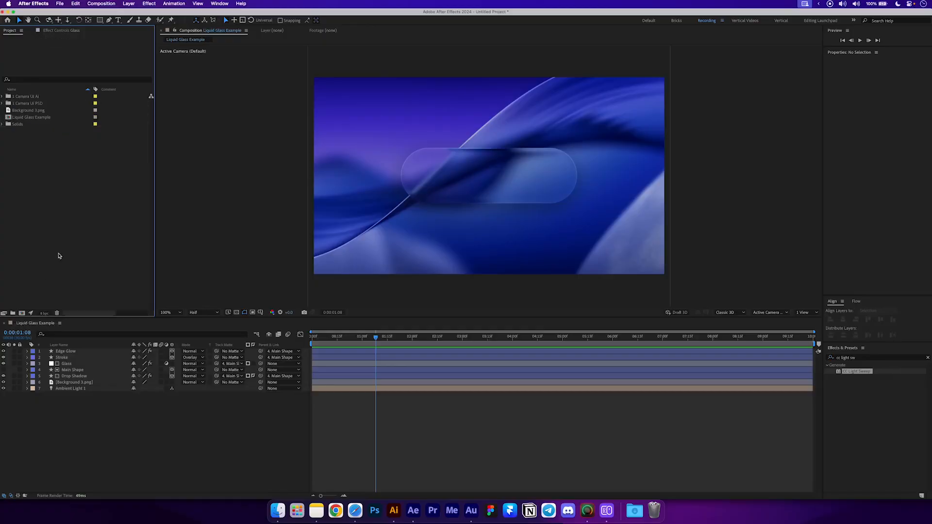
- Import 2 IOS Call.ai from Finder as a composition with footage dimensions at Layer Size
key("super+Tab")
left_click_drag(390, 169, 313, 217)
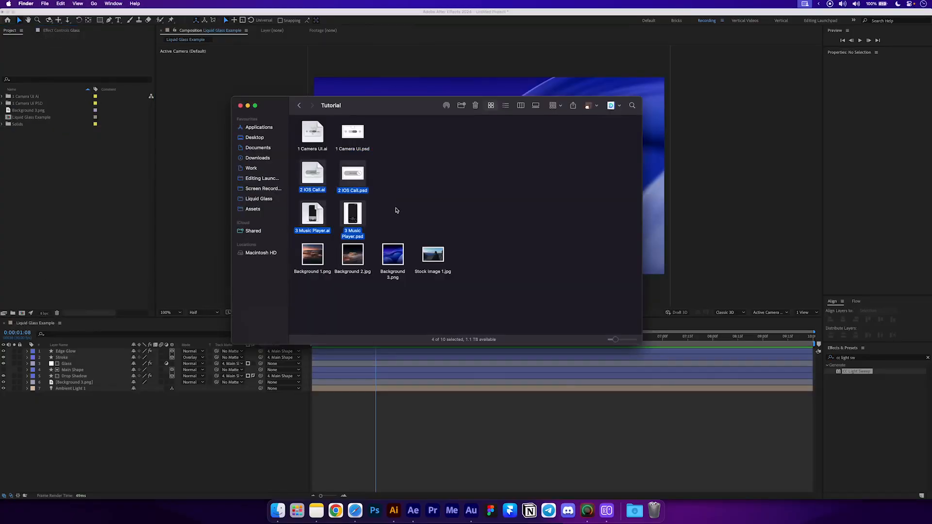
left_click(395, 210)
left_click_drag(314, 175, 85, 209)
left_click(467, 232)
left_click(469, 243)
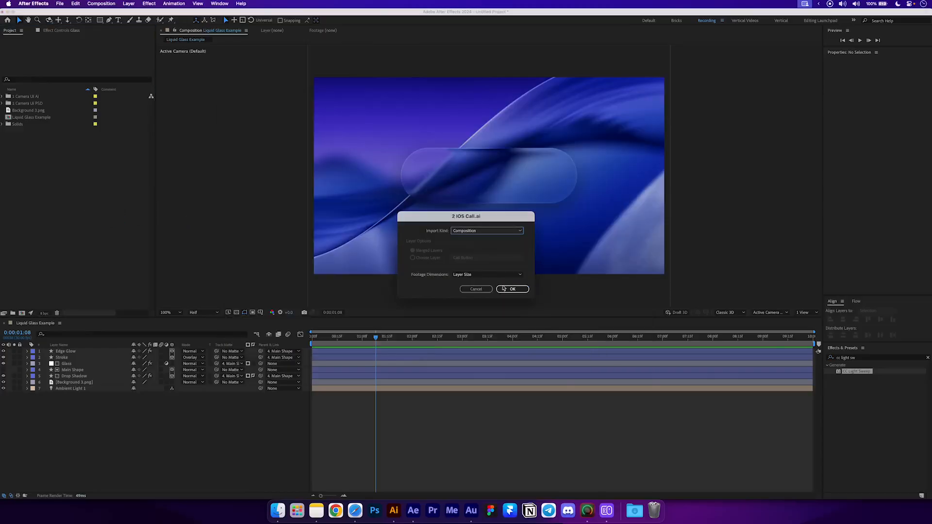
left_click(507, 290)
- Group the imported IOS Call composition and its layers folder in a new project folder named 2 IOS Call AI
left_click(33, 117, "shift")
left_click(13, 314)
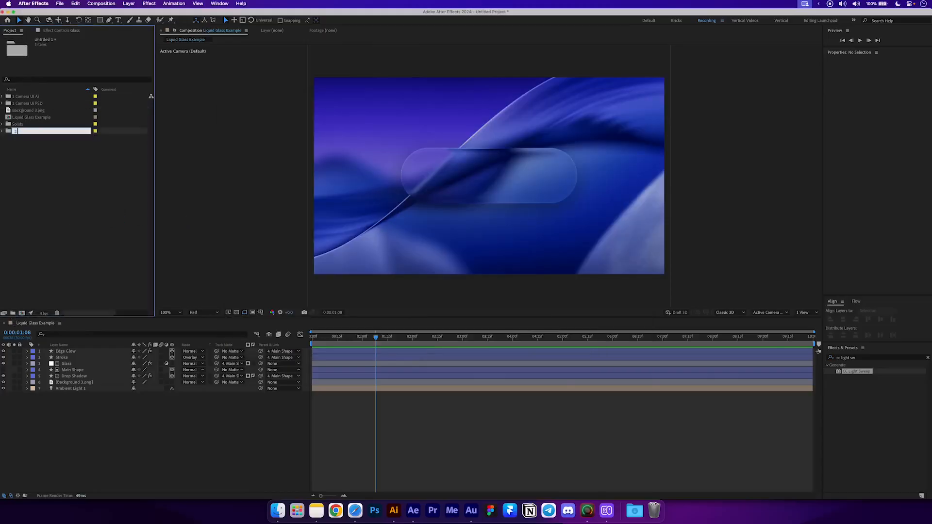
type("2 IOS Call AI")
key("Return")
- Import 2 IOS Call.psd from Finder as a composition
key("super+Tab")
left_click_drag(353, 175, 85, 202)
left_click(463, 219)
left_click(469, 230)
left_click(512, 302)
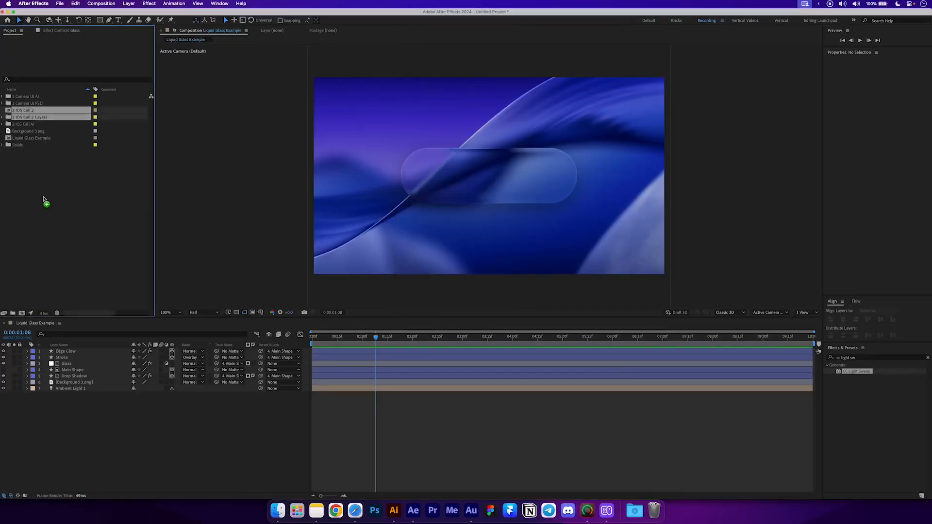
- Group the imported IOS Call PSD composition and its layers folder in a new project folder named 2 IOS Call PSD
left_click(12, 314)
type("2 IOS Call PSD")
key("Return")
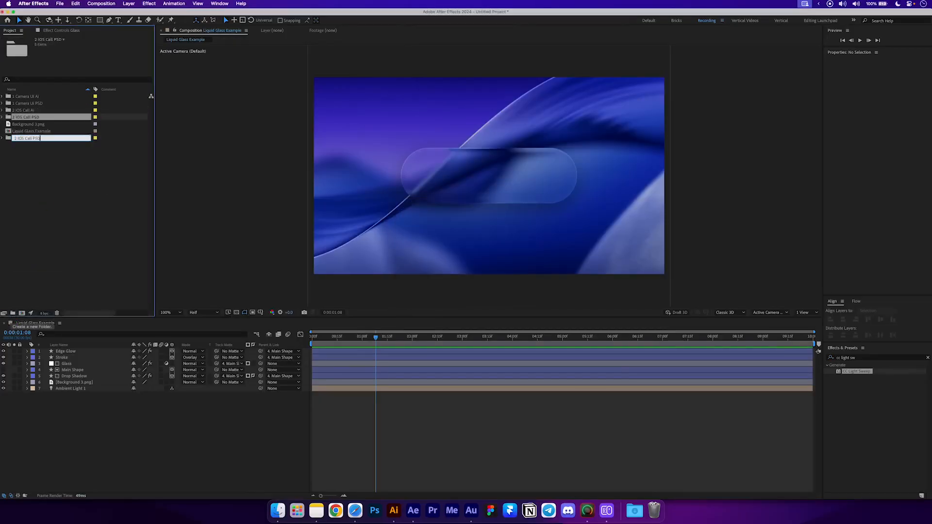
- Import 3 Music Player.ai from Finder as a composition
key("super+Tab")
left_click_drag(354, 181, 115, 225)
left_click(487, 231)
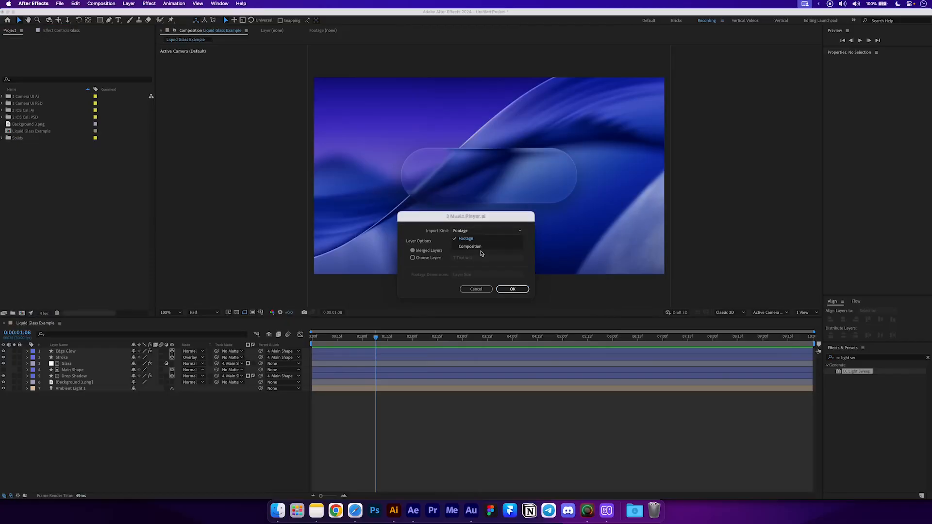
left_click(483, 253)
left_click(512, 288)
- Group the imported Music Player composition and its layers folder in a new project folder named 3 Music Player Ai
left_click(11, 314)
type("3 Mu")
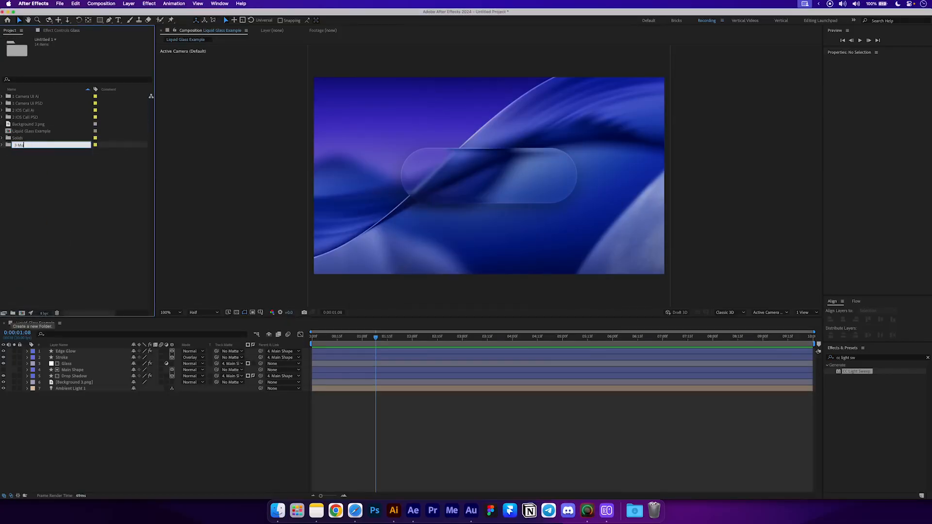
type("sic Player Ai")
key("Return")
- Import 3 Music Player.psd from Finder as a composition
key("super+Tab")
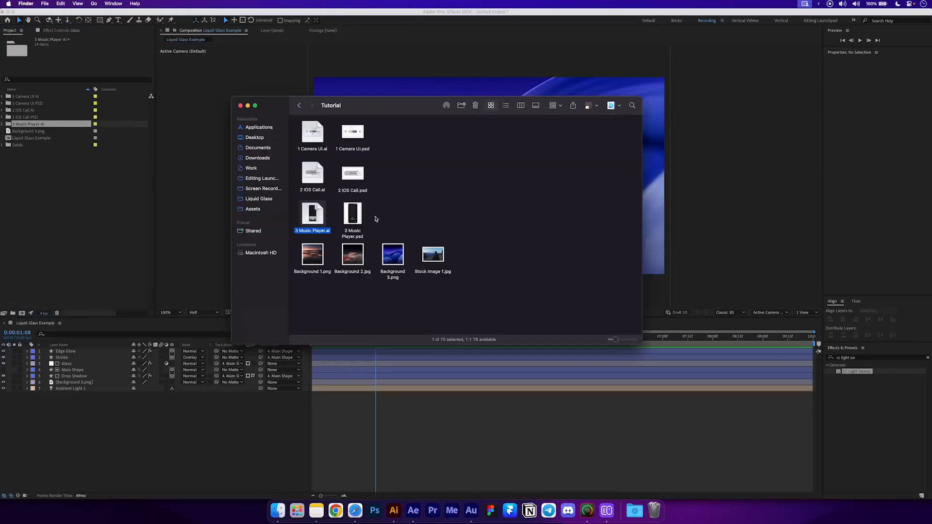
left_click_drag(353, 214, 73, 224)
left_click(466, 220)
left_click(488, 242)
left_click(512, 302)
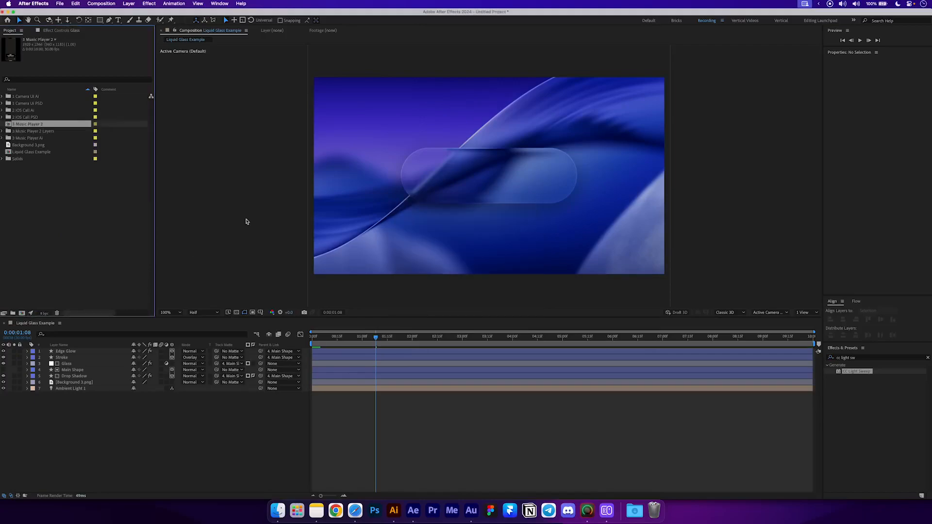
- Group the 3 Music Player 2 composition and its layers folder in a new project folder named 3 Music Player PSD
left_click_drag(53, 135, 15, 315)
type("3 Music P")
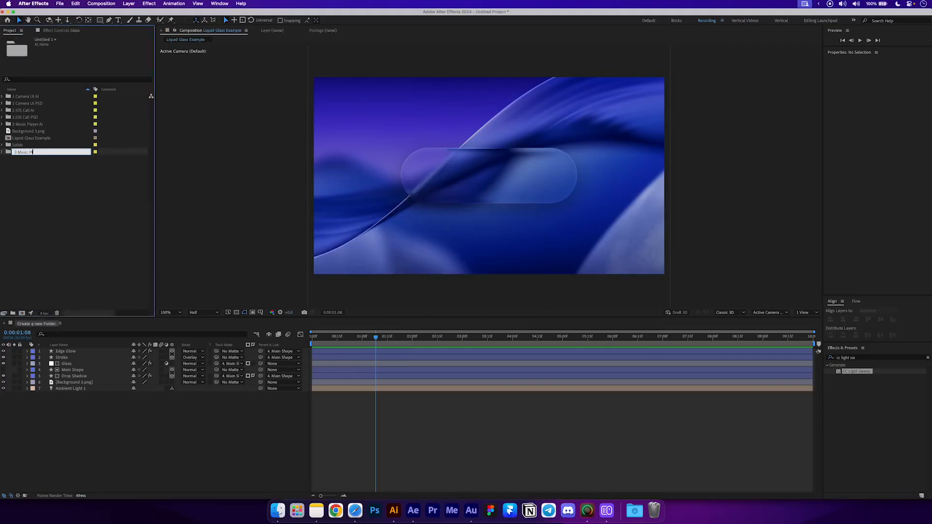
type("layer PSD")
key("Return")
- Import Background 1.png, Background 2.jpg and Stock Image 1.jpg from Finder into the project, leaving out Background 3.png
key("super+Tab")
left_click_drag(465, 293, 293, 261)
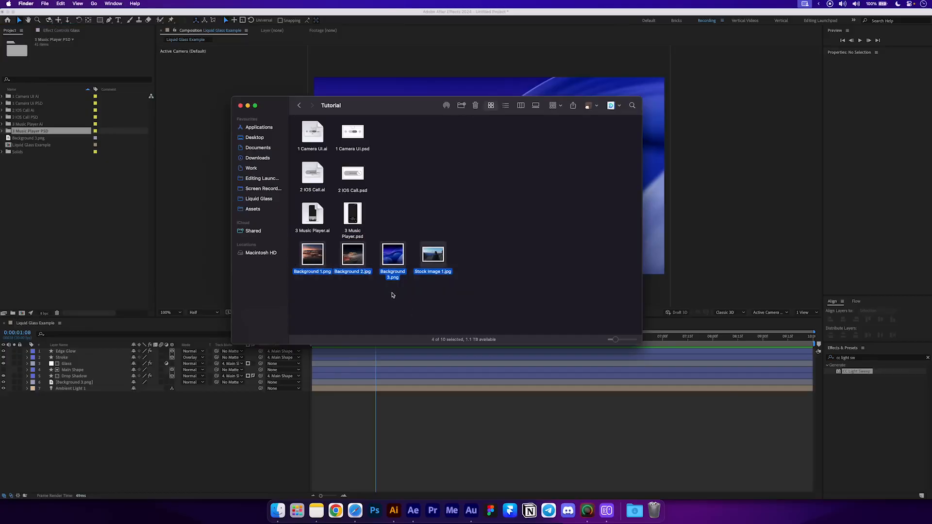
left_click(394, 257, "super")
left_click_drag(357, 260, 101, 207)
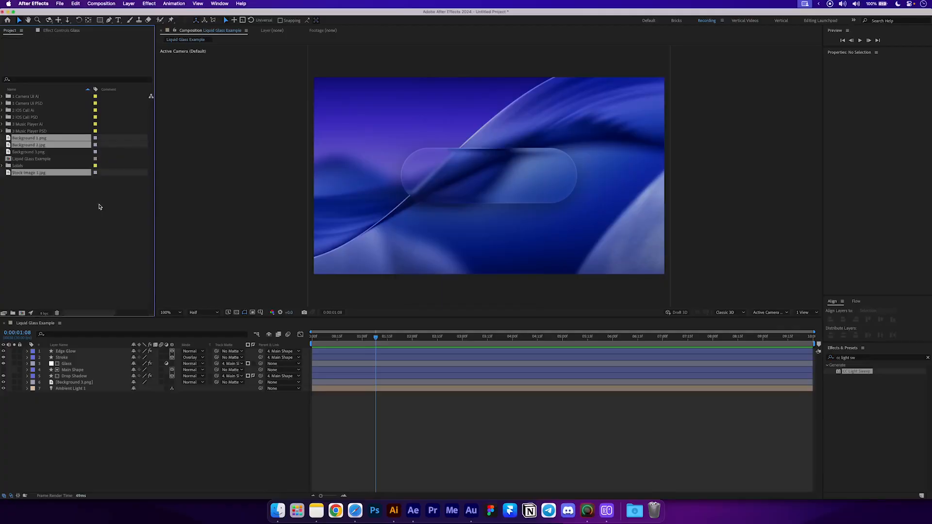
left_click(69, 200)
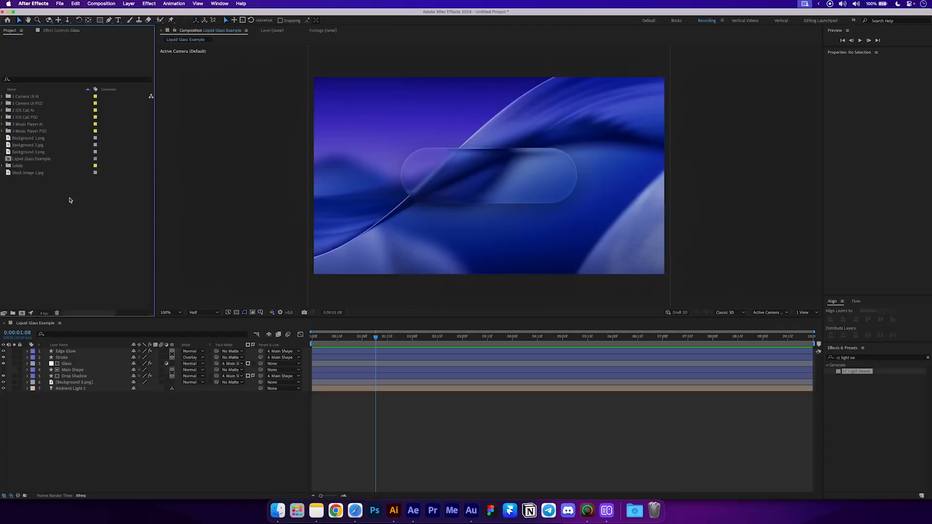
- Create a new 1920x1080, 30 fps, 10-second composition named Liquid Glass Animation
left_click(101, 4)
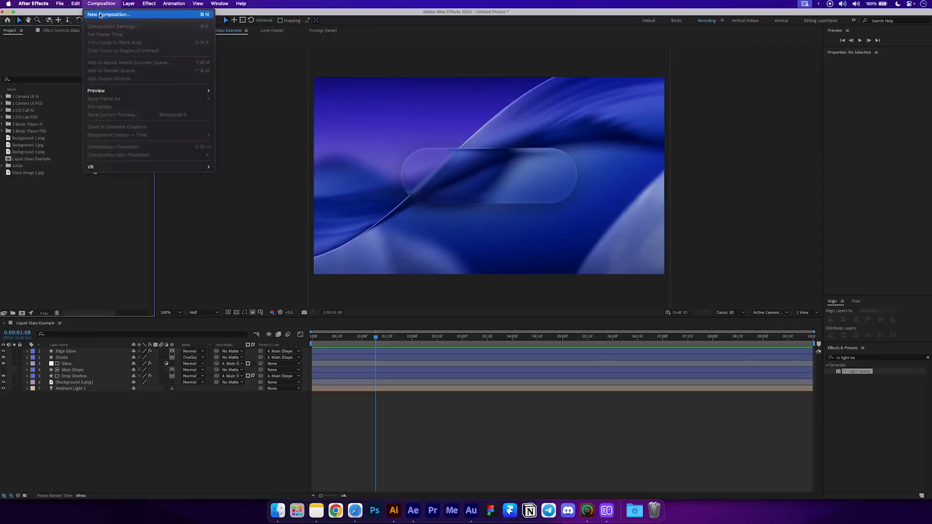
left_click(100, 15)
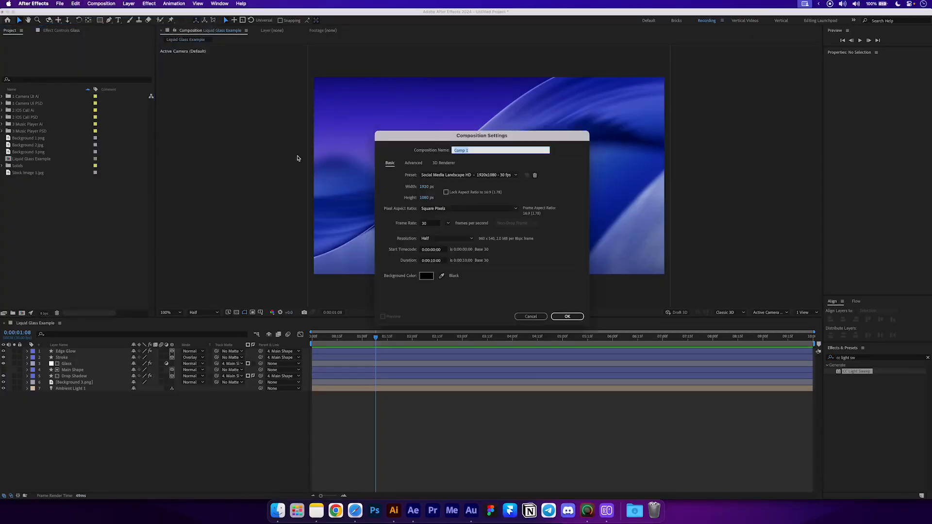
type("Liquid Glass Animation")
left_click(566, 316)
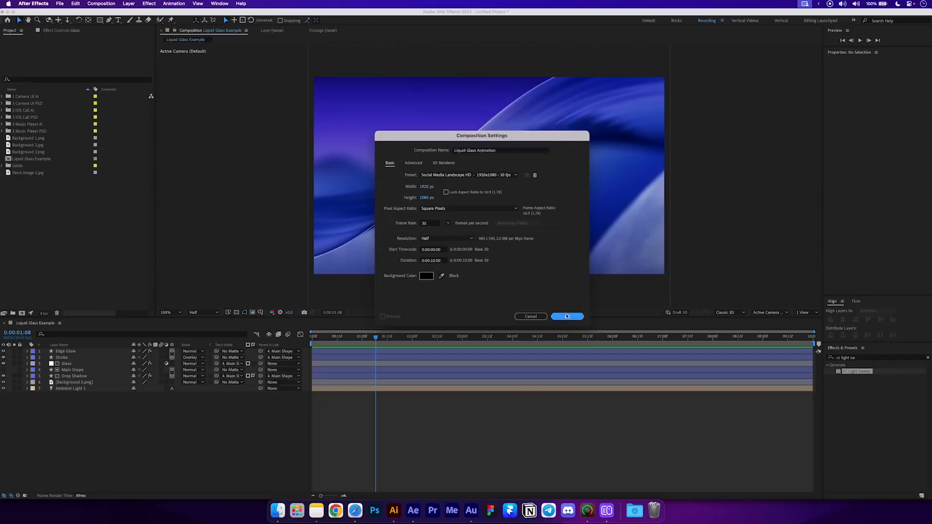
- Open the 1 Camera UI composition from the Ai folder and the 1 Camera UI 2 composition from the PSD folder
left_click(50, 97)
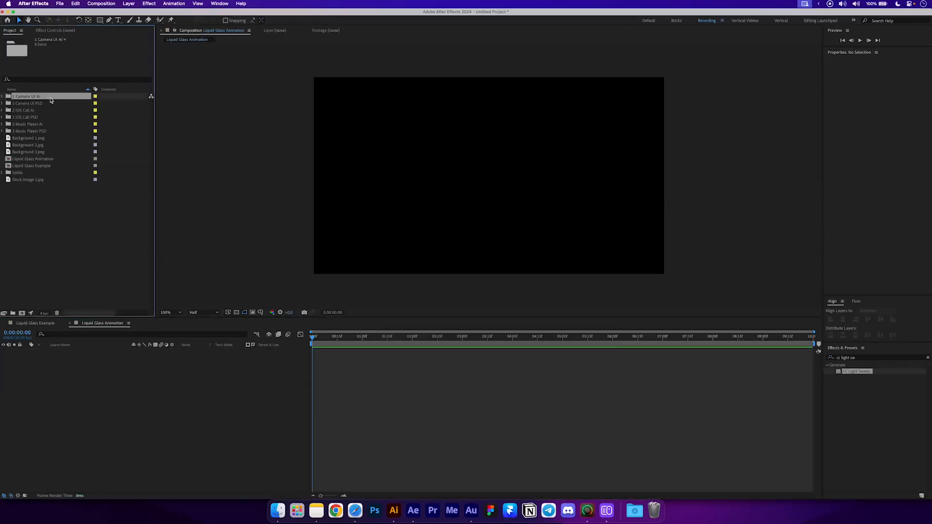
left_click(2, 96)
double_click(29, 103)
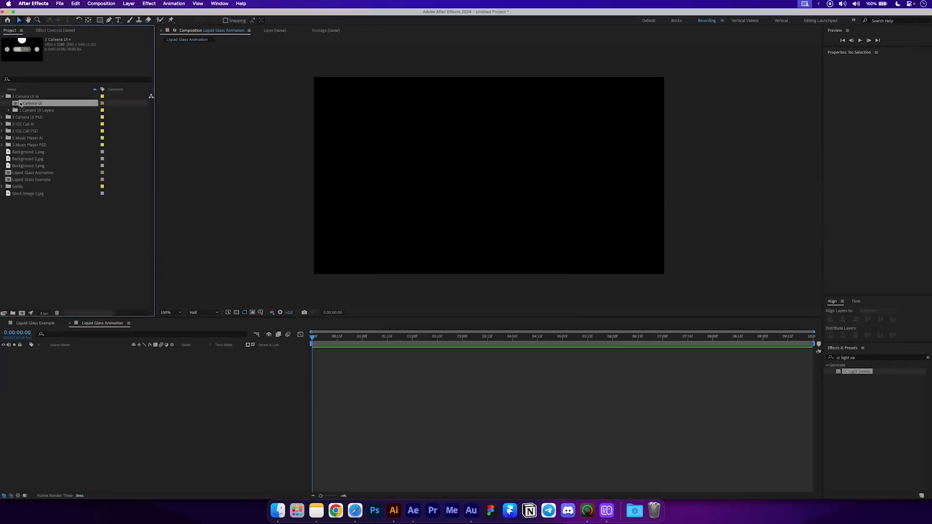
left_click(25, 117)
left_click(2, 117)
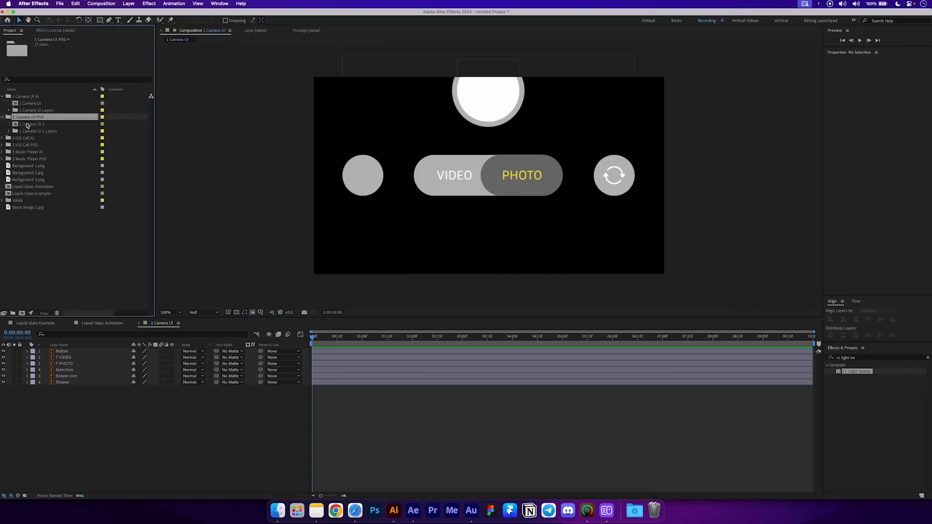
double_click(29, 124)
key("super+shift+a")
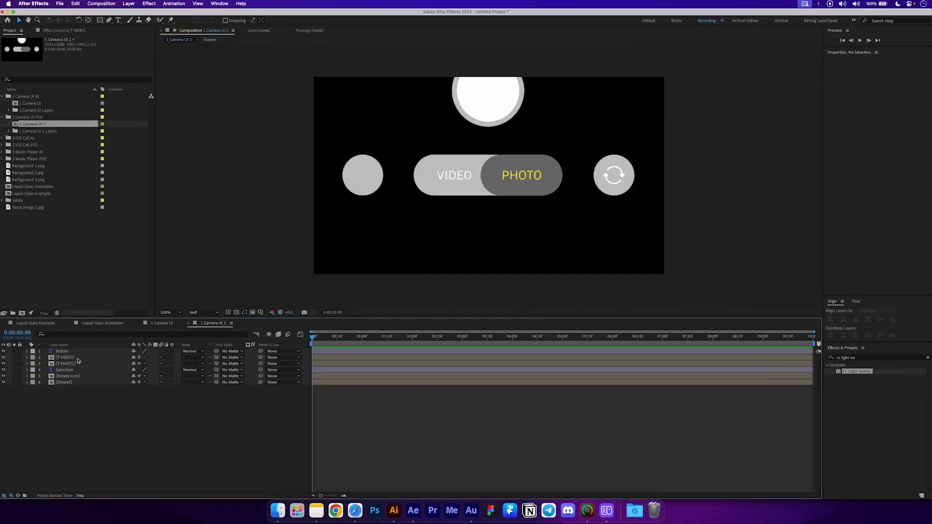
- Copy the VIDEO layer from the T VIDEO precomp of 1 Camera UI 2 into 1 Camera UI above T VIDEO
double_click(75, 358)
left_click(78, 352)
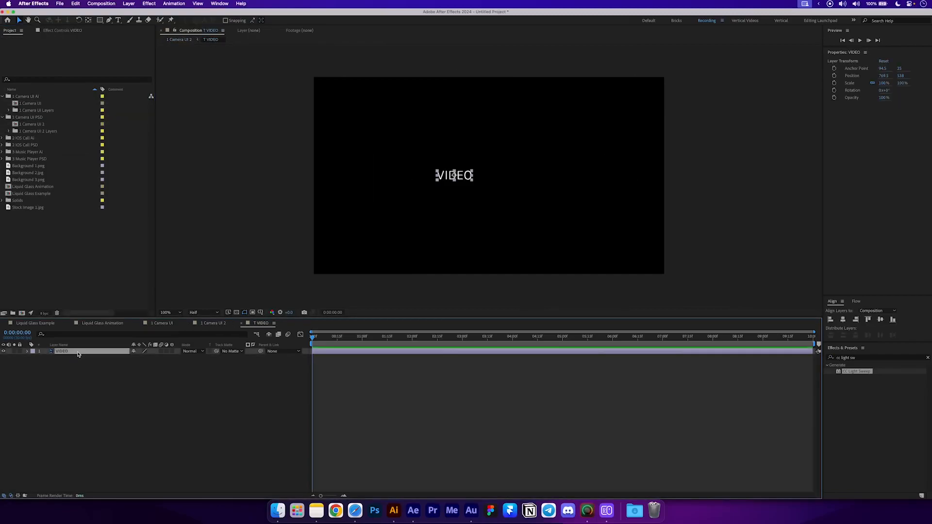
left_click(174, 323)
left_click(76, 359)
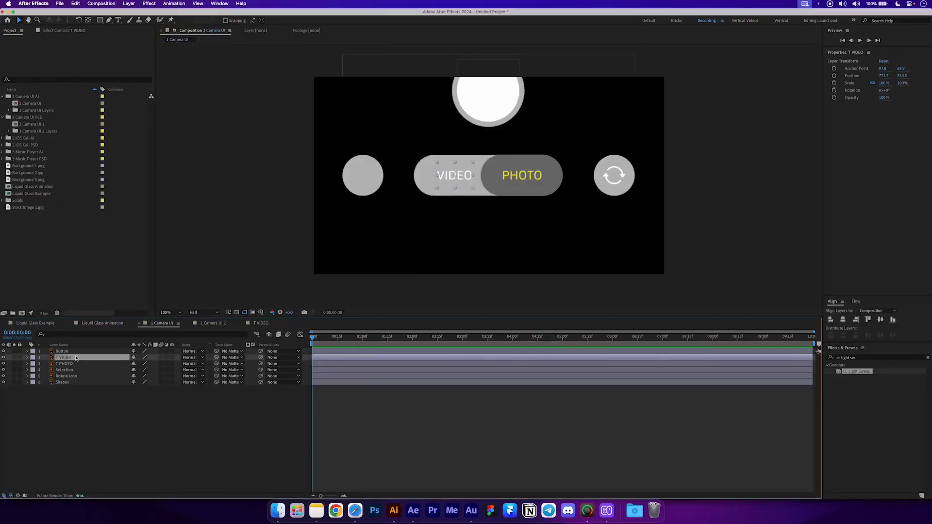
key("super+v")
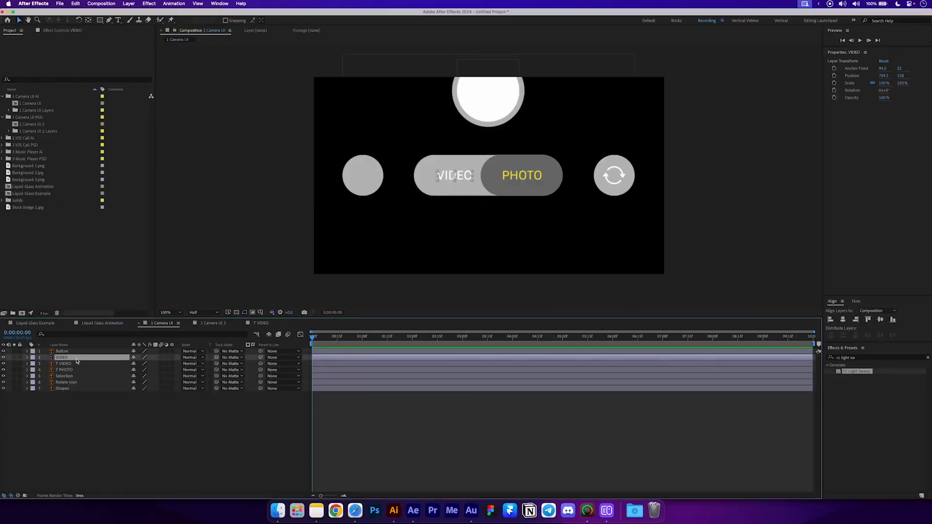
- Convert the pasted VIDEO layer to editable text and delete the original T VIDEO vector layer
right_click(77, 360)
mouse_move(97, 427)
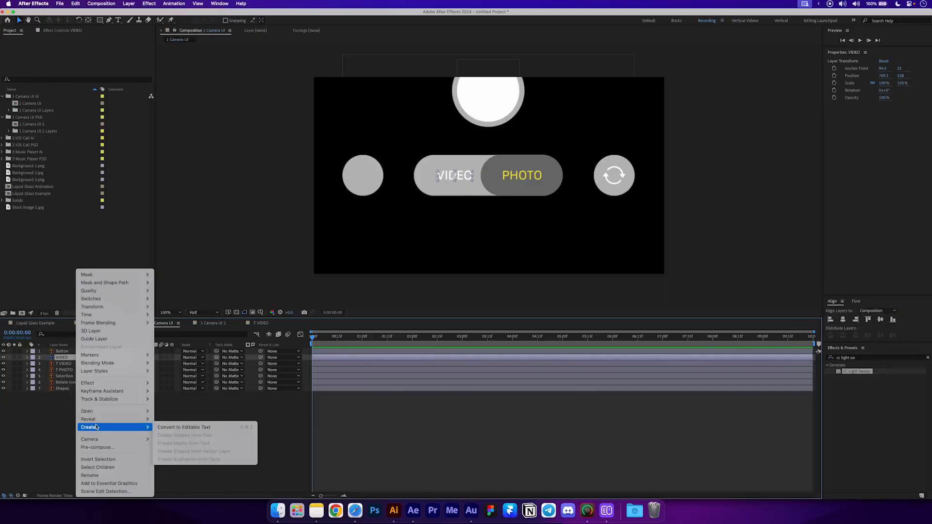
left_click(174, 428)
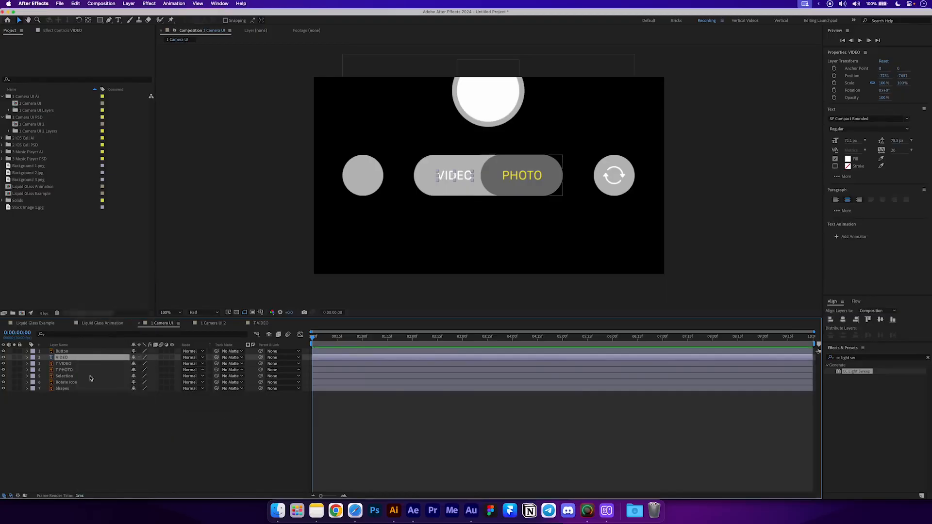
left_click(65, 365)
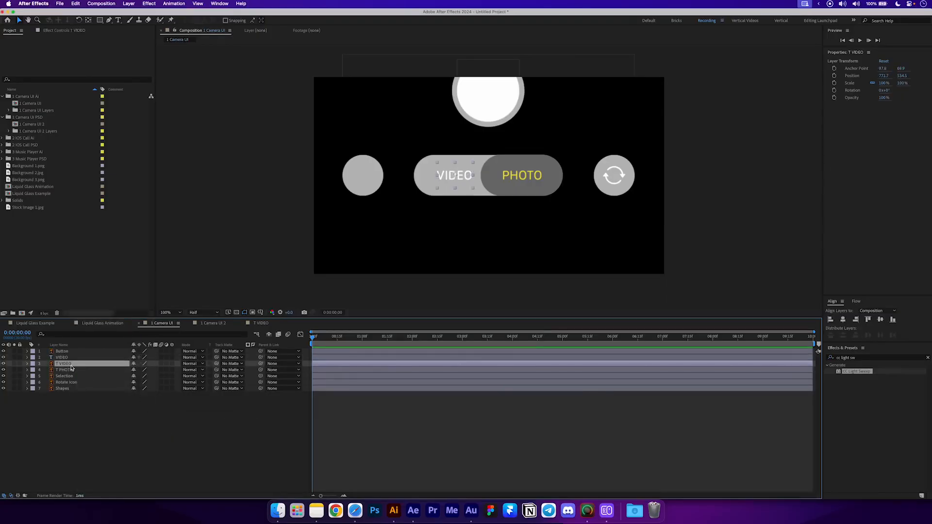
key("Delete")
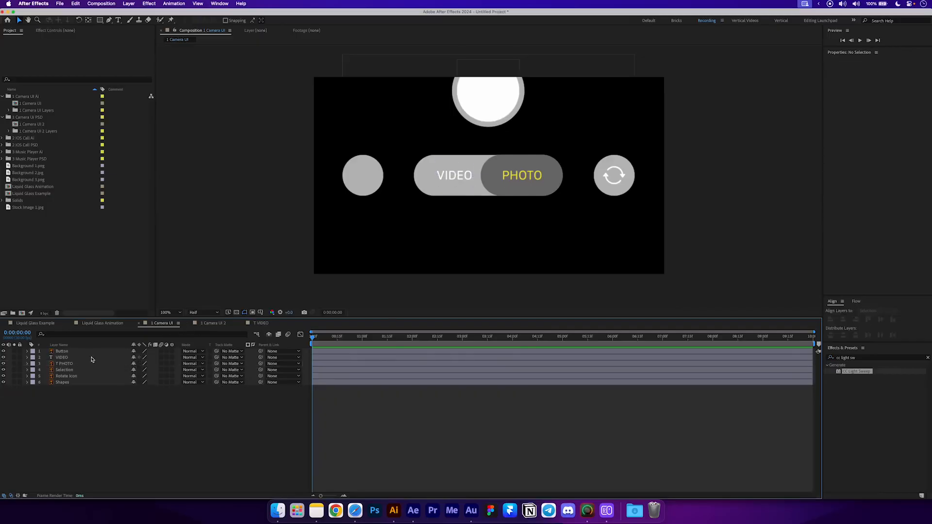
- Copy the PHOTO layer from the T PHOTO precomp of 1 Camera UI 2 into 1 Camera UI above T PHOTO
left_click(60, 370)
left_click(67, 364)
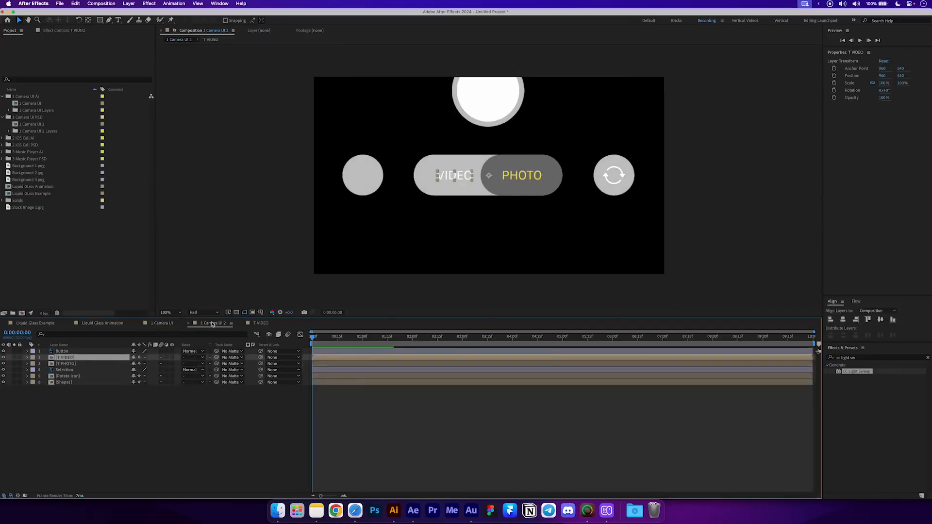
double_click(68, 364)
left_click(92, 351)
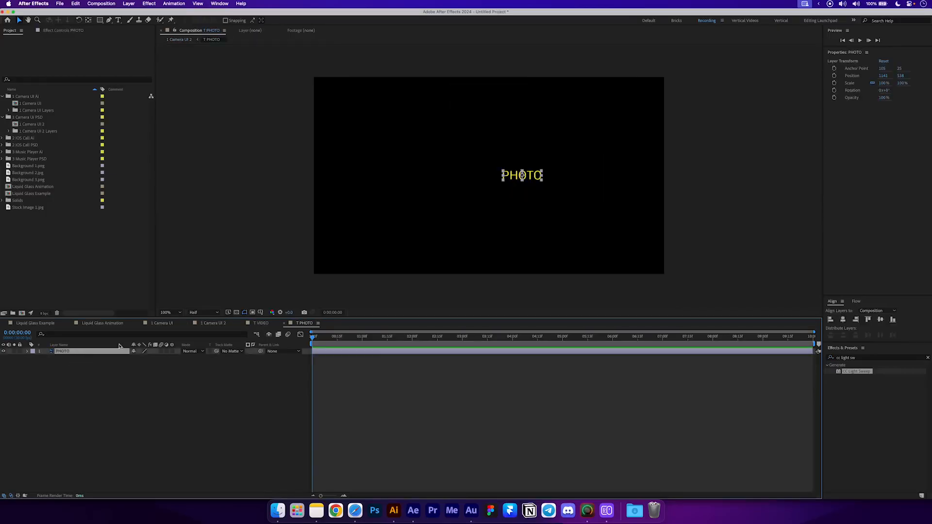
left_click(155, 324)
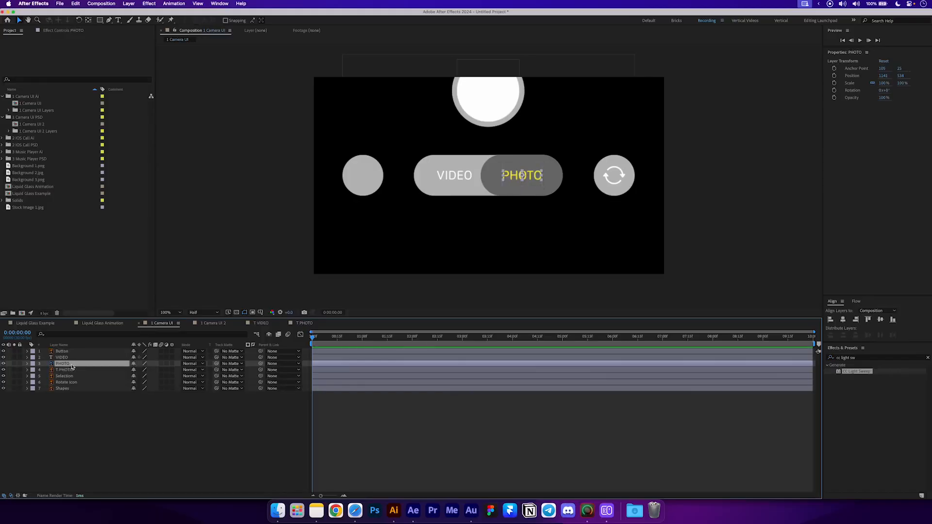
- Convert the pasted PHOTO layer to editable text and delete the original T PHOTO vector layer
right_click(72, 367)
mouse_move(94, 427)
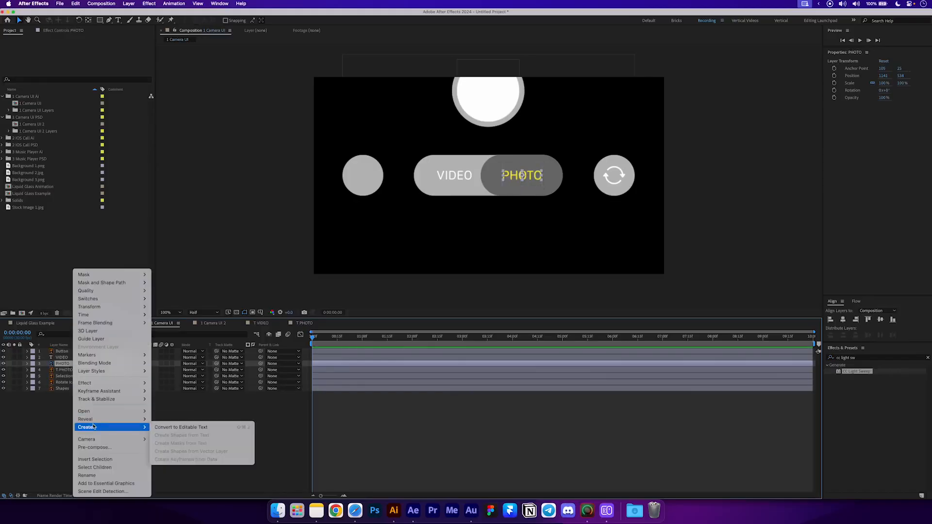
left_click(173, 428)
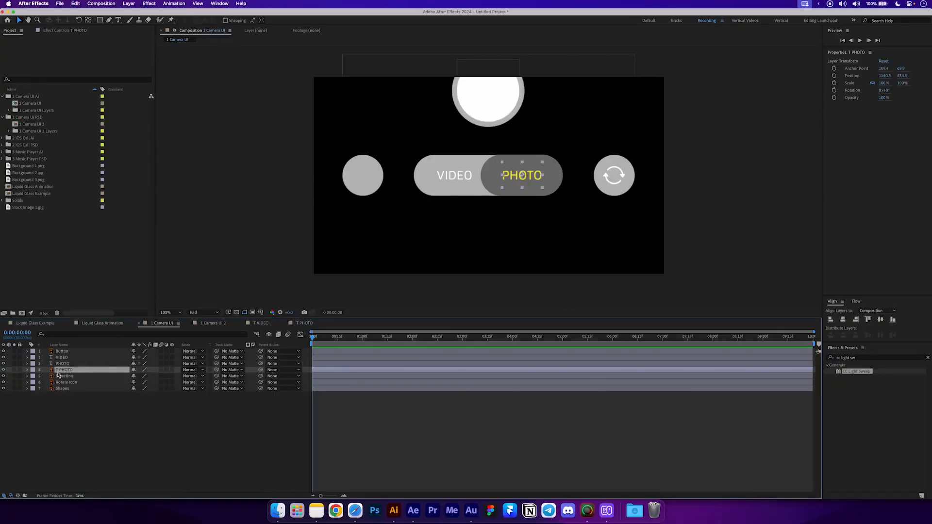
key("Delete")
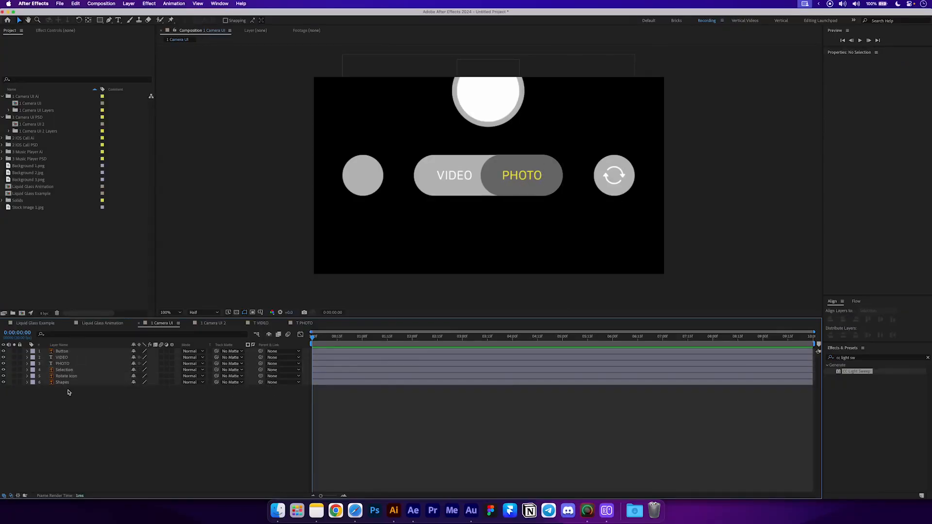
- Toggle the visibility of the Shapes and Selection layers off and on to check what each one contains
left_click(66, 383)
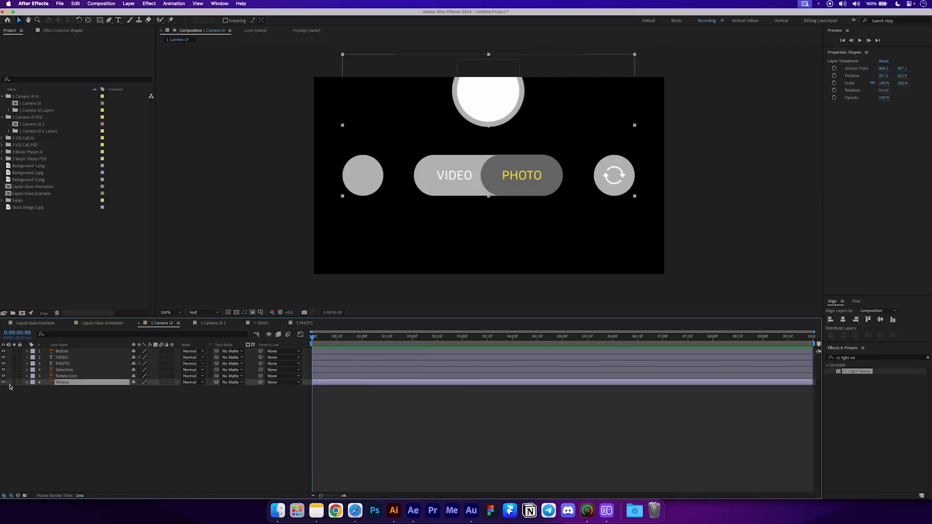
left_click(3, 382)
left_click(4, 382)
left_click(45, 371)
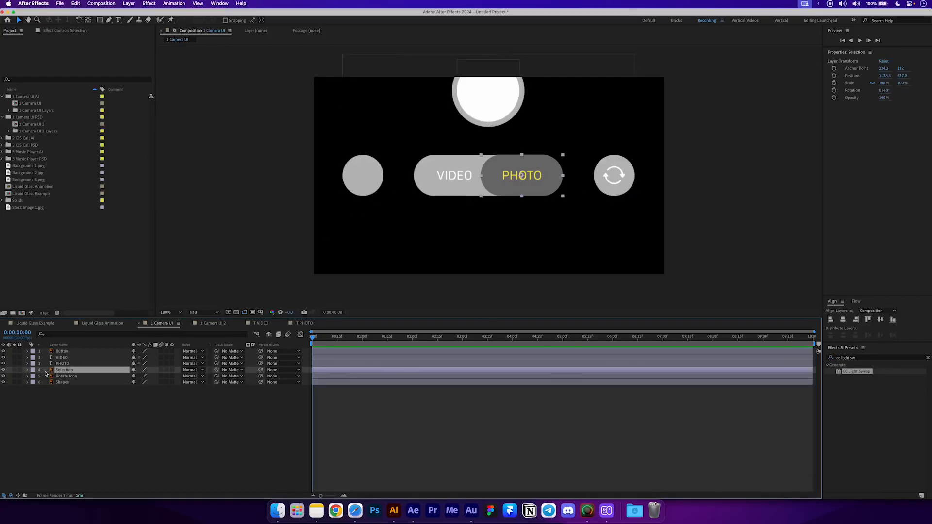
left_click(3, 371)
left_click(4, 370)
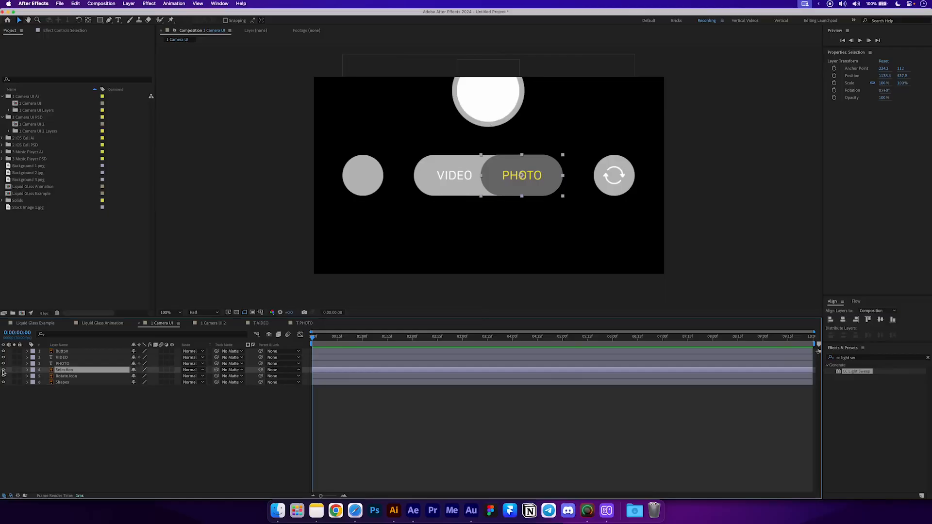
- Create shapes from the Shapes vector layer in the 1 Camera UI composition
left_click(60, 381)
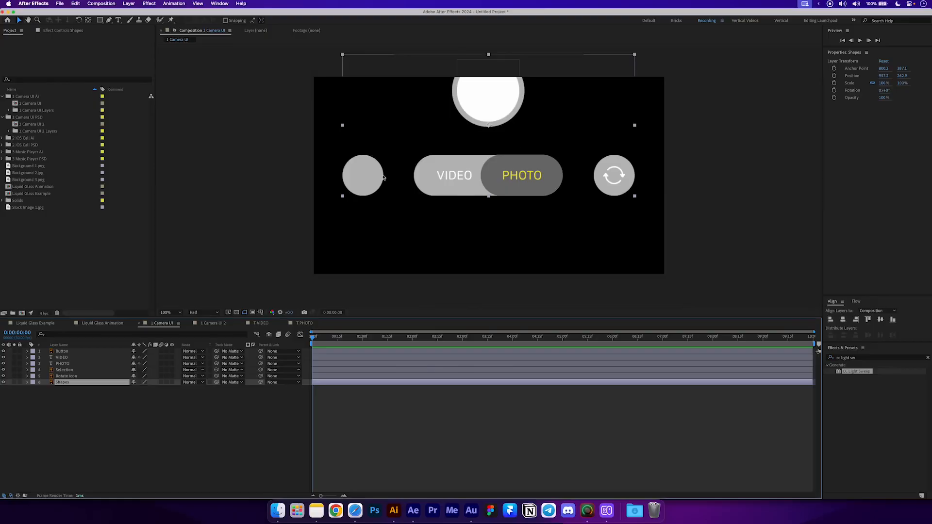
right_click(92, 383)
mouse_move(117, 428)
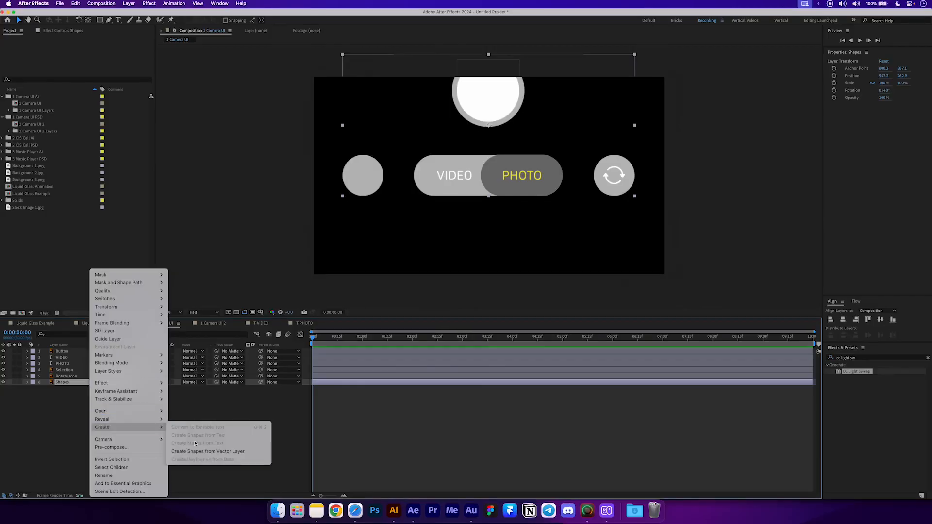
left_click(237, 453)
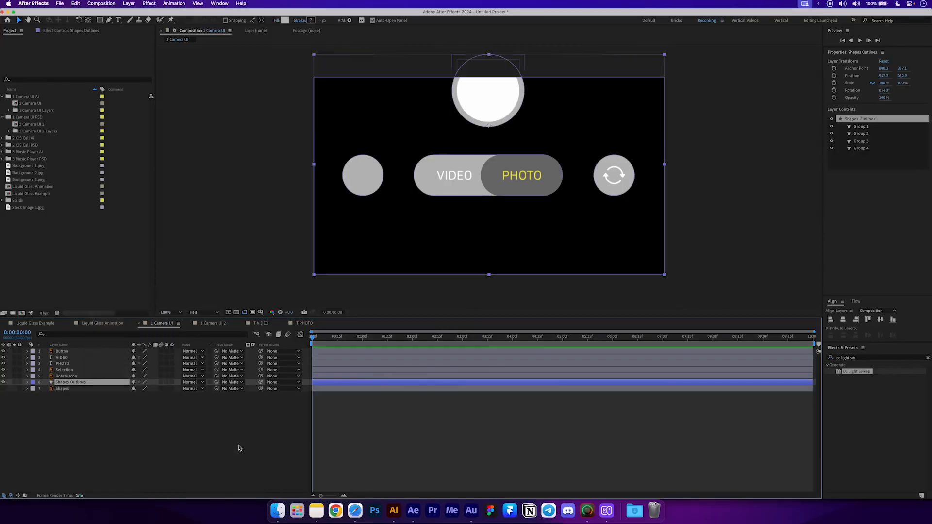
- Delete the original Shapes vector layer, keeping the converted Shapes Outlines layer
left_click(68, 388)
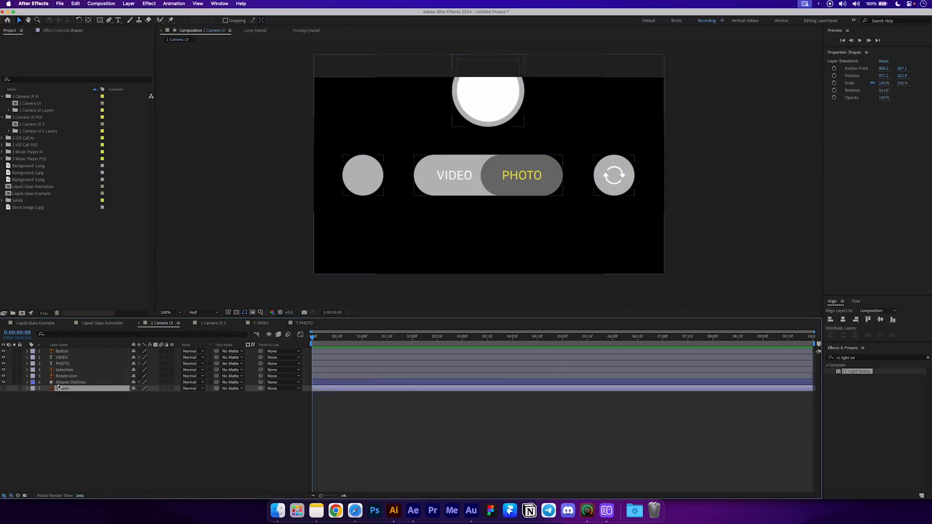
left_click(59, 384)
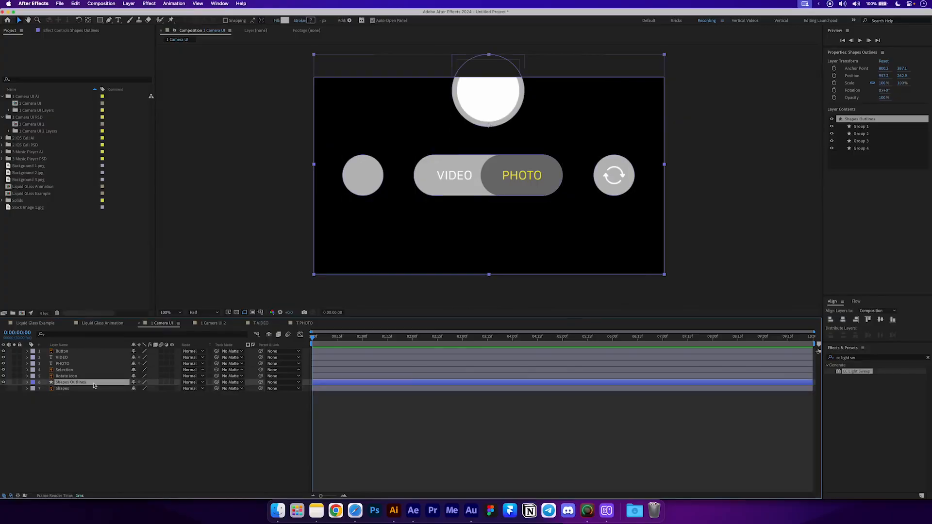
left_click(66, 390)
key("Delete")
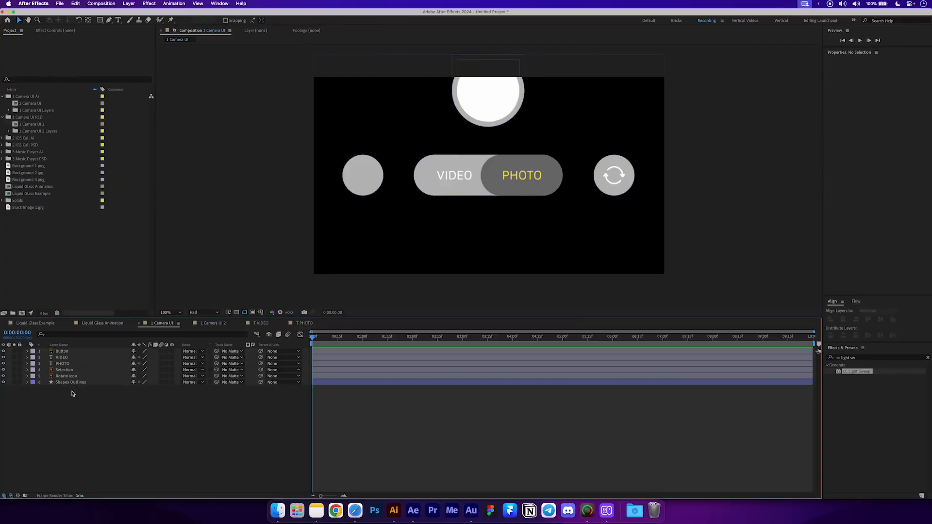
- Create shapes from the Selection vector layer and delete the original Selection layer
left_click(65, 371)
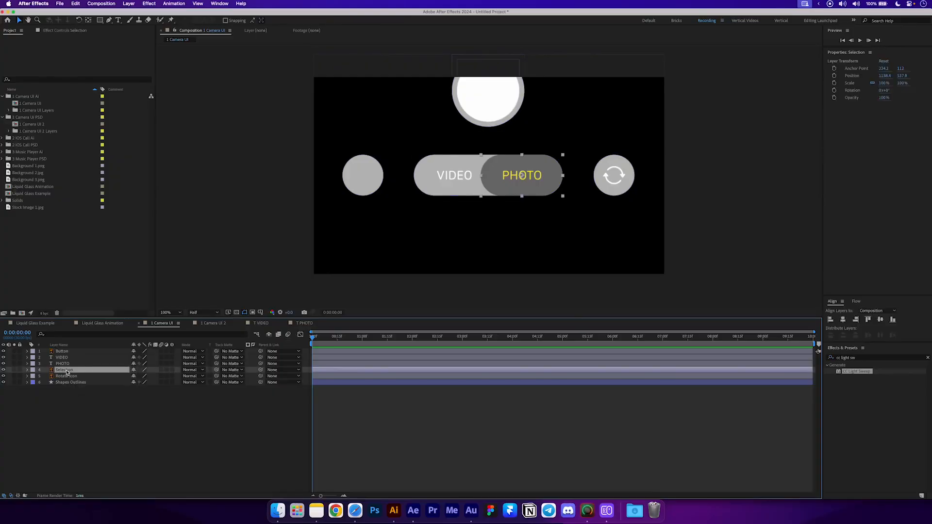
right_click(69, 372)
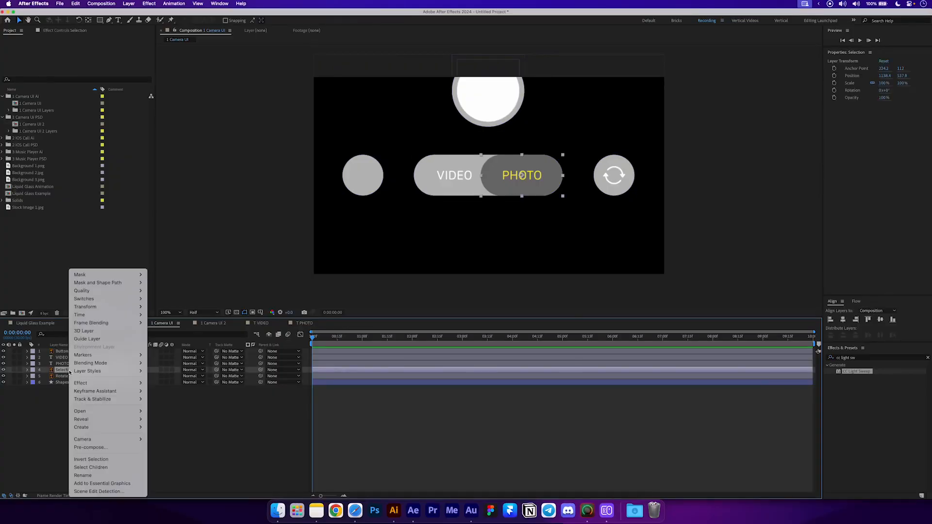
mouse_move(102, 431)
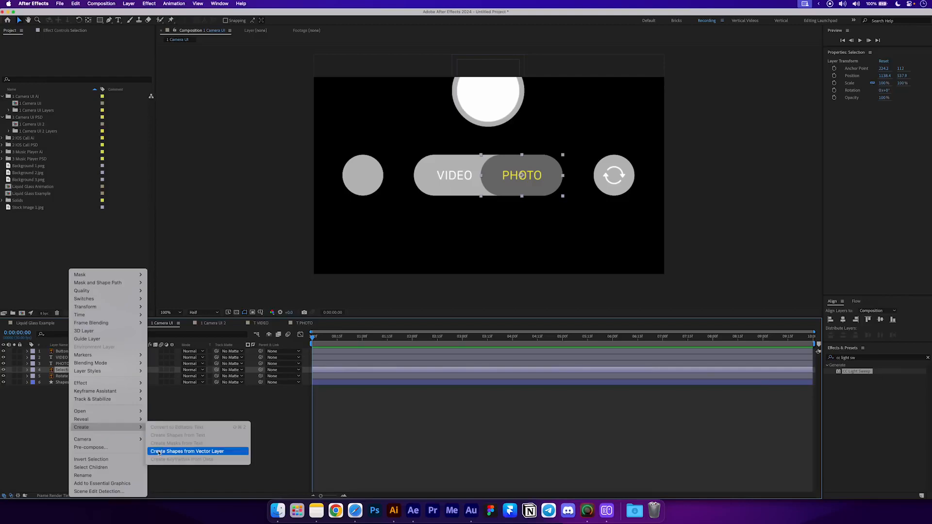
left_click(208, 452)
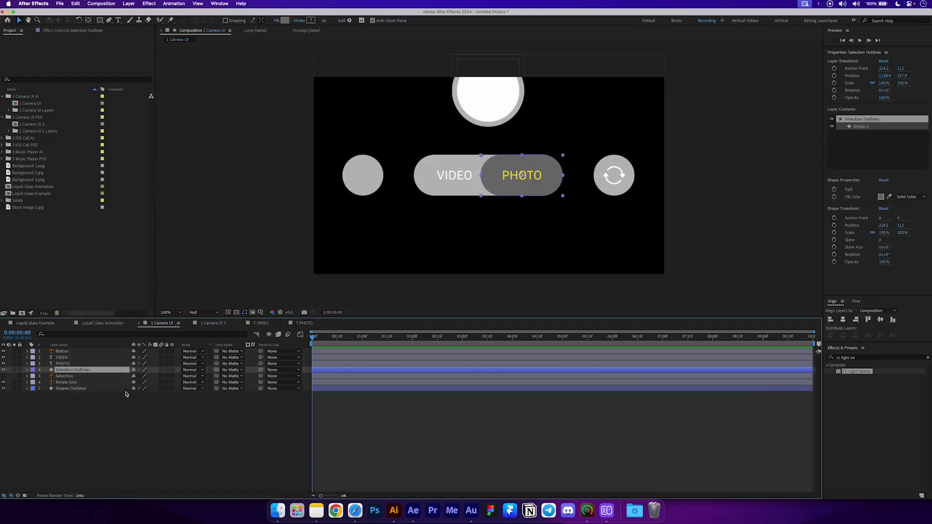
left_click(68, 376)
key("Delete")
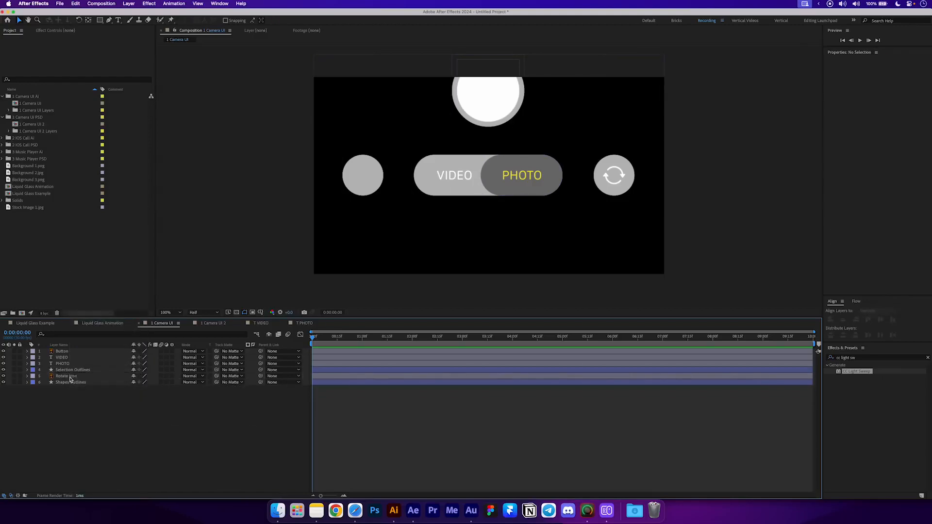
- Try enlarging the Button layer through its Scale property, undo the change and collapse the layer
left_click(67, 352)
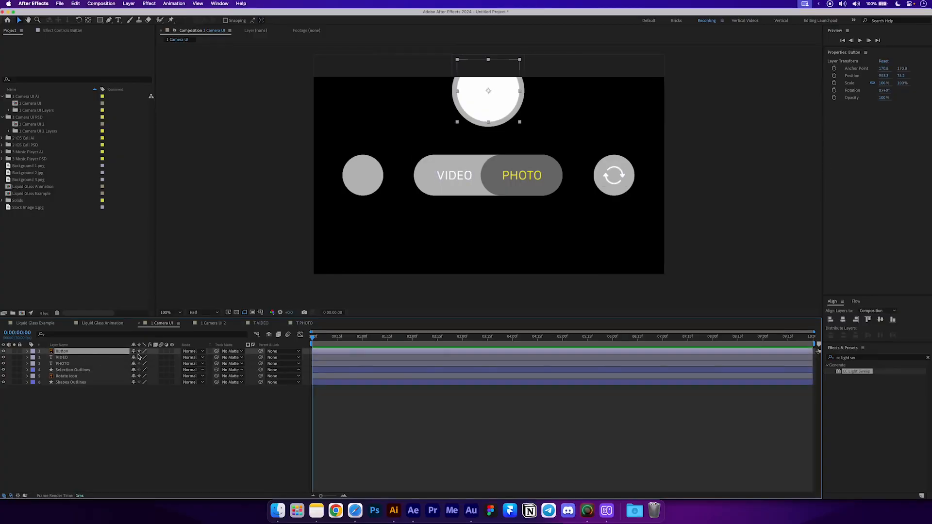
key("s")
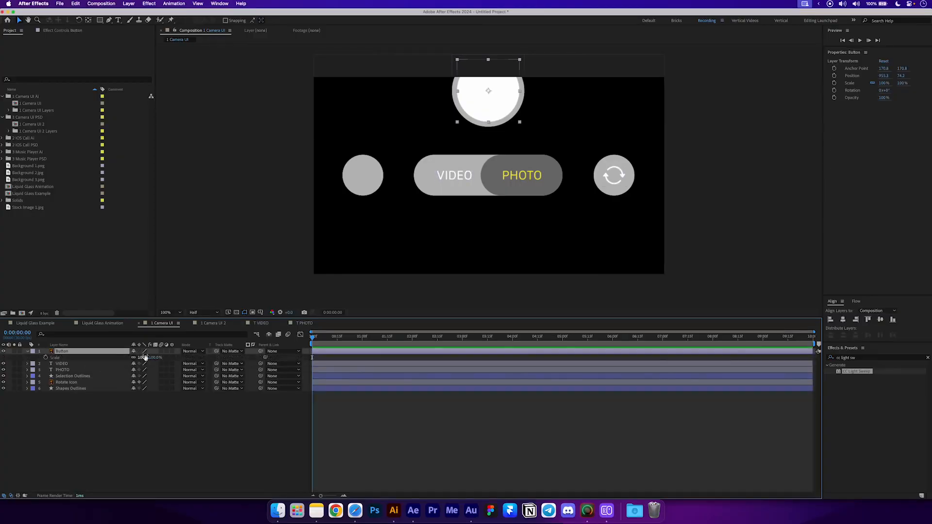
left_click_drag(142, 357, 312, 357)
key("super+z")
left_click(28, 351)
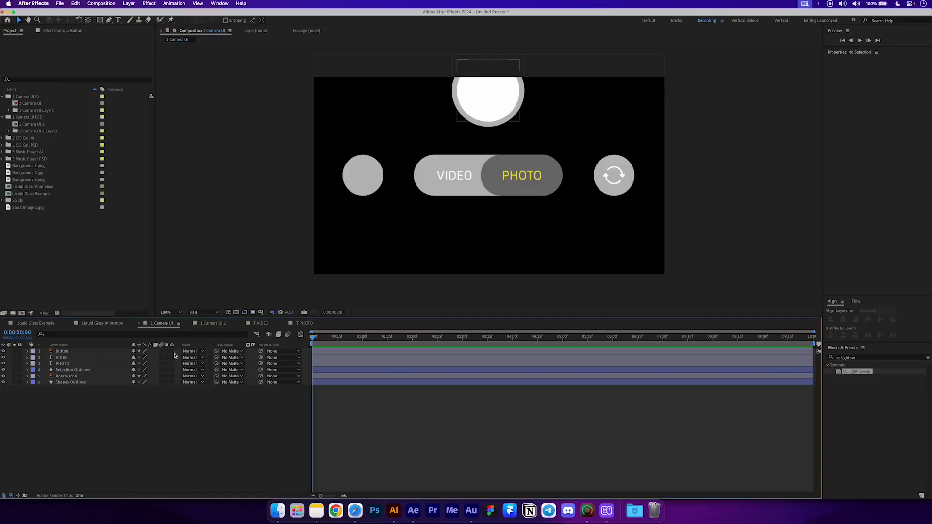
- Make all six layers of 1 Camera UI 3D layers and copy them into the Liquid Glass Animation composition
left_click_drag(172, 351, 173, 387)
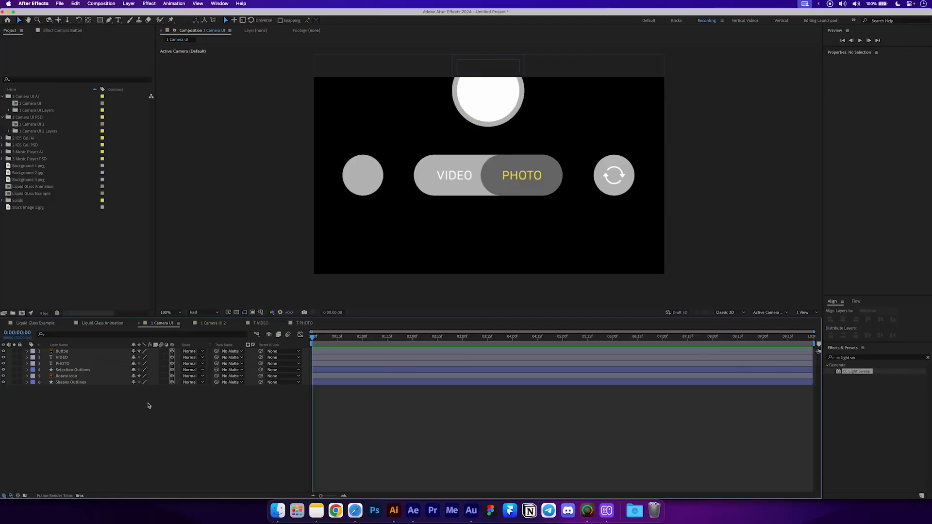
left_click(68, 351)
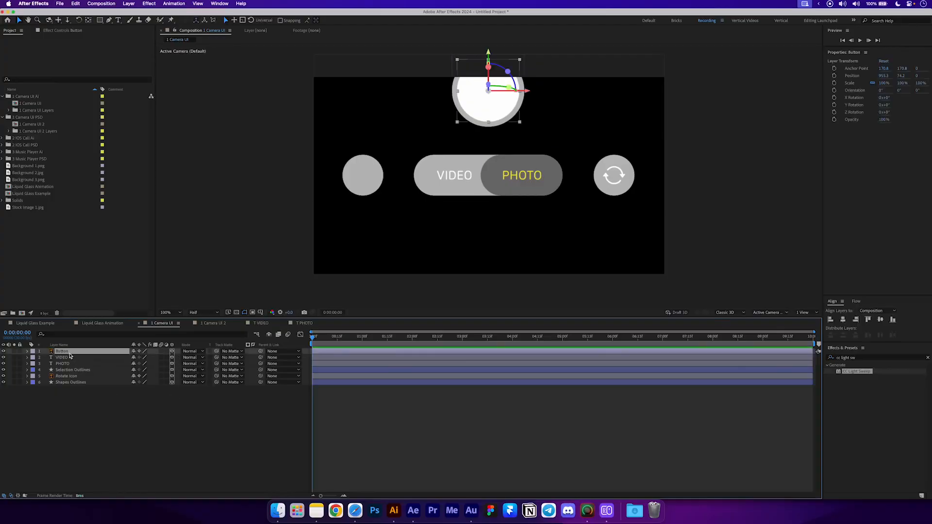
left_click(80, 383, "shift")
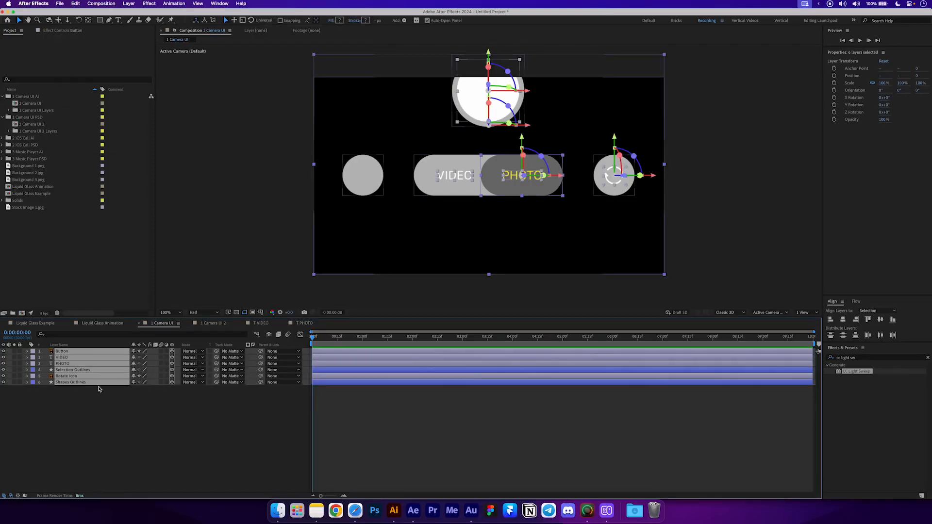
left_click(102, 324)
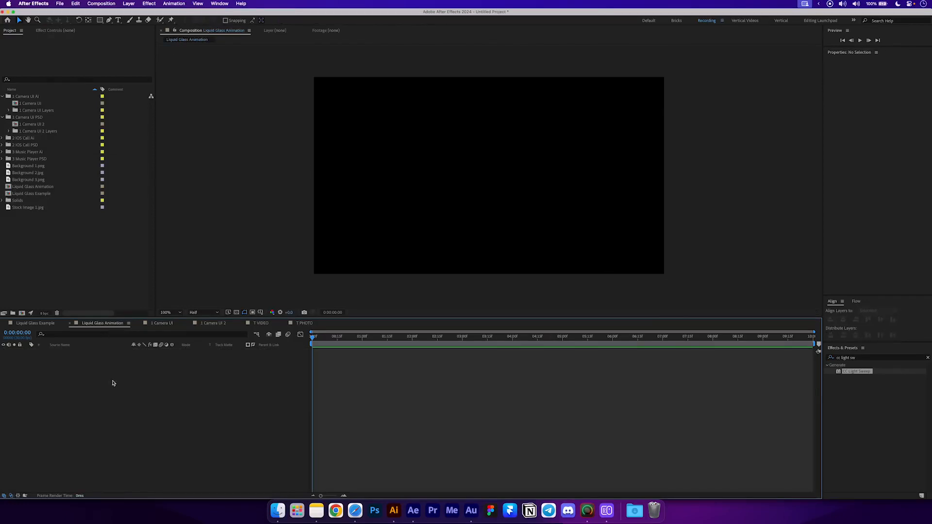
key("cmd+v")
left_click(124, 420)
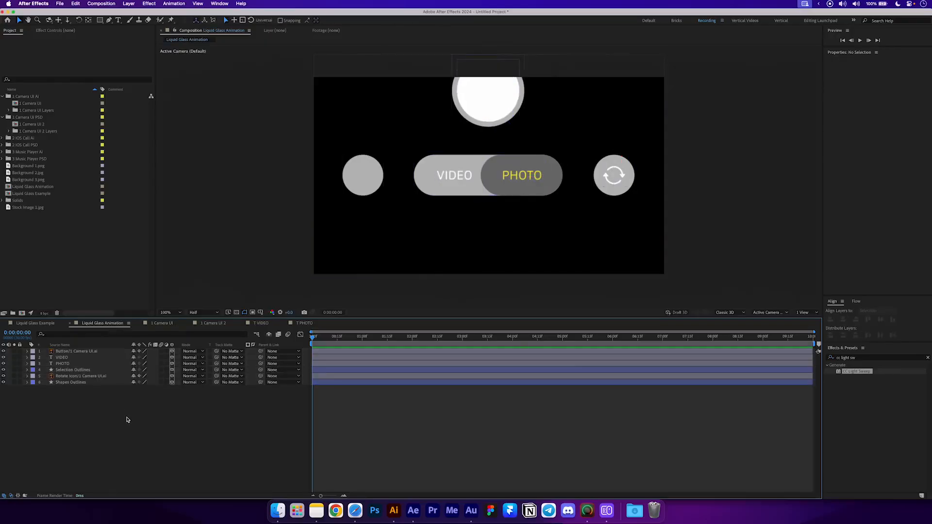
- Add Background 1.png beneath all layers in Liquid Glass Animation and scale it down to about 52%
left_click(24, 166)
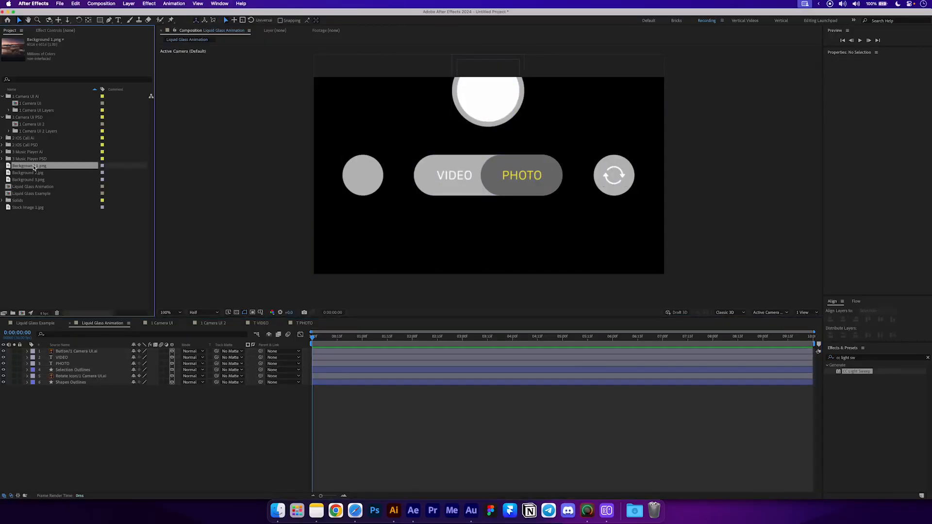
left_click_drag(34, 168, 88, 391)
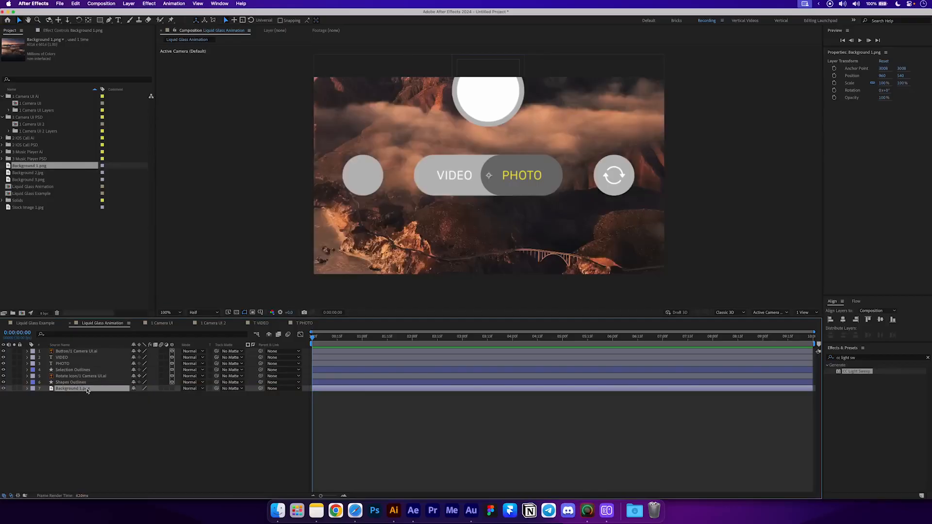
key("s")
left_click_drag(144, 394, 128, 402)
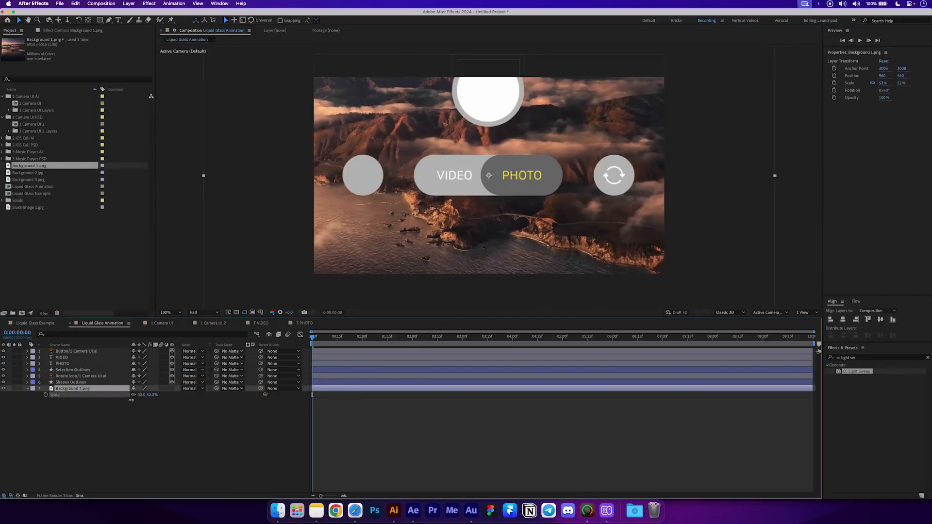
left_click(147, 426)
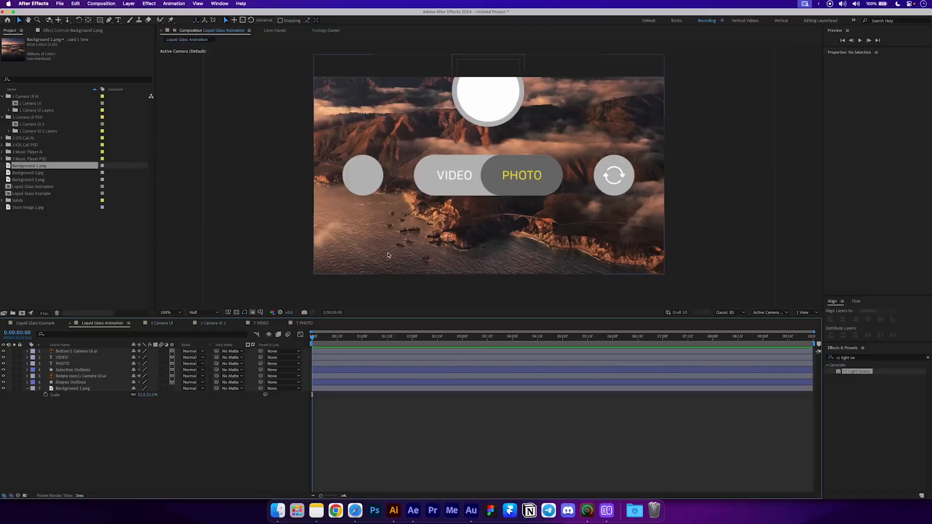
- Place Stock Image 1.jpg directly below Selection Outlines and use Shapes Outlines as its track matte
left_click(27, 208)
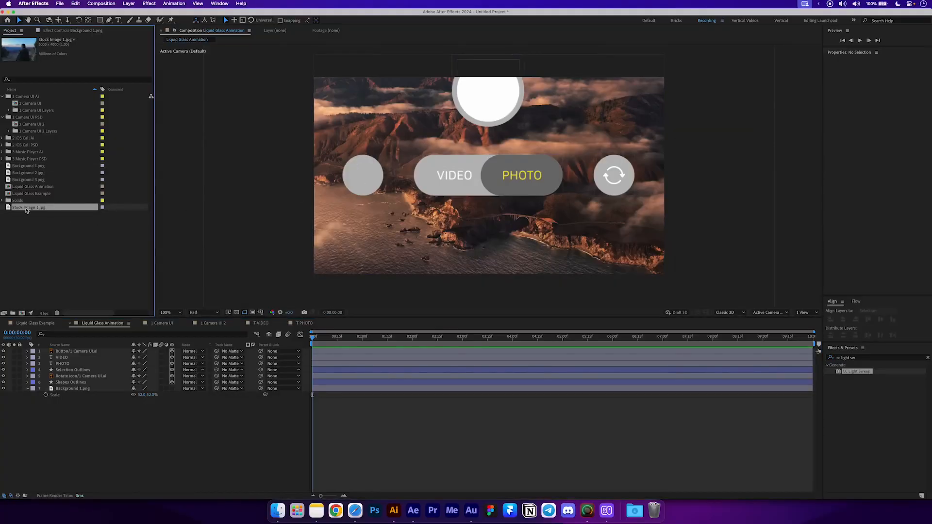
left_click_drag(27, 210, 69, 375)
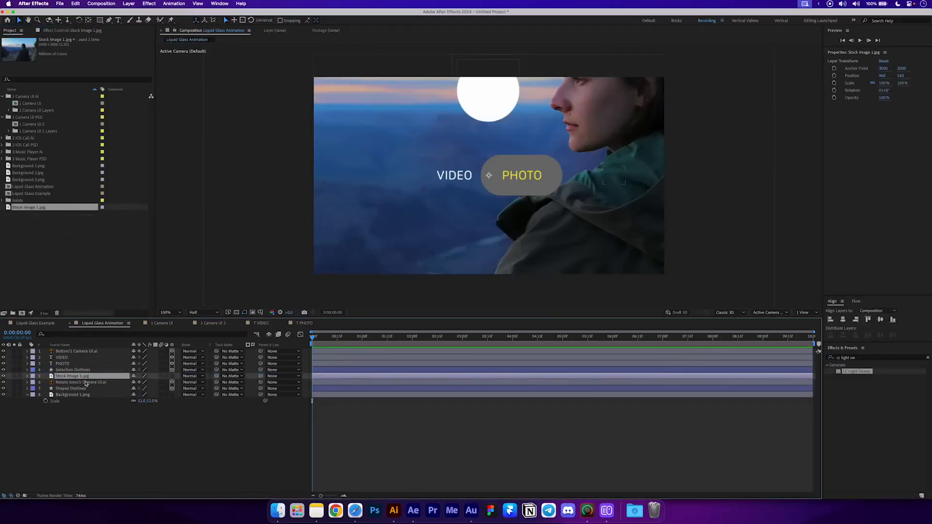
left_click_drag(217, 376, 76, 389)
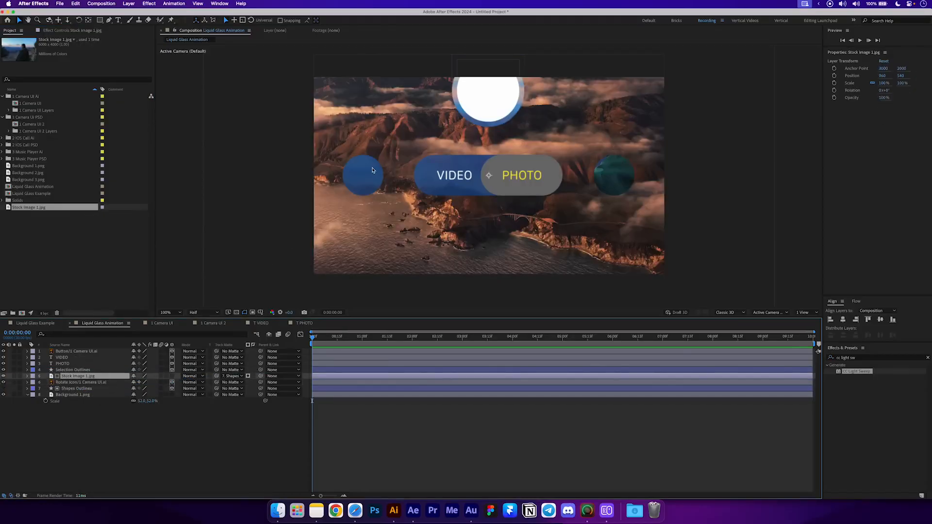
- Scale Stock Image 1.jpg down to 9% and move it over the small circle beside the VIDEO/PHOTO switch
key("s")
left_click_drag(142, 383, 115, 389)
left_click_drag(482, 193, 343, 194)
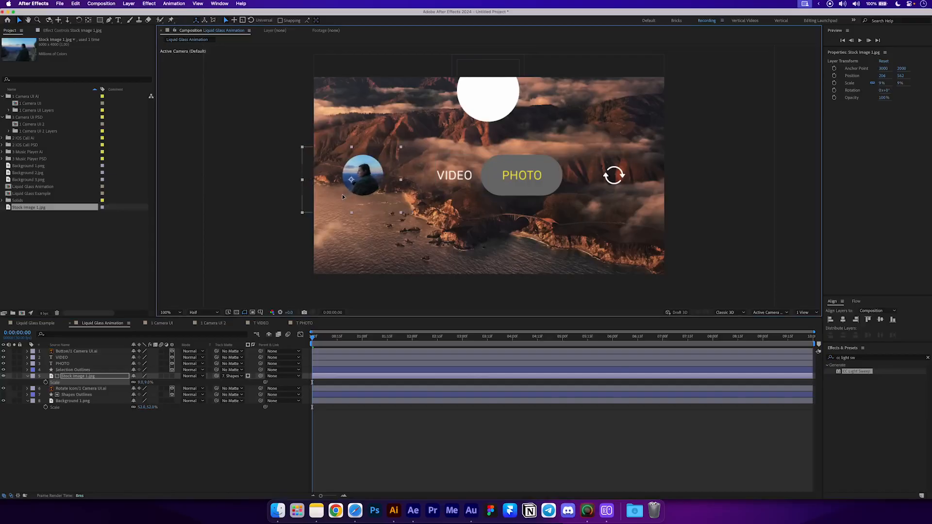
left_click(375, 457)
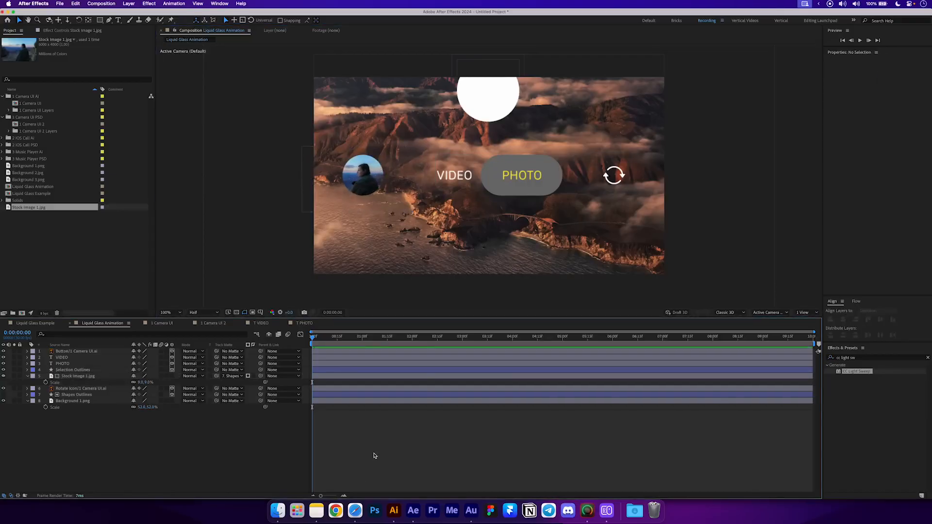
- Turn the Shapes Outlines layer's visibility back on and collapse the open Scale properties of the image layers
left_click(78, 395)
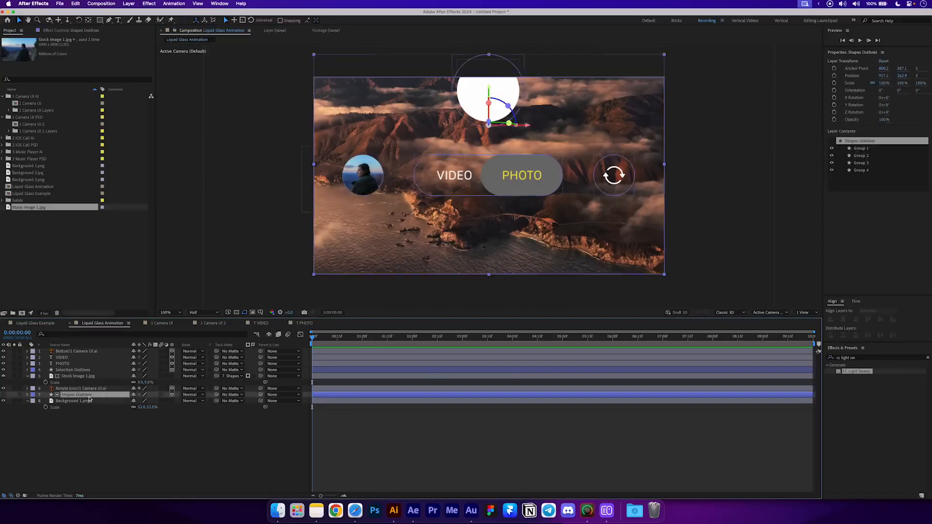
left_click(3, 395)
left_click(28, 414)
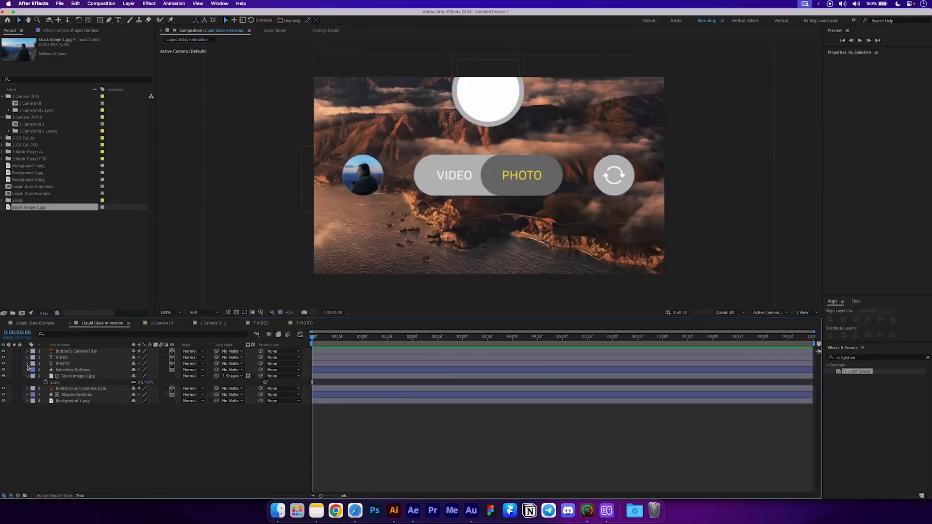
key("u")
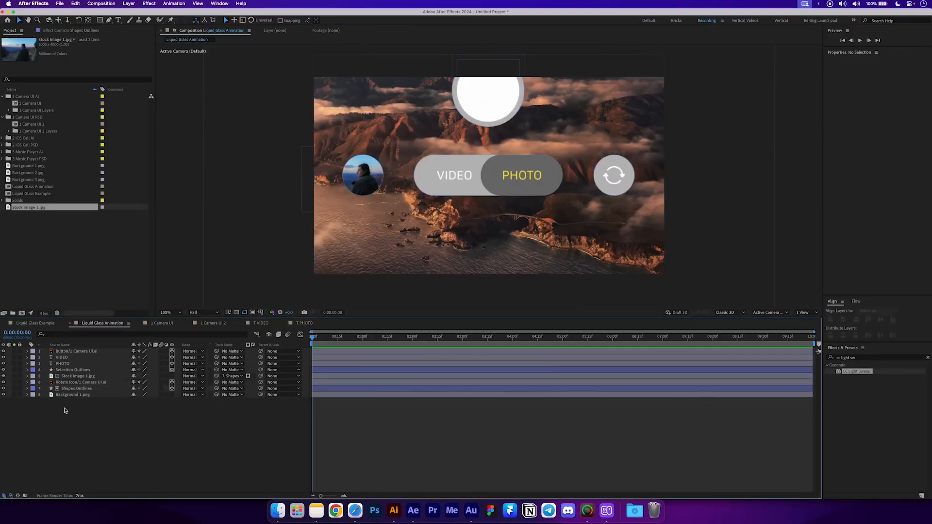
left_click(57, 389)
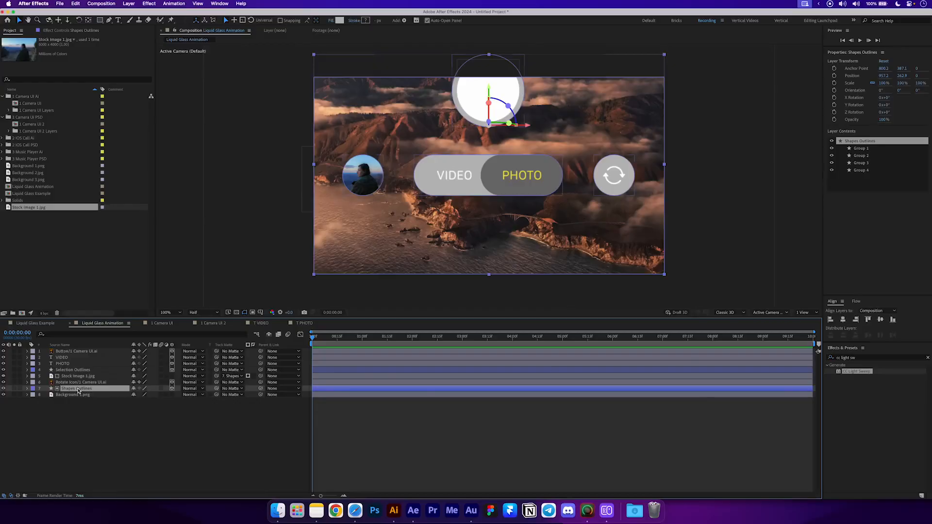
left_click(73, 412)
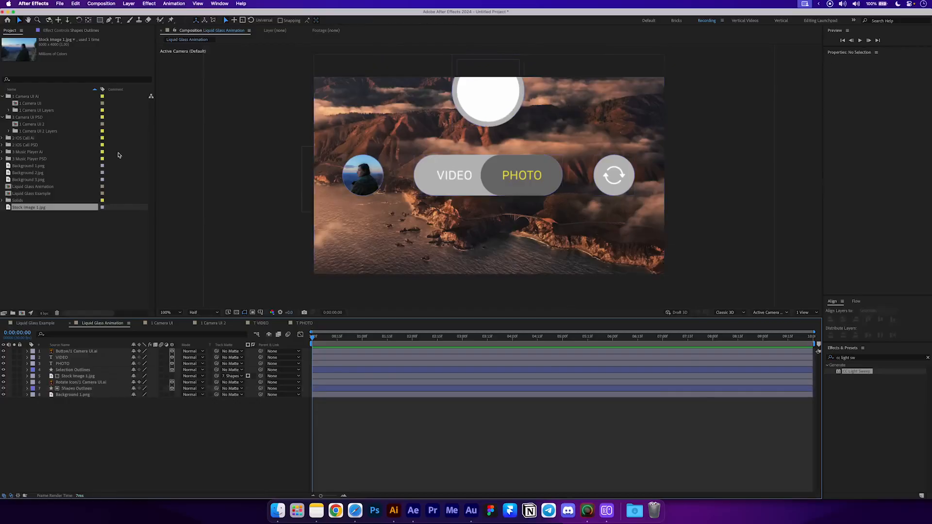
- Create an adjustment layer, place it directly above Shapes Outlines and rename it Glass
left_click(128, 4)
mouse_move(146, 14)
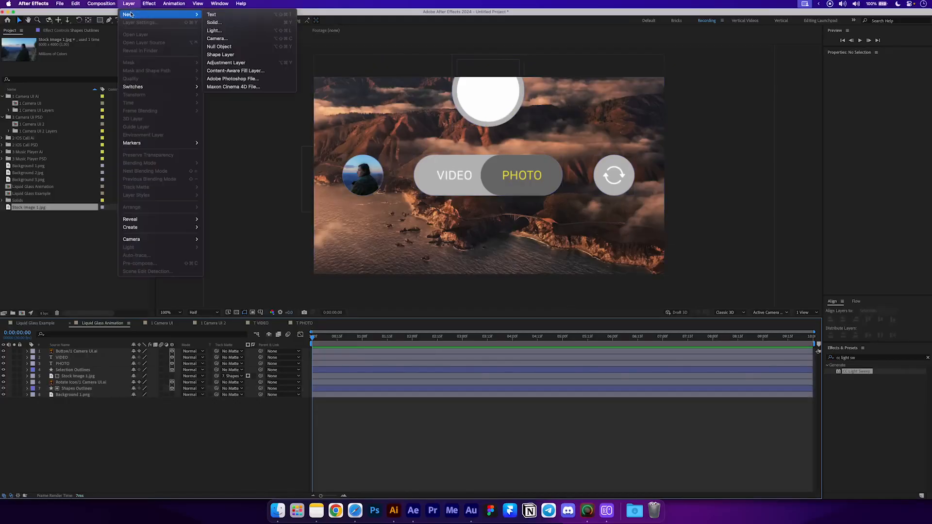
left_click(237, 63)
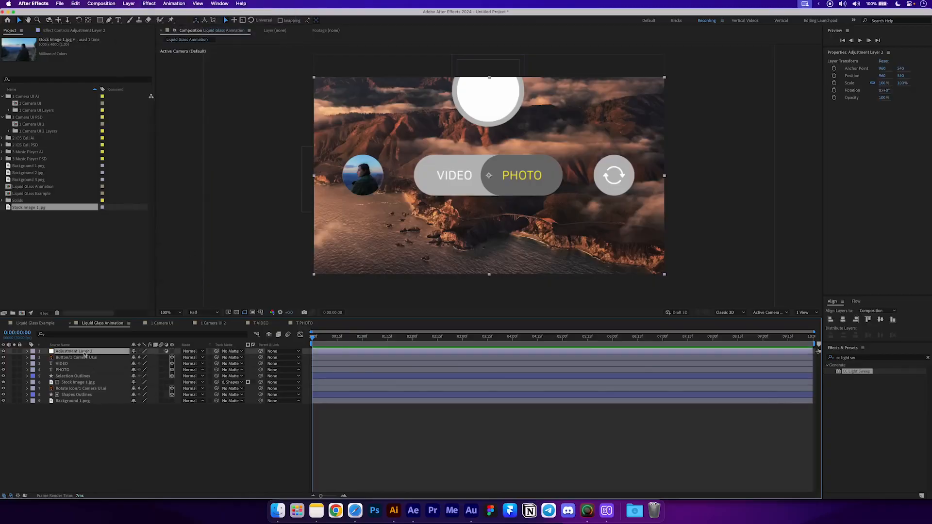
left_click_drag(85, 352, 51, 396)
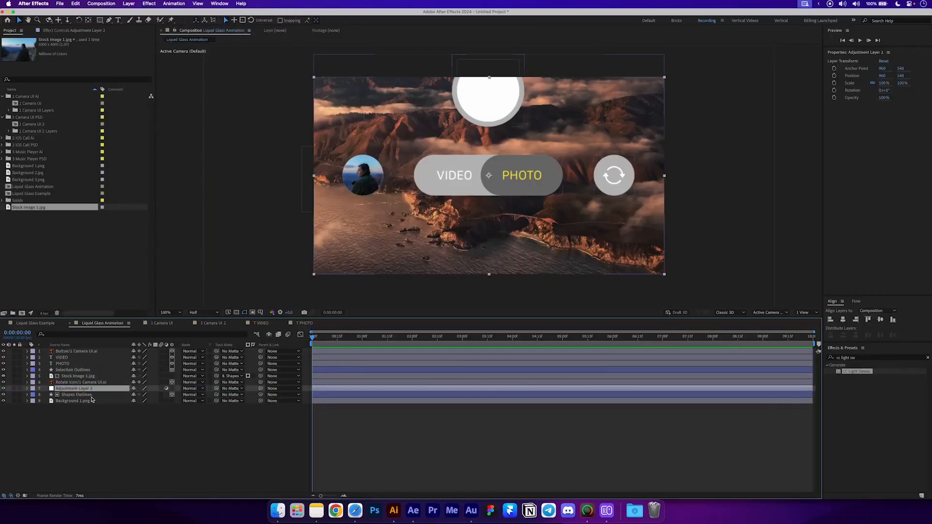
key("Return")
type("G")
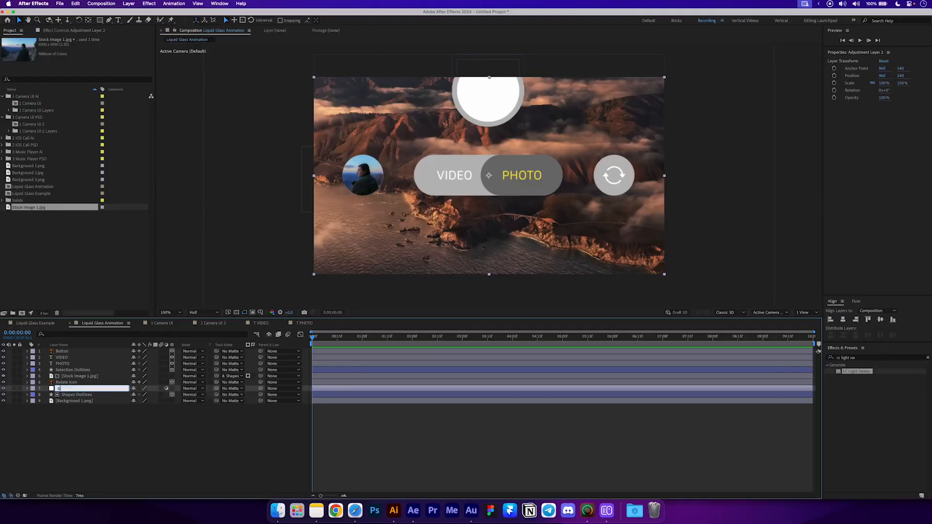
type("lass")
key("Return")
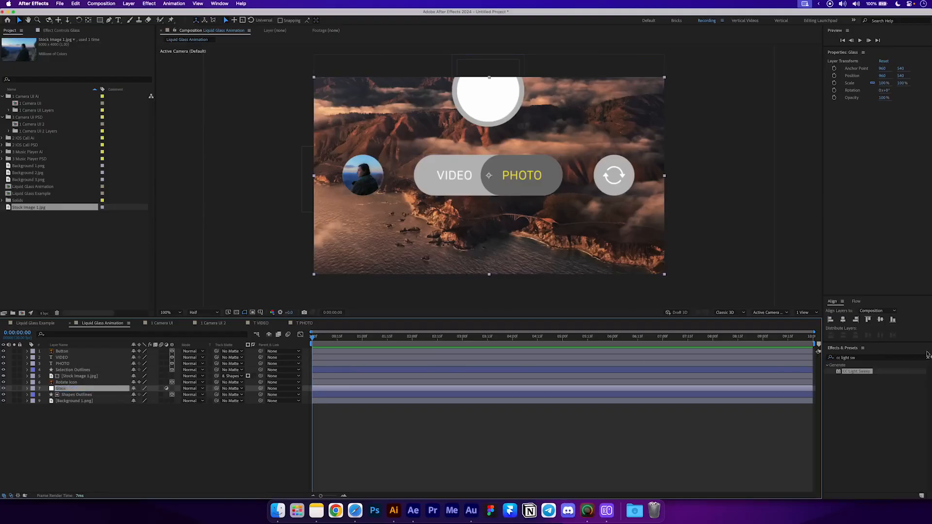
- Apply the CC Glass effect to the Glass layer and set its bump map to Shapes Outlines
left_click(927, 357)
type("cc glass")
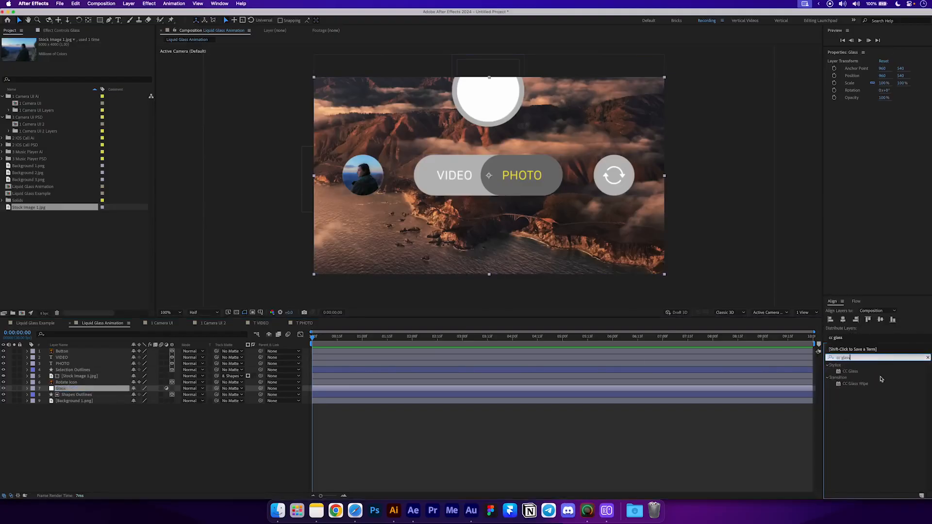
left_click_drag(850, 372, 108, 388)
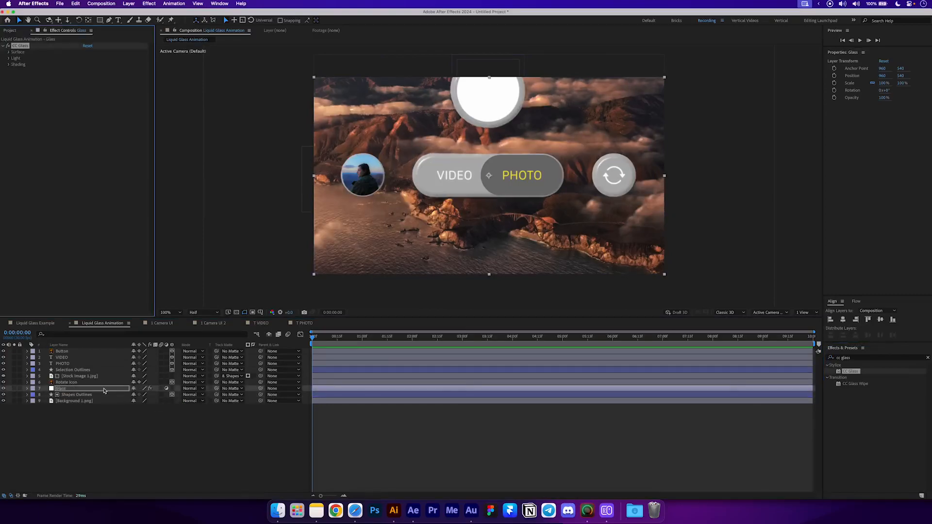
left_click(9, 52)
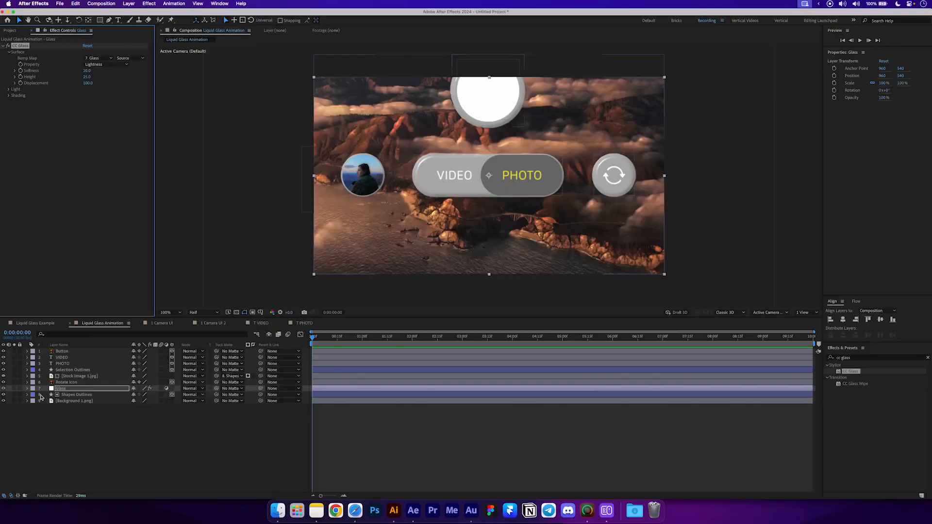
left_click(101, 58)
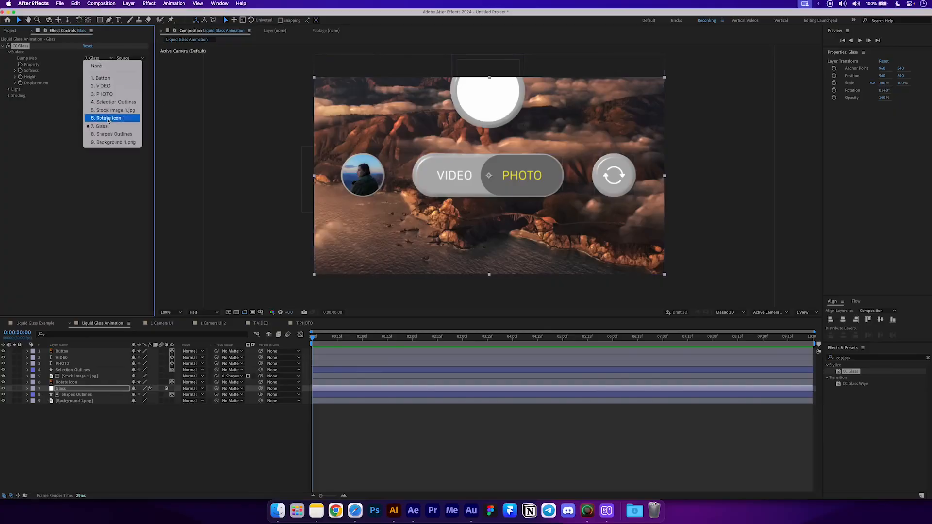
left_click(105, 136)
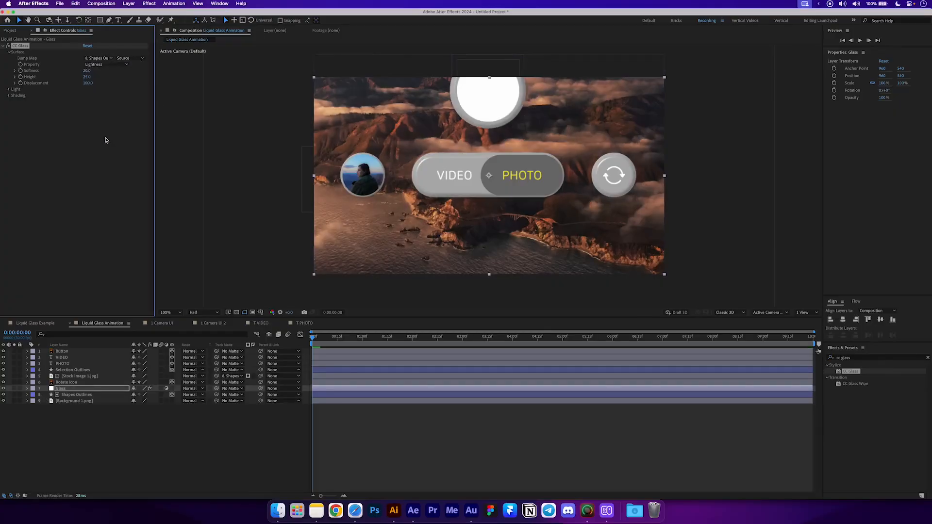
- Set the CC Glass surface softness to 25 and height to 60
left_click(93, 108)
left_click(88, 77)
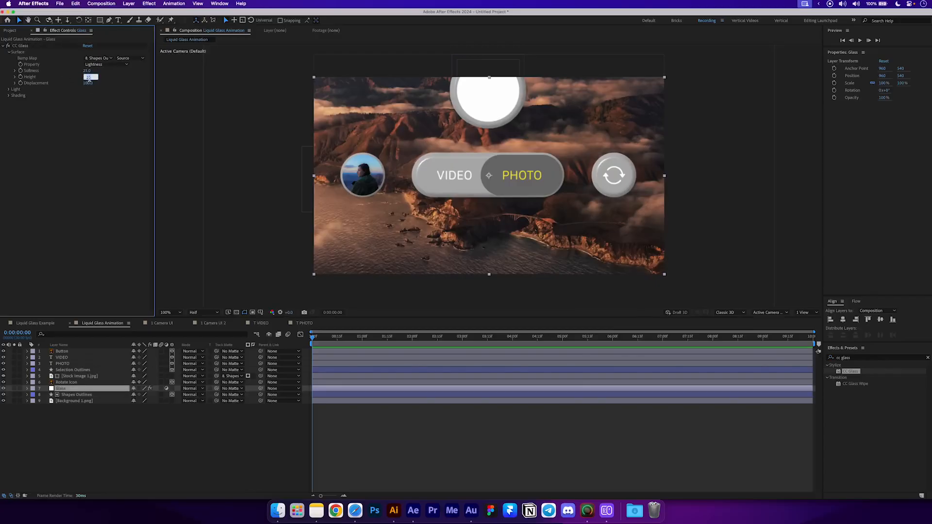
type("60")
key("Return")
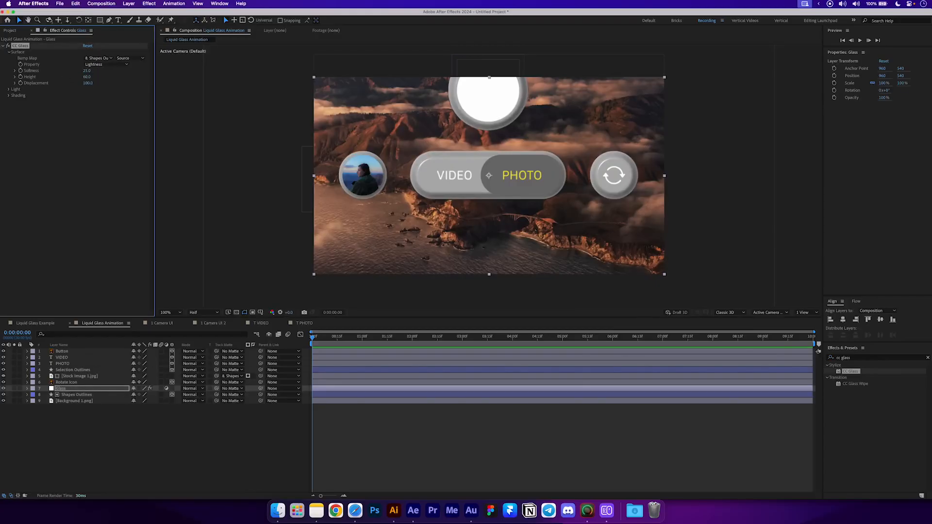
left_click(83, 91)
- Make the CC Glass lighting use AE Lights instead of the effect light
left_click(8, 89)
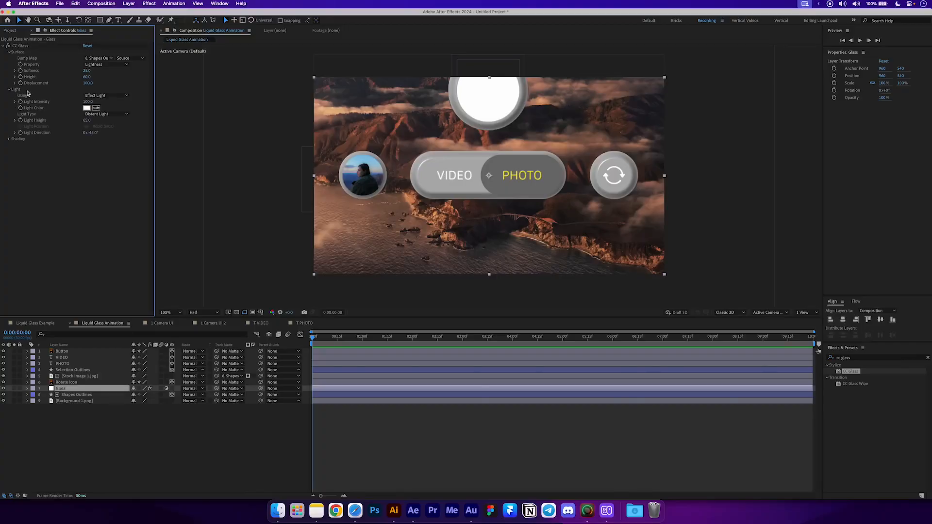
left_click(103, 96)
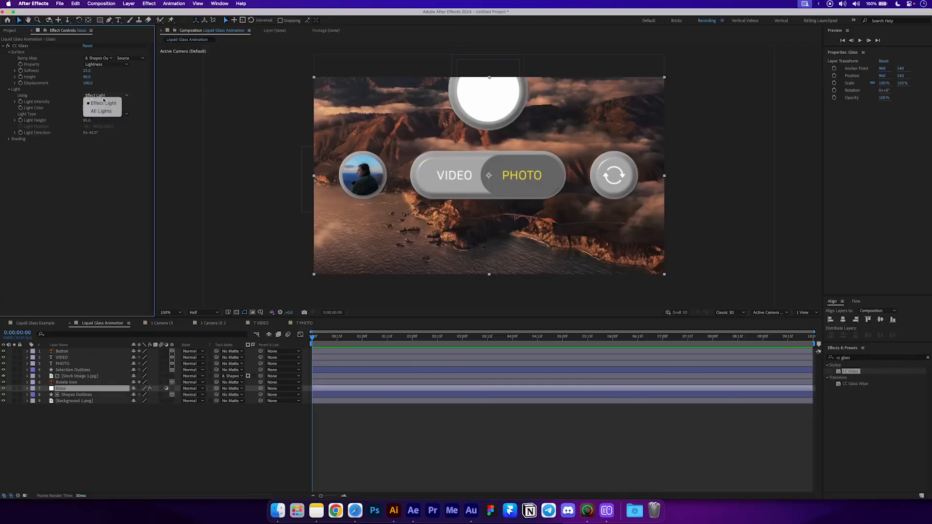
left_click(106, 111)
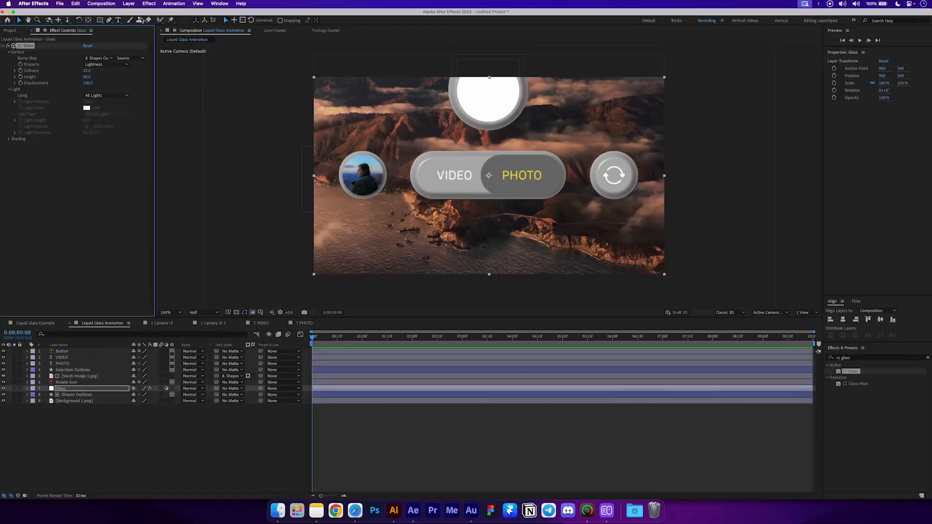
- Add a white ambient light at 200% intensity and move it below Background 1.png in the layer stack
left_click(130, 4)
mouse_move(135, 15)
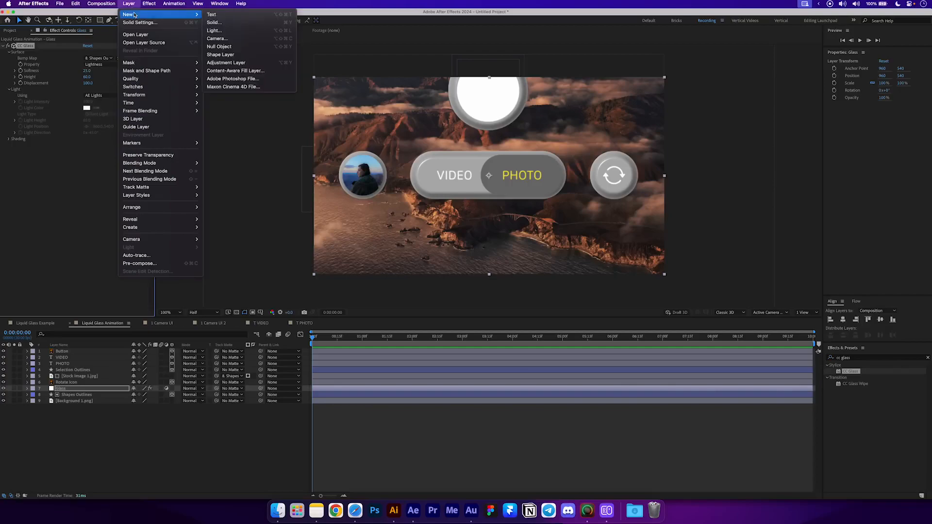
left_click(214, 30)
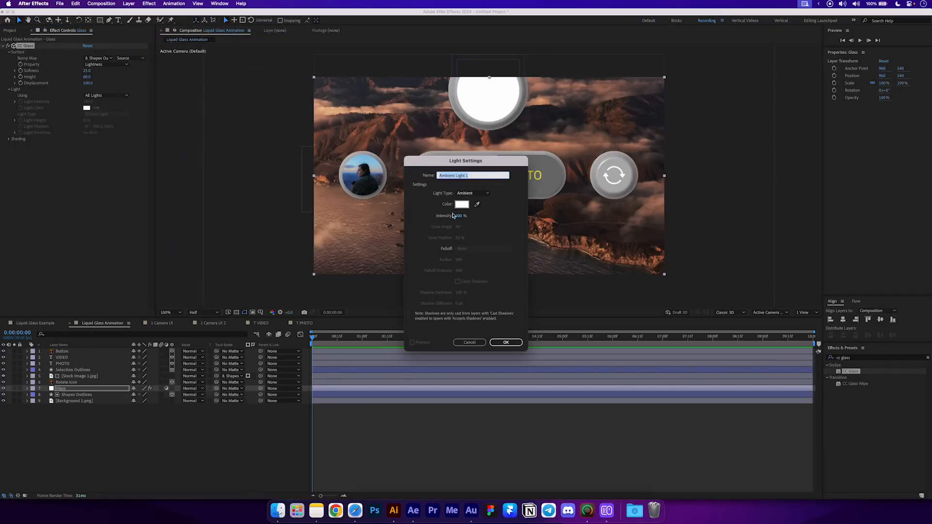
left_click(506, 342)
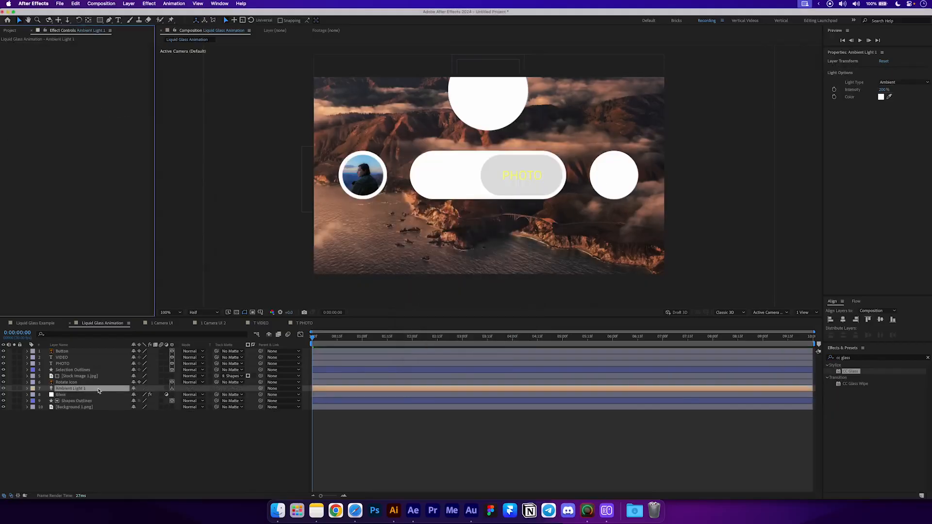
left_click_drag(99, 391, 98, 432)
left_click(99, 432)
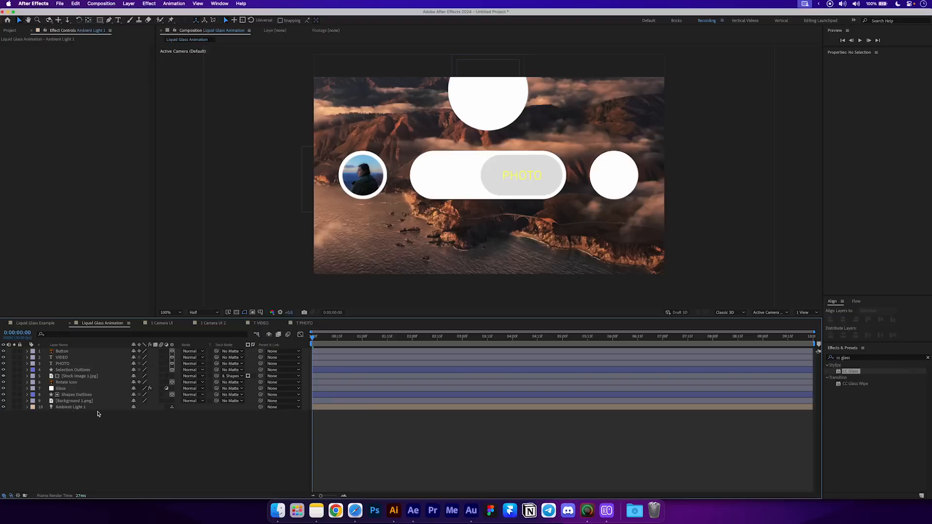
- Turn off Accepts Lights in the material options of the rotate icon layer and collapse its properties
left_click(73, 407)
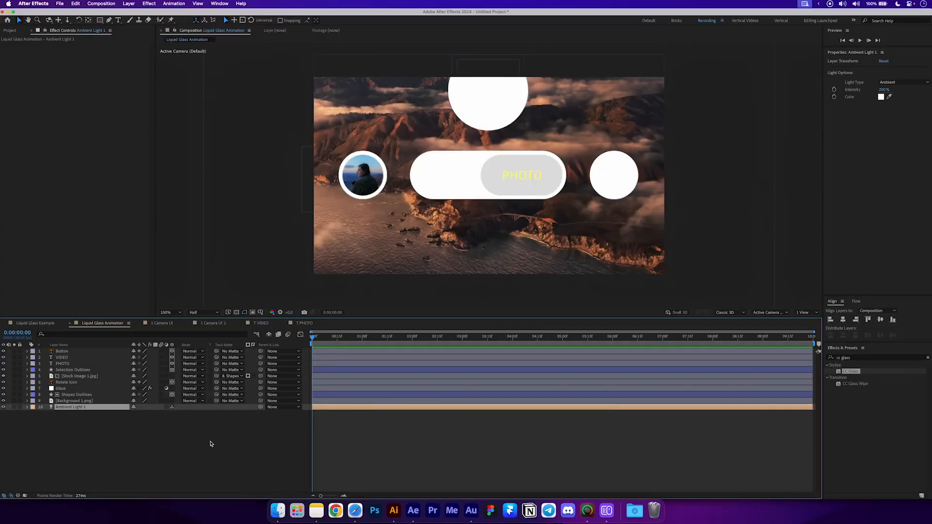
left_click(72, 383)
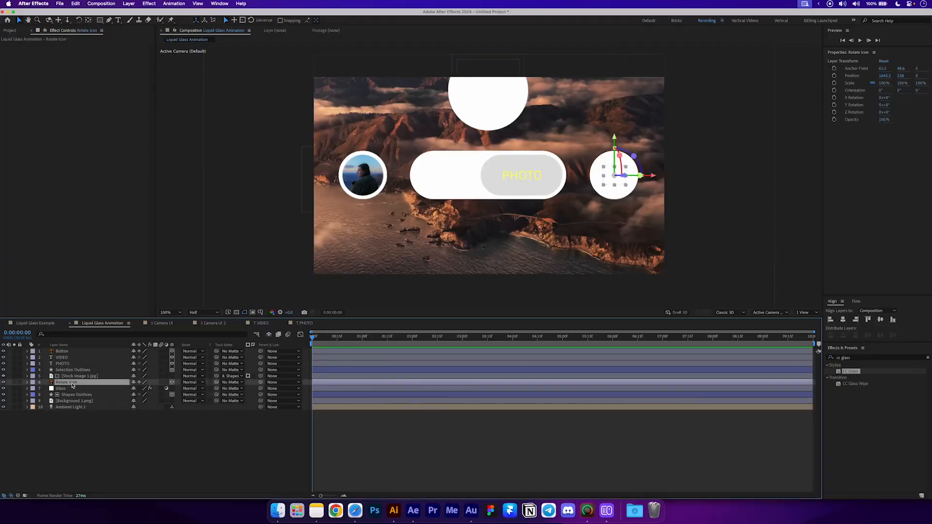
left_click(27, 383)
left_click(39, 401)
left_click(34, 401)
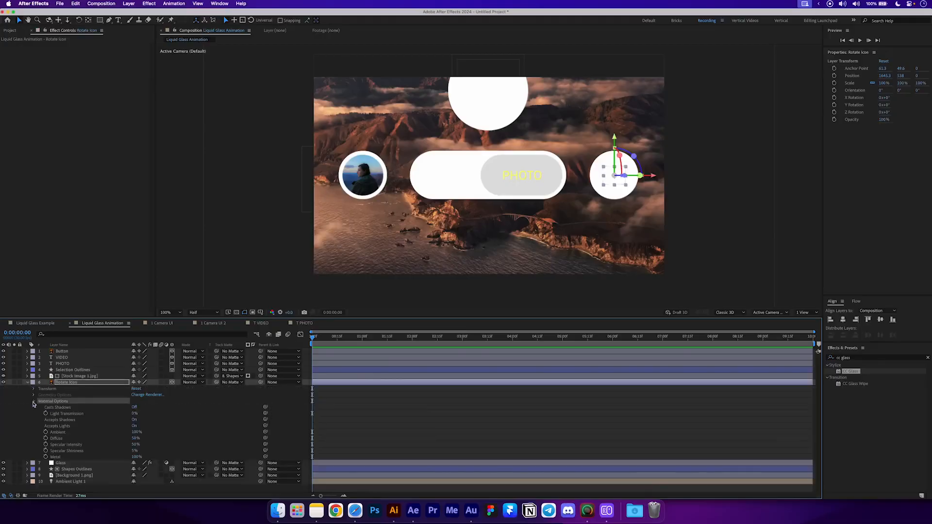
left_click(68, 426)
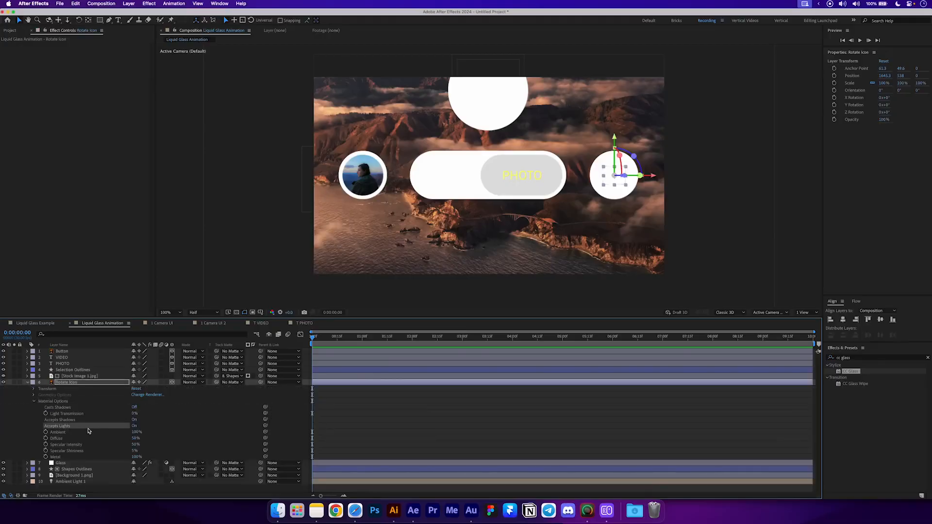
left_click(134, 426)
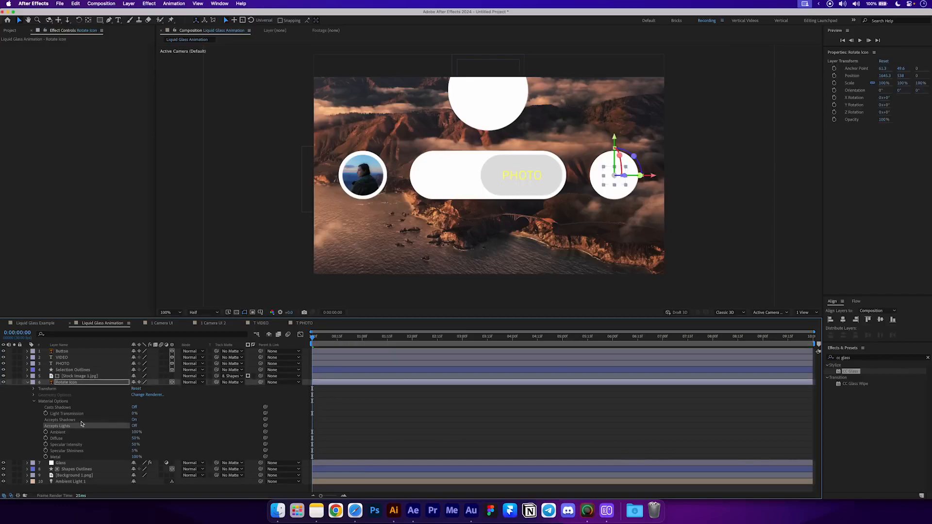
left_click(70, 388)
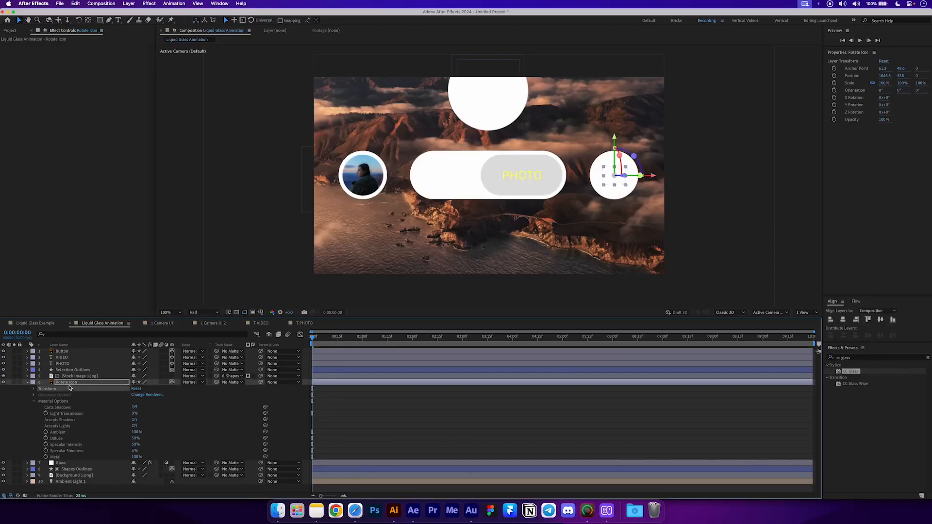
left_click(42, 403)
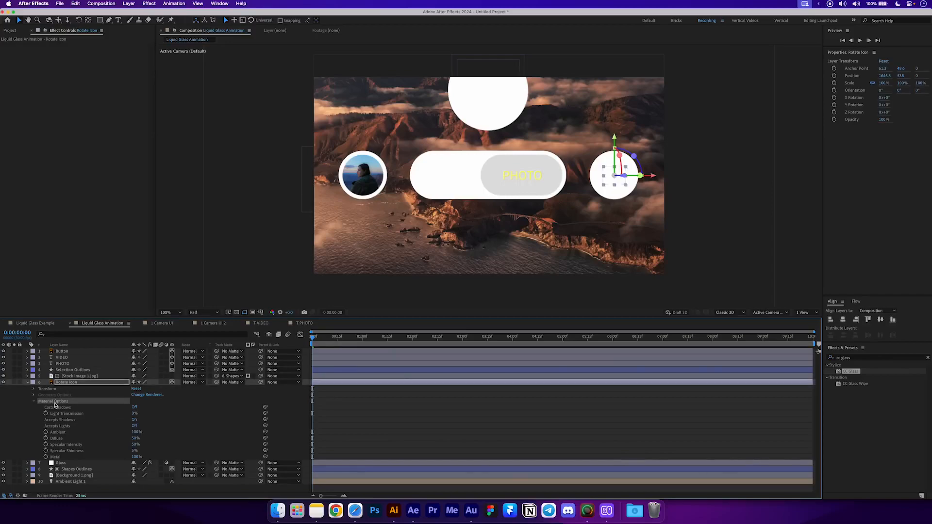
left_click(27, 382)
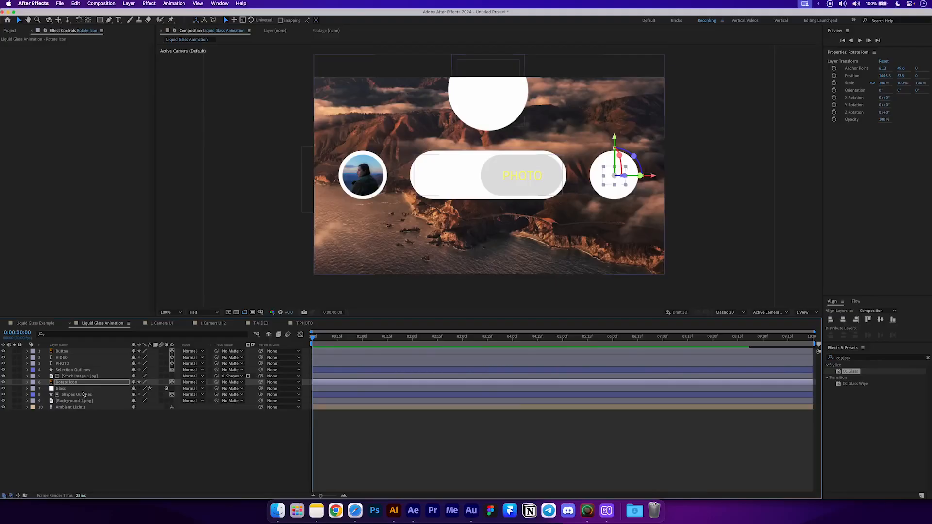
- Turn off Accepts Lights for the PHOTO, VIDEO and Button layers as well
left_click(71, 365, "super")
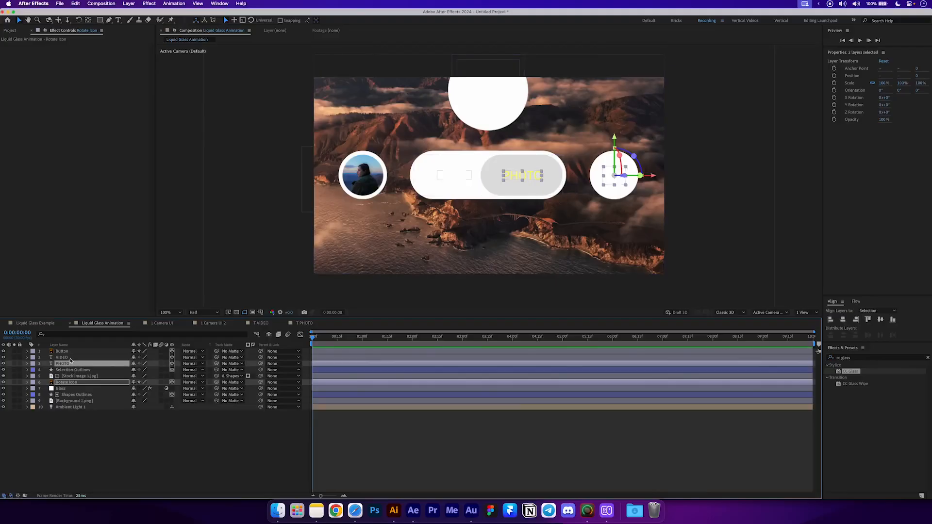
left_click(73, 358, "super")
left_click(76, 352, "super")
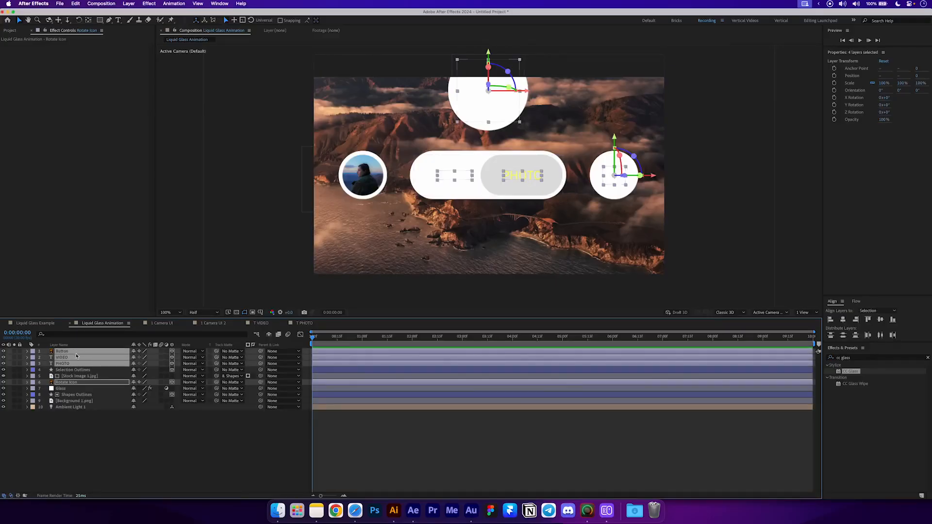
left_click(175, 465)
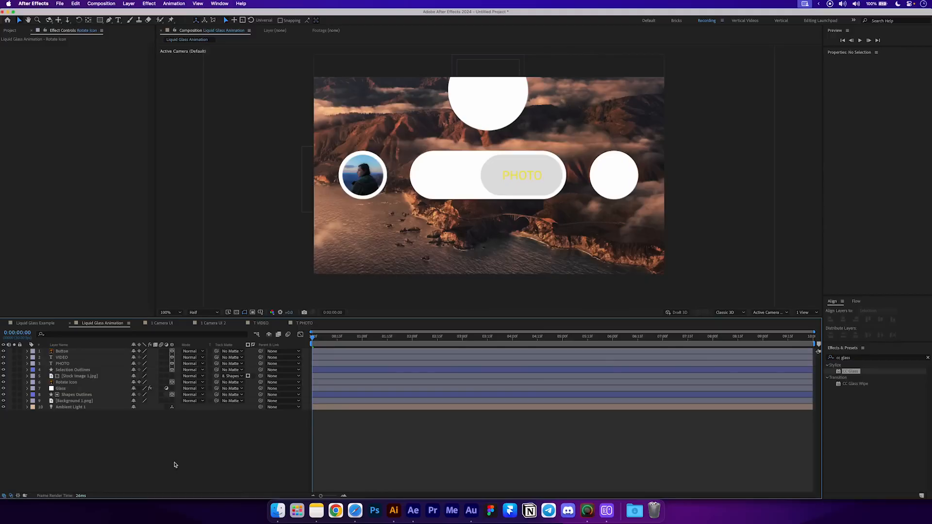
- Use Shapes Outlines as the Glass layer's track matte and hide the Shapes Outlines layer
left_click(69, 388)
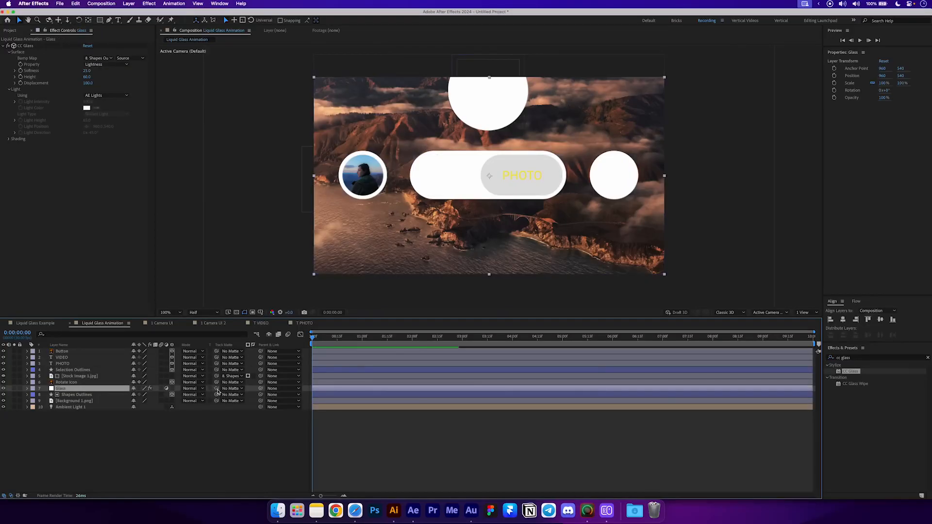
left_click_drag(216, 388, 87, 395)
left_click(164, 446)
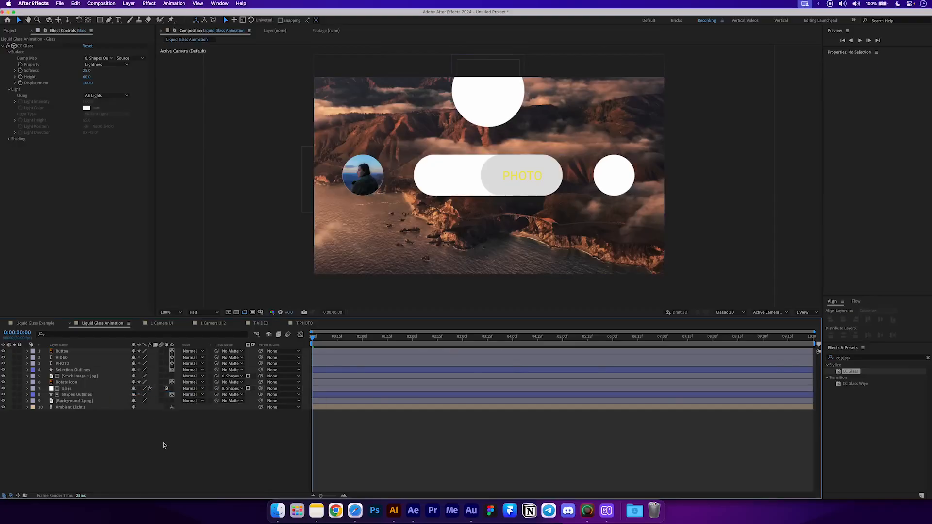
left_click(72, 395)
left_click(3, 394)
left_click(4, 395)
left_click(96, 425)
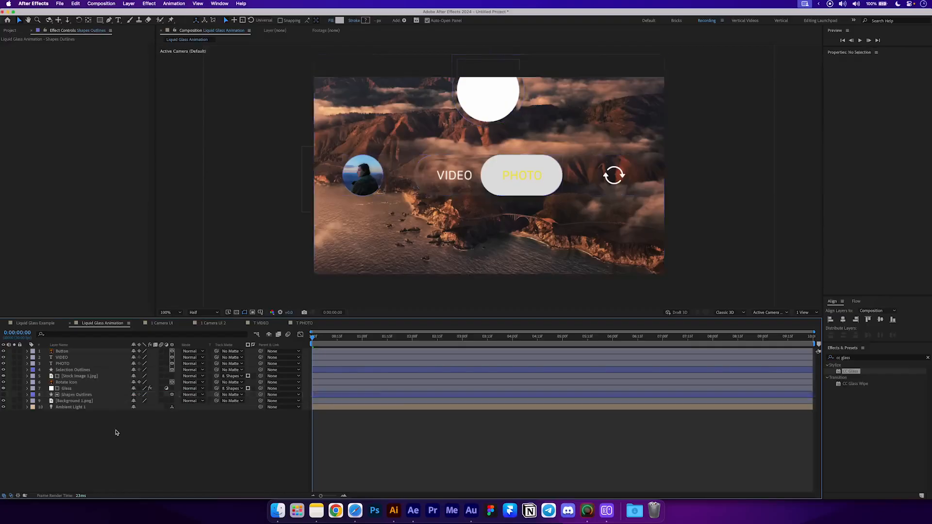
- Apply Gaussian Blur to the Glass layer and raise its blurriness to about 20, with edge pixels repeated
left_click(65, 388)
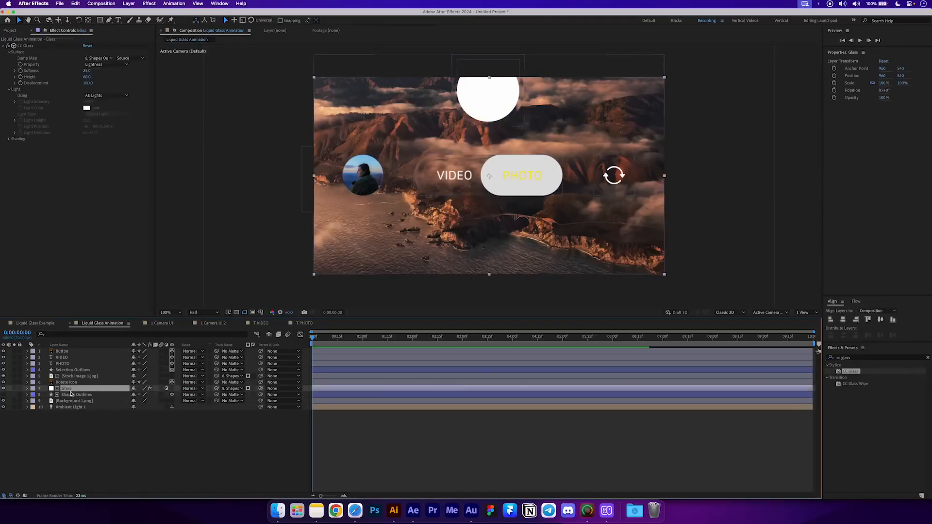
left_click(878, 358)
type("gua")
key("BackSpace")
key("BackSpace")
type("au")
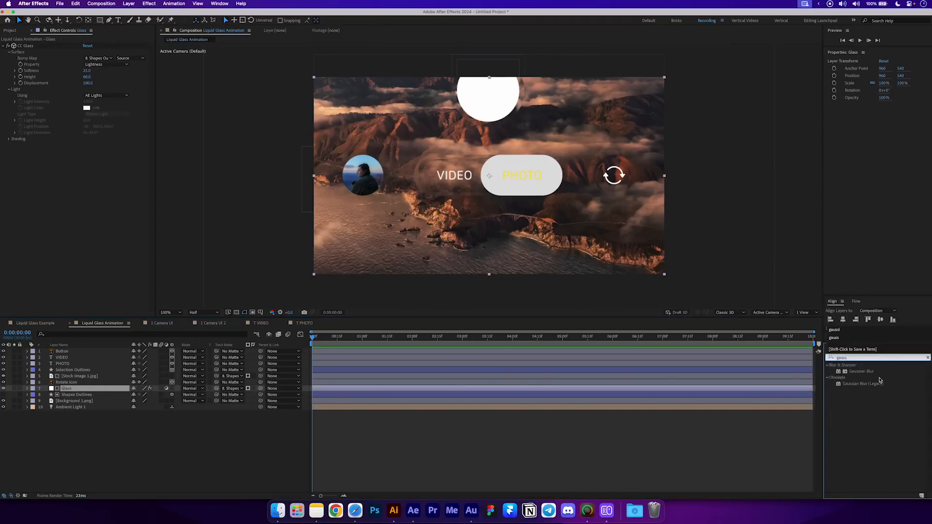
type("ss")
left_click_drag(861, 371, 333, 295)
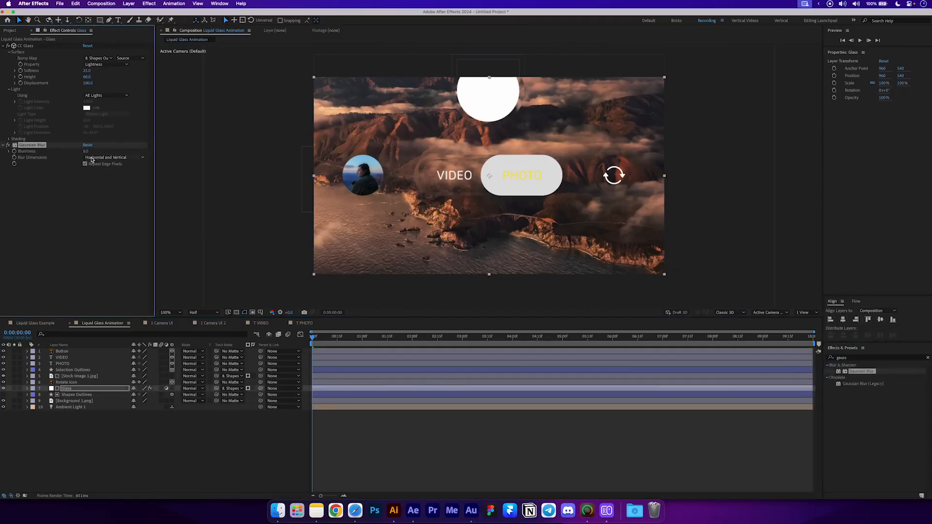
left_click_drag(86, 152, 104, 152)
left_click_drag(183, 156, 184, 155)
left_click(111, 221)
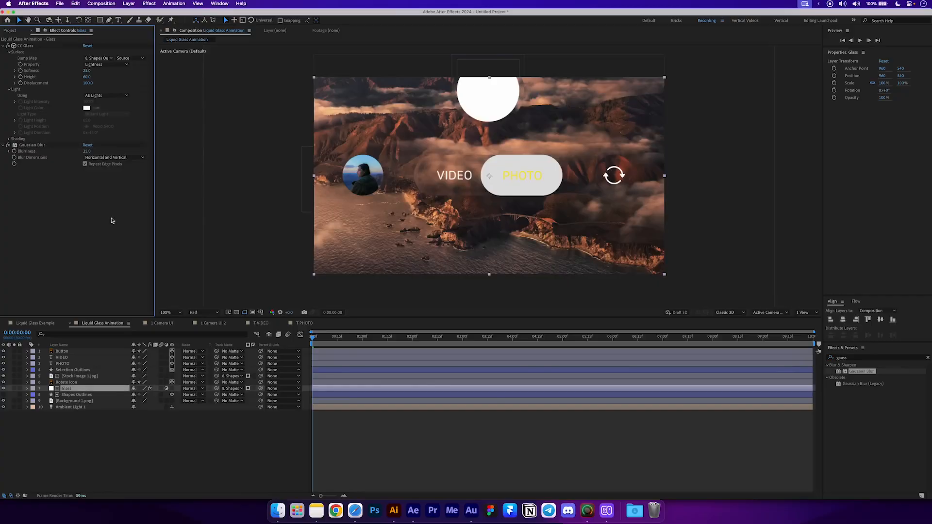
- Apply Brightness & Contrast to the Glass layer and lower the brightness to -20
left_click(887, 360)
type("brigh")
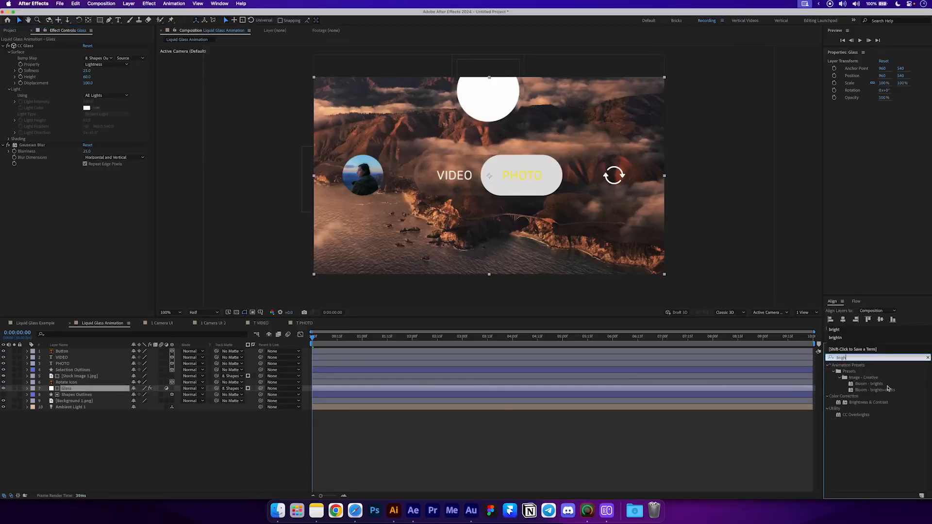
left_click_drag(868, 402, 147, 262)
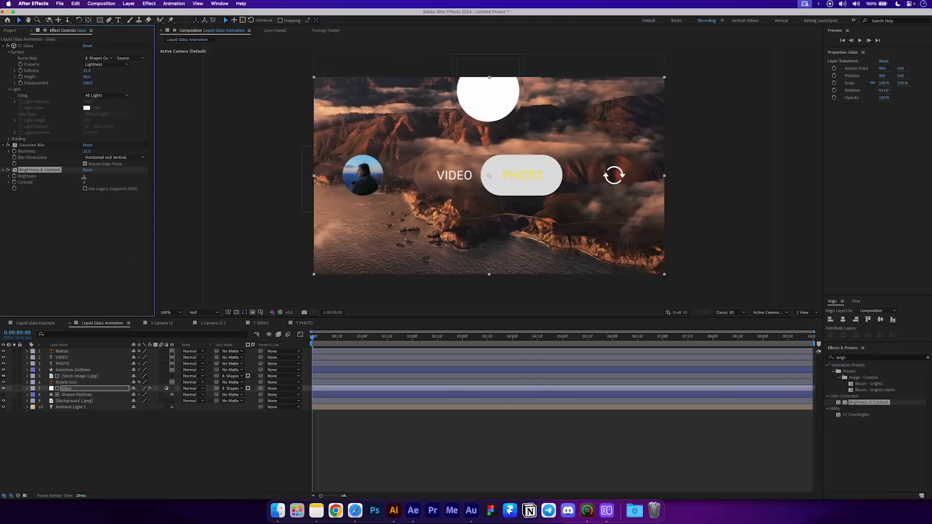
left_click_drag(83, 177, 74, 183)
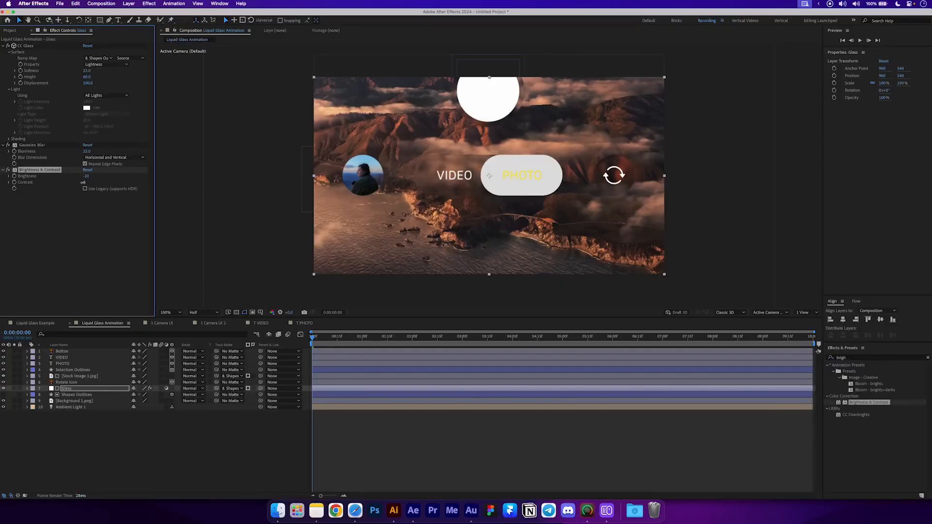
- Duplicate the Shapes Outlines layer and rename the copy Stroke
left_click(78, 388)
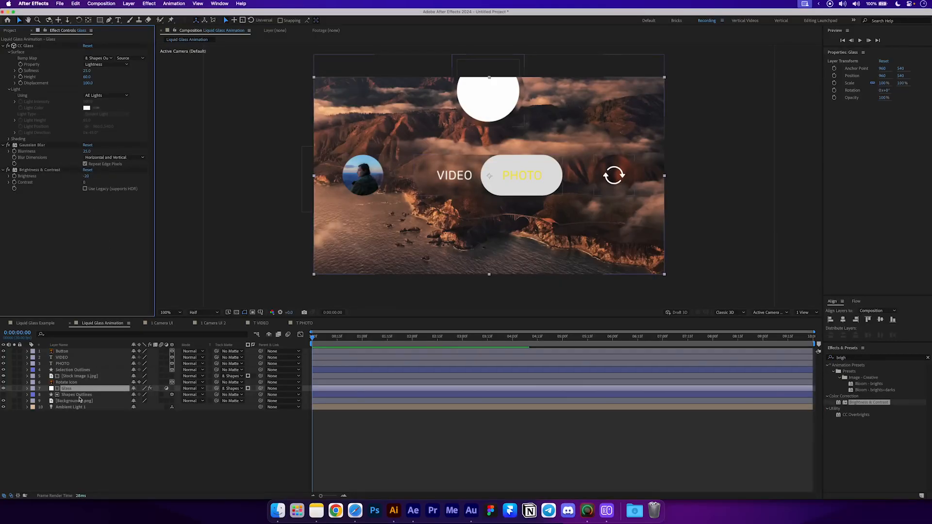
left_click(78, 396)
key("super+d")
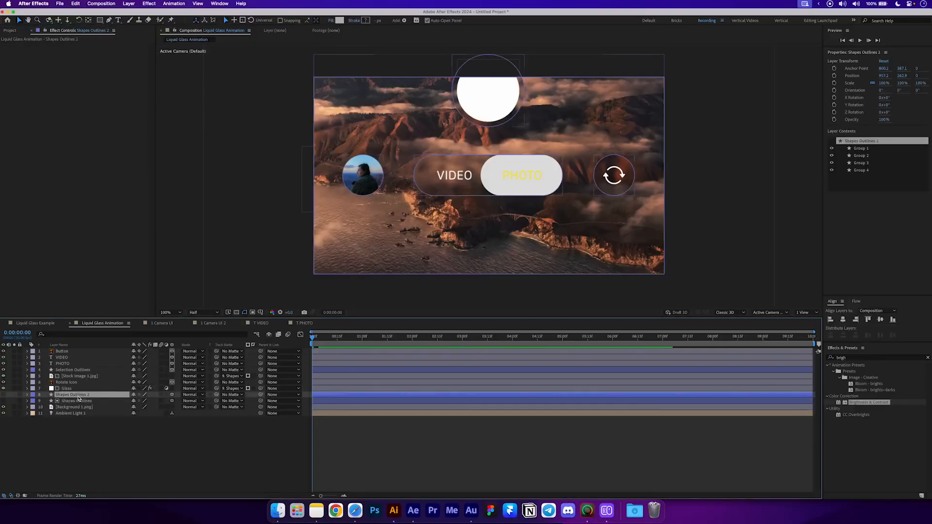
key("Return")
type("Stro")
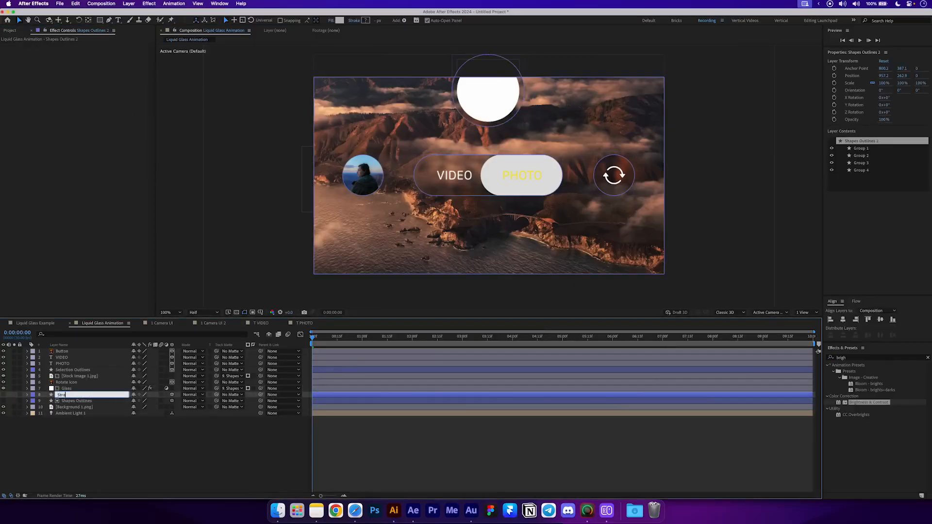
type("ke")
key("Return")
- Duplicate the Stroke layer and rename the copy Dropshadow
key("super+d")
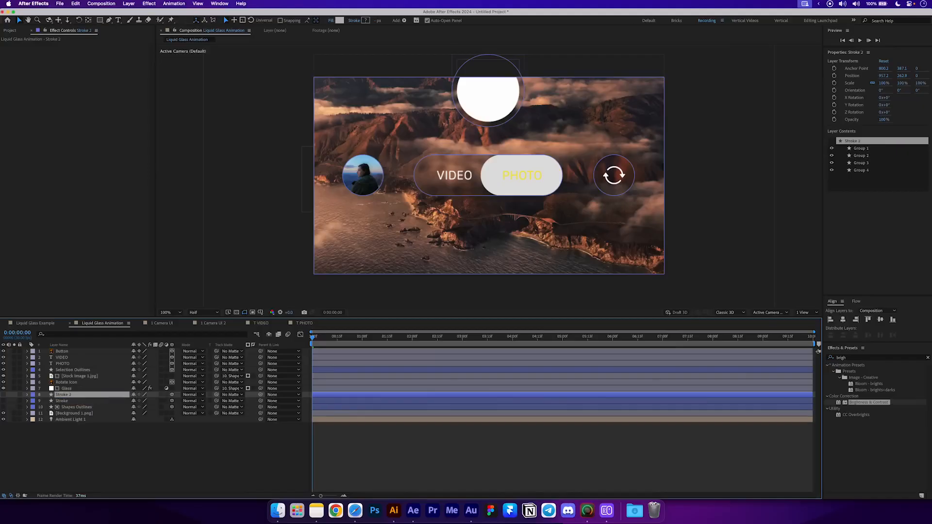
key("Return")
type("C")
type("ropshad")
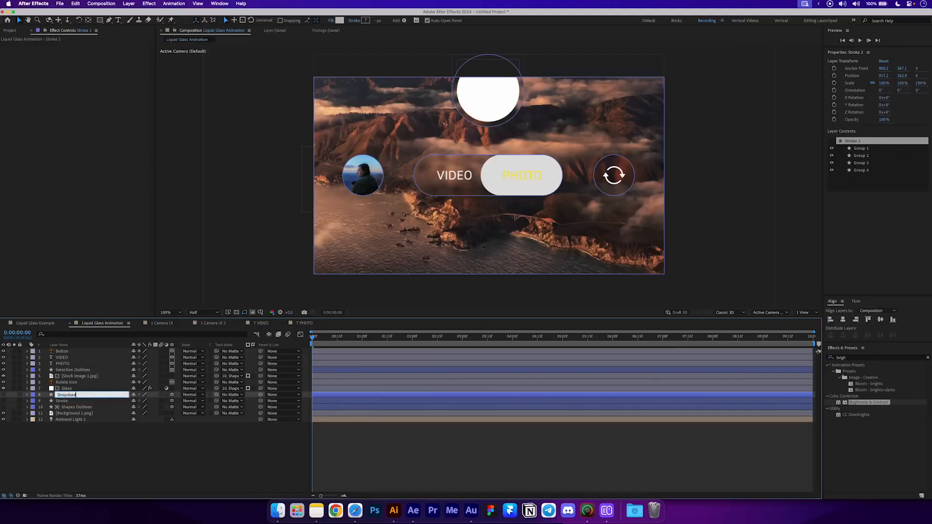
type("ow")
key("Return")
- Place the Stroke layer above Glass and Dropshadow below Shapes Outlines, and make both layers visible
mouse_move(70, 397)
left_mouse_down()
mouse_move(80, 411)
mouse_move(65, 388)
left_mouse_up()
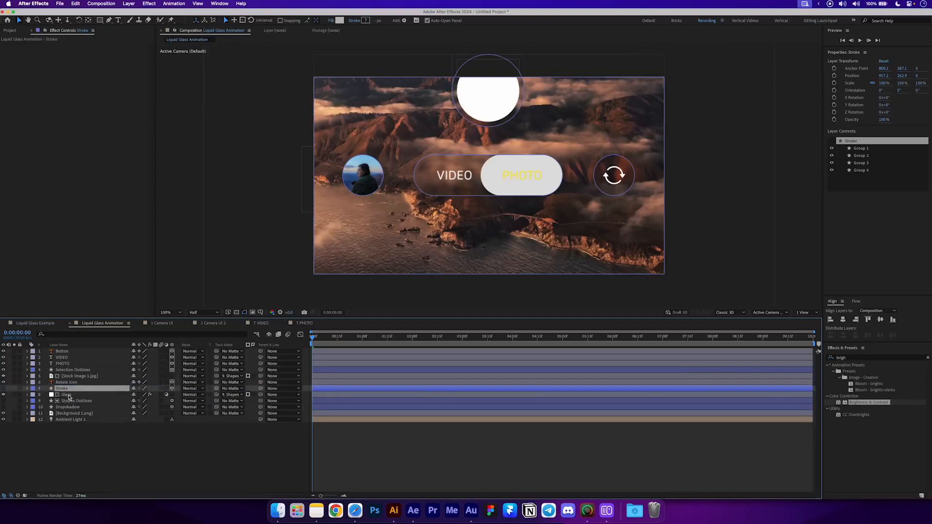
left_click(4, 408)
left_click(4, 389)
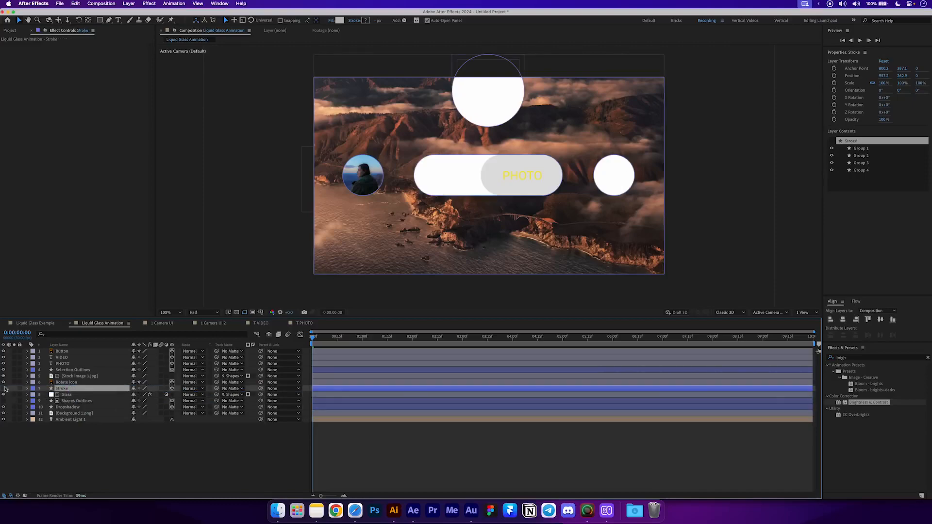
left_click(57, 442)
- Copy Fill, Fast Box Blur and Transform from the Liquid Glass Example's Drop Shadow layer to Dropshadow, and matte it inverted with Shapes Outlines
left_click(68, 408)
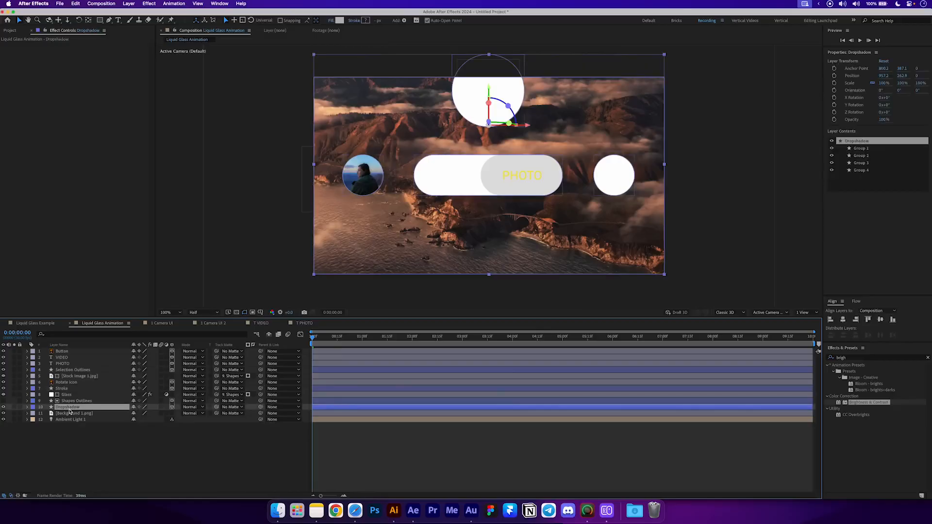
left_click(42, 325)
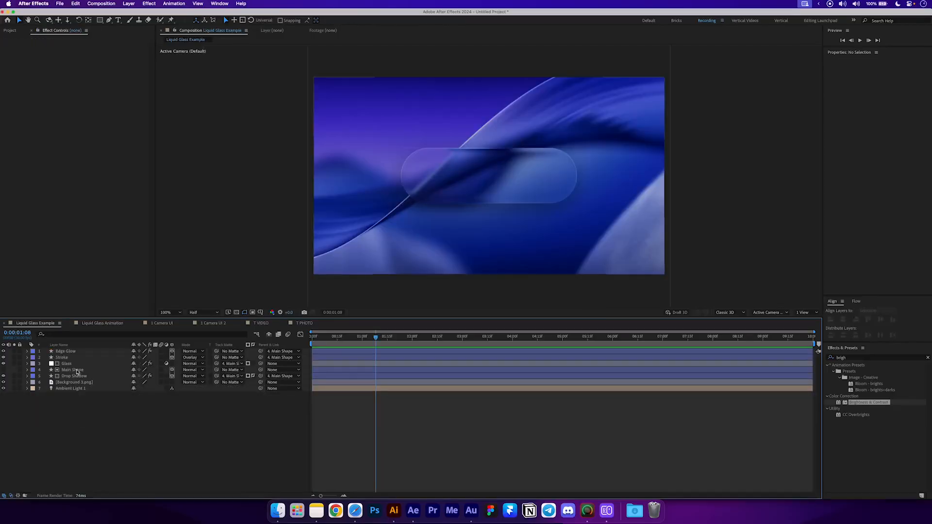
left_click(90, 377)
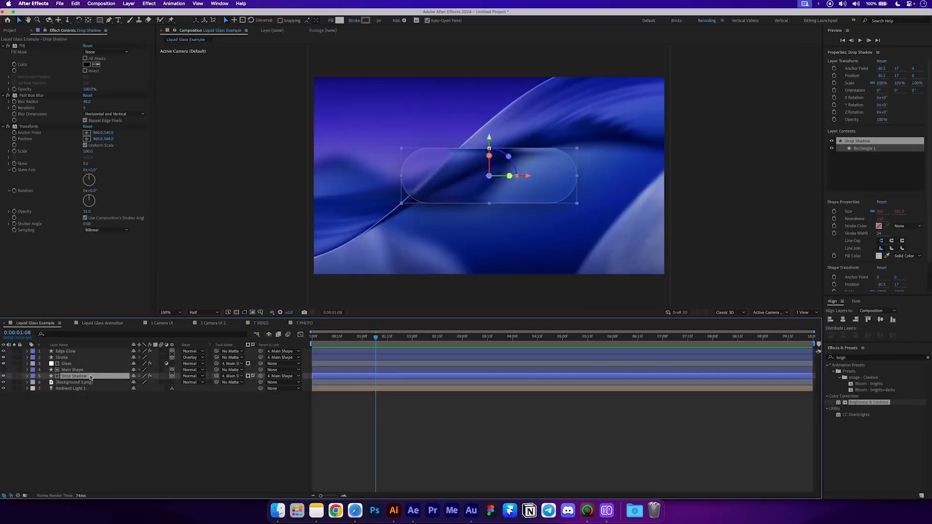
left_click(22, 47)
left_click(24, 128, "shift")
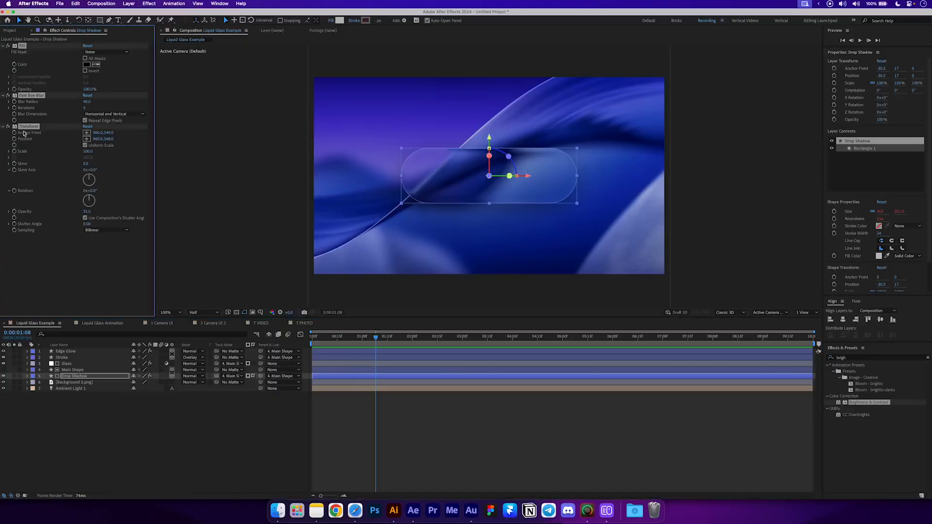
left_click(103, 323)
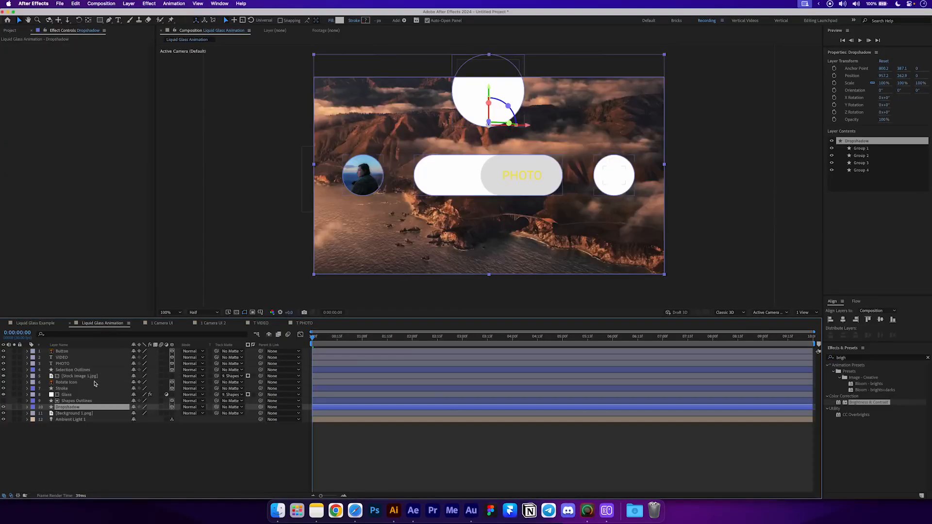
key("super+v")
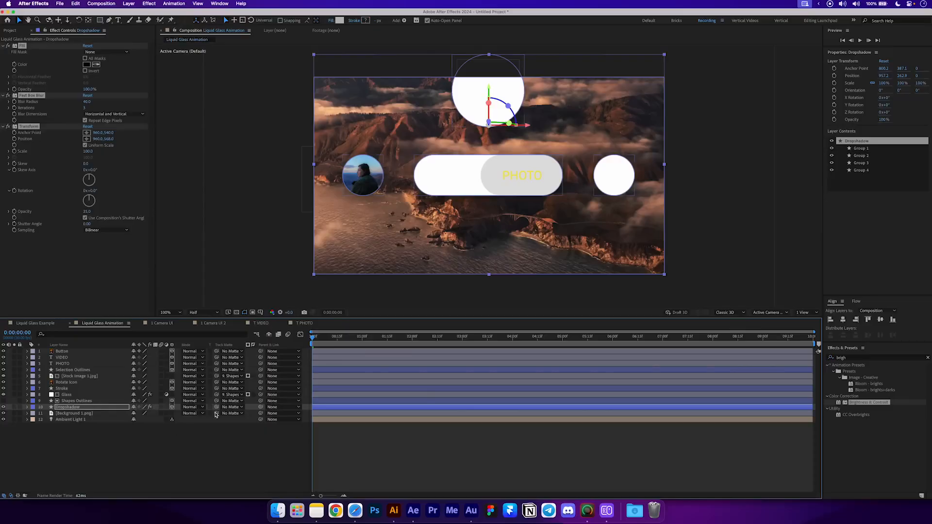
left_click_drag(217, 407, 106, 402)
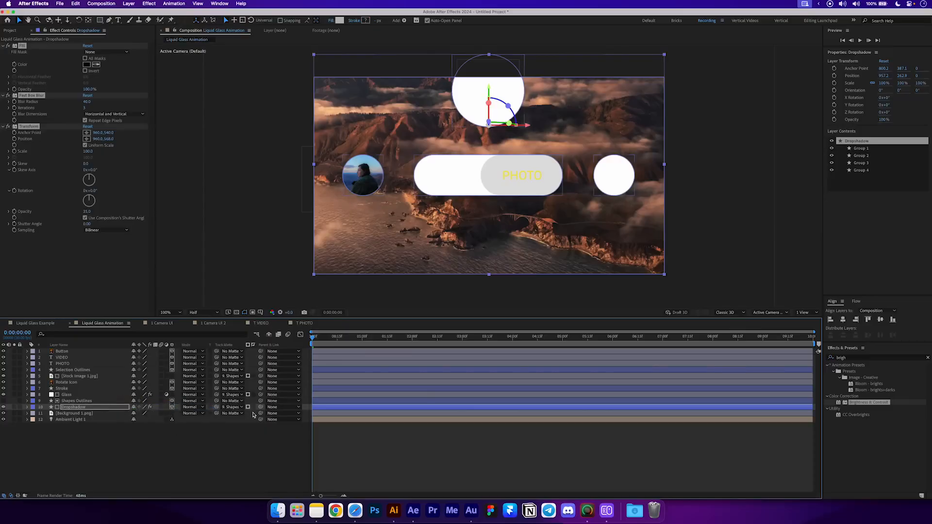
left_click(222, 441)
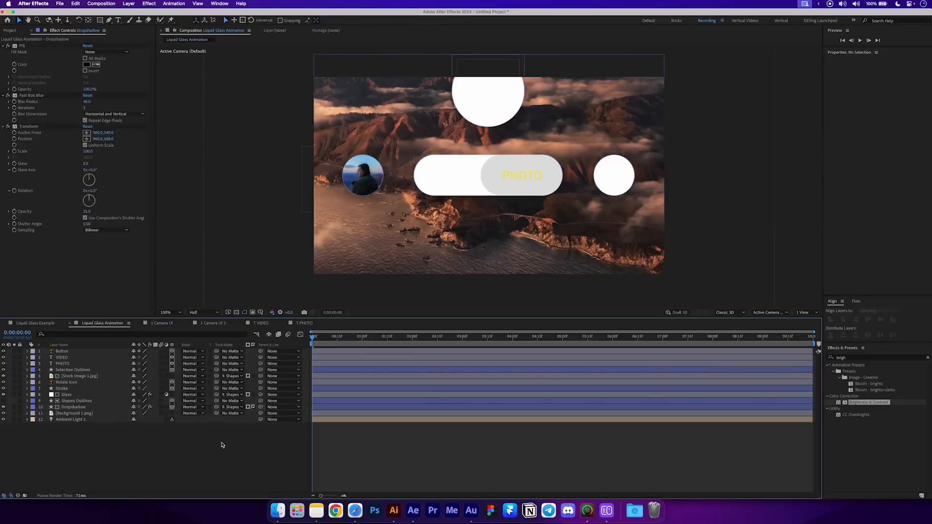
- Expand all four groups in the Stroke layer's contents and hide the fill in each of them
left_click(63, 389)
left_click(27, 389)
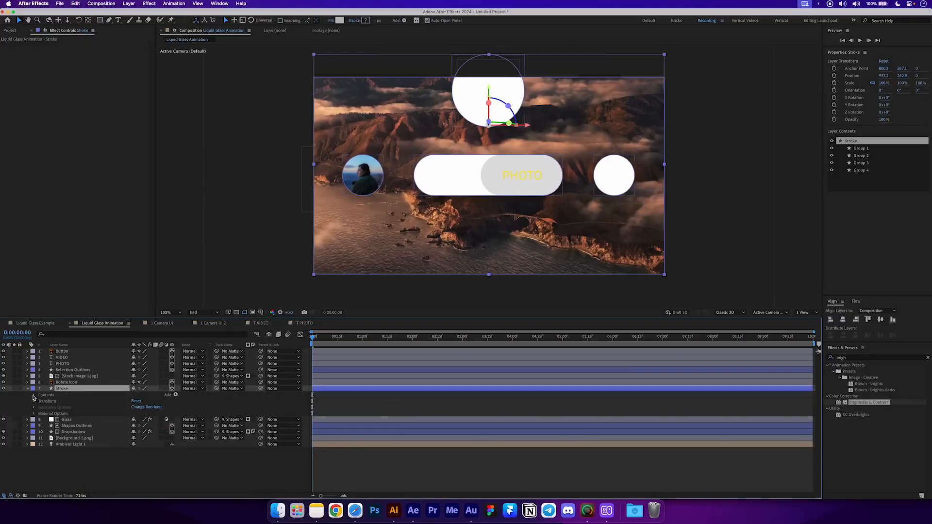
left_click(34, 395)
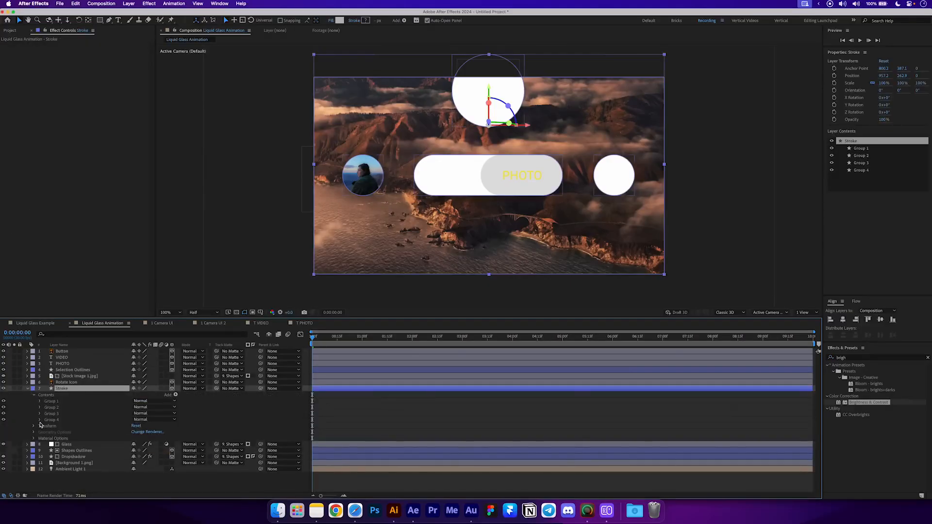
left_click(40, 420)
left_click(40, 414)
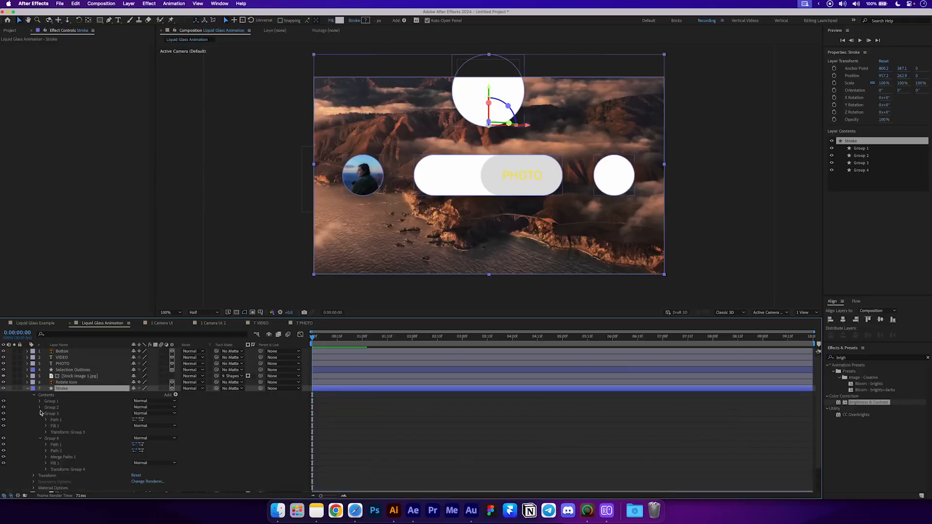
left_click(40, 407)
left_click(40, 401)
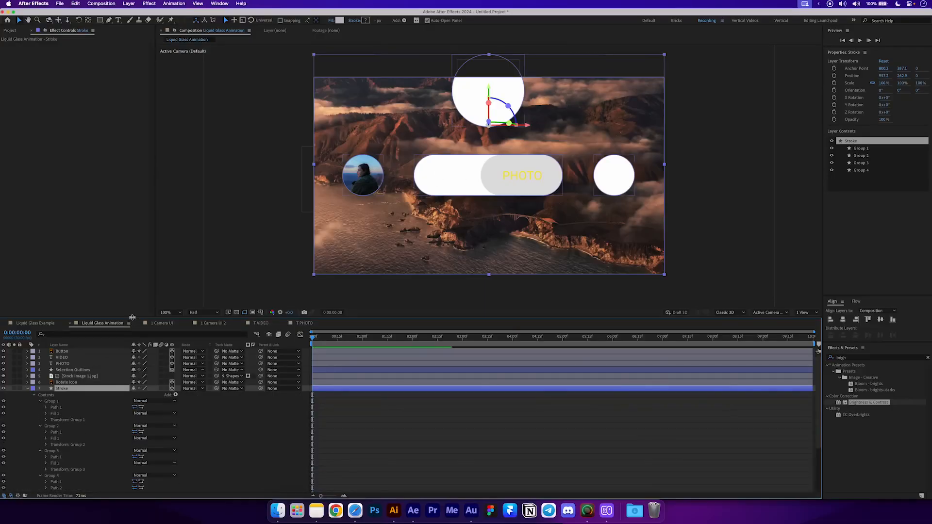
left_click_drag(133, 319, 140, 236)
left_click(60, 416)
left_click(4, 416)
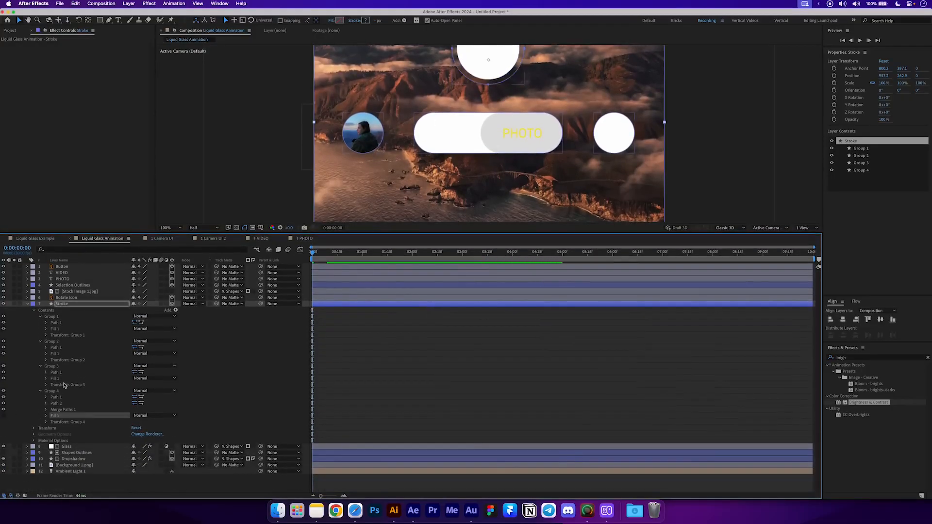
left_click(4, 378)
left_click(4, 353)
left_click(4, 329)
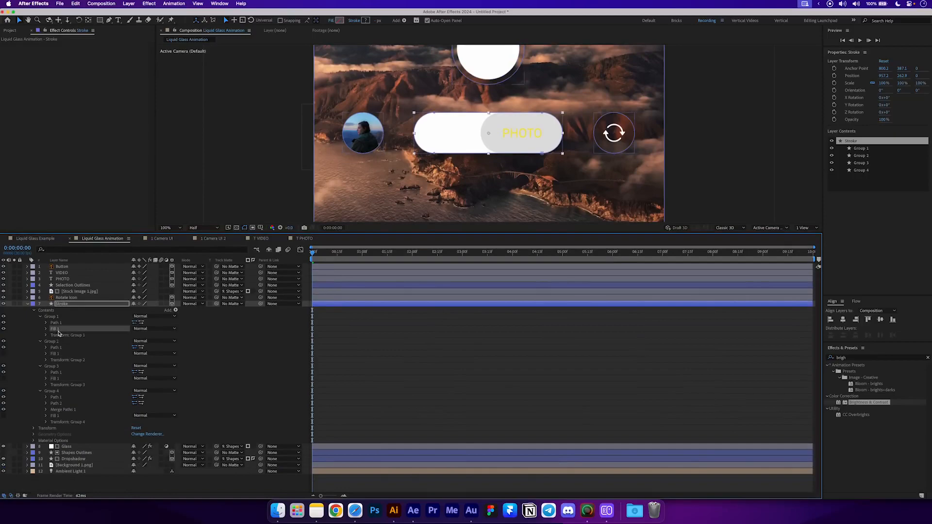
- Add a white 2 px stroke to the Stroke layer and place it below Group 4 at the root of the contents
left_click(175, 311)
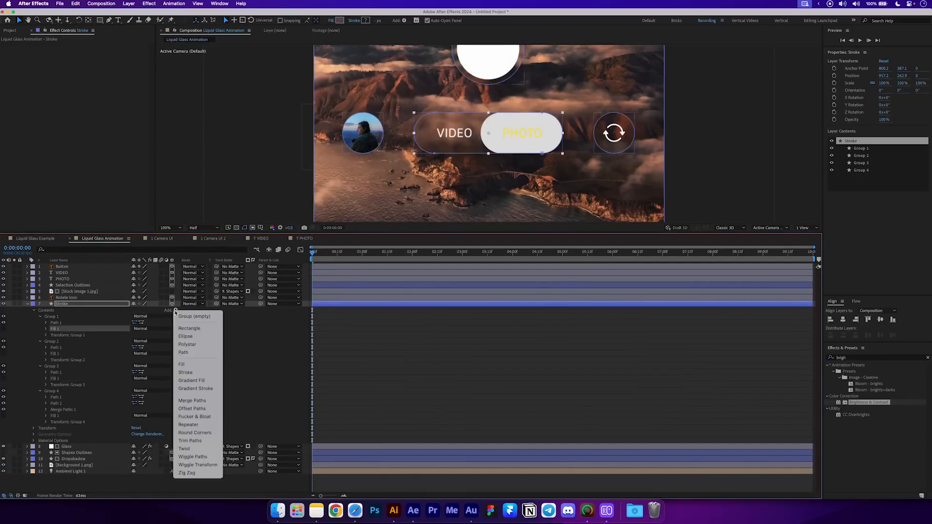
left_click(194, 372)
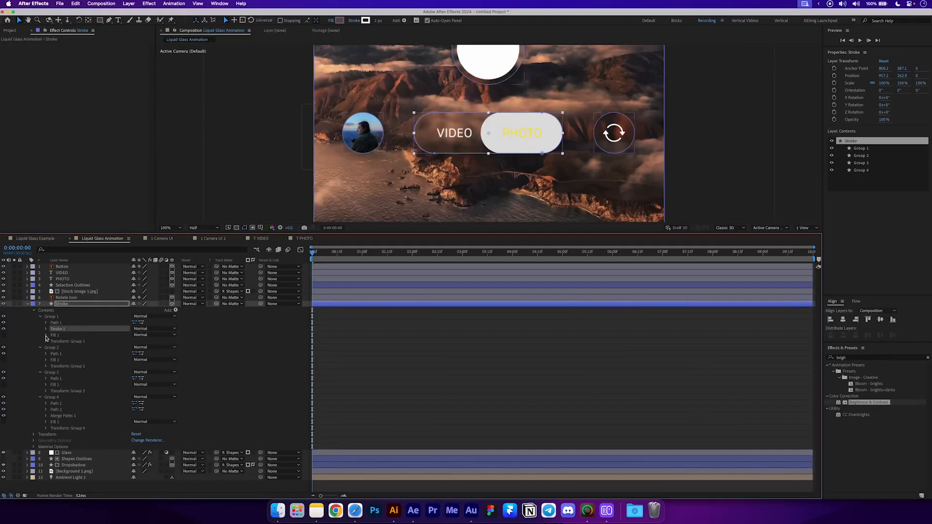
mouse_move(55, 331)
left_mouse_down()
mouse_move(62, 439)
mouse_move(56, 396)
mouse_move(53, 403)
left_mouse_up()
left_click(40, 397)
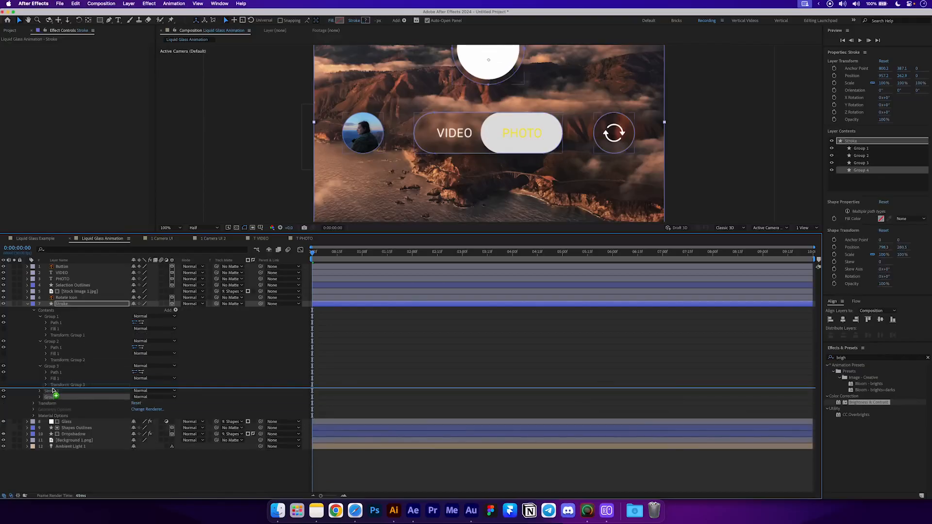
left_click(41, 397)
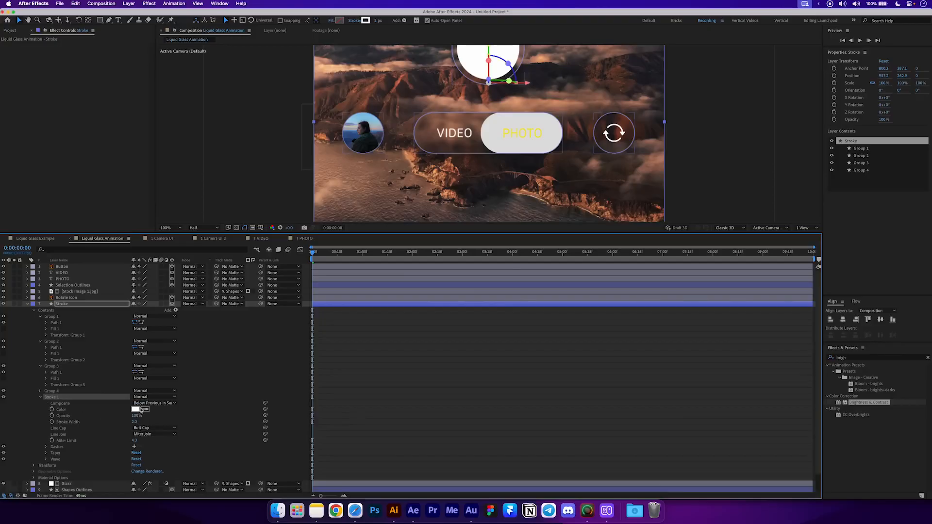
- Set the Stroke layer's blending mode to Overlay and its opacity to 50%
left_click(190, 304)
left_click(201, 309)
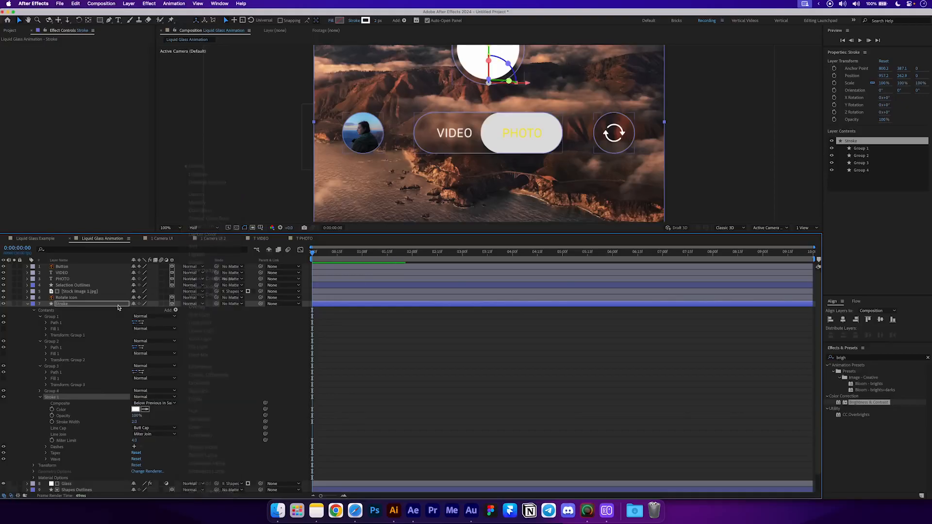
left_click(109, 306)
left_click(137, 310)
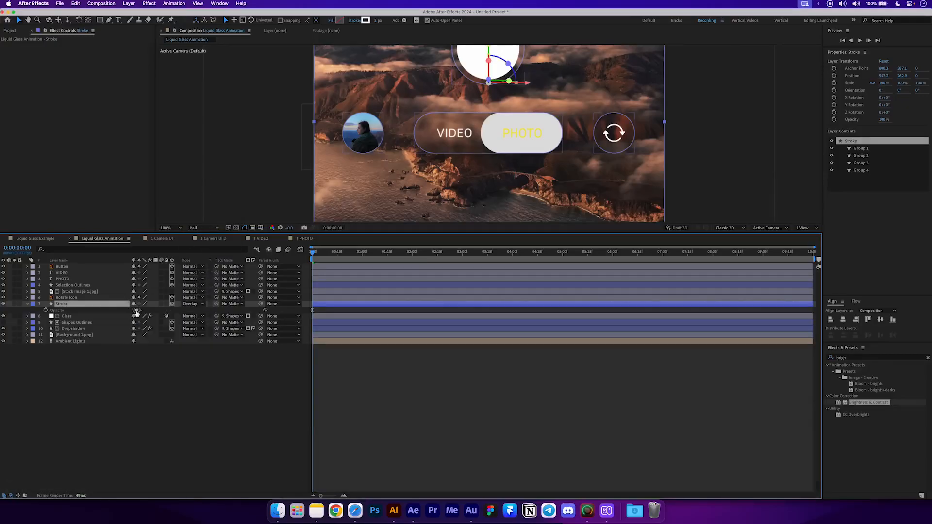
type("50")
key("Return")
left_click(262, 399)
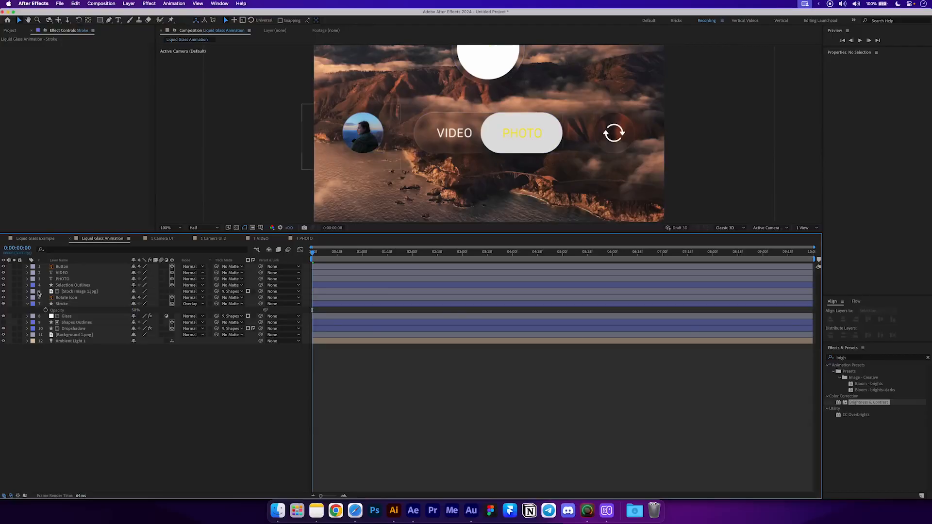
- Set the label color of the Stroke, Glass, Shapes Outlines and Dropshadow layers to Peach
left_click(27, 304)
left_click(73, 323, "shift")
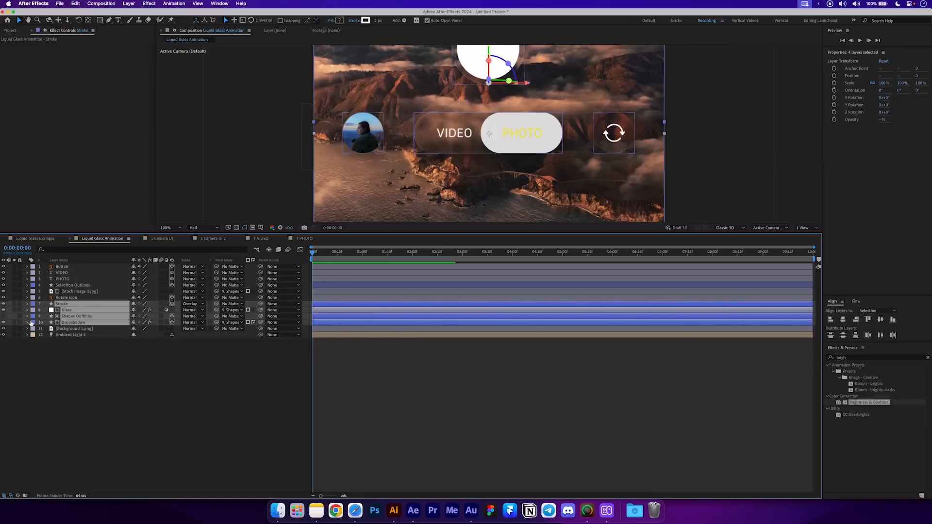
left_click(31, 323)
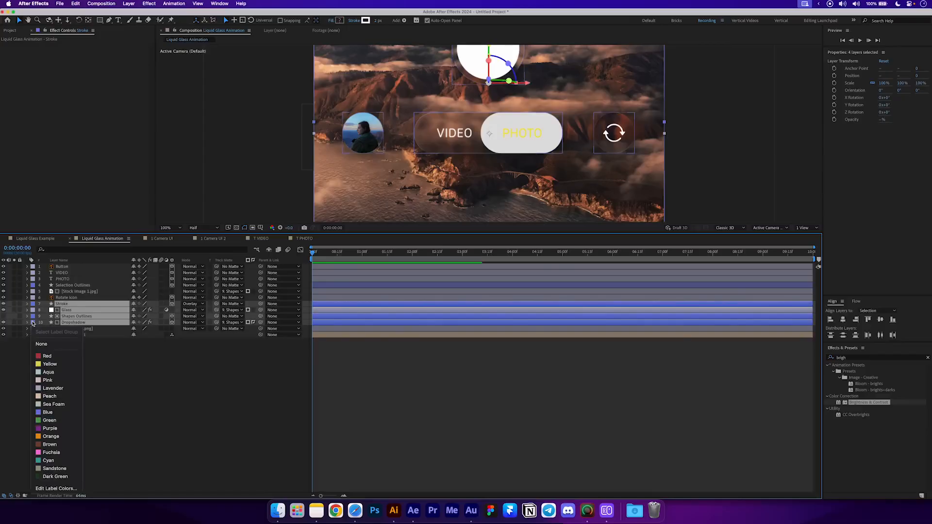
left_click(52, 396)
- Reselect the layers from Dropshadow to Stroke and open their label color choices
left_click(71, 322)
left_click(68, 304, "shift")
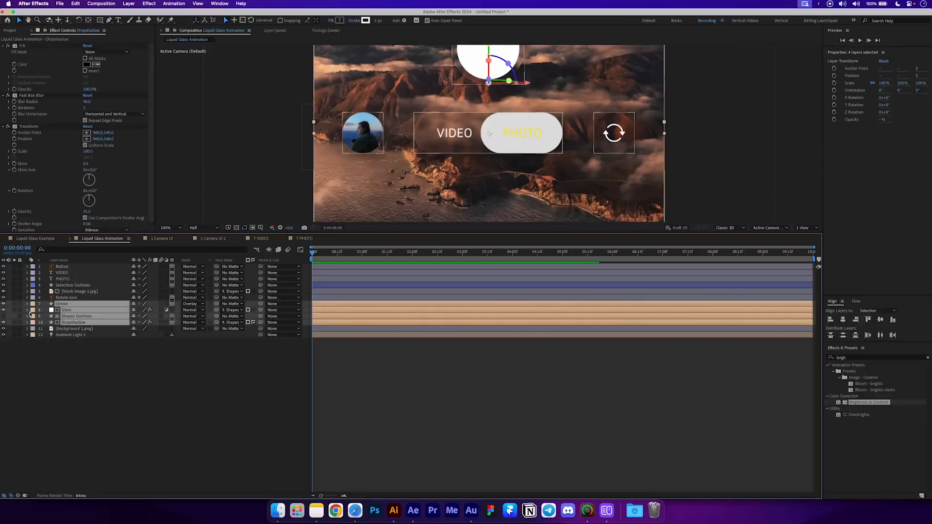
left_click(33, 311)
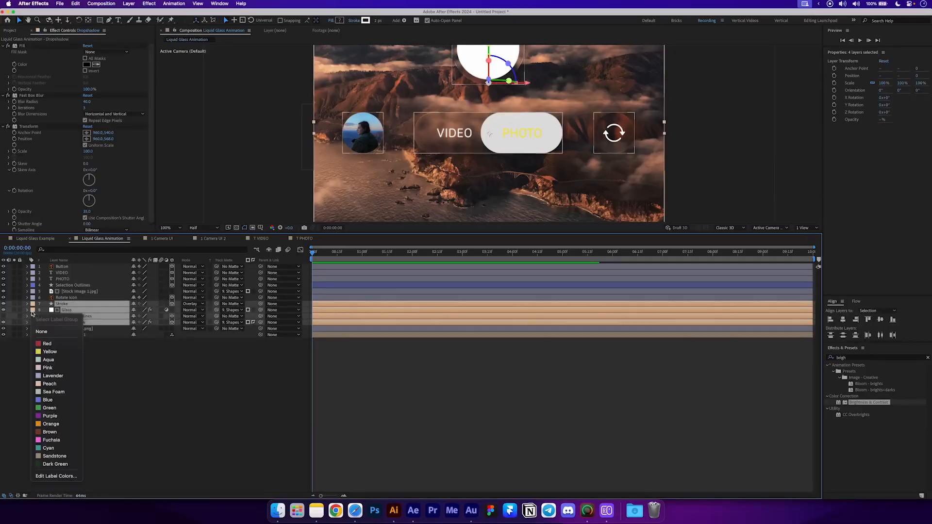
- Set the label color of the Stroke, Glass, Shapes Outlines and Dropshadow layers to Purple
left_click(49, 416)
left_click(130, 385)
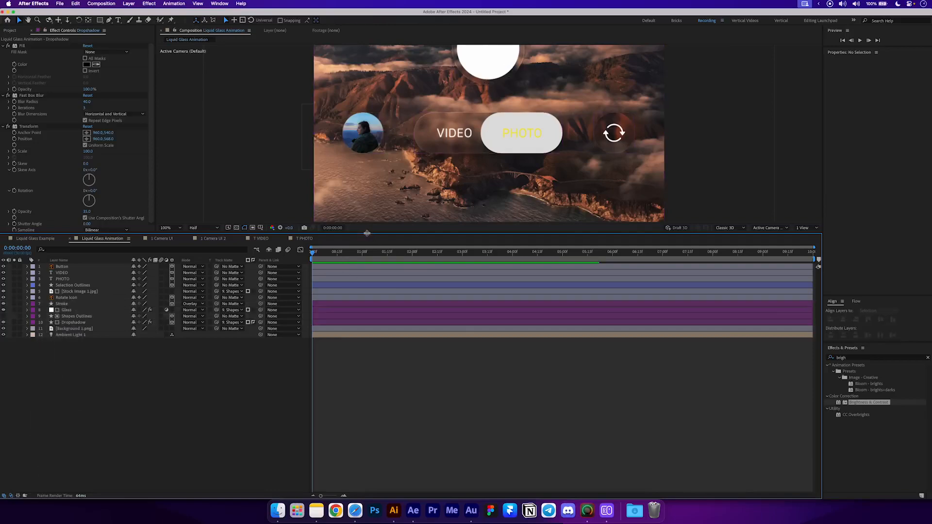
left_click_drag(370, 239, 366, 291)
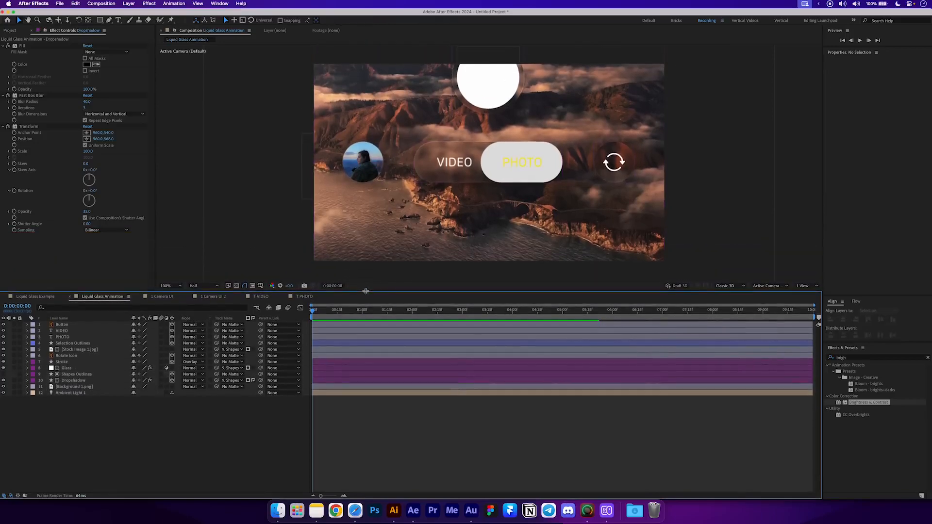
- Expand the contents of the Shapes Outlines layer and go through Groups 1 to 4 to identify which shape each one is
left_click(64, 362)
left_click(80, 381, "super")
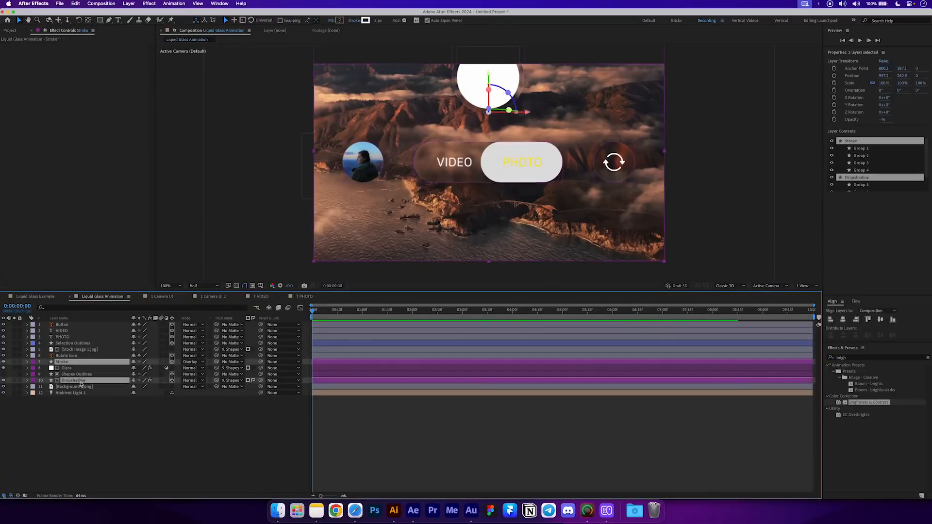
left_click(76, 374)
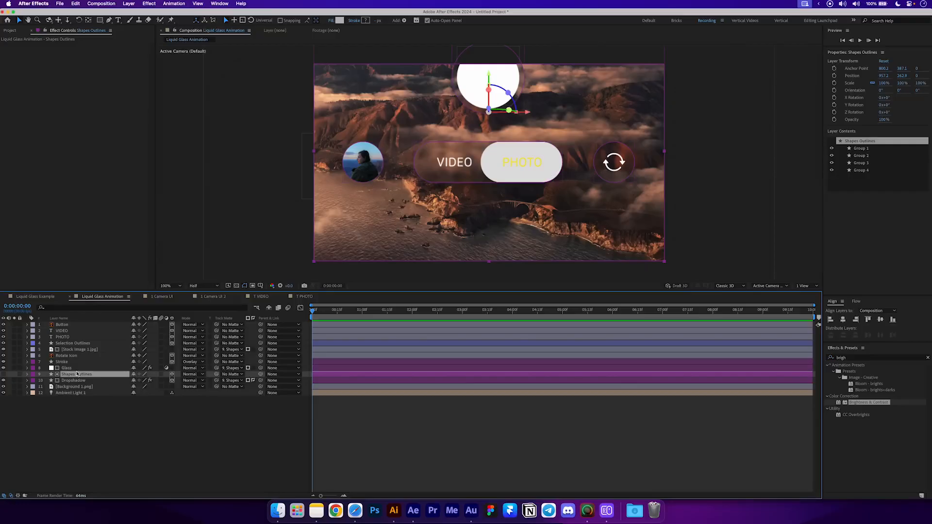
left_click(27, 376)
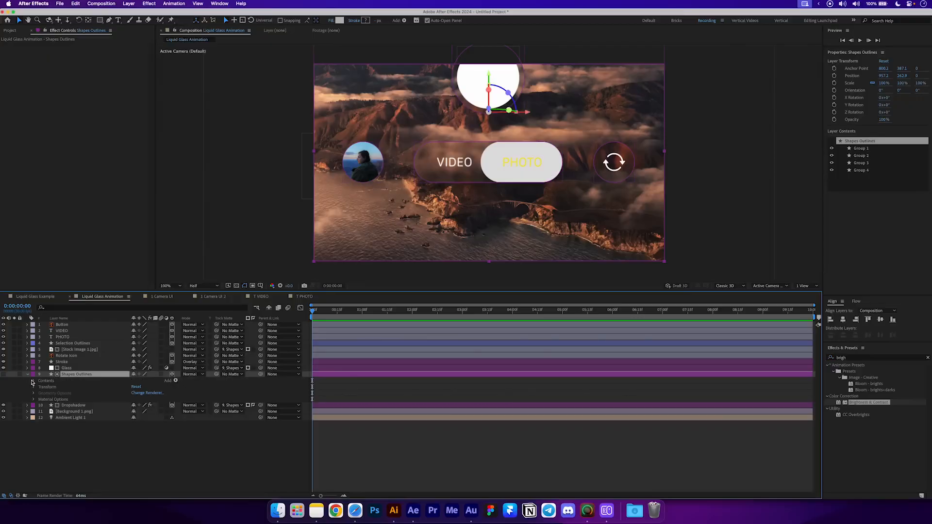
left_click(33, 381)
left_click(50, 387)
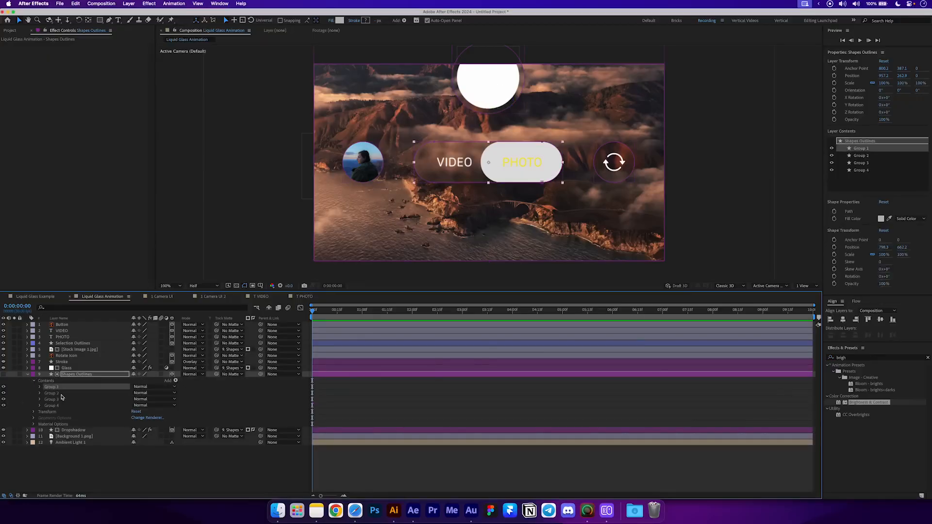
left_click(60, 394)
left_click(60, 399)
left_click(59, 406)
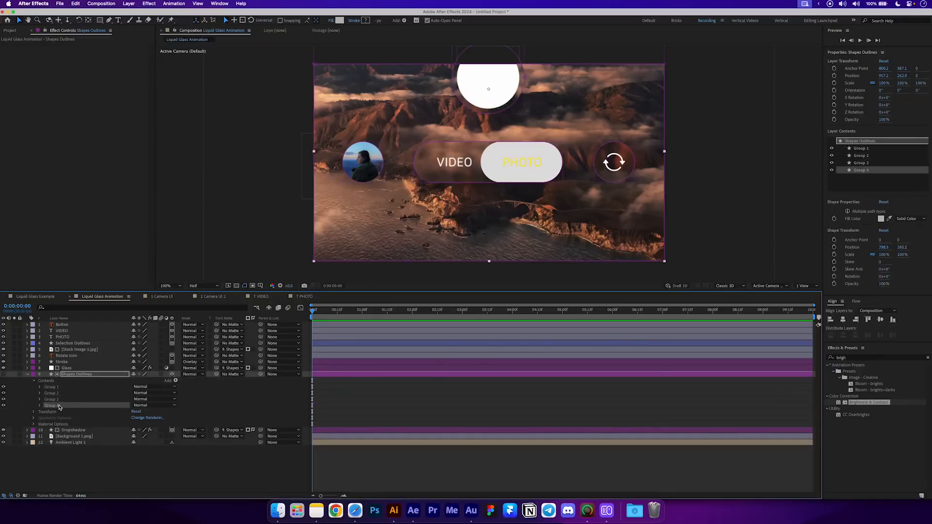
left_click(57, 387)
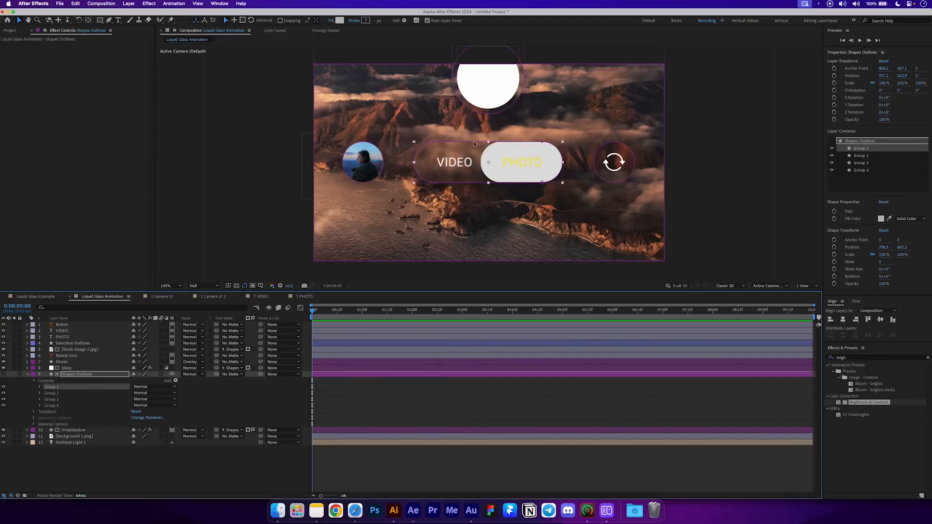
- Reveal the Path property of Group 1 in the Shapes Outlines layer
left_click(40, 387)
left_click(55, 393)
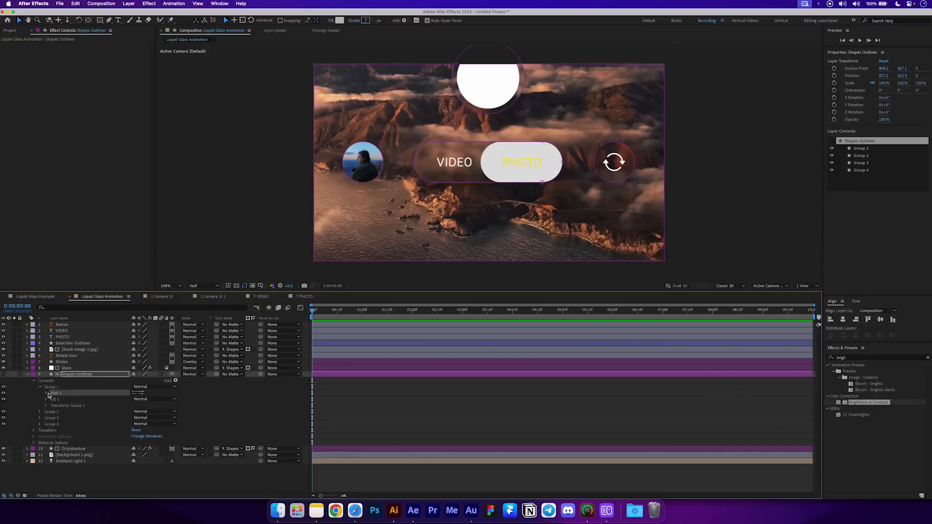
left_click(46, 394)
left_click(83, 401)
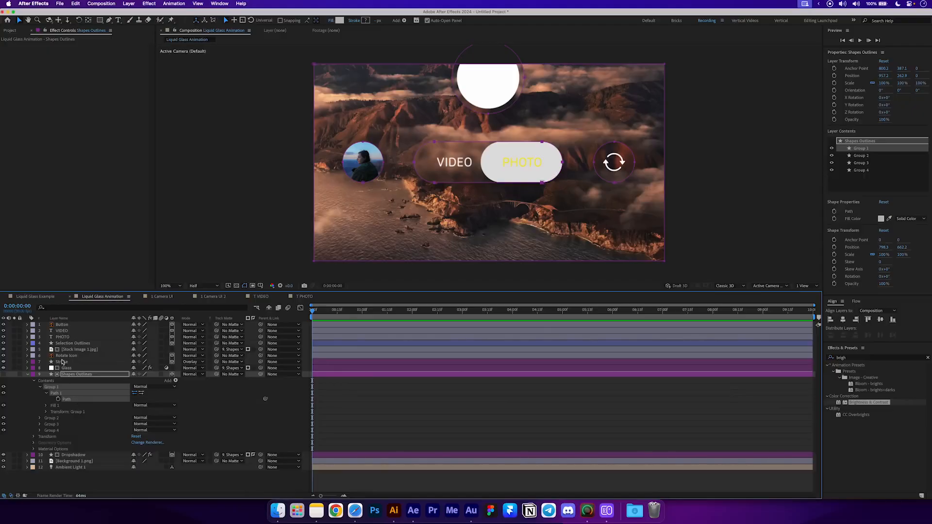
- Link the Path of Group 1 in the Stroke layer to the Path of Group 1 in Shapes Outlines
left_click_drag(114, 291, 106, 200)
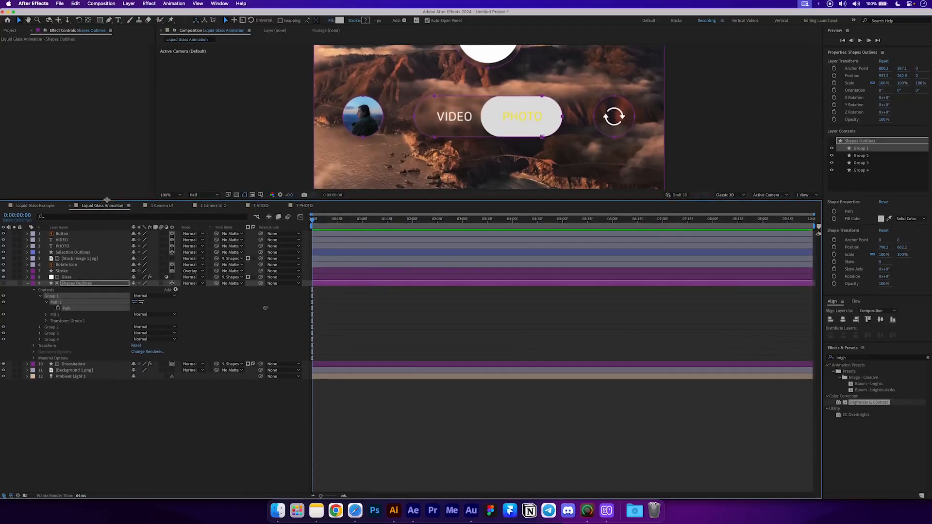
left_click(27, 271)
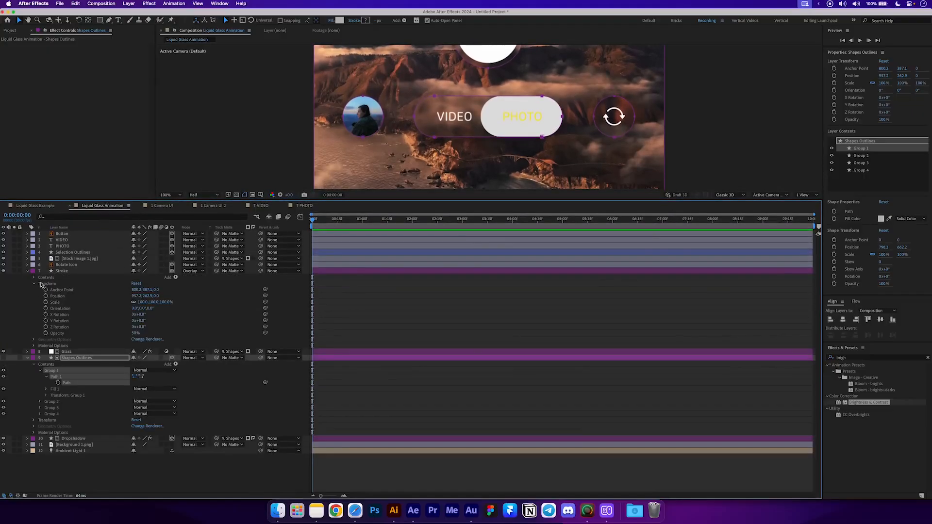
left_click(41, 286)
left_click(34, 277)
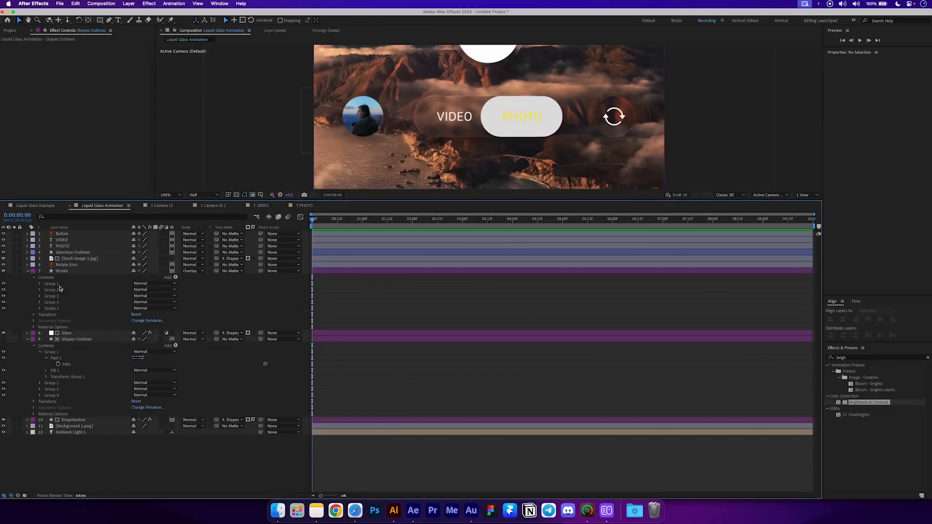
left_click(55, 285)
left_click(39, 284)
left_click(46, 290)
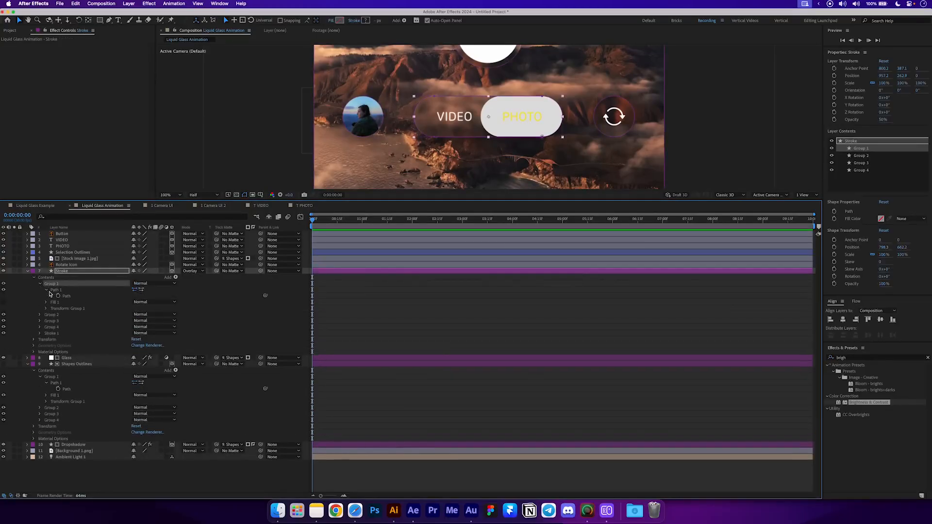
left_click(69, 296)
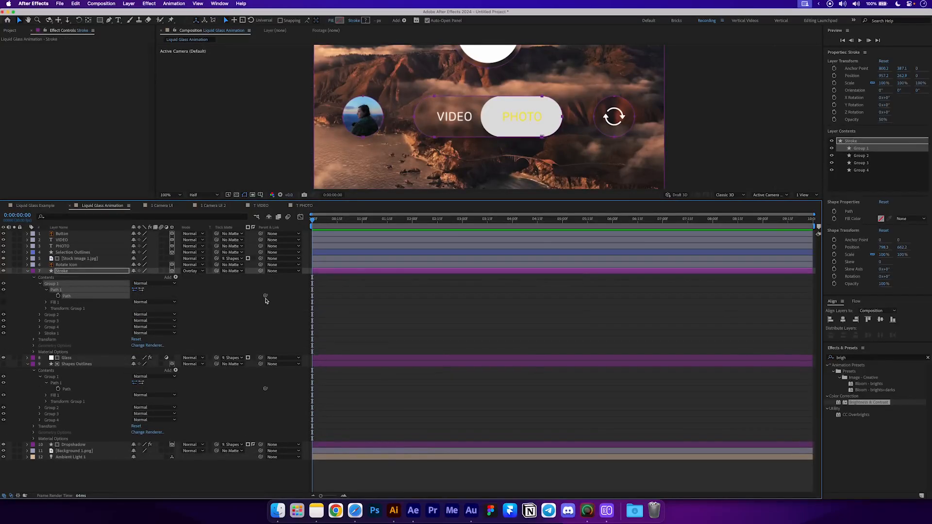
left_click_drag(266, 296, 76, 388)
- Link the Path of Group 1 in the Dropshadow layer to the Path of Group 1 in Shapes Outlines
left_click(28, 445)
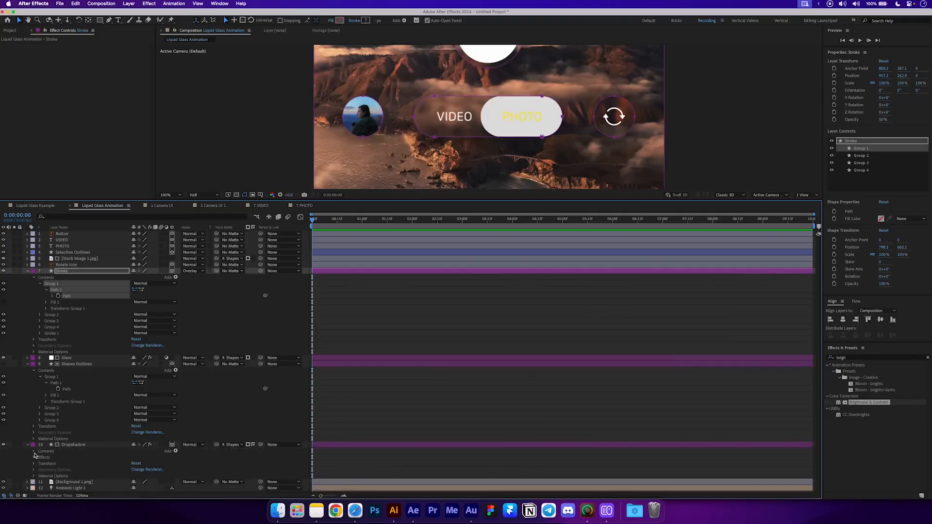
left_click(34, 451)
scroll(39, 452, "down", 1)
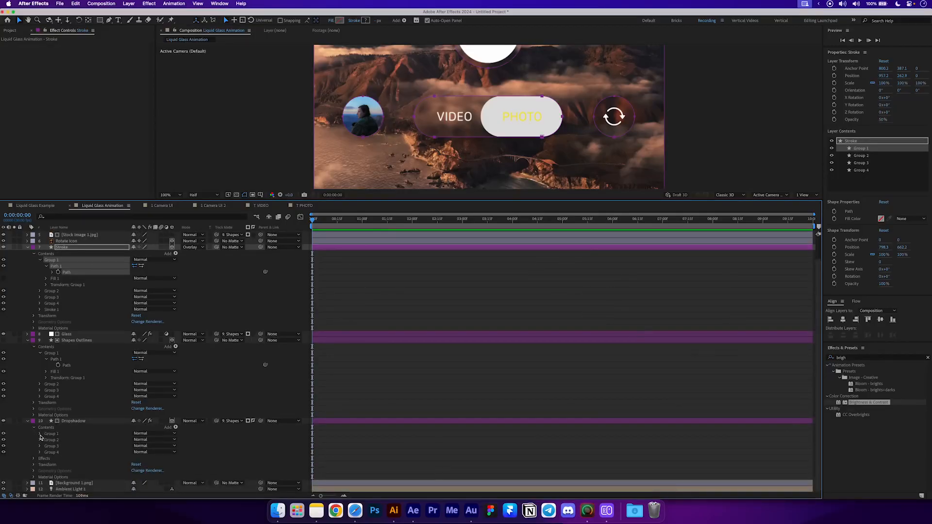
left_click(40, 434)
left_click(46, 440)
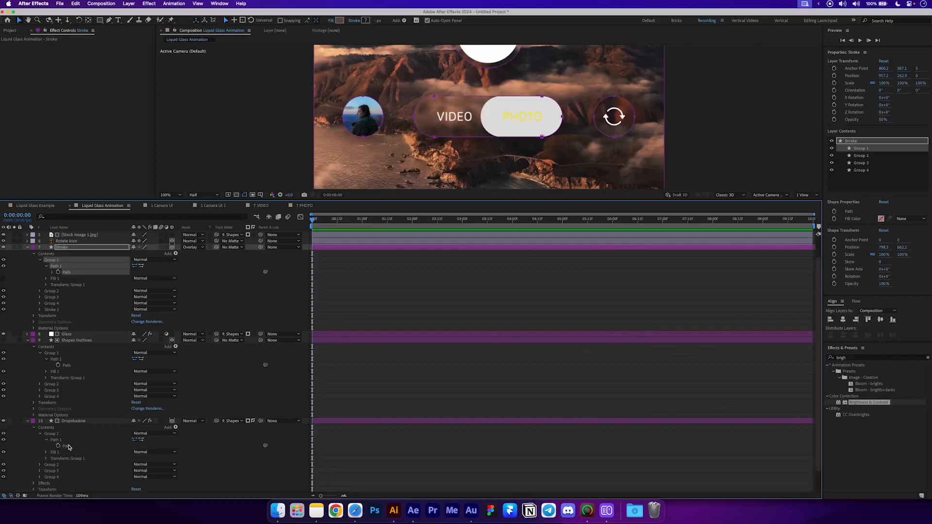
left_click(67, 446)
left_click_drag(265, 446, 66, 365)
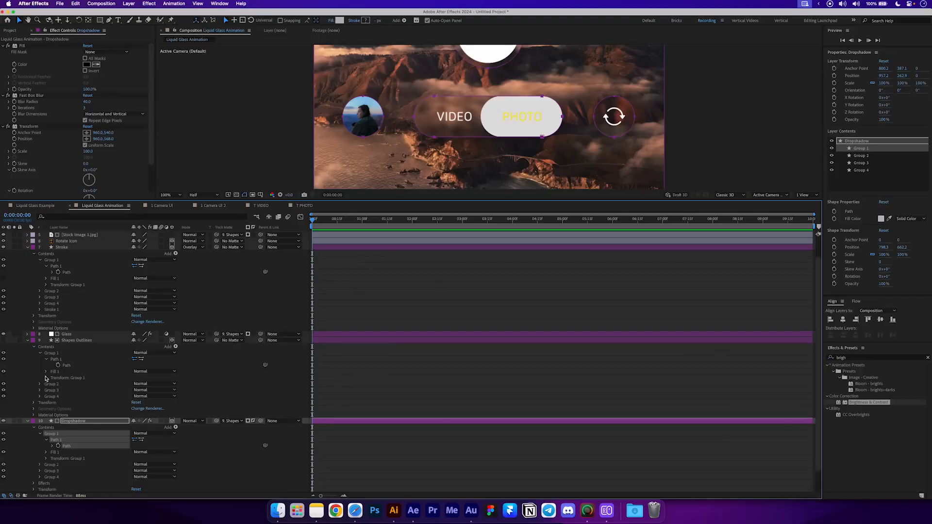
- Collapse the Group 1 properties in all three shape layers and reveal the Transform properties of Group 2 in Shapes Outlines
left_click(40, 353)
left_click(41, 408)
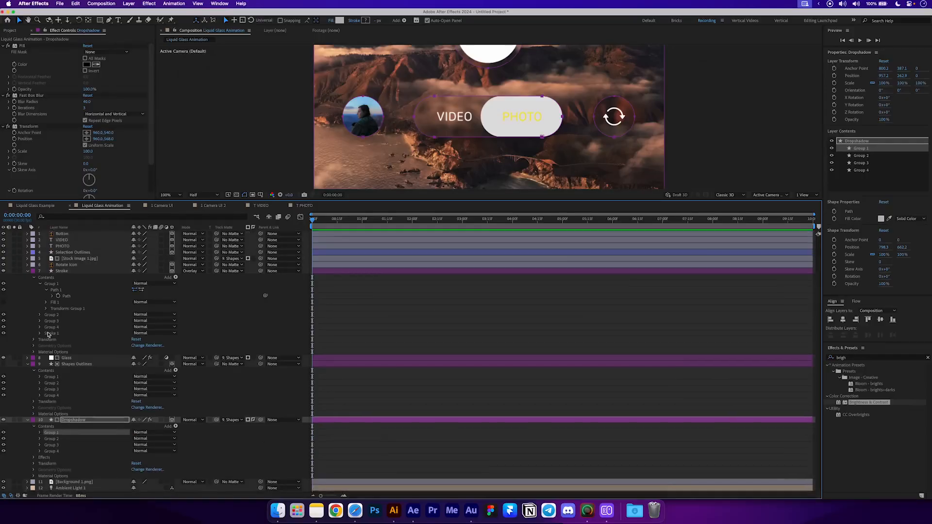
left_click(41, 285)
left_click(52, 290)
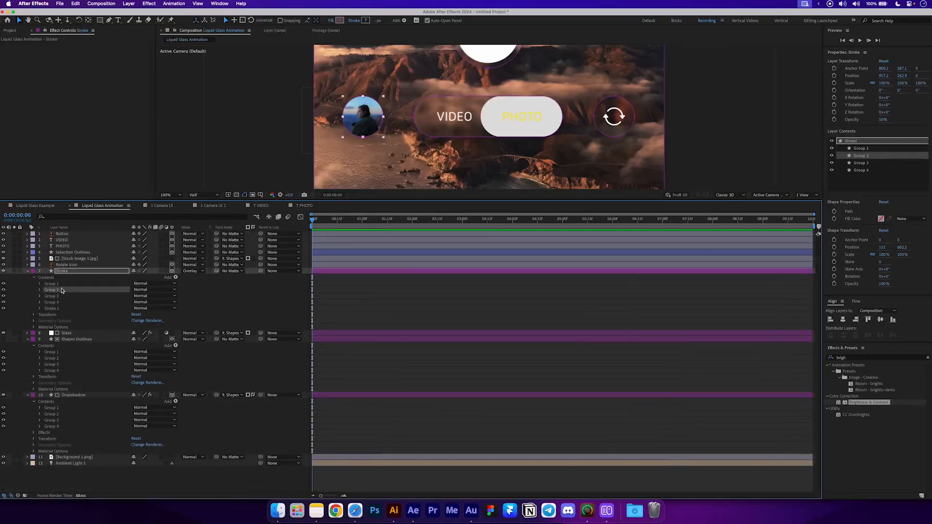
left_click(52, 359)
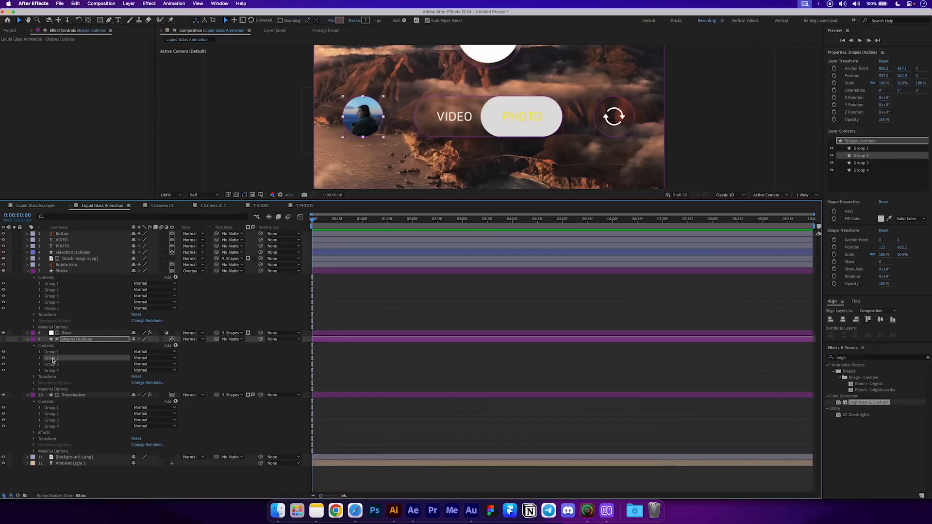
left_click(40, 358)
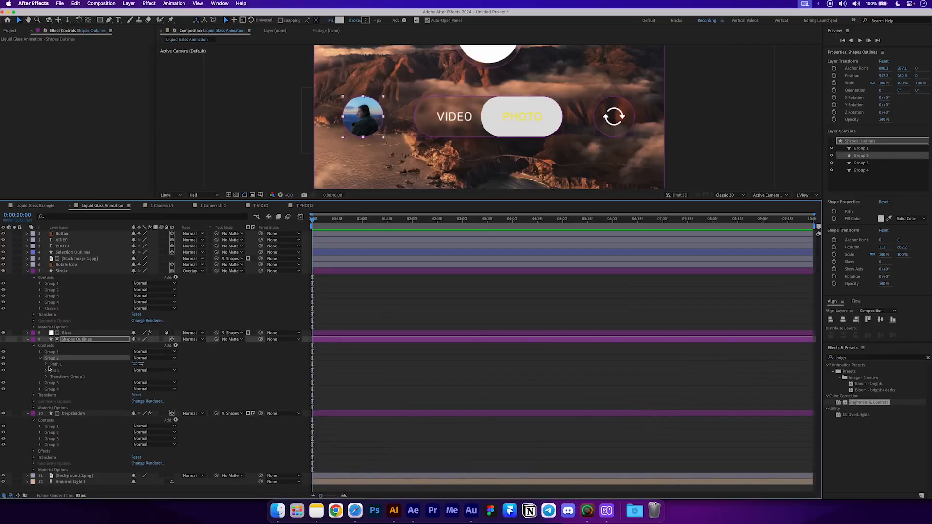
left_click(54, 377)
left_click(46, 377)
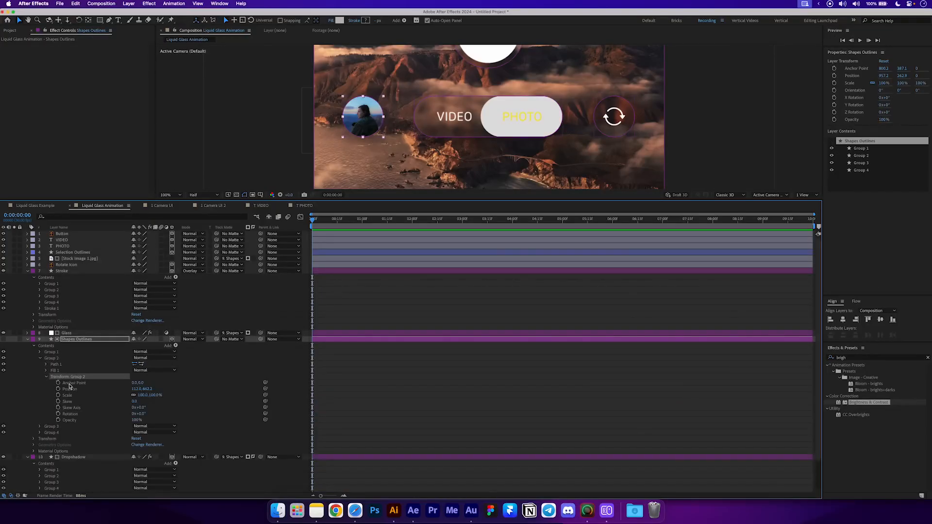
- Try shifting the horizontal position of Group 2 in Shapes Outlines, and undo the change
scroll(89, 391, "down", 2)
left_click(74, 356)
left_click_drag(135, 352, 128, 358)
key("ctrl+z")
scroll(95, 363, "up", 2)
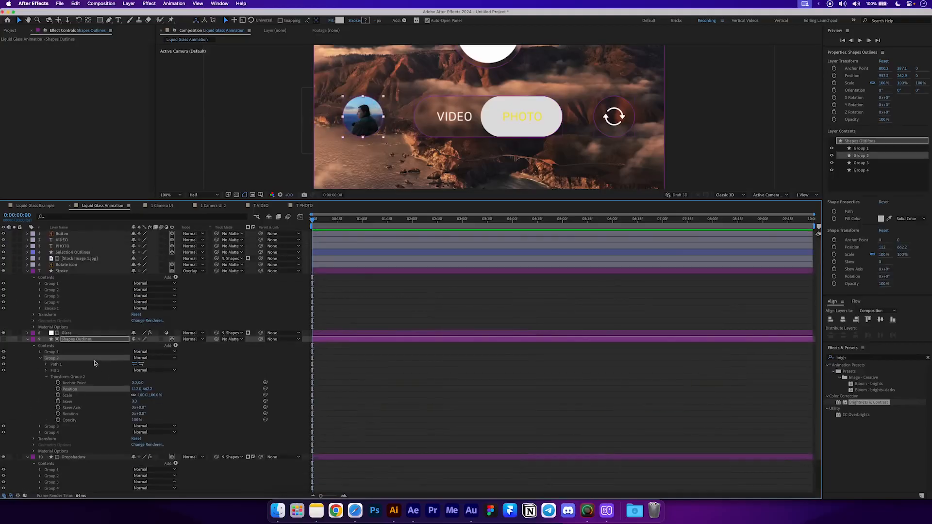
- Link the Position of Group 2 in the Stroke layer to the Position of Group 2 in Shapes Outlines
left_click(40, 290)
scroll(72, 320, "down", 2)
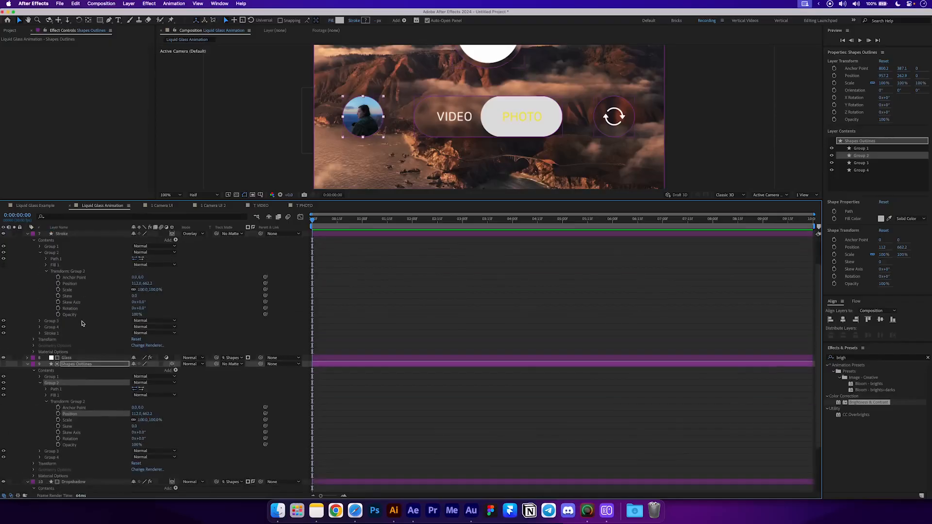
scroll(81, 320, "down", 1)
left_click(118, 272)
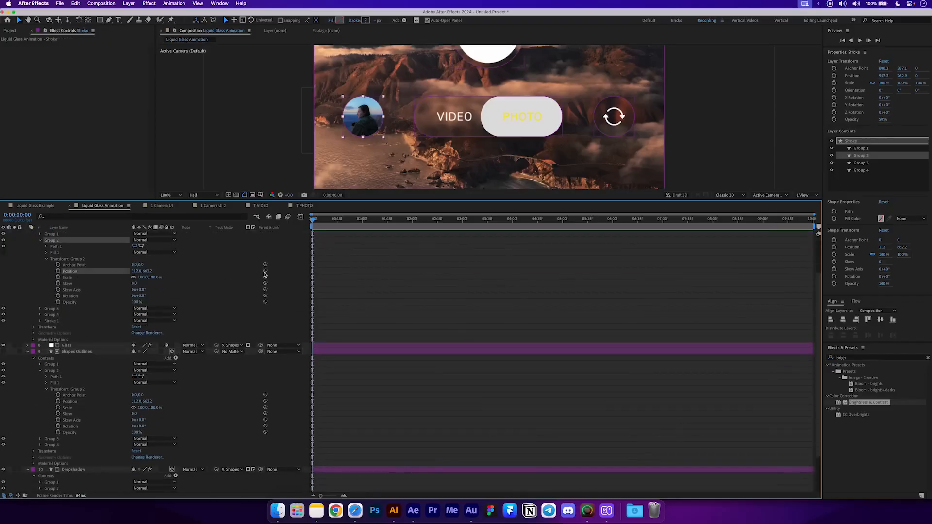
mouse_move(265, 272)
left_mouse_down()
mouse_move(128, 345)
mouse_move(83, 403)
left_mouse_up()
- Link the Position of Group 2 in the Dropshadow layer to the Position of Group 2 in Shapes Outlines
scroll(82, 388, "down", 4)
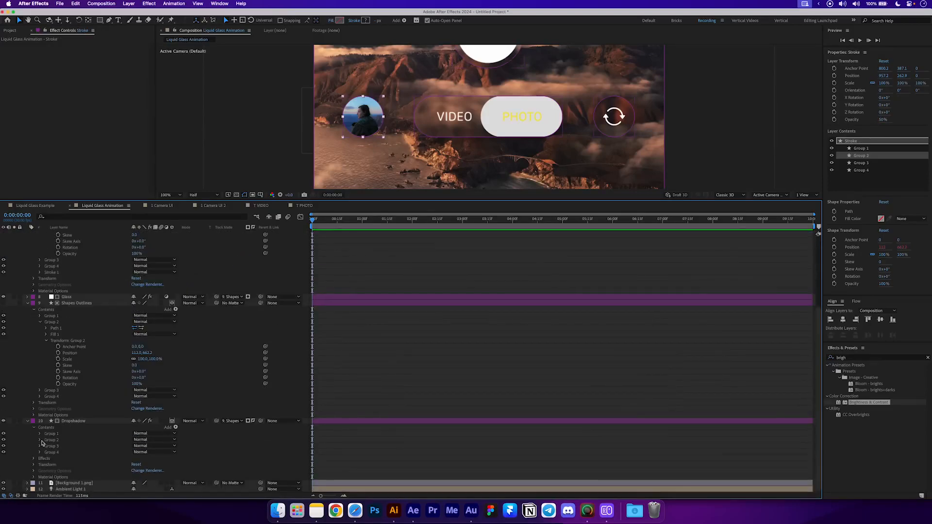
left_click(40, 440)
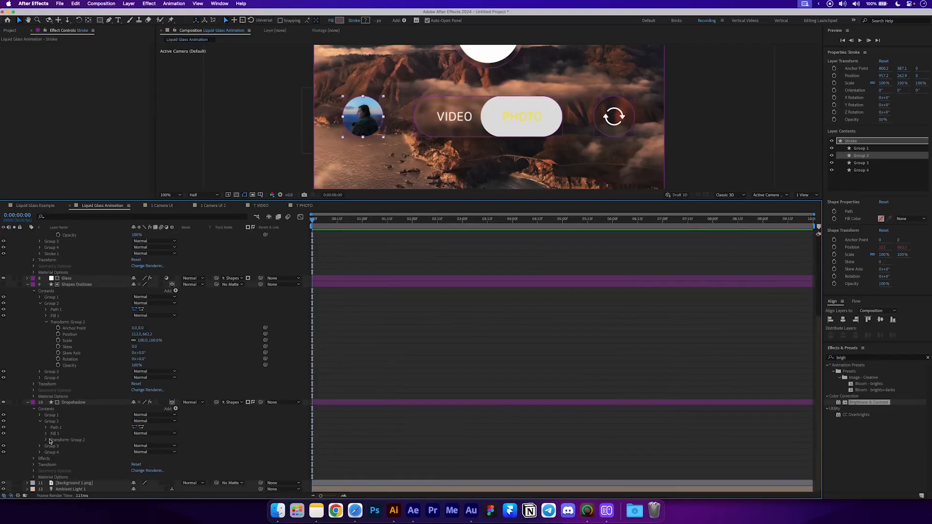
left_click(46, 440)
left_click(77, 410)
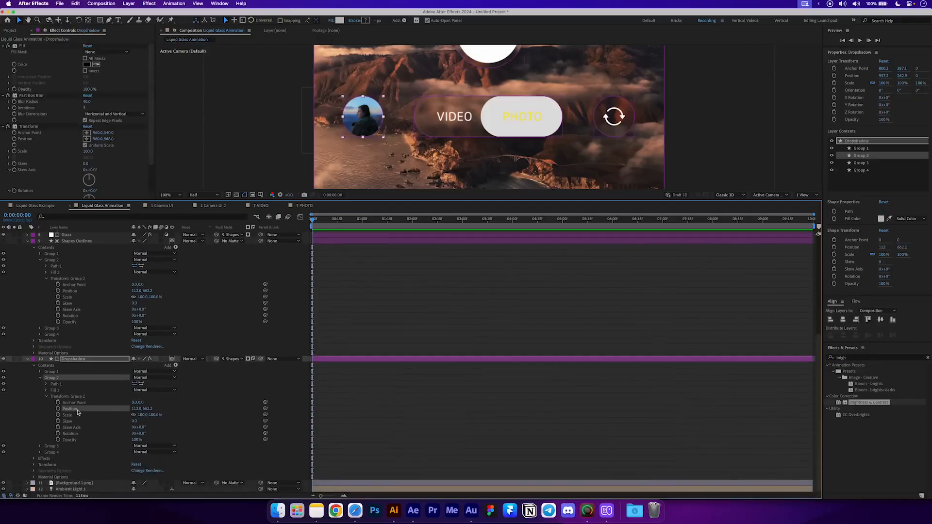
left_click_drag(265, 409, 70, 291)
key("F2")
- Test the linked positions by temporarily shifting Group 2 of Shapes Outlines horizontally
scroll(85, 296, "up", 3)
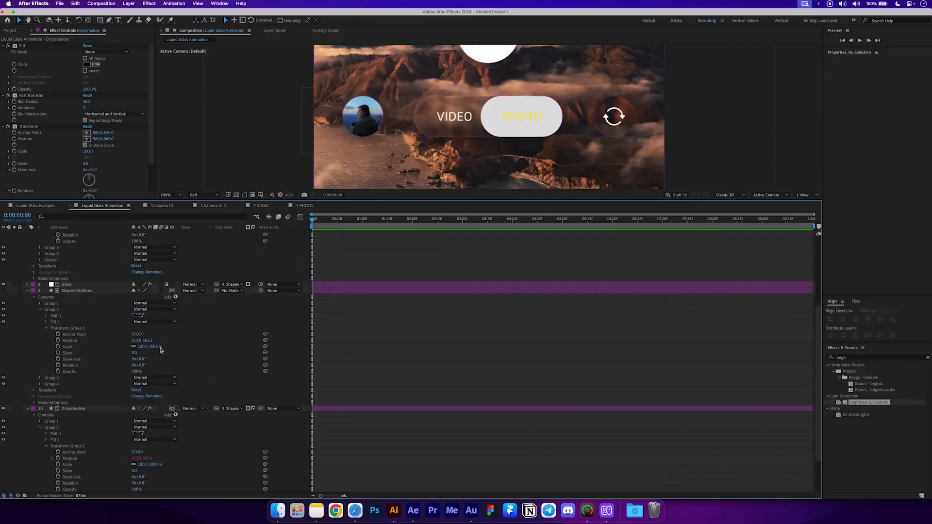
mouse_move(135, 341)
left_mouse_down()
mouse_move(115, 341)
mouse_move(141, 341)
left_mouse_up()
left_click(199, 354)
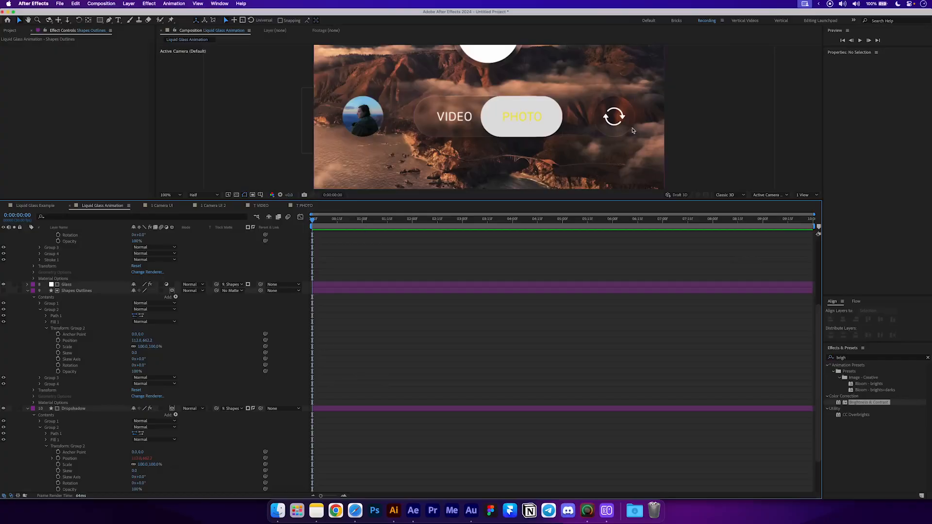
- Collapse the Group 2 properties in the Shapes Outlines, Stroke and Dropshadow layers
left_click(41, 309)
scroll(44, 327, "up", 5)
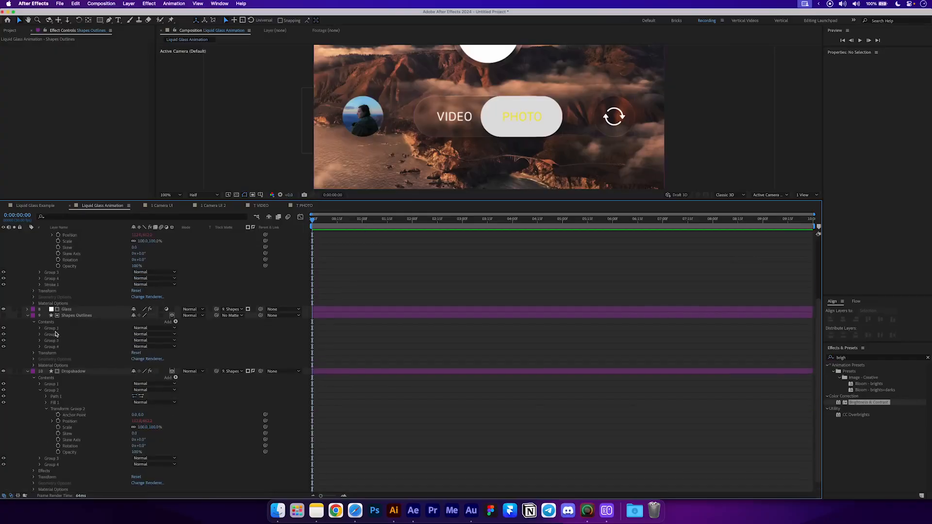
left_click(40, 273)
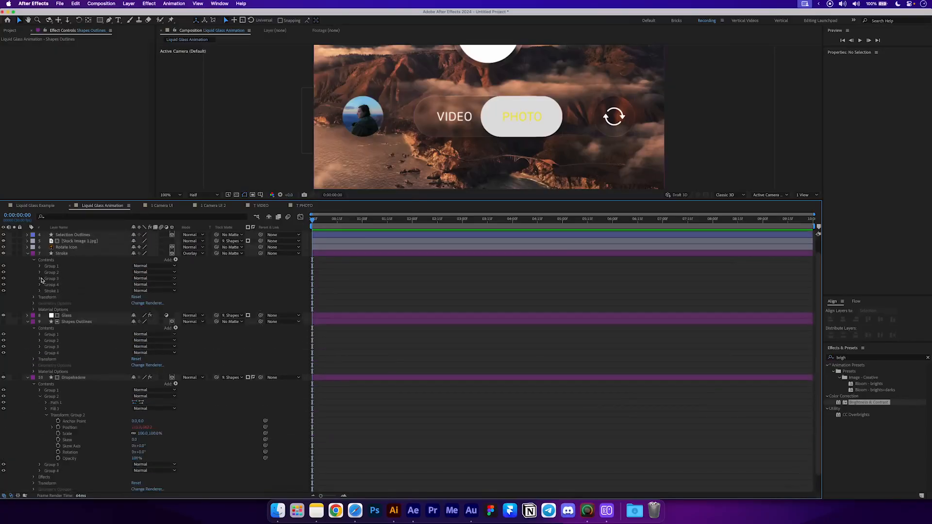
scroll(42, 398, "up", 1)
- Reveal the transform properties of Group 3 in Shapes Outlines and select its Position
left_click(42, 365)
left_click(40, 364)
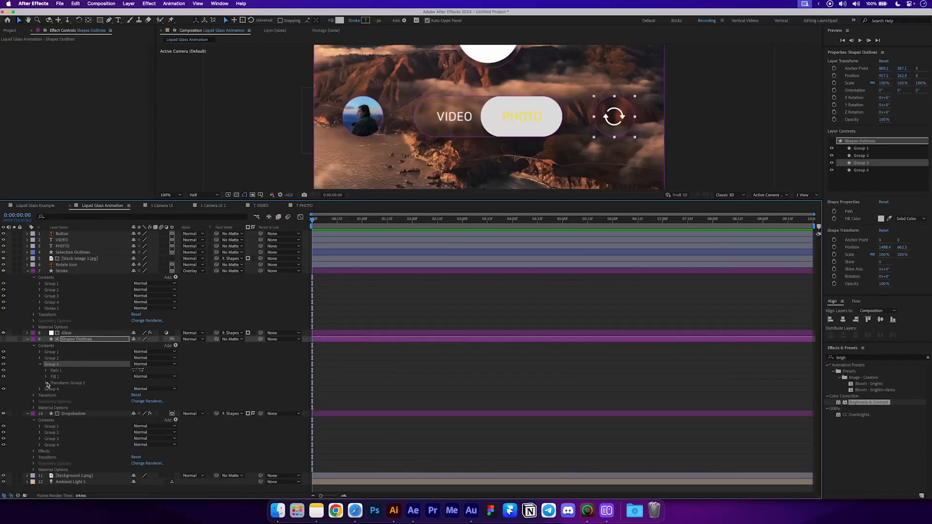
left_click(46, 383)
scroll(77, 398, "down", 2)
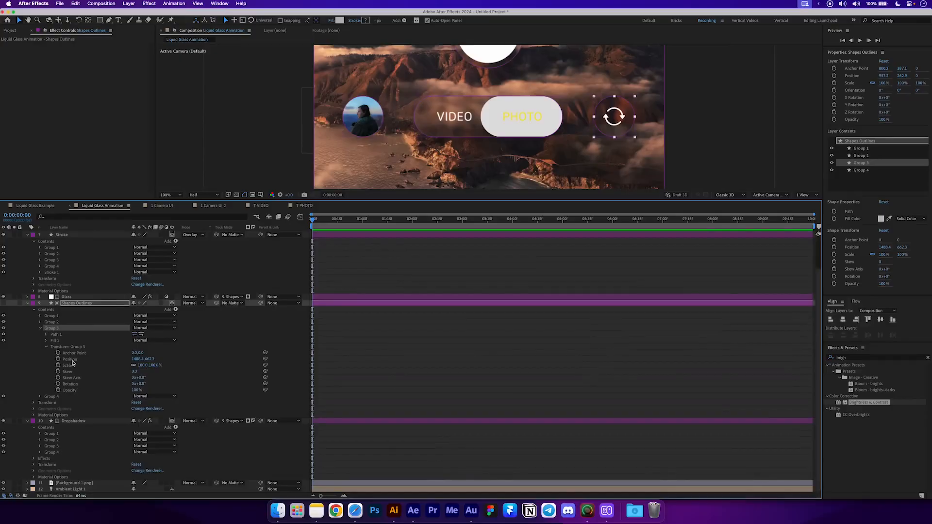
left_click(70, 360)
scroll(77, 365, "up", 2)
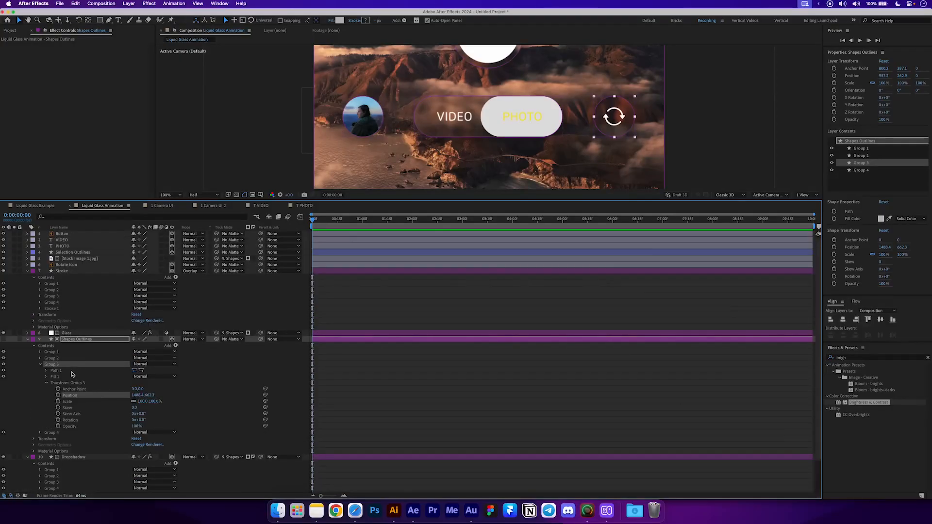
- Link the Position of Group 3 in the Stroke layer to the Position of Group 3 in Shapes Outlines
left_click(40, 296)
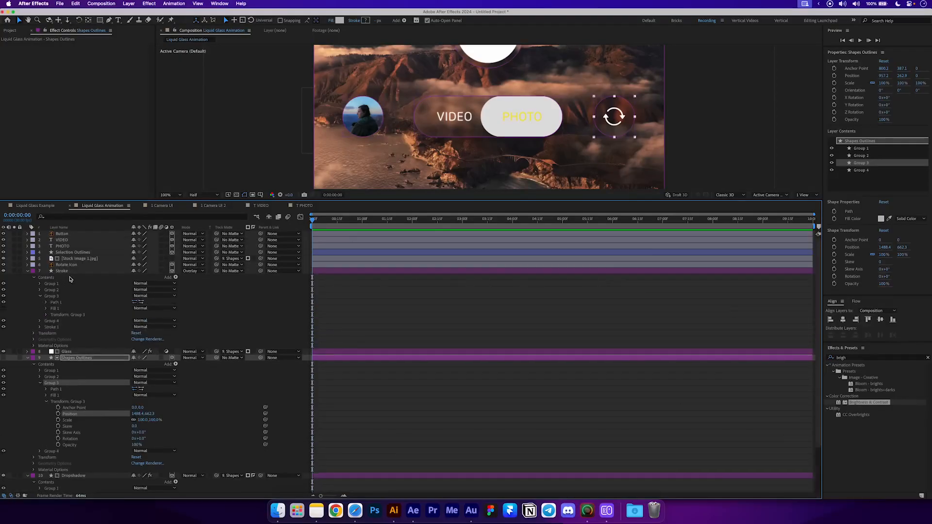
left_click(46, 316)
scroll(48, 313, "down", 4)
left_click(73, 254)
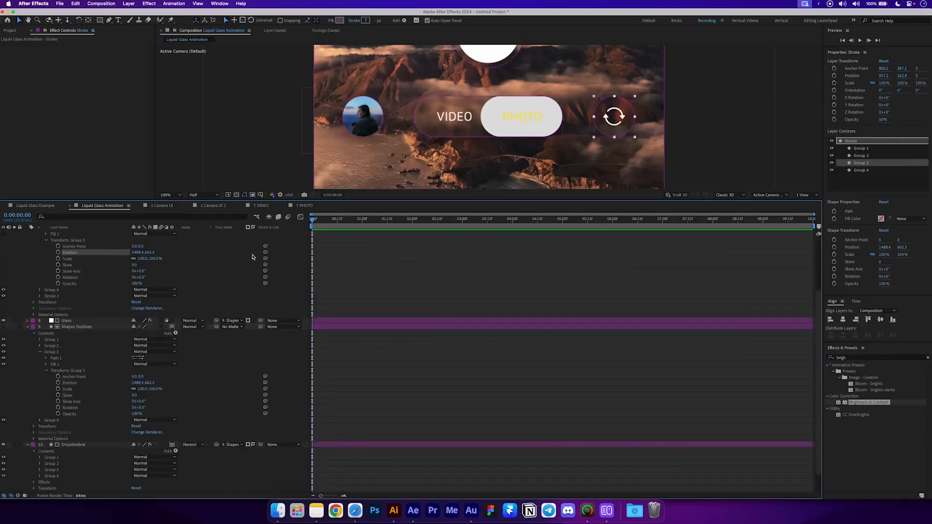
left_click_drag(265, 252, 71, 383)
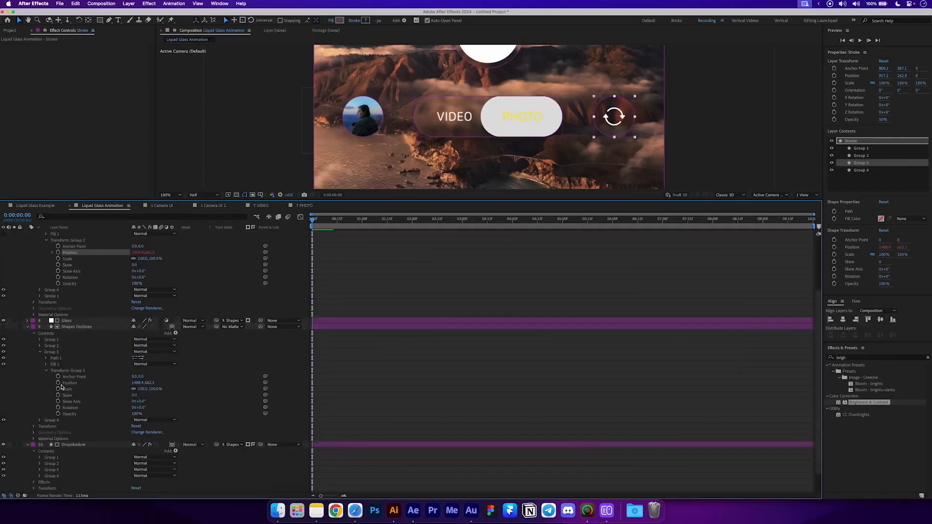
- Link the Position of Group 3 in the Dropshadow layer to Group 3's Position in Shapes Outlines, and collapse the layer contents
scroll(81, 385, "down", 1)
left_click(40, 446)
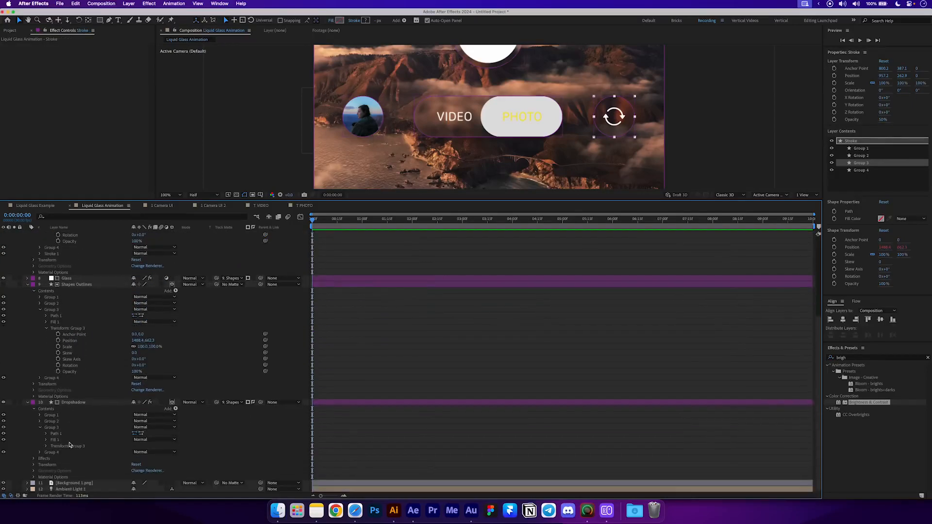
left_click(46, 446)
scroll(47, 448, "down", 2)
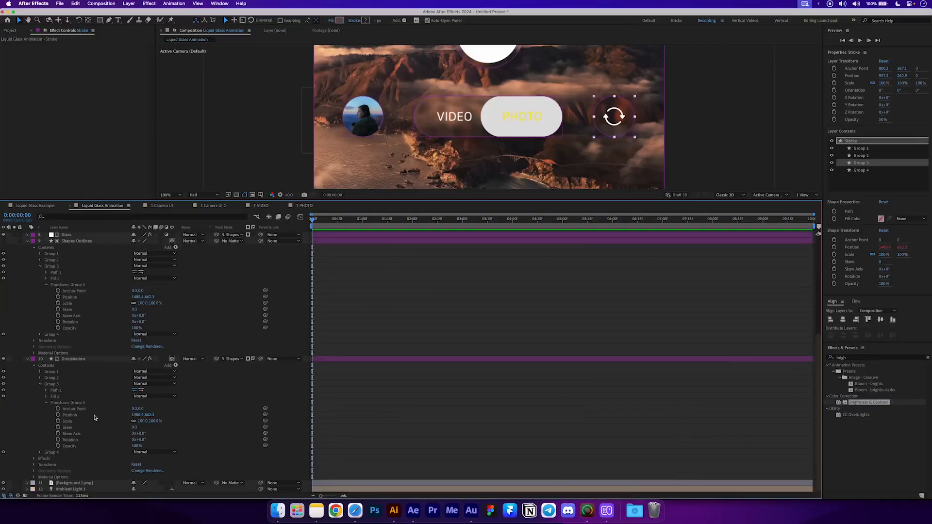
left_click(96, 416)
left_click_drag(265, 415, 84, 300)
scroll(36, 380, "up", 3)
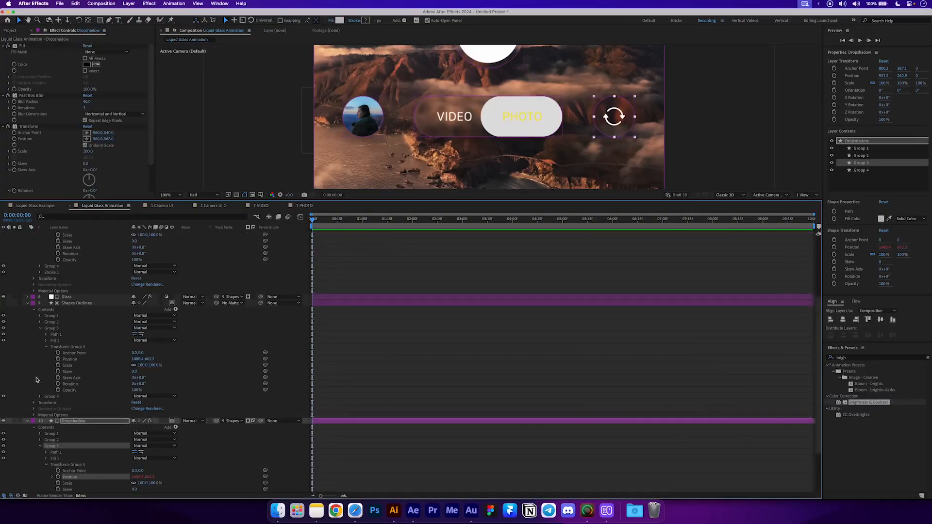
left_click(33, 428)
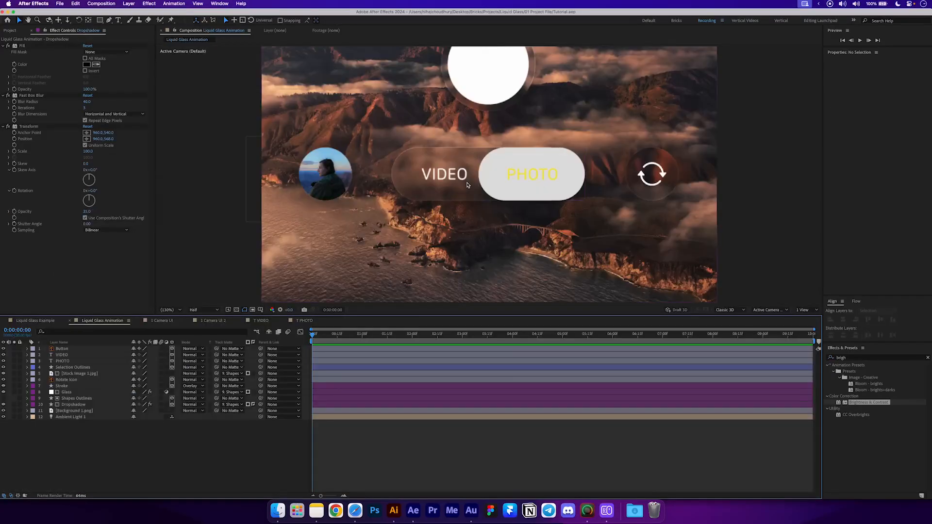
- Set a Path keyframe for Group 1 of Shapes Outlines at 0:00:00:05
scroll(322, 388, "up", 5)
left_click_drag(370, 495, 361, 495)
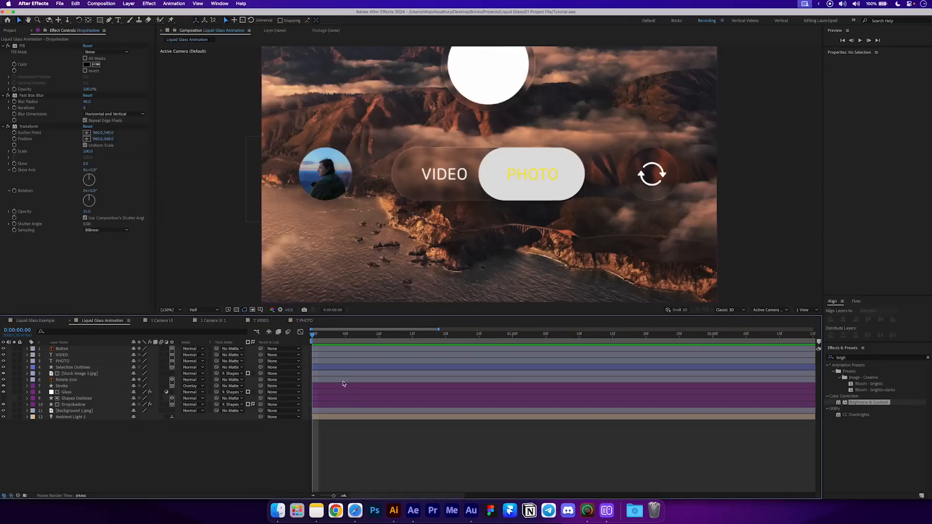
left_click_drag(316, 336, 346, 339)
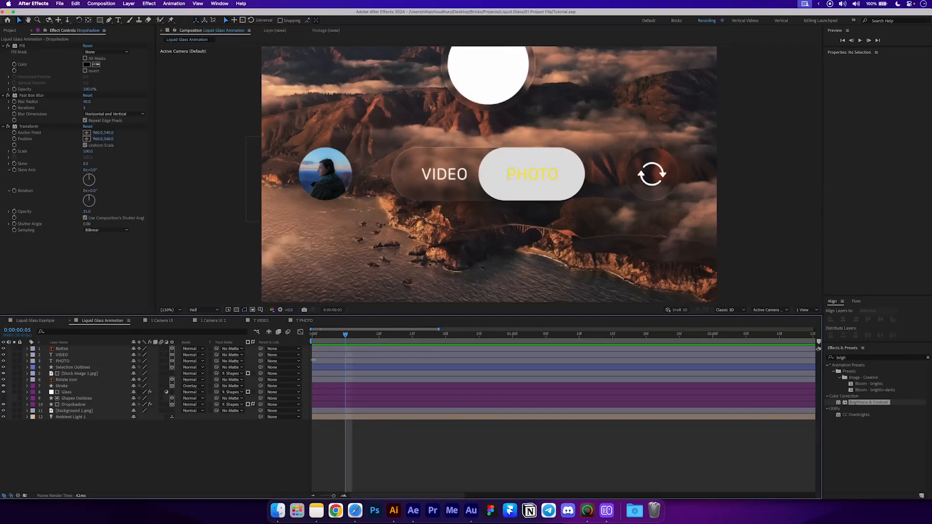
left_click(80, 399)
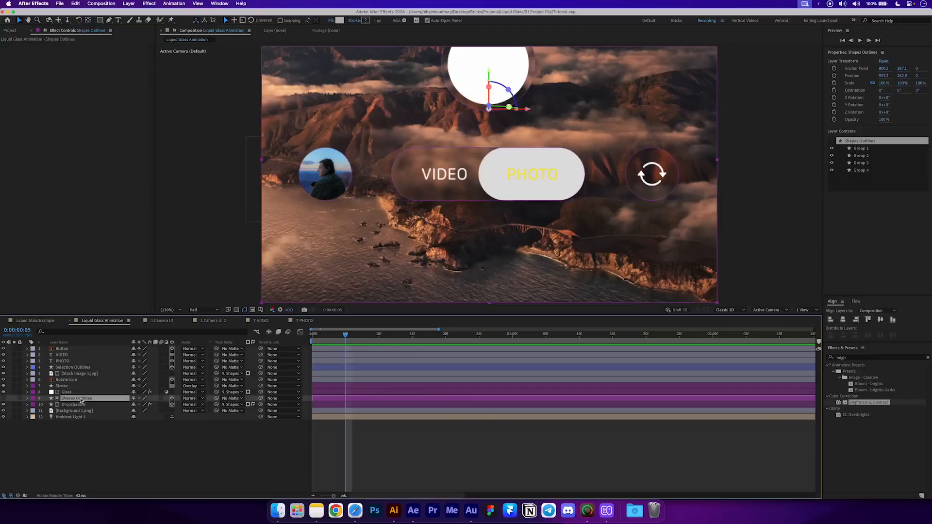
left_click(27, 398)
left_click(33, 406)
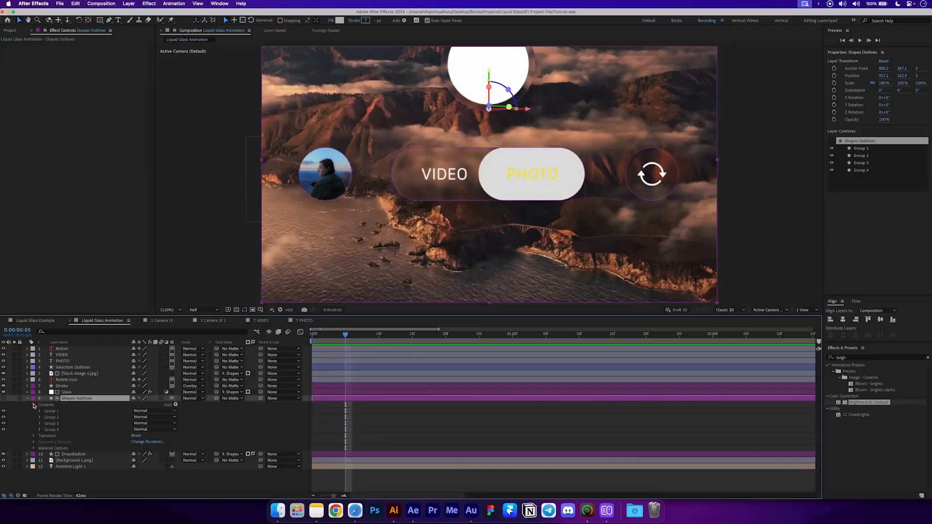
left_click(51, 411)
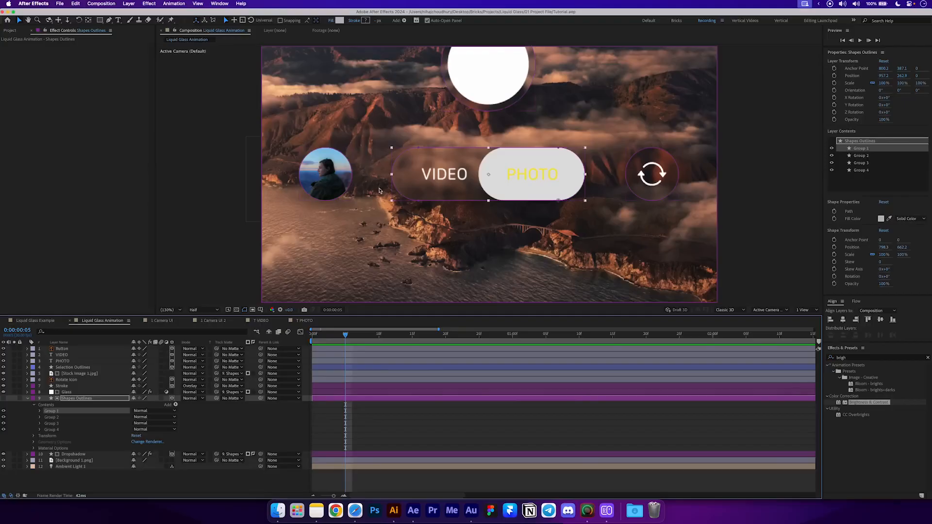
left_click(40, 411)
left_click(46, 417)
left_click(58, 423)
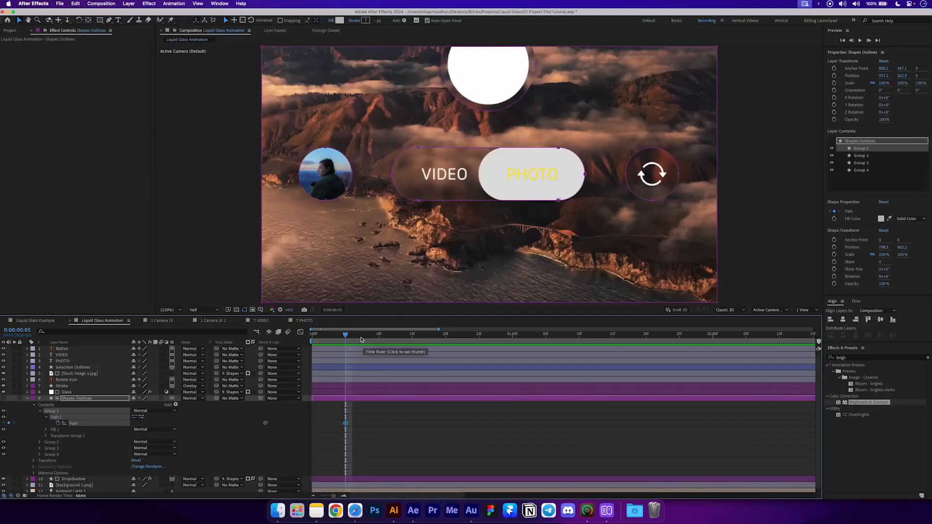
- At 0:00:01:00, stretch the right end of Group 1's path to the outer right edge of the rotate icon's circle
left_click_drag(361, 348, 514, 356)
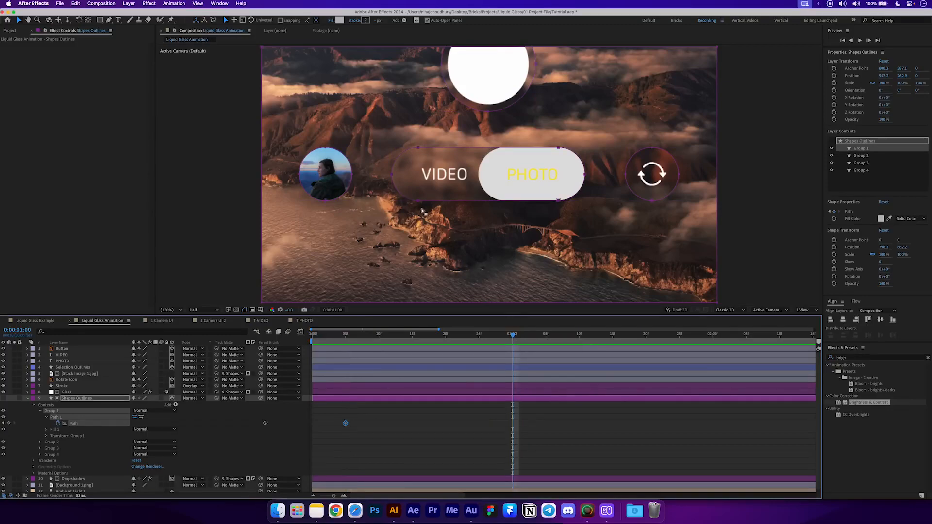
key("period")
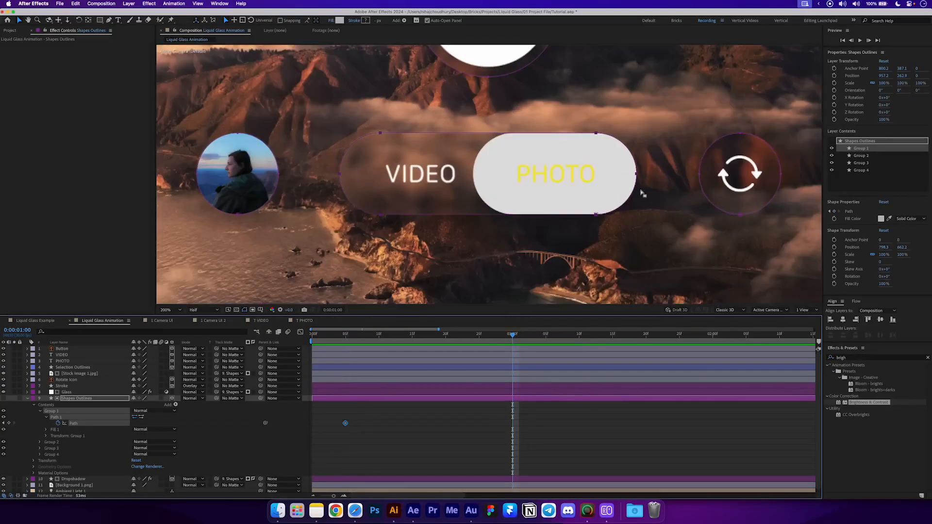
scroll(642, 193, "right", 5)
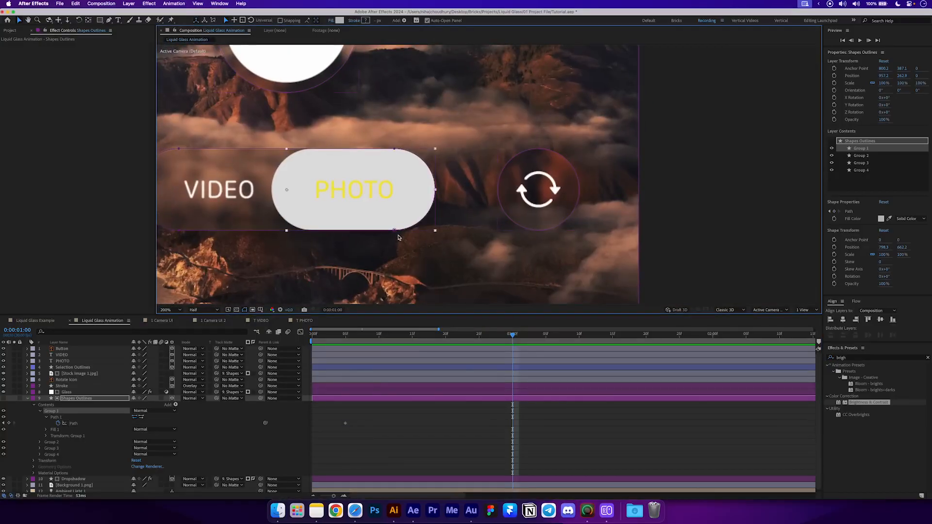
left_click(396, 232)
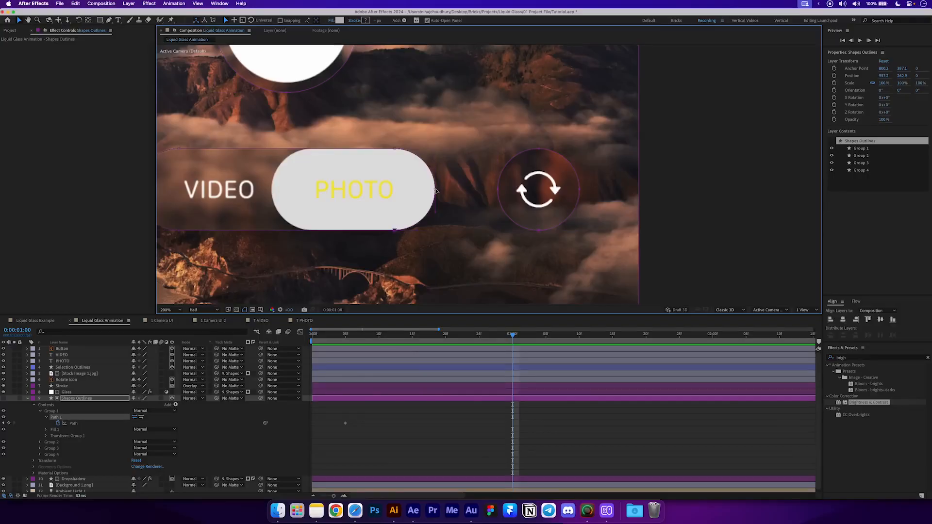
left_click_drag(395, 150, 530, 150)
scroll(611, 212, "up", 1)
left_click_drag(610, 212, 423, 224)
scroll(489, 223, "up", 1)
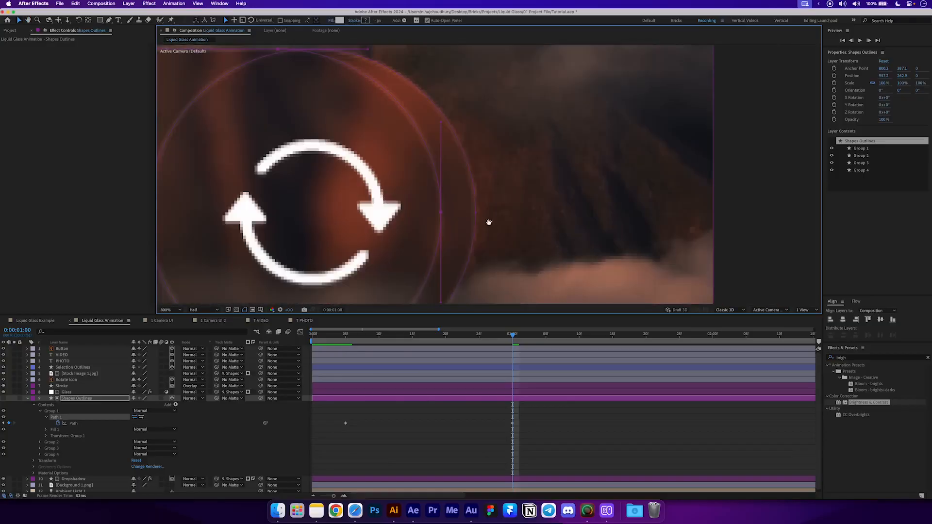
left_click_drag(489, 222, 455, 176)
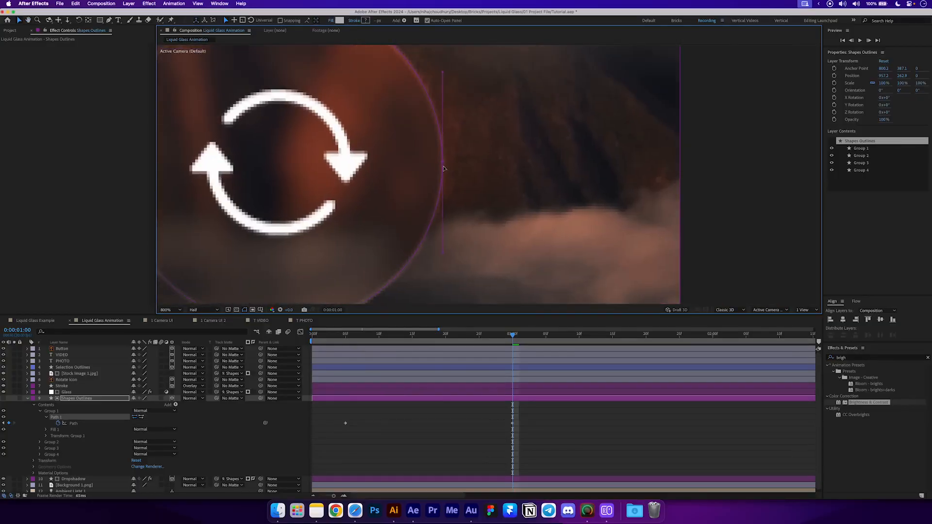
- Stretch the left end of Group 1's path to the outer left edge of the portrait thumbnail's circle
scroll(332, 208, "down", 3)
scroll(332, 208, "up", 4)
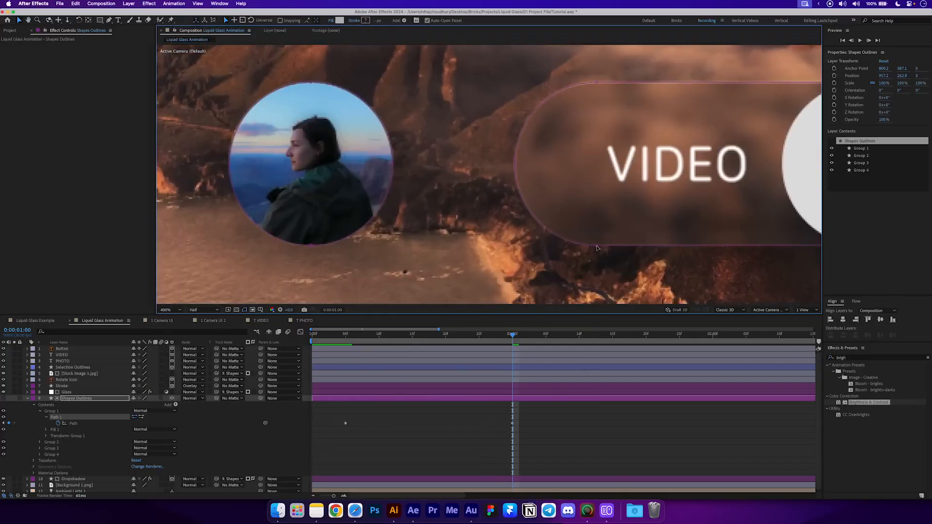
left_click(516, 166)
left_click_drag(597, 85, 320, 97)
left_click_drag(244, 171, 796, 202)
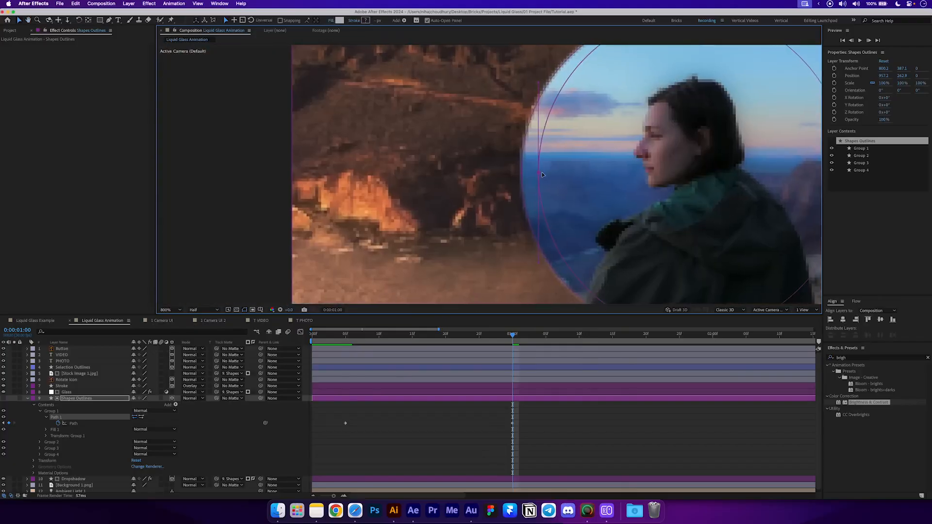
- Preview the pill's path animation from the start of the composition
scroll(512, 175, "down", 4)
left_click_drag(725, 211, 405, 232)
scroll(410, 223, "down", 2)
left_click(307, 340)
key("space")
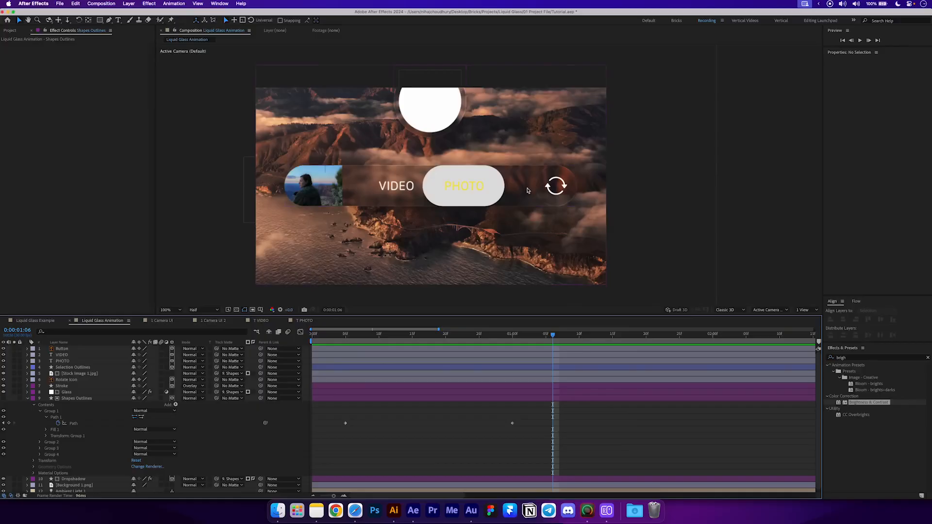
- Enlarge the timeline area and set a Position keyframe for Group 2 of Shapes Outlines at 0:00:00:05
left_click(346, 334)
left_click_drag(359, 315, 360, 270)
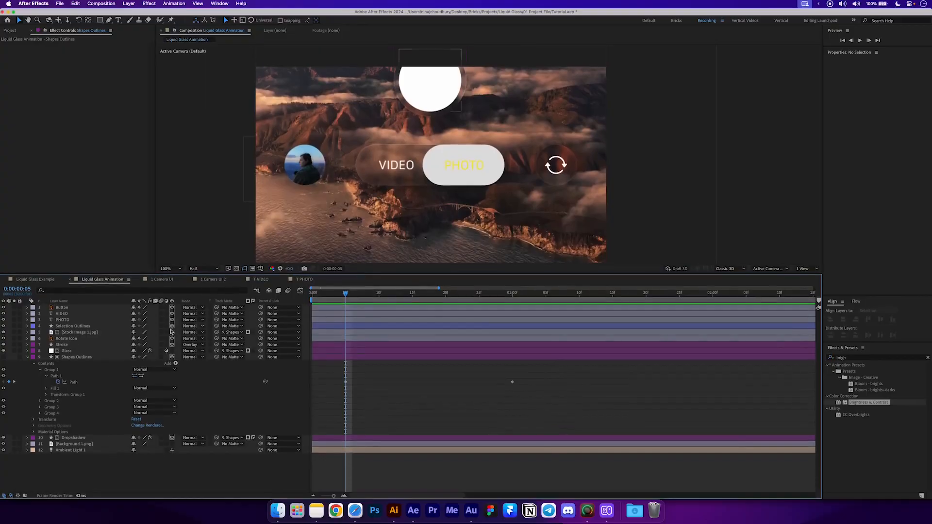
left_click(40, 370)
left_click(51, 375)
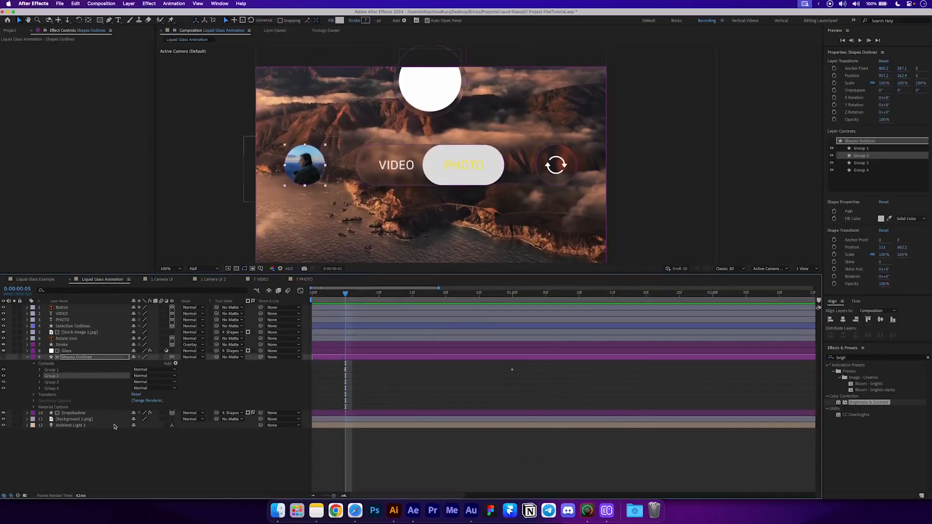
left_click(40, 376)
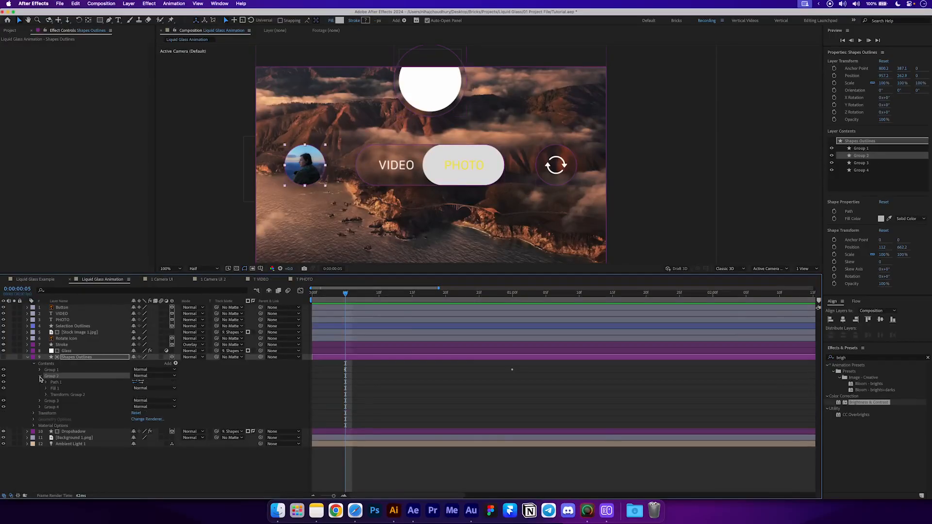
left_click(47, 395)
left_click(53, 409)
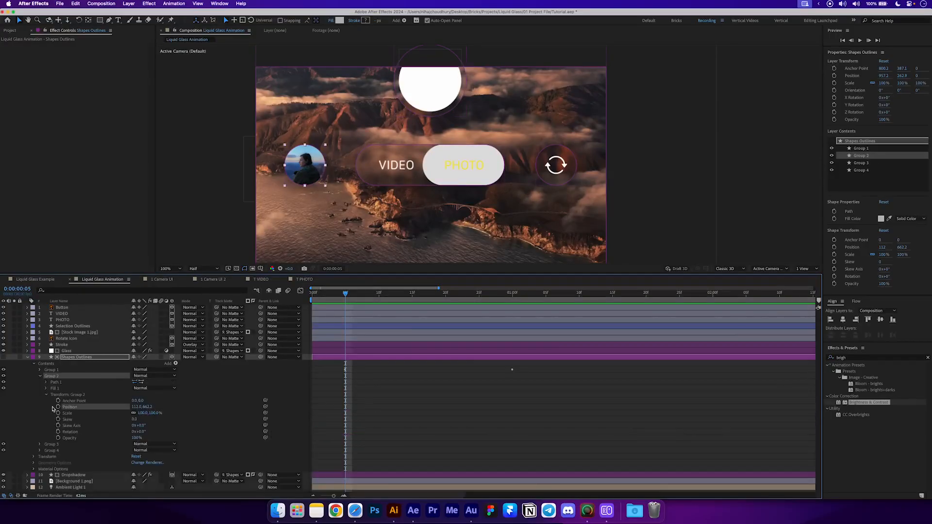
left_click(58, 407)
left_click(40, 378)
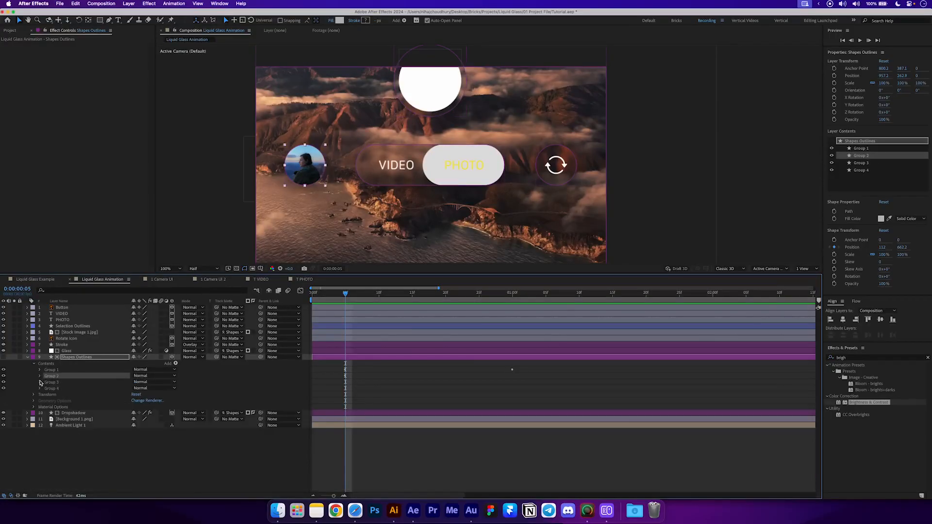
- Set a Position keyframe for Group 3 of Shapes Outlines at 0:00:00:05, and show only the layer's keyframed properties
left_click(40, 382)
left_click(47, 401)
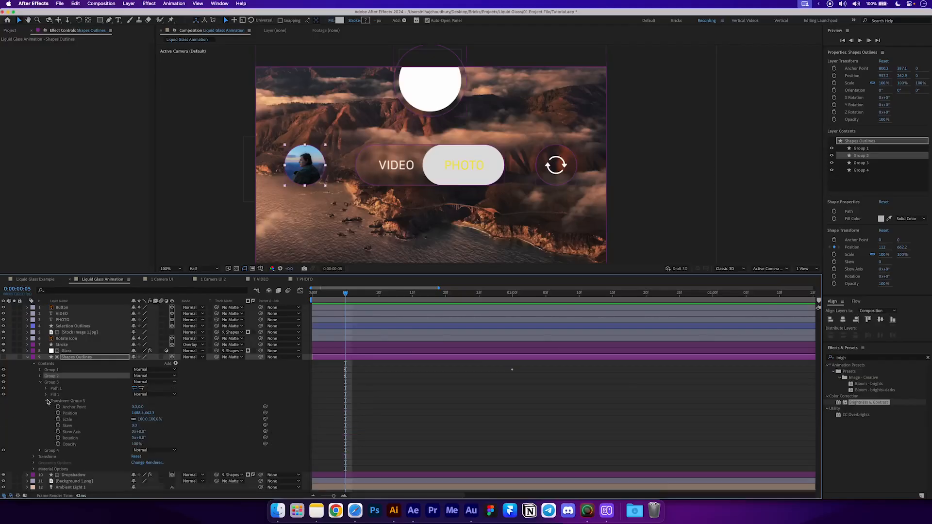
left_click(58, 414)
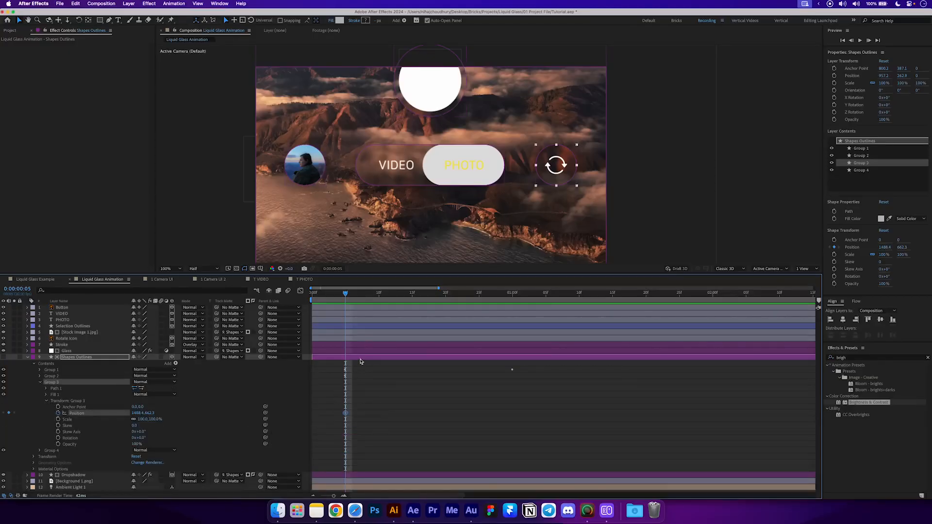
key("u")
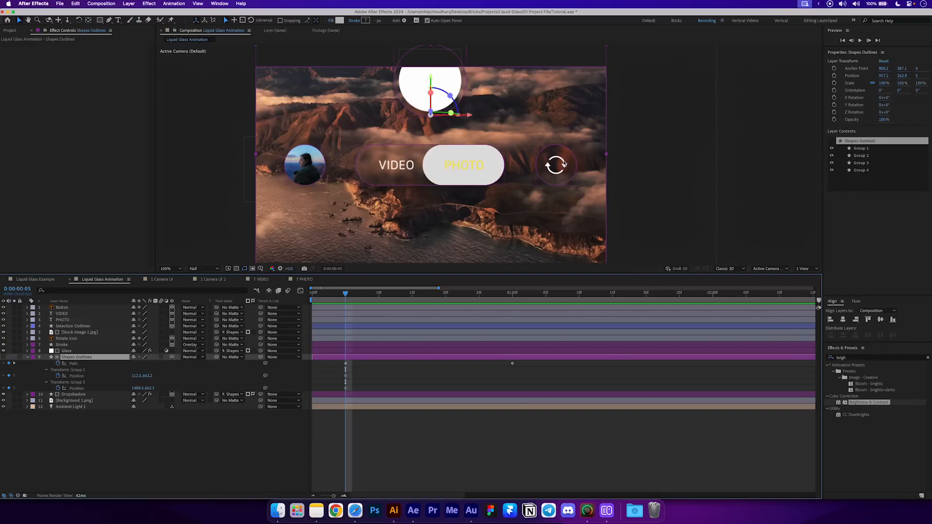
- Set Position keyframes for the Stock Image 1.jpg and Rotate Icon layers at 0:00:00:05
left_click(68, 339)
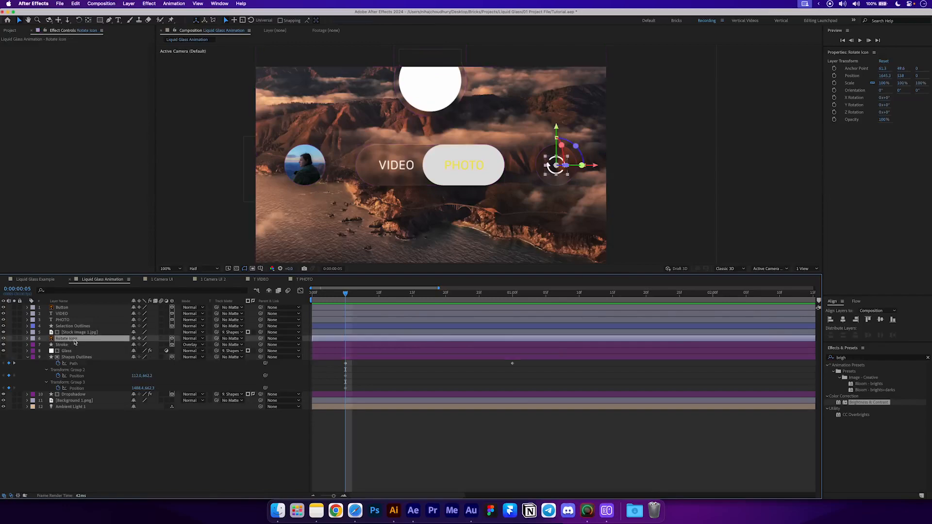
left_click(77, 333, "shift")
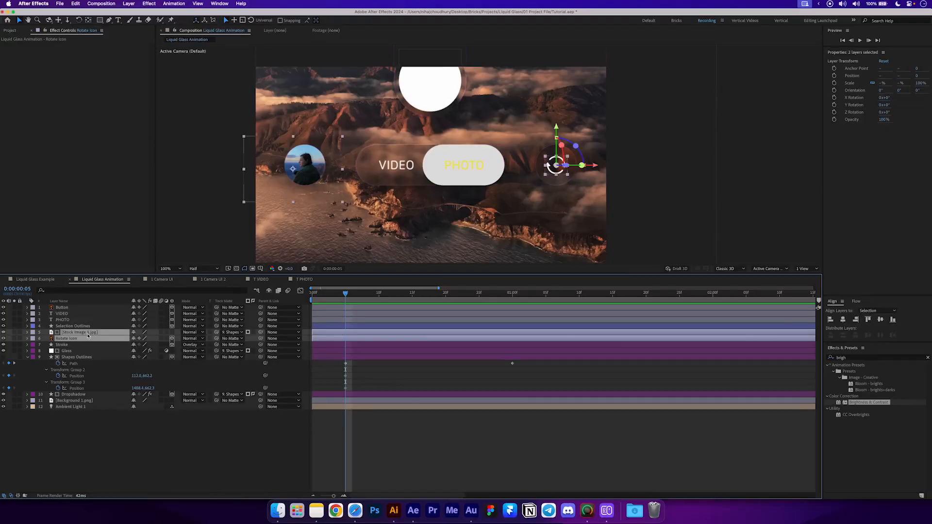
key("p")
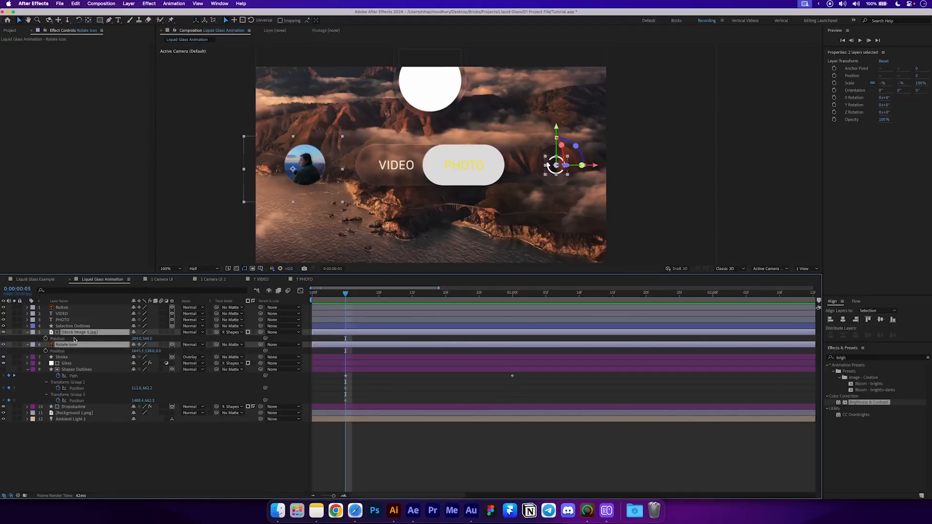
left_click(45, 339)
left_click(388, 387)
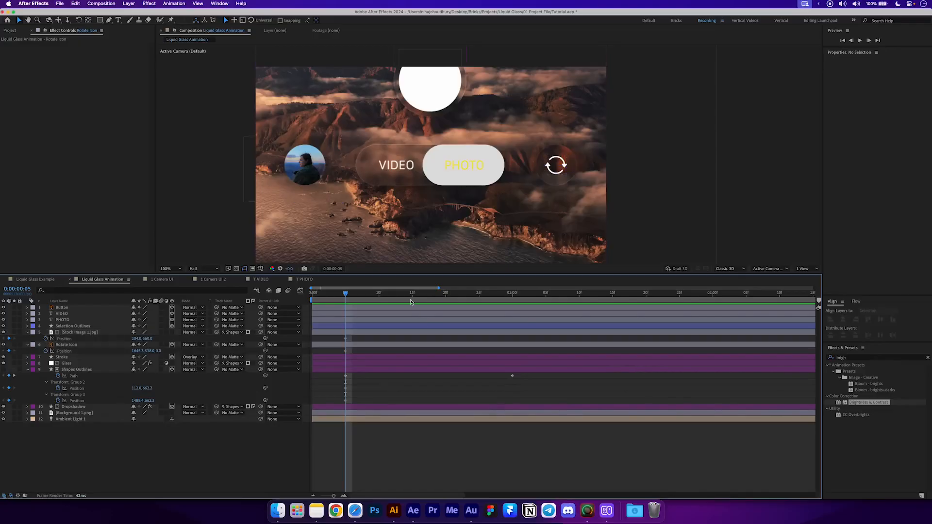
- At 0:00:01:00, offset the X position of Shapes Outlines' Group 2 by -400 and Group 3 by +400
left_click_drag(391, 297, 510, 302)
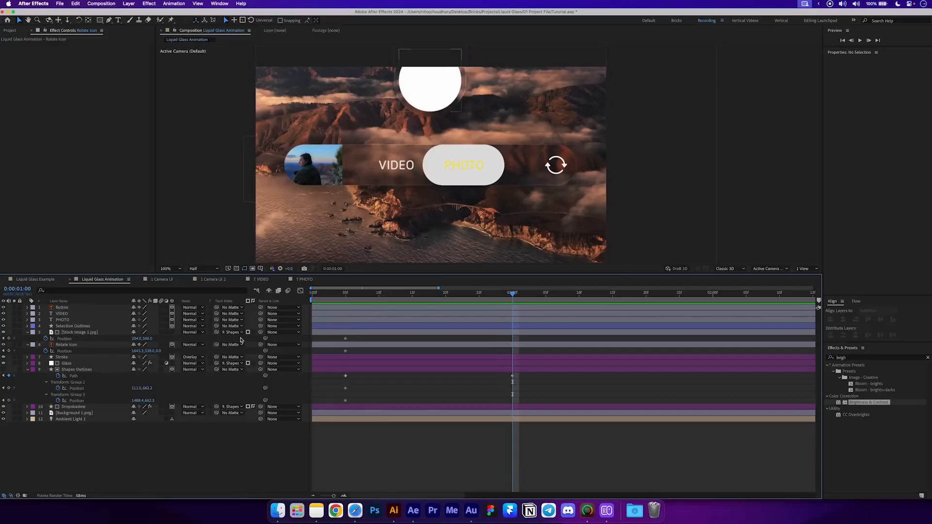
left_click_drag(141, 390, 137, 390)
left_click(139, 388)
key("Right")
type("-400")
key("Return")
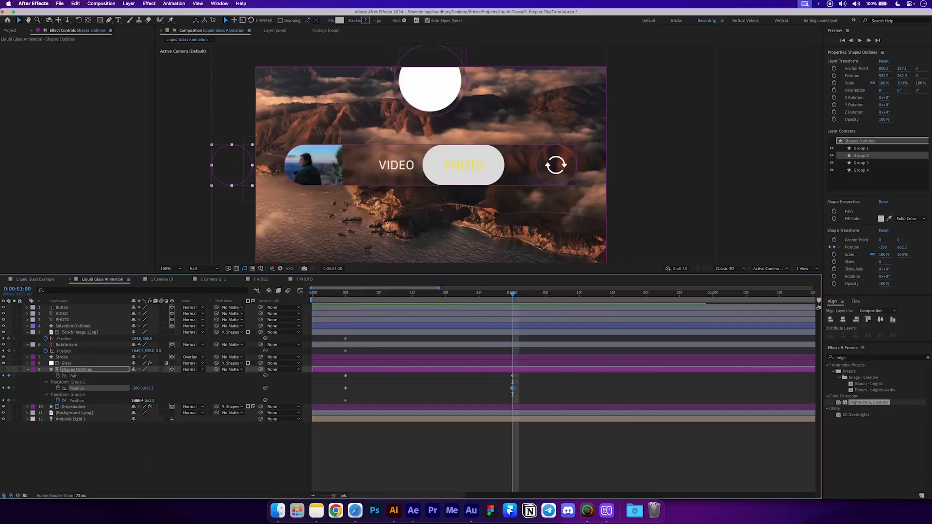
left_click(138, 401)
type("+400")
key("Return")
- At 0:00:01:00, offset the Rotate Icon's X position by +400 and Stock Image 1.jpg's X position by -400
left_click(74, 345)
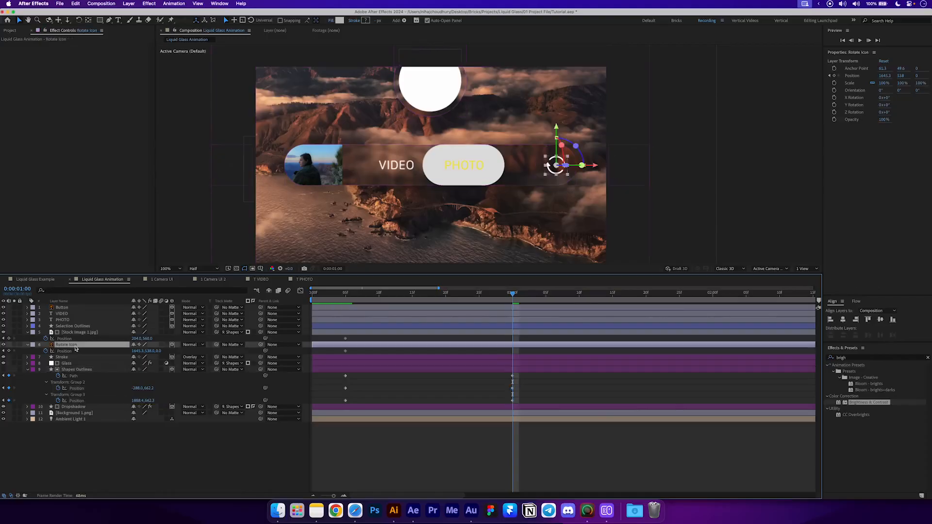
left_click(140, 351)
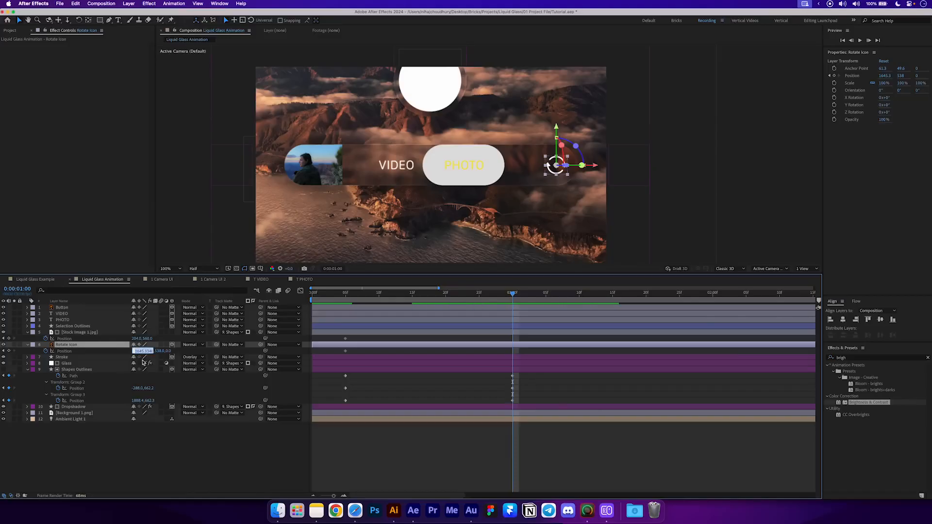
key("Right")
type("+40")
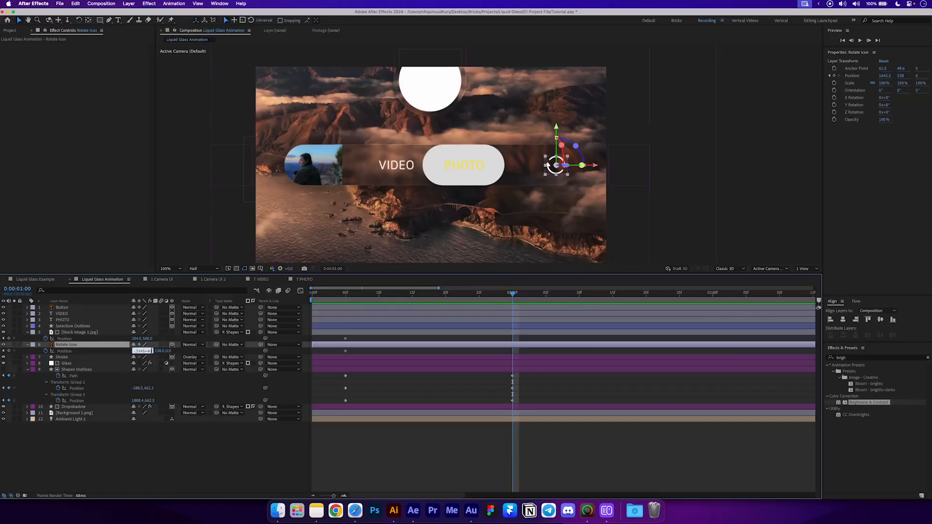
type("0")
key("Return")
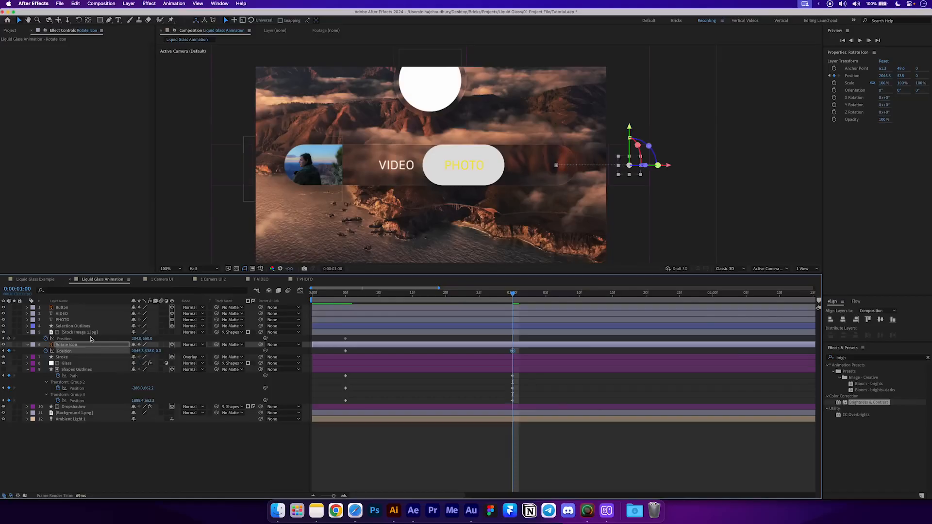
left_click(90, 338)
left_click(139, 338)
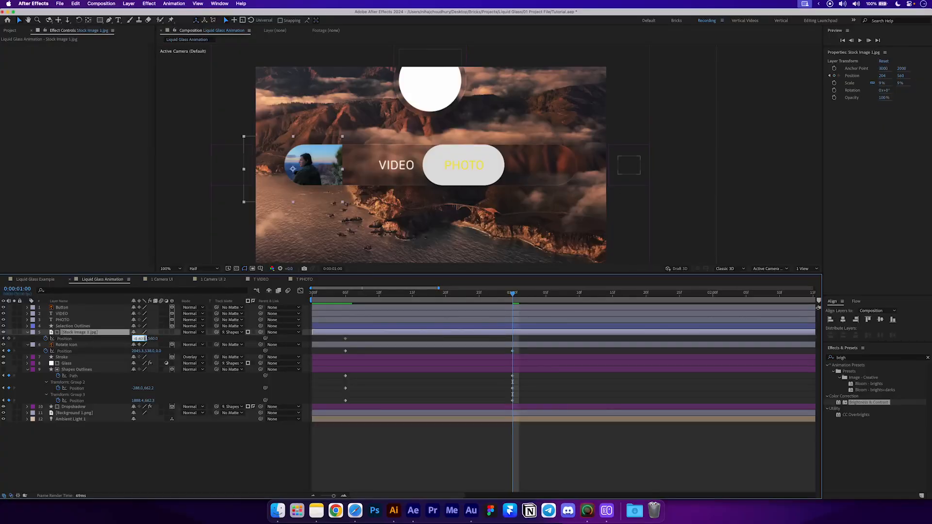
type("-400")
key("Return")
left_click(457, 392)
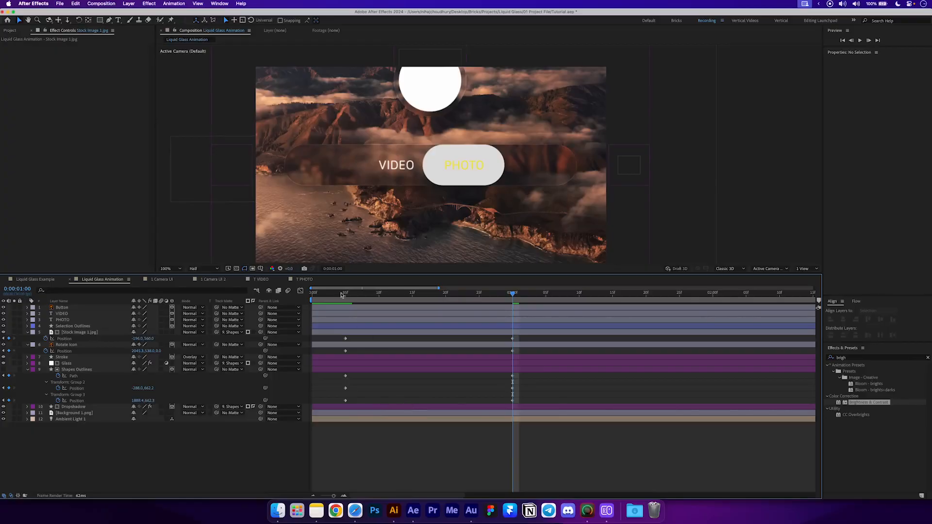
- Apply Easy Ease to all the path and position keyframes and shape their speed curves into a sharp peak around 0:00:00:15
mouse_move(342, 295)
left_mouse_down()
mouse_move(510, 297)
mouse_move(359, 301)
left_mouse_up()
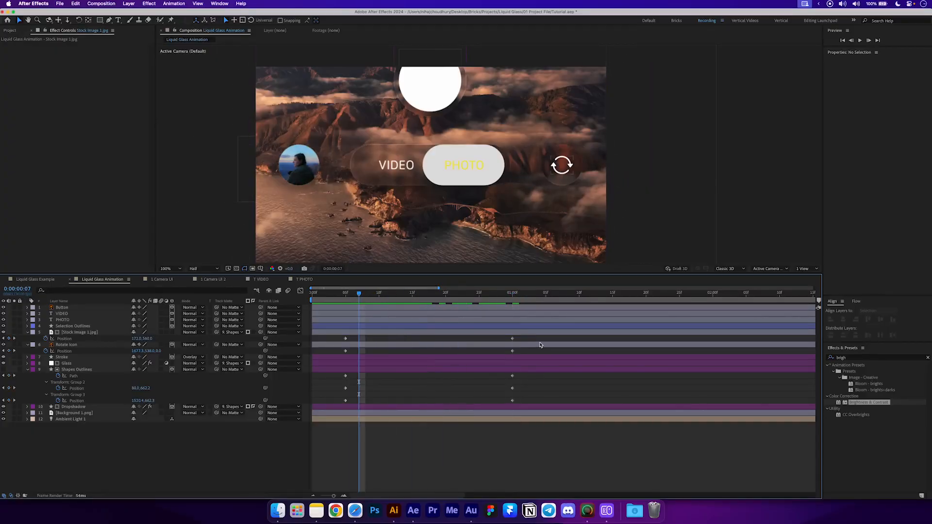
left_click_drag(538, 340, 321, 403)
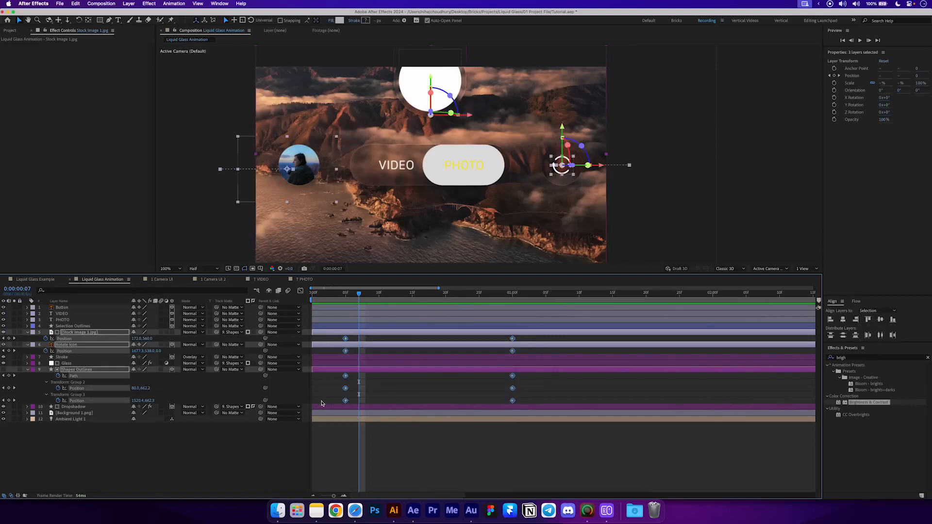
key("F9")
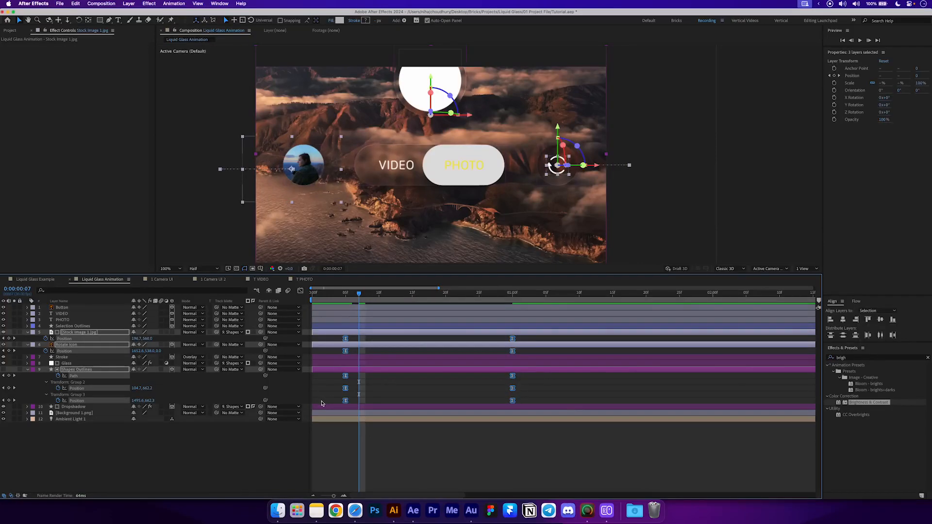
left_click(300, 290)
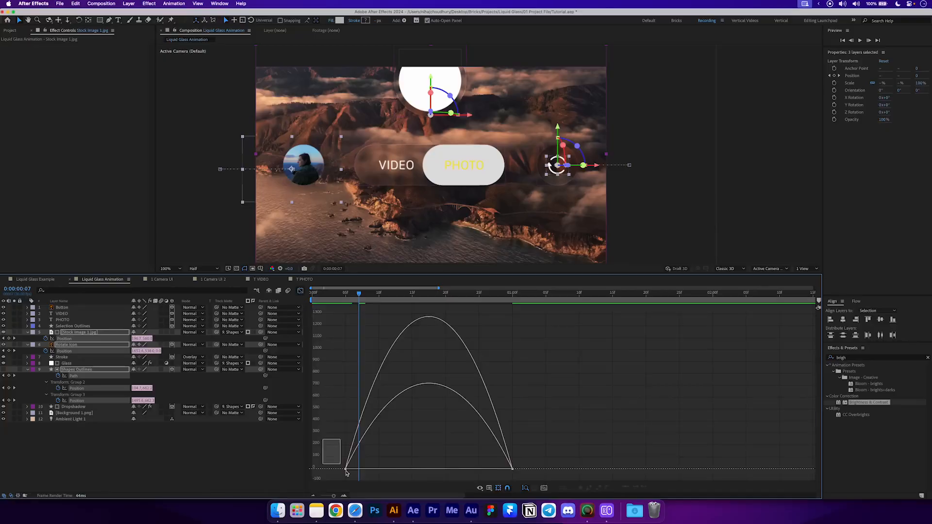
left_click_drag(346, 473, 399, 469)
left_click_drag(466, 452, 441, 469)
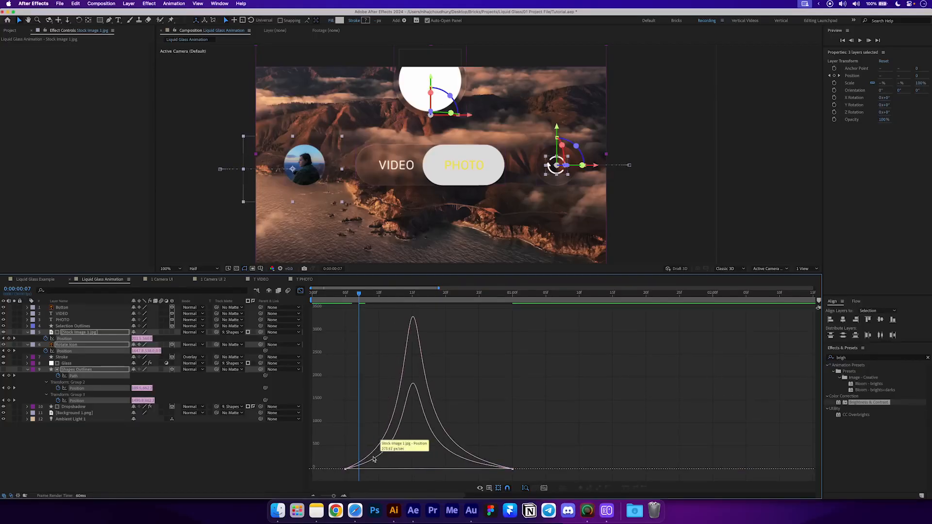
- Preview the eased animation from the start of the composition, and collapse the keyframed properties of the layers
left_click(346, 293)
left_click_drag(347, 297, 508, 300)
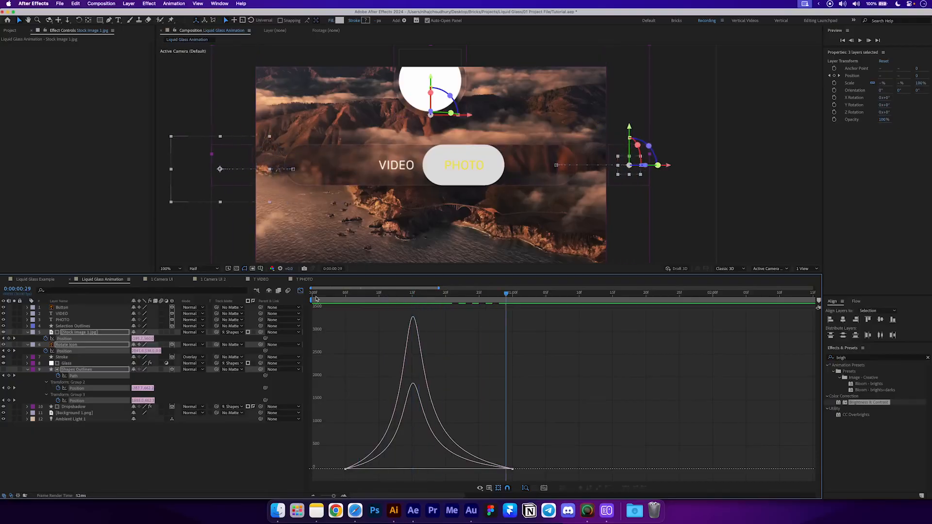
left_click(300, 290)
key("Home")
key("space")
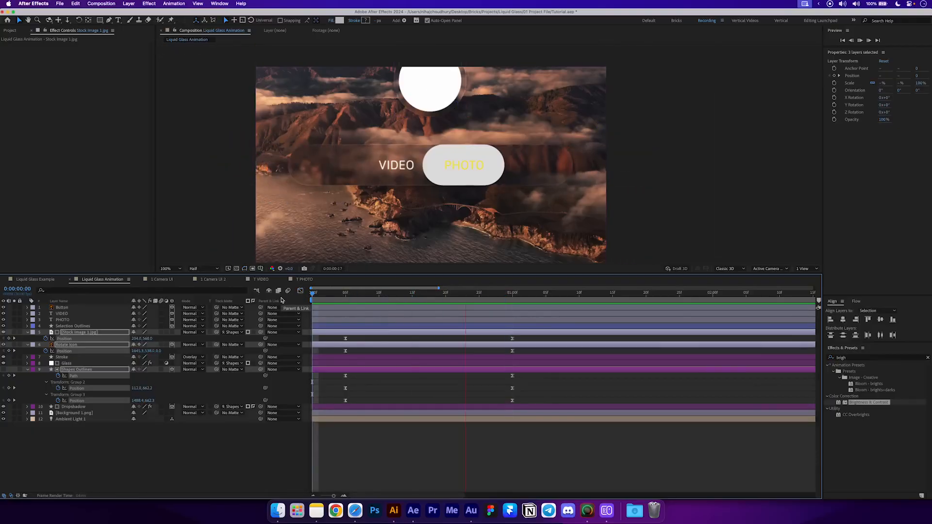
key("space")
key("u")
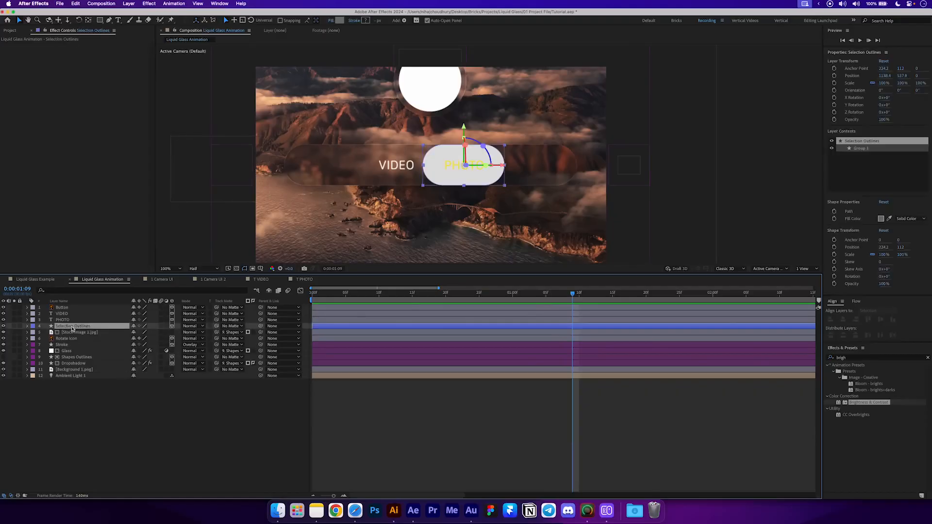
- Duplicate the Glass layer, place the copy directly above Selection Outlines and use Selection Outlines as its track matte
left_click(73, 326)
left_click(80, 351)
key("super+d")
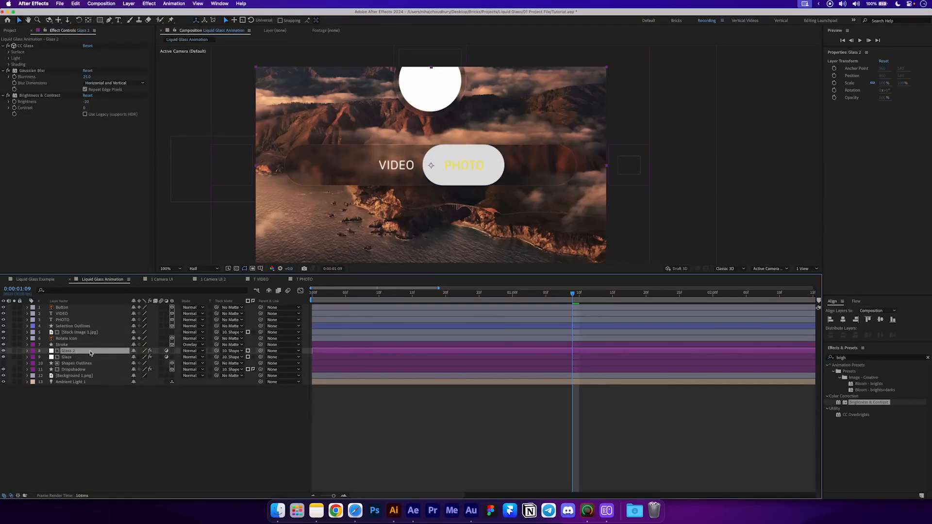
left_click_drag(90, 353, 66, 328)
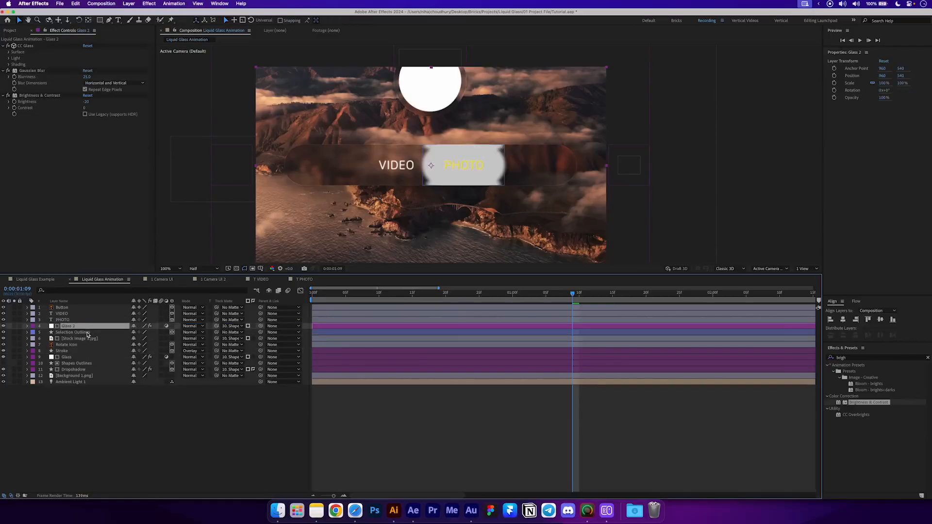
left_click_drag(217, 328, 104, 334)
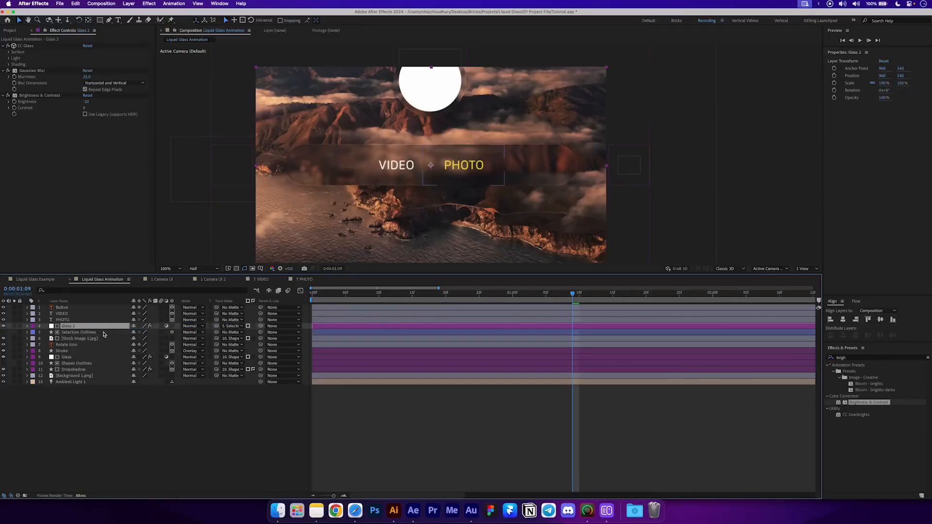
- Set the Bump Map of Glass 2's CC Glass effect to Selection Outlines
left_click(9, 53)
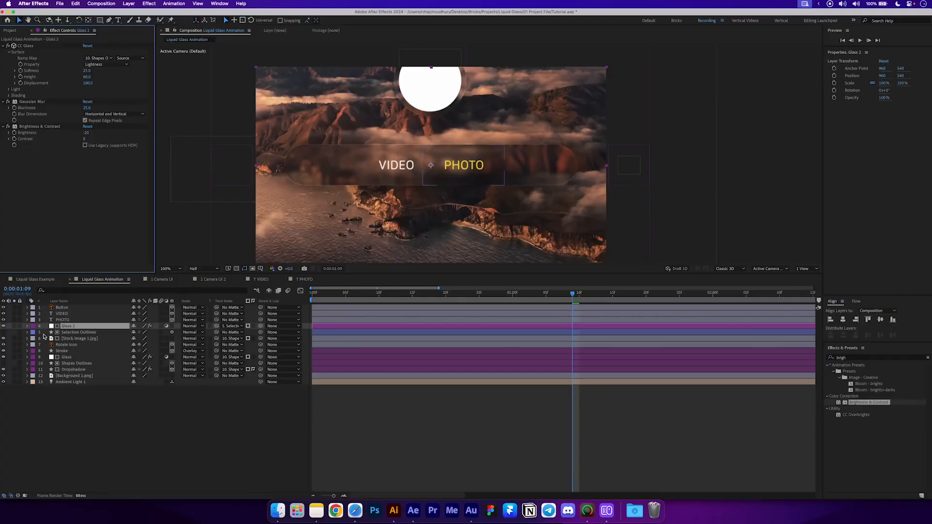
left_click(104, 58)
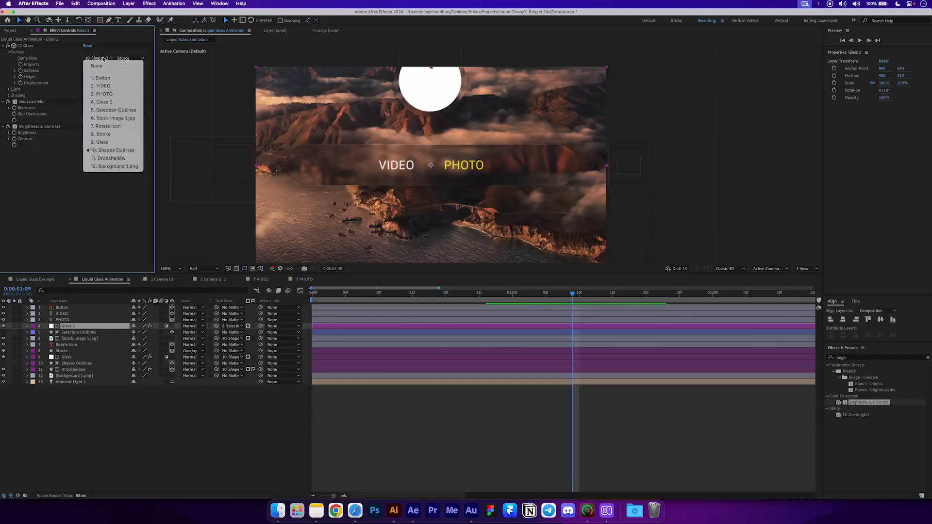
left_click(103, 112)
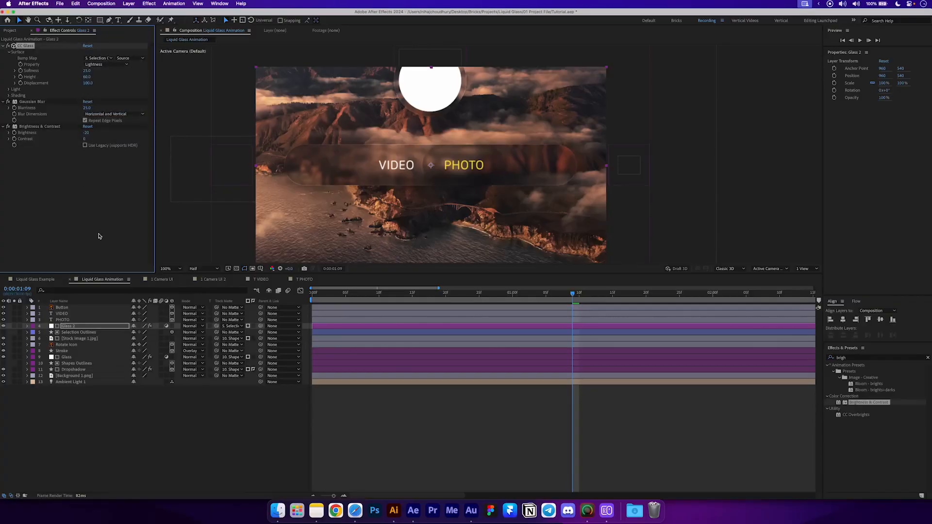
- Duplicate Selection Outlines twice and rename the two copies Stroke and Drop Shadow
left_click(76, 333)
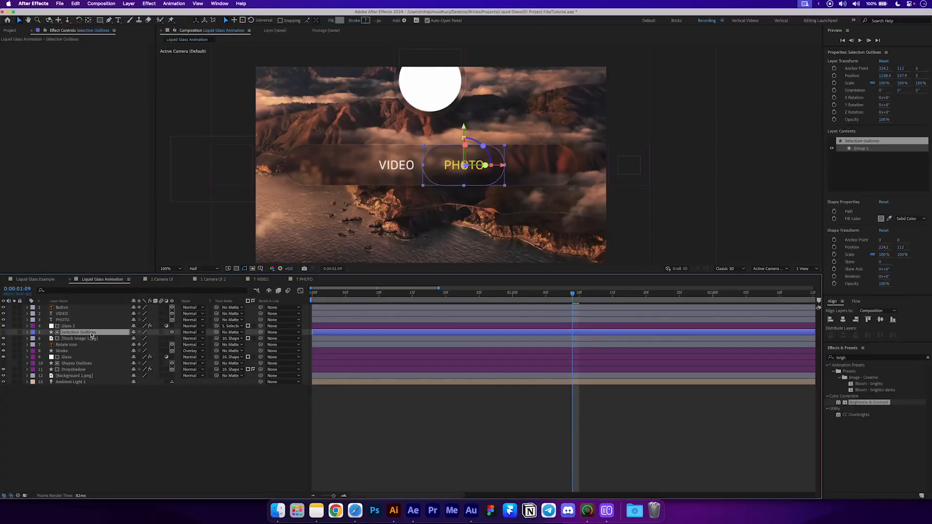
key("super+d")
key("super+d")
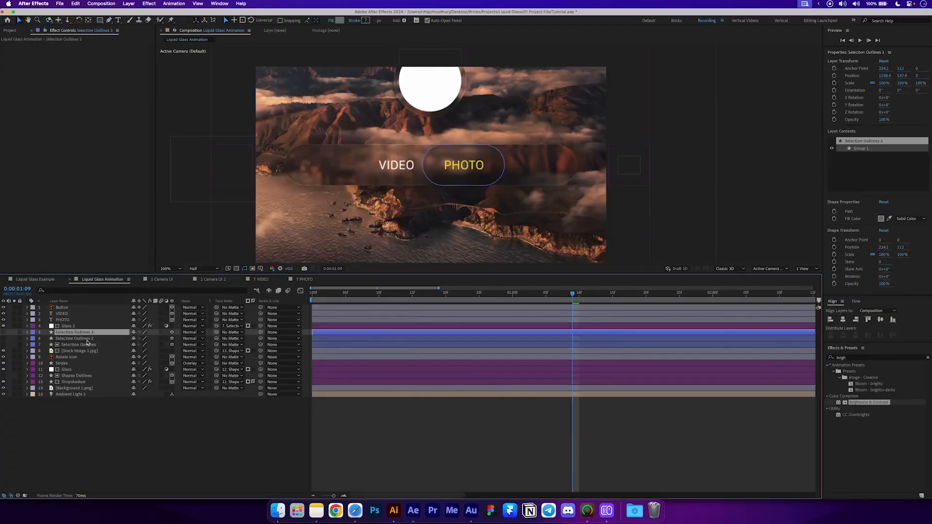
left_click(87, 339)
key("Return")
type("Strok")
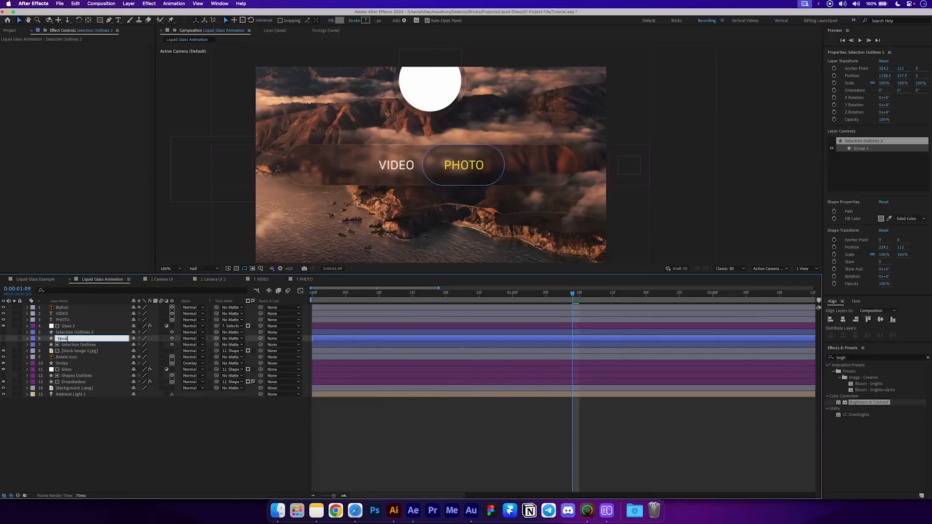
type("e")
key("Return")
left_click(89, 333)
key("Return")
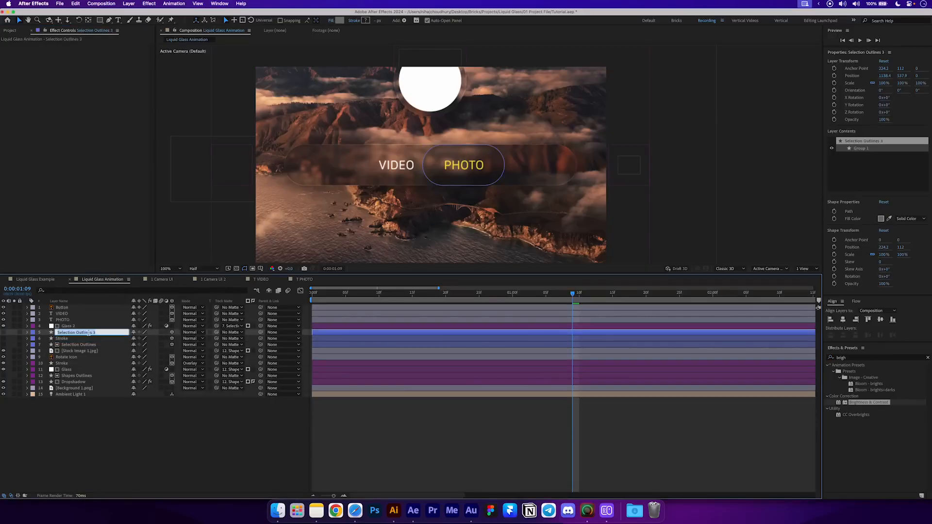
type("Drop Shadow")
key("Return")
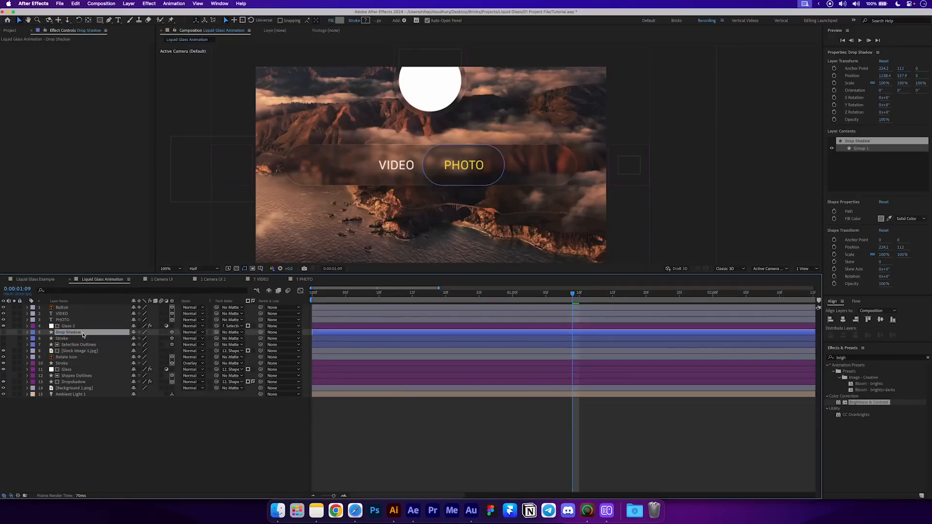
- Place the new Stroke layer above Glass 2 and Drop Shadow below Selection Outlines, and make both visible
mouse_move(79, 334)
left_mouse_down()
mouse_move(81, 347)
mouse_move(74, 326)
left_mouse_up()
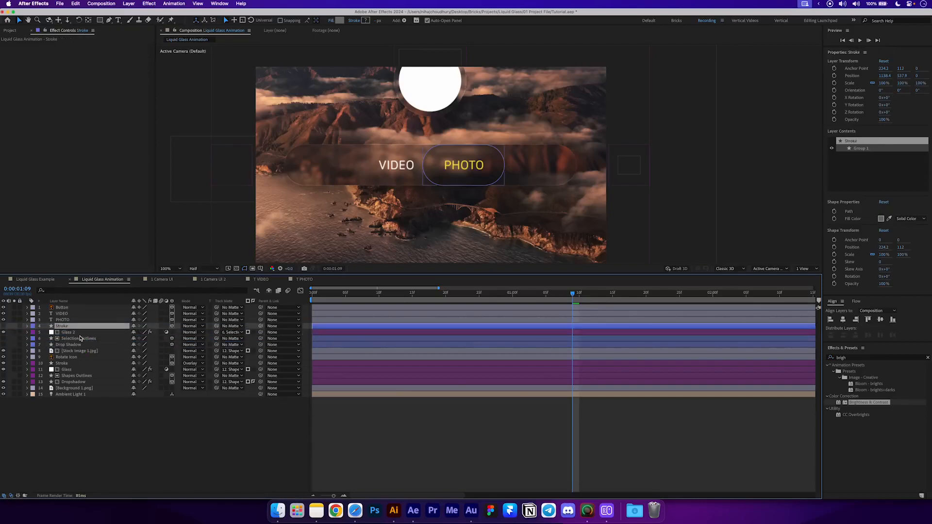
left_click(5, 330)
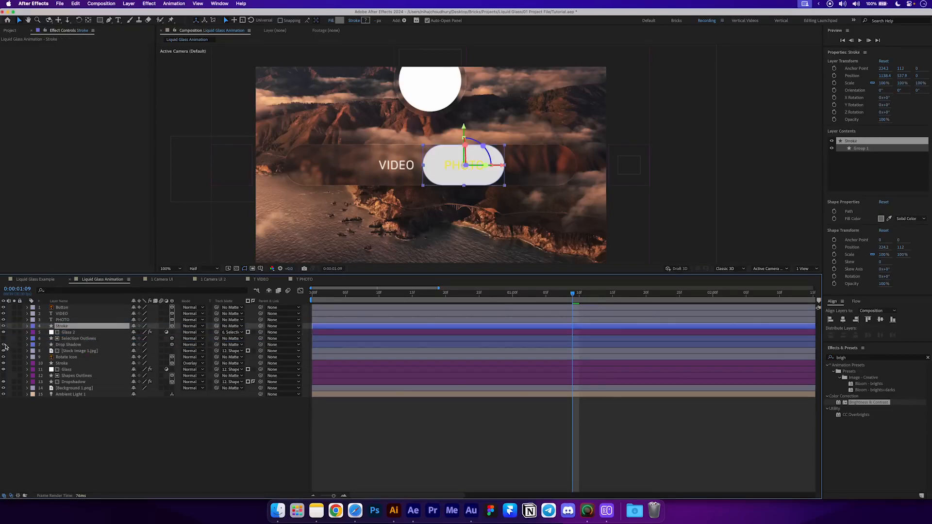
- Copy the Fill, Fast Box Blur and Transform effects from Dropshadow onto Drop Shadow and use Selection Outlines as its track matte
left_click(74, 382)
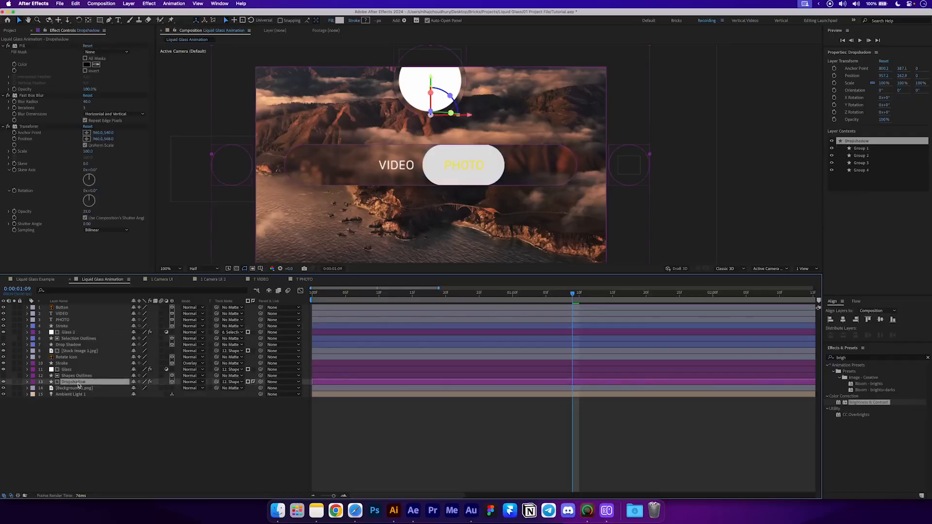
left_click(24, 47)
left_click(34, 126, "shift")
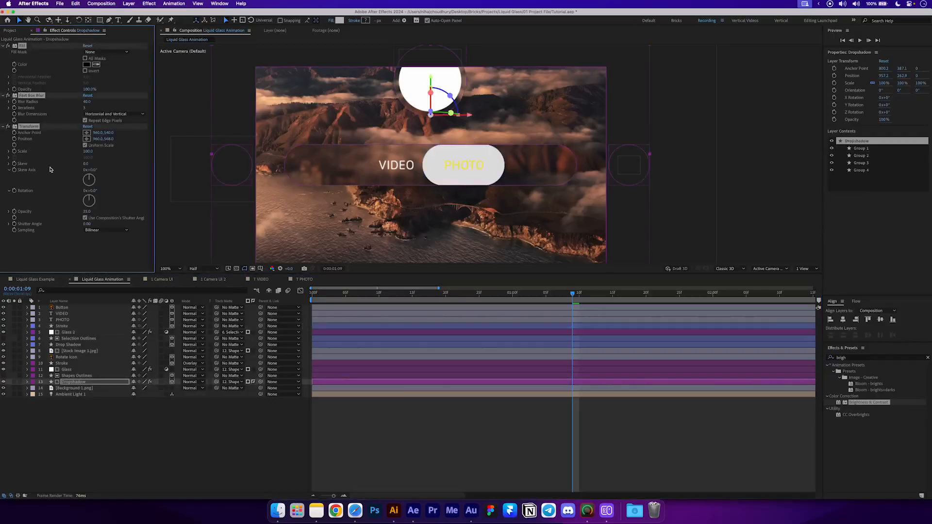
left_click(70, 346)
key("cmd+v")
left_click_drag(216, 345, 122, 339)
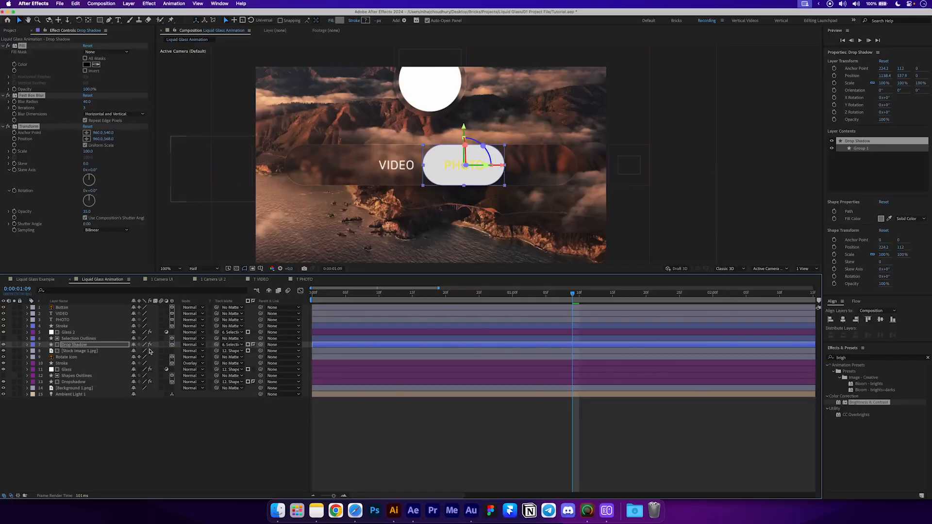
- Hide the fill of the selection pill's Stroke layer and add a white 2 px stroke to its contents
left_click(68, 328)
left_click(28, 326)
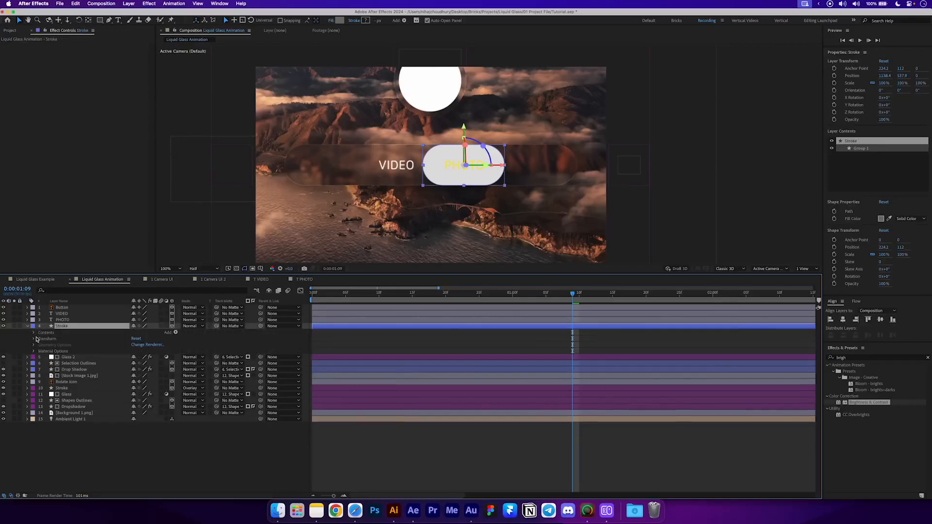
left_click(34, 332)
left_click(40, 339)
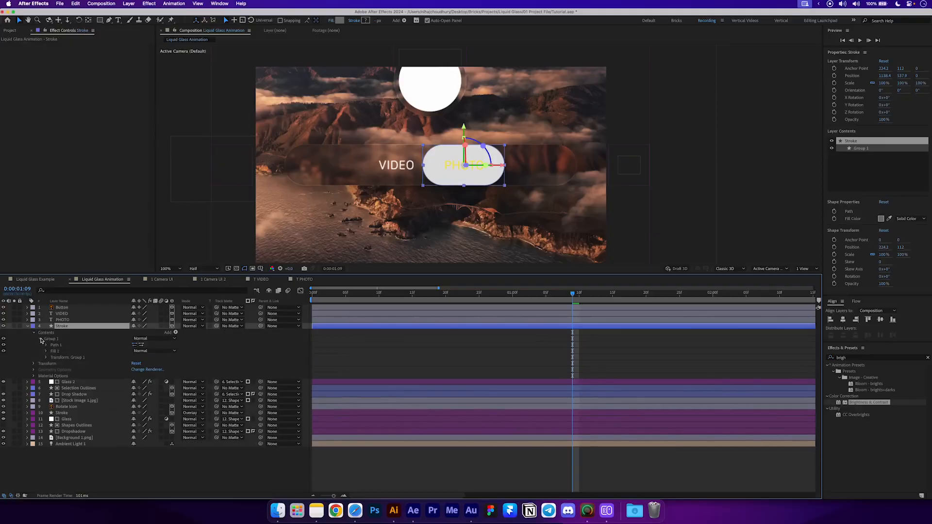
left_click(3, 351)
left_click(175, 332)
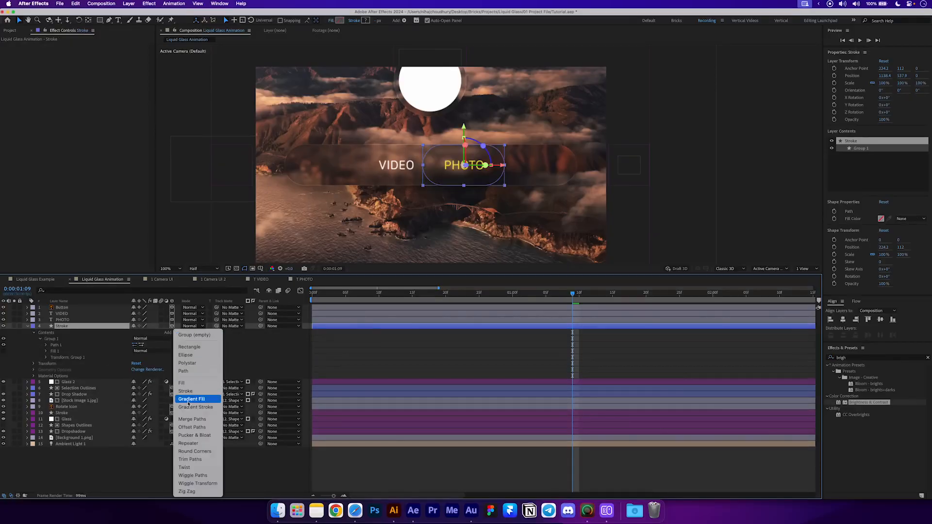
left_click(195, 389)
left_click(40, 363)
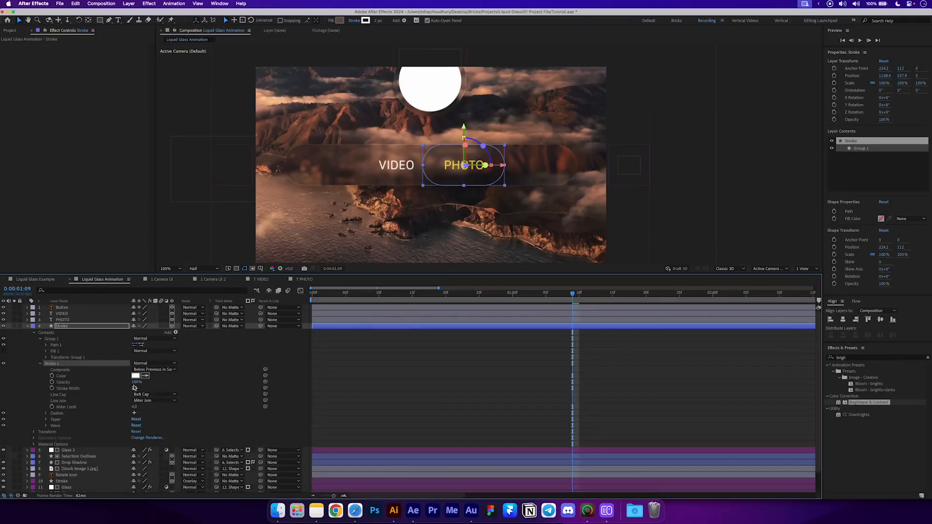
left_click(40, 364)
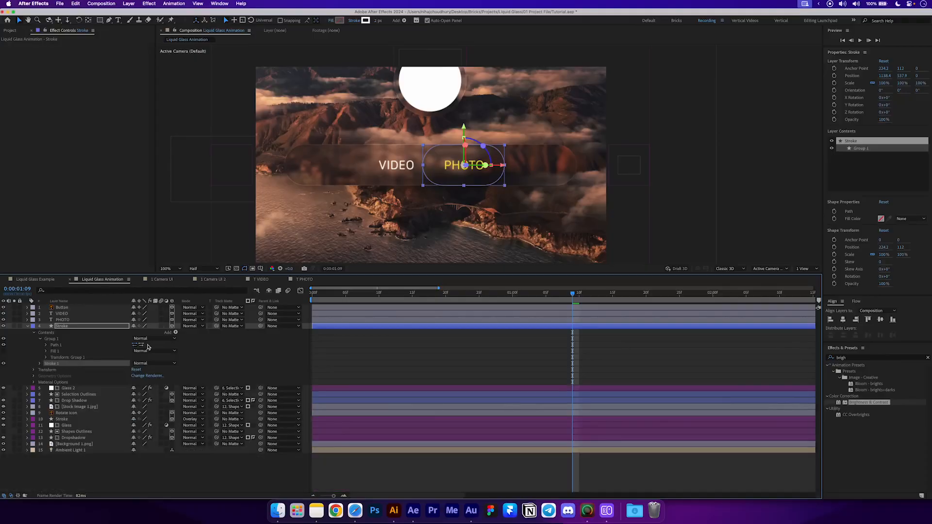
- Set the selection pill's Stroke layer to the Overlay blending mode and its opacity to 50%
left_click(194, 326)
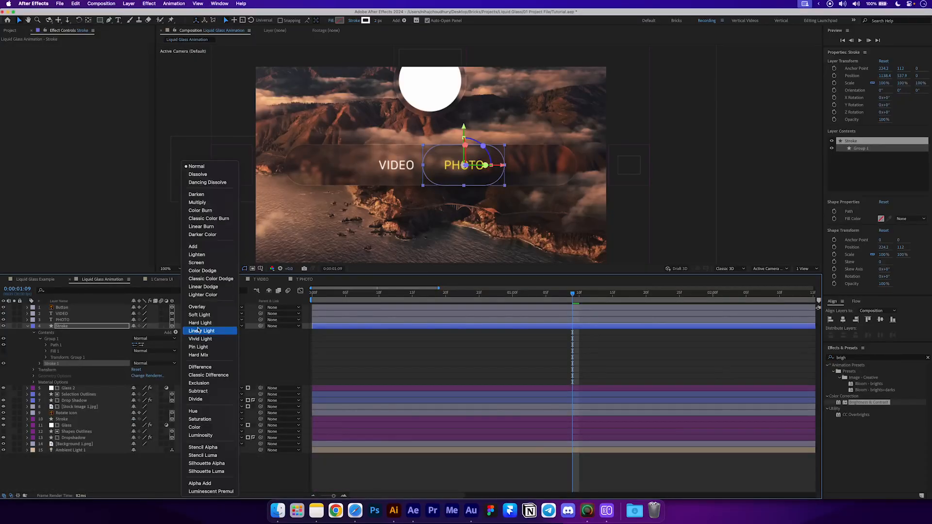
left_click(197, 306)
left_click(88, 328)
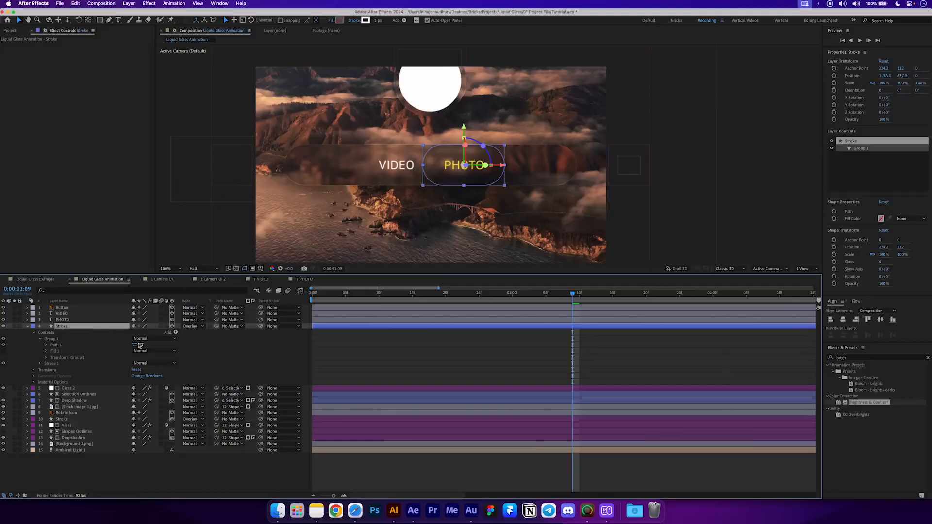
key("t")
left_click(164, 451)
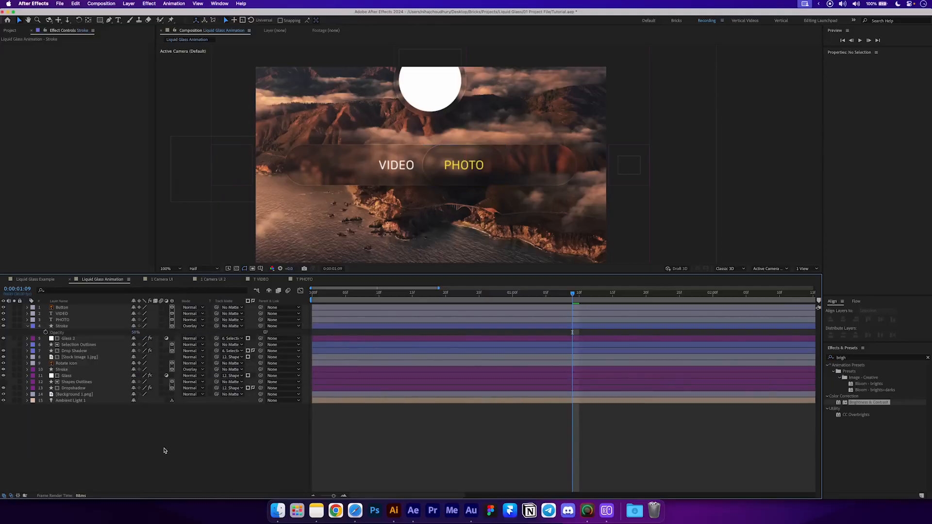
- Set Glass 2's Brightness & Contrast effect to a brightness of 30 and a contrast of -10
left_click(74, 339)
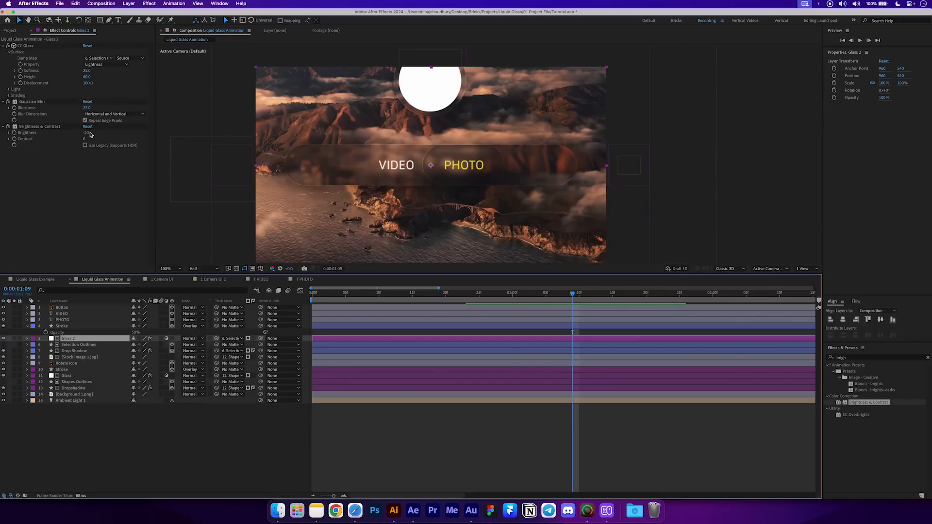
left_click_drag(90, 134, 108, 136)
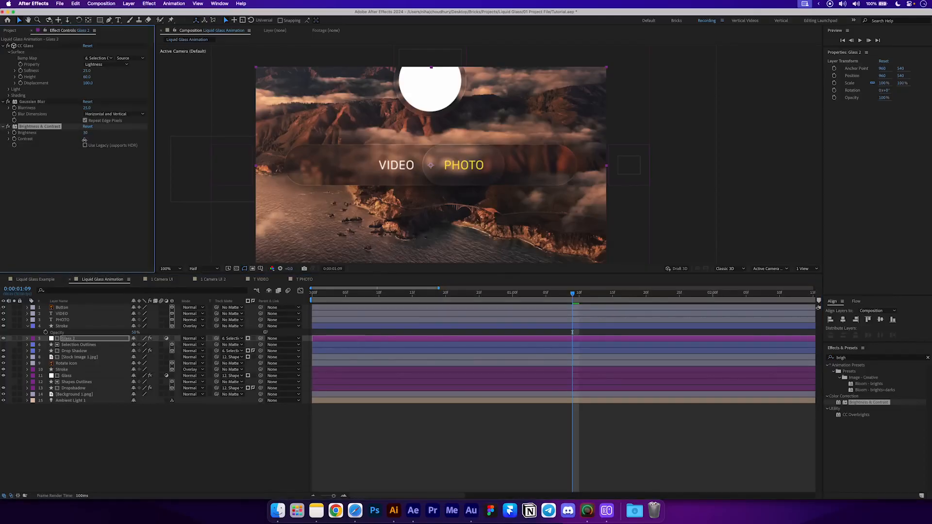
left_click_drag(85, 139, 80, 142)
left_click(103, 202)
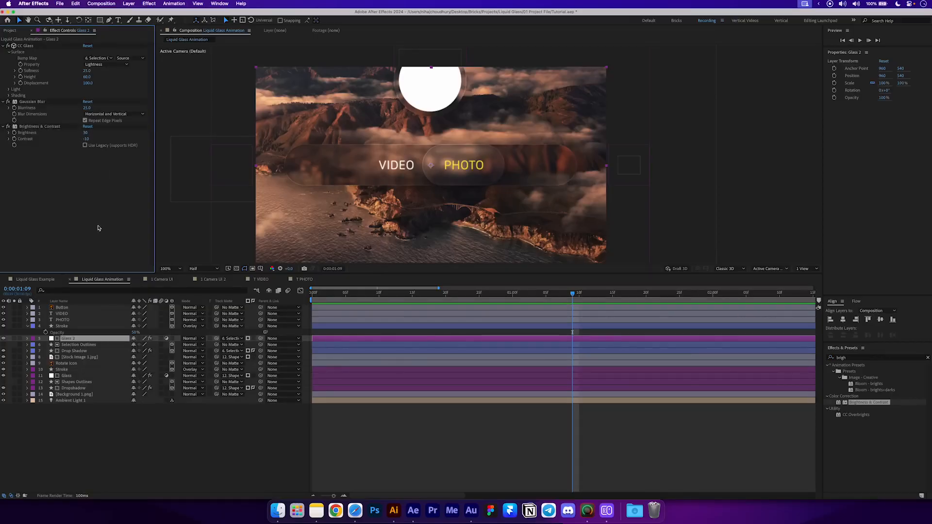
- Parent the selection pill's Stroke and Drop Shadow layers to Selection Outlines
left_click(73, 329)
left_click(97, 352, "super")
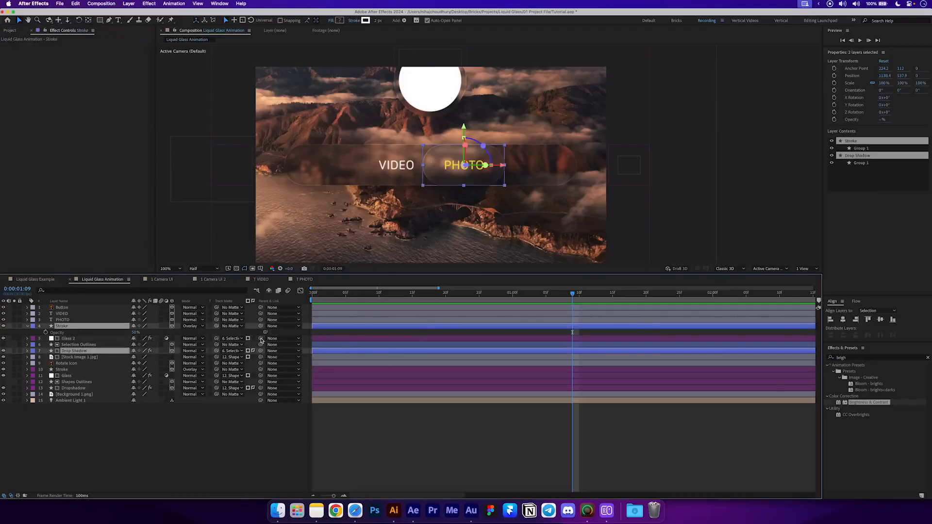
left_click_drag(261, 356, 93, 346)
- Test the parenting by moving Selection Outlines below the PHOTO label, and undo the move
left_click(95, 346)
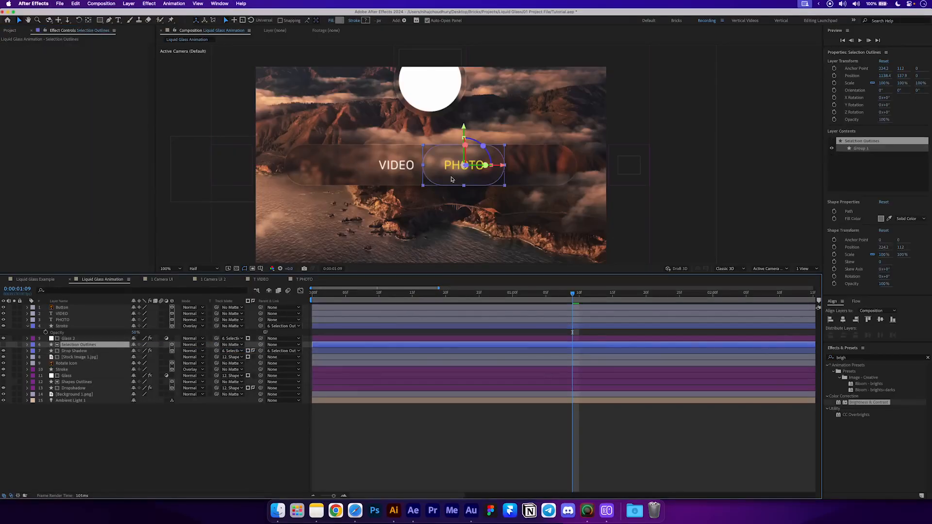
left_click_drag(457, 178, 446, 203)
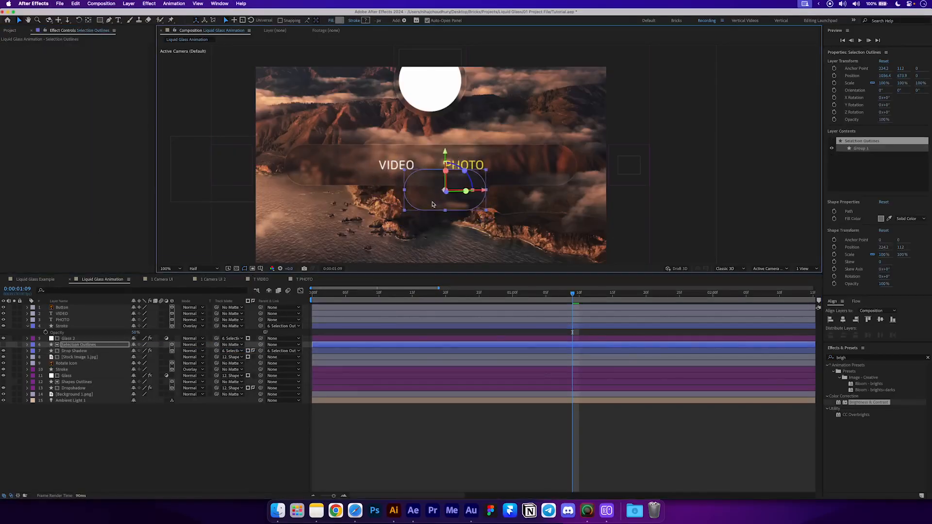
key("super+z")
left_click(471, 478)
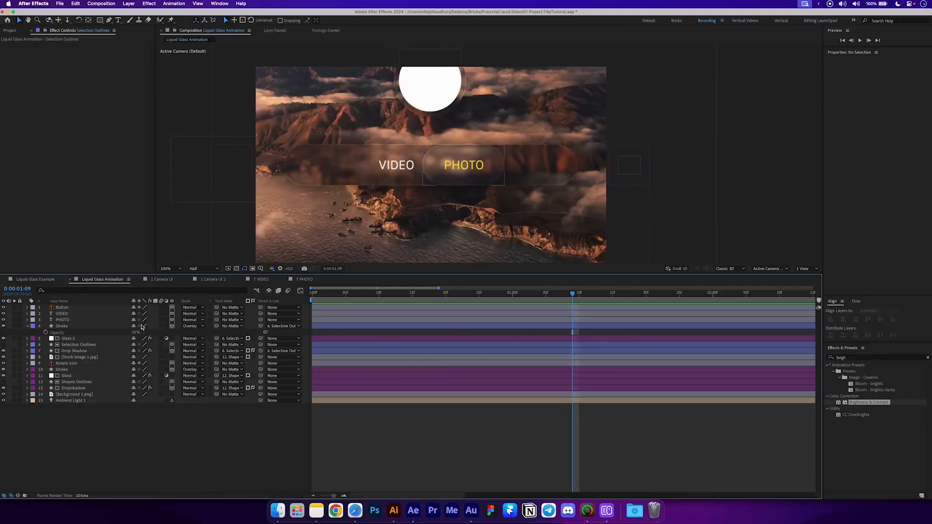
- Duplicate the VIDEO text layer, place the copy to the left of VIDEO and change its text to CINEMATIC
left_click(69, 314)
key("super+d")
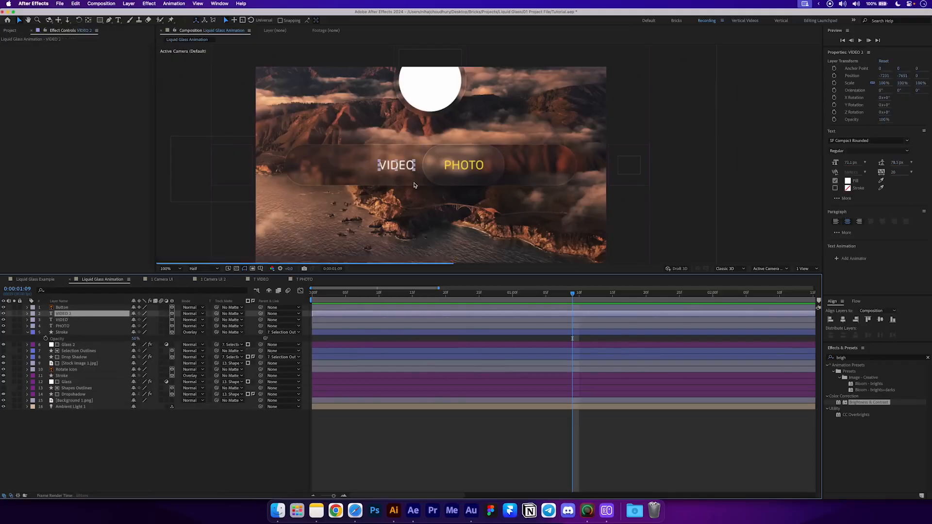
left_click_drag(402, 167, 331, 166)
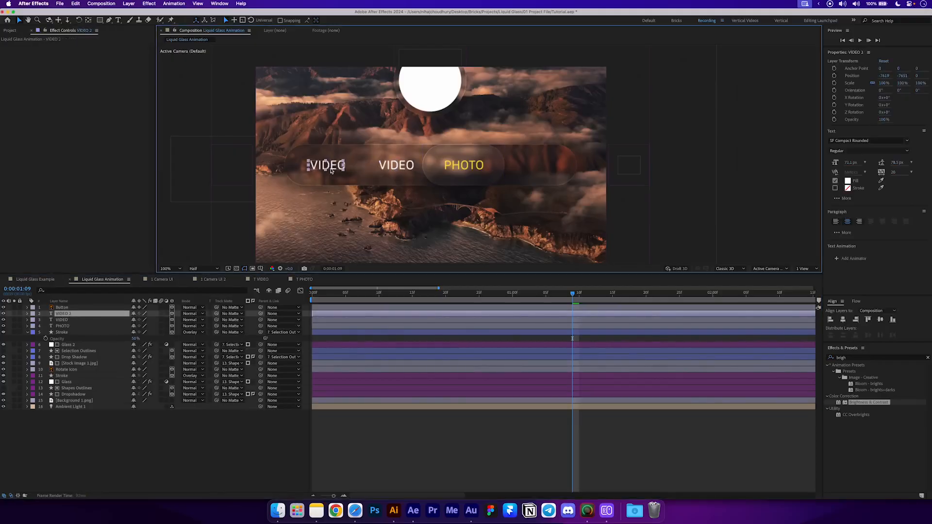
double_click(330, 166)
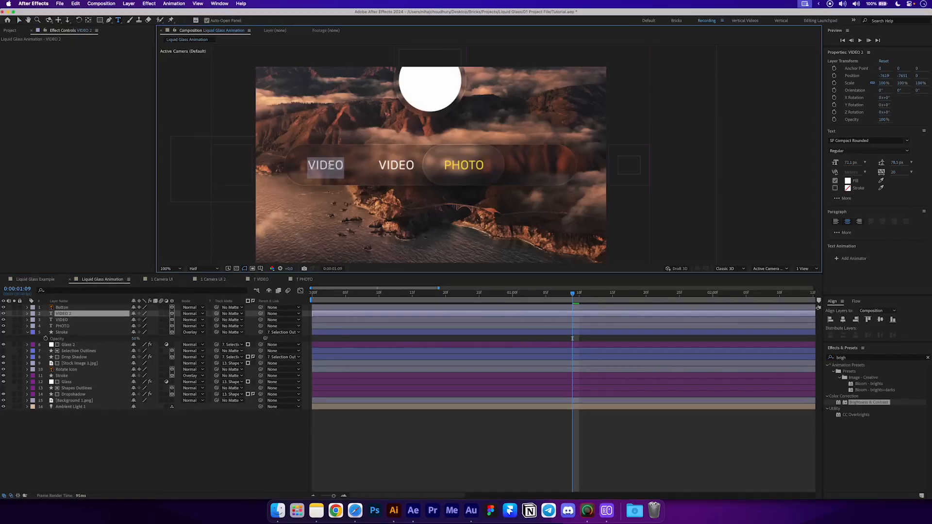
type("CINEMATIC")
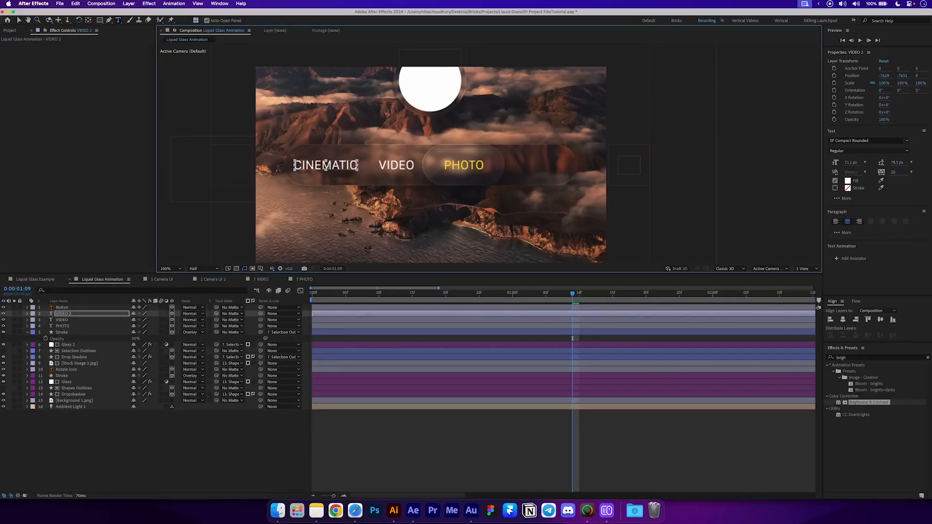
left_click(424, 448)
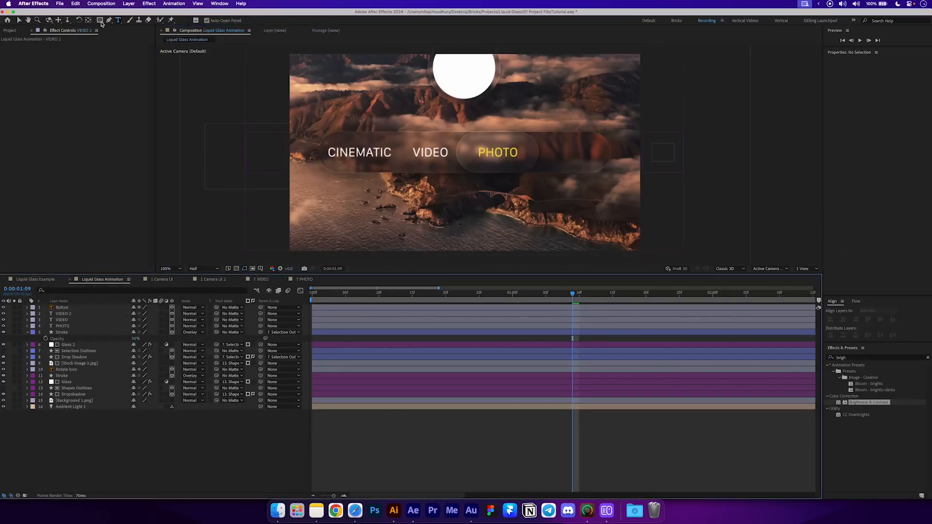
- Draw a spacing rectangle about 170 px wide across the gap between VIDEO and PHOTO, and move it against the left edge of VIDEO
left_click(100, 21)
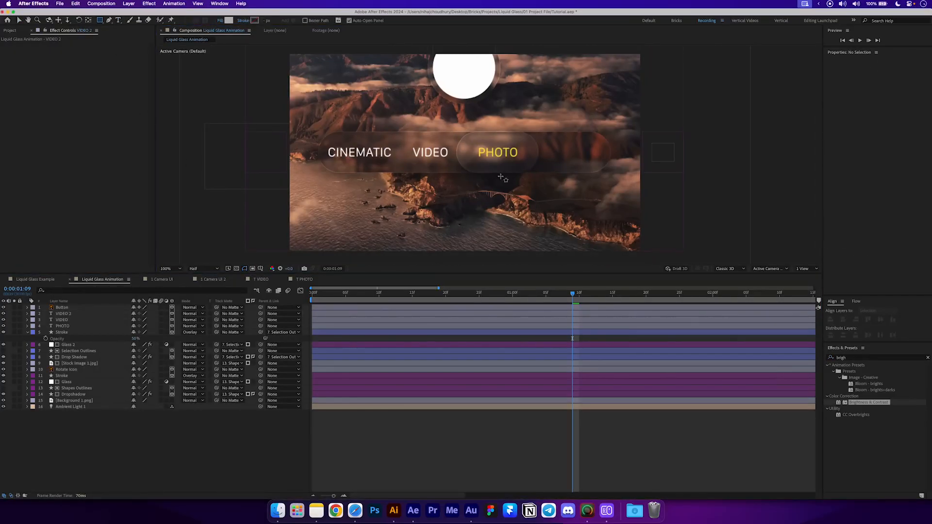
scroll(501, 177, "up", 4)
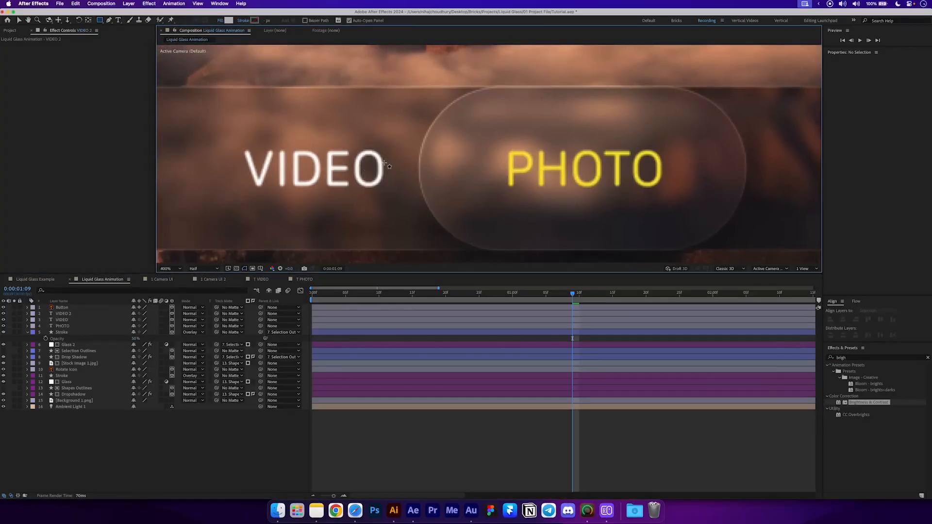
mouse_move(384, 163)
left_mouse_down()
mouse_move(391, 194)
mouse_move(508, 209)
left_mouse_up()
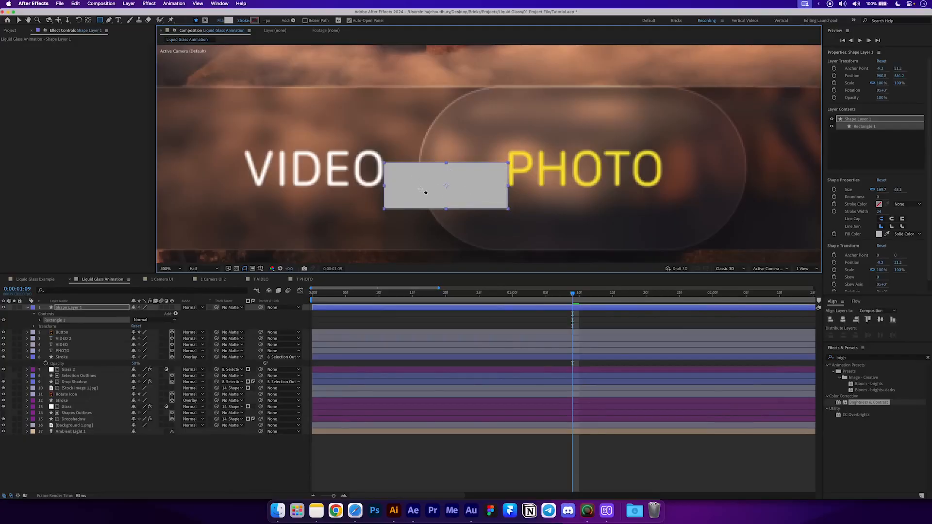
key("v")
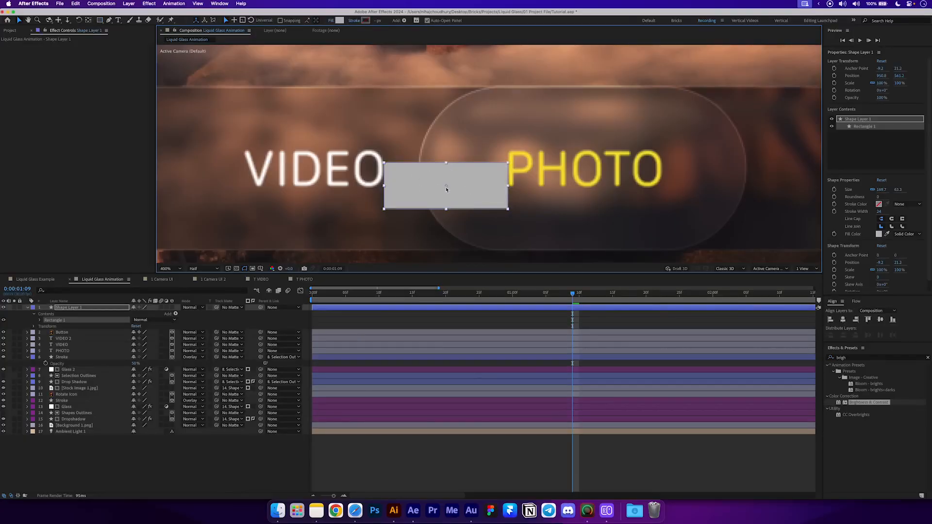
key("comma")
left_click_drag(456, 191, 426, 175)
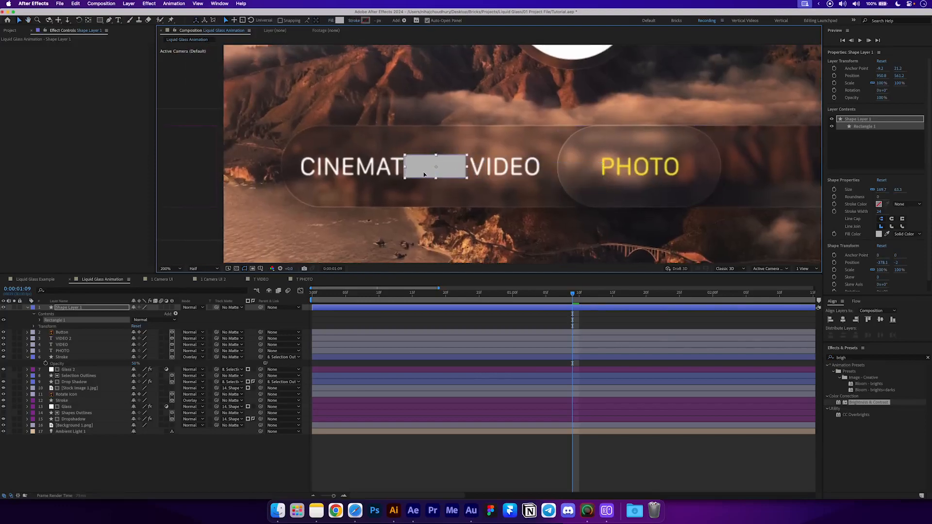
- Move the CINEMATIC text left until its end meets the left edge of the spacing rectangle
left_click(367, 168)
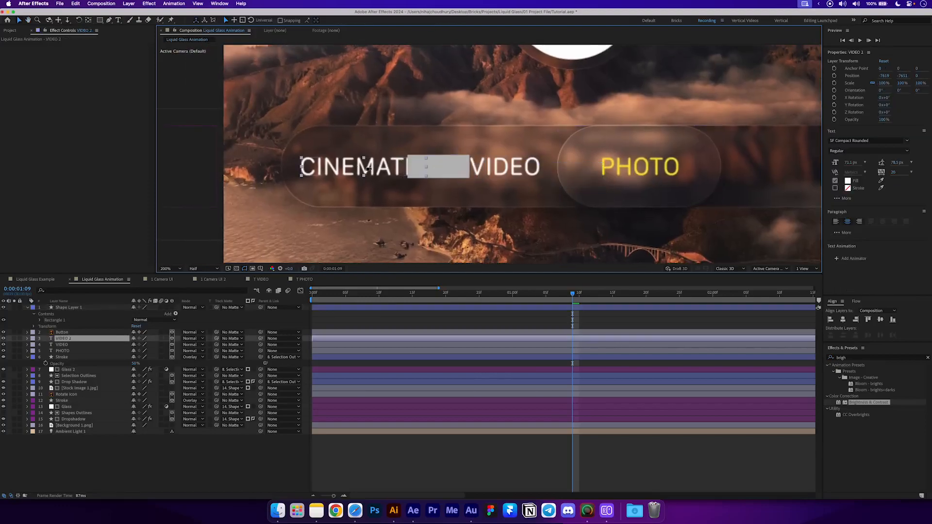
key("period")
left_click_drag(443, 172, 386, 179)
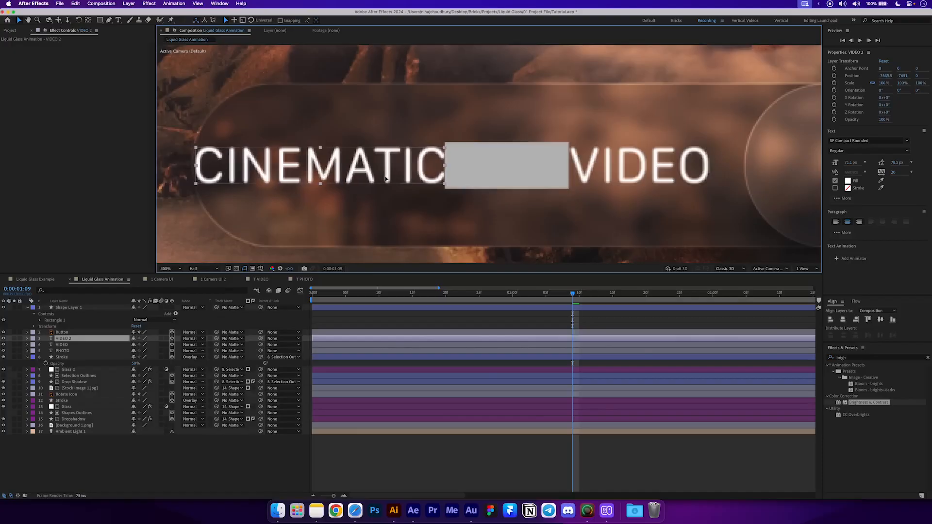
- Rename the VIDEO 2 layer as CINEMATIC
scroll(457, 199, "down", 2)
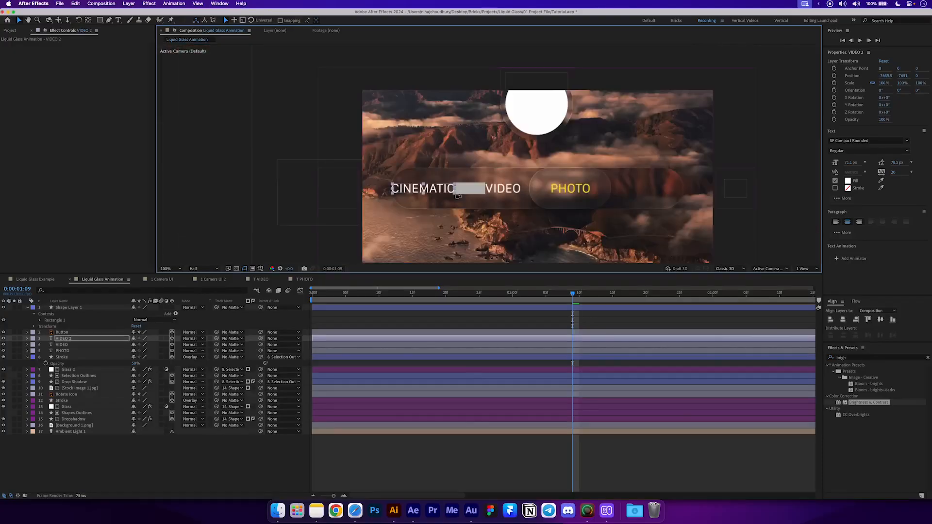
left_click_drag(501, 196, 389, 170)
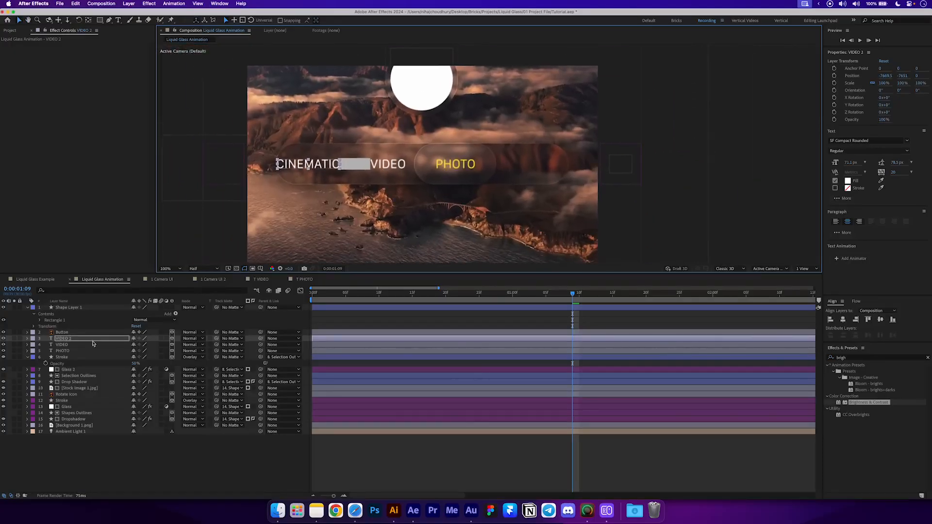
left_click(64, 340)
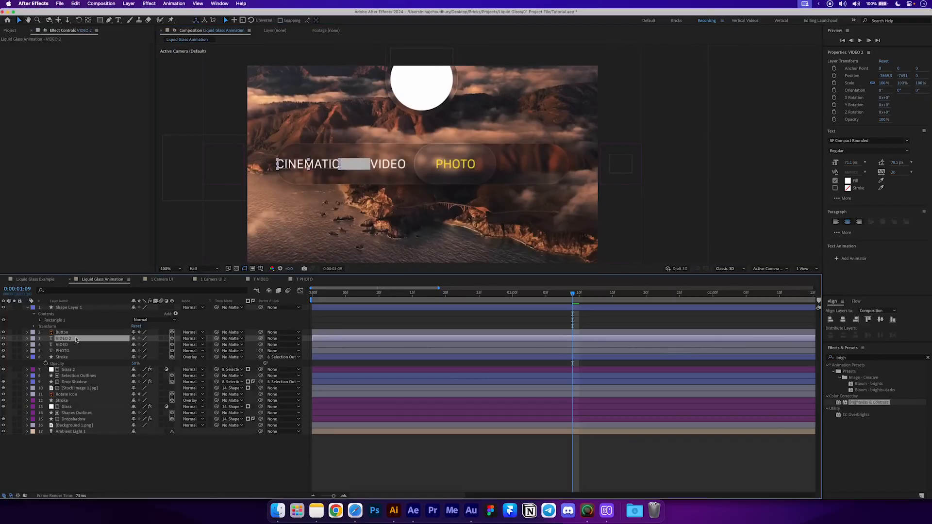
key("Return")
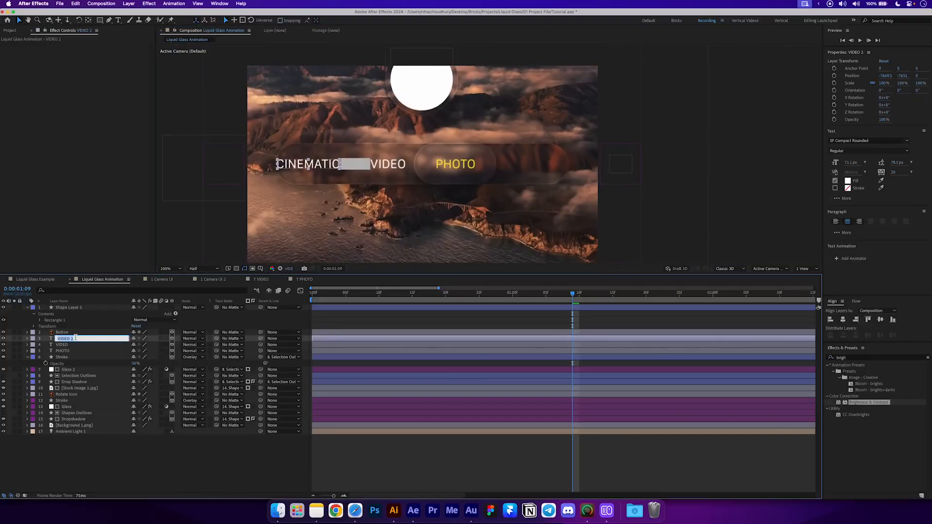
key("BackSpace")
type("CINEMATIC")
key("Return")
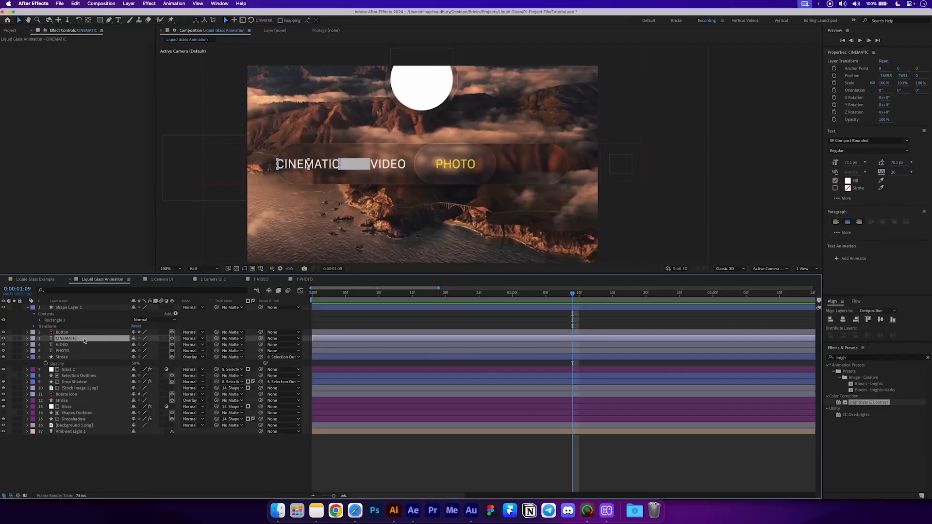
- Duplicate the CINEMATIC text layer, order the copy below the PHOTO layer, place it to the right of PHOTO and change its text to PORTRAIT
key("ctrl+d")
left_click_drag(79, 341, 80, 363)
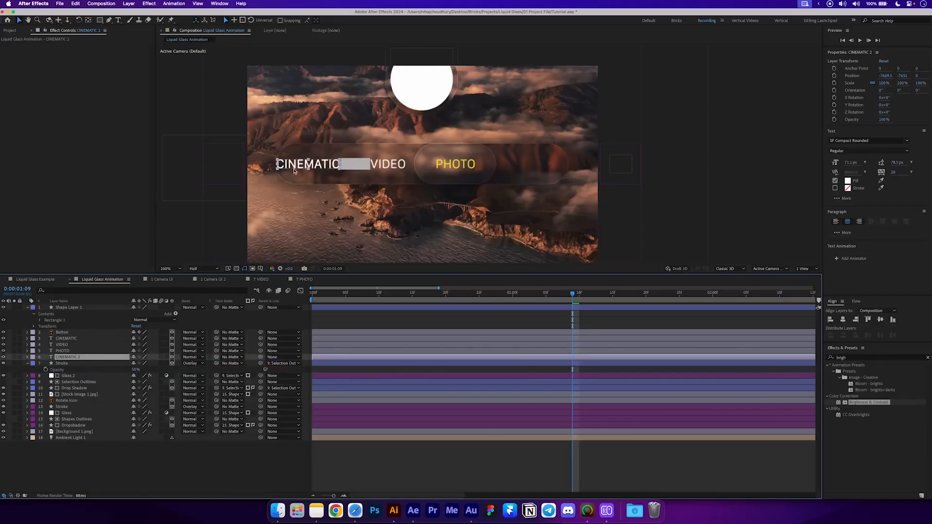
left_click_drag(294, 170, 534, 169)
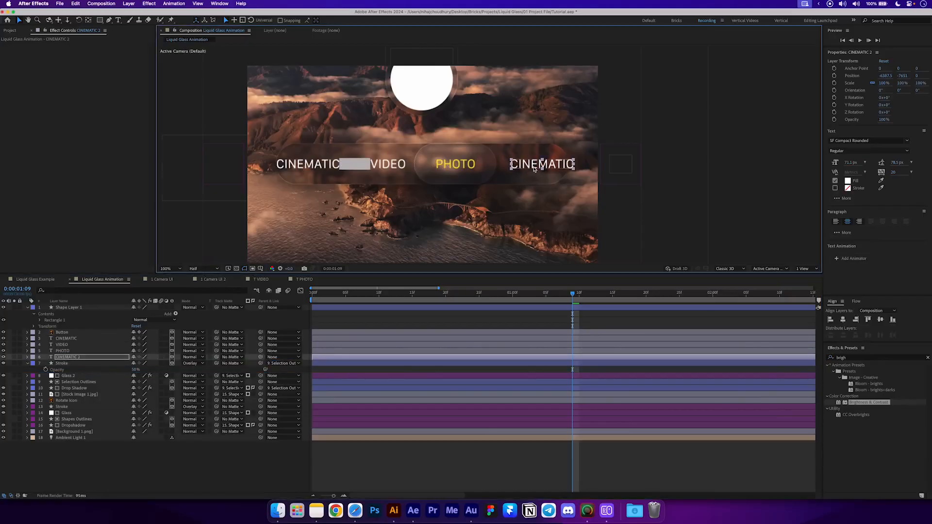
double_click(533, 165)
type("PORTRAIT")
key("Escape")
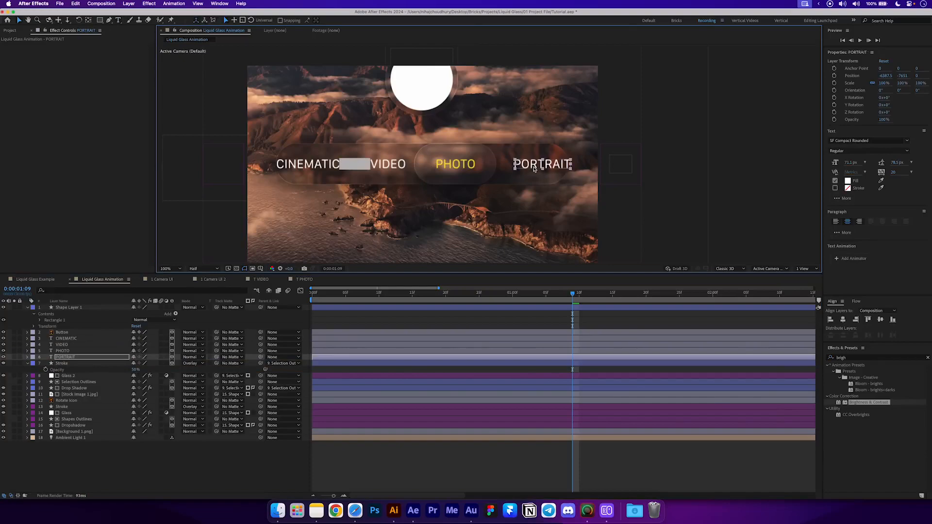
- Move the spacing rectangle against the end of PHOTO and shift the PORTRAIT text left until it meets the rectangle's right edge
left_click_drag(353, 168, 498, 169)
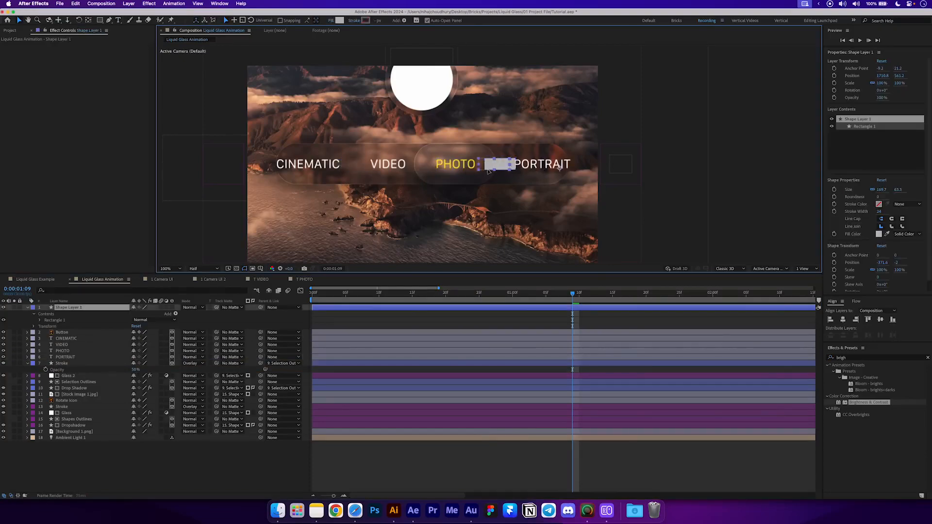
scroll(496, 158, "up", 4)
left_click_drag(455, 146, 415, 78)
left_click_drag(423, 131, 413, 131)
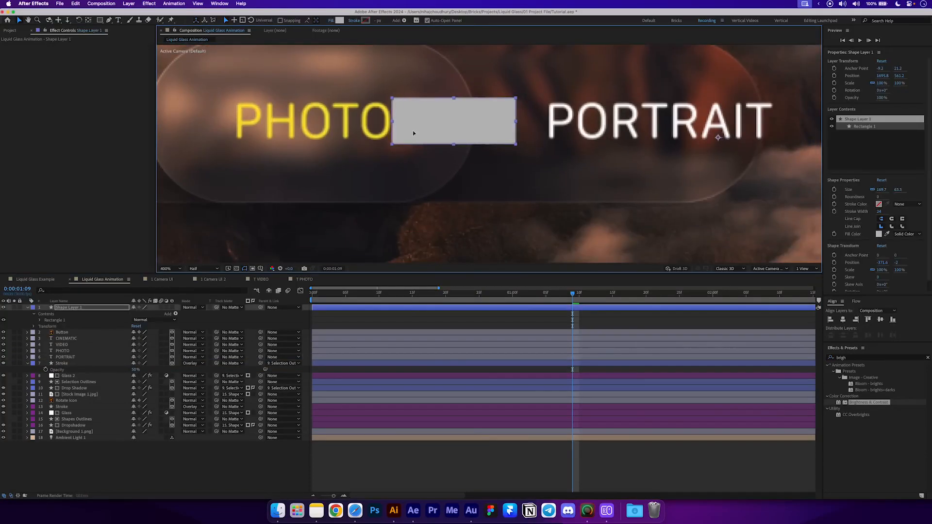
left_click(586, 128)
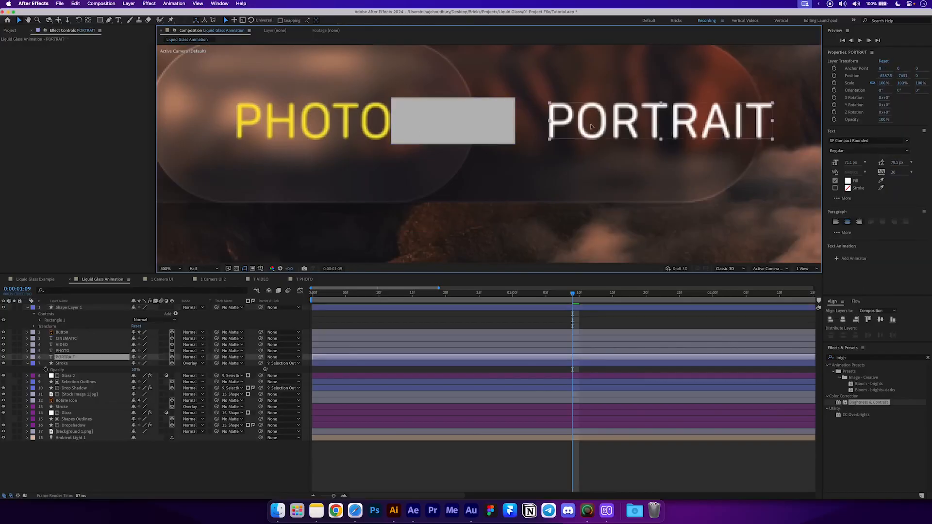
left_click_drag(586, 127, 555, 128)
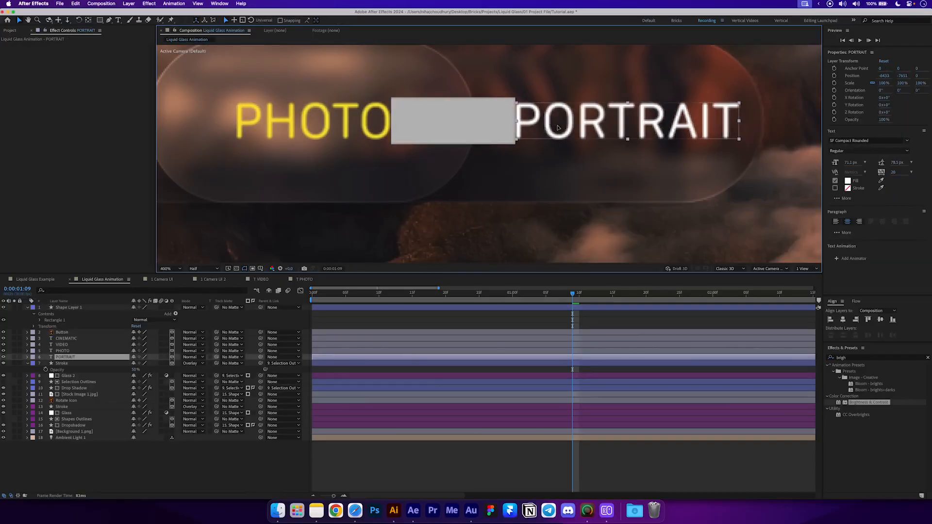
- Duplicate the PORTRAIT layer, order the copy below it, place it to the right of PORTRAIT and change its text to PANORAMA
left_click(90, 358)
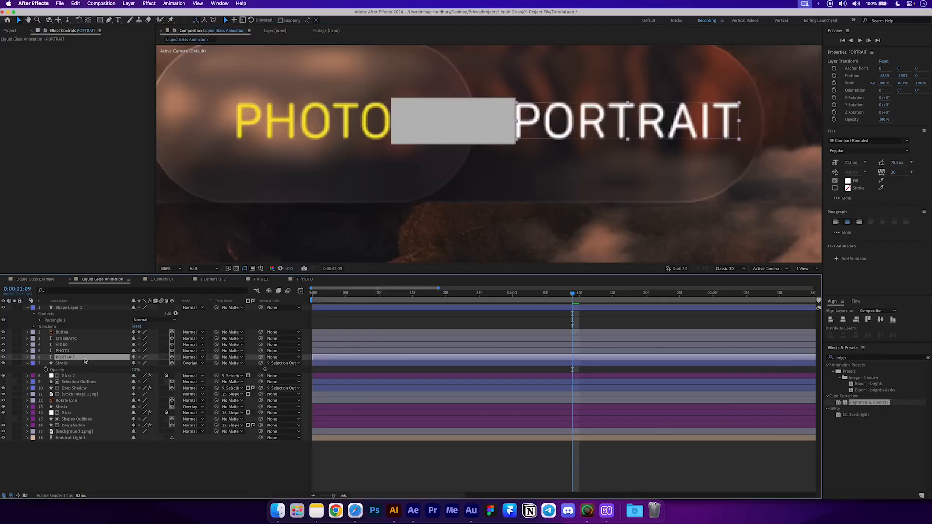
key("super+d")
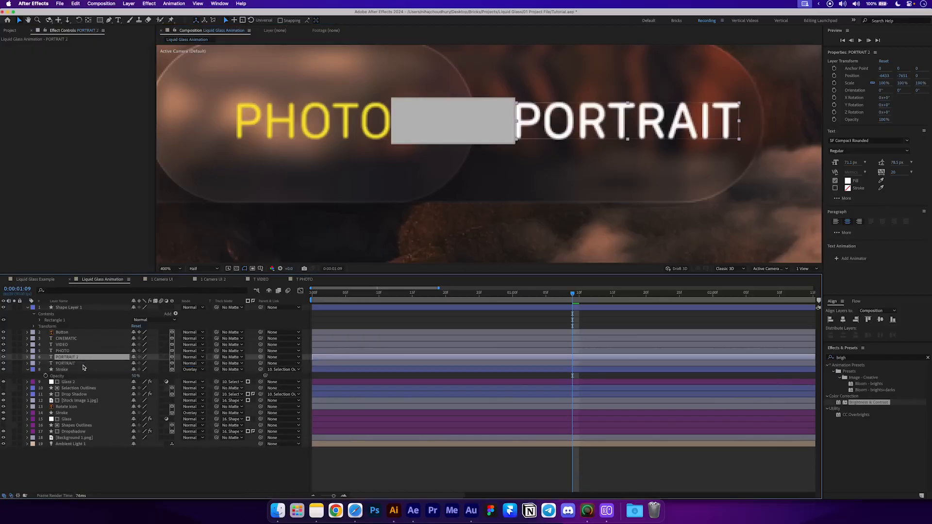
scroll(414, 134, "down", 1)
scroll(414, 146, "right", 3)
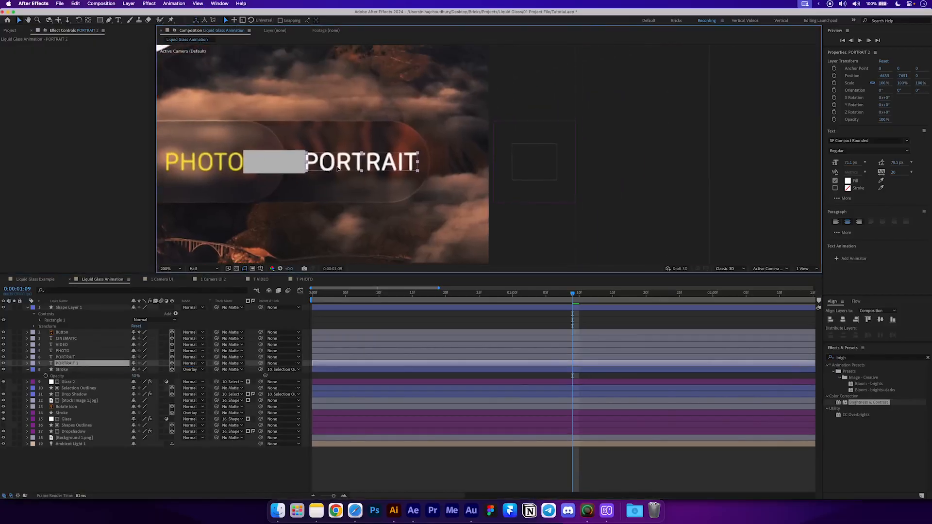
left_click_drag(331, 174, 455, 174)
double_click(454, 164)
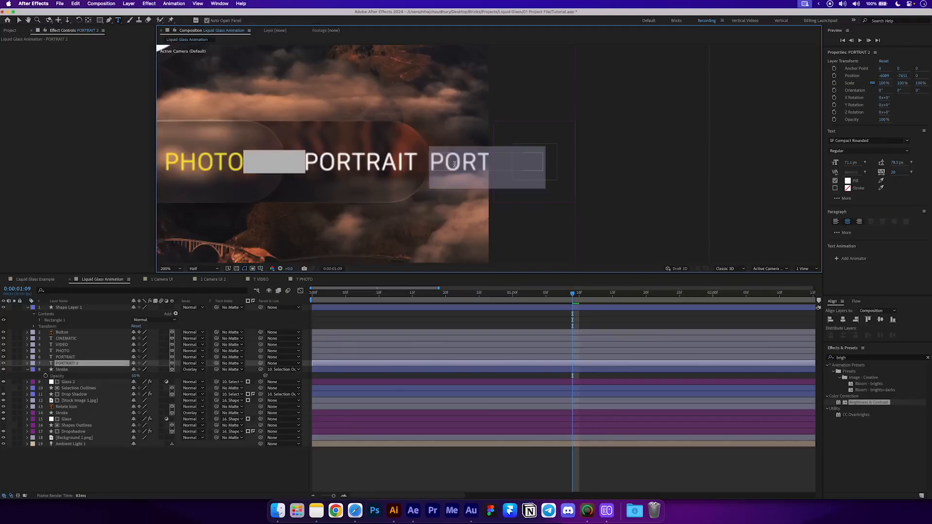
type("PANORAMA")
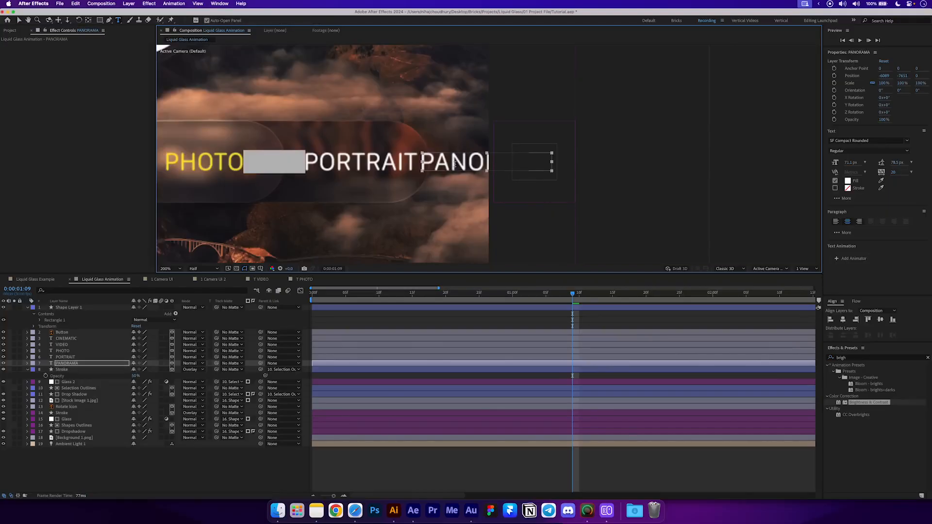
key("Escape")
- Use the spacing rectangle to set the same gap between PORTRAIT and PANORAMA, and delete the rectangle
left_click_drag(266, 170, 553, 166)
left_click(437, 166)
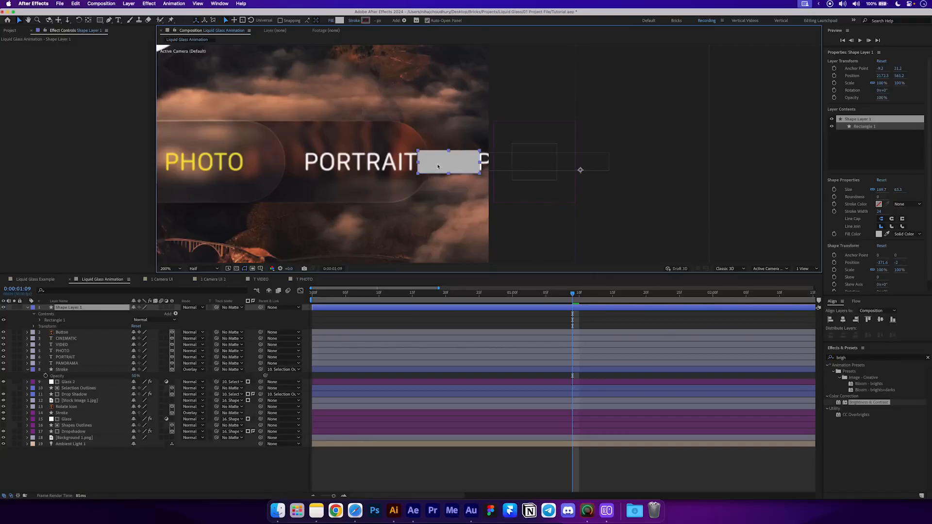
key("Delete")
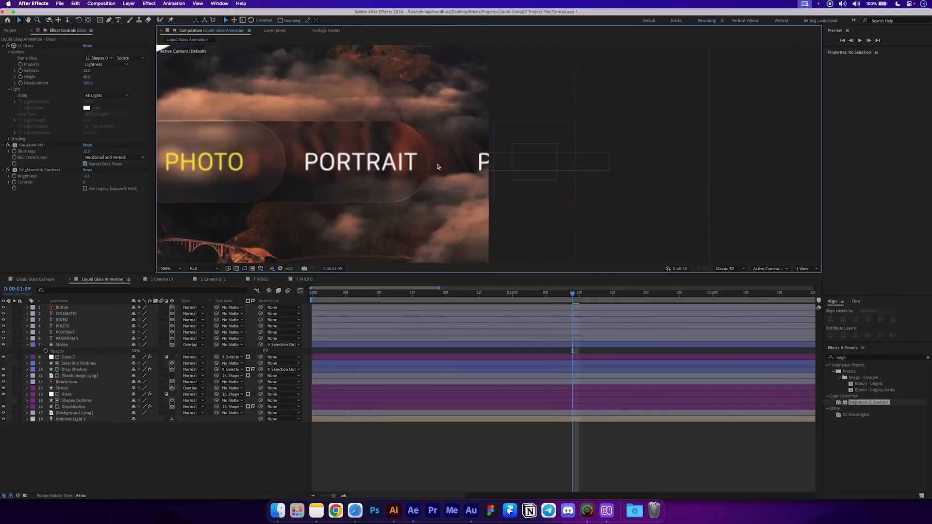
scroll(437, 166, "down", 4)
scroll(438, 166, "up", 2)
- Add a null object above the CINEMATIC layer and rename it Text Null
left_click(73, 339)
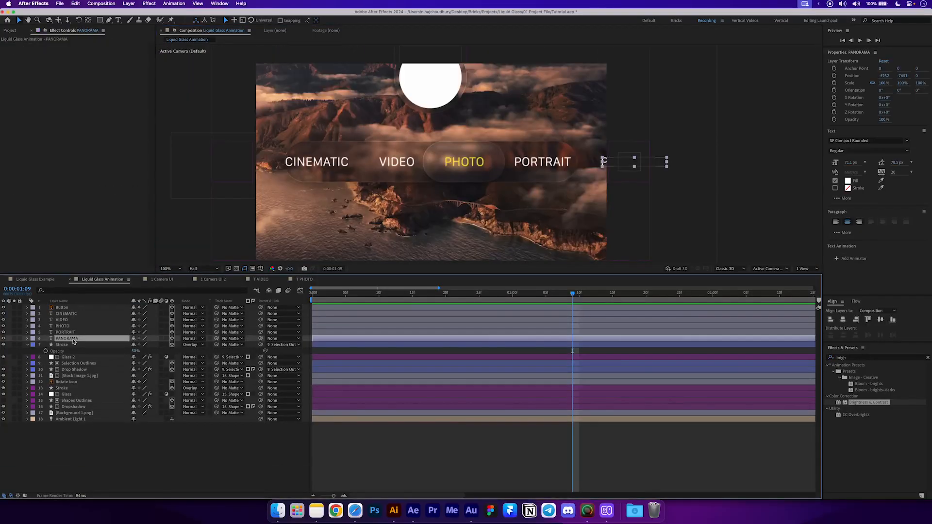
left_click(76, 315)
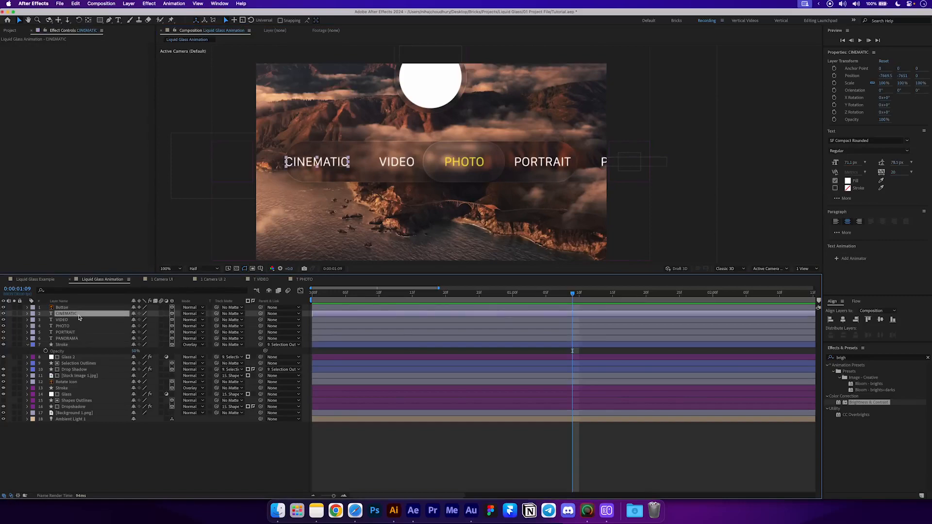
left_click(129, 5)
mouse_move(189, 15)
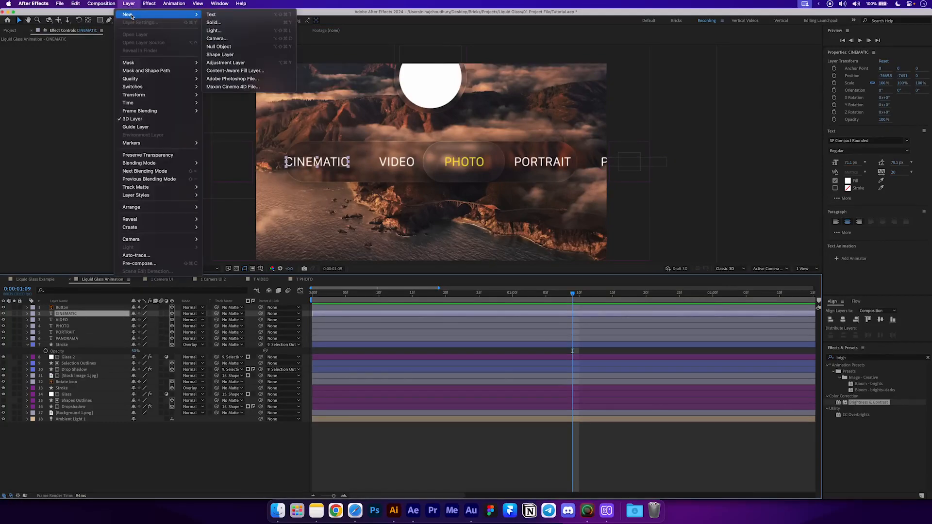
left_click(232, 48)
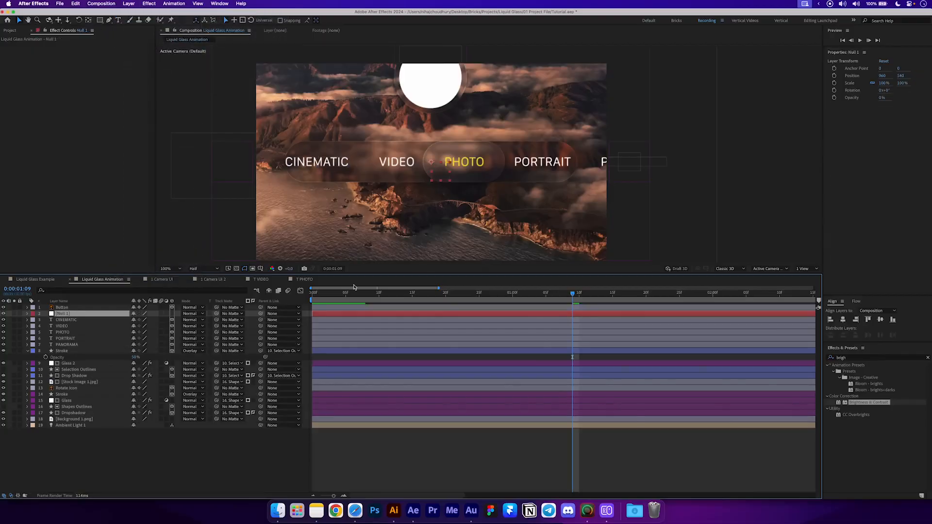
key("Return")
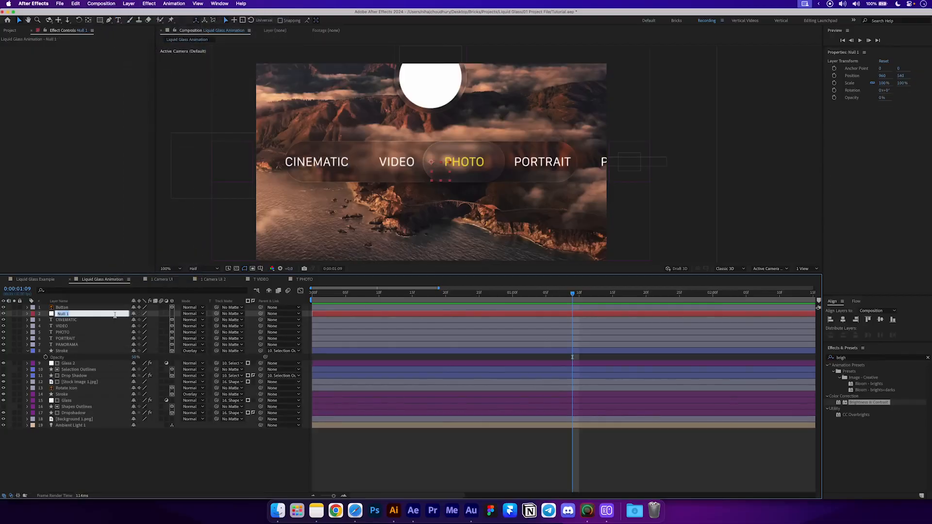
type("Text Null")
key("Return")
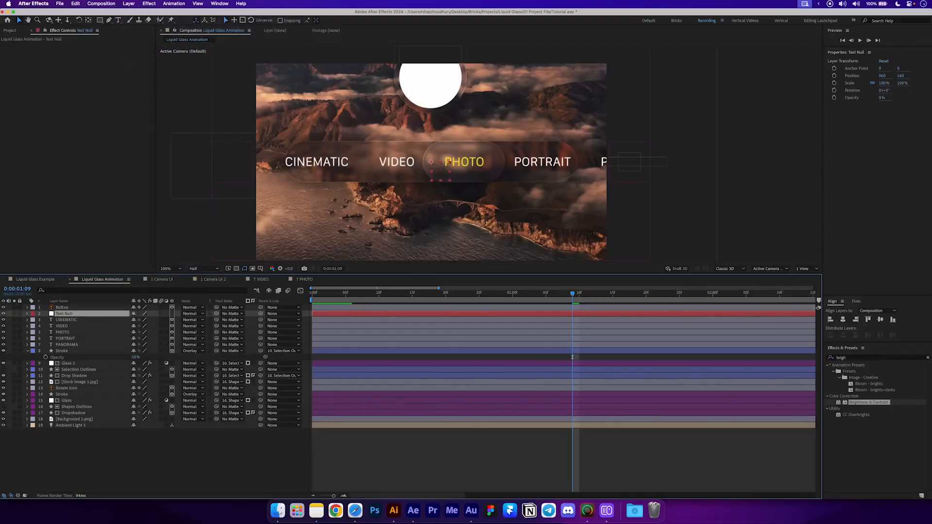
- Parent the five text layers from CINEMATIC to PANORAMA to Text Null and make the null a 3D layer
left_click(76, 322)
left_click(74, 345, "shift")
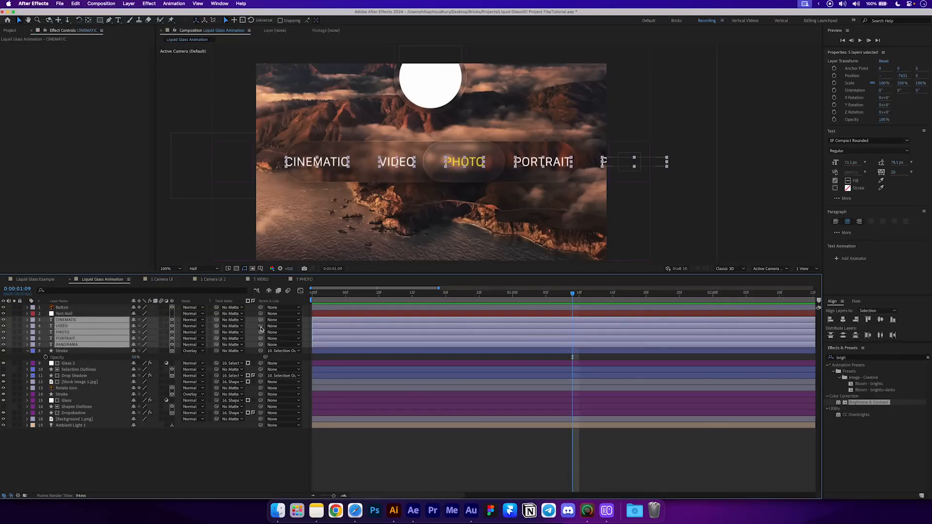
left_click_drag(261, 329, 68, 314)
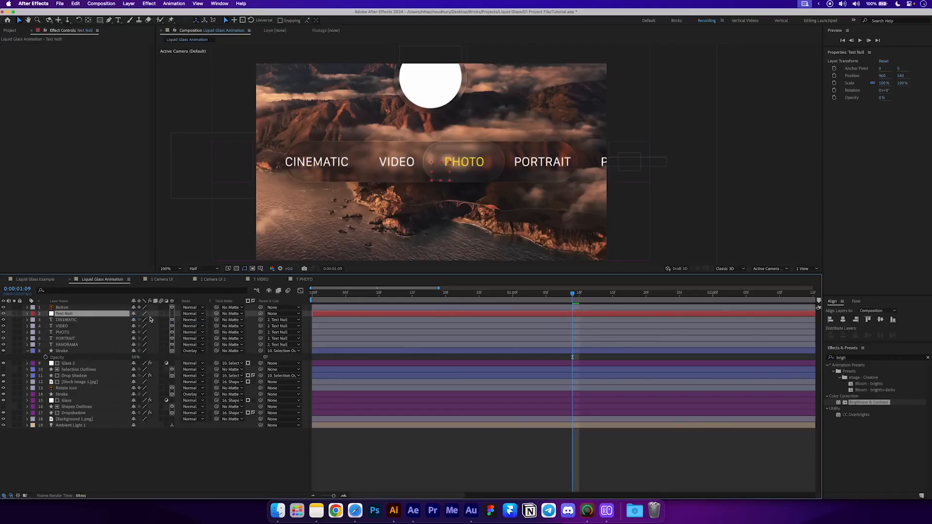
left_click(172, 313)
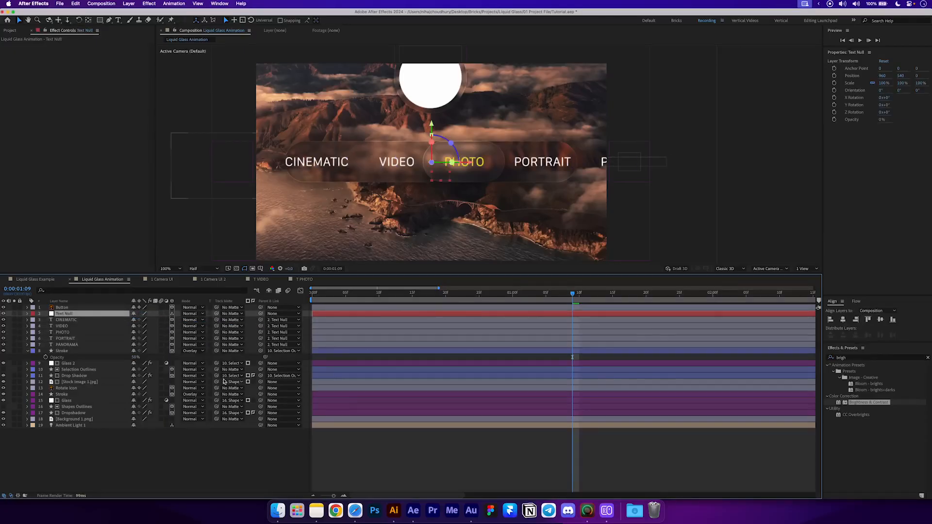
- Try sliding the row of mode labels sideways through Text Null's position
key("p")
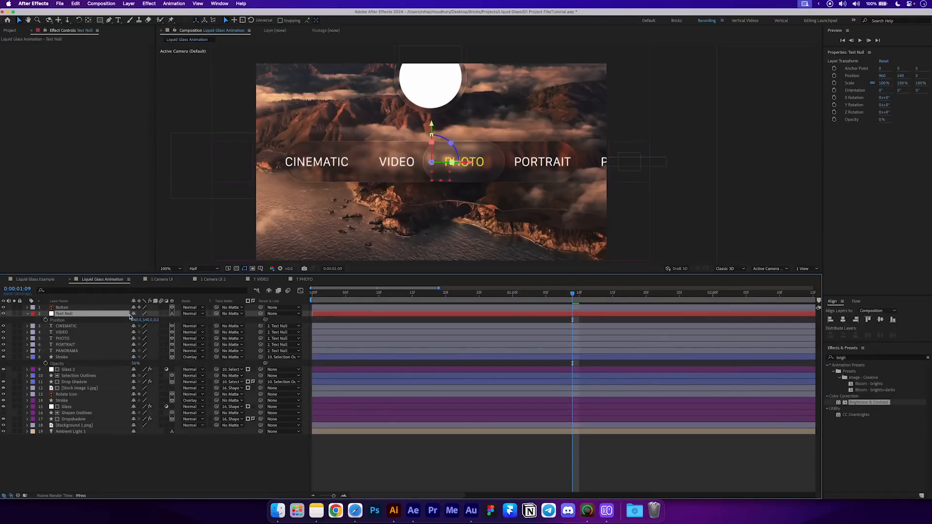
left_click_drag(137, 320, 49, 322)
left_click(139, 456)
left_click(27, 315)
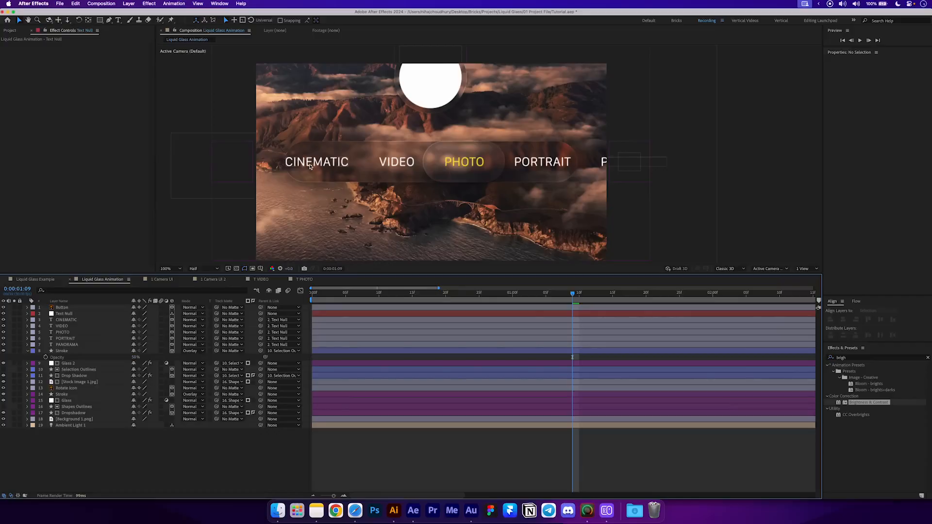
- Go to 0:00:00:11, duplicate the Shapes Outlines layer and rename the copy Text Mask
left_click(372, 294)
left_click_drag(373, 294, 386, 294)
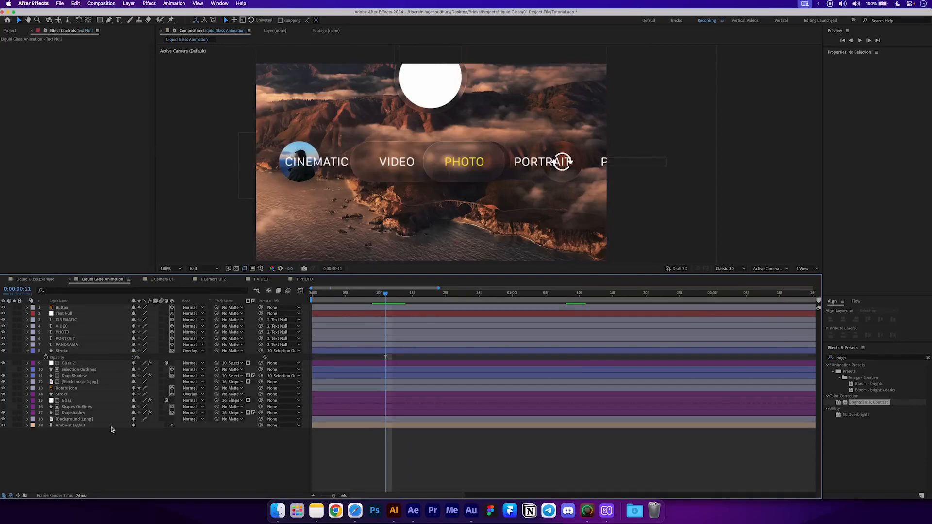
left_click(79, 407)
key("super+d")
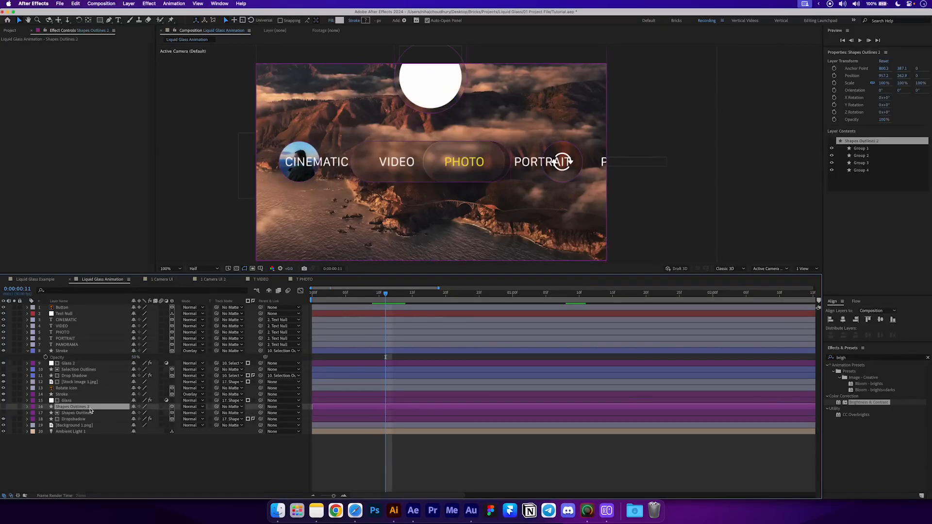
key("Return")
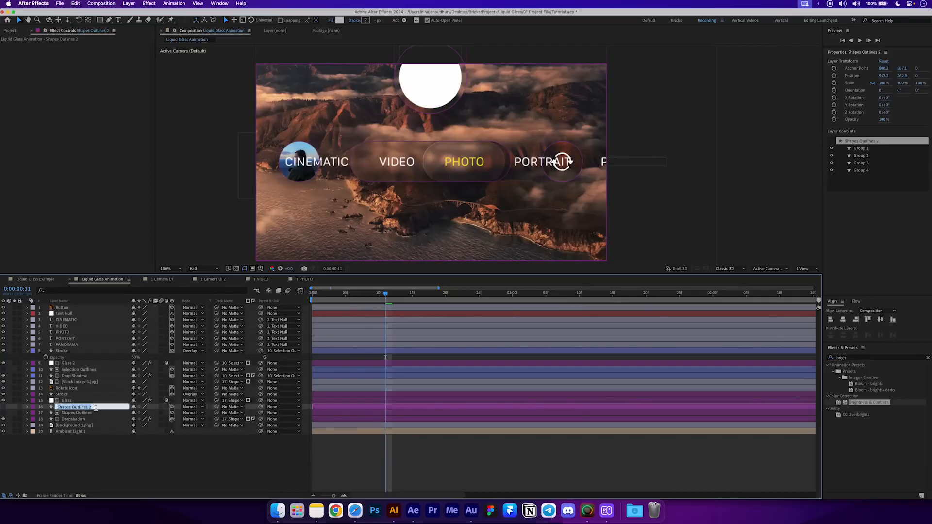
type("Text Mask")
key("Return")
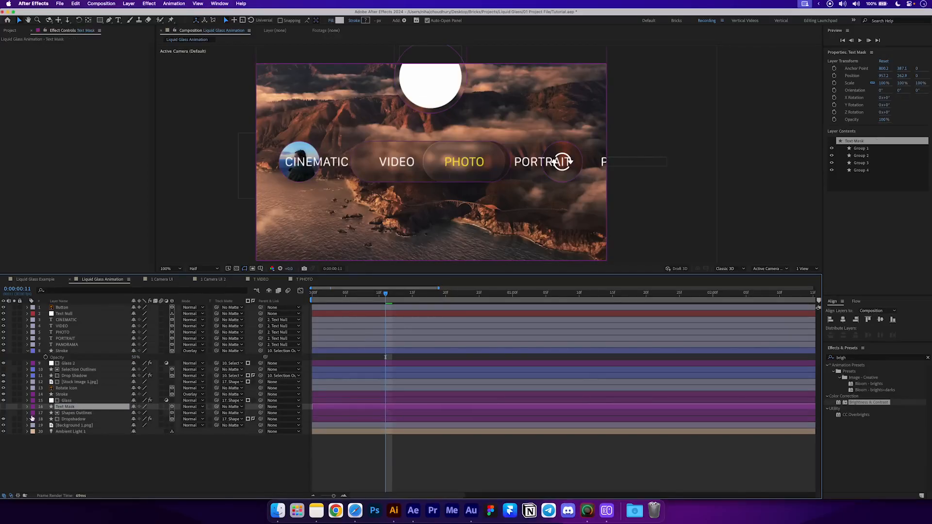
- Delete Group 2, Group 3 and Group 4 from the Text Mask layer, keeping only Group 1
left_click(28, 407)
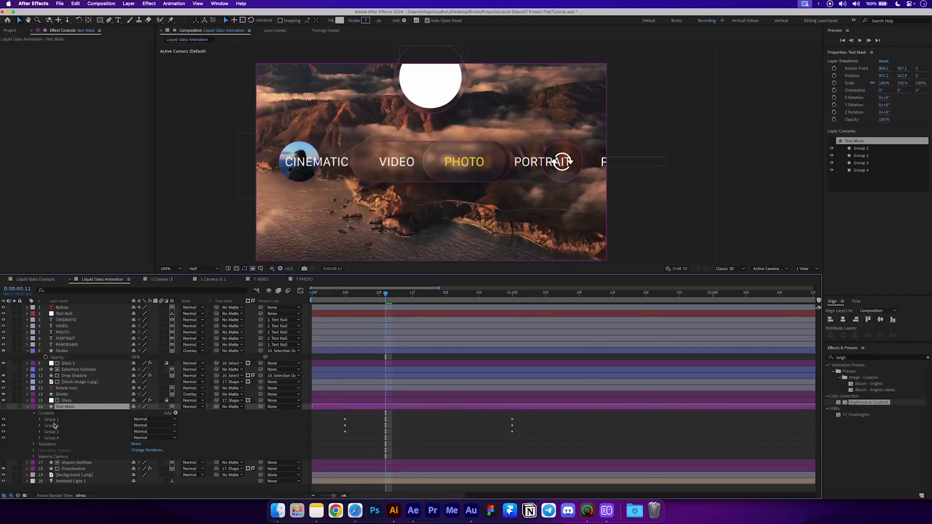
left_click(51, 420)
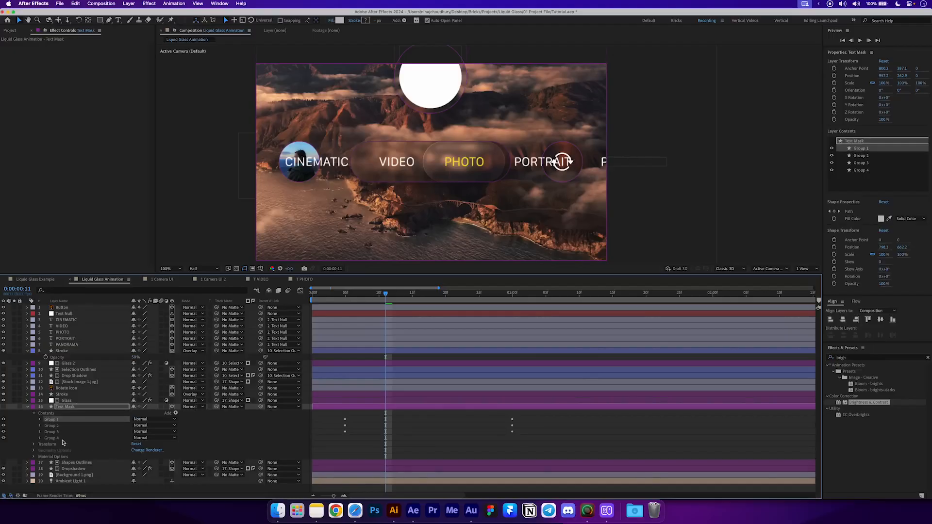
left_click(51, 426)
left_click(61, 439, "shift")
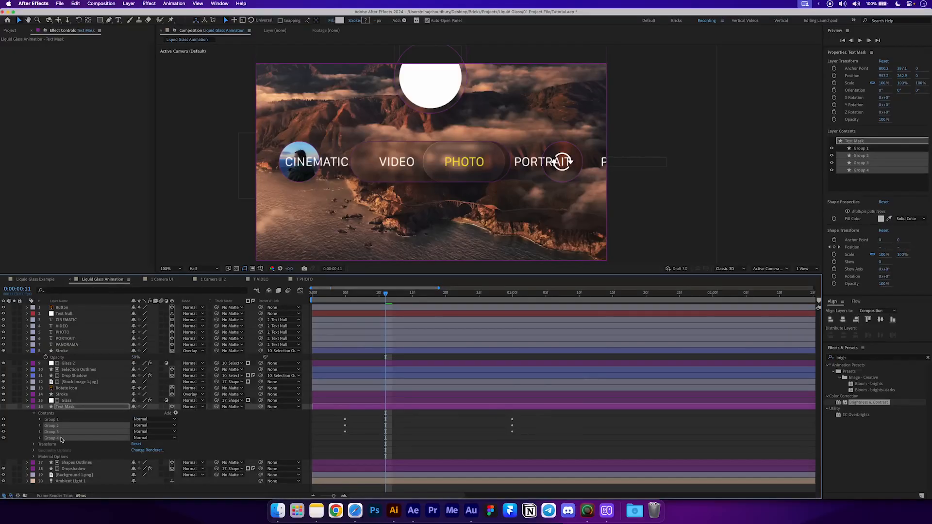
key("Delete")
left_click(28, 408)
- Set Text Mask as the track matte of the five text layers from CINEMATIC to PANORAMA
left_click(68, 345)
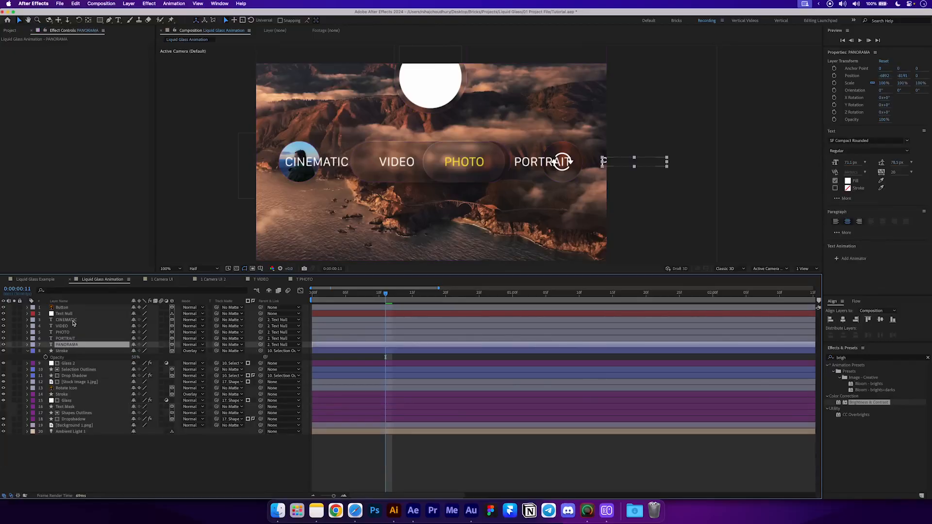
left_click(80, 322, "shift")
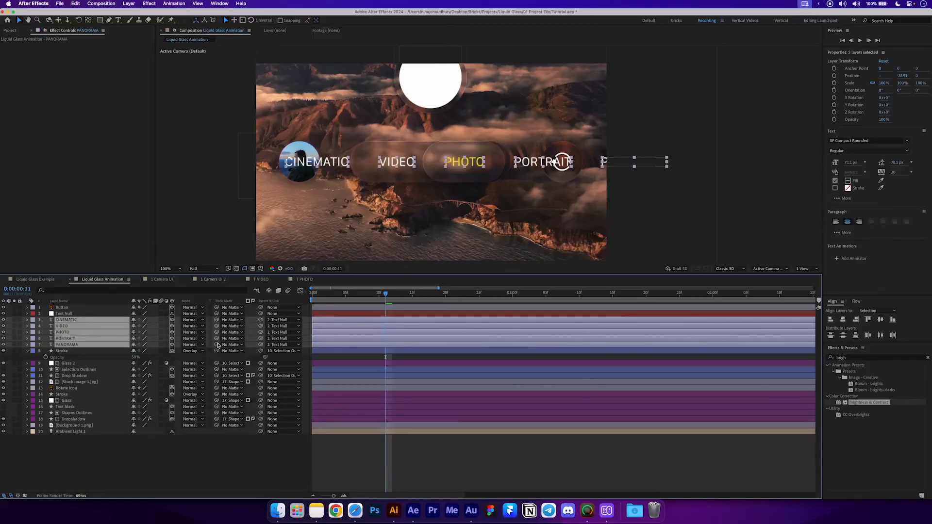
left_click_drag(217, 345, 73, 407)
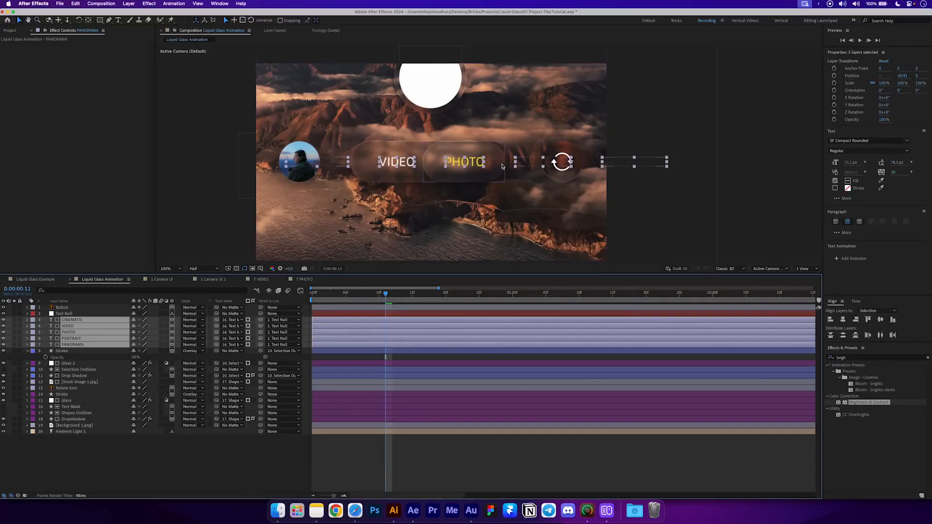
- Set the label colour of the selection's Stroke, Glass 2, Selection Outlines and Drop Shadow layers to Orange
left_click(96, 371)
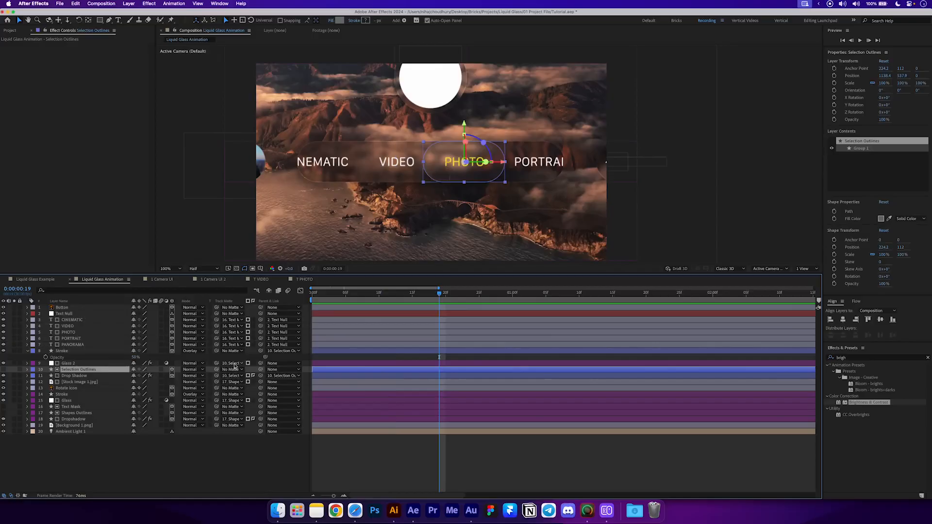
left_click(79, 376)
left_click_drag(58, 355, 80, 375)
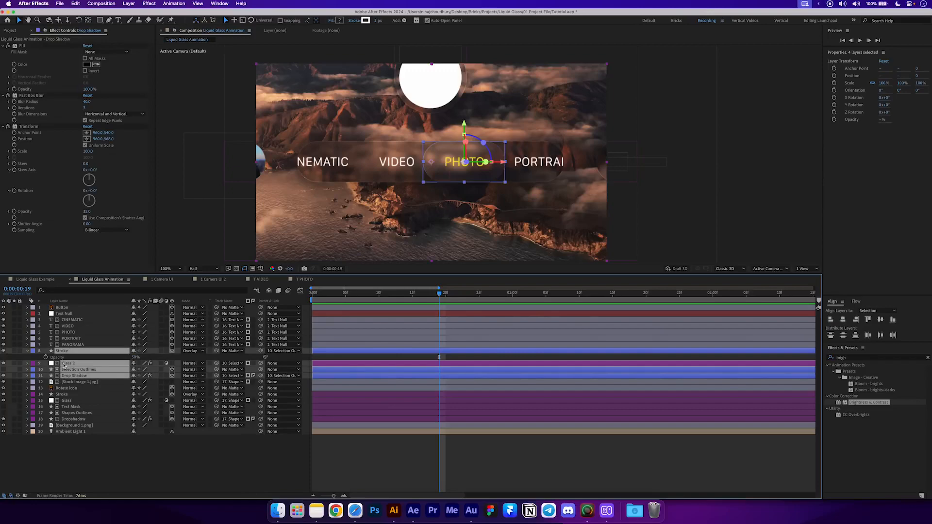
left_click(33, 369)
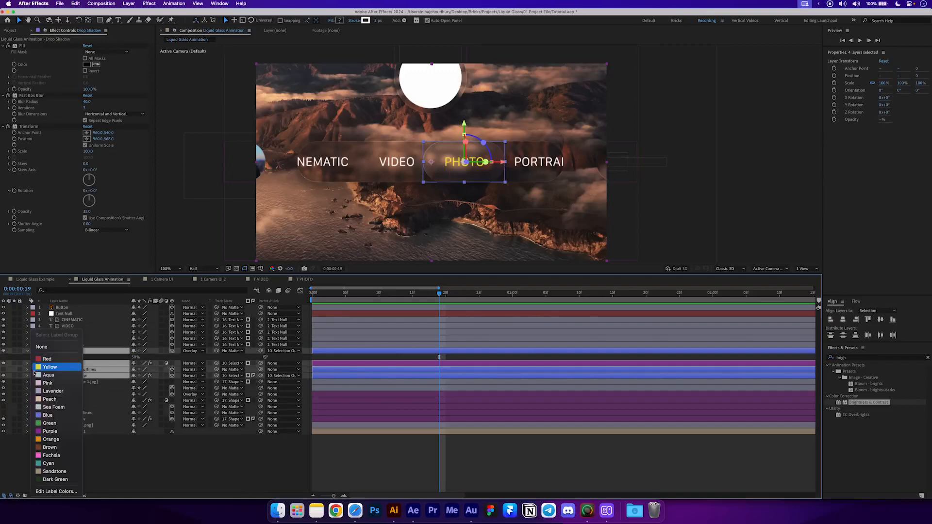
left_click(63, 438)
left_click(167, 438)
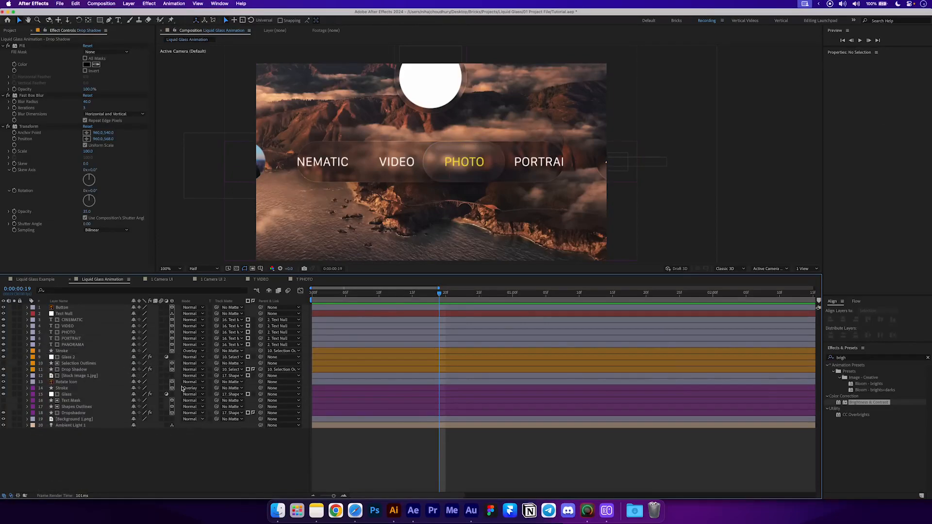
- Add a null object, place it between the Button and Text Null layers and rename it Slider Null
left_click(130, 4)
mouse_move(141, 15)
left_click(228, 47)
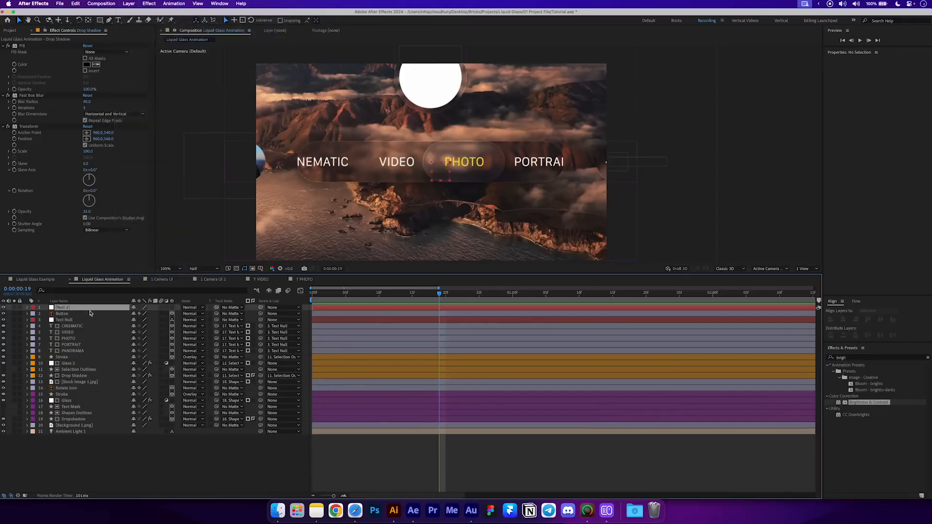
left_click_drag(65, 318, 62, 317)
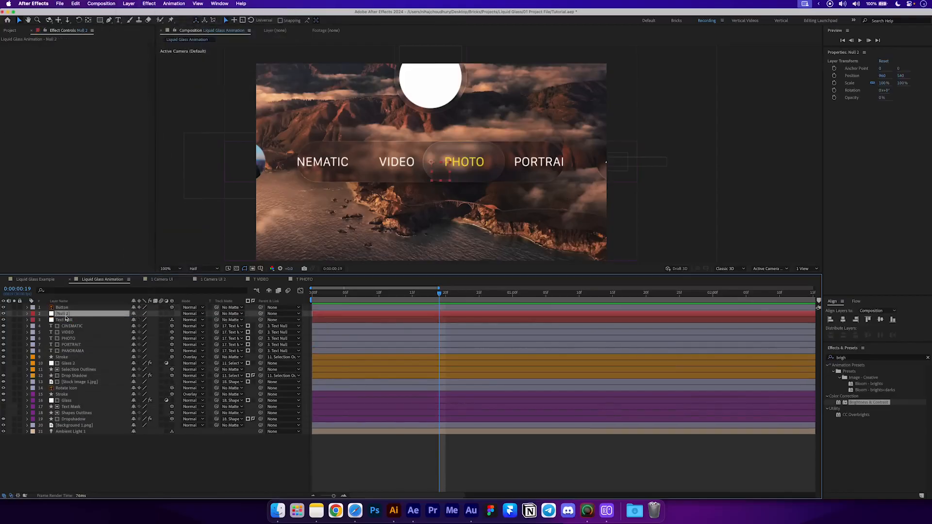
key("Return")
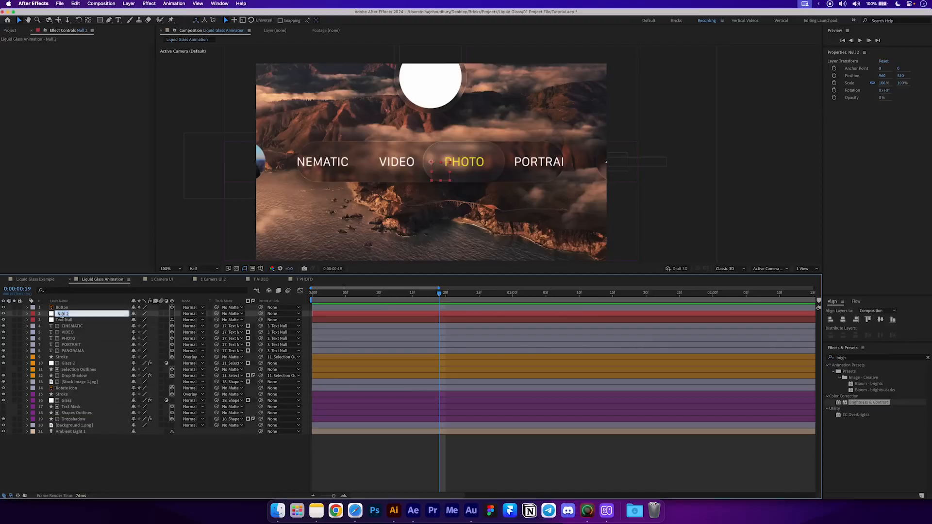
type("Slider Null")
key("Return")
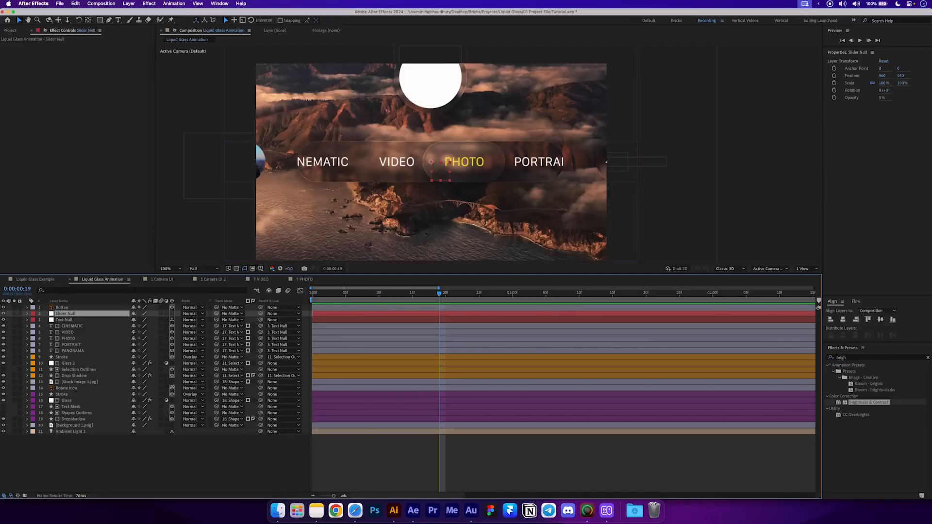
- Parent the Selection Outlines layer and Text Null to Slider Null, revealing Slider Null's Position
left_click(73, 358)
left_click(87, 376)
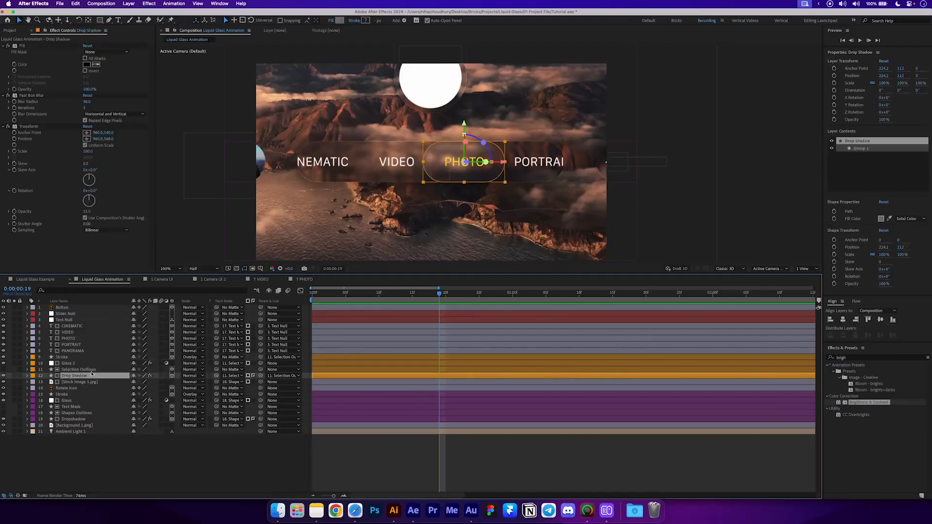
left_click(88, 370)
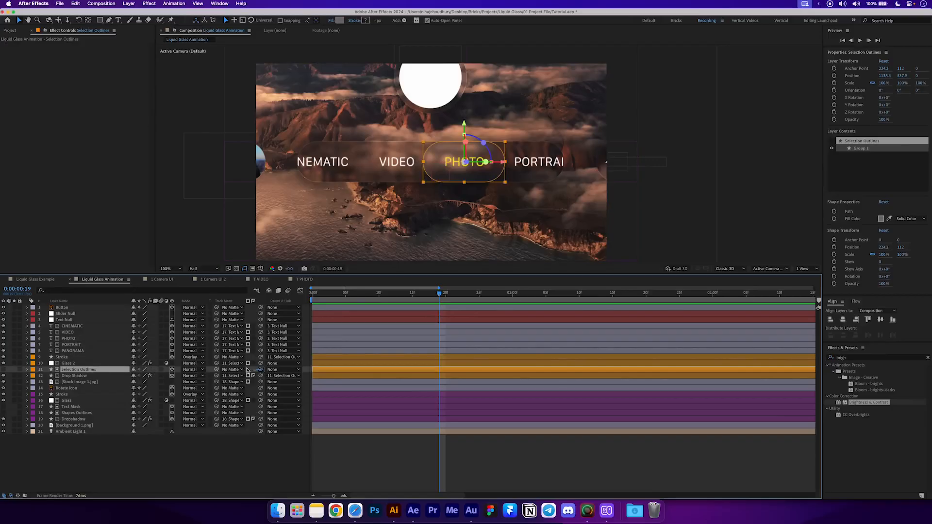
left_click_drag(261, 370, 145, 320)
left_click(82, 318)
key("p")
left_click(85, 326)
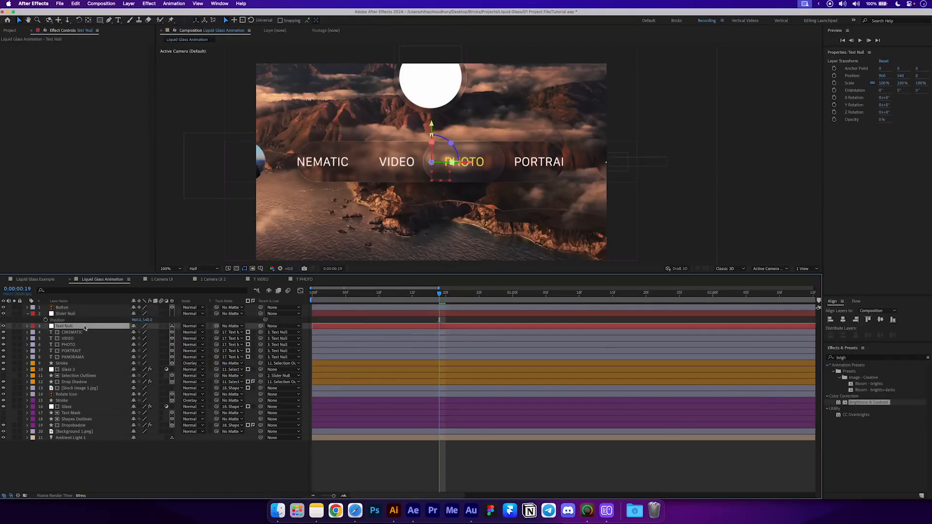
left_click_drag(261, 325, 82, 323)
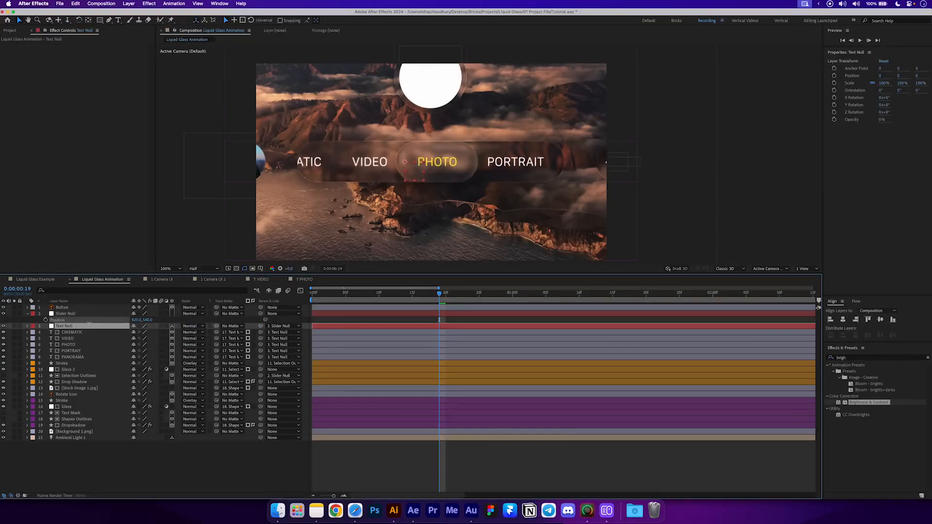
- Try sliding the PHOTO selection and mode labels sideways through Slider Null's Position
left_click(65, 314)
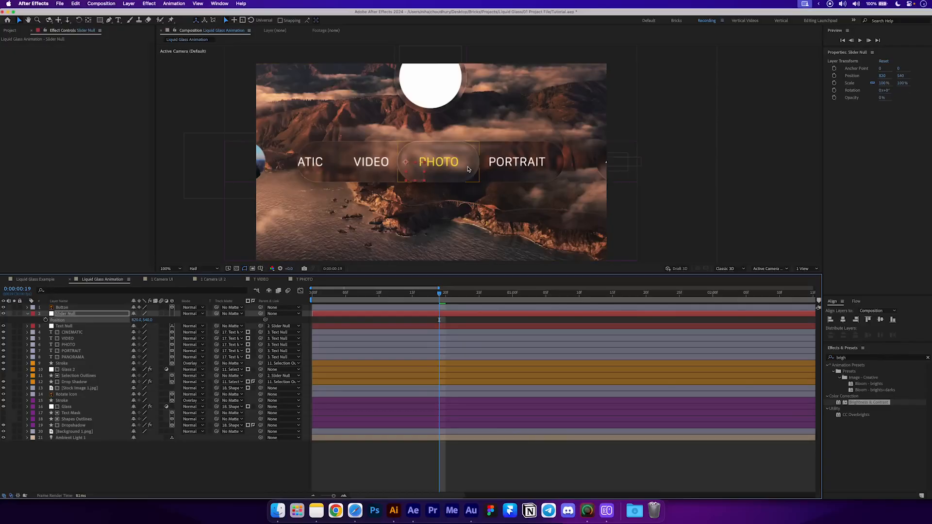
left_click_drag(132, 320, 141, 320)
left_click(151, 326)
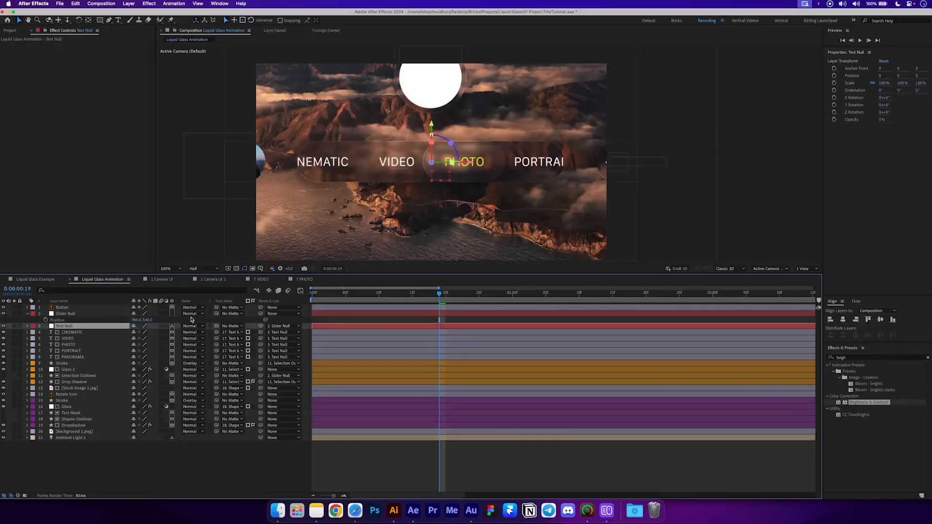
- Make Slider Null a 3D layer and collapse its revealed properties
left_click(173, 315)
left_click(180, 342)
key("u")
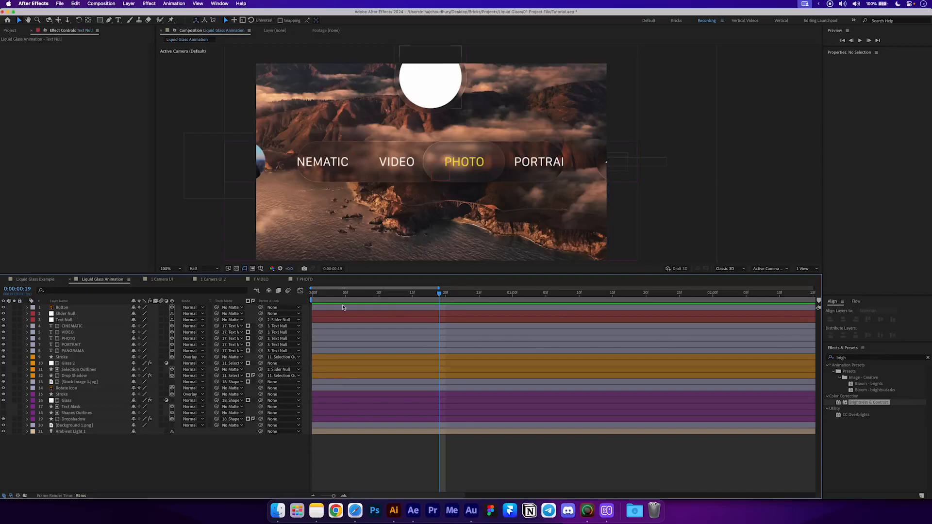
- Add a Position keyframe to Slider Null at 0:00:00:05
left_click(345, 295)
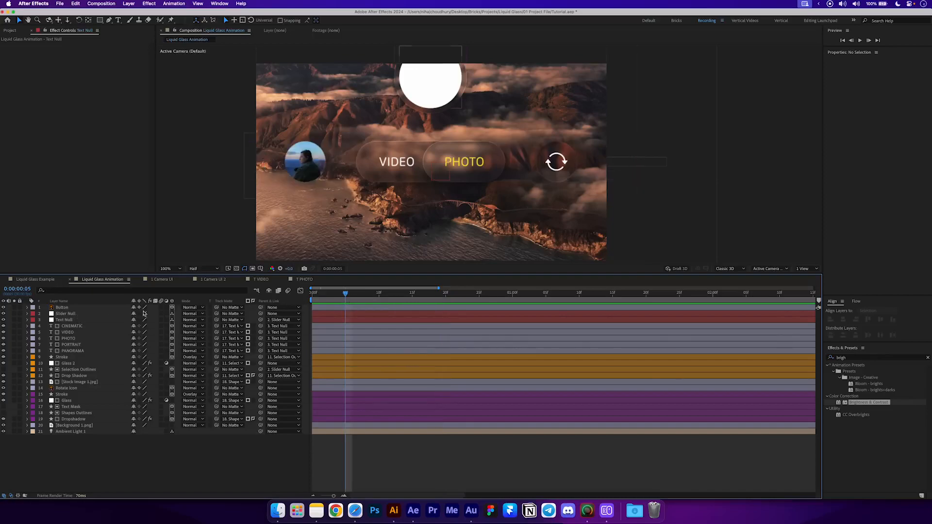
left_click(68, 315)
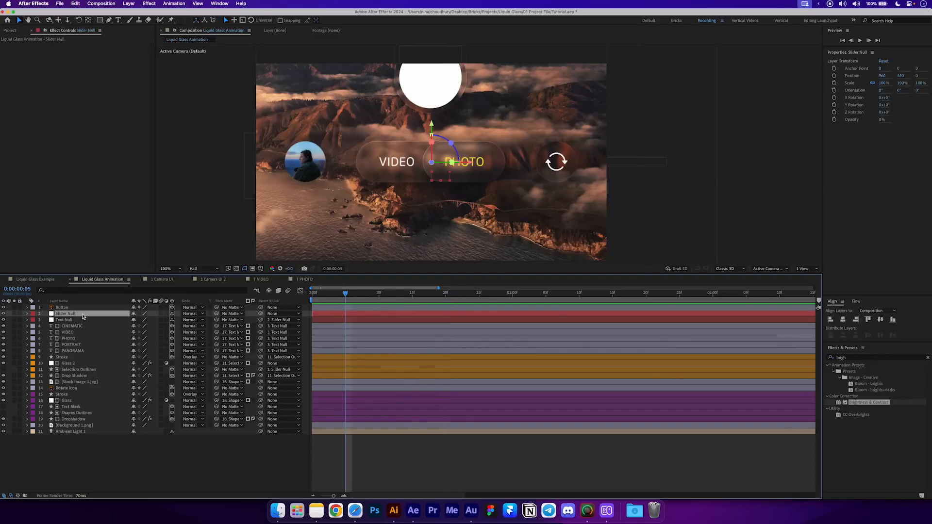
key("p")
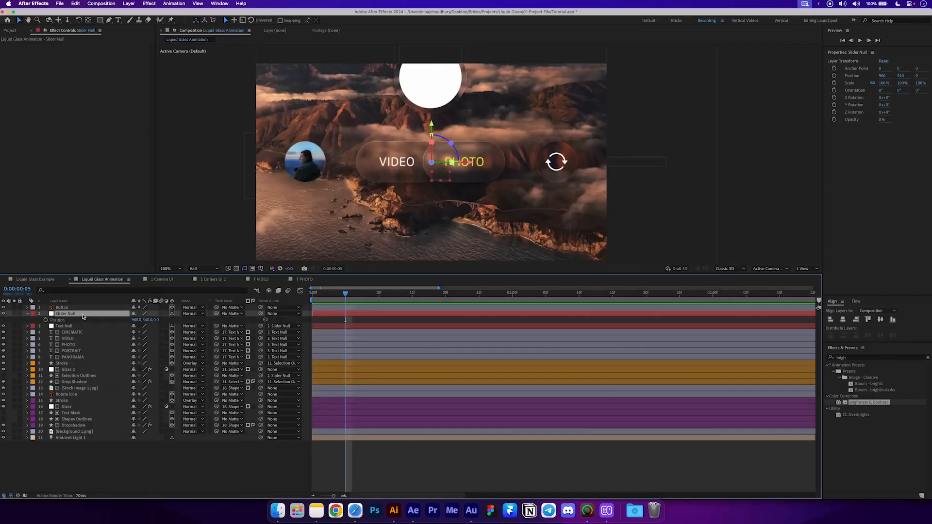
left_click(45, 320)
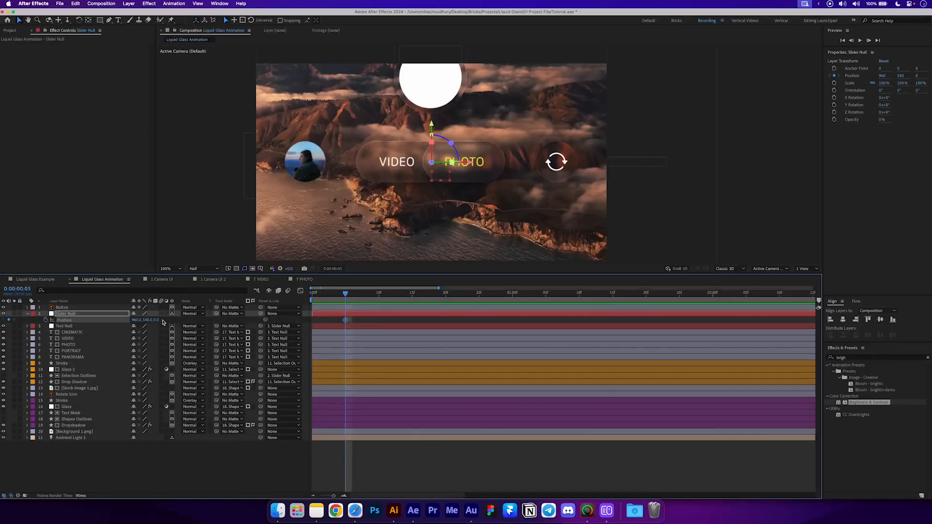
- At 0:00:01:00, duplicate Selection Outlines to the top of the layer stack, make the copy 2D and centre it horizontally in the composition
left_click_drag(467, 294, 513, 301)
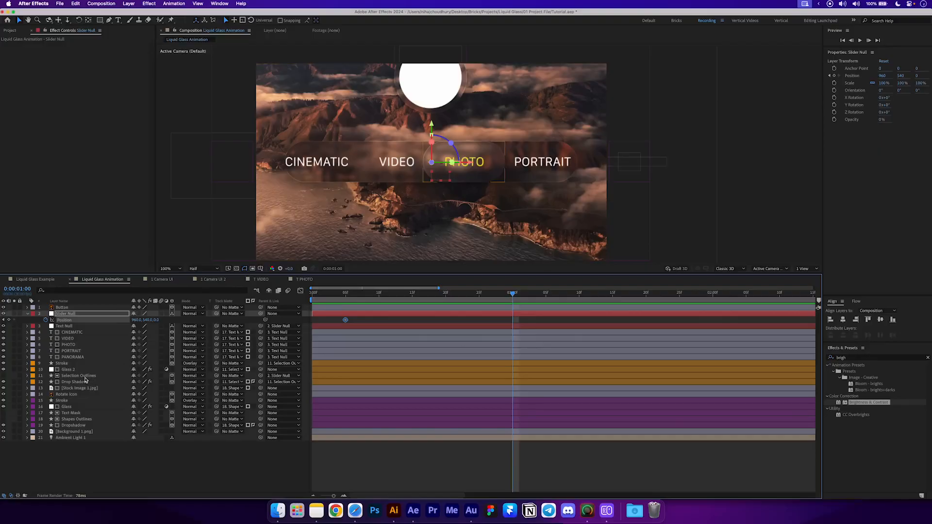
left_click(77, 376)
key("super+d")
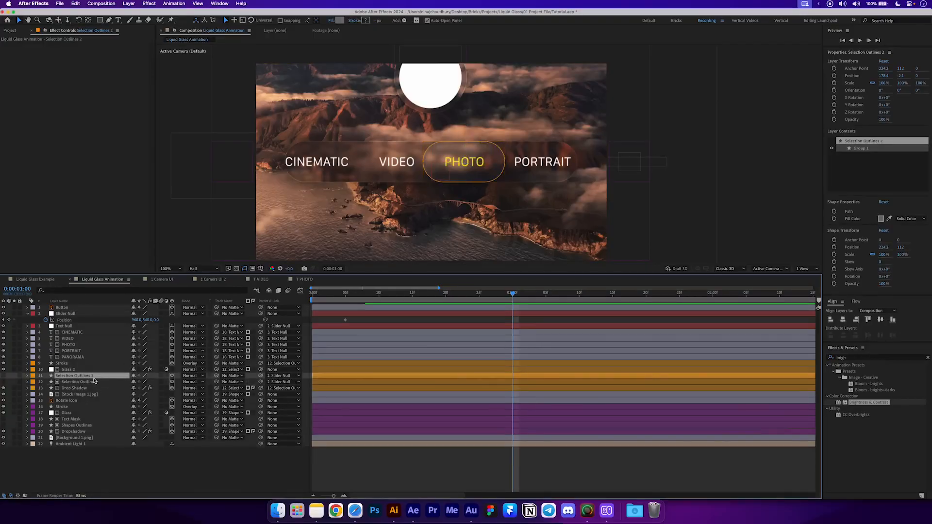
left_click_drag(92, 380, 86, 309)
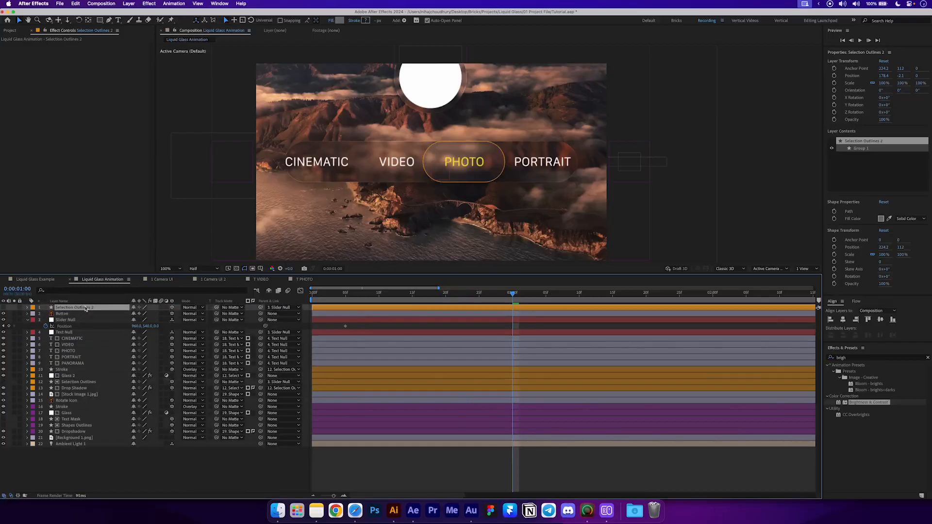
left_click(172, 308)
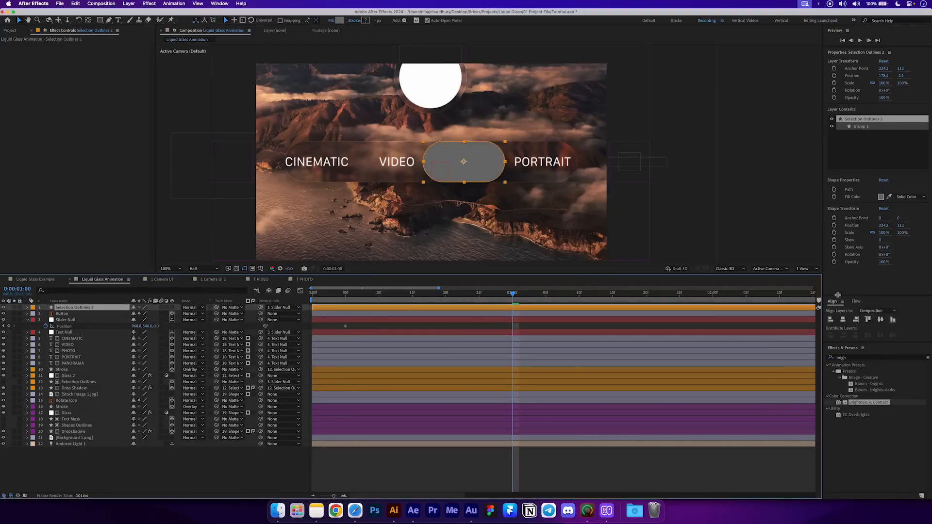
left_click(844, 319)
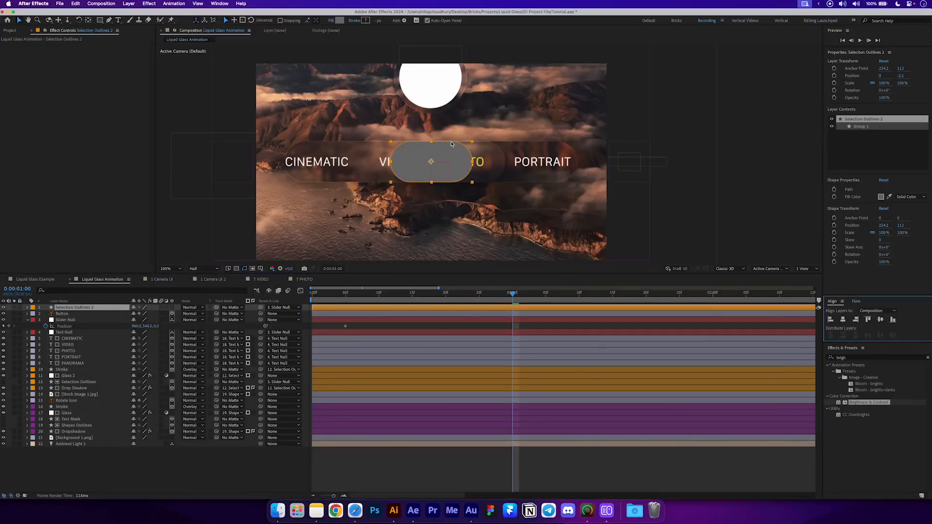
- Unparent Selection Outlines 2 and set Slider Null's X position to 782 at 0:00:01:00, aligning the glass selection with the grey guide shape
scroll(452, 150, "up", 4)
left_click_drag(371, 169, 543, 144)
left_click(110, 320)
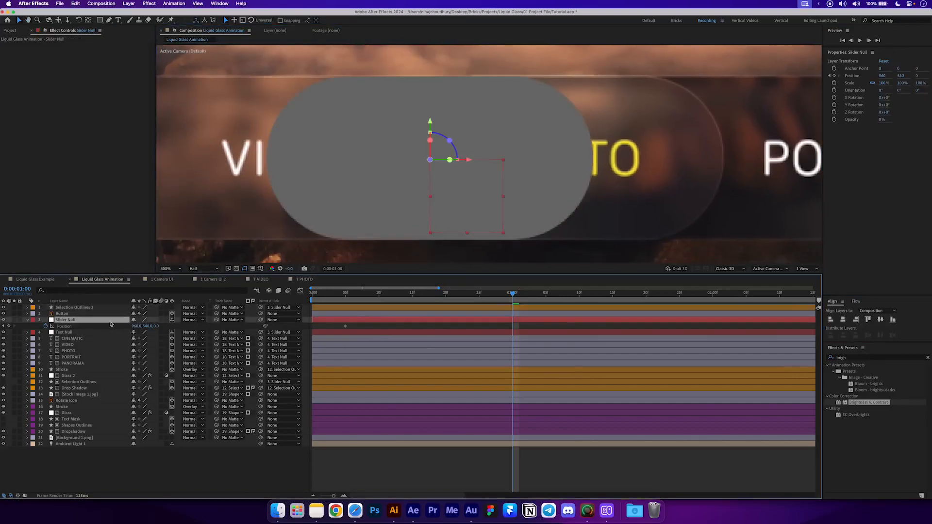
left_click(280, 309)
left_click(249, 317)
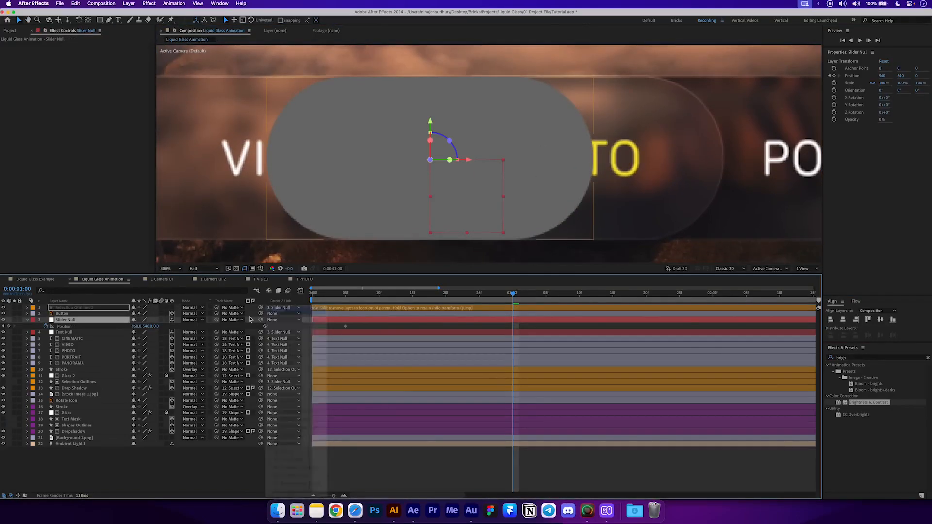
left_click_drag(135, 326, 72, 333)
key("comma")
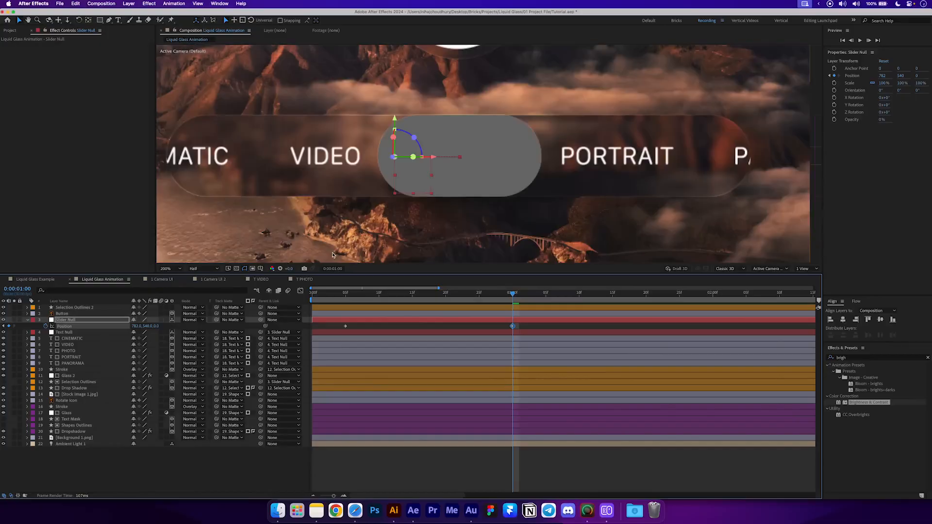
- Delete the Selection Outlines 2 guide layer and go to 0:00:00:11 to check the slide
left_click(96, 309)
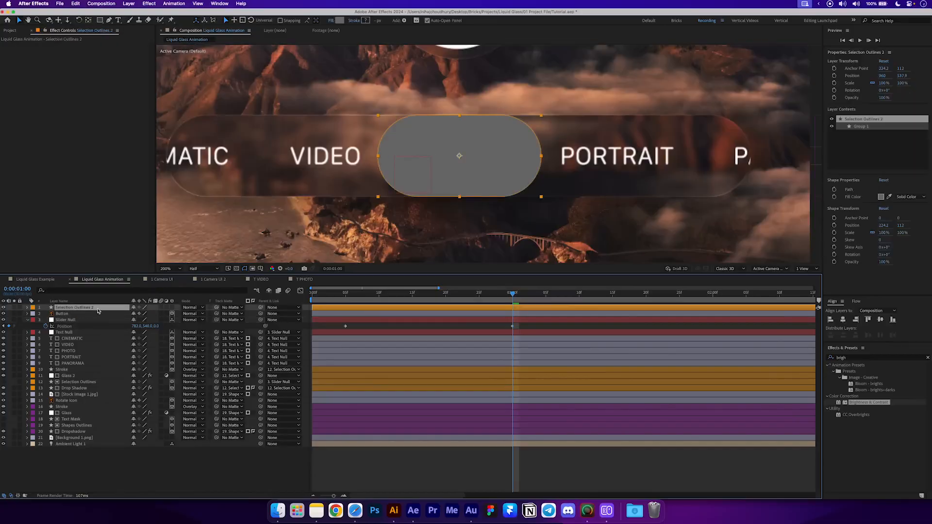
key("Delete")
key("comma")
left_click(386, 295)
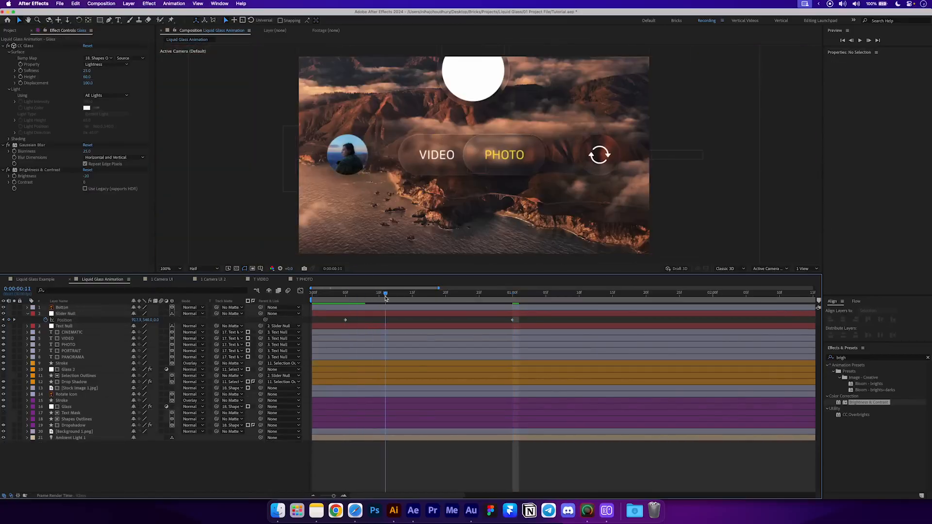
- Easy-ease both of Slider Null's Position keyframes and shape their speed graph into a steep peak at about 0:00:00:15
left_click_drag(386, 297, 332, 324)
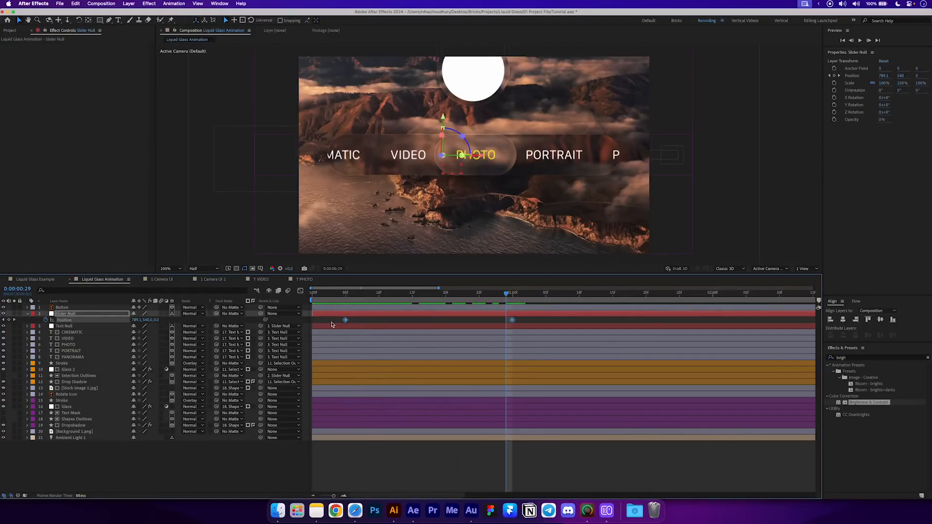
key("F9")
left_click(300, 290)
left_click_drag(327, 431, 398, 470)
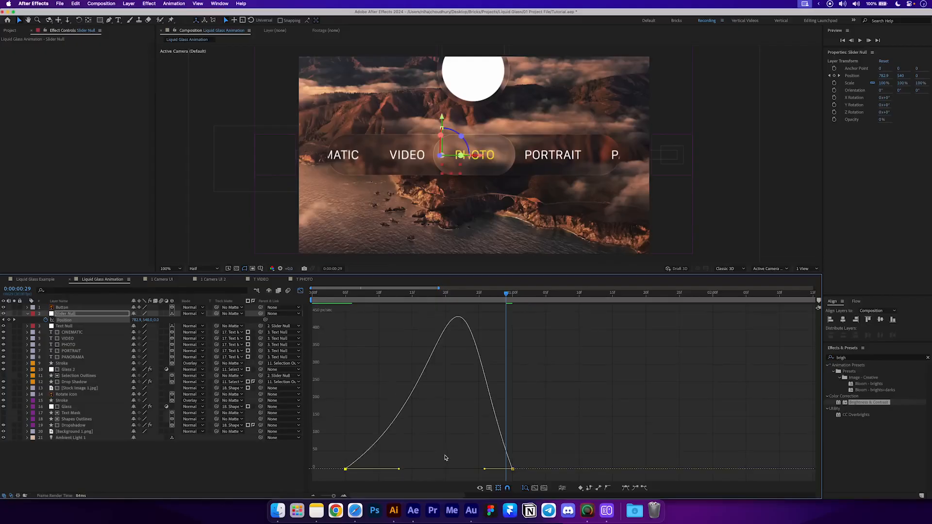
left_click_drag(485, 469, 441, 470)
- Preview the eased slide from the start of the composition, return from the Graph Editor to the layer bars and select Text Null
left_click(344, 294)
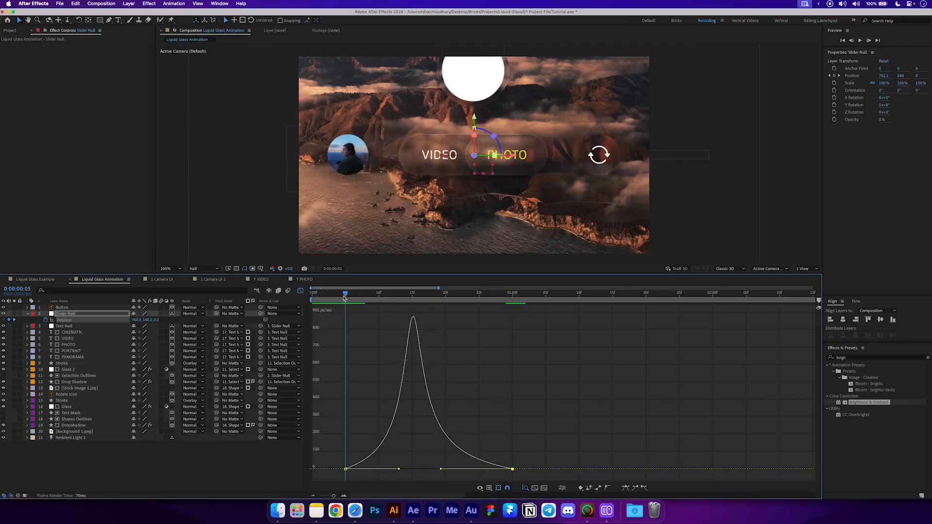
left_click_drag(344, 298, 308, 302)
key("space")
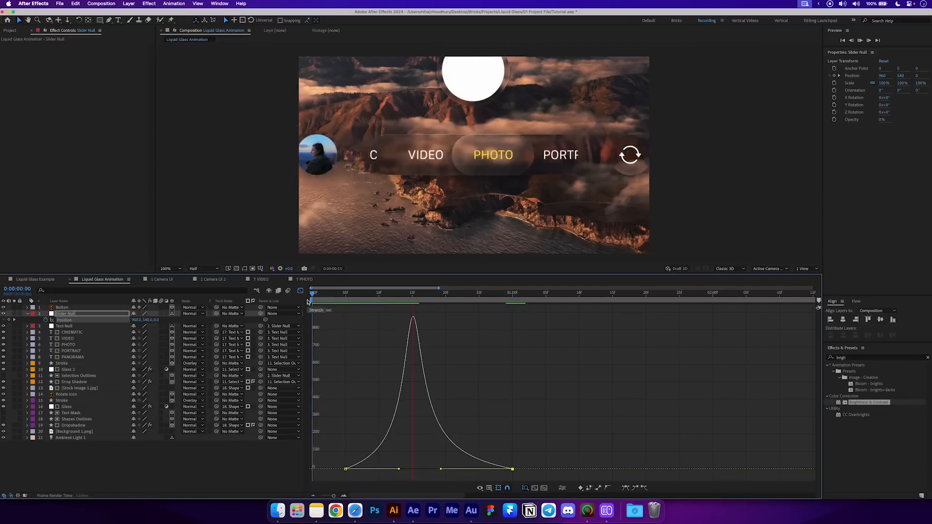
key("space")
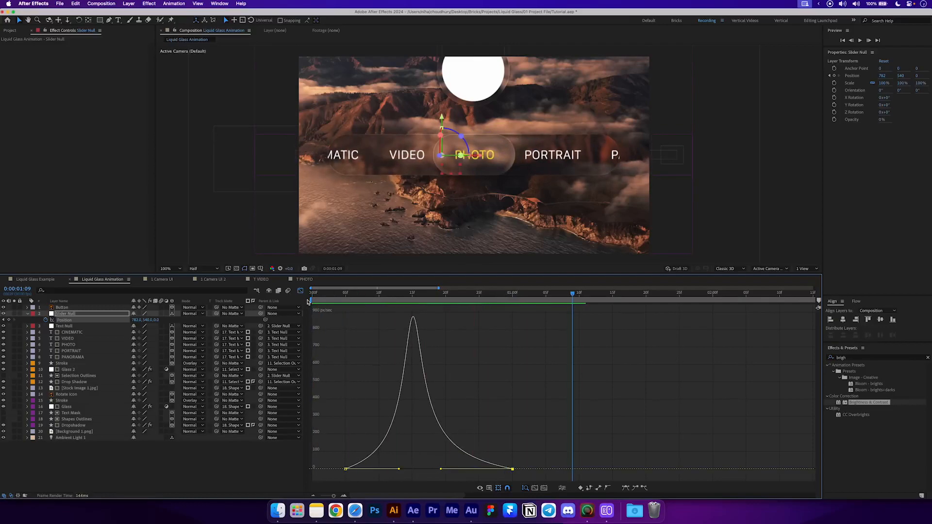
key("shift+F3")
left_click(414, 327)
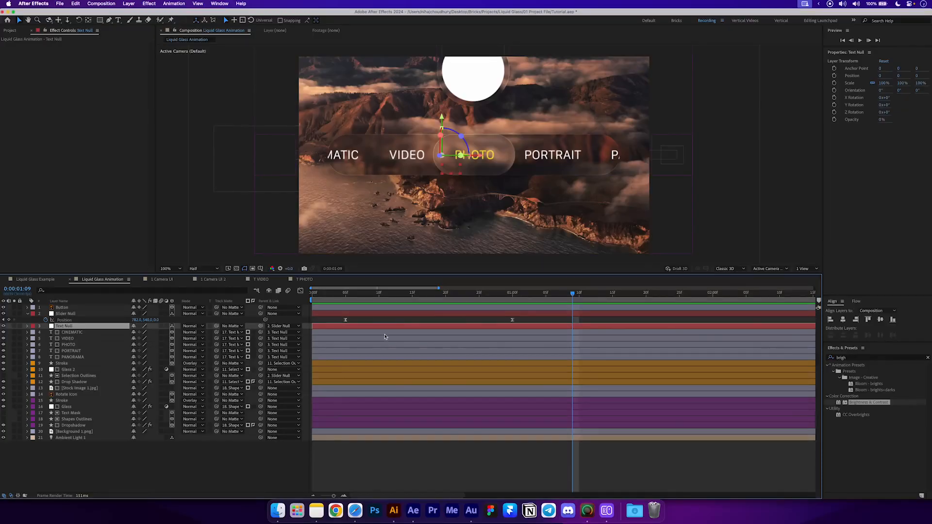
- Add a Position keyframe to Text Null at 0:00:00:15
left_click(364, 316)
left_click(353, 319)
left_click(349, 297)
left_click_drag(350, 299, 415, 327)
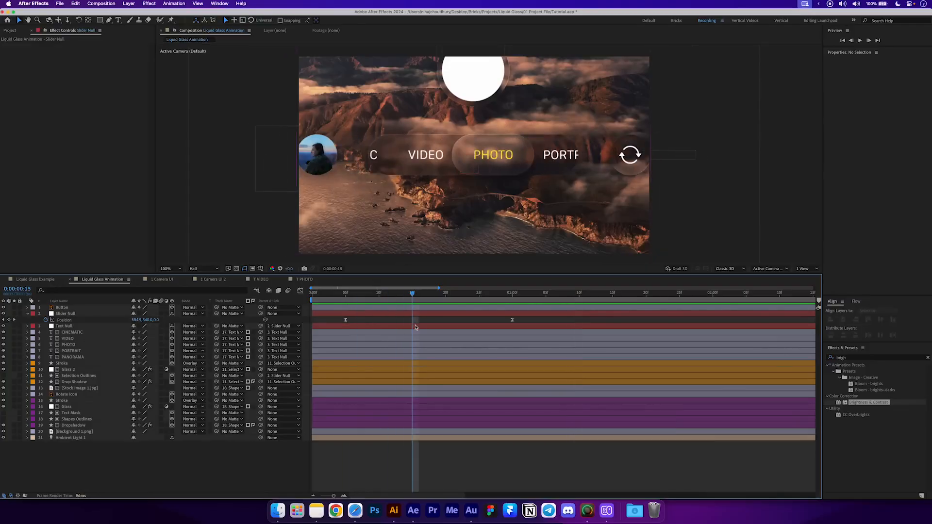
left_click(416, 328)
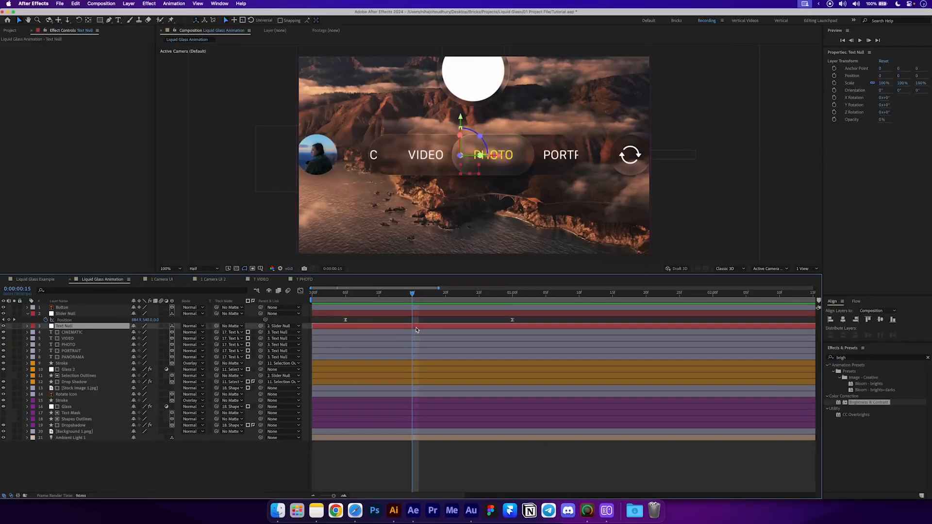
key("p")
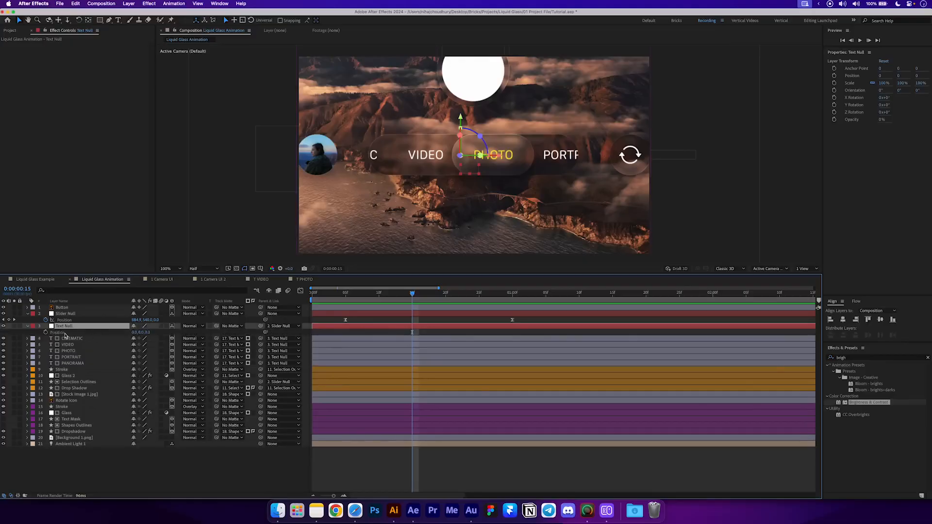
left_click(45, 333)
- Set Text Null's X position to -682 at 0:00:01:00 and check the label slide around 0:00:00:29
left_click_drag(439, 297, 516, 296)
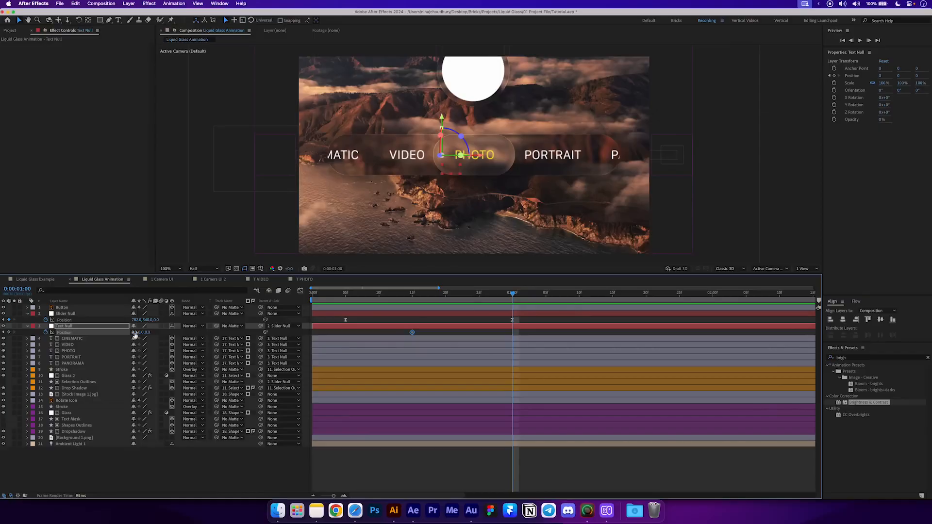
left_click_drag(134, 333, 29, 333)
key("F2")
left_click_drag(404, 304, 507, 303)
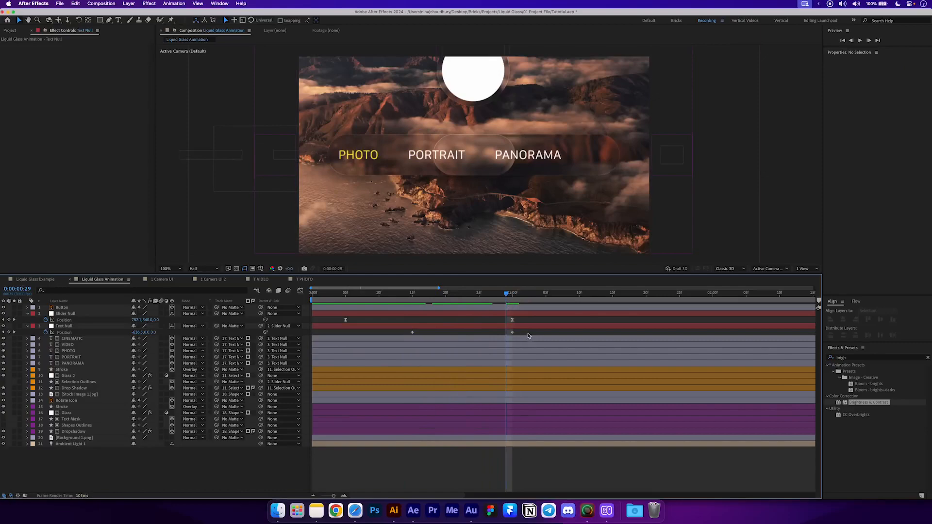
- Easy-ease both of Text Null's Position keyframes and shape their speed graph into a sharp peak just before 0:00:01:00
left_click_drag(528, 336, 391, 337)
key("F9")
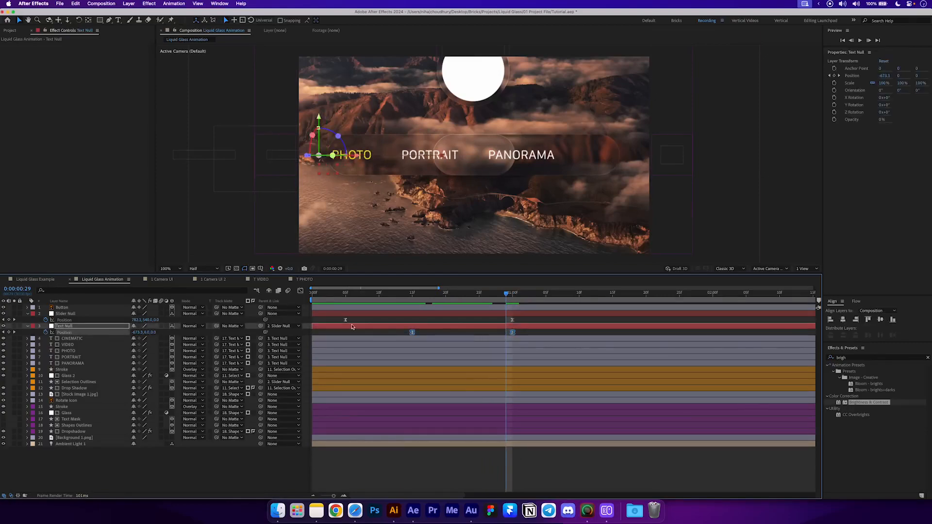
left_click(300, 290)
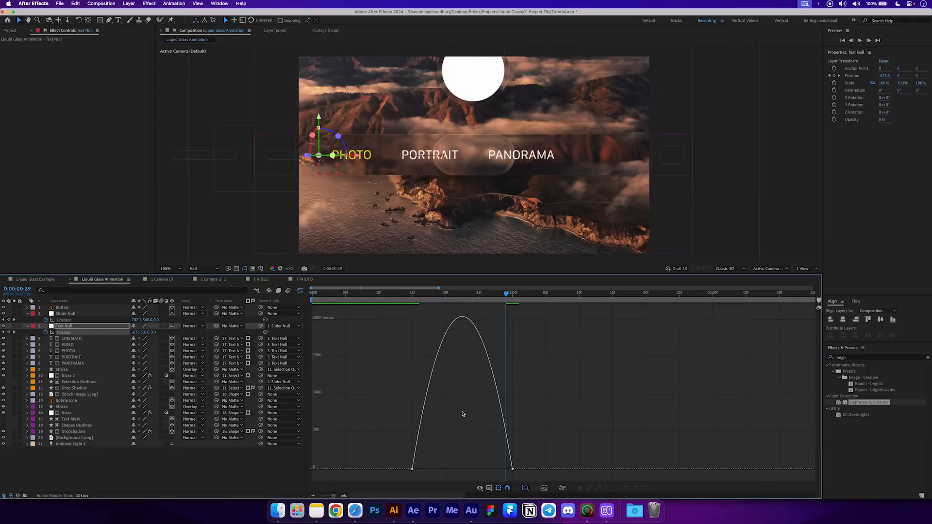
left_click_drag(462, 414, 520, 469)
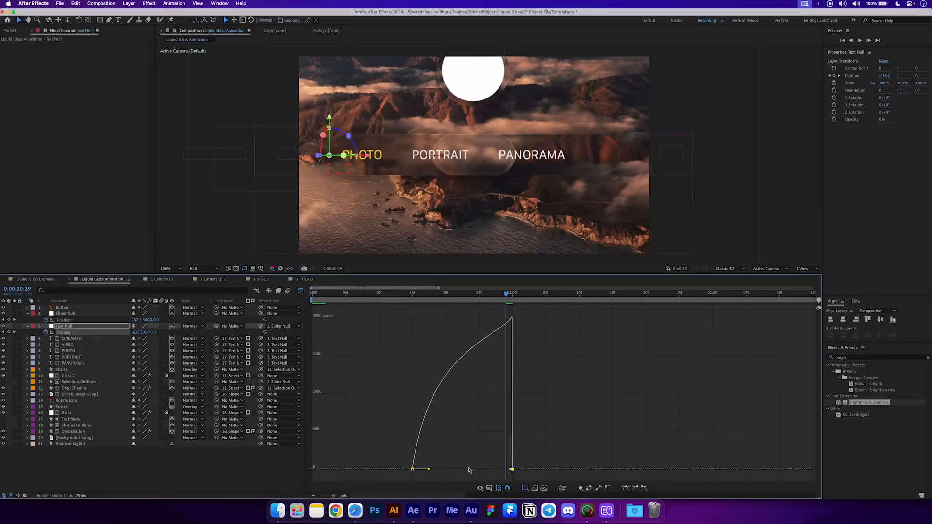
left_click_drag(464, 460, 494, 459)
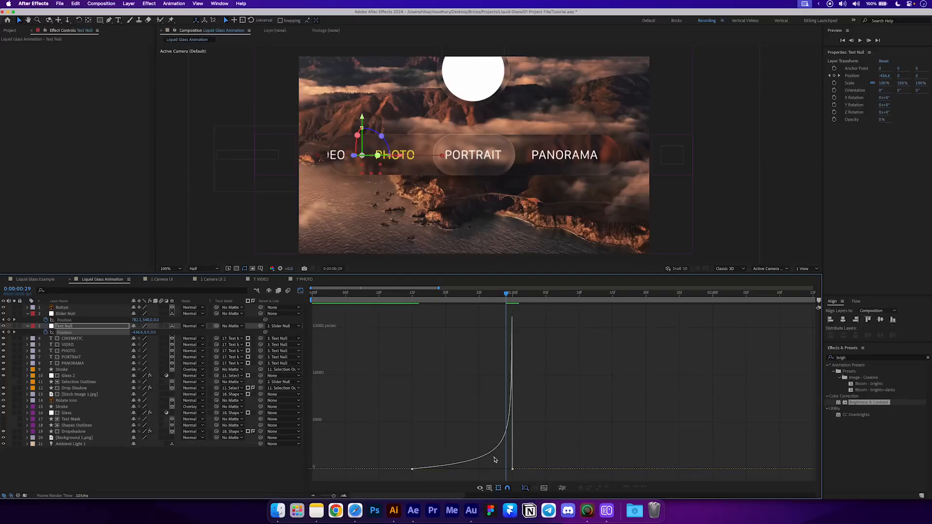
left_click(300, 291)
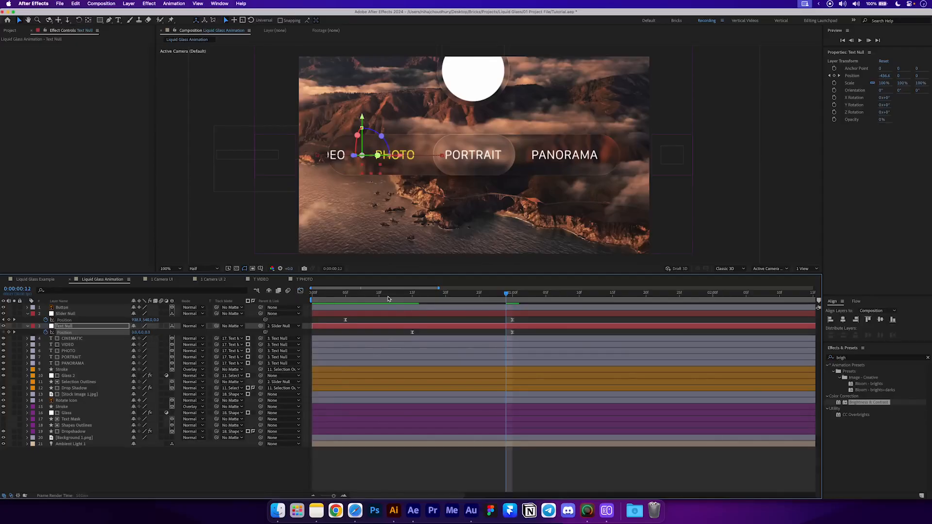
- Preview the label slide and trim every layer from Button to Background 1.png to end at 0:00:00:29
left_click(388, 297)
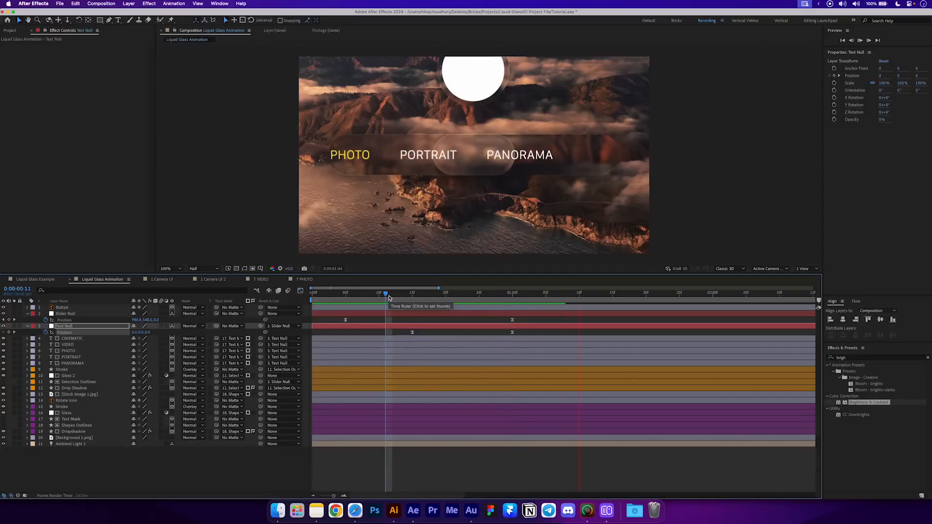
left_click_drag(388, 298, 514, 330)
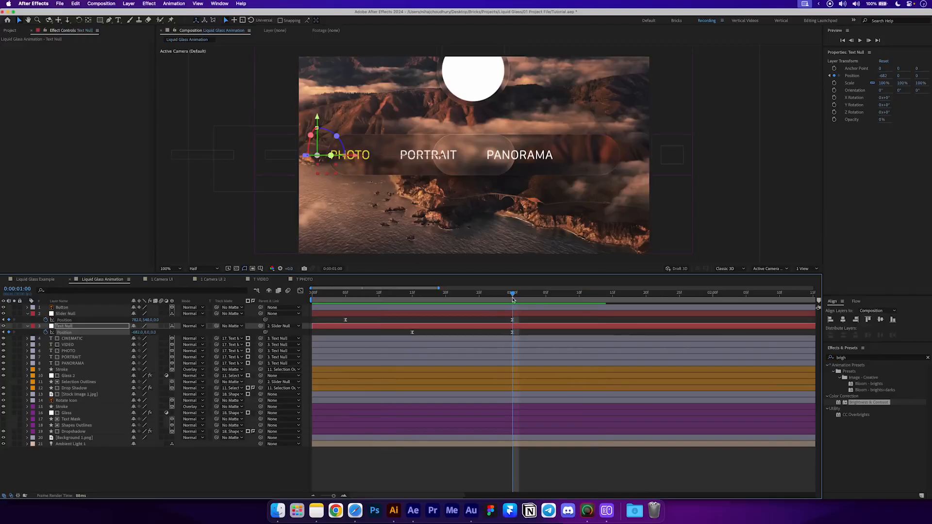
left_click_drag(511, 297, 506, 297)
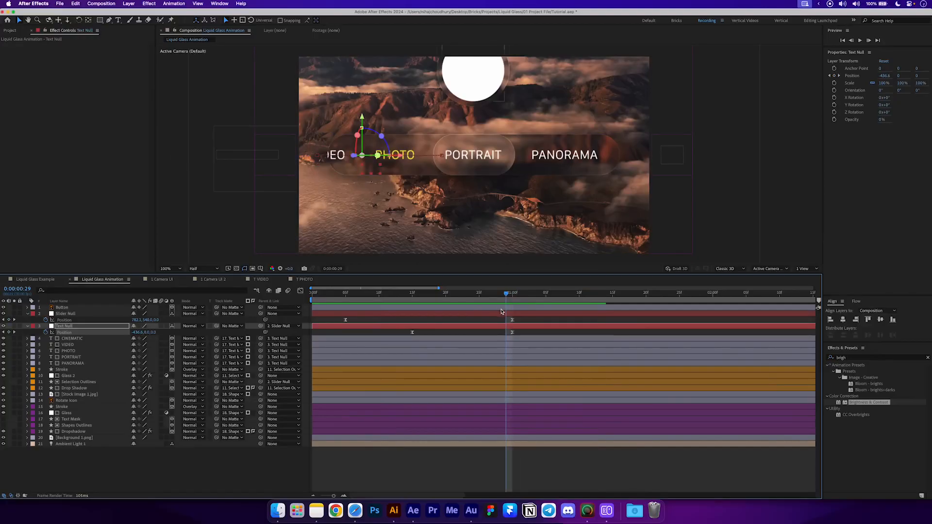
left_click(500, 308)
left_click(90, 439, "shift")
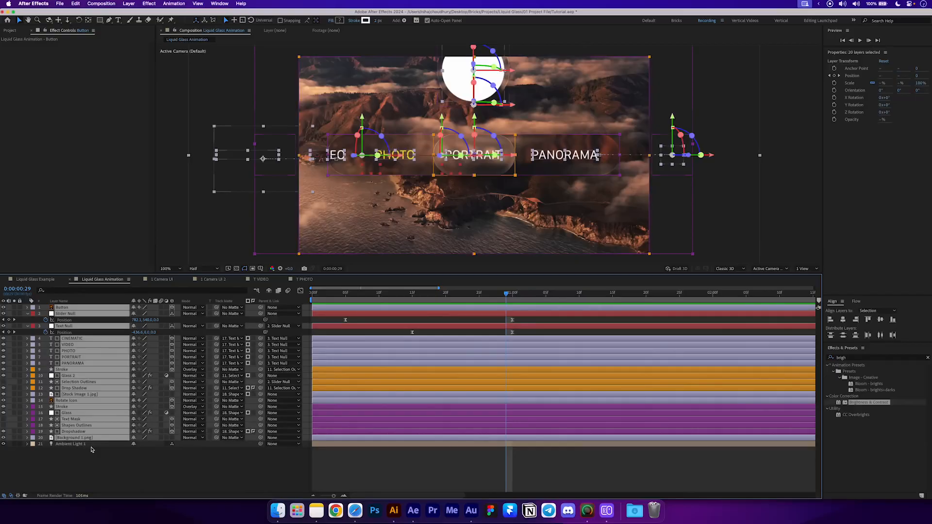
key("alt+bracketright")
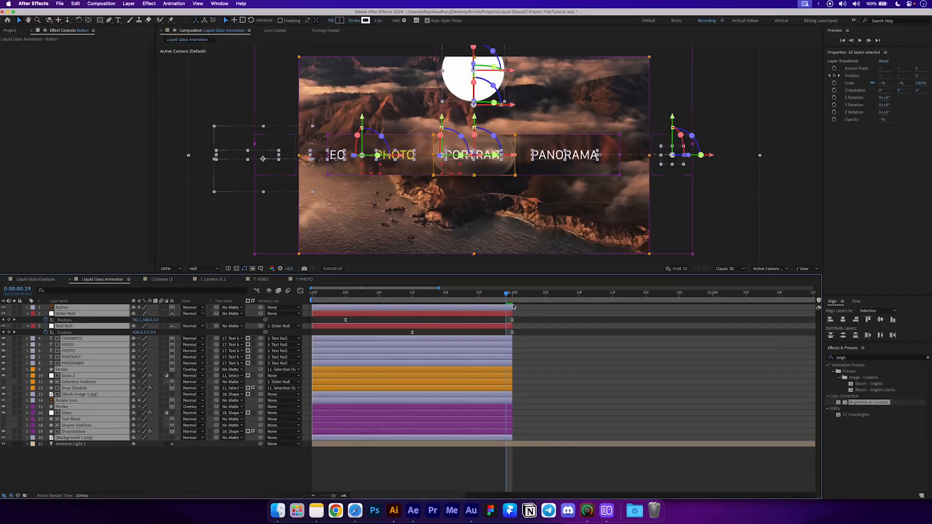
- Deselect all layers and play back the trimmed animation
key("space")
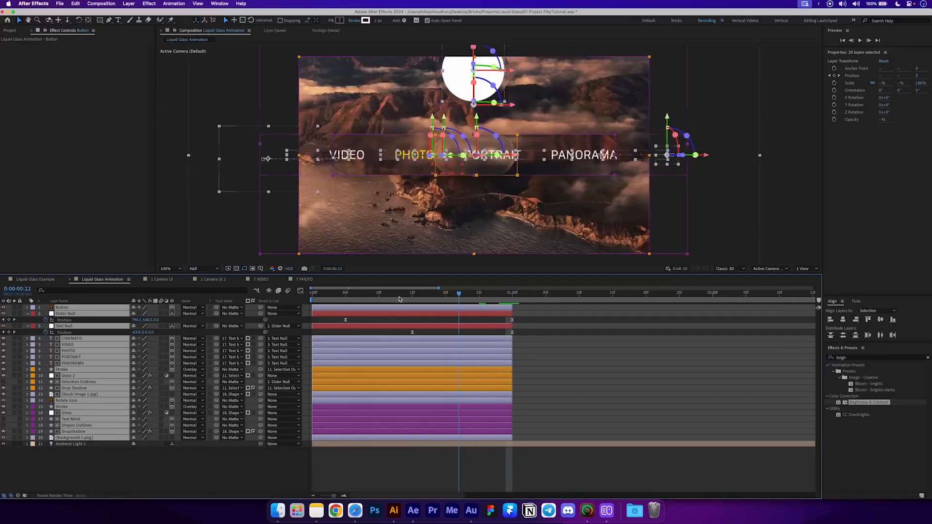
left_click(535, 336)
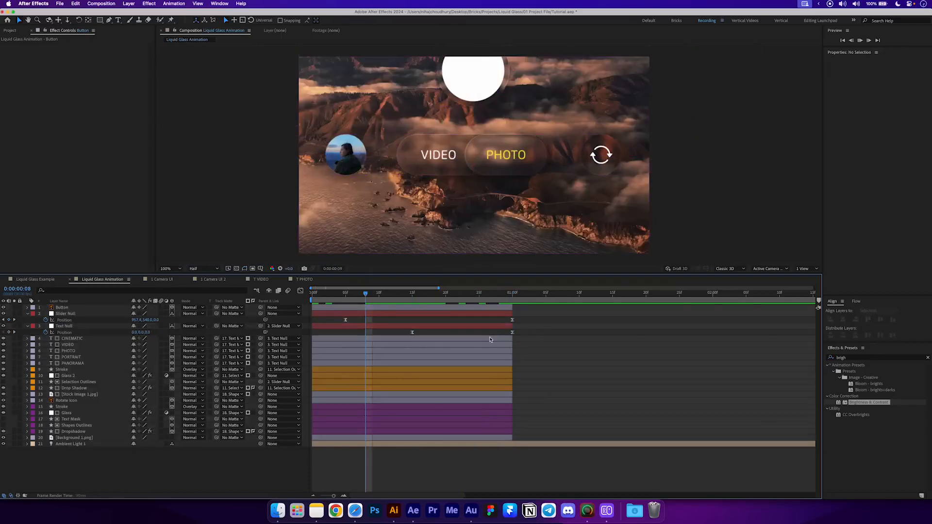
key("space")
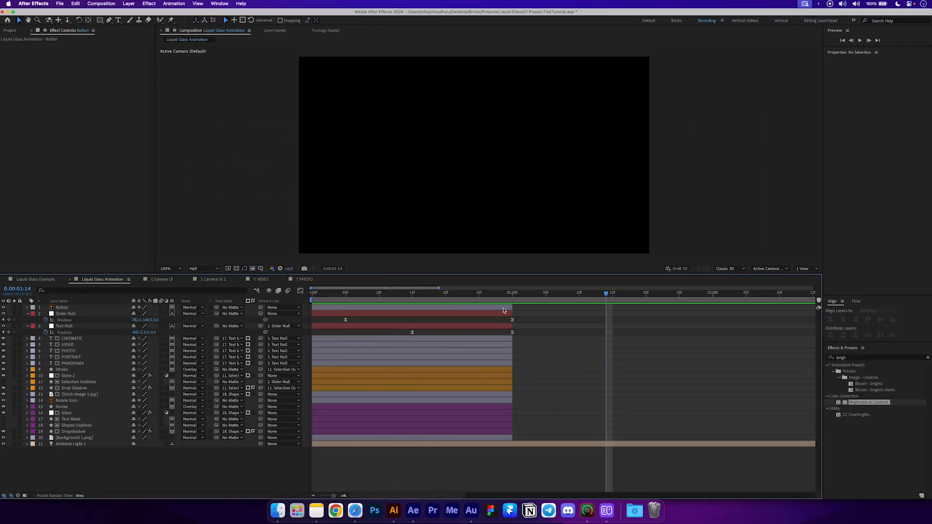
- Split the PHOTO and PORTRAIT text layers at 0:00:00:26
left_click(392, 293)
left_click_drag(405, 294, 479, 295)
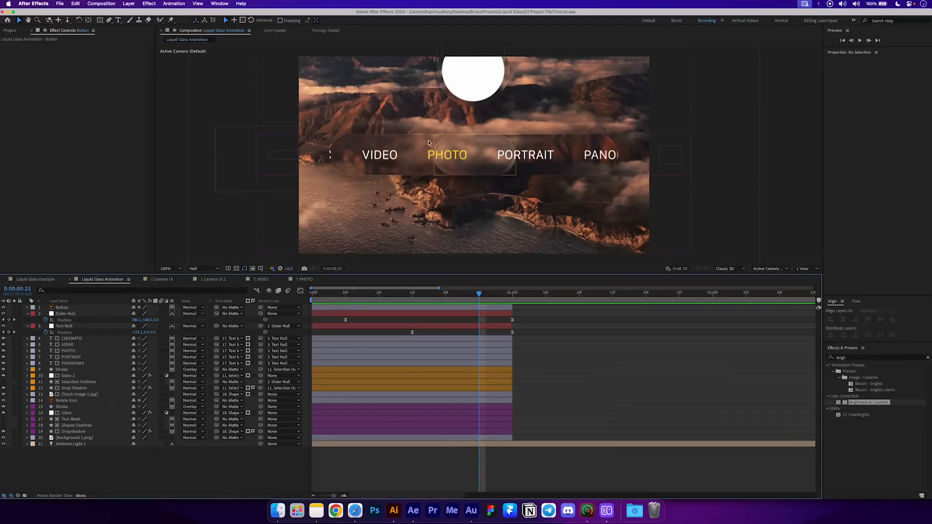
left_click(483, 296)
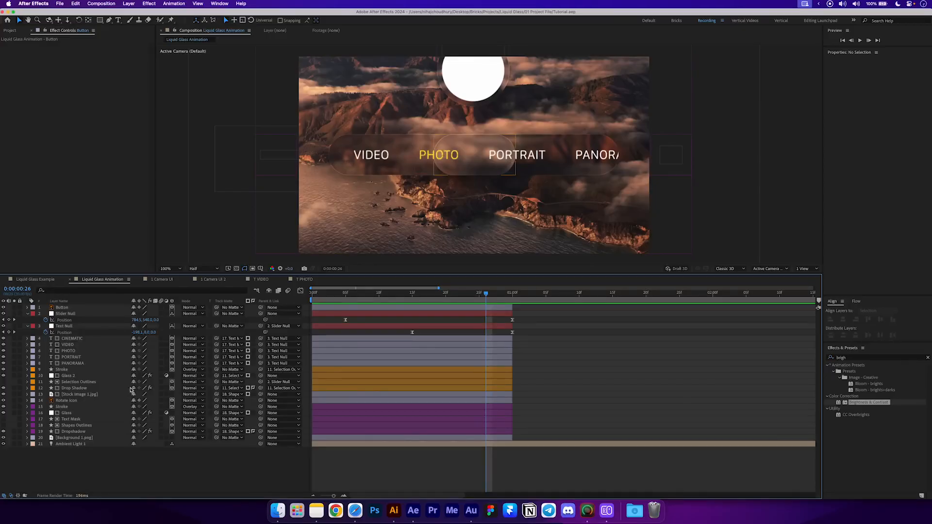
left_click(79, 357)
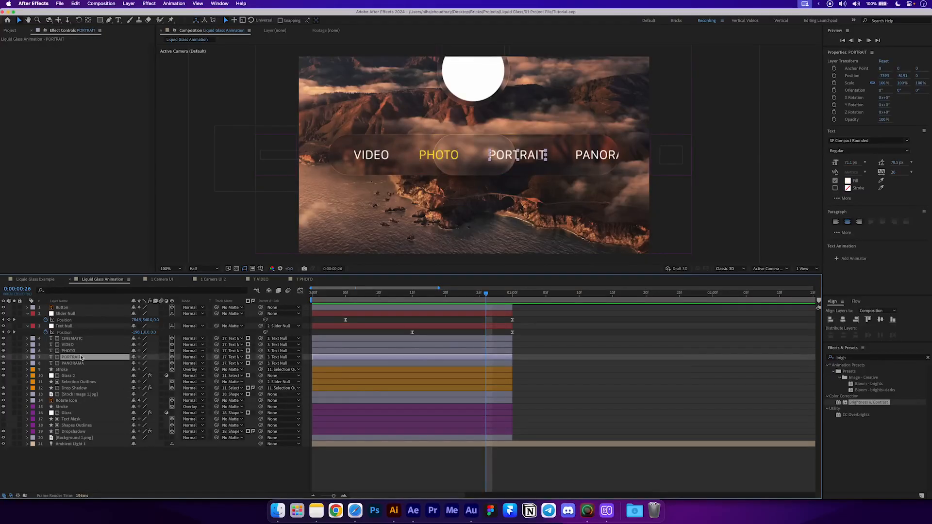
left_click(78, 351, "shift")
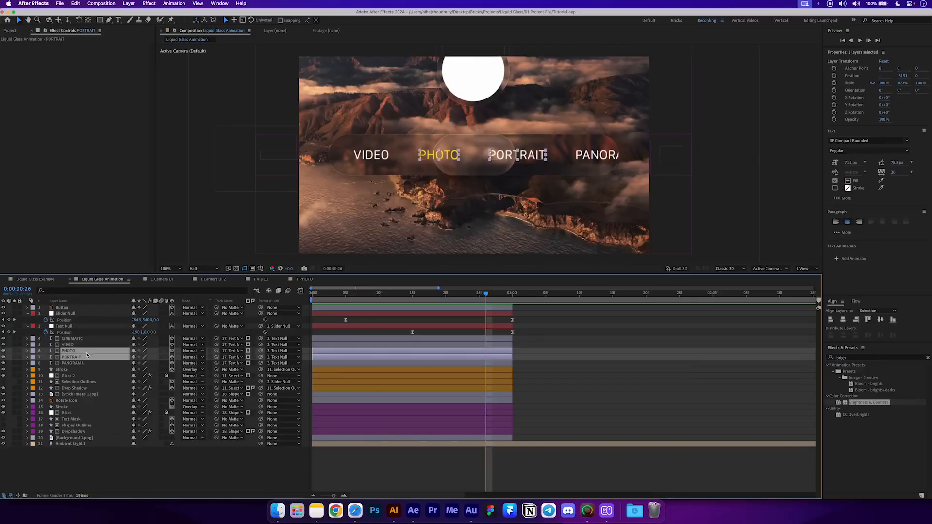
key("super+shift+d")
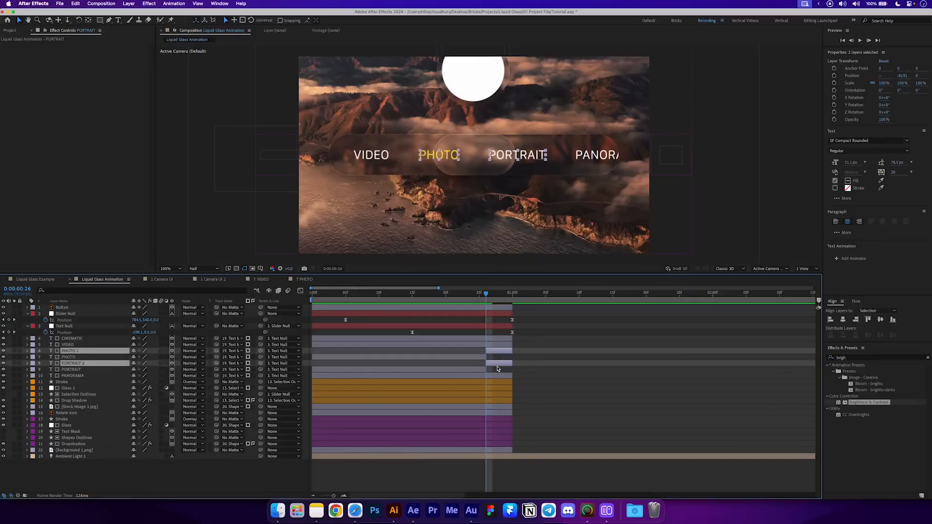
- Copy the PHOTO layer's yellow fill colour and apply it to the split PORTRAIT 2 text
scroll(497, 369, "up", 3)
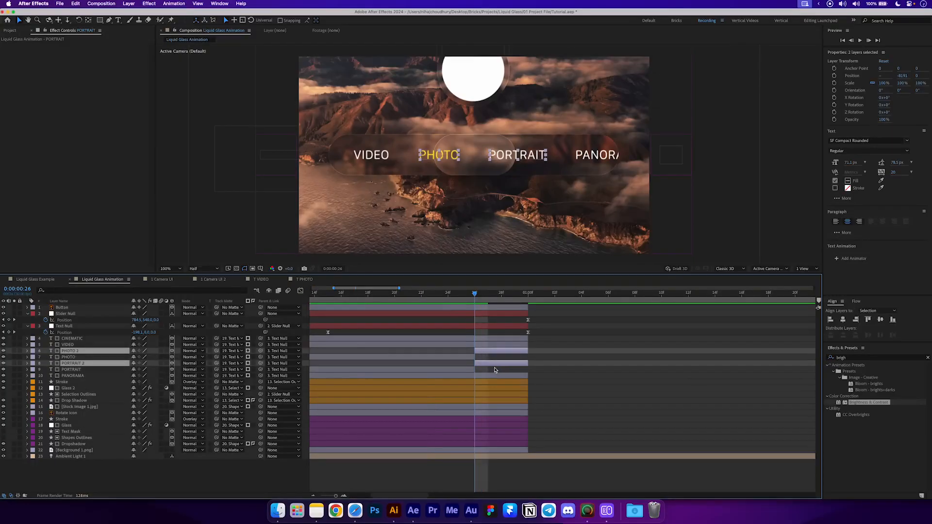
left_click(73, 357)
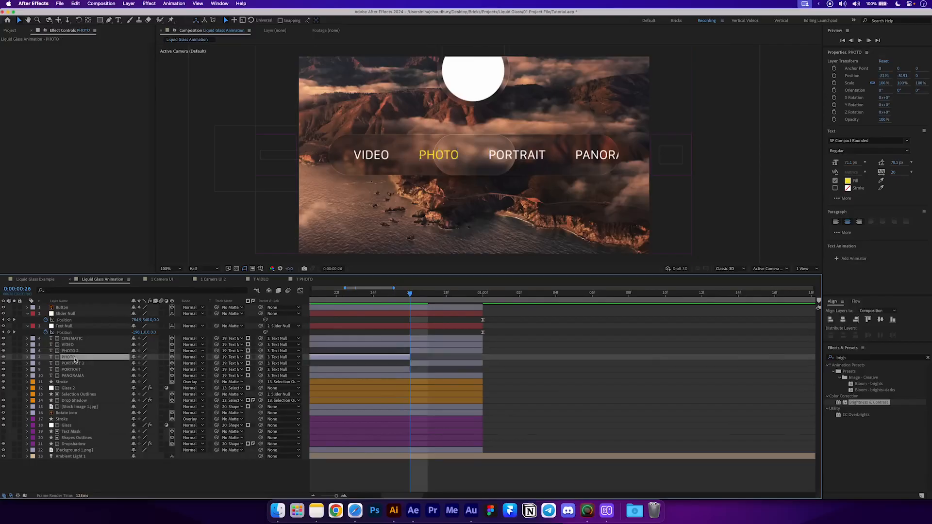
left_click(847, 181)
key("super+c")
left_click(288, 74)
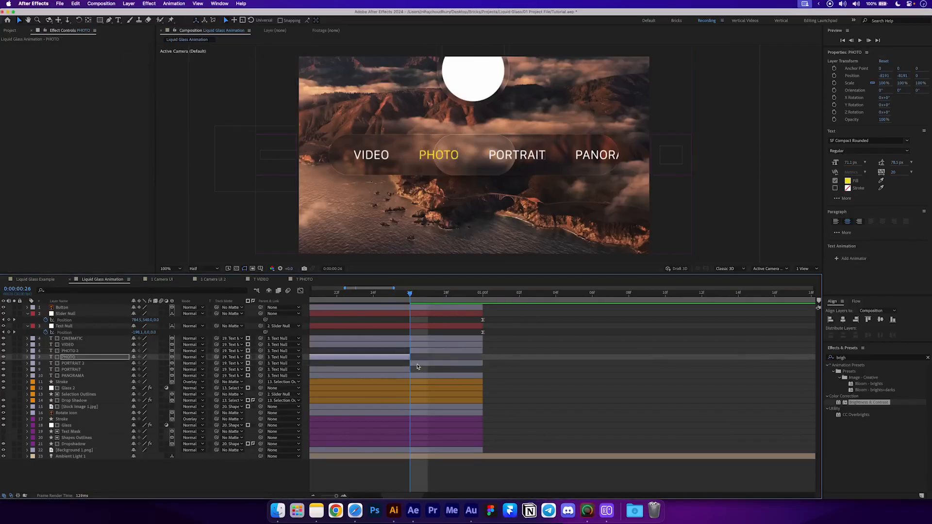
left_click(375, 365)
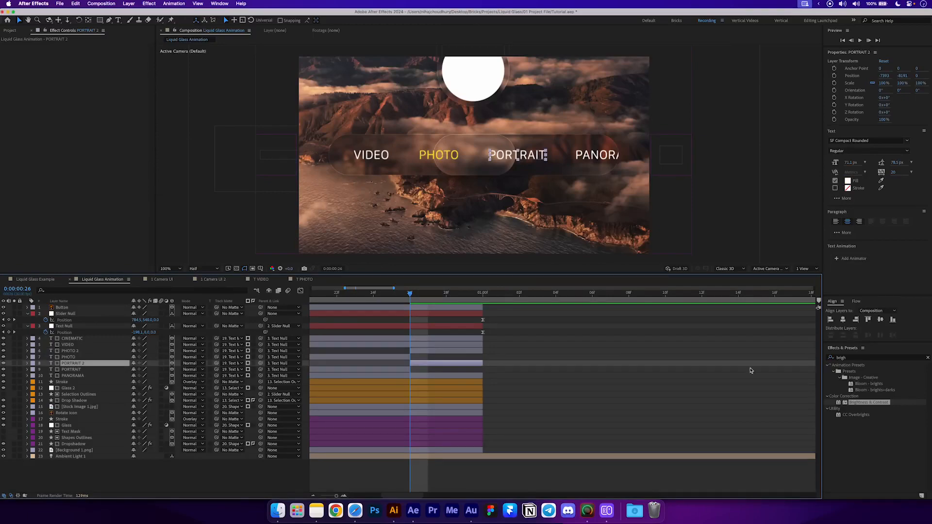
left_click(847, 181)
key("super+v")
left_click(293, 74)
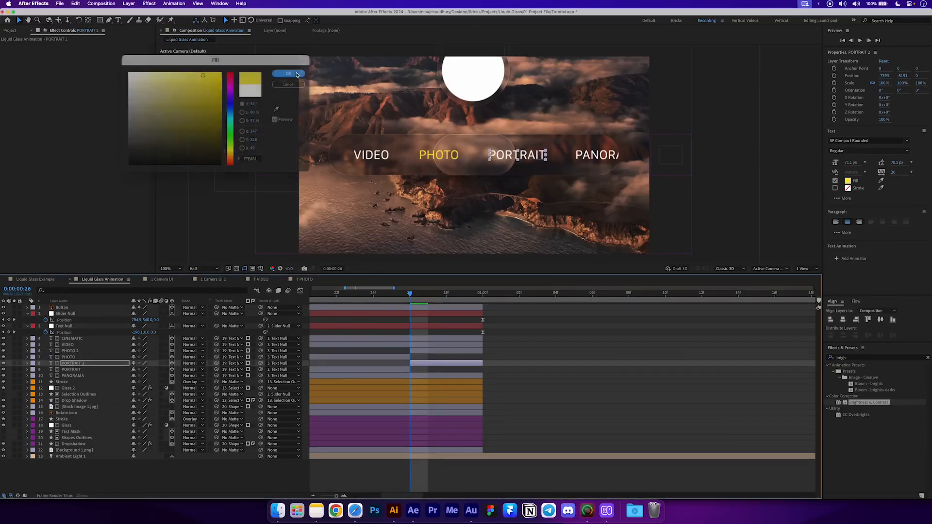
- Set the PHOTO 2 text's fill colour to FFFFFF and deselect the layer
left_click(428, 351)
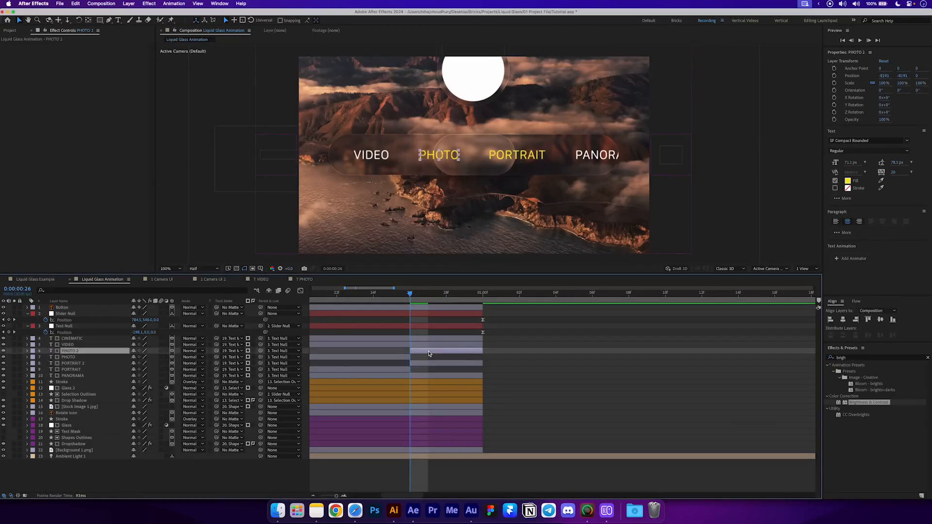
left_click(848, 181)
type("FFFFFF")
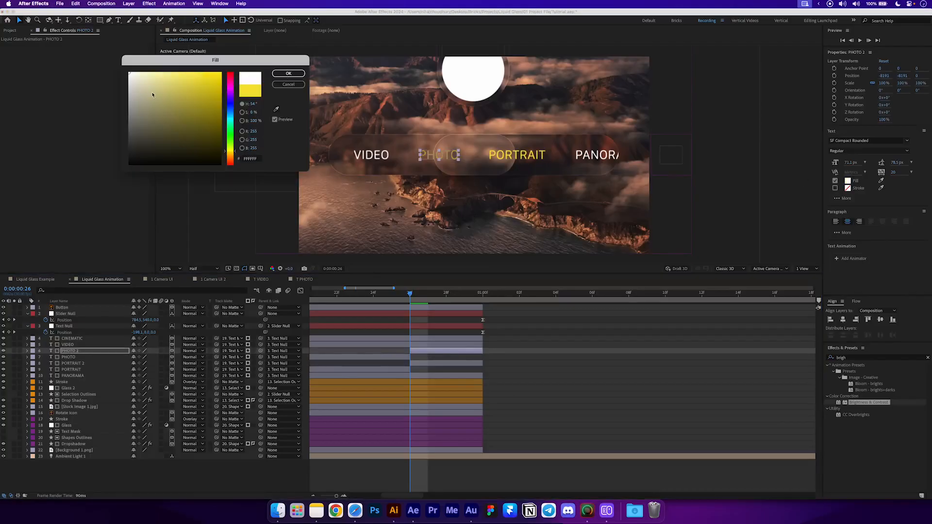
left_click(290, 74)
left_click(537, 340)
- Check the label colour switch and add a Scale keyframe to Background 1.png at 0:00:00:00
mouse_move(401, 295)
left_mouse_down()
mouse_move(383, 297)
mouse_move(470, 301)
mouse_move(389, 303)
left_mouse_up()
scroll(389, 303, "down", 4)
left_click_drag(526, 301, 250, 307)
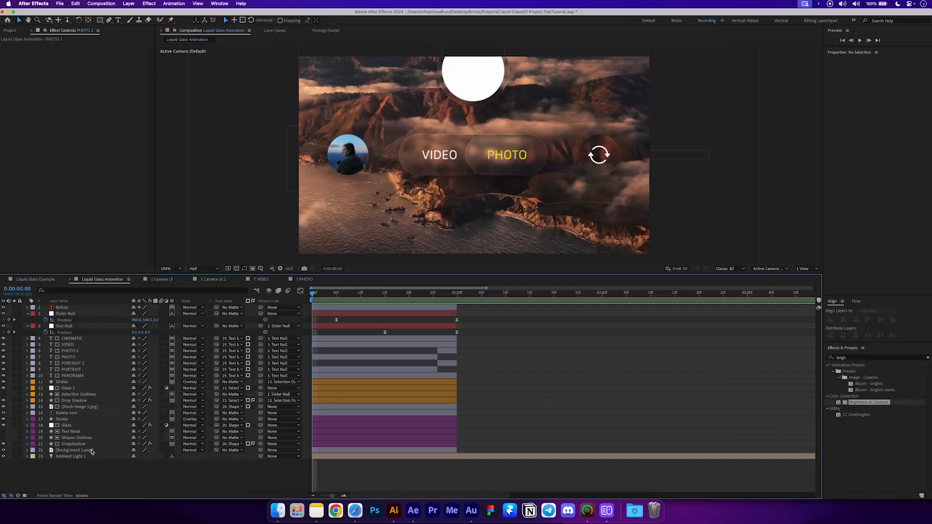
left_click(91, 451)
key("s")
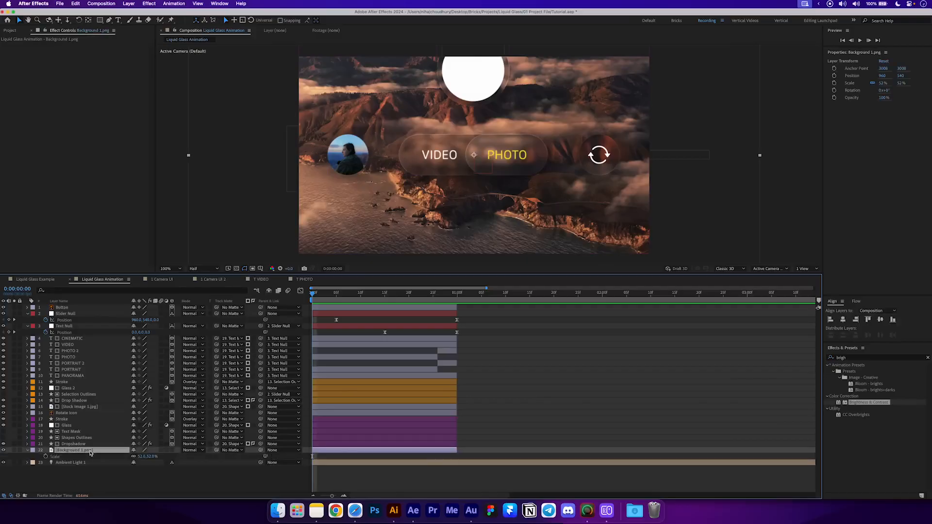
left_click(46, 456)
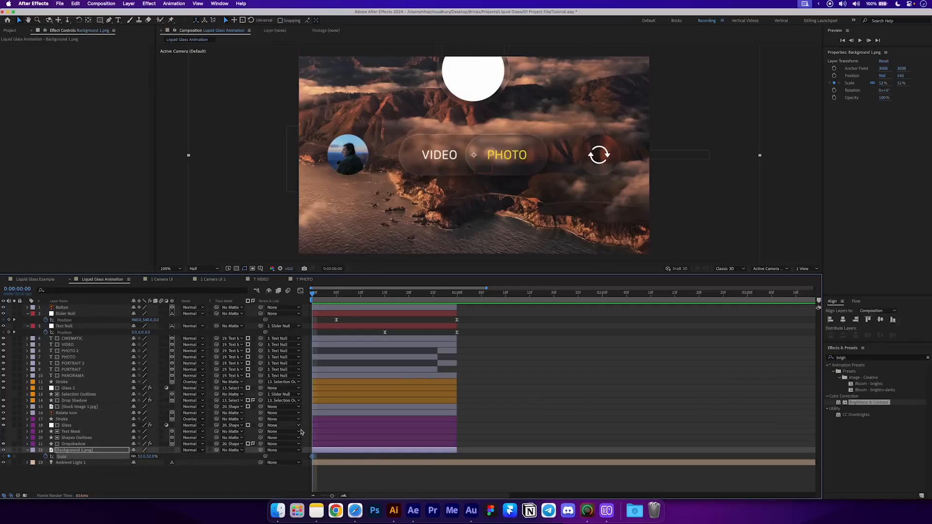
- Add a 42% Scale keyframe to Background 1.png at 0:00:01:00 and preview the zoom from the start
left_click(455, 295)
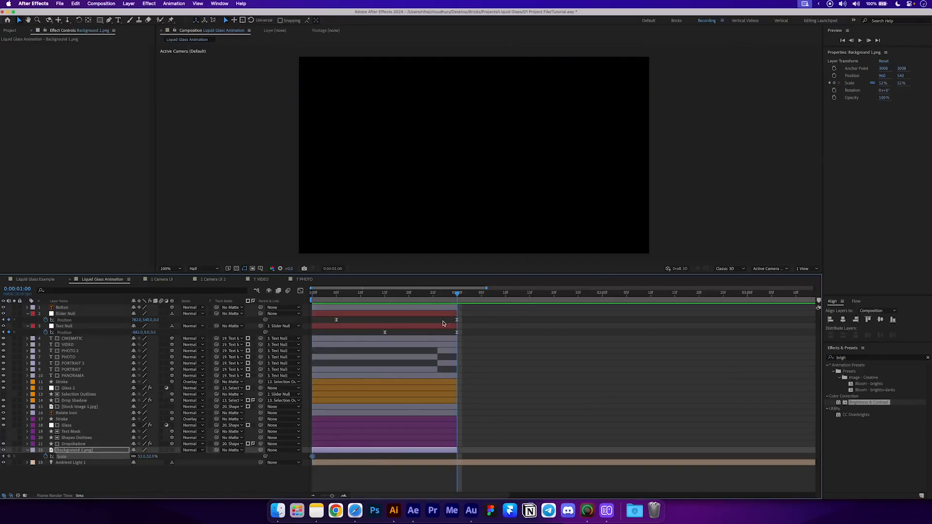
left_click(453, 296)
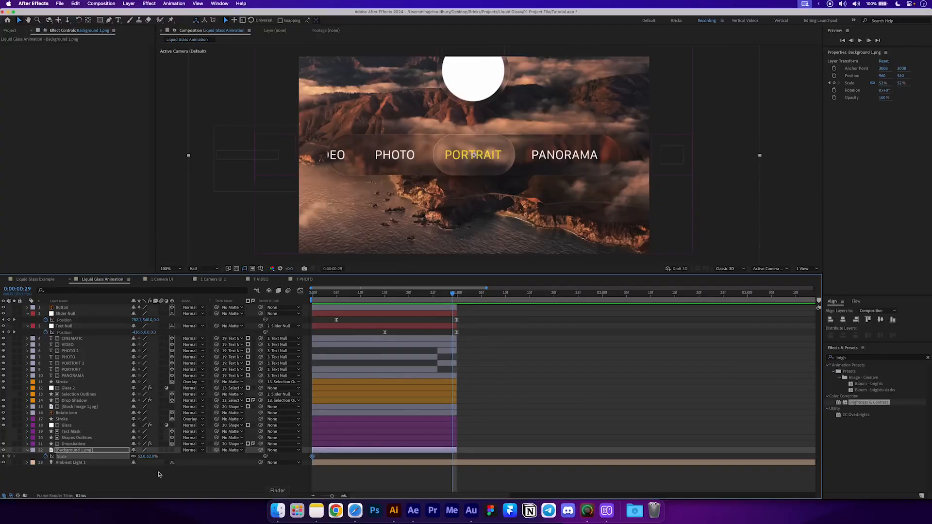
left_click_drag(141, 457, 140, 459)
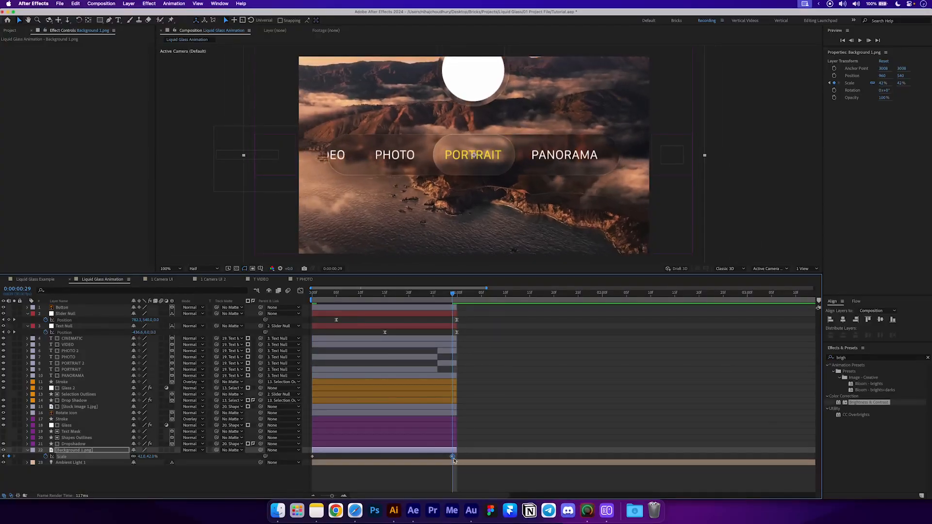
left_click_drag(453, 456, 457, 455)
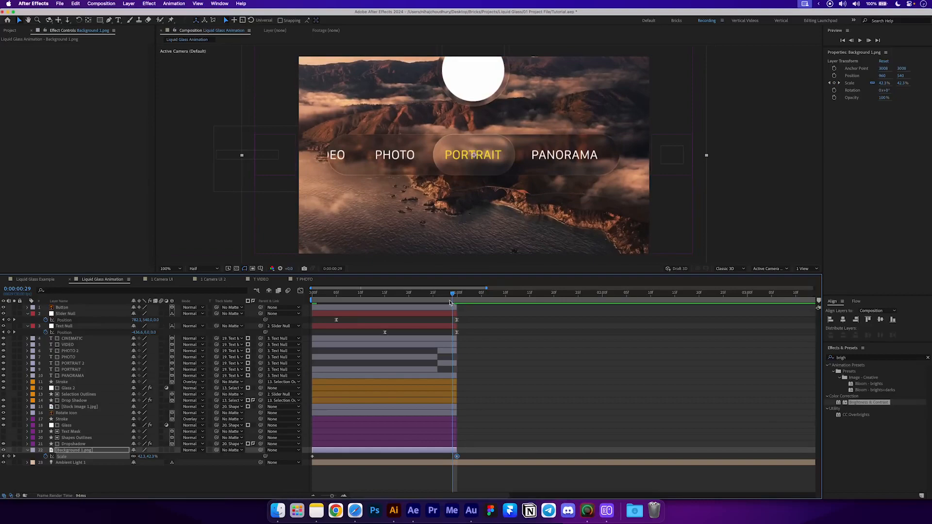
key("Home")
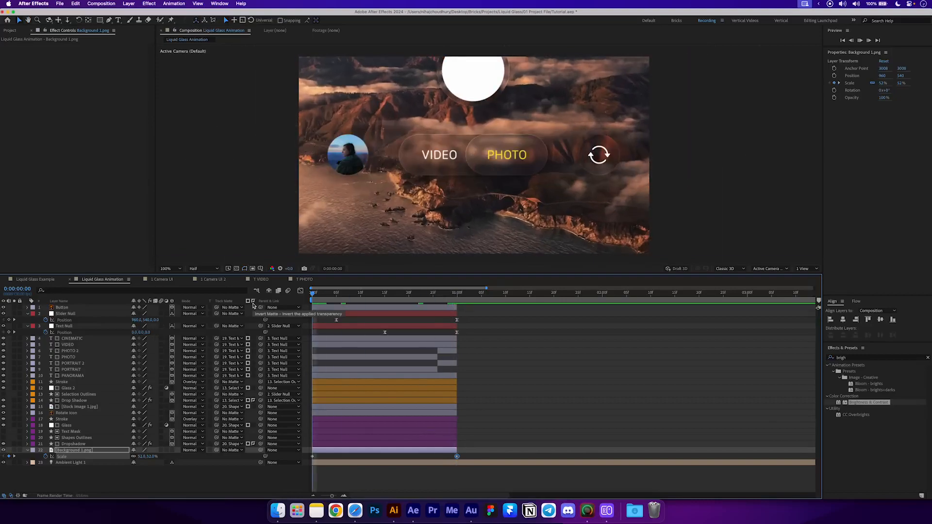
key("space")
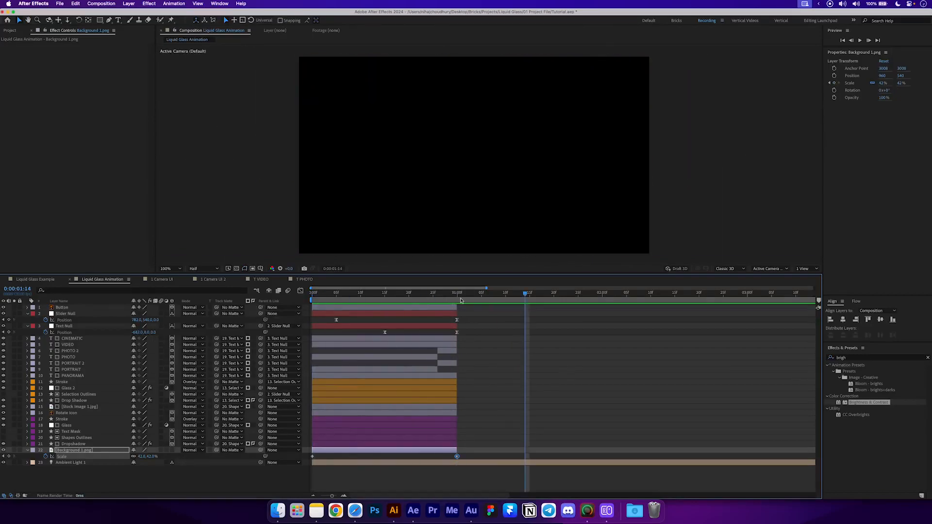
- Set the Scale keyframe of Background 1.png at 0:00:01:00 to 46% and play the animation from the start
left_click(461, 300)
left_click(141, 458)
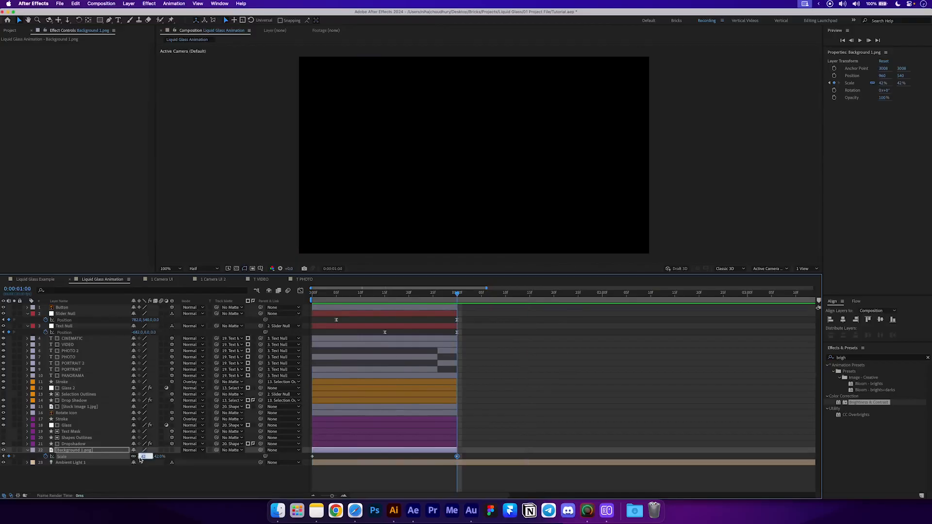
type("52")
key("Return")
left_click_drag(340, 295, 256, 292)
key("space")
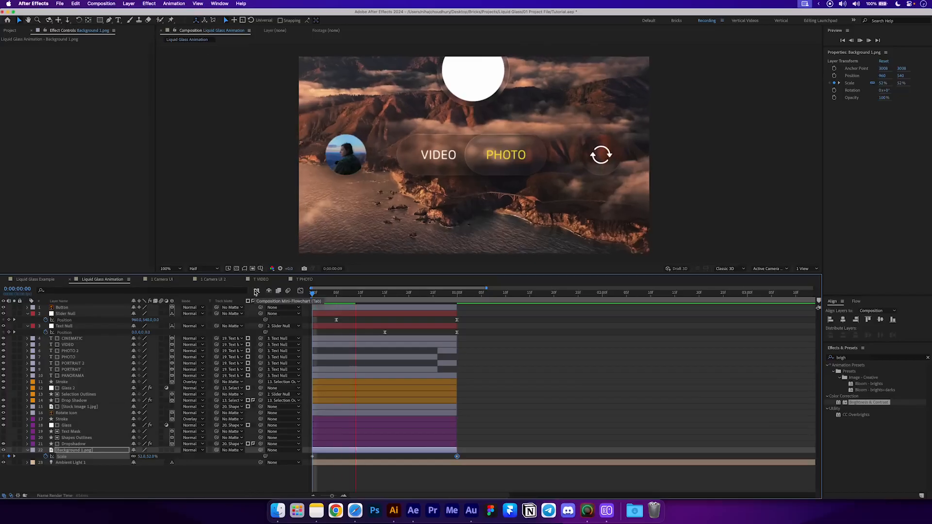
key("space")
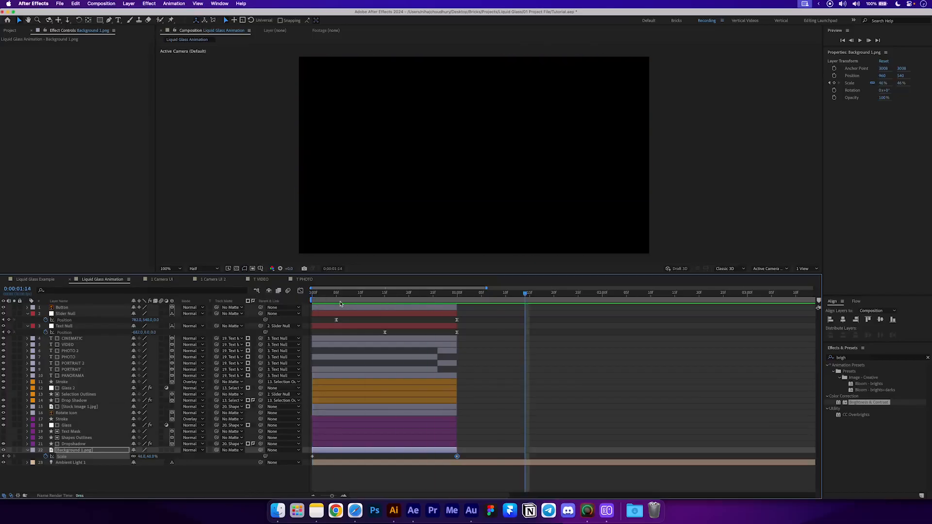
- Close the Camera UI compositions with their VIDEO and PHOTO text compositions, and collapse the two Camera UI folders in the project
left_click(140, 280)
left_click(140, 280)
left_click(140, 280)
left_click(516, 344)
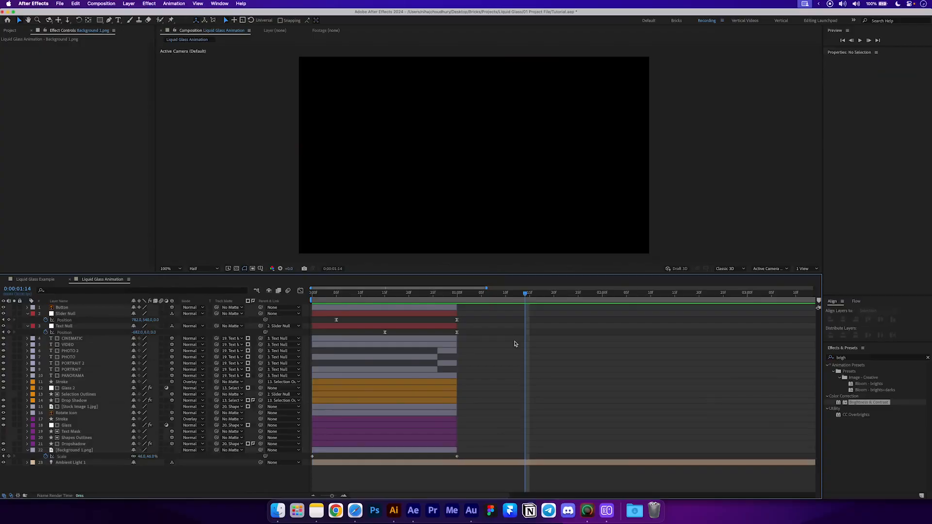
left_click(15, 31)
left_click(3, 96)
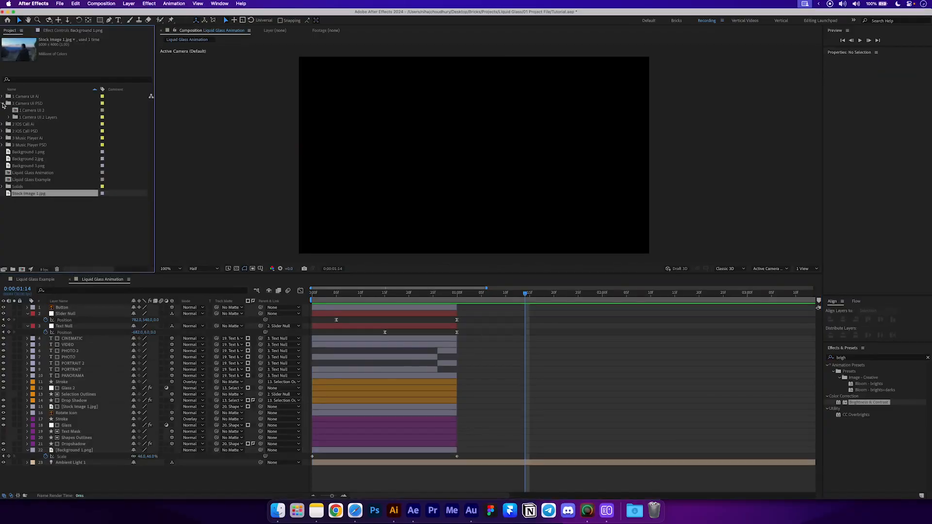
left_click(3, 102)
- Expand the 2 IOS Call AI and PSD folders and open the compositions 2 IOS Call and 2 IOS Call 2
left_click(19, 111)
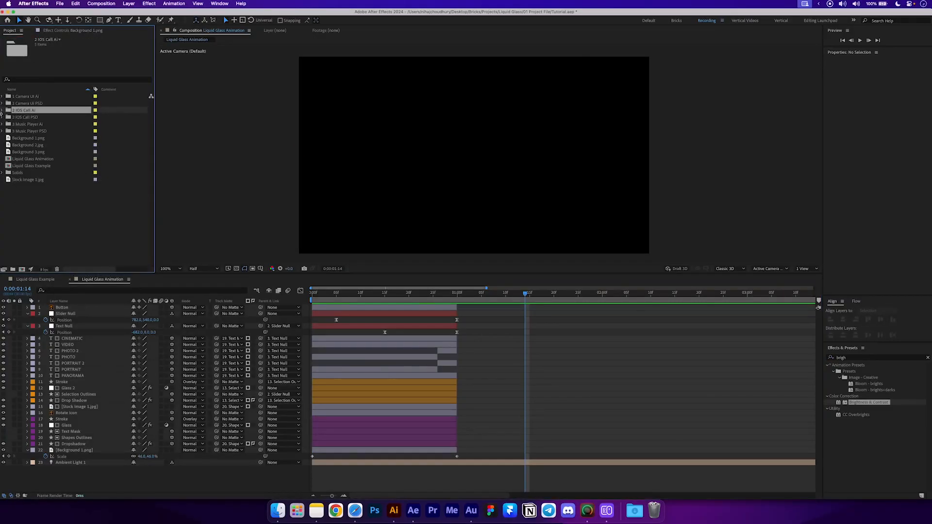
left_click(2, 110)
double_click(27, 117)
left_click(31, 132)
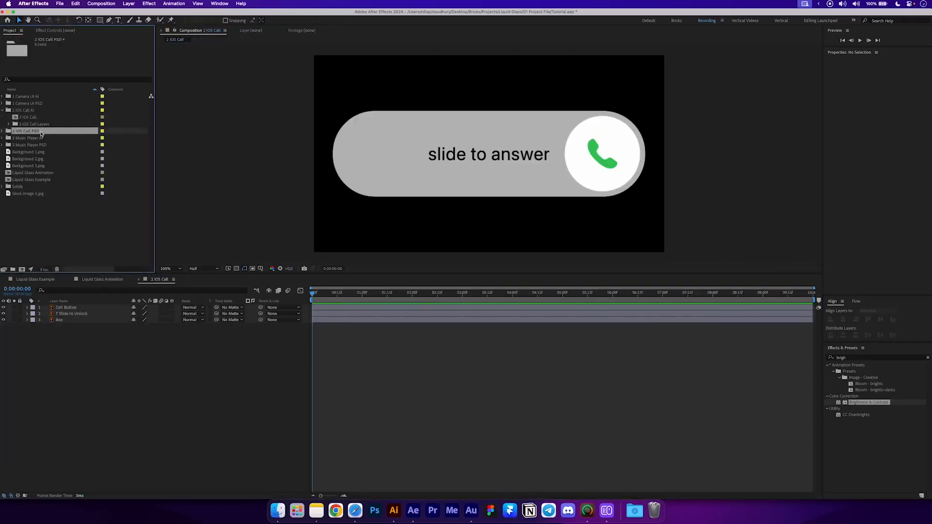
left_click(2, 131)
double_click(29, 138)
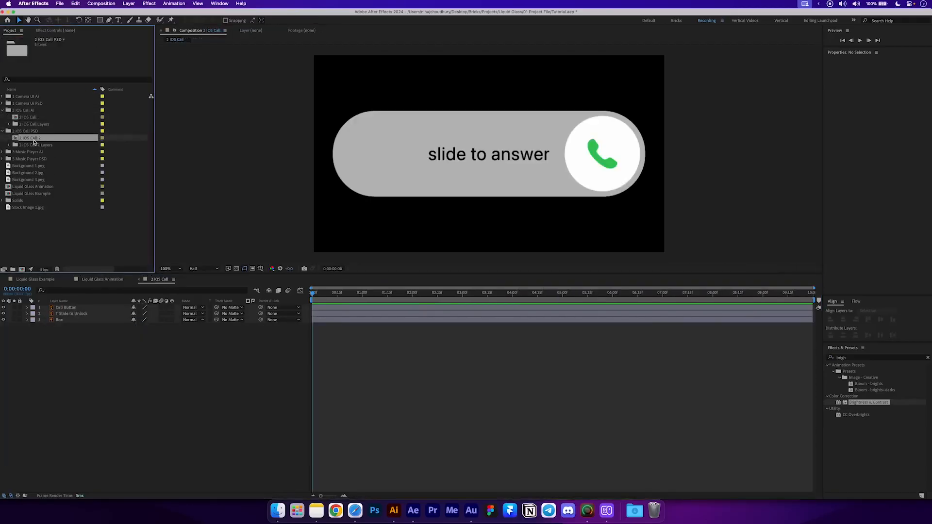
- Replace the T Slide to Unlock layer in 2 IOS Call with the PSD's "slide to answer" layer, converted to editable text
left_click(73, 314)
double_click(73, 314)
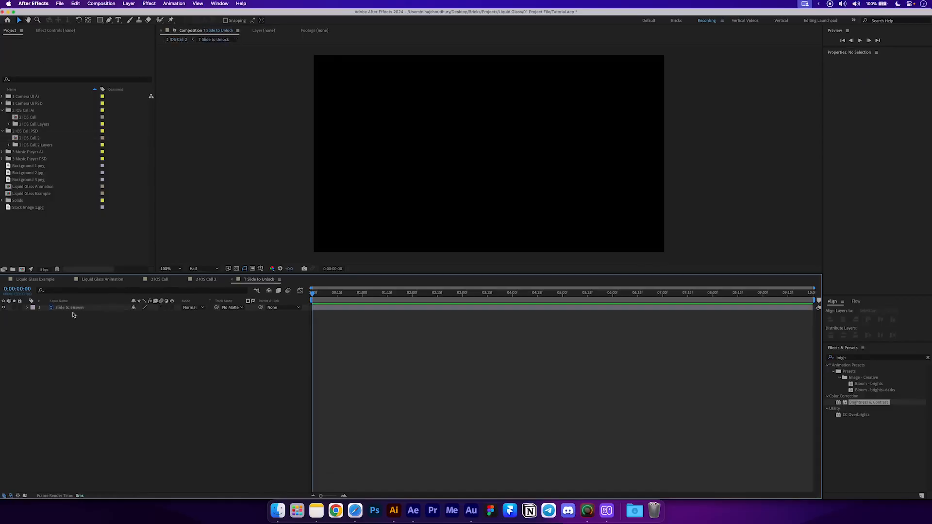
left_click(155, 281)
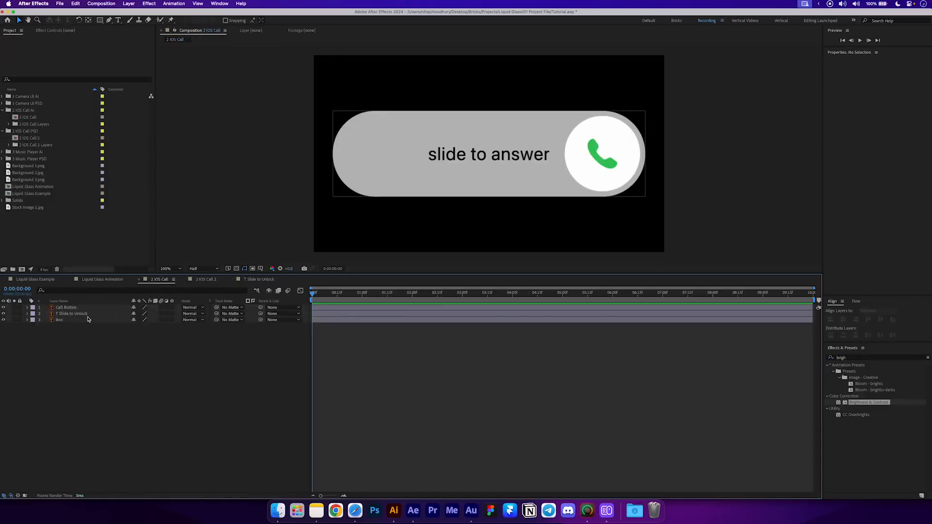
left_click(88, 315)
right_click(89, 316)
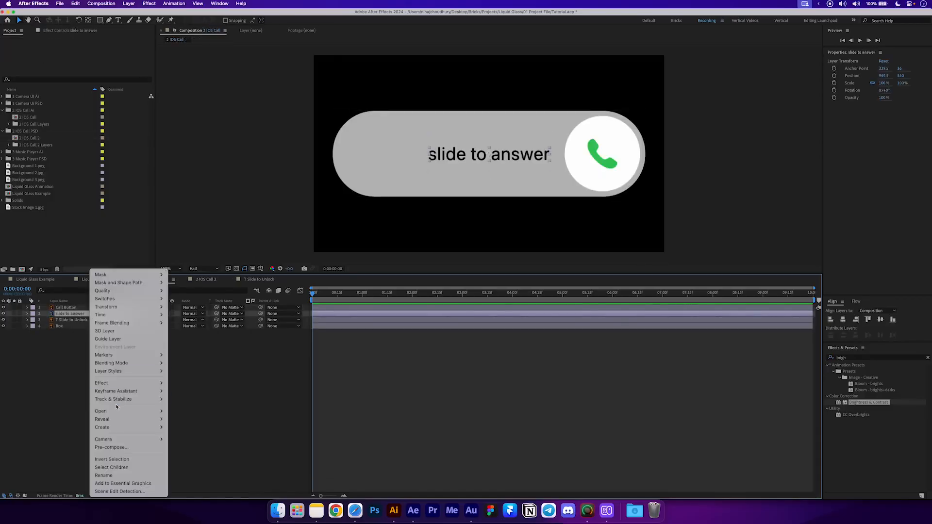
mouse_move(146, 427)
left_click(202, 428)
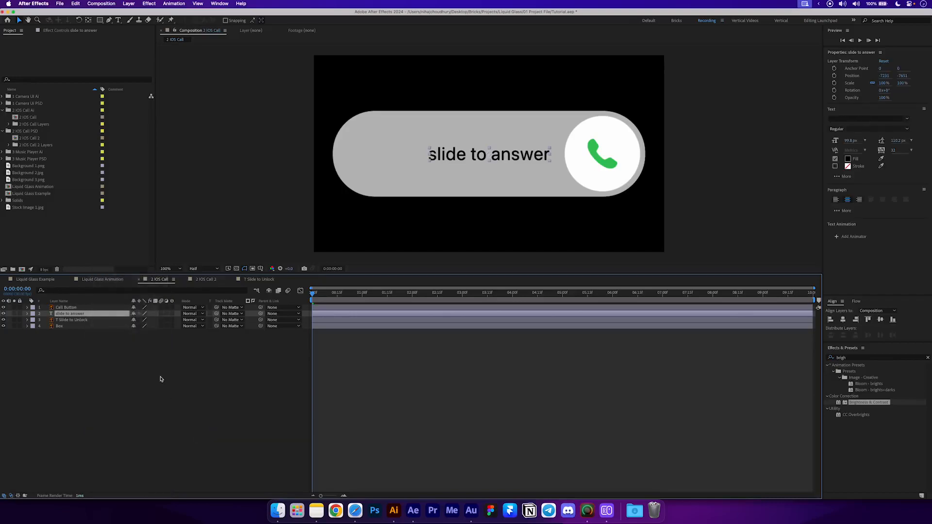
left_click(73, 322)
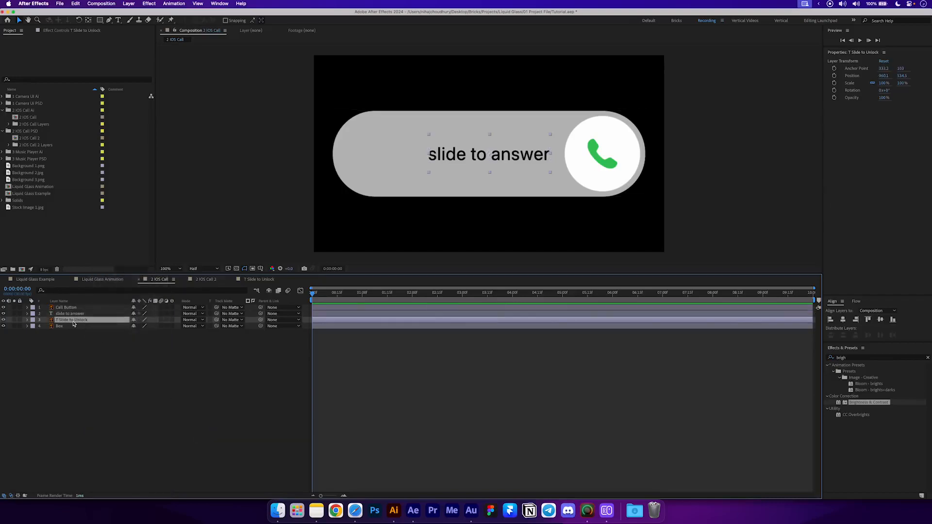
key("Delete")
- Create a shape layer from the Box vector layer and delete the original Box layer
left_click(64, 320)
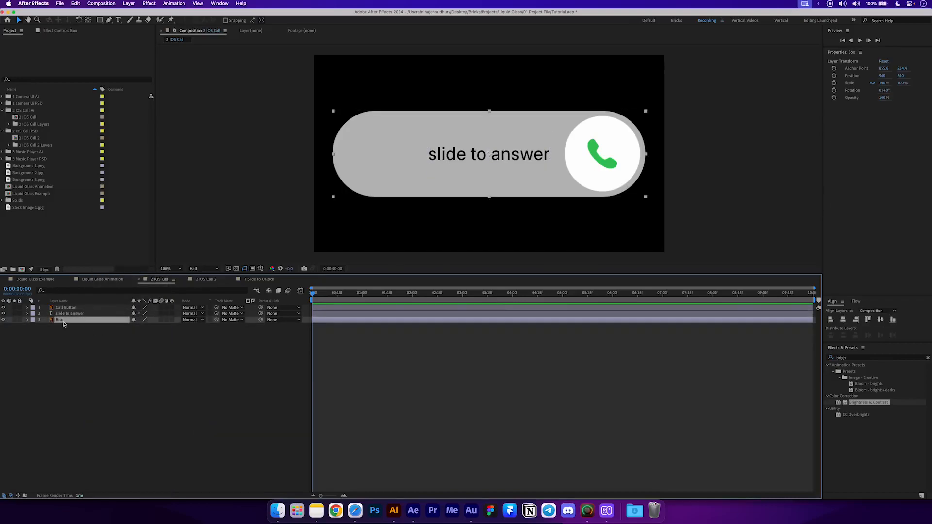
right_click(67, 321)
mouse_move(102, 427)
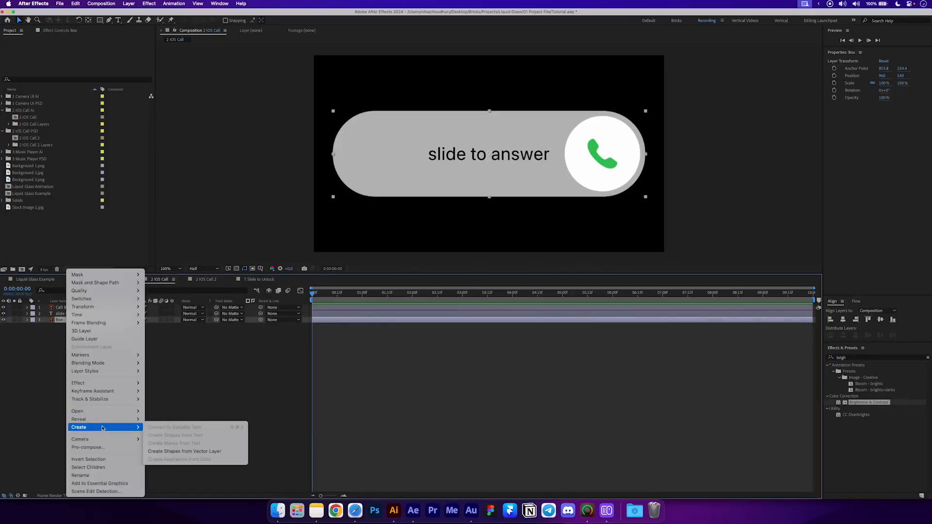
left_click(185, 452)
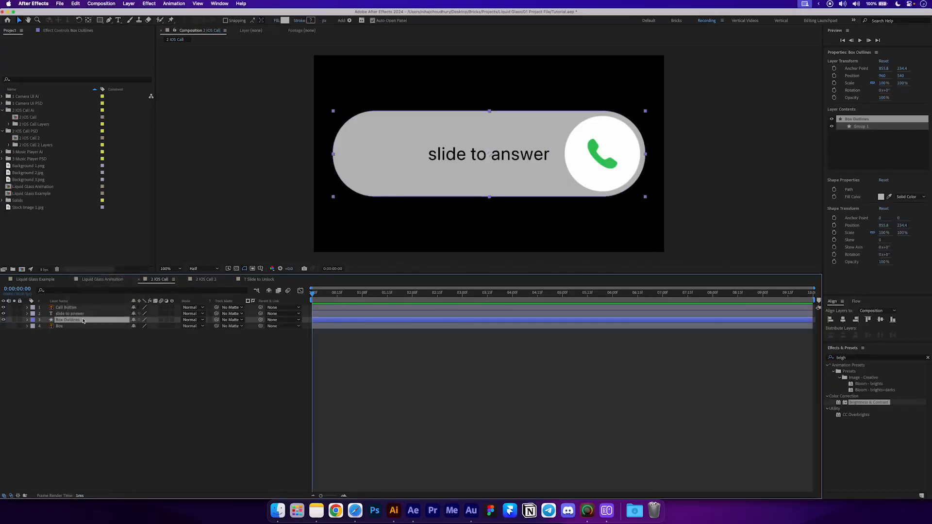
left_click(77, 326)
key("Delete")
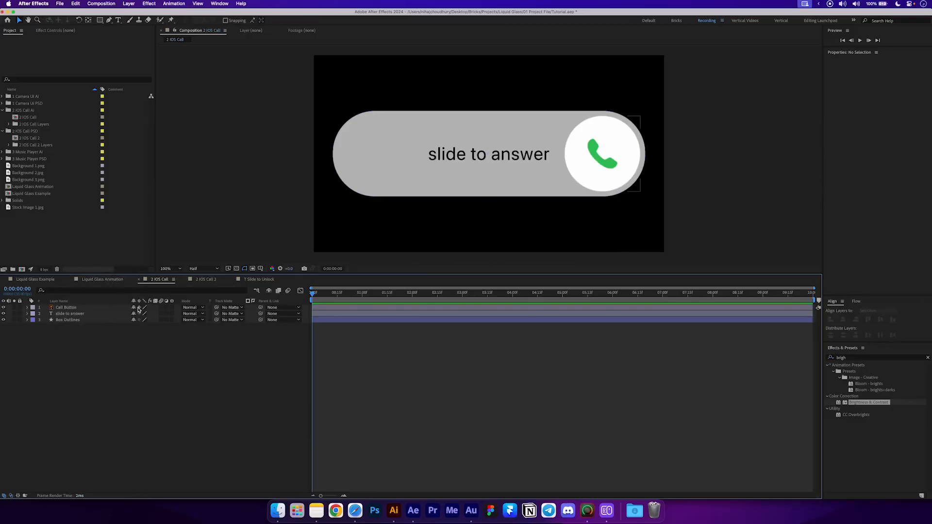
- Make the Call Button, slide to answer and Box Outlines layers 3D and copy them into the Liquid Glass Animation composition
left_click_drag(171, 308, 175, 343)
left_click(66, 308)
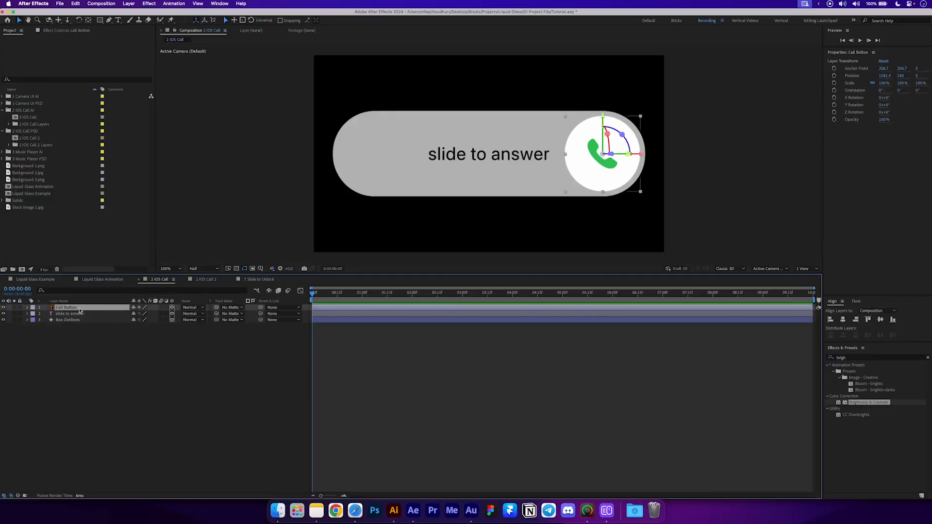
left_click(81, 321, "shift")
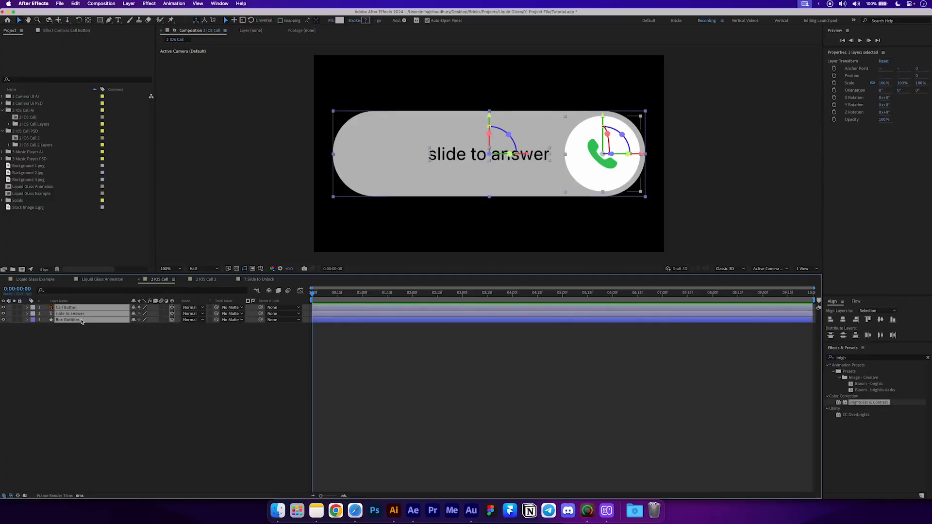
left_click(102, 279)
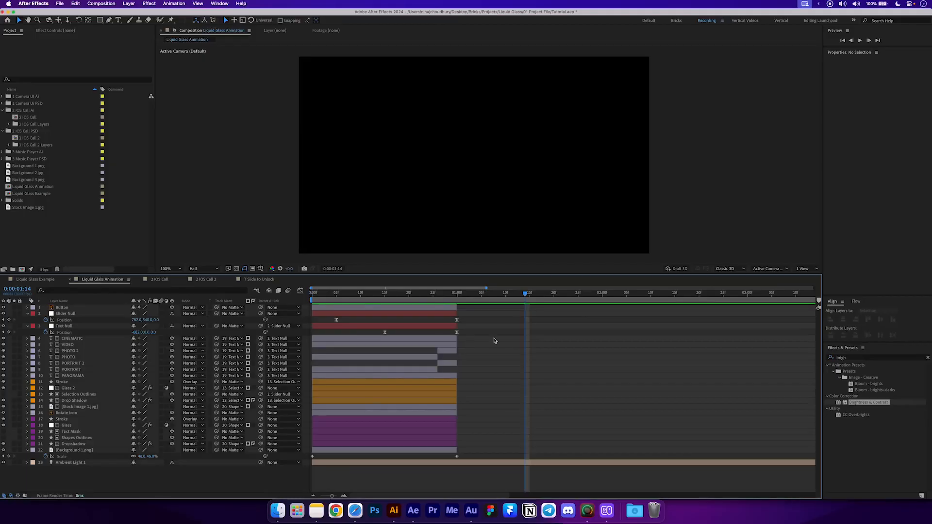
key("super+v")
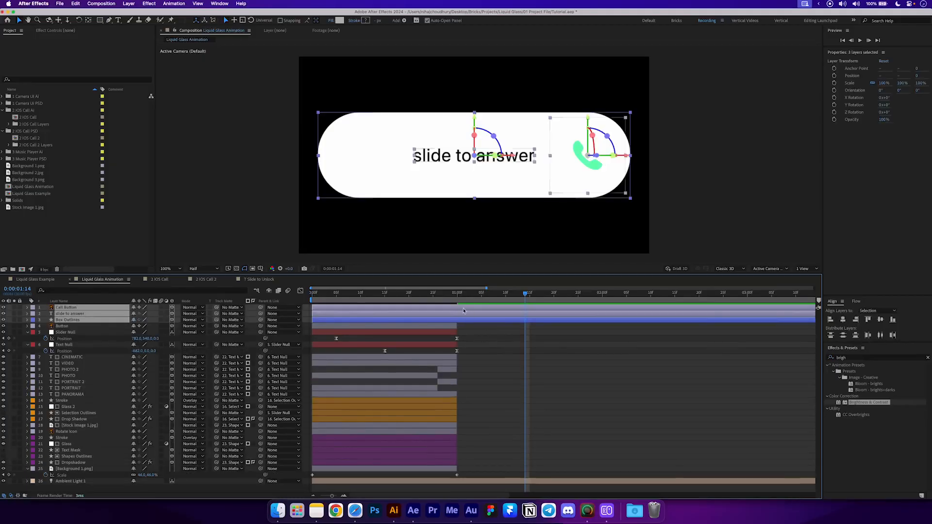
- Trim the start of the three pasted call layers to 0:00:01:00
left_click_drag(461, 295, 458, 295)
key("equal")
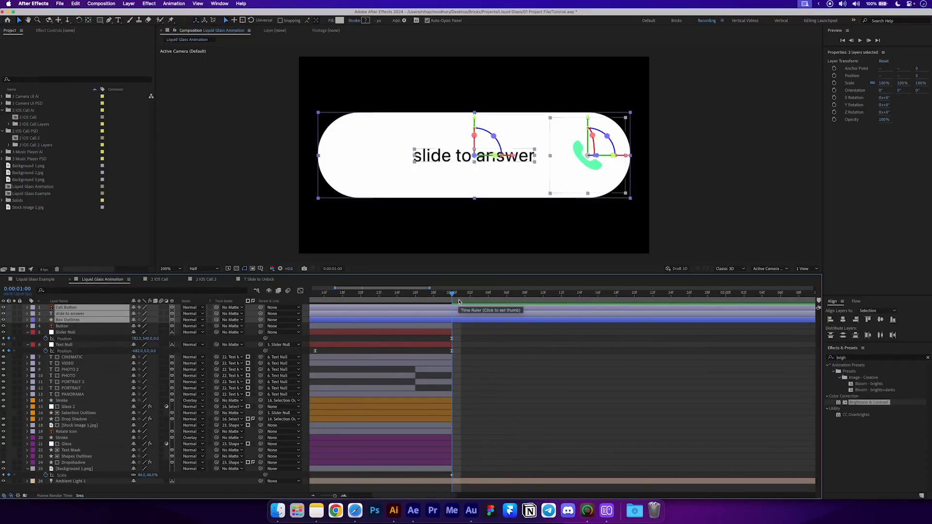
key("alt+bracketleft")
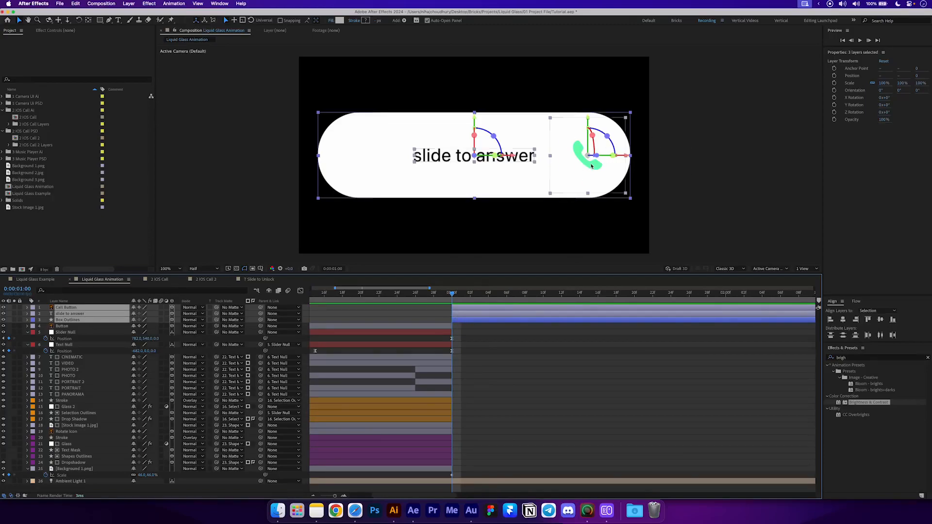
- Turn off Accepts Lights in the Call Button layer's material options
left_click(62, 326)
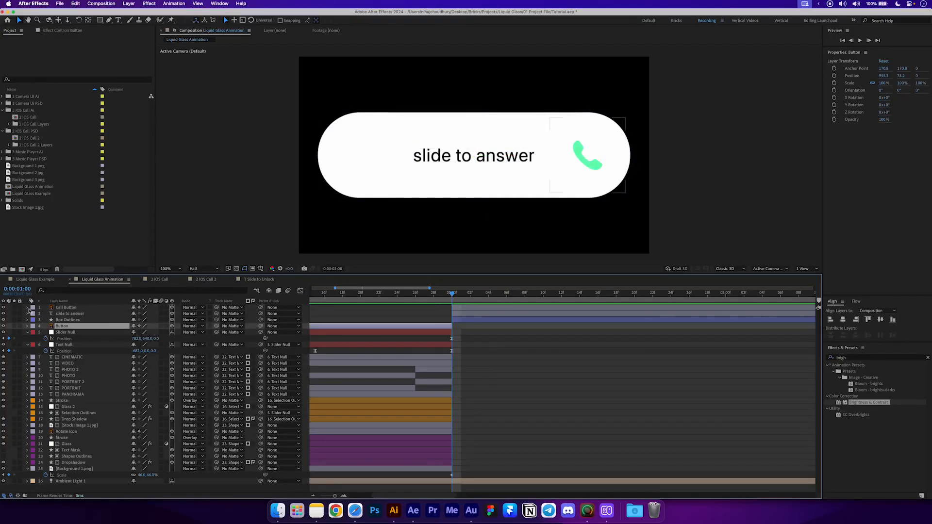
left_click(28, 307)
left_click(33, 327)
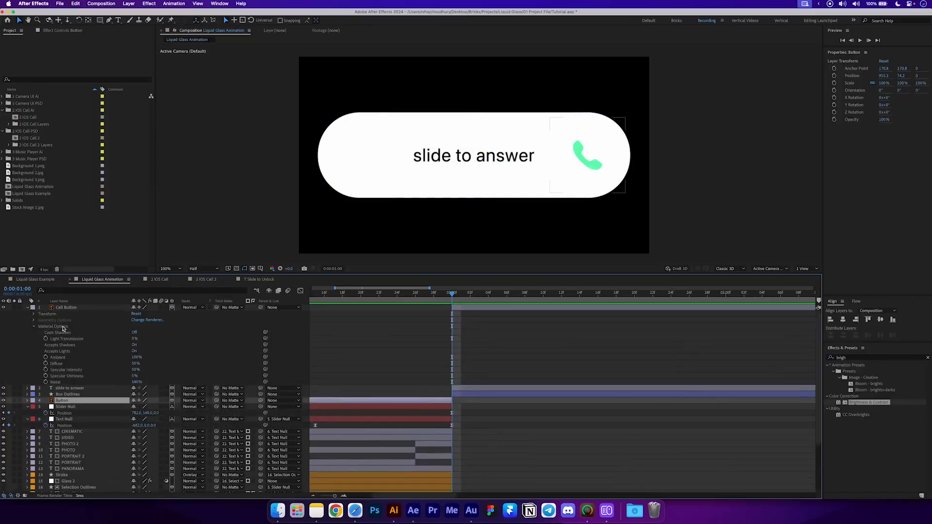
left_click(76, 353)
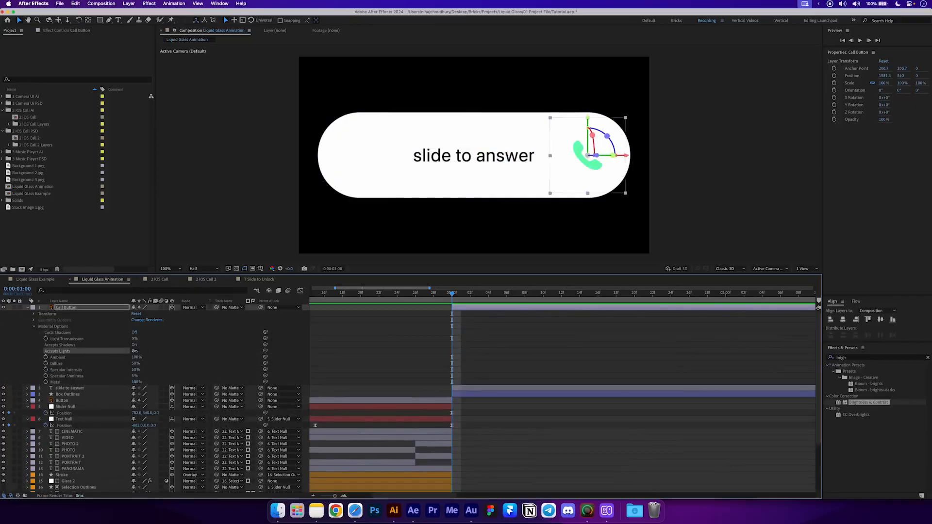
left_click(134, 351)
- Copy the Call Button's material options onto the slide to answer text layer and select Box Outlines
left_click(44, 326)
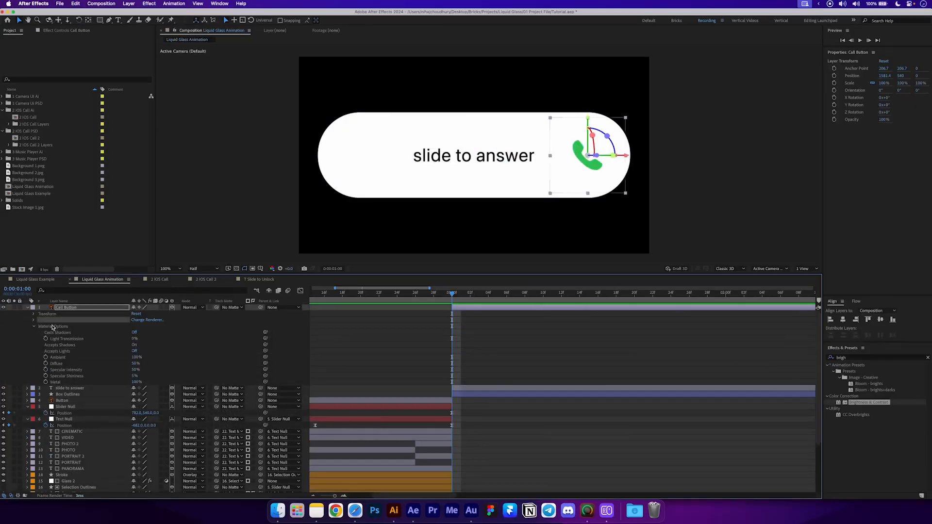
left_click(27, 308)
left_click(61, 314)
key("super+v")
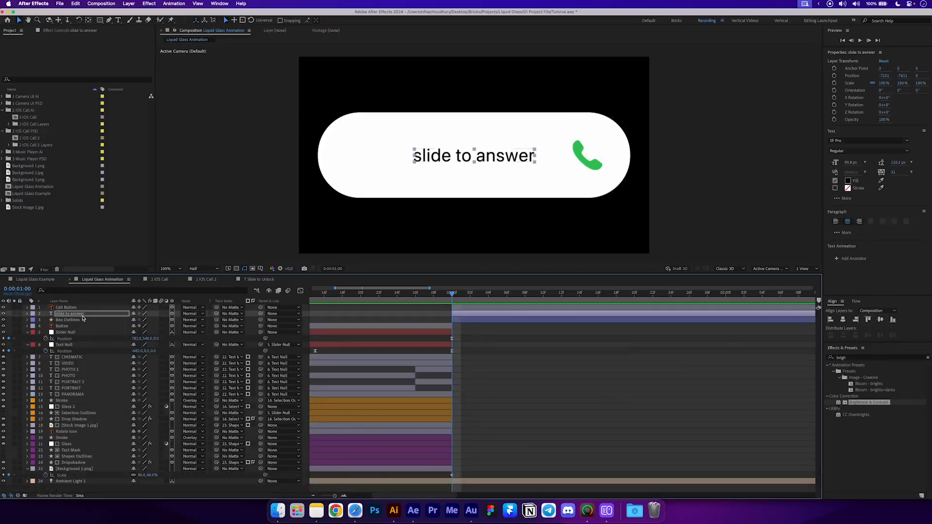
left_click(51, 322)
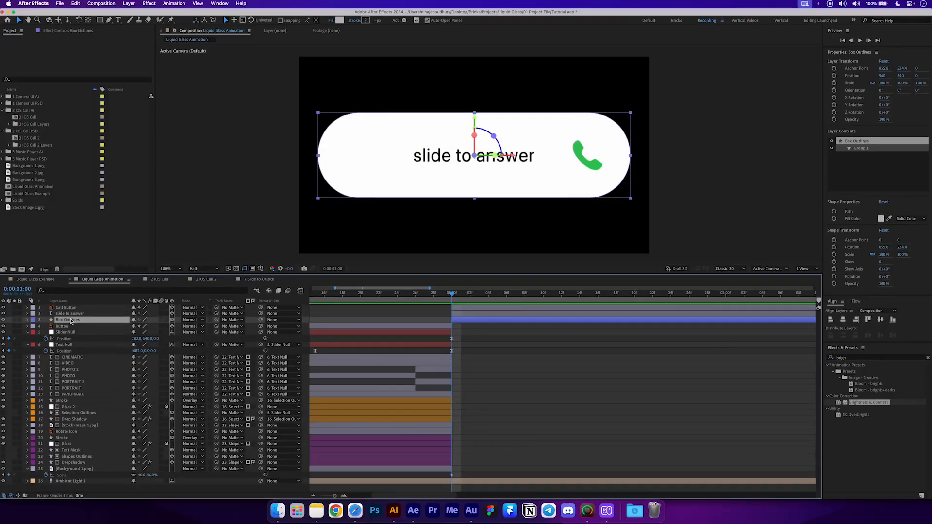
- Add Background 2.jpg from the project to the timeline directly below Box Outlines, starting at 0:00:01:00
left_click(475, 368)
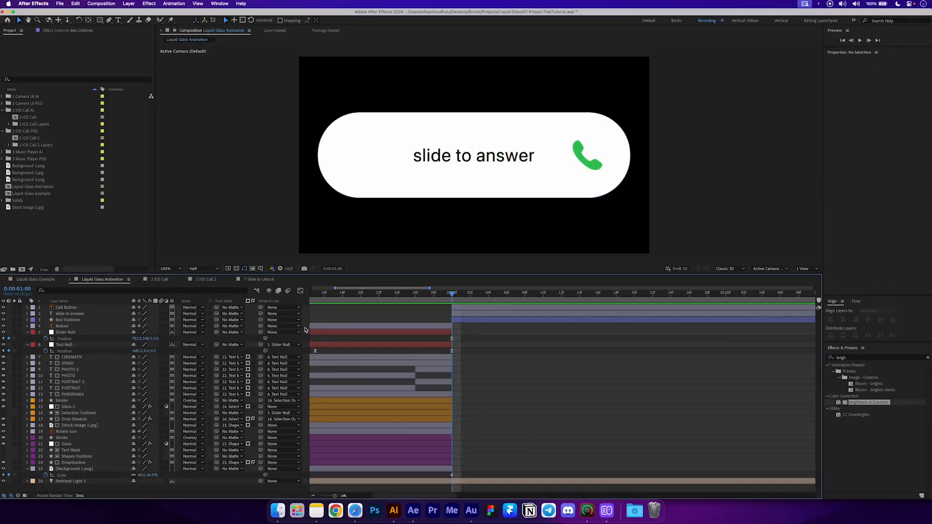
left_click(30, 173)
left_click_drag(33, 177, 471, 330)
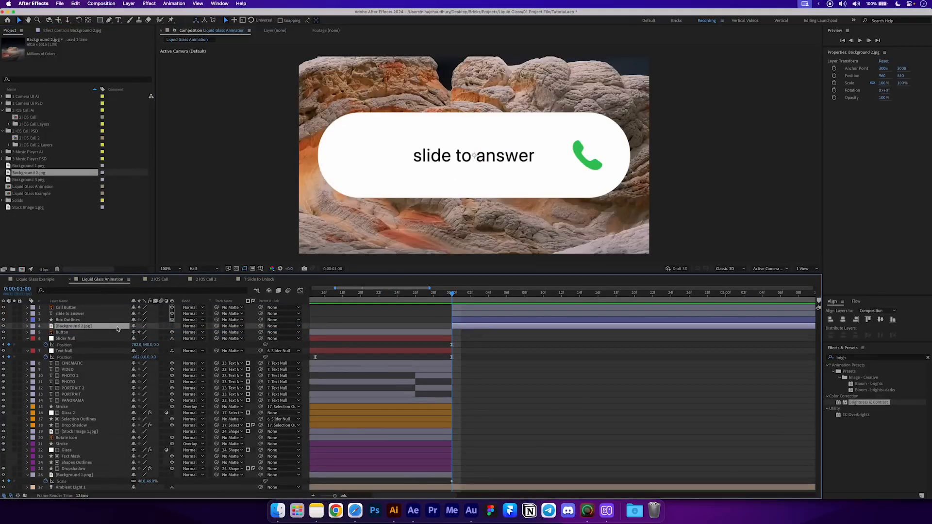
- Make the Background 2.jpg layer 3D and turn off Accepts Lights in its material options
key("s")
left_click(173, 326)
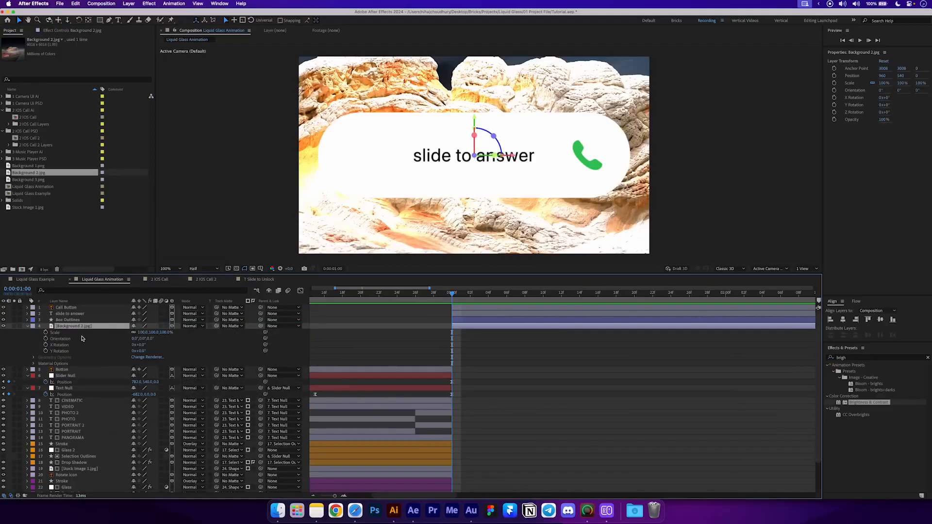
left_click(34, 364)
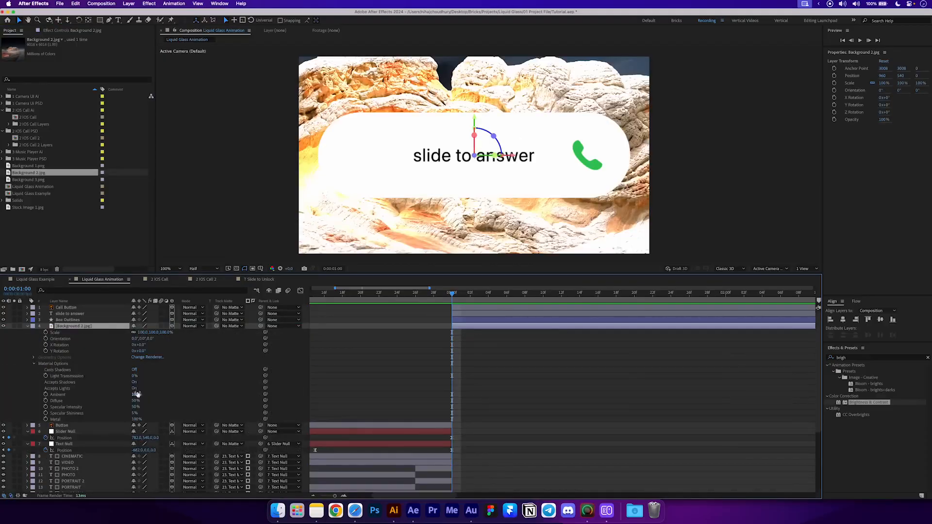
left_click(134, 389)
left_click(28, 326)
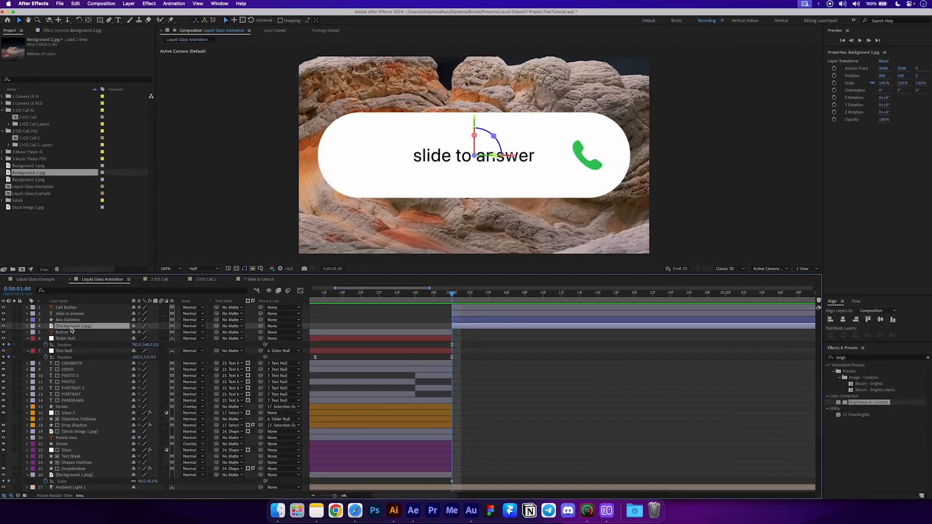
- Scale the Background 2.jpg layer to 65% and set its Z position to 620
key("s")
left_click_drag(144, 332, 138, 339)
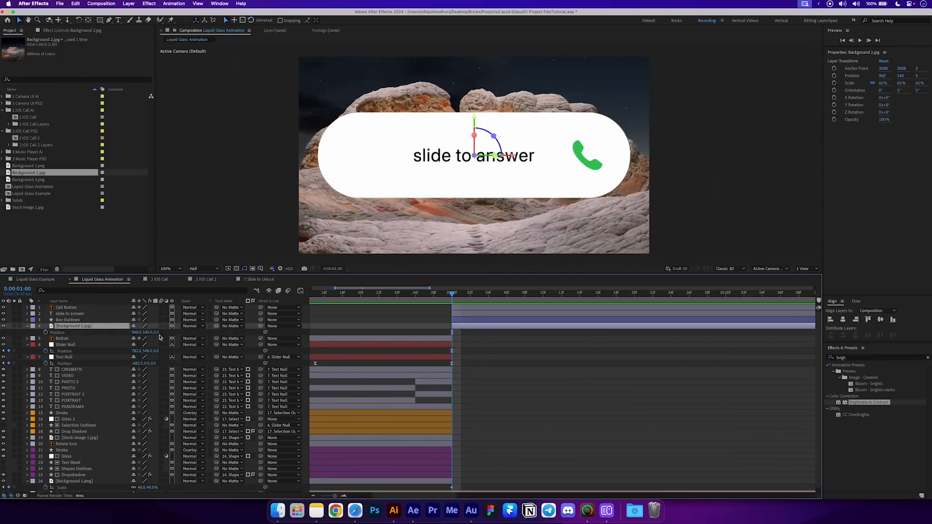
left_click_drag(155, 332, 388, 340)
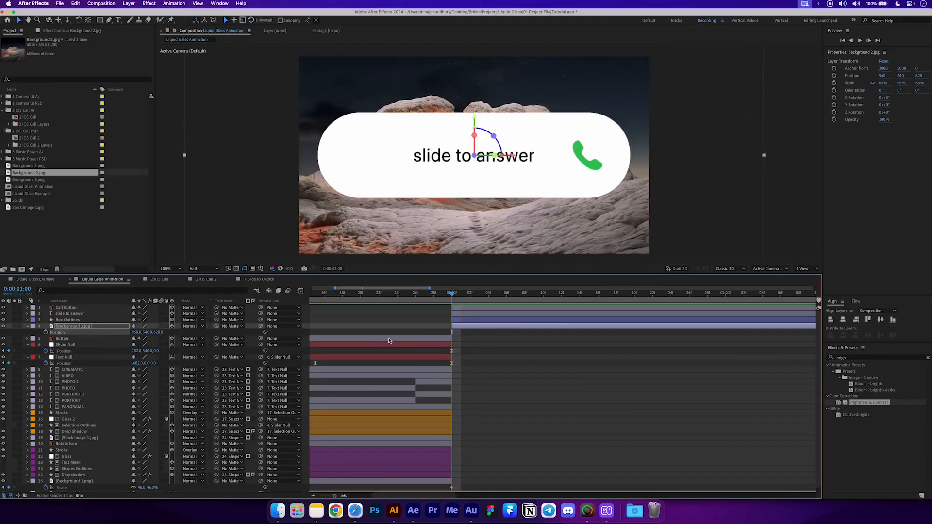
left_click(473, 346)
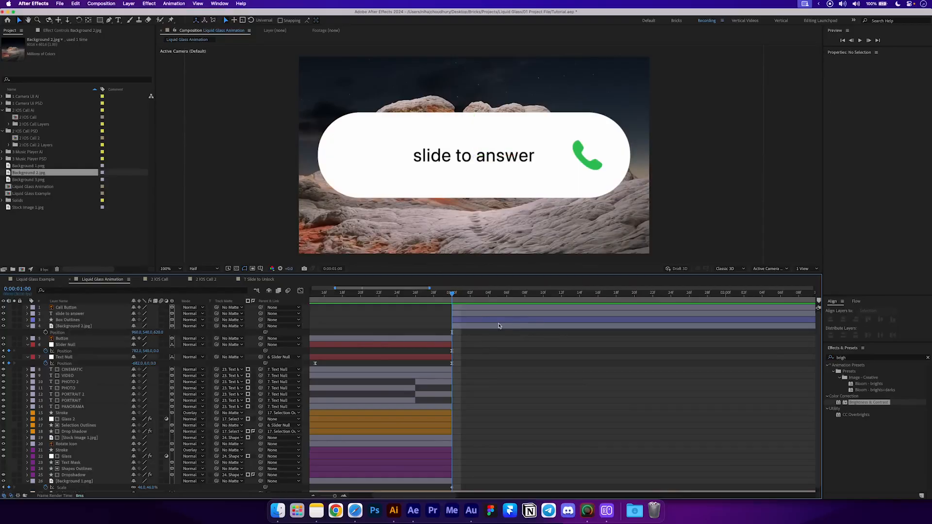
- Duplicate the Glass 2 layer and place the copy directly above Box Outlines, starting at 0:00:01:00
left_click(94, 320)
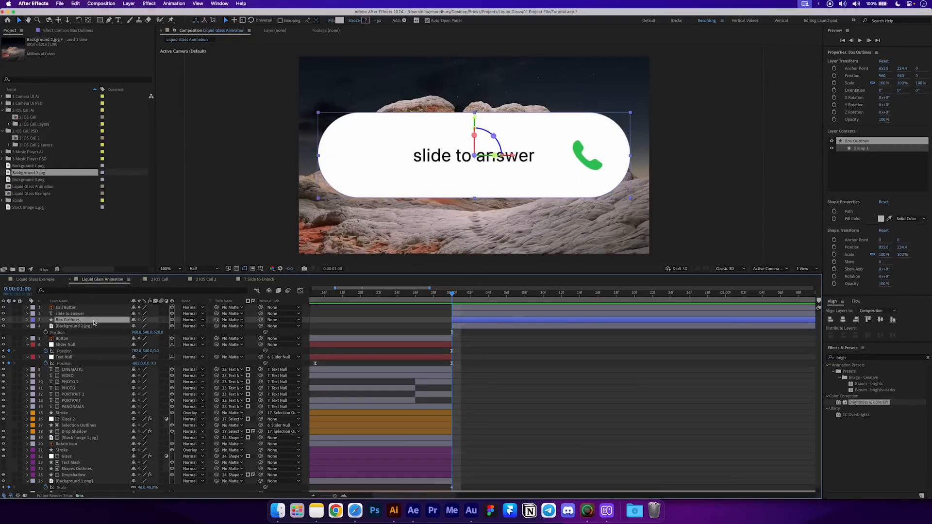
left_click(79, 420)
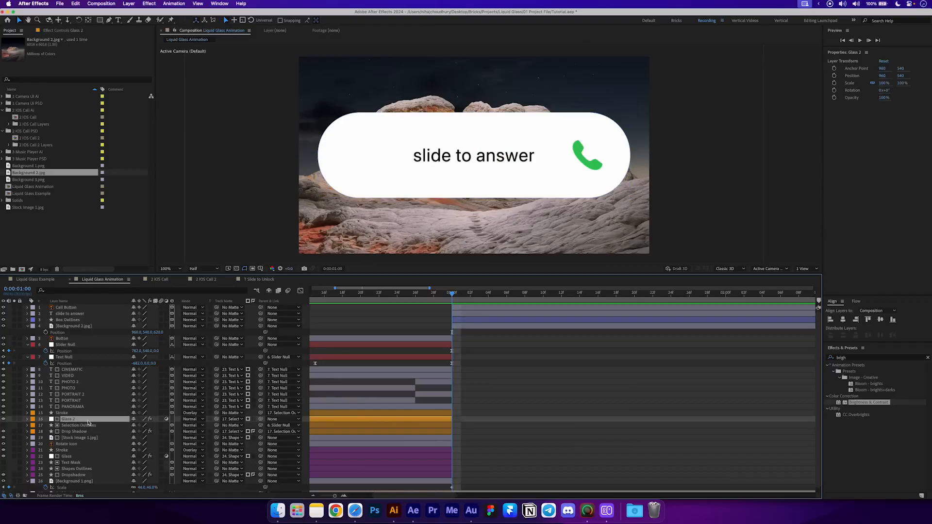
key("super+d")
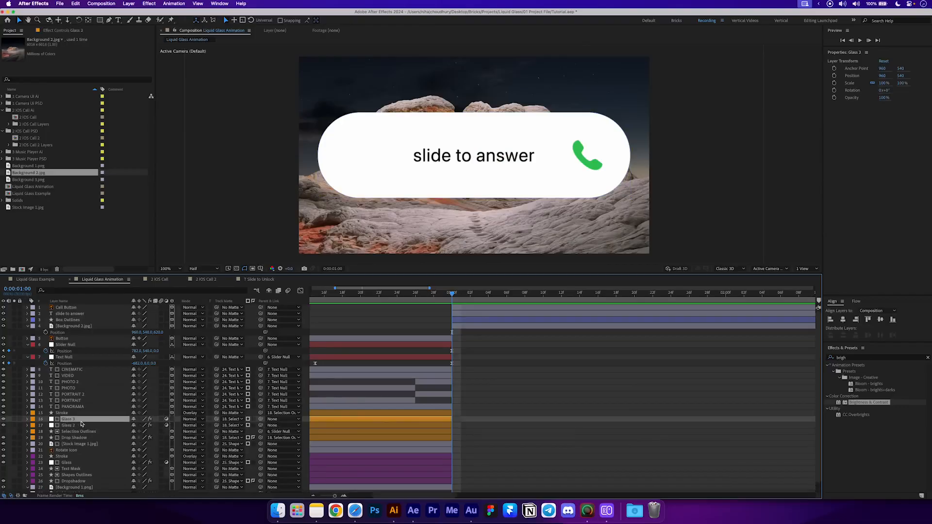
left_click_drag(79, 420, 73, 320)
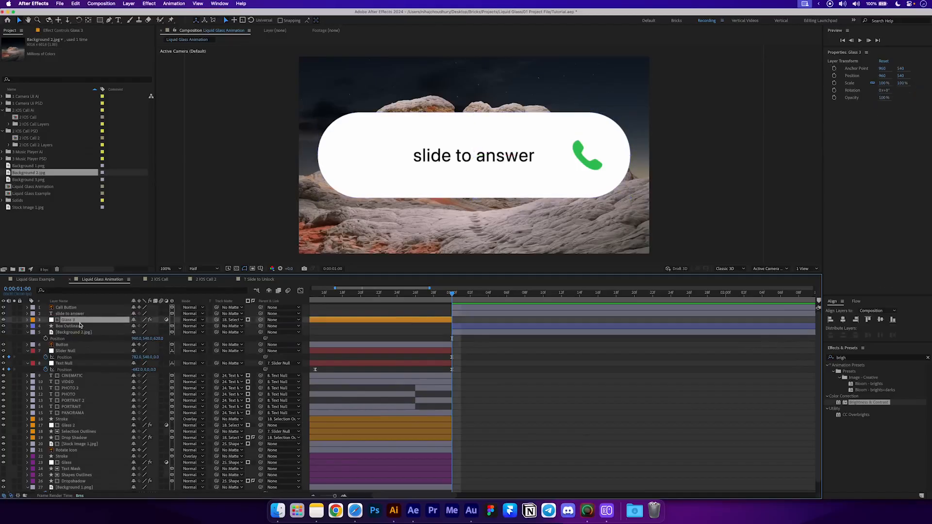
key("bracketleft")
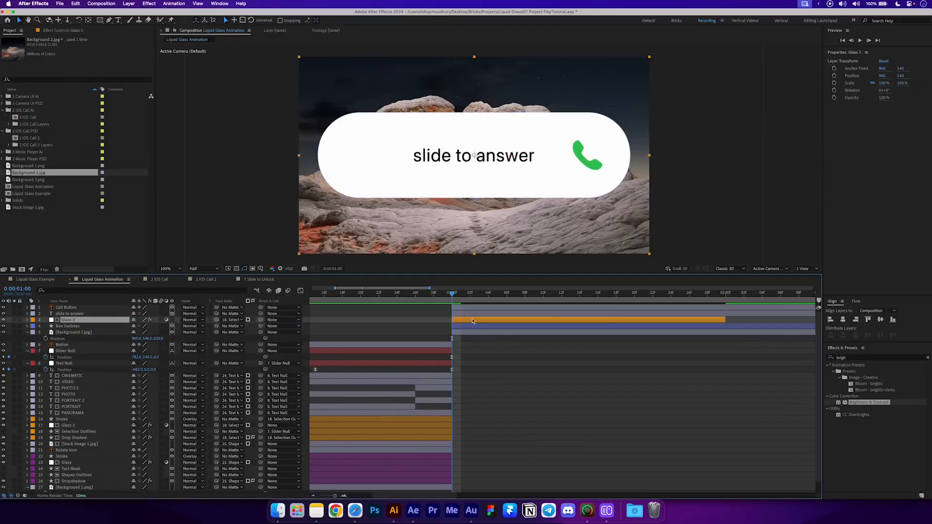
- Use Box Outlines as both the track matte and the CC Glass bump map of the Glass 3 layer
left_click_drag(216, 320, 70, 327)
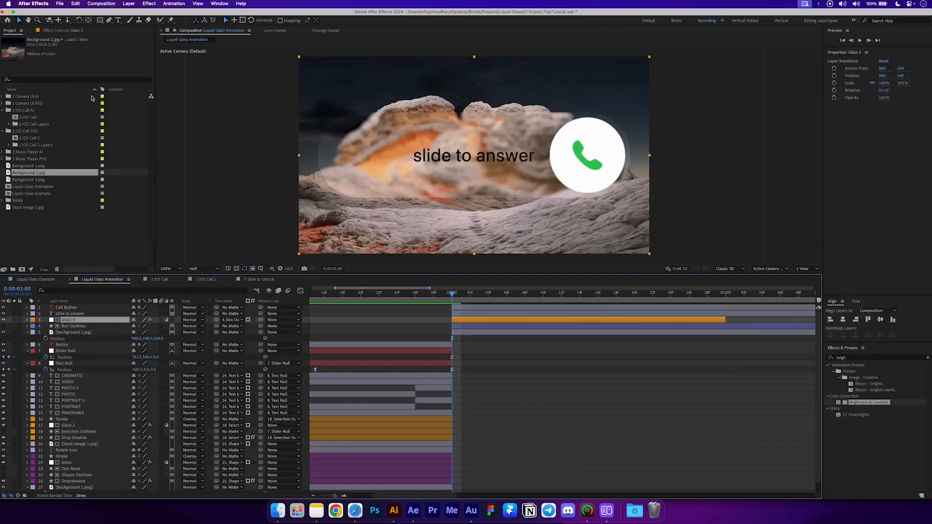
left_click(64, 30)
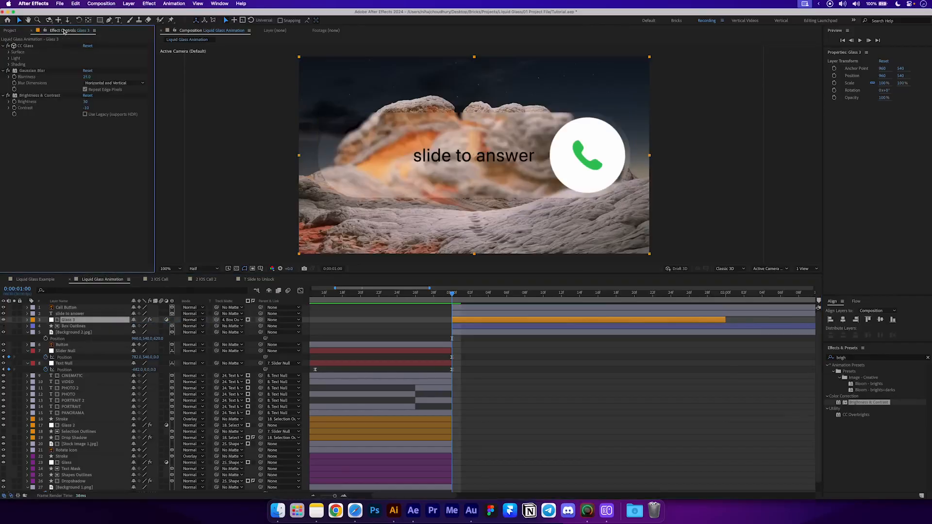
left_click(9, 52)
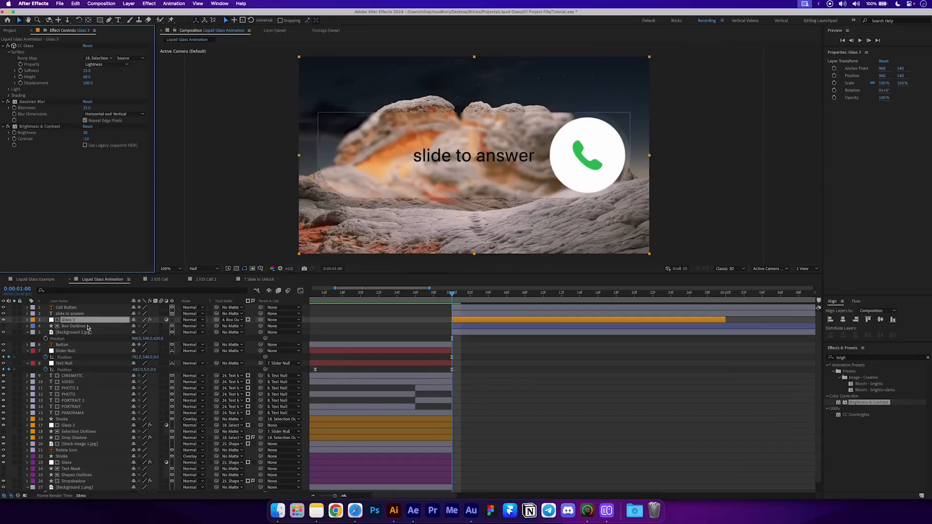
left_click(99, 59)
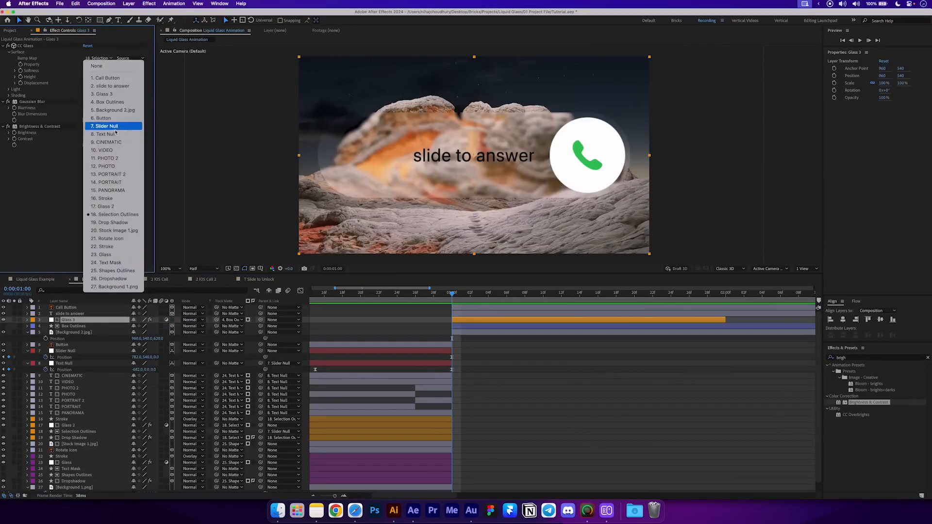
left_click(116, 102)
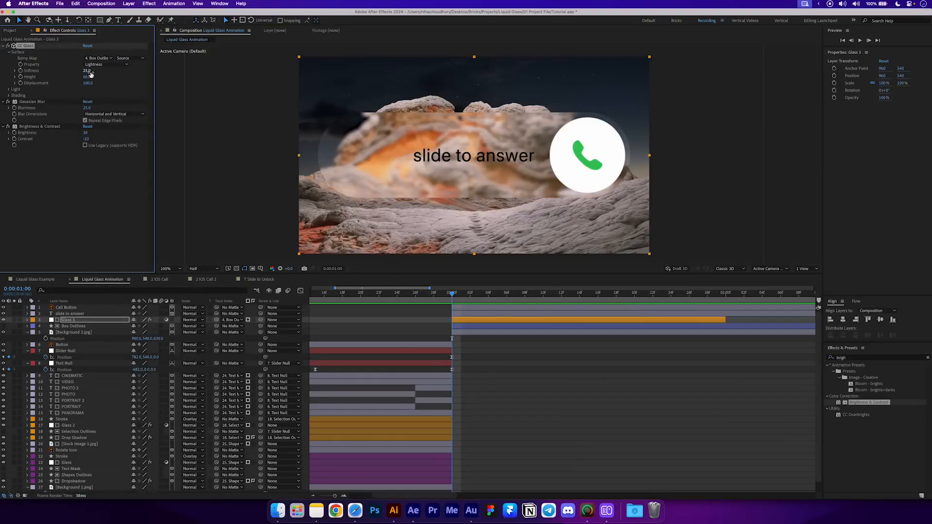
- Increase the CC Glass softness on Glass 3 and set its displacement to 180
left_click_drag(90, 74, 101, 83)
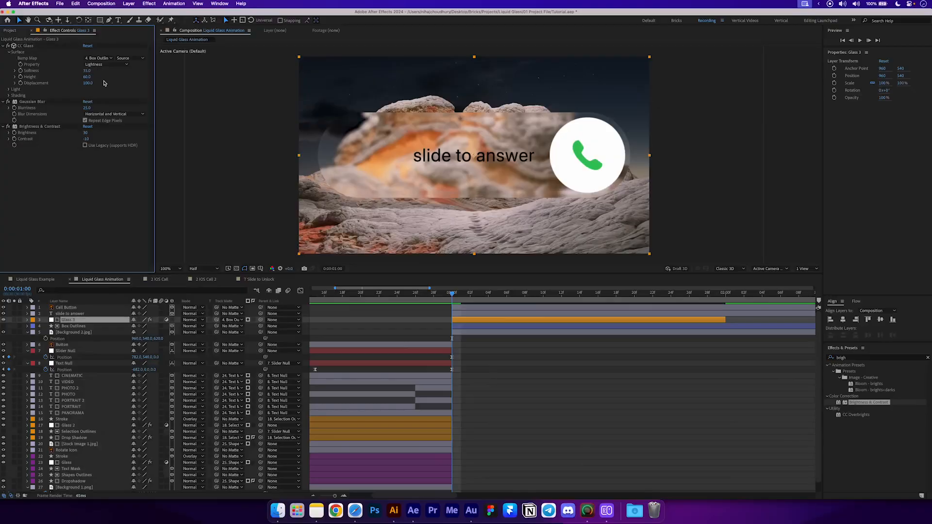
left_click(93, 83)
left_click(92, 84)
type("1")
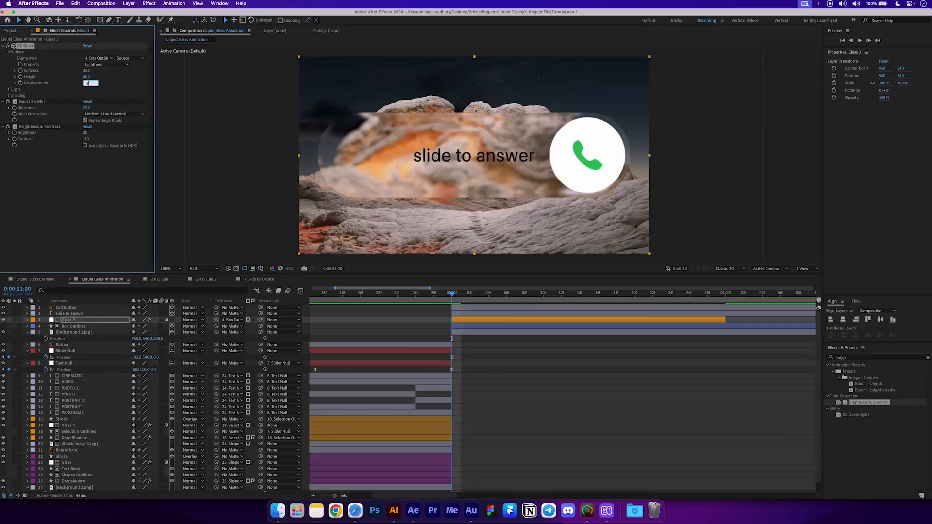
type("80")
key("Return")
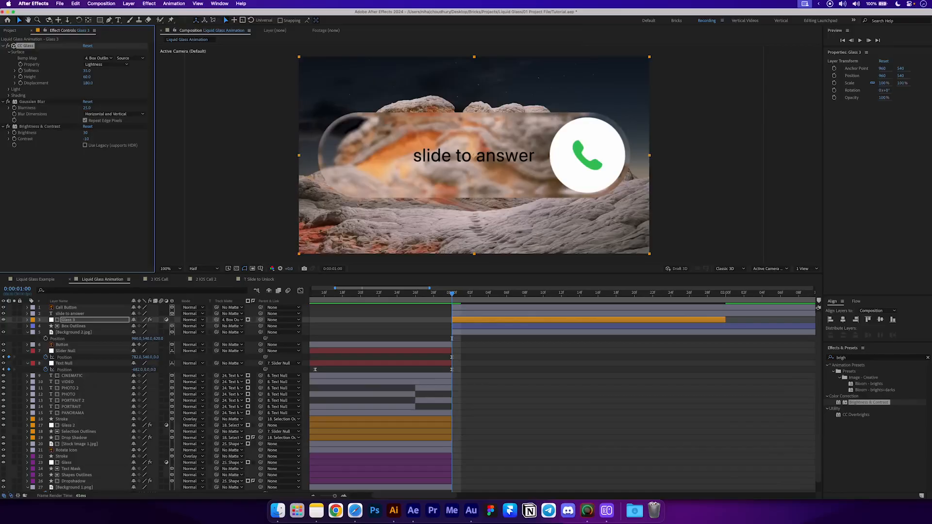
- Set the Gaussian Blur blurriness on Glass 3 to 15 and disable its Brightness & Contrast effect
left_click(89, 109)
key("Return")
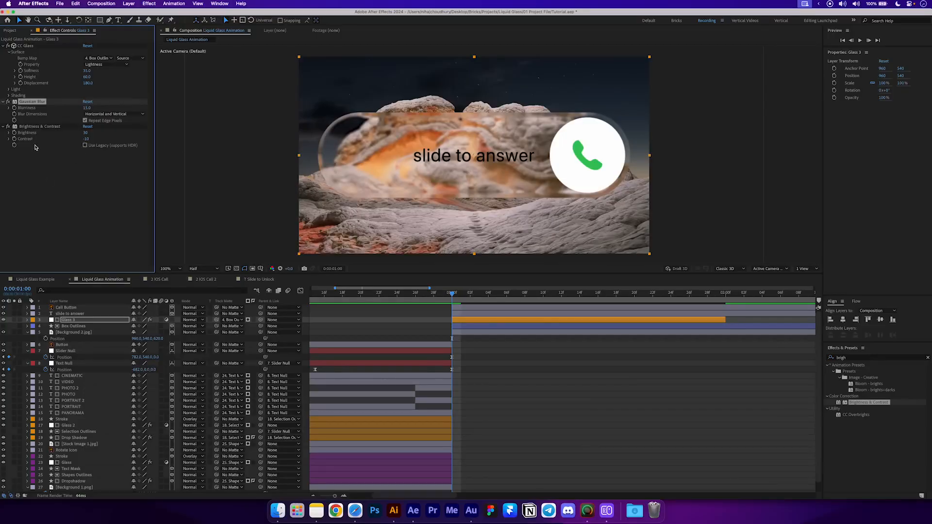
left_click(7, 126)
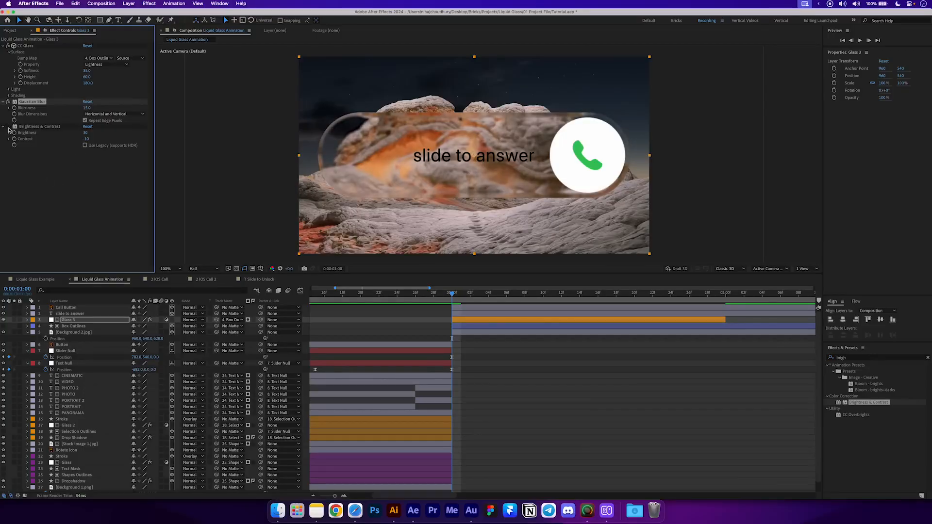
- Duplicate Box Outlines twice and name the copies Stroke and Drop Shadow
left_click(83, 326)
key("super+d")
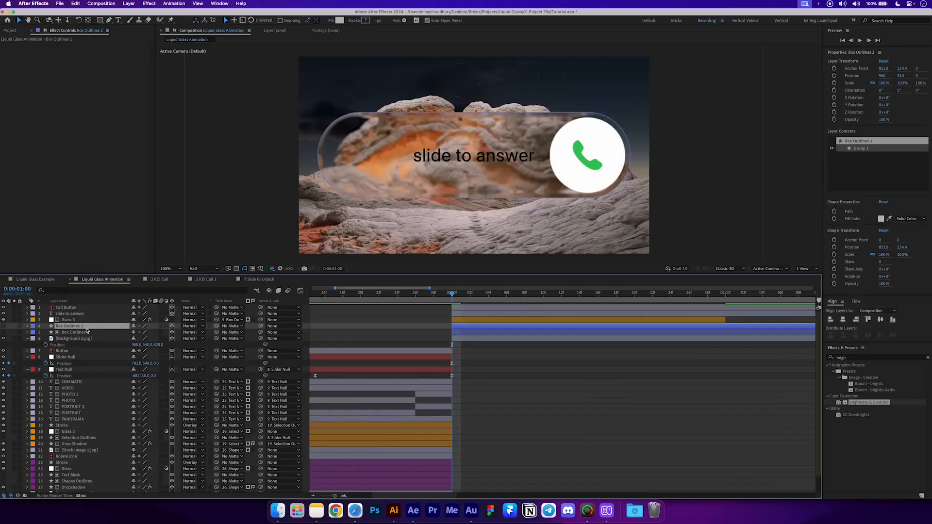
key("super+d")
left_click(83, 333)
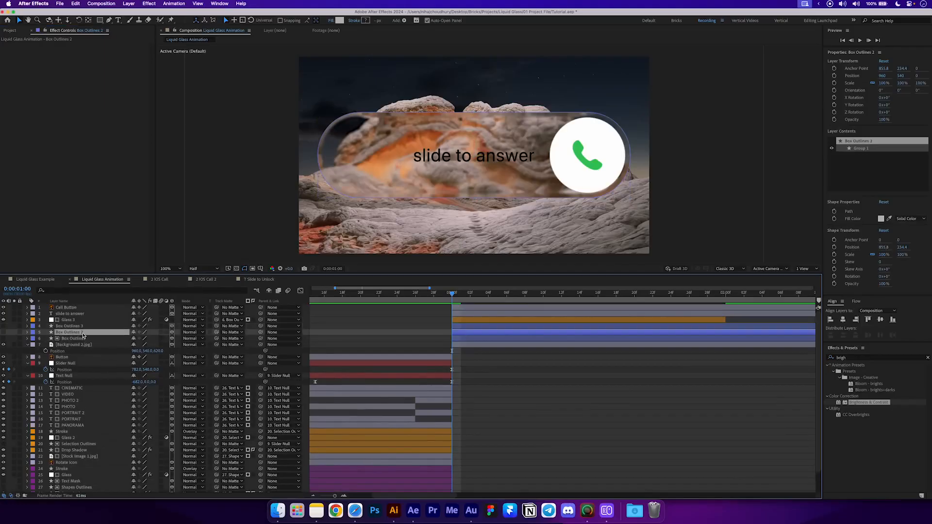
key("Return")
type("Stroke")
key("Return")
left_click(80, 327)
key("Return")
type("Drop Shadow")
key("Return")
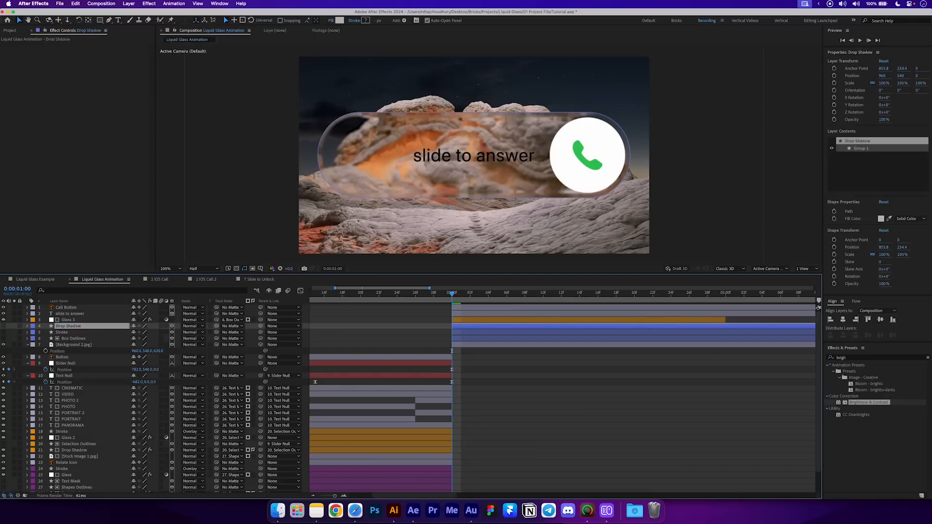
- Place the new Stroke layer above Glass 3 and Drop Shadow below Box Outlines, and make both visible
mouse_move(77, 326)
left_mouse_down()
mouse_move(78, 347)
mouse_move(72, 318)
left_mouse_up()
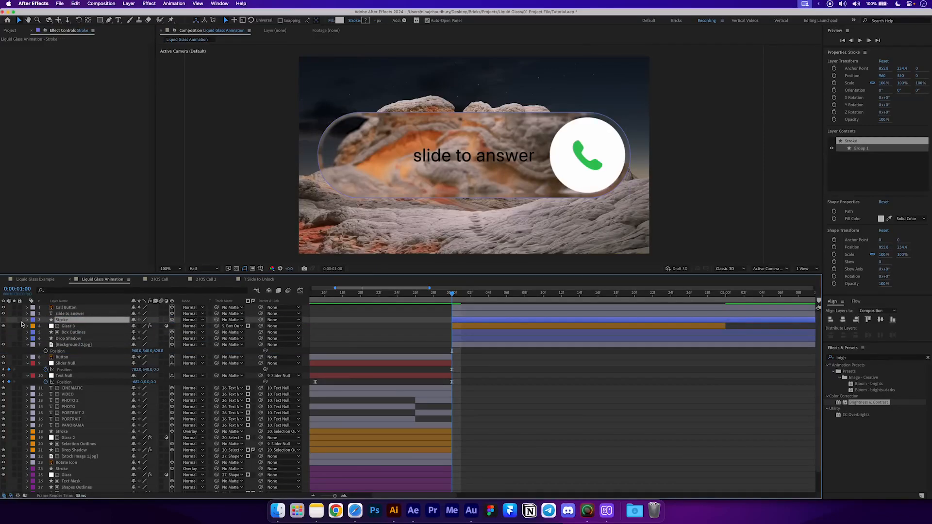
left_click(4, 326)
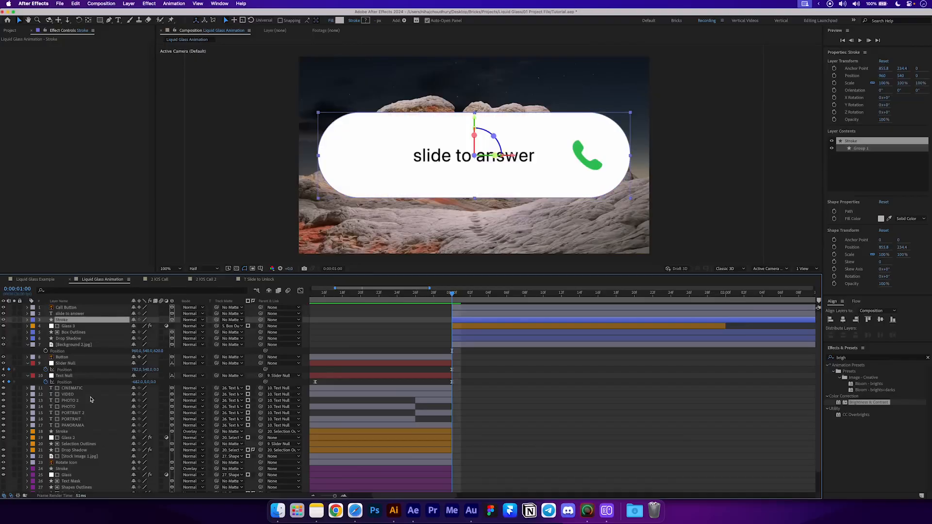
- Copy the Fill, Fast Box Blur and Transform effects from the camera scene's Drop Shadow onto the new Drop Shadow layer
scroll(105, 403, "down", 3)
left_click(73, 428)
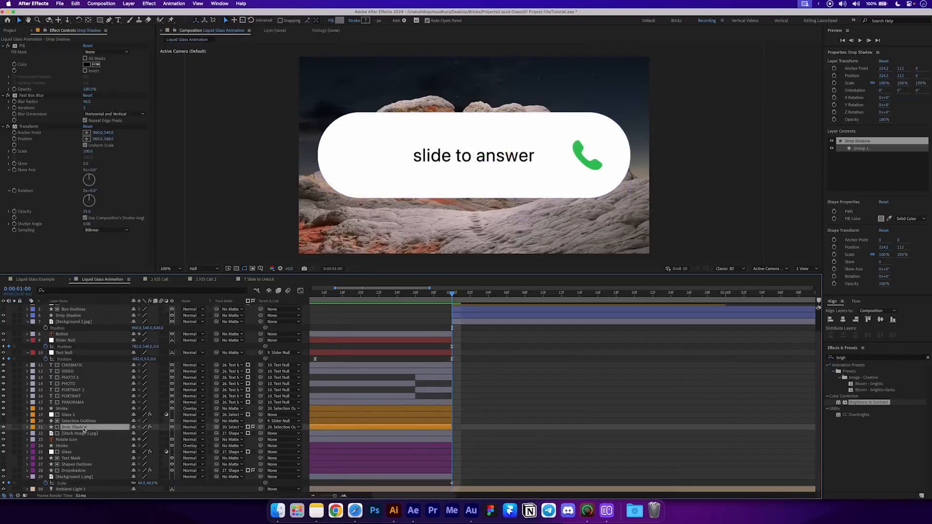
left_click(24, 52)
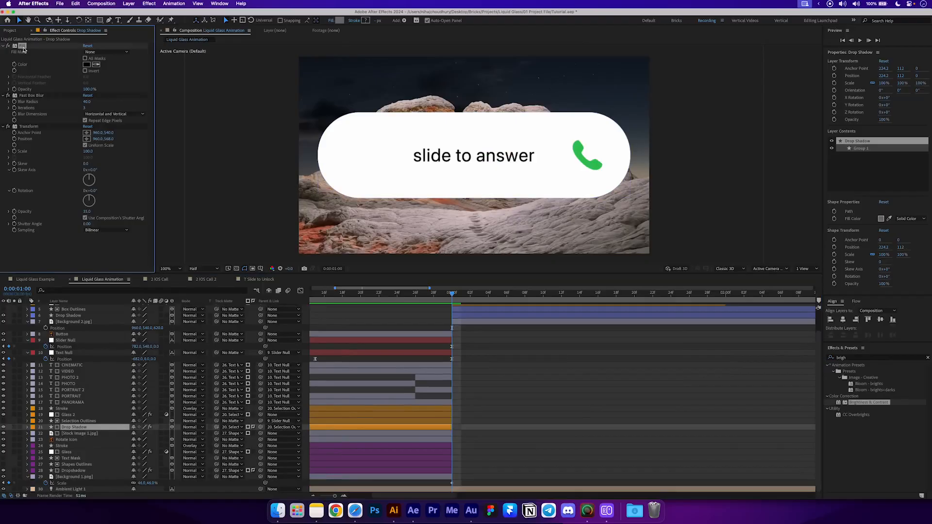
left_click(31, 127, "shift")
scroll(77, 372, "up", 3)
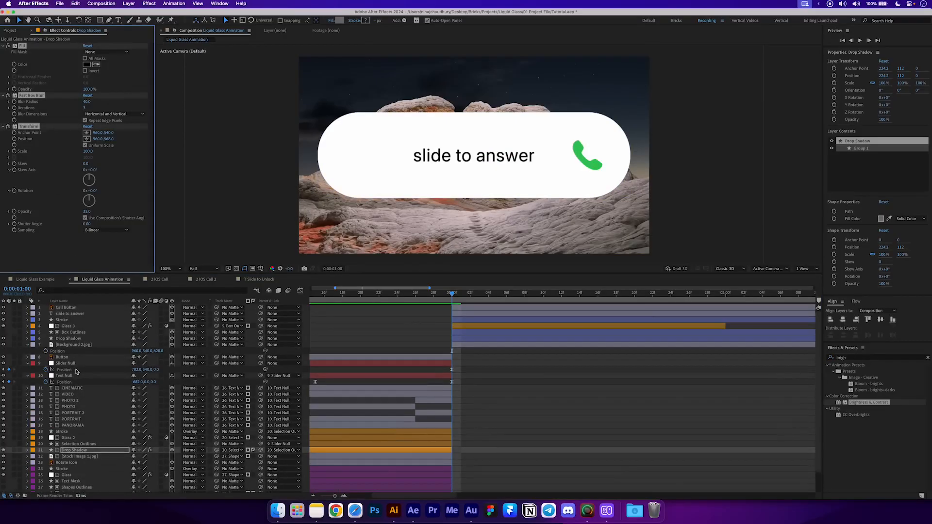
left_click(70, 339)
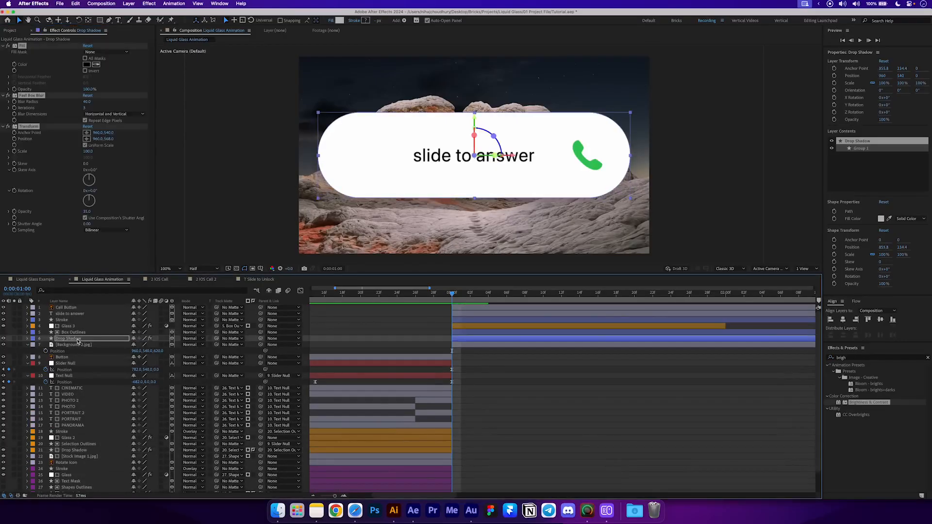
- Use Box Outlines as an inverted track matte for the new Drop Shadow layer and select Glass 3
left_click_drag(216, 339, 73, 332)
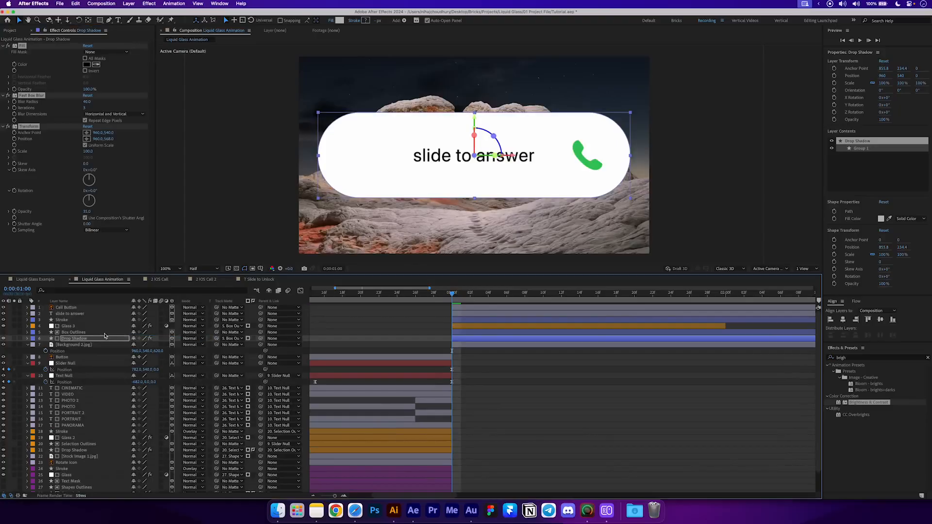
left_click(253, 338)
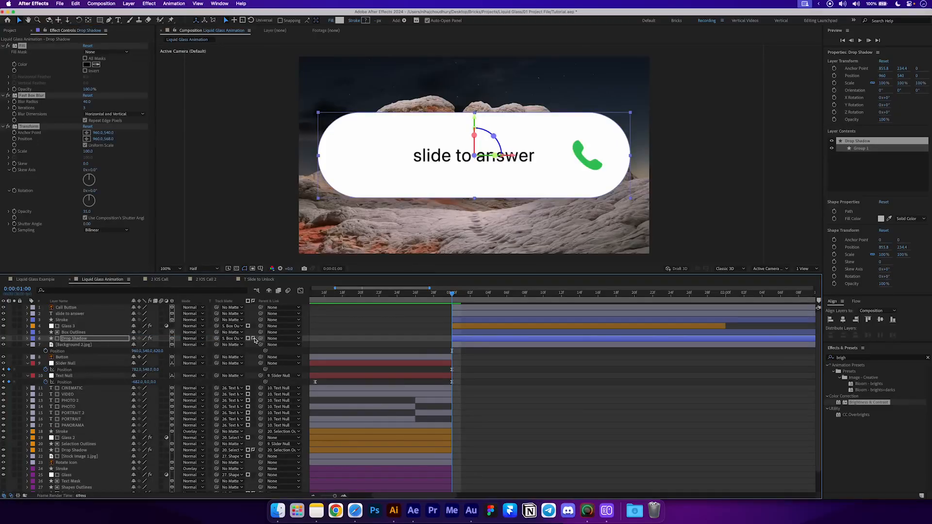
left_click(72, 326)
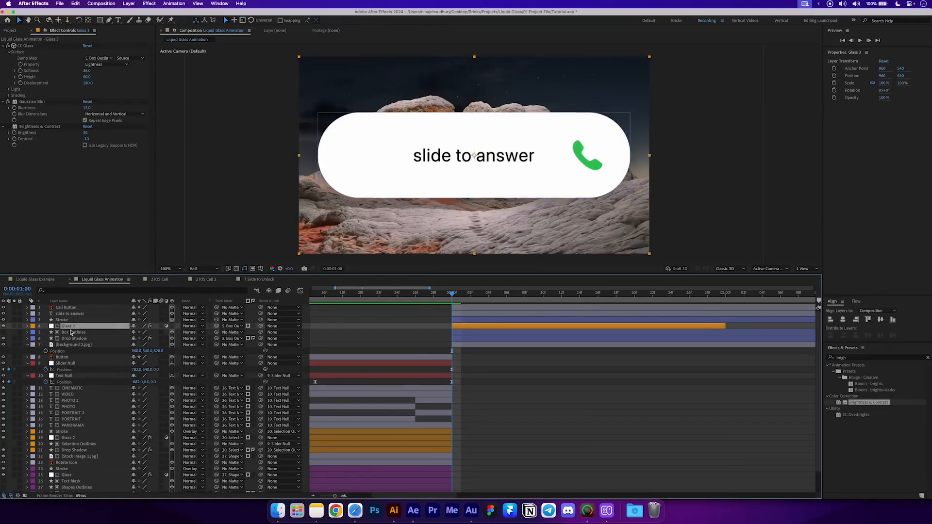
- Add a stroke to the Stroke shape layer's contents and hide its existing fill
left_click(58, 320)
left_click(26, 320)
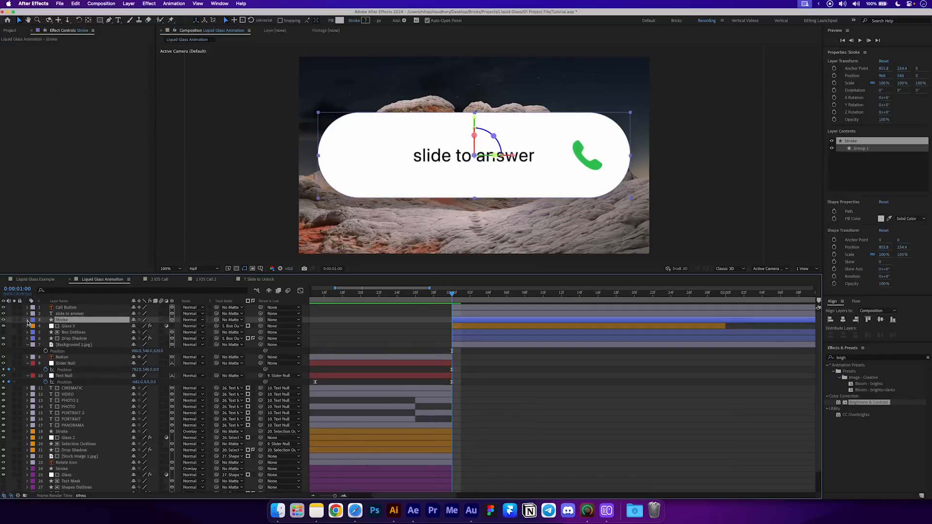
left_click(34, 326)
left_click(40, 333)
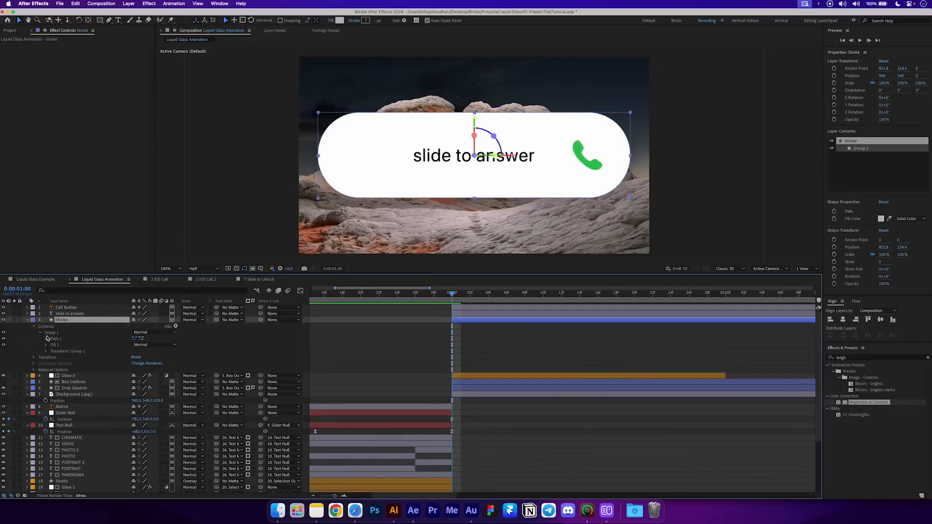
left_click(176, 326)
left_click(197, 387)
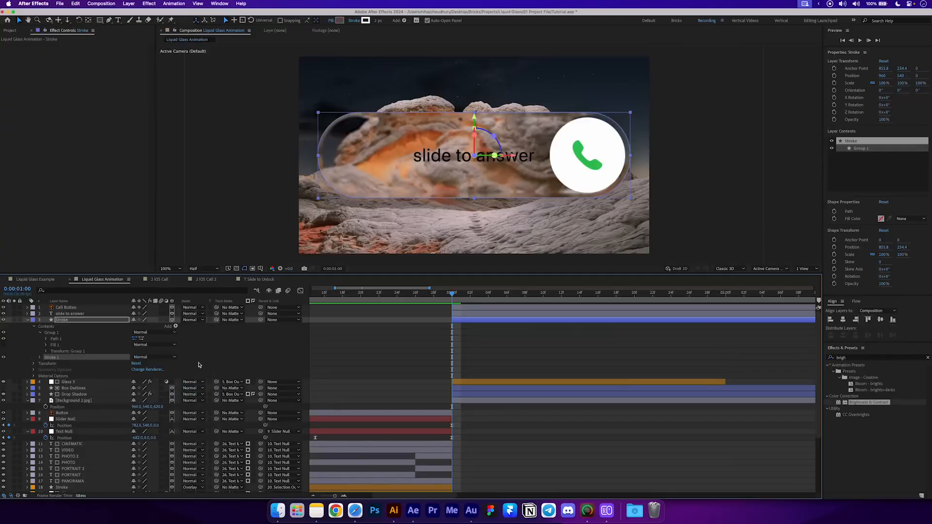
- Set the Stroke layer's blending mode to Overlay and its opacity to 50%
left_click(191, 321)
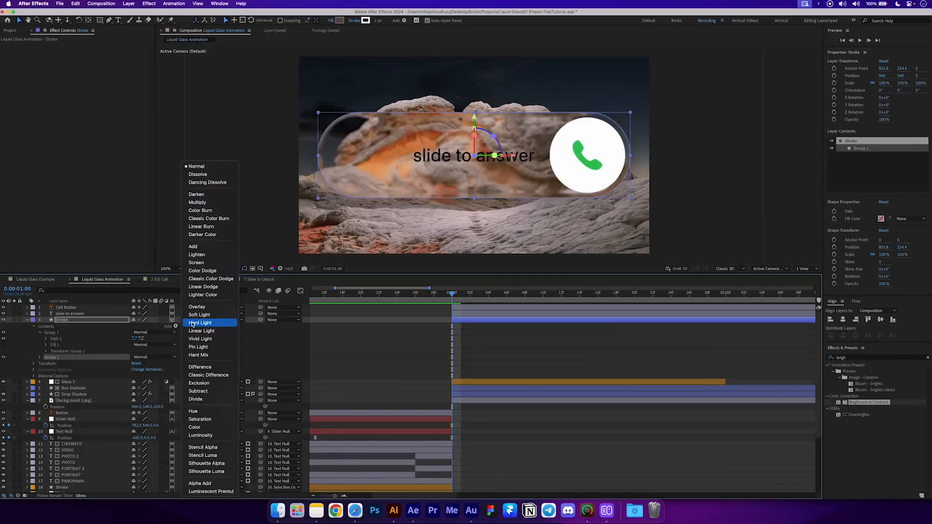
left_click(199, 311)
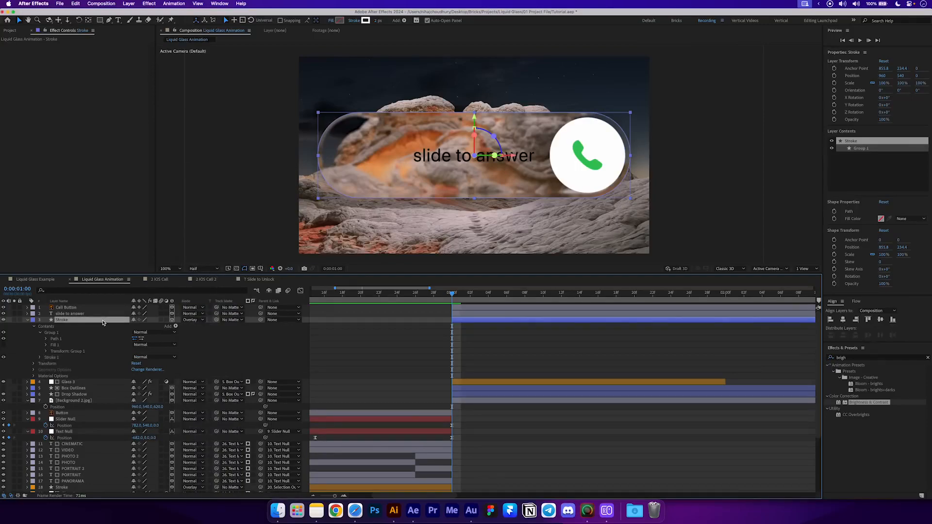
key("t")
left_click(139, 326)
key("Return")
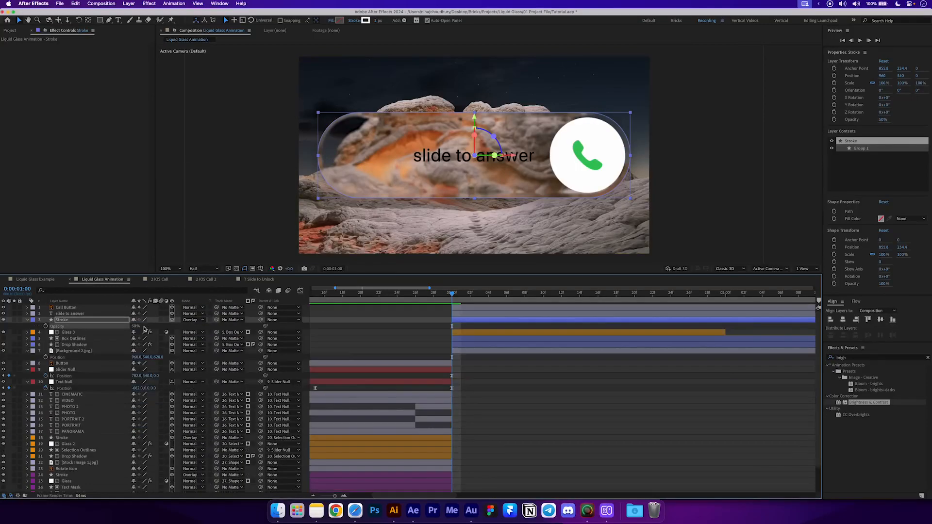
- Assign the Green label to the box's Stroke, Glass 3, Box Outlines and Drop Shadow layers
left_click(85, 314)
left_click(61, 321)
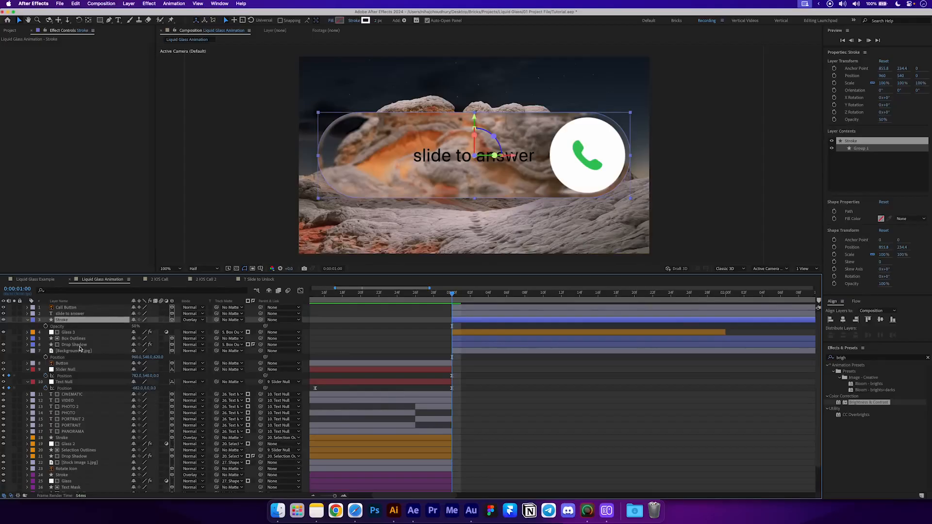
left_click(62, 346, "shift")
left_click(34, 348)
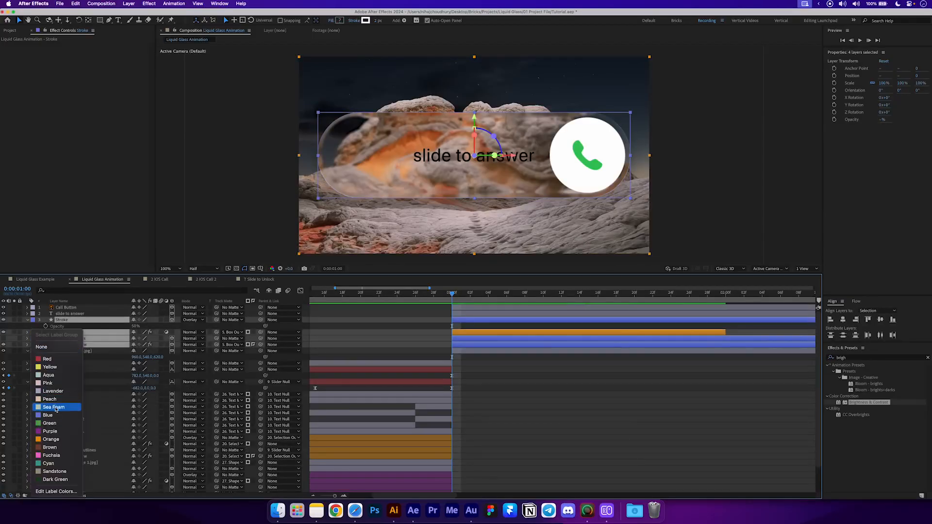
left_click(56, 426)
left_click(491, 377)
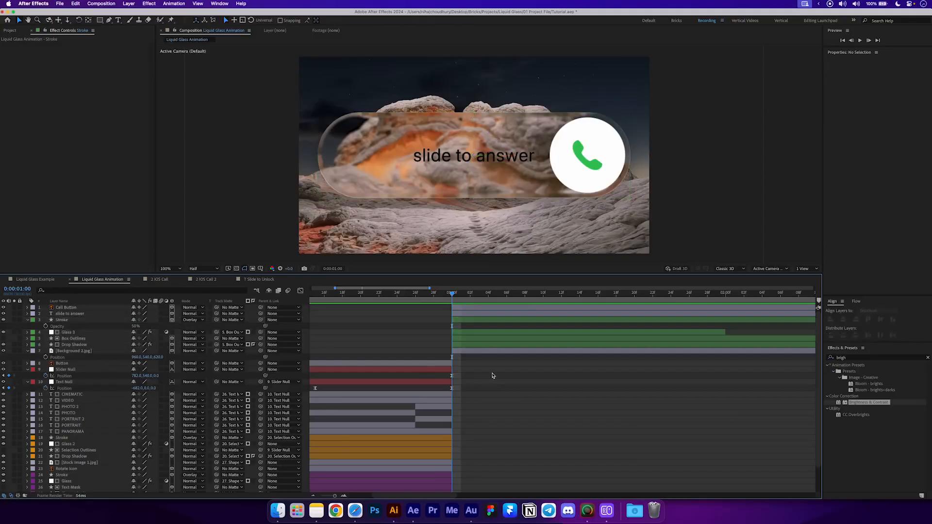
- Change the fill of the "slide to answer" text to white, FFFFFF
left_click(70, 314)
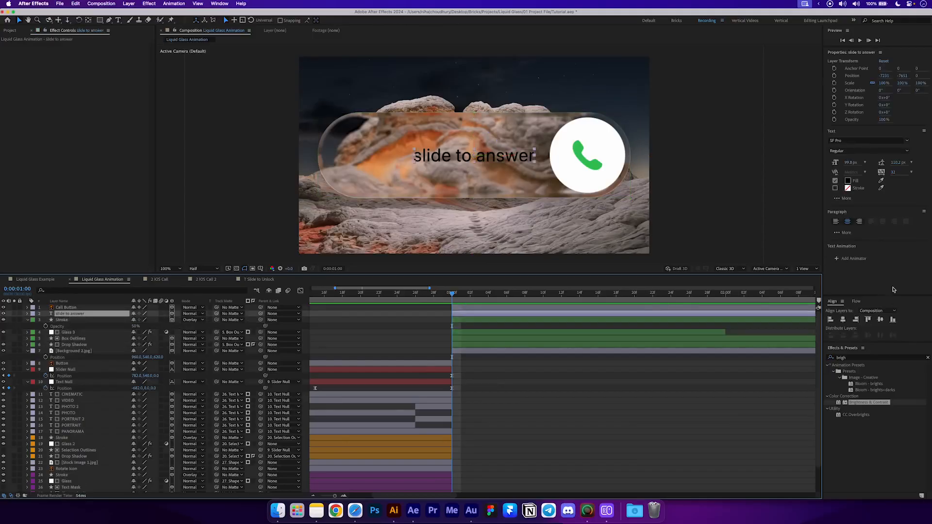
left_click(847, 180)
type("ffffff")
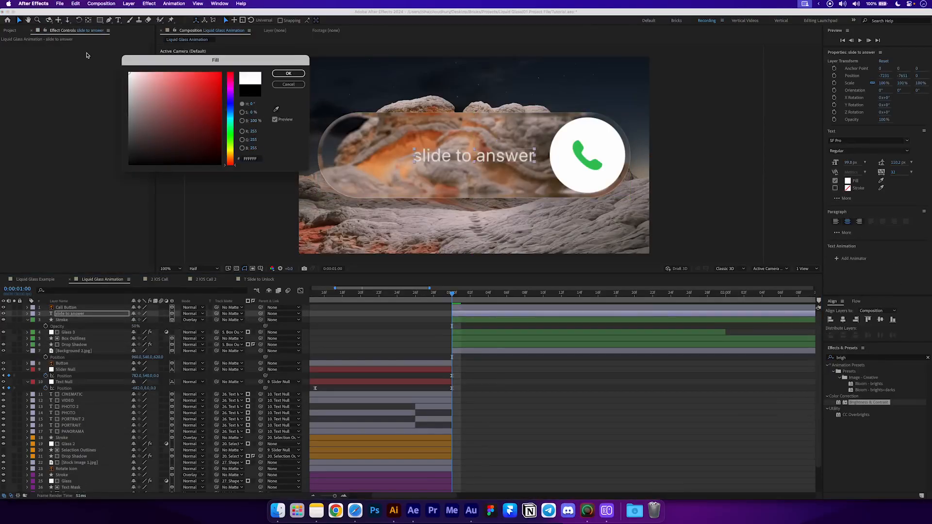
key("Return")
- Set the "slide to answer" layer's blending mode to Overlay and save the project
left_click(190, 313)
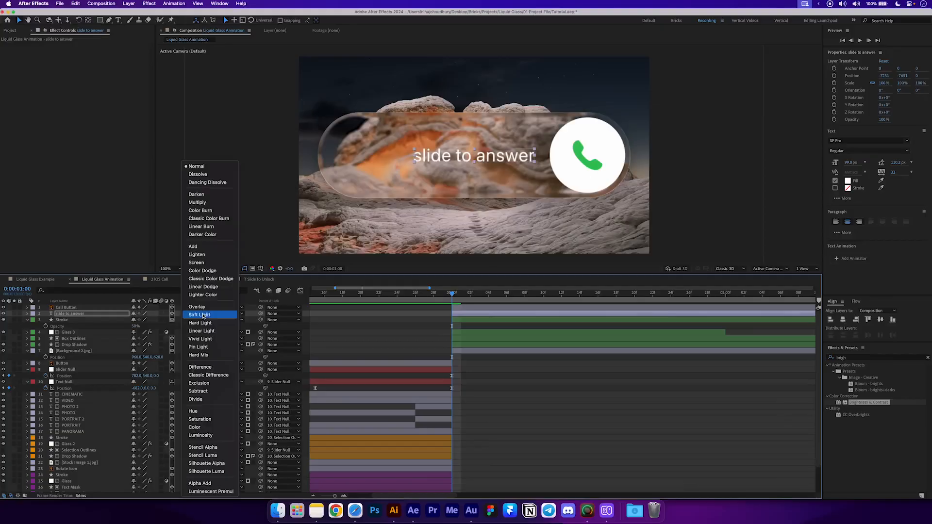
left_click(203, 310)
left_click(376, 357)
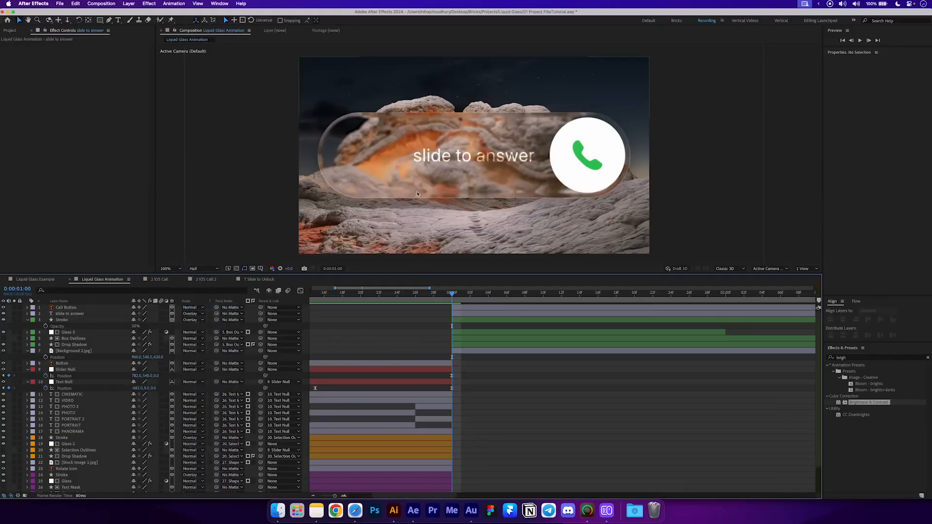
key("super+s")
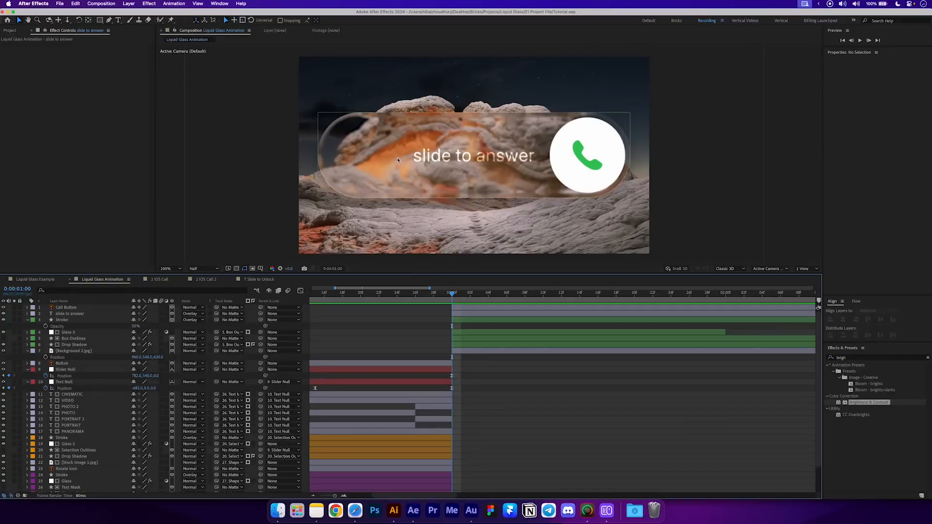
- Create a null object above the "slide to answer" layer and trim its start to 0:00:01:00
left_click(74, 315)
left_click(128, 4)
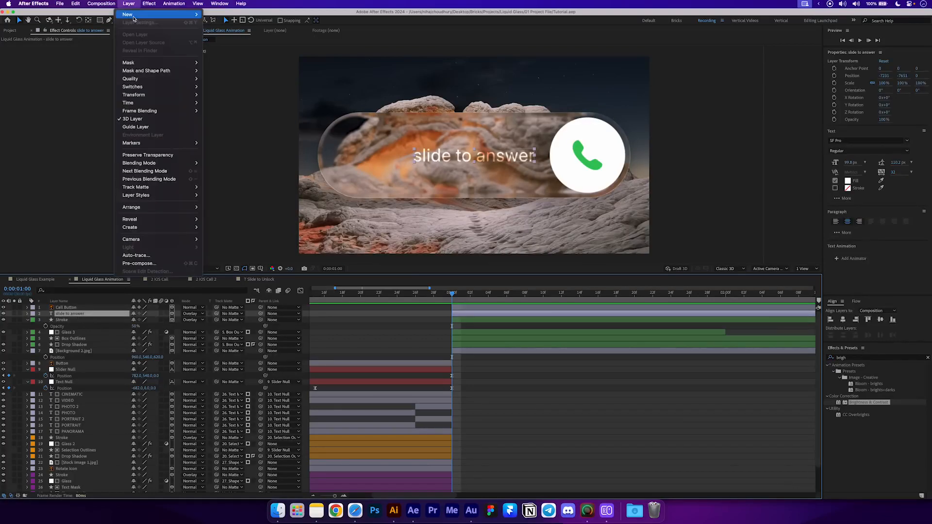
left_click(224, 48)
key("alt+bracketleft")
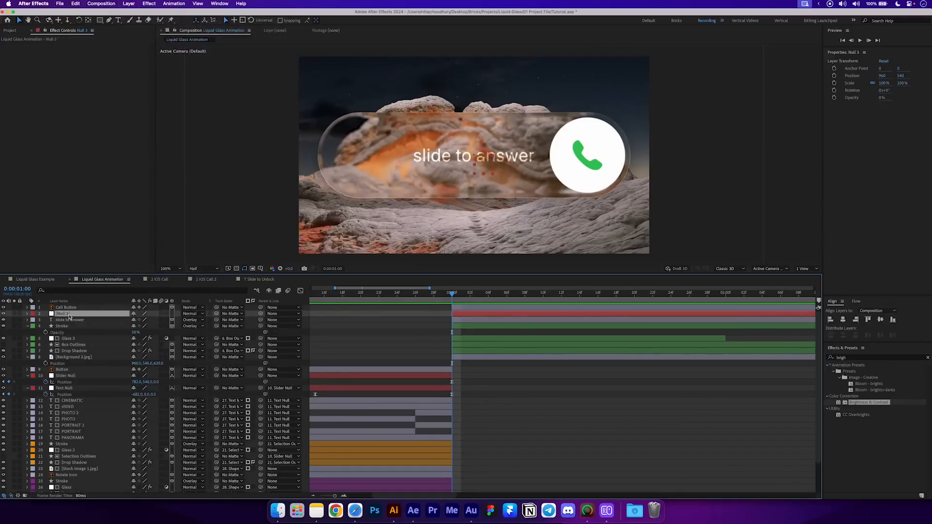
- Rename the new null object as Call Slider Null
key("Return")
type("Call")
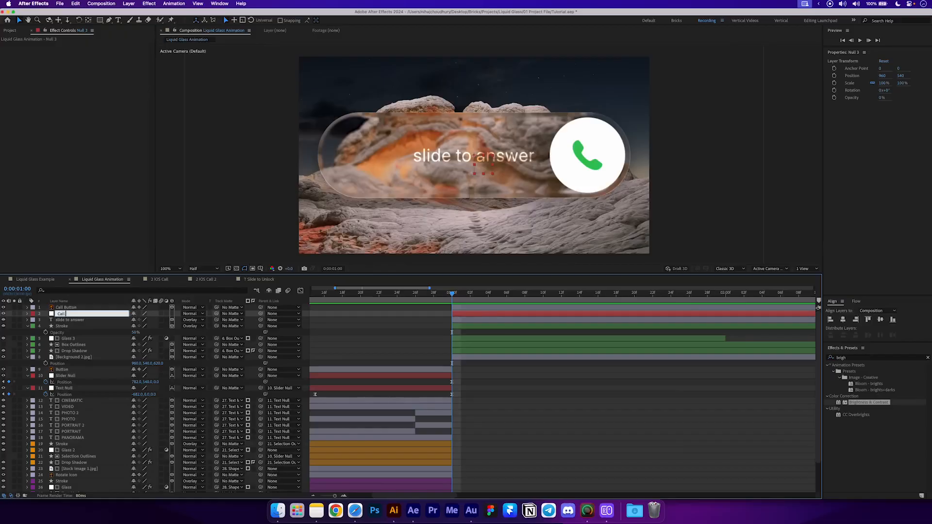
type(" Slider Null")
key("Return")
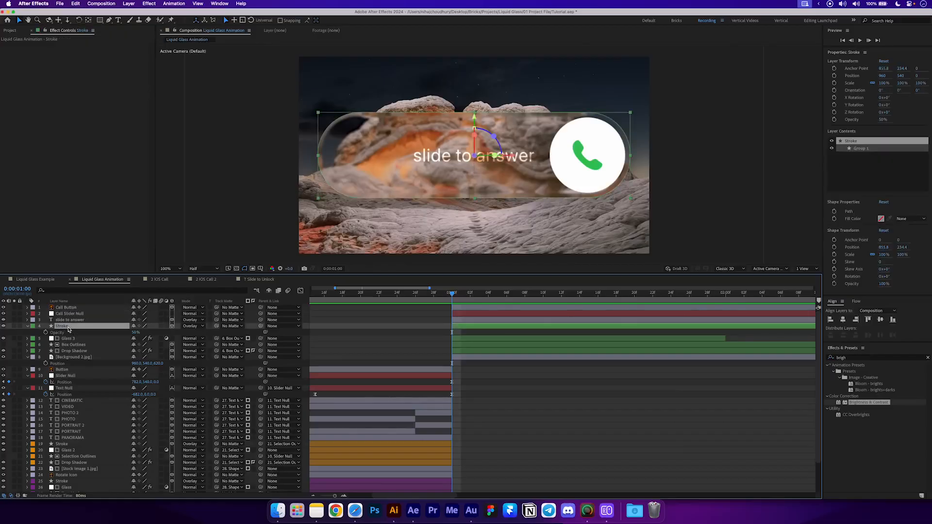
- Parent the box's Stroke and Drop Shadow layers to Box Outlines, and Box Outlines to Call Slider Null
left_click(69, 327)
left_click(87, 351, "super")
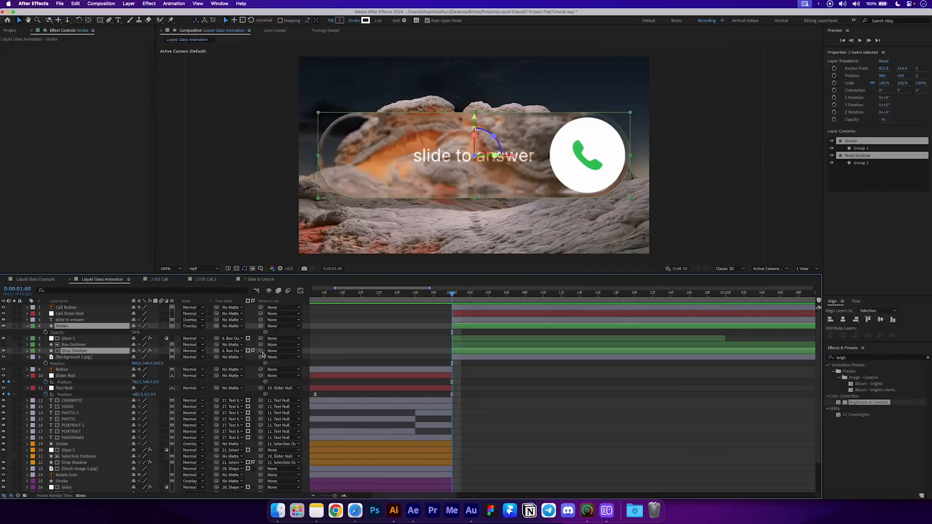
left_click_drag(261, 351, 85, 345)
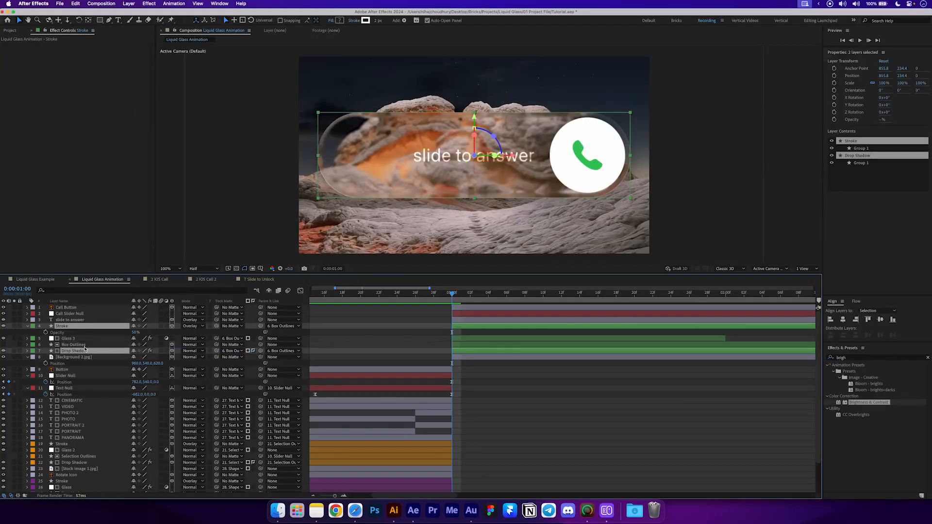
left_click(87, 347)
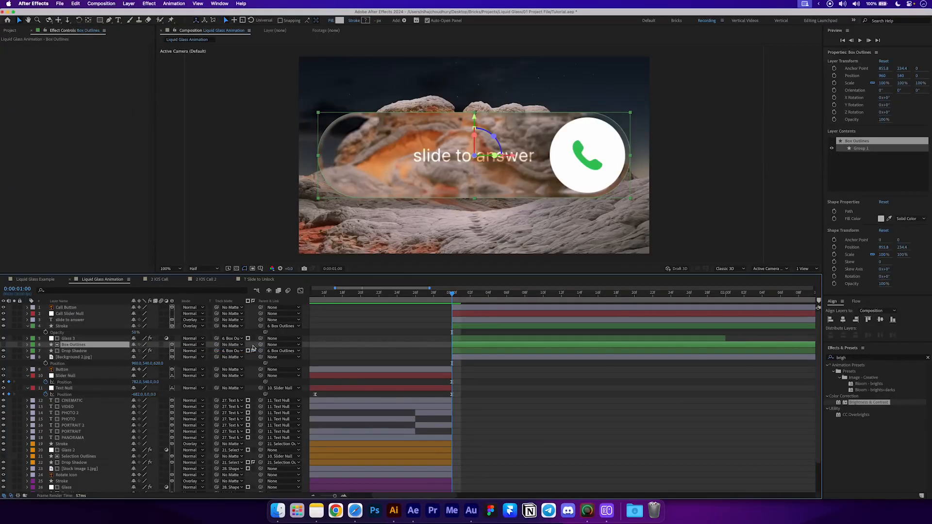
left_click_drag(260, 348, 84, 316)
- Parent the Background 2.jpg and "slide to answer" layers to Call Slider Null
left_click(83, 358)
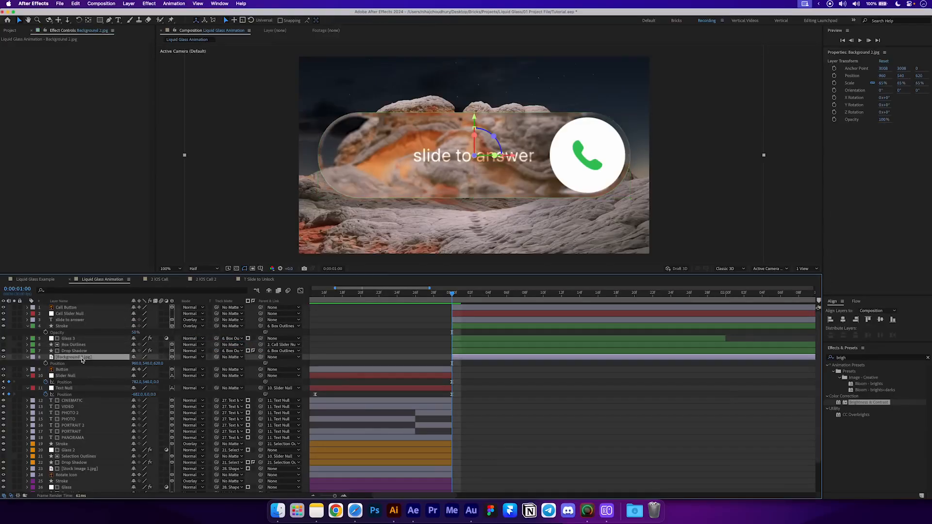
left_click(77, 320, "super")
left_click_drag(260, 320, 73, 314)
- Center the Call Button layer horizontally in the composition, switching its 3D property off for the alignment and back on
left_click(75, 309)
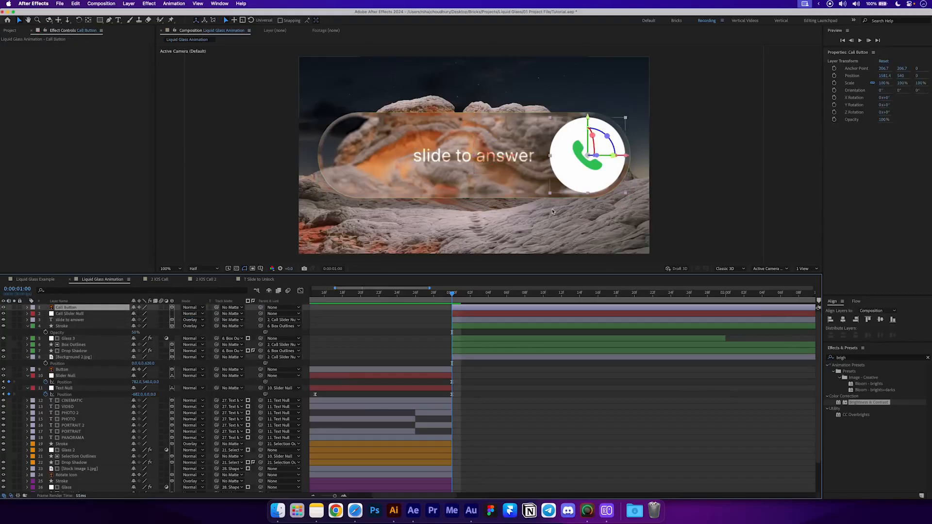
left_click(172, 307)
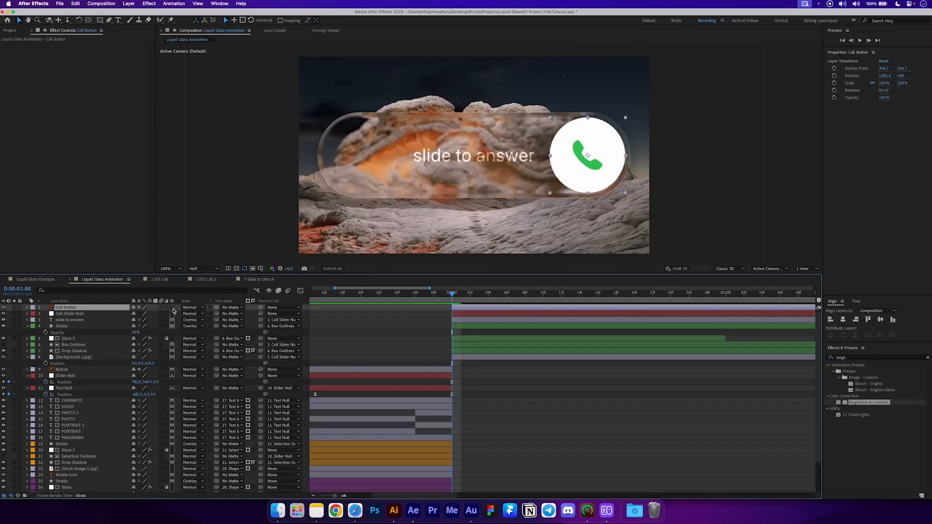
left_click(843, 320)
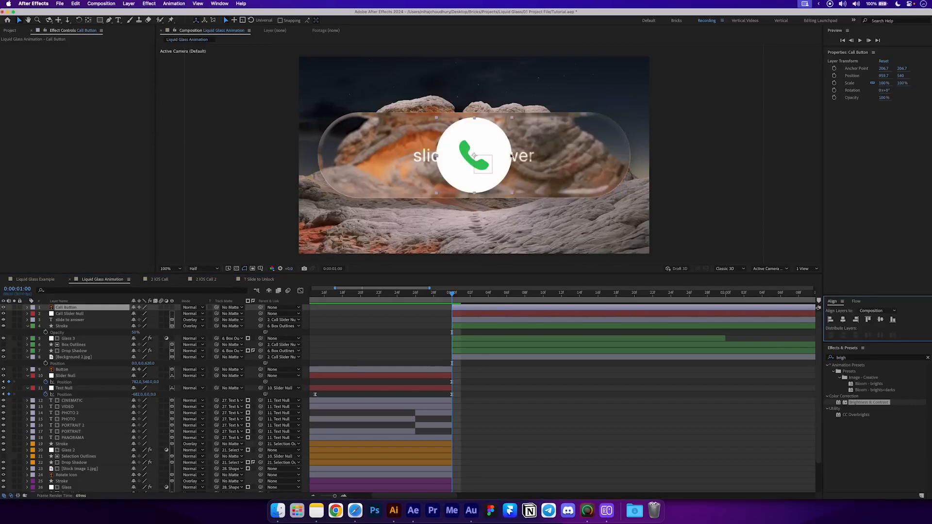
left_click(172, 308)
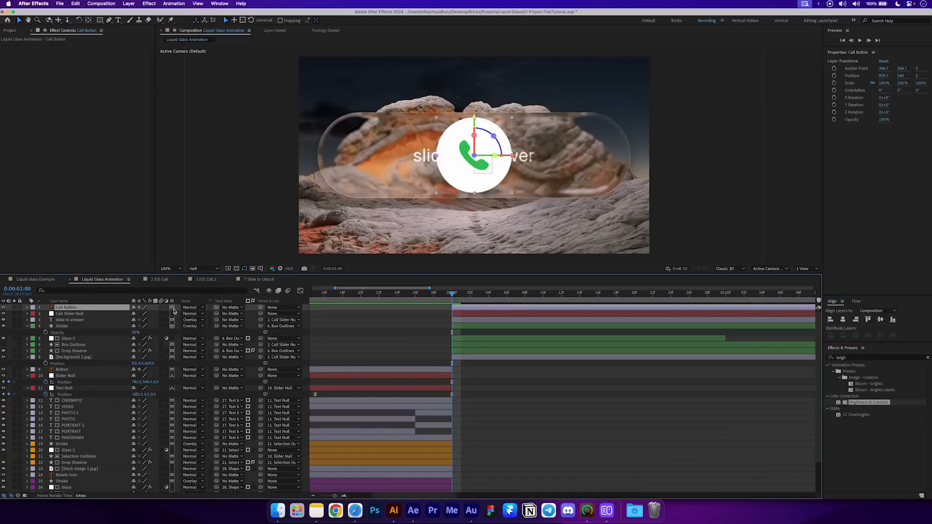
- Make Call Slider Null a 3D layer, test sliding its X position to about 337, and undo that shift
left_click(95, 314)
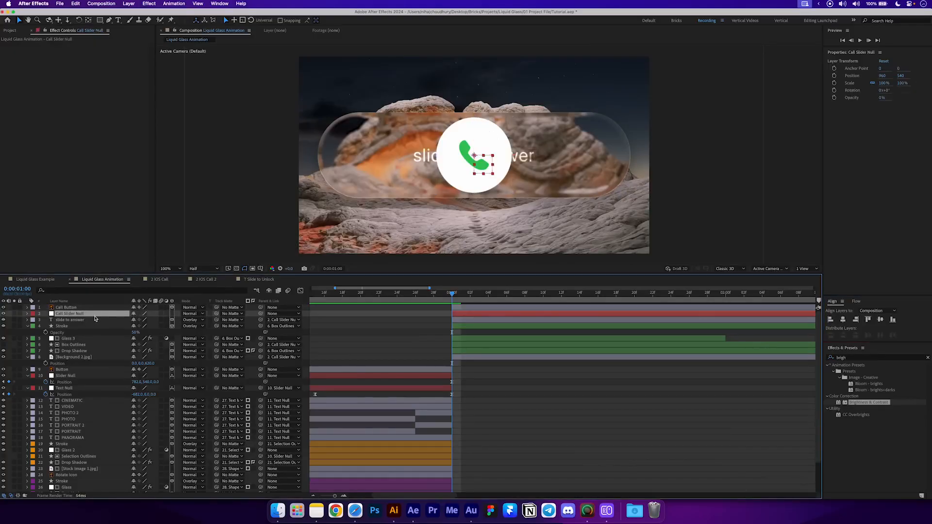
key("p")
left_click(173, 314)
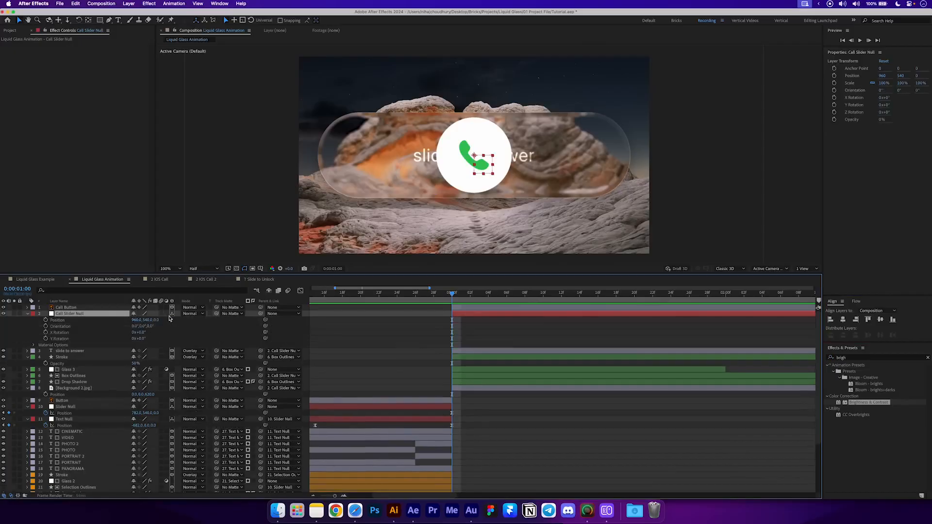
left_click_drag(136, 320, 2, 323)
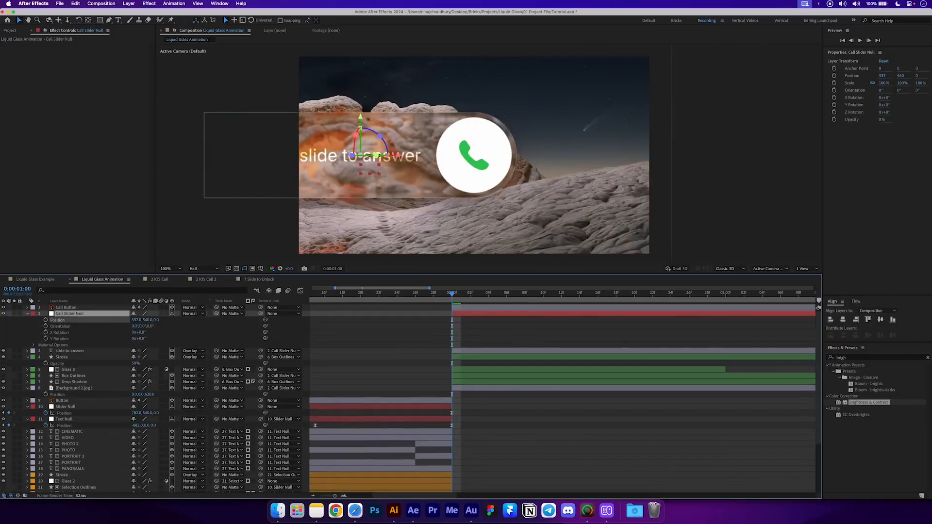
key("super+z")
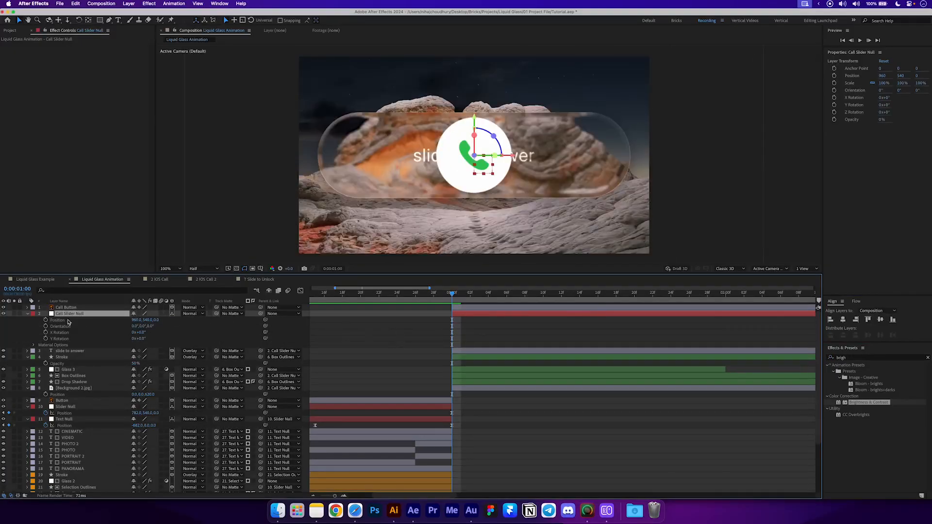
- Keyframe Call Slider Null's position at 0:00:01:00, and add a keyframe with X at 343 at 0:00:01:20
left_click(46, 320)
key("minus")
key("minus")
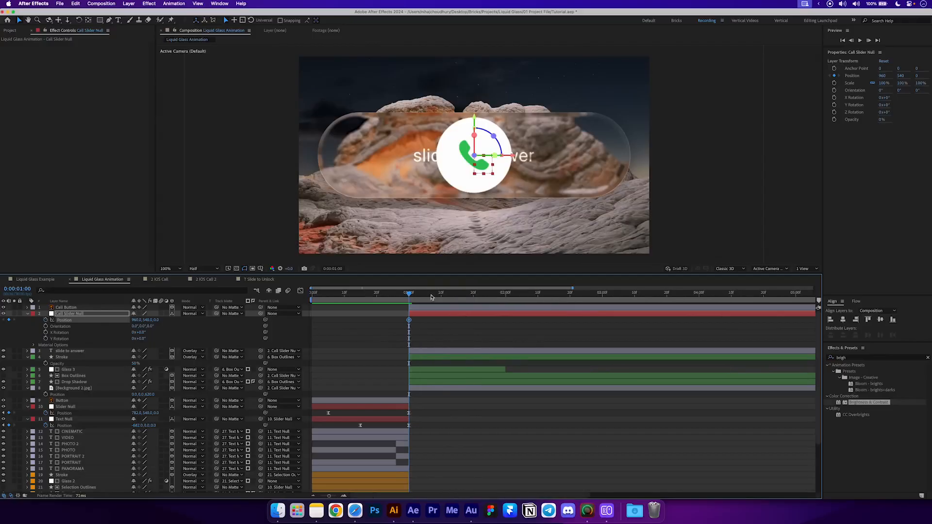
left_click_drag(431, 295, 471, 302)
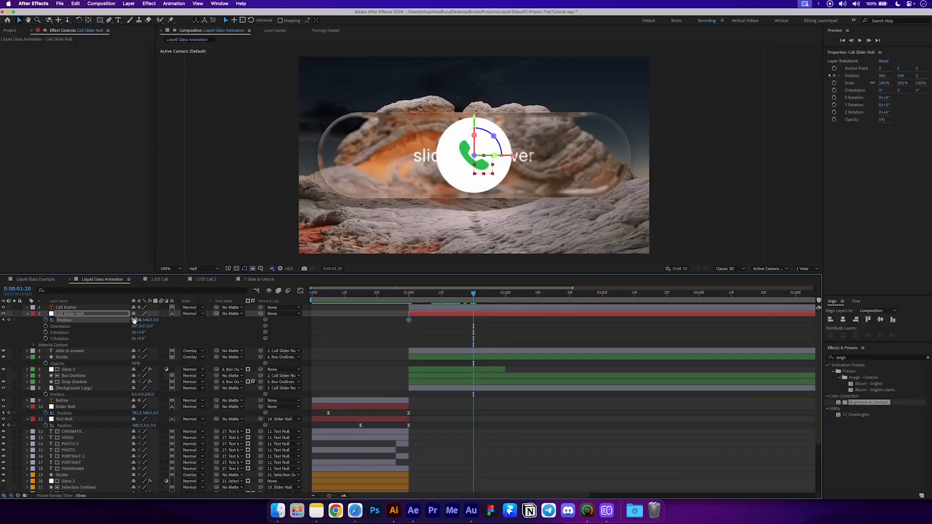
left_click_drag(134, 321, 49, 320)
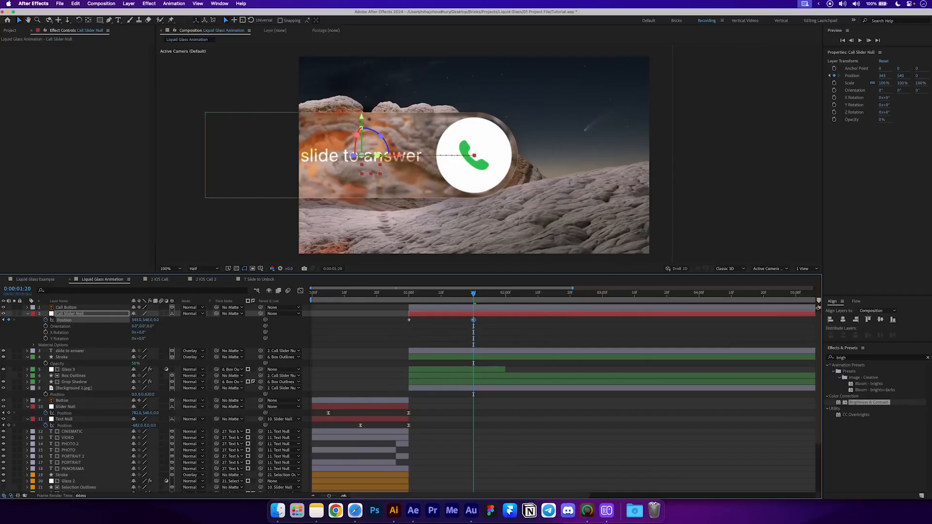
- Apply Easy Ease to Call Slider Null's position keyframes and reshape their speed graph for a fast start with a long, slow settle
left_click_drag(373, 330, 510, 322)
key("F9")
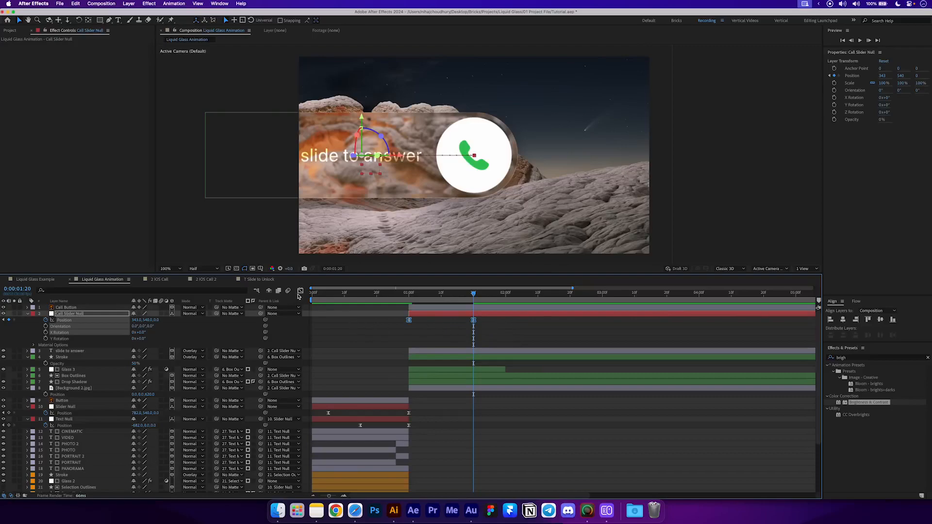
left_click(300, 290)
left_click_drag(427, 456, 407, 473)
left_click_drag(507, 450, 441, 477)
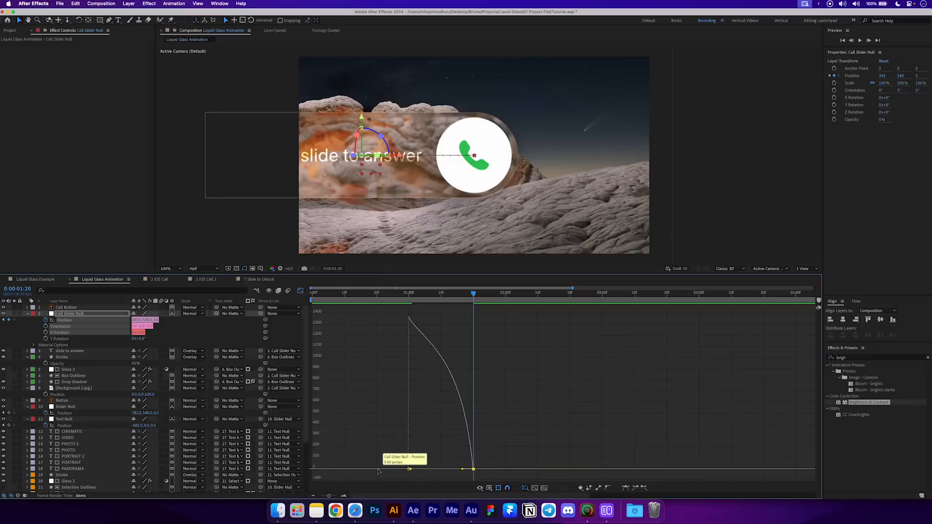
left_click_drag(463, 470, 410, 470)
- Preview the transition from the camera slider into the call slide through to 0:00:01:24
left_click_drag(405, 303, 347, 301)
key("space")
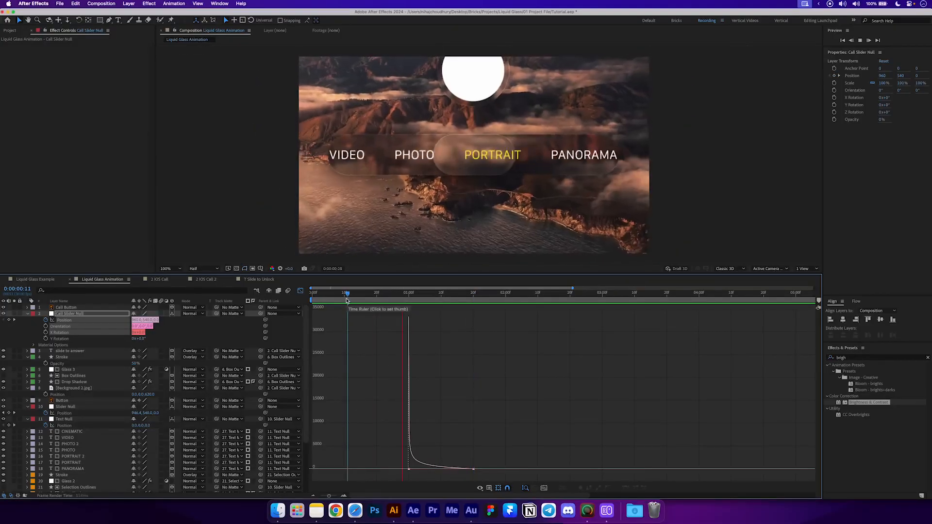
key("space")
left_click(346, 300)
key("space")
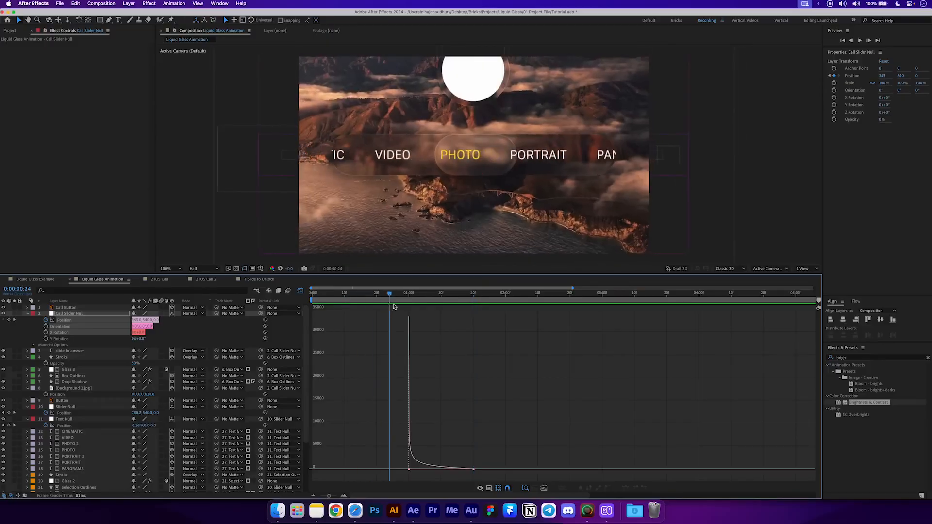
key("space")
left_click_drag(398, 297, 413, 298)
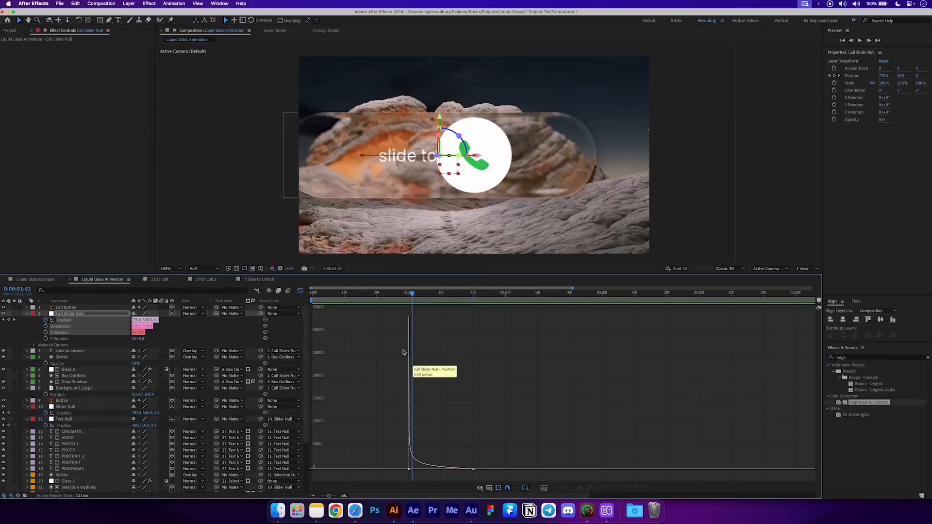
left_click_drag(419, 297, 486, 297)
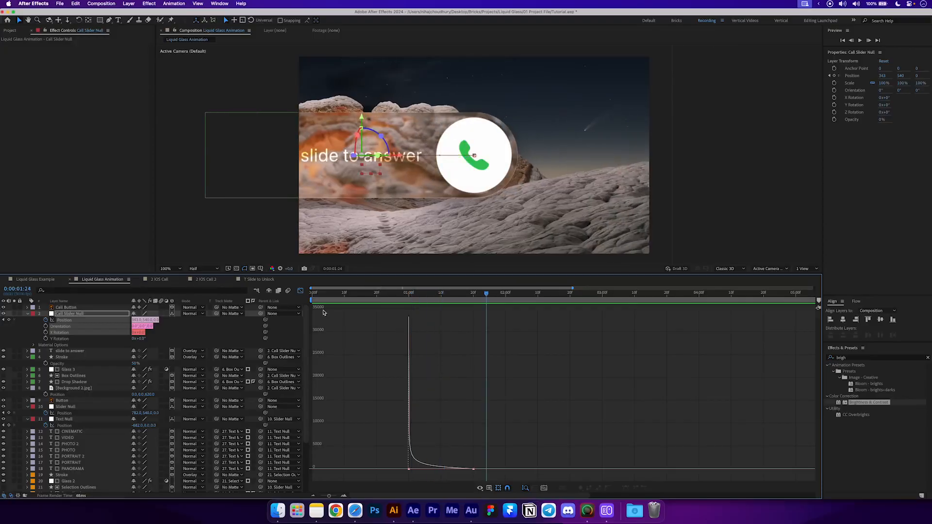
- Return to the layer timeline and extend the end of the Glass 3 layer past the 3-second mark
left_click(300, 291)
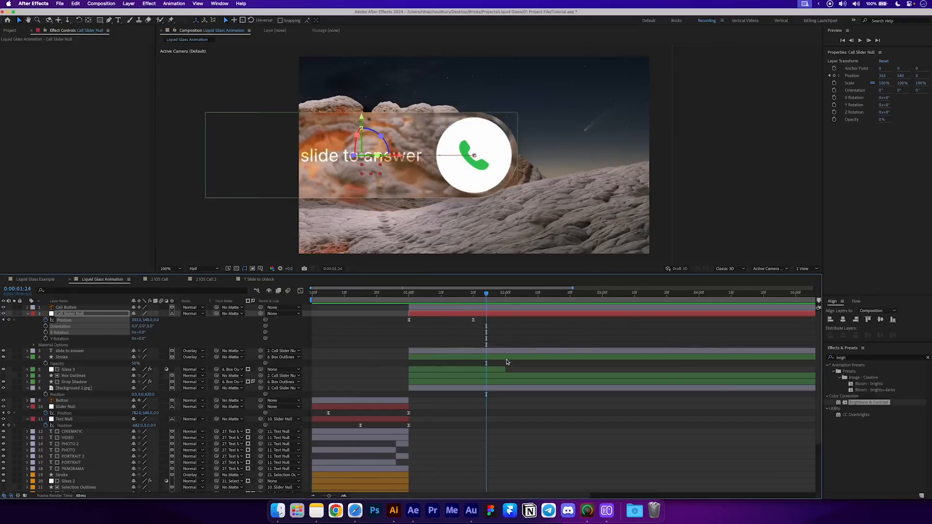
left_click(486, 369)
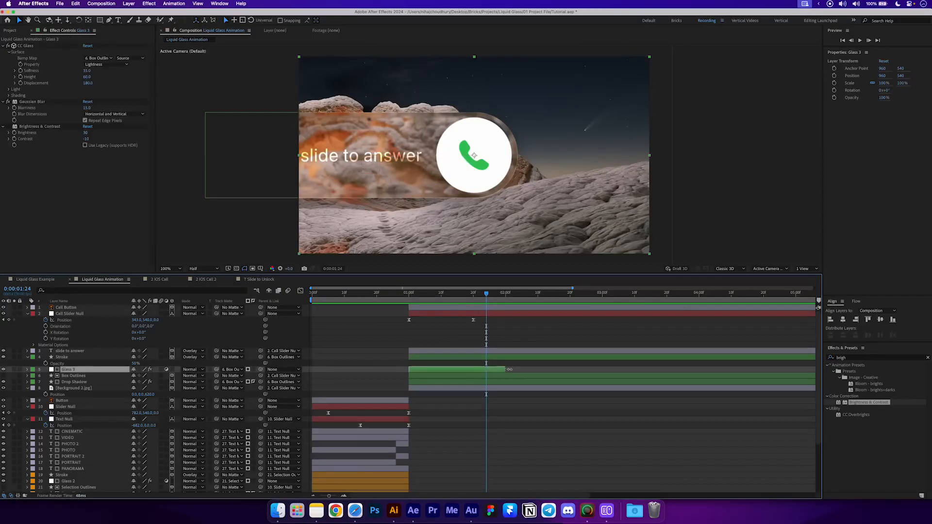
left_click_drag(508, 369, 682, 370)
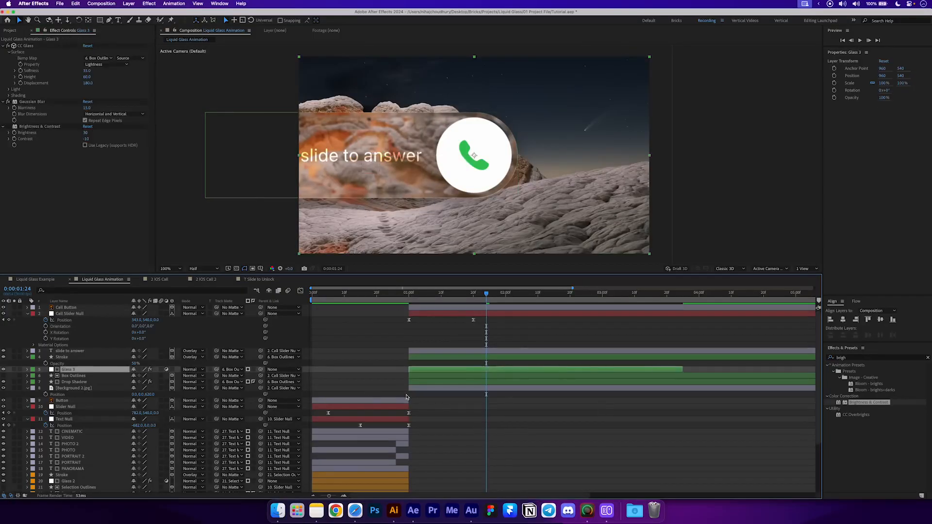
left_click(427, 394)
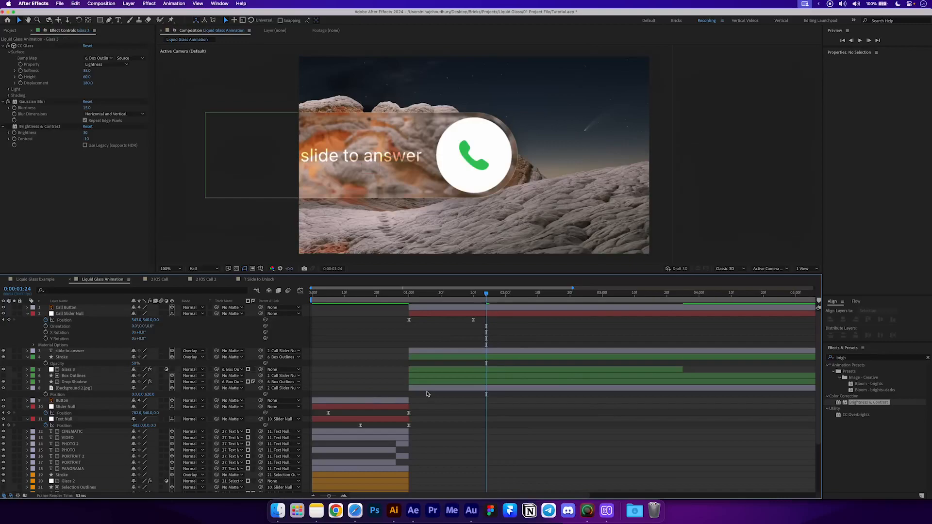
- Add a new null object and trim its start to 0:00:01:00
left_click(129, 4)
mouse_move(133, 13)
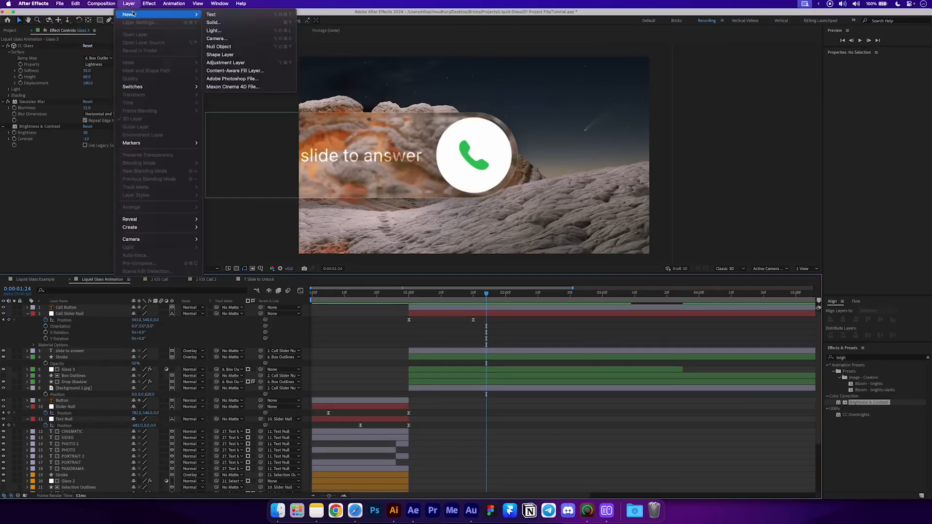
left_click(219, 47)
left_click(410, 294)
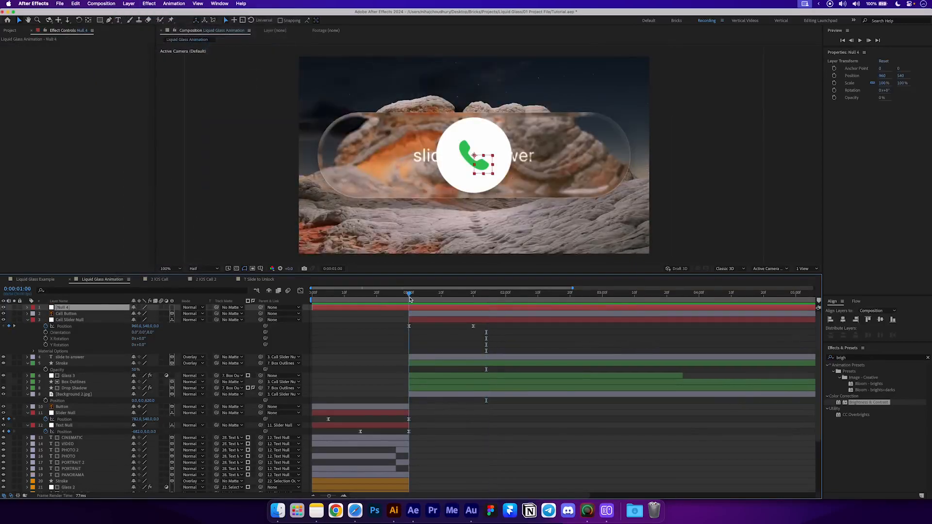
key("alt+bracketleft")
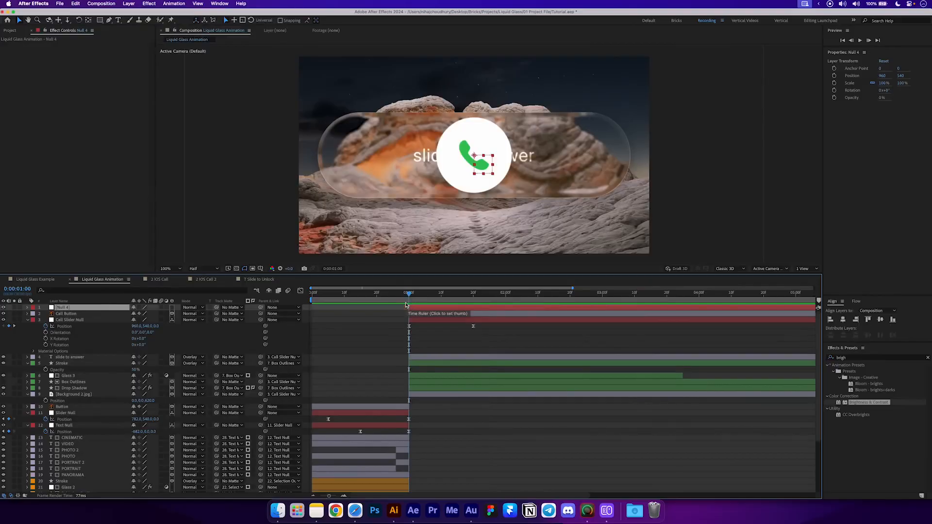
- Rename the new null as Call Out Animation and make it a 3D layer
key("Return")
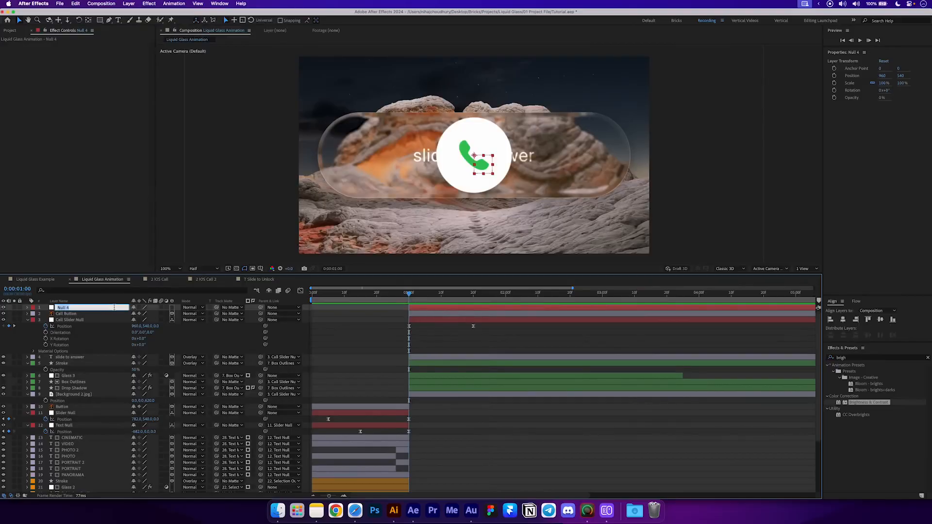
type("Call Out Animation")
key("Return")
left_click(172, 307)
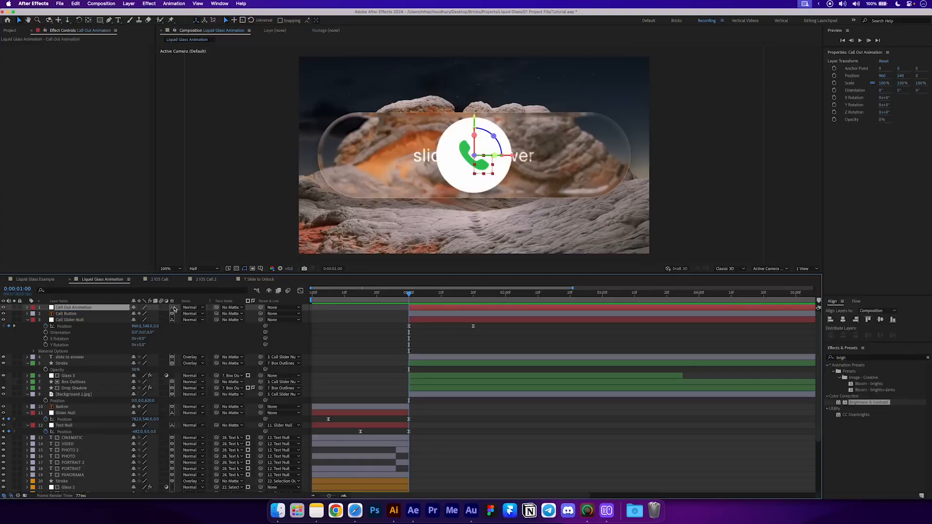
- Parent the Call Button and Call Slider Null layers to Call Out Animation
left_click(87, 320)
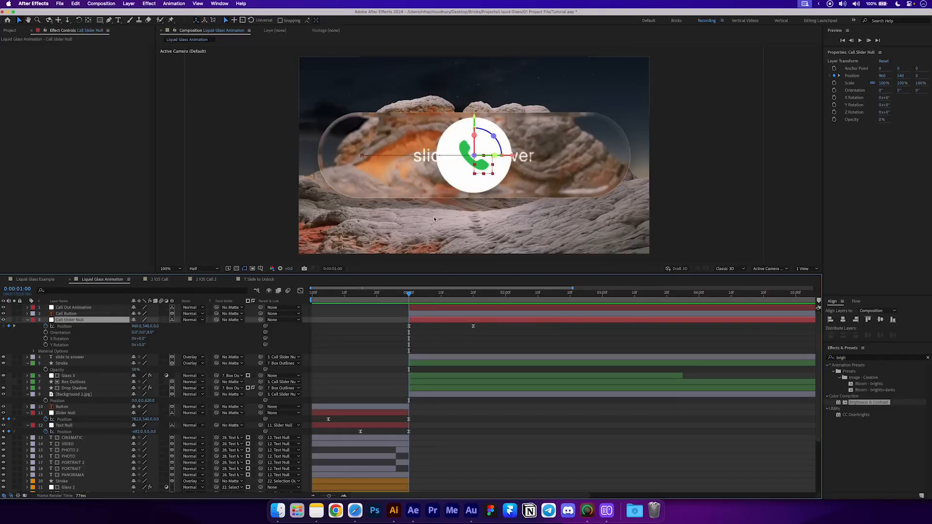
left_click(73, 314, "shift")
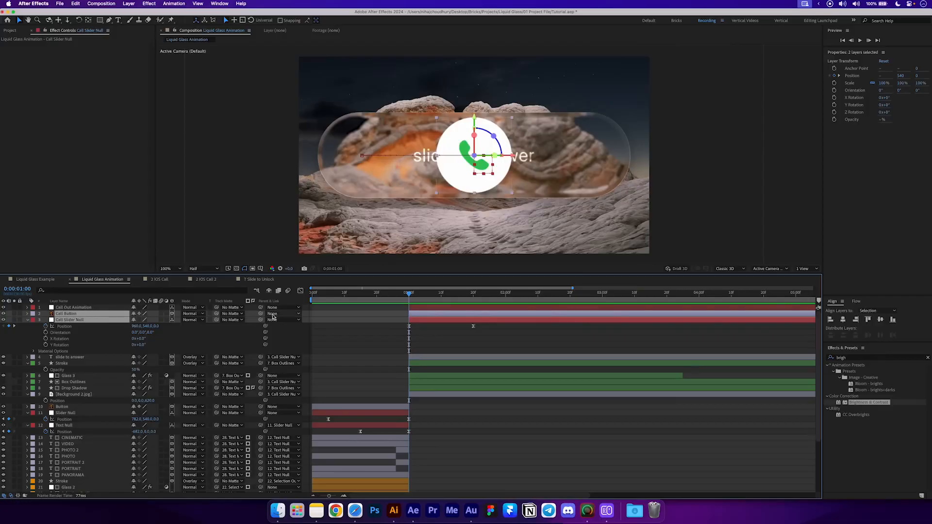
left_click_drag(260, 320, 89, 308)
- Keyframe Call Out Animation's scale at 100% at 0:00:01:15 and at 75% at 0:00:02:00
left_click(89, 308)
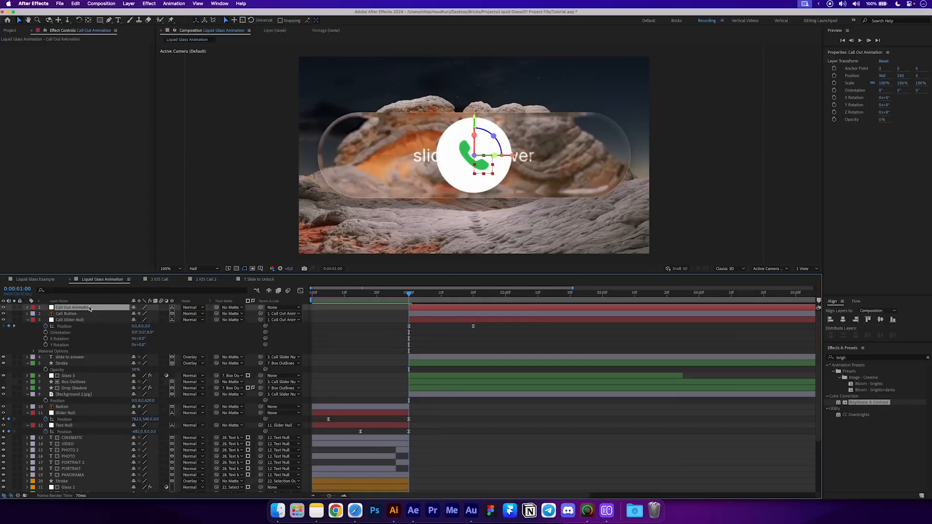
left_click_drag(410, 295, 456, 306)
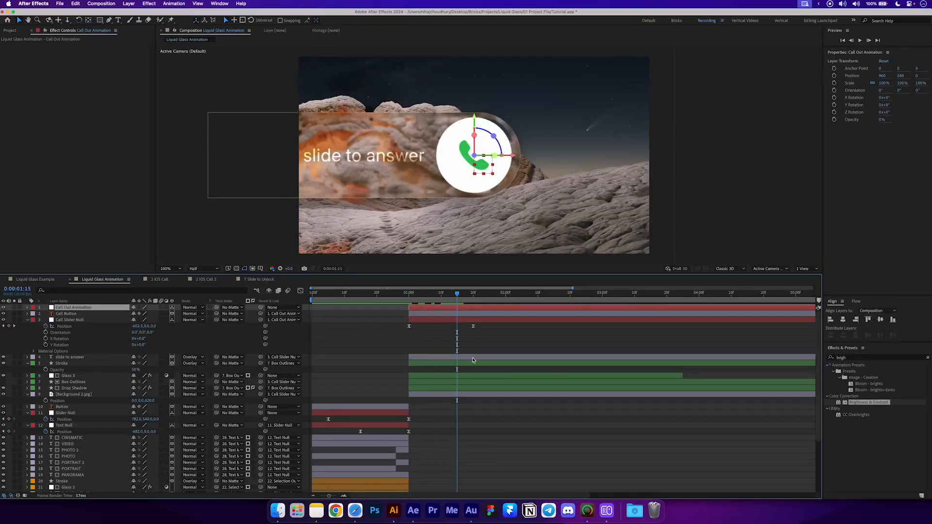
key("s")
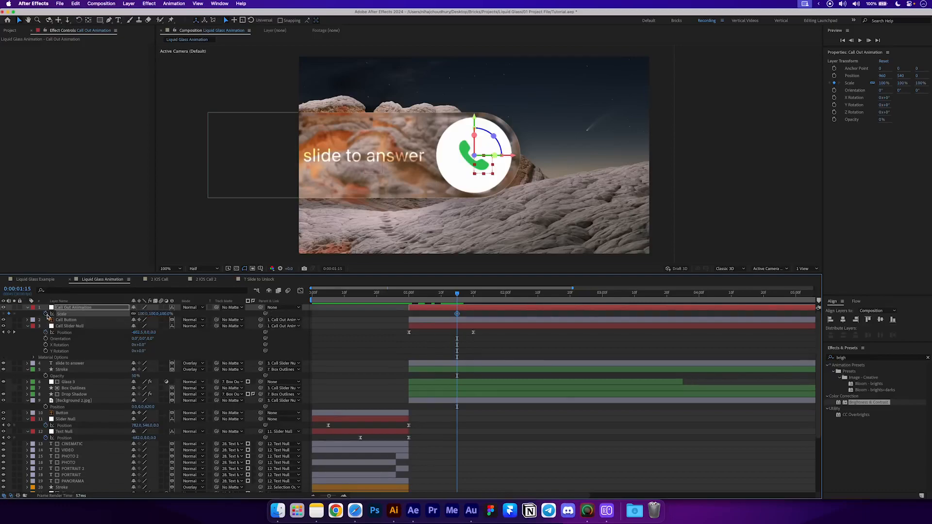
left_click(45, 314)
left_click(497, 303)
left_click_drag(498, 303, 509, 299)
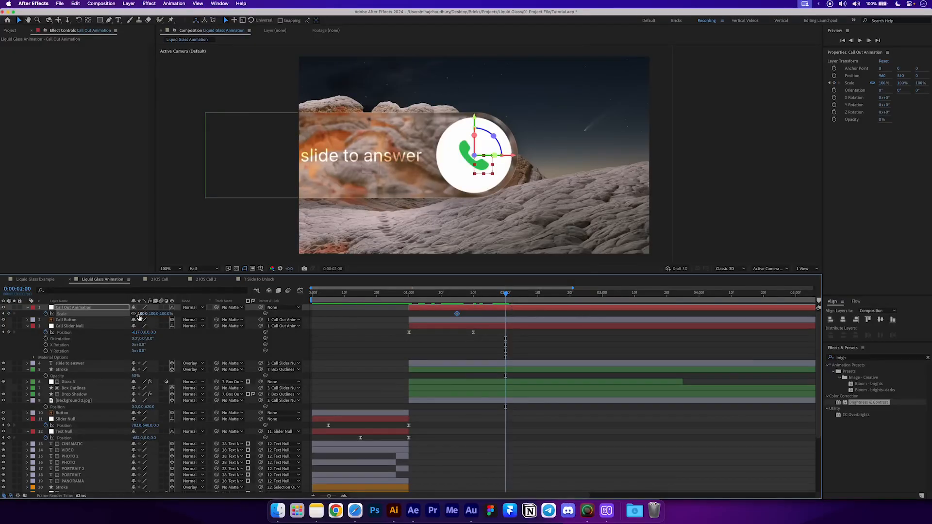
left_click_drag(142, 315, 137, 318)
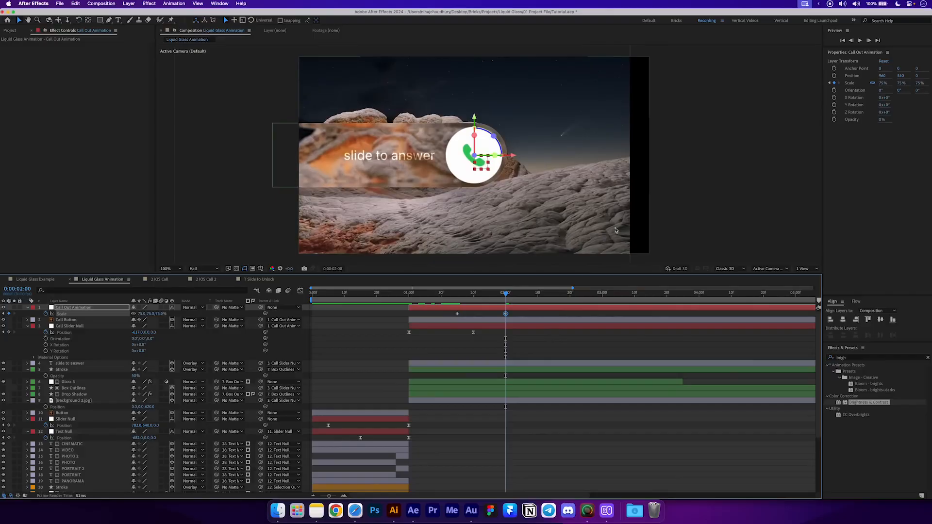
- Scale the Background 2.jpg layer to 71% to fill the frame and check it by scrubbing back to 0:00:01:17
left_click(475, 400)
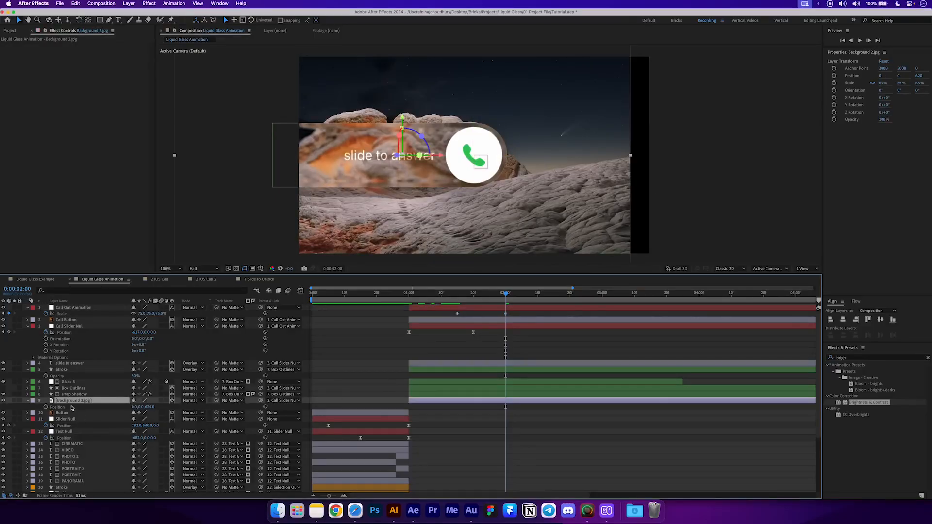
key("s")
left_click_drag(141, 407, 143, 410)
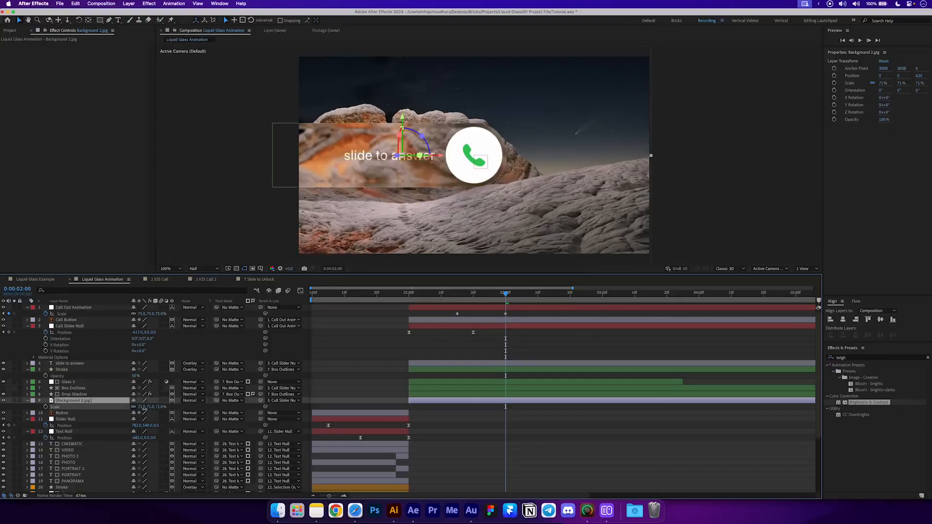
left_click(468, 345)
left_click_drag(484, 297, 464, 297)
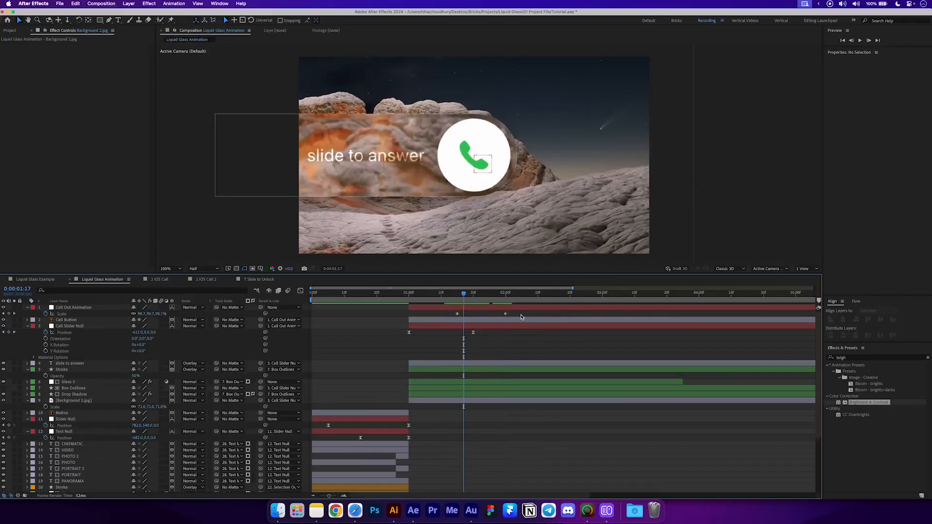
- Apply Easy Ease to Call Out Animation's scale keyframes and reshape their speed graph for a slow start accelerating sharply at the end
left_click(456, 314)
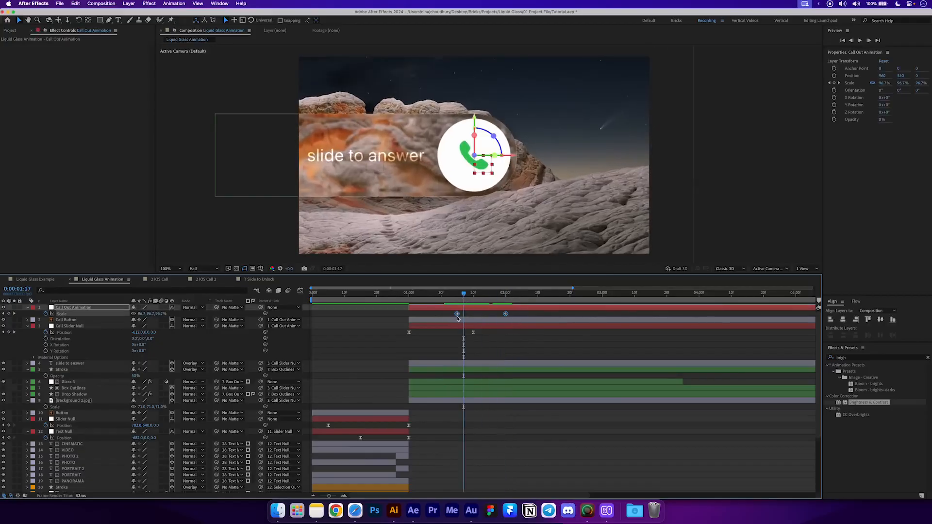
mouse_move(458, 318)
key("F9")
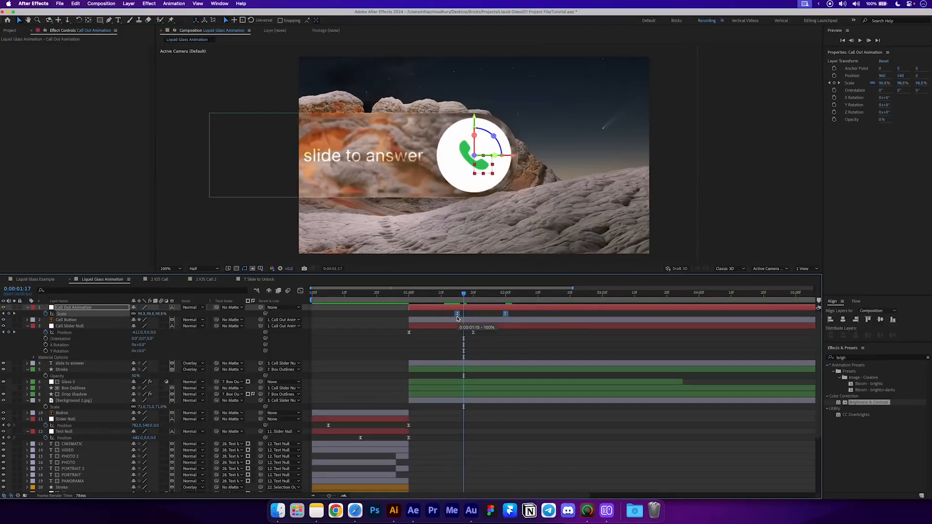
key("shift+F3")
left_click_drag(558, 372, 498, 318)
left_click(456, 327)
- Preview the call slide and its scale-out from 0:00:00:20, and return to the layer timeline
left_click(377, 295)
key("space")
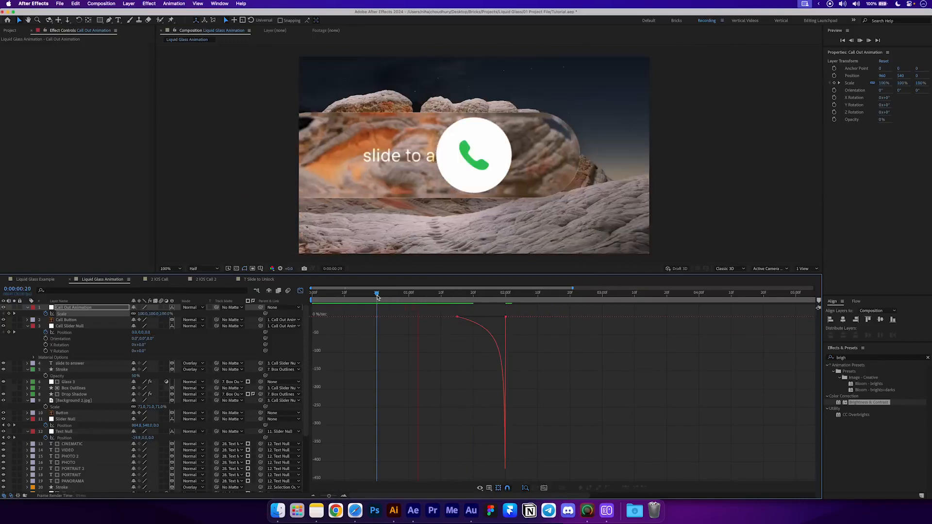
key("space")
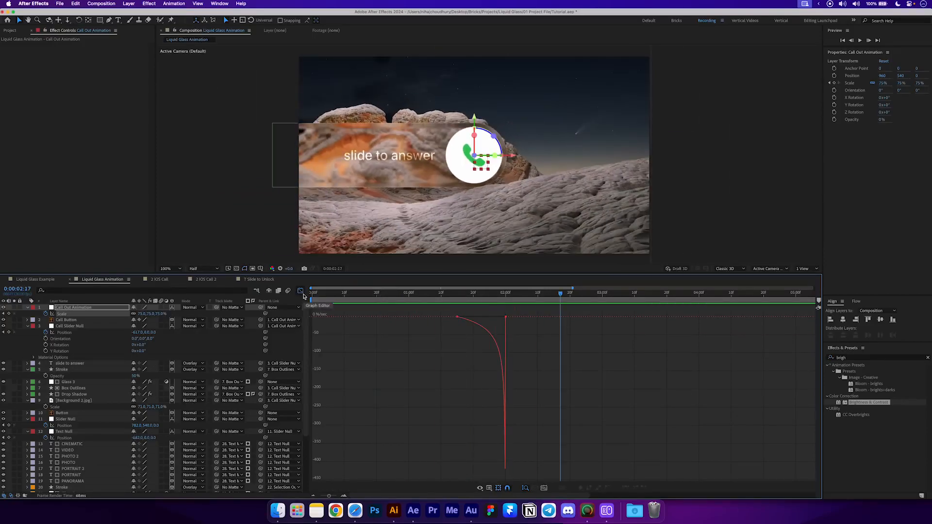
key("shift+F3")
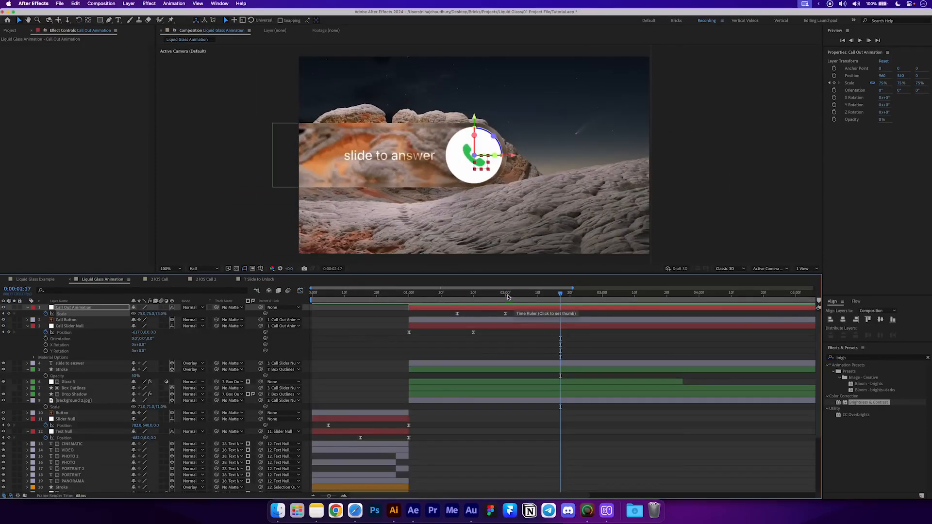
- Trim the ends of all nine call slider layers, from Call Out Animation down to Background 2.jpg, at 0:00:01:29
left_click(507, 298)
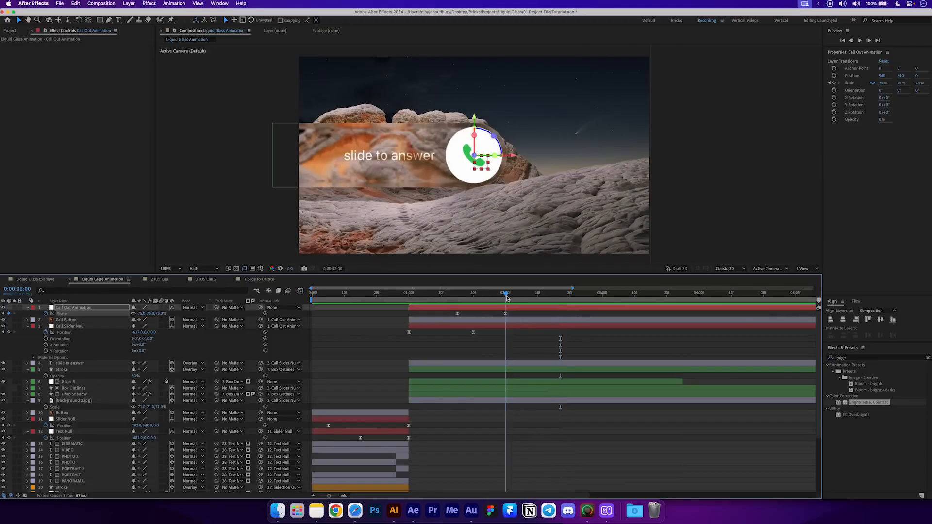
left_click_drag(506, 298, 468, 404)
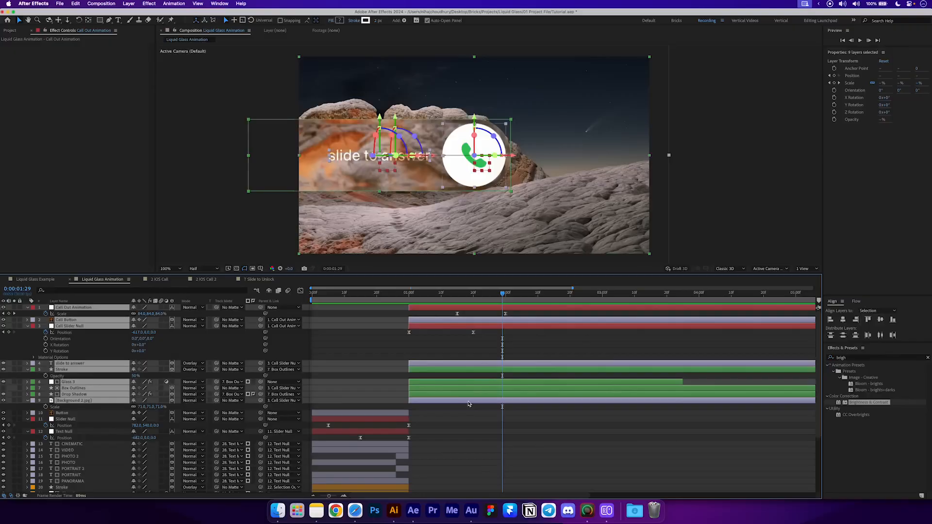
key("alt+bracketright")
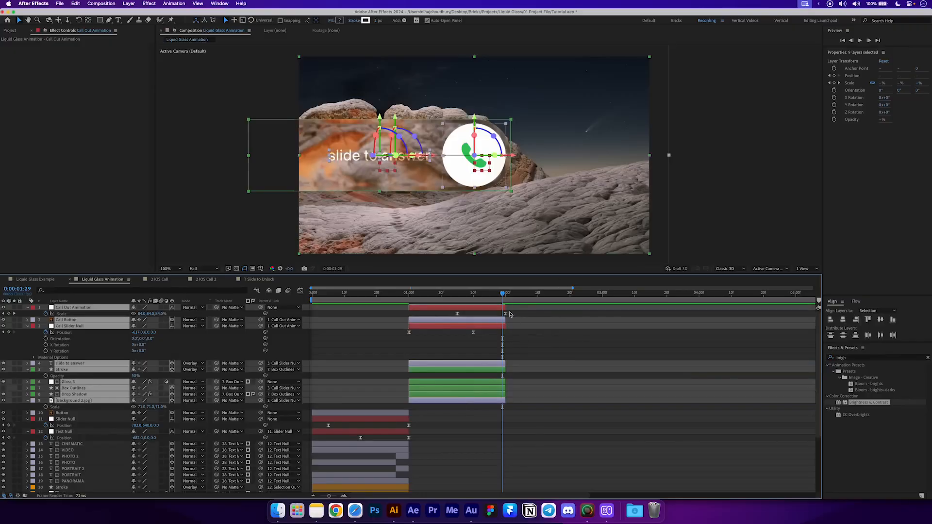
left_click(514, 315)
- Open the 3 Music Player and 3 Music Player 2 compositions from the 3 Music Player Ai and 3 Music Player PSD folders
left_click(557, 293)
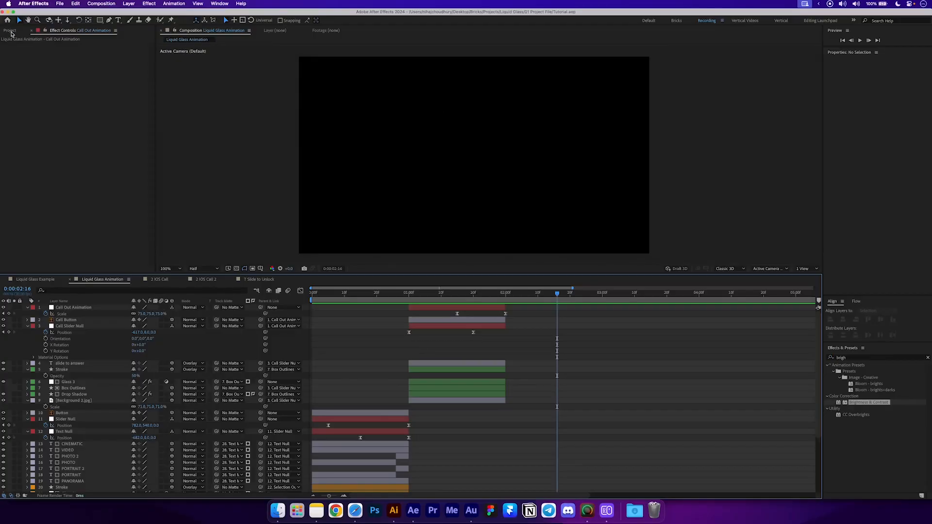
left_click(10, 31)
left_click(2, 111)
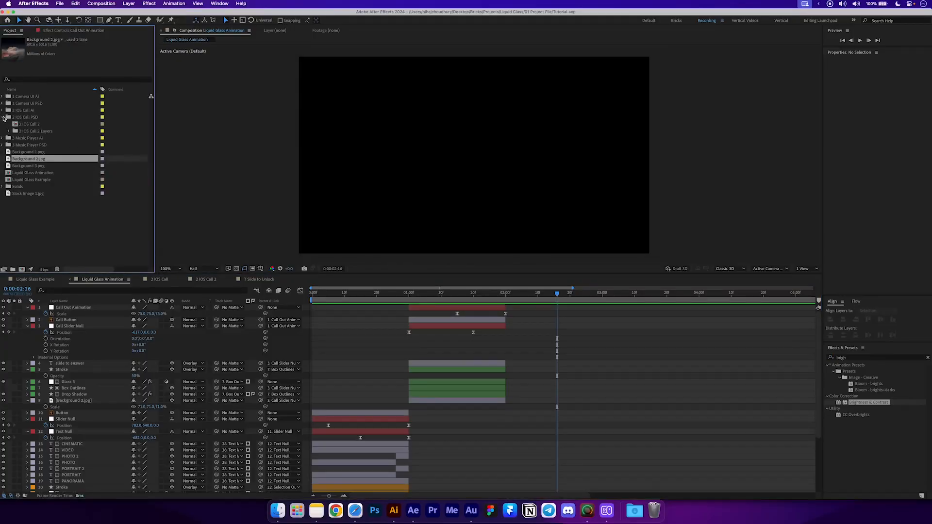
left_click(2, 118)
left_click(3, 125)
left_click(2, 145)
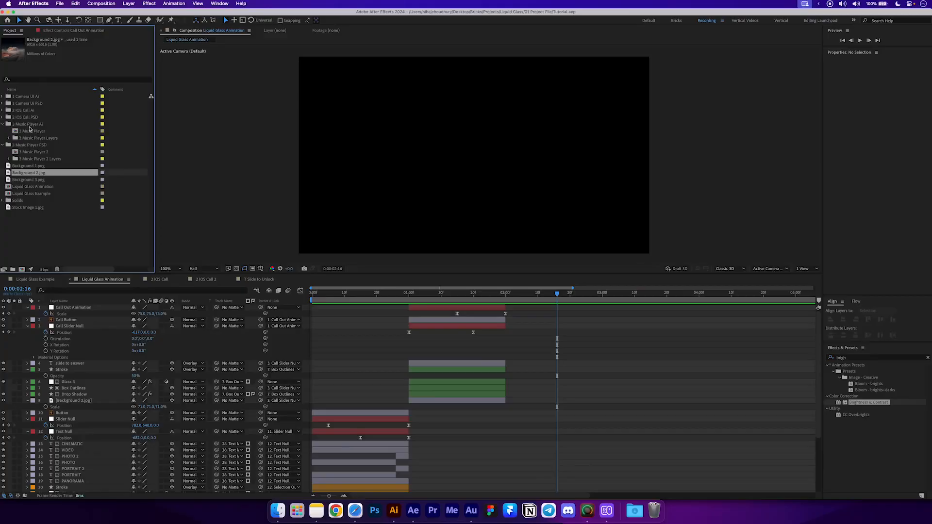
double_click(33, 131)
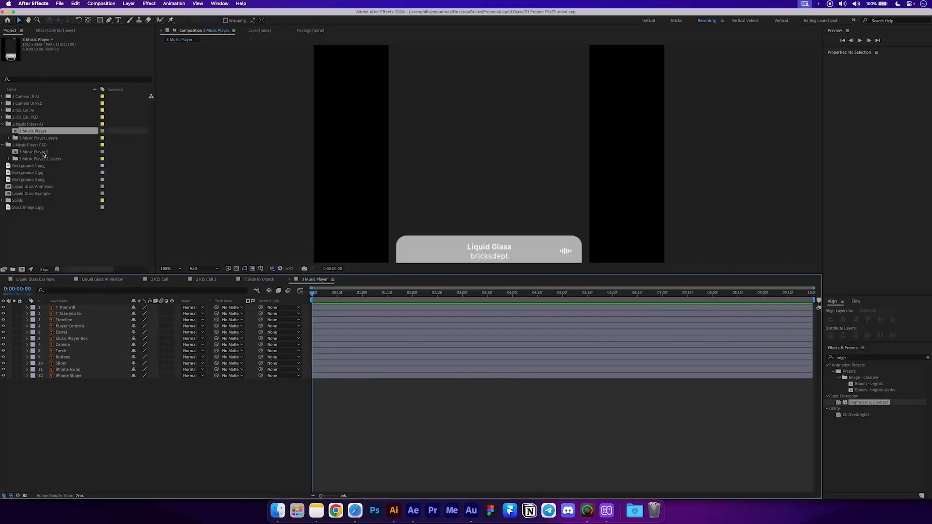
double_click(43, 153)
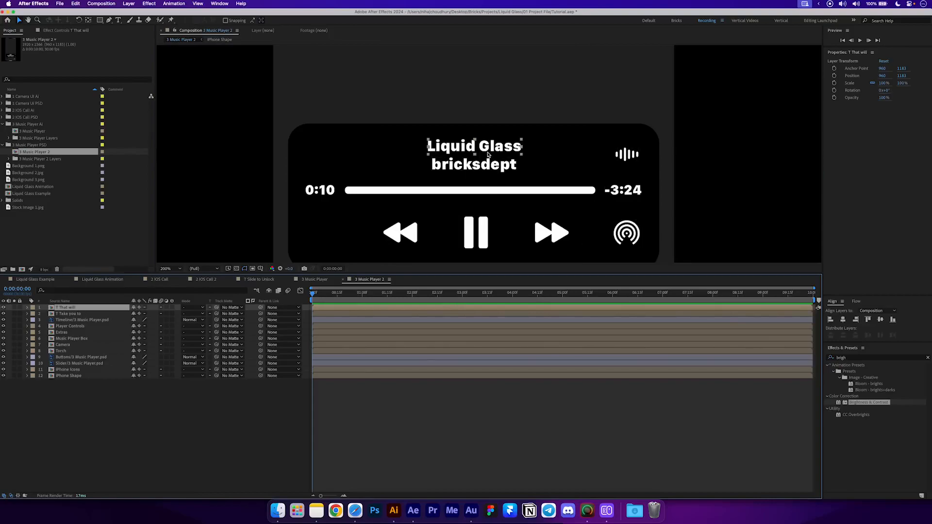
- Copy the T That will text layer from its nested composition into 3 Music Player and convert it to editable text
double_click(110, 309)
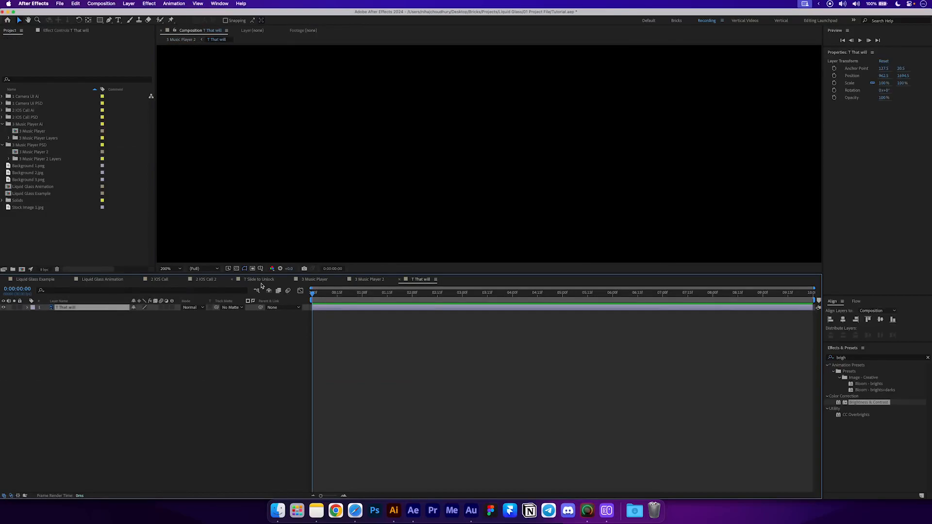
left_click(321, 280)
left_click(83, 310)
left_click_drag(397, 239, 391, 125)
scroll(481, 156, "up", 1)
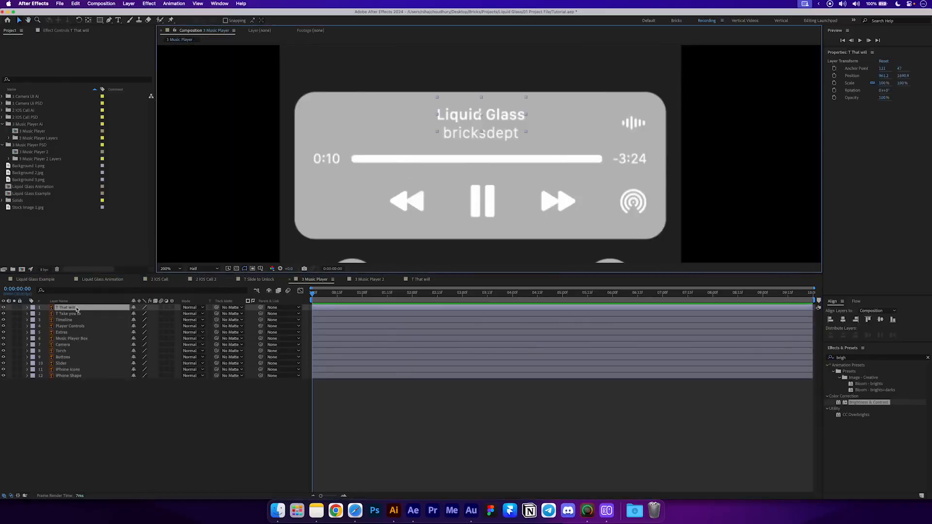
key("super+d")
right_click(76, 308)
mouse_move(123, 427)
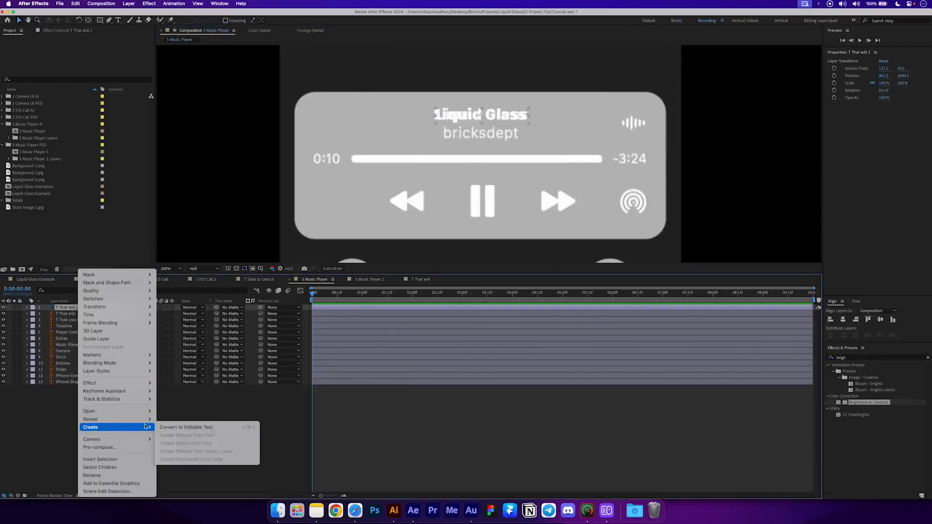
left_click(188, 429)
- Copy the T Take you to layer from 3 Music Player 2's nested composition into 3 Music Player and convert it to editable text
left_click(377, 283)
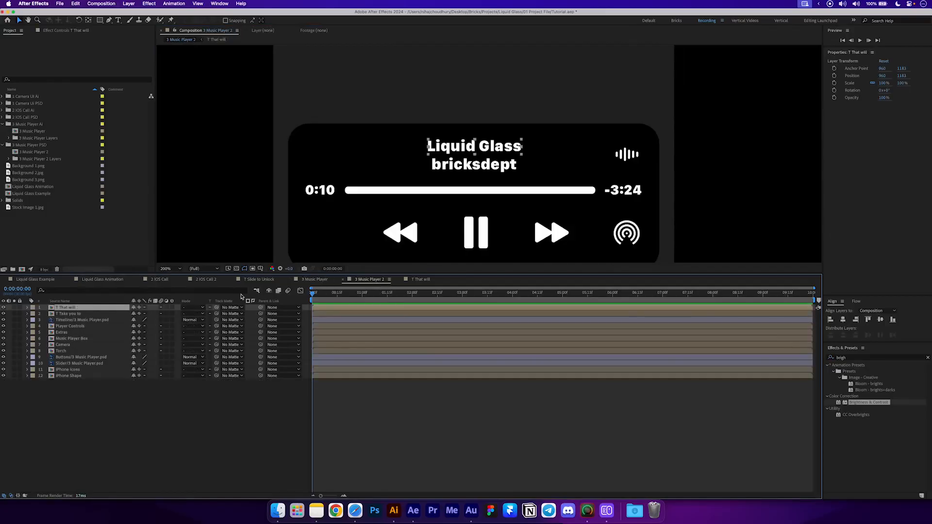
left_click(75, 315)
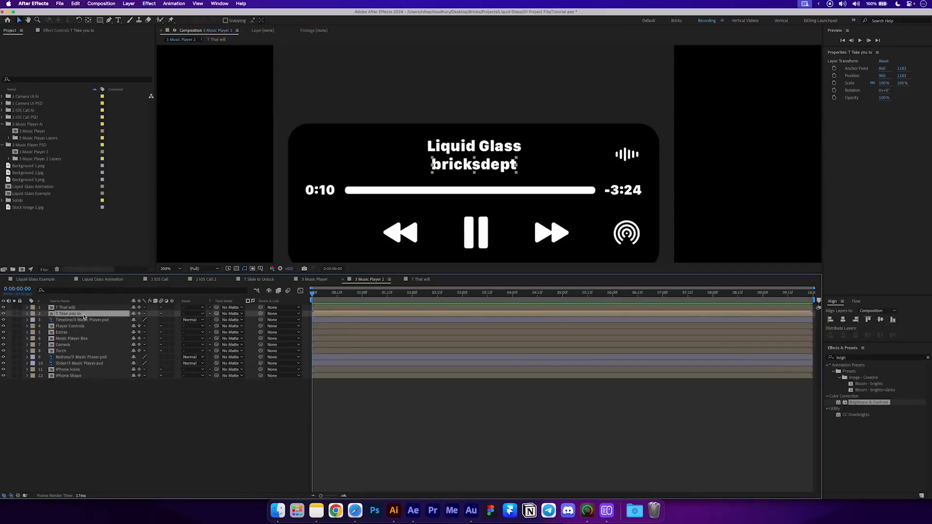
double_click(84, 315)
left_click(84, 308)
key("super+c")
left_click(312, 279)
left_click(80, 314)
left_click(93, 320)
key("super+v")
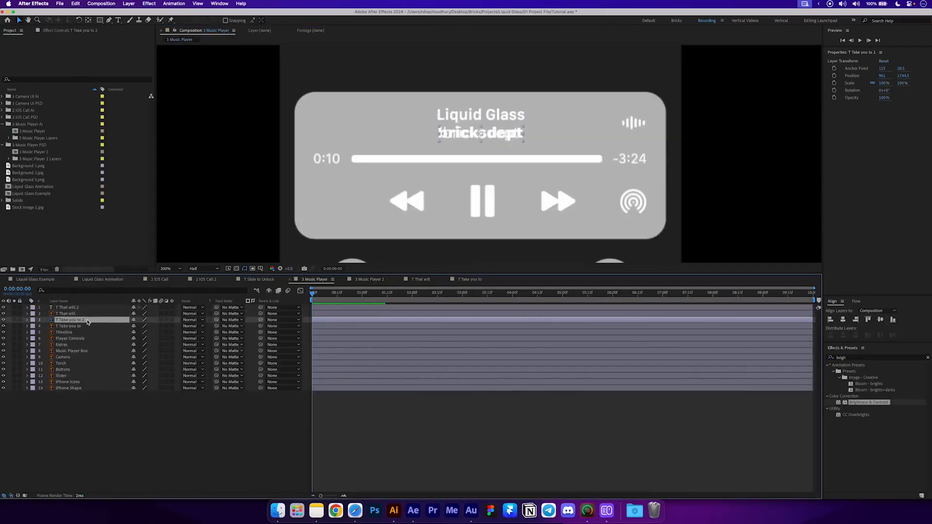
right_click(88, 322)
mouse_move(125, 427)
left_click(195, 427)
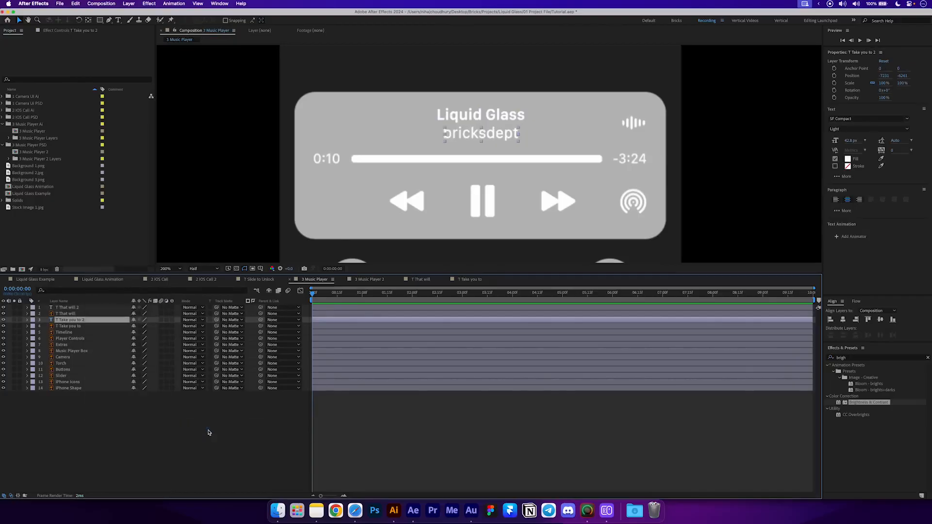
- Delete the original Illustrator layers T That will and T Take you to from 3 Music Player
left_click(74, 326)
left_click(76, 316, "super")
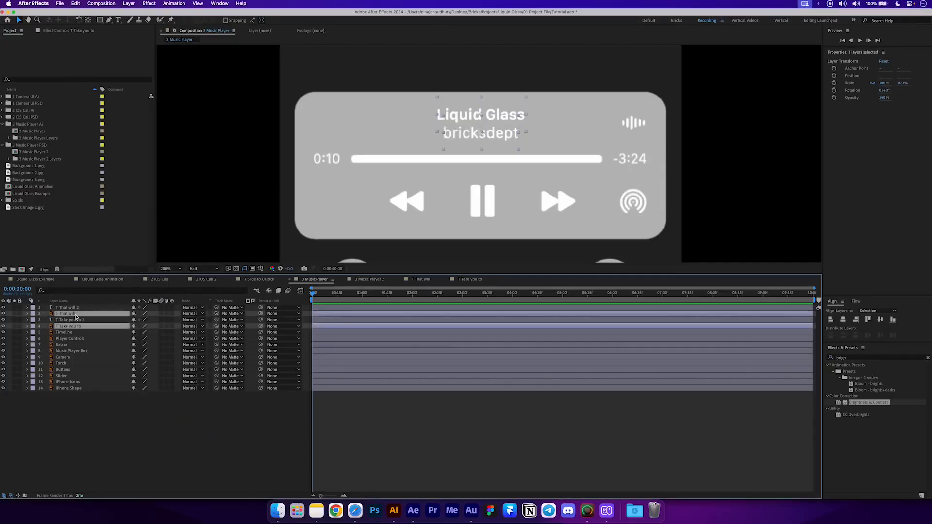
key("Delete")
scroll(346, 175, "down", 2)
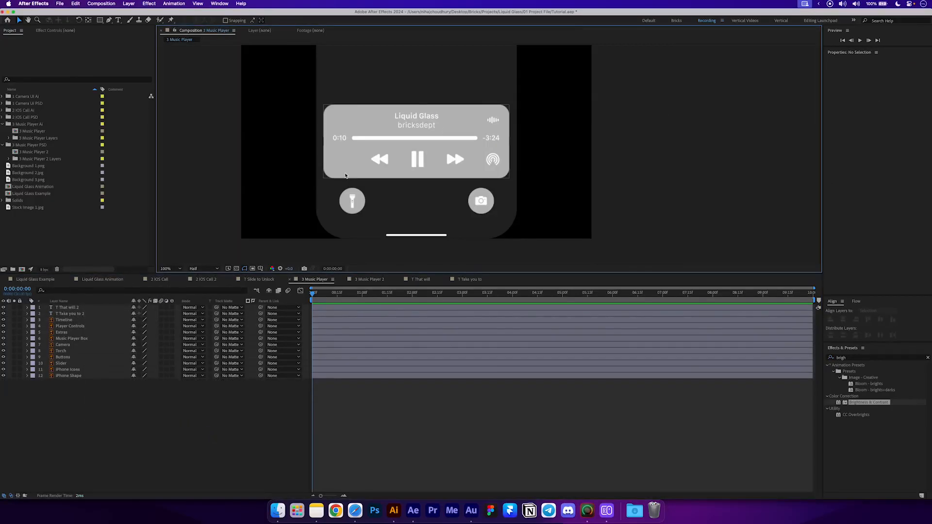
- Create shapes from the Music Player Box and Buttons vector layers
left_click(346, 176)
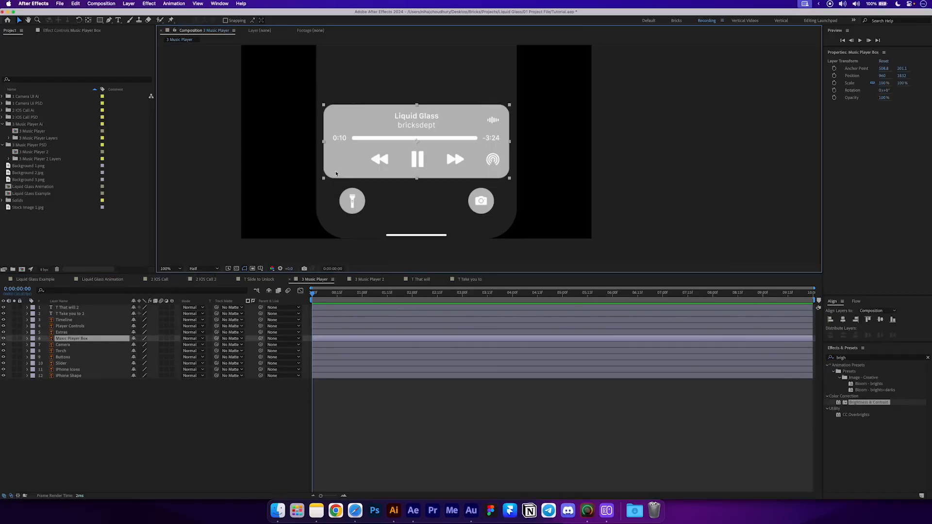
mouse_move(366, 203)
left_mouse_down()
mouse_move(363, 228)
mouse_move(368, 217)
left_mouse_up()
key("super+z")
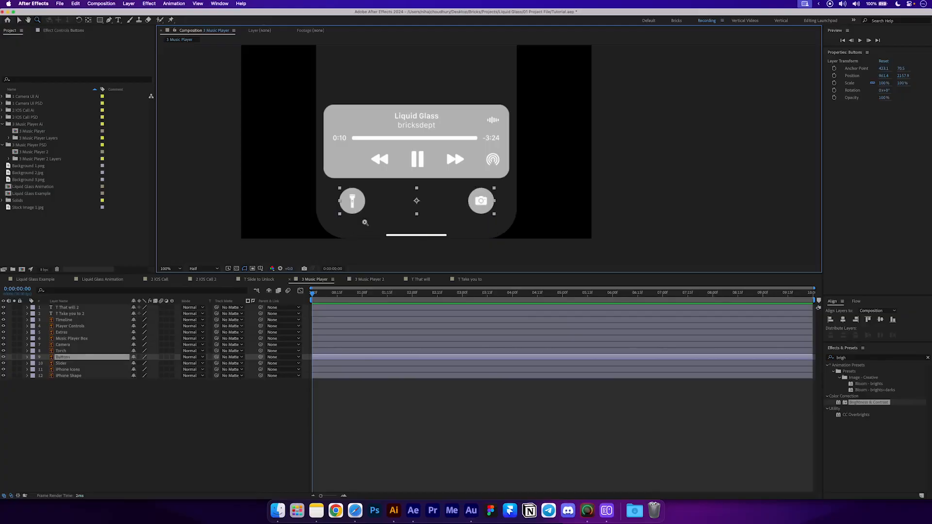
left_click(338, 168)
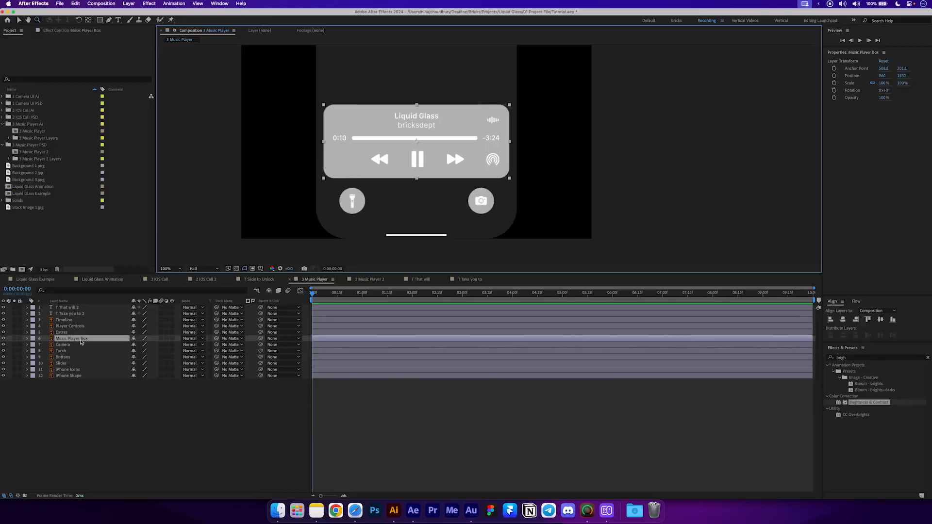
left_click(80, 358, "super")
right_click(80, 359)
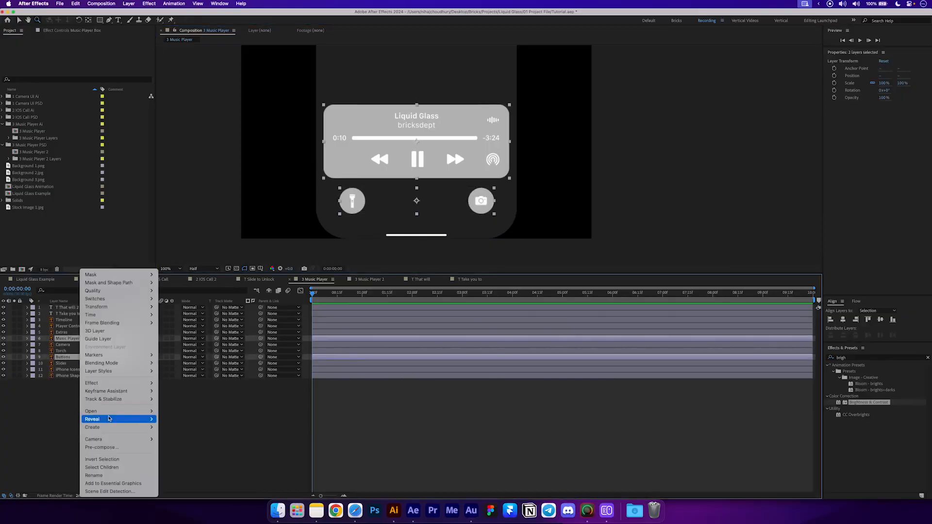
mouse_move(121, 427)
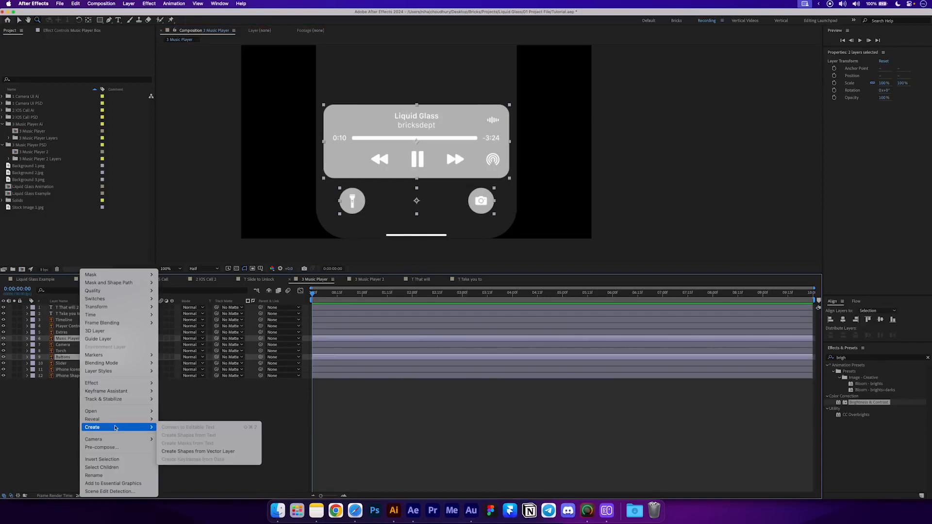
left_click(193, 452)
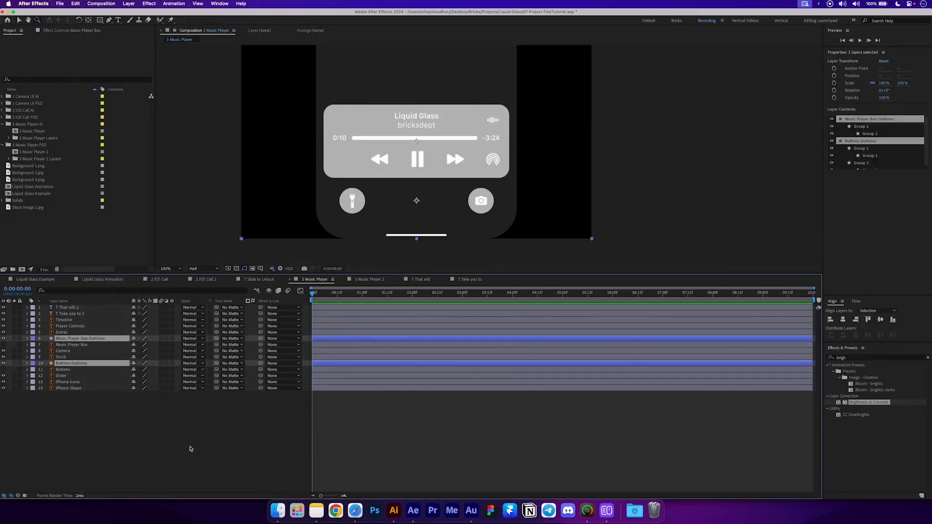
- Delete the original Music Player Box and Buttons layers, keeping their Outlines shape layers
left_click(66, 370)
left_click(72, 345, "super")
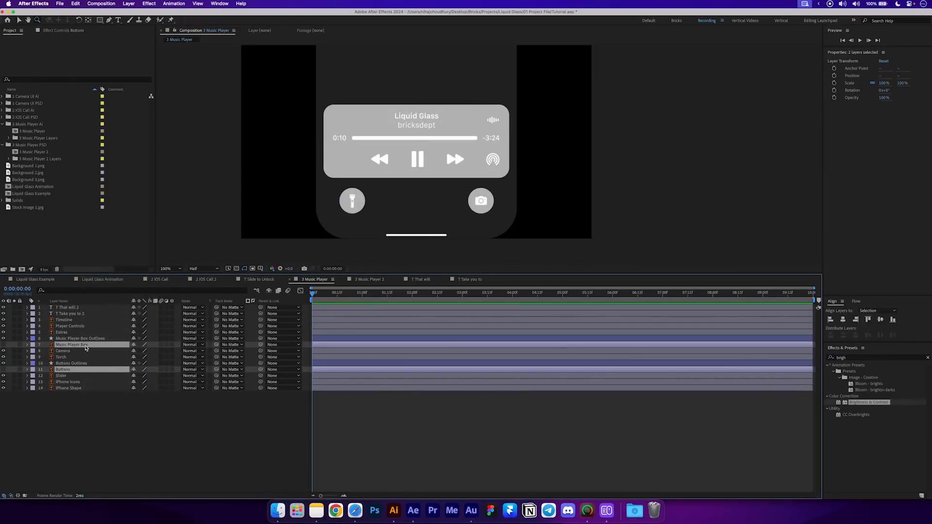
key("Delete")
left_click(87, 340)
left_click(85, 363)
left_click(86, 357)
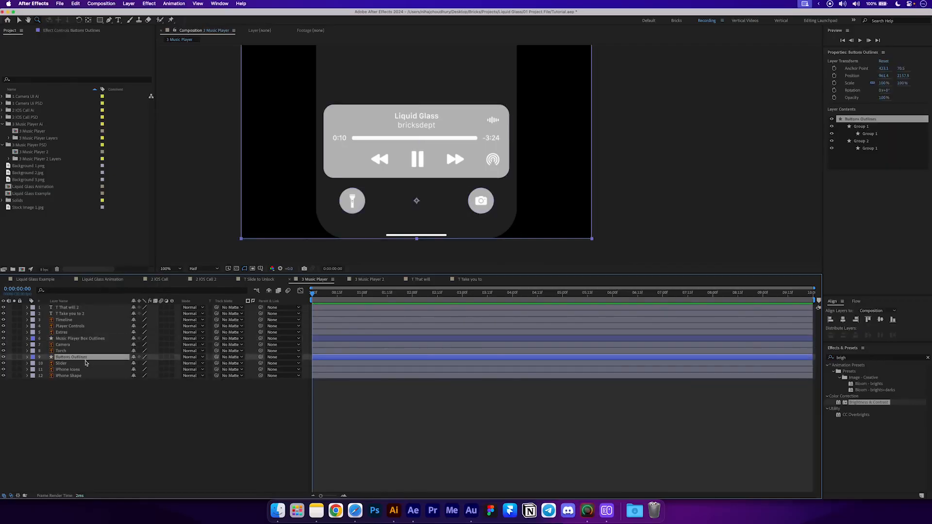
- Make all twelve layers 3D and turn off Accepts Lights in the iPhone Shape layer's material options
left_click(90, 391)
left_click_drag(173, 311, 168, 390)
left_click(71, 378)
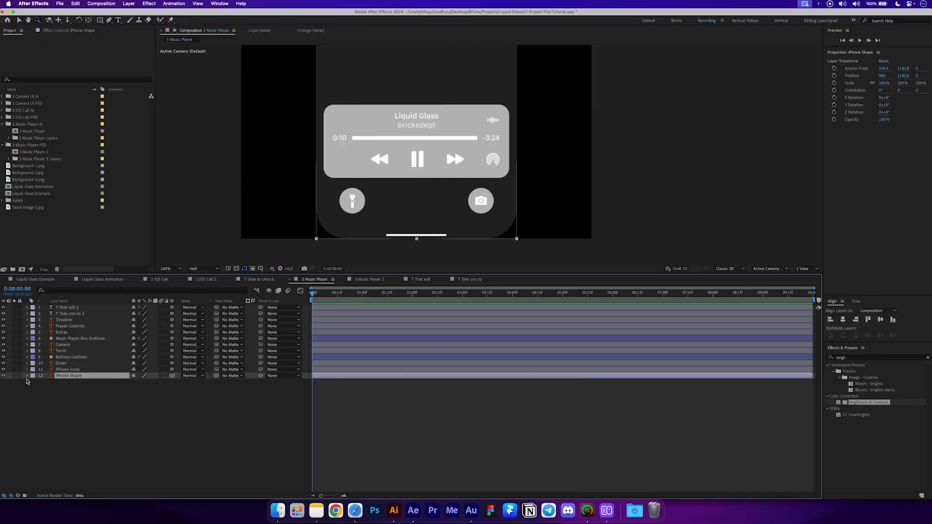
left_click(27, 376)
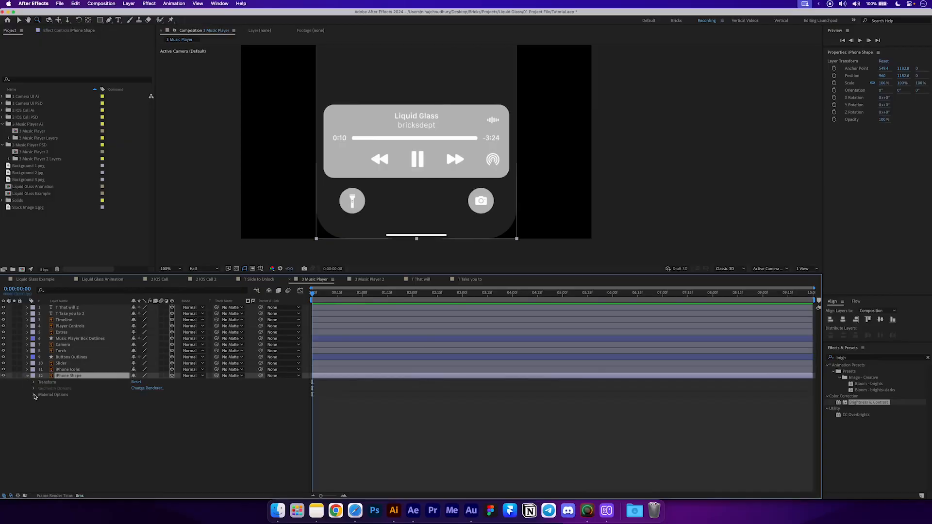
left_click(33, 396)
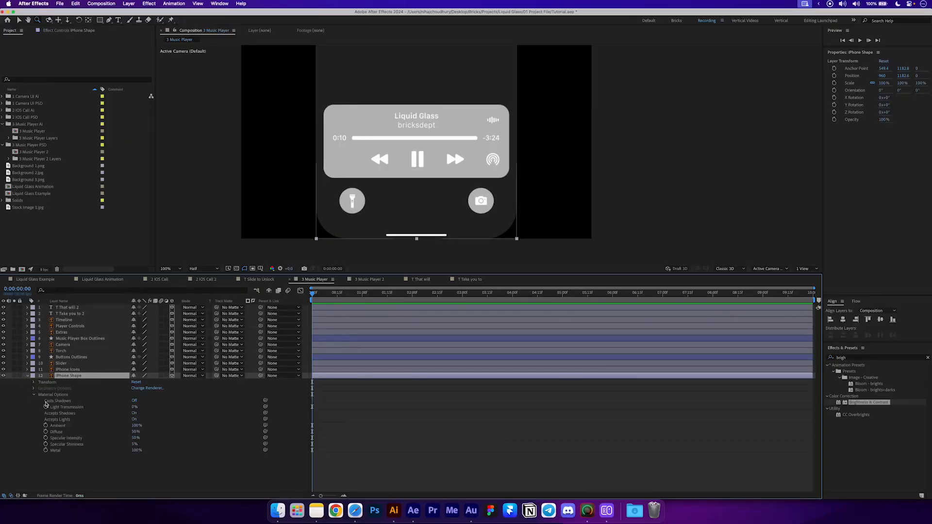
left_click(64, 419)
left_click(134, 421)
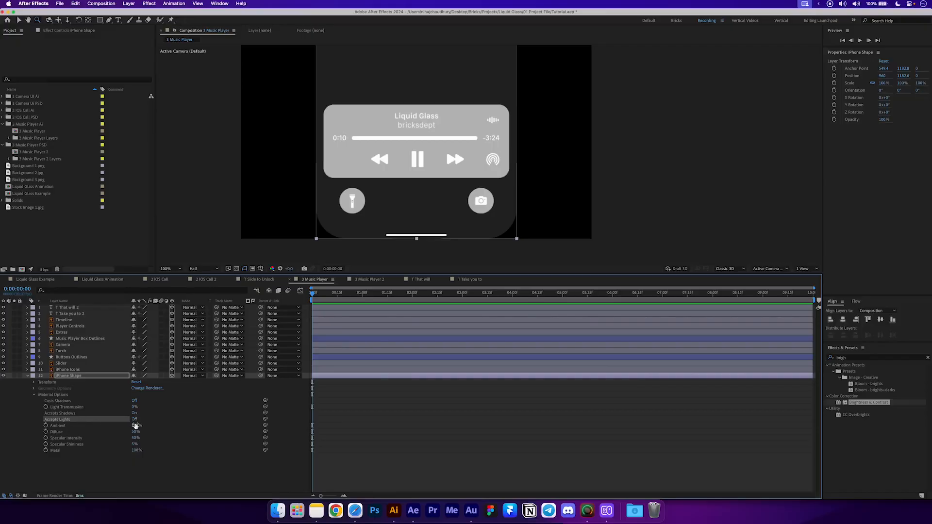
- Paste iPhone Shape's material options onto every layer except both Outlines layers, and enable Continuously Rasterize from Timeline down to iPhone Shape
left_click(54, 396)
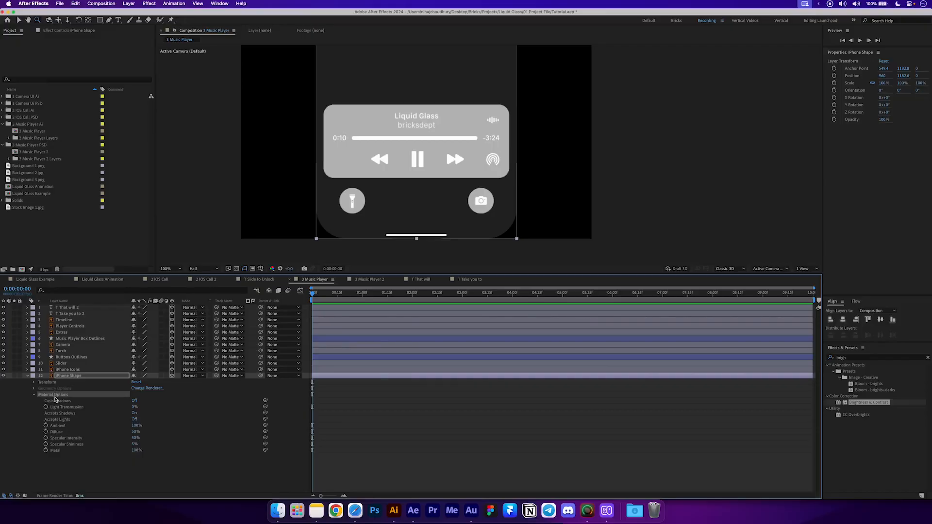
left_click(26, 377)
key("super+a")
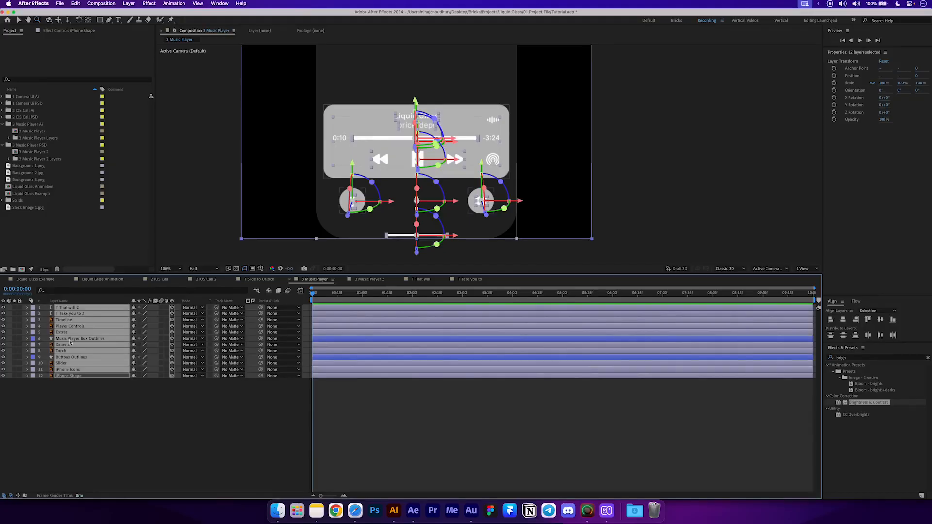
left_click(82, 339, "super")
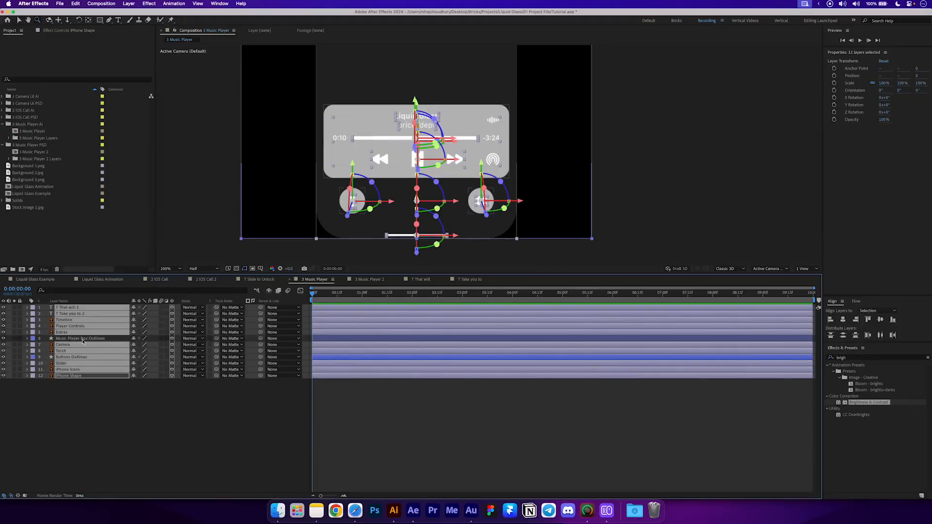
left_click(78, 357, "super")
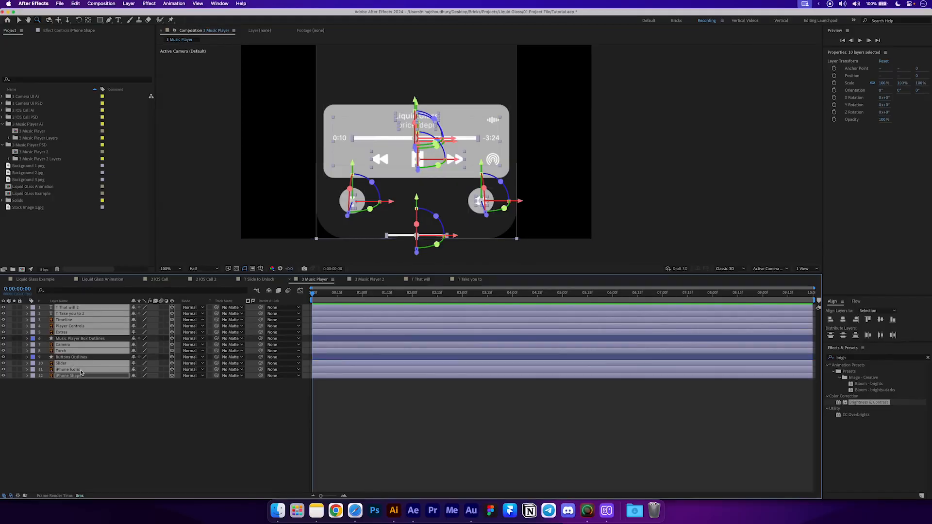
left_click(109, 422)
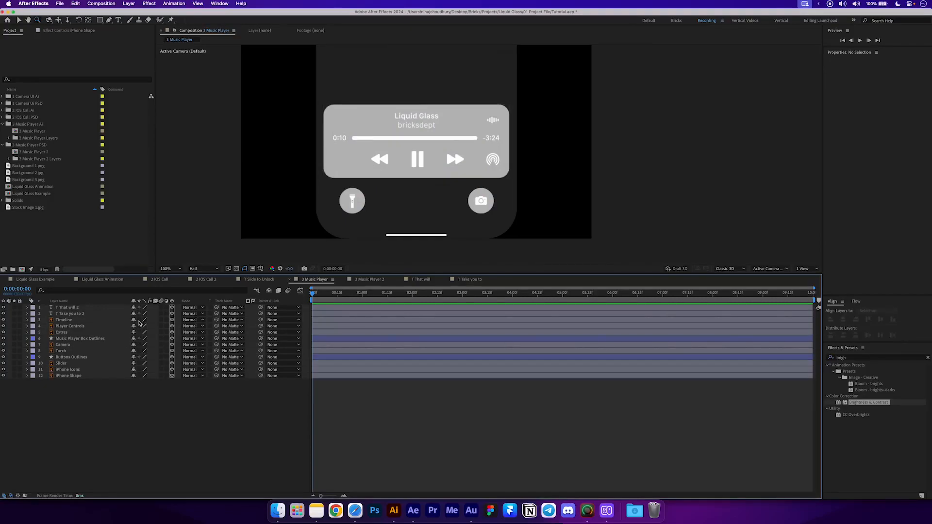
left_click_drag(139, 321, 141, 384)
- Copy all twelve music player layers into the Liquid Glass Animation composition so that they start at 0:00:02:00
left_click(79, 309)
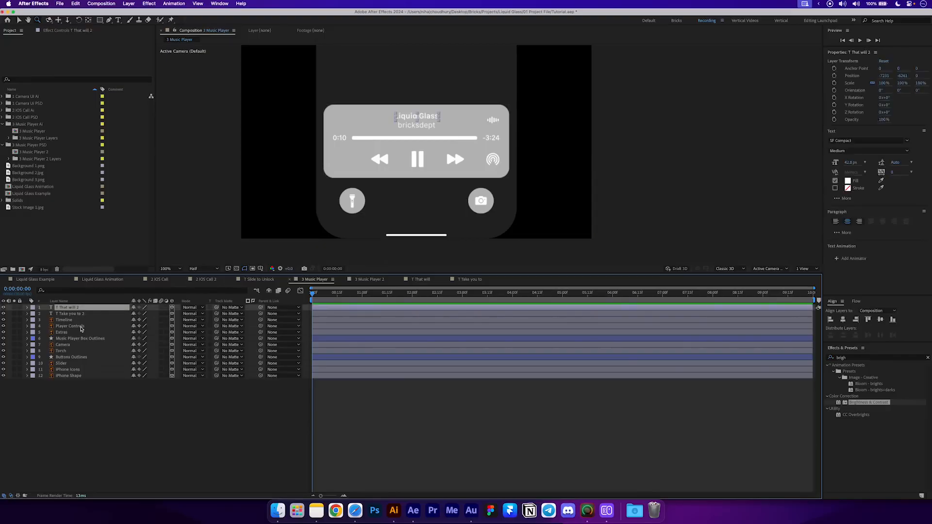
left_click(83, 377, "shift")
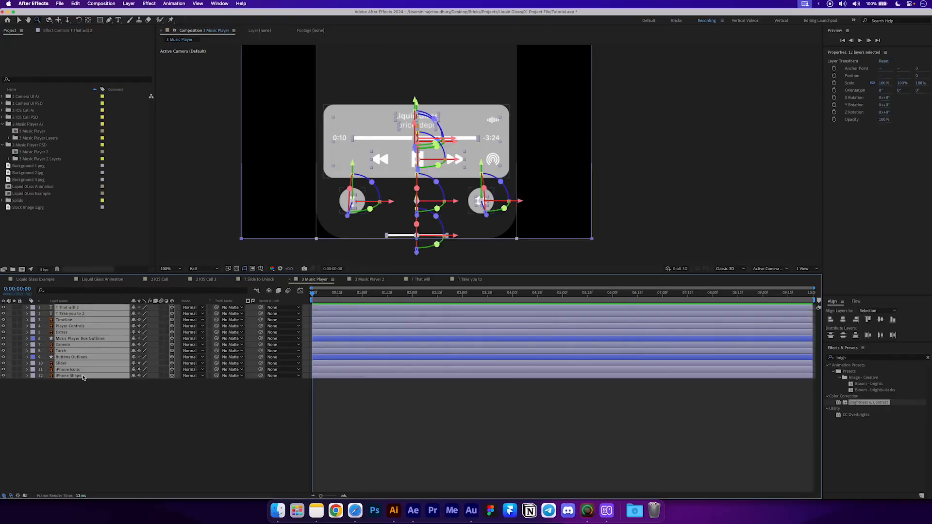
left_click(107, 279)
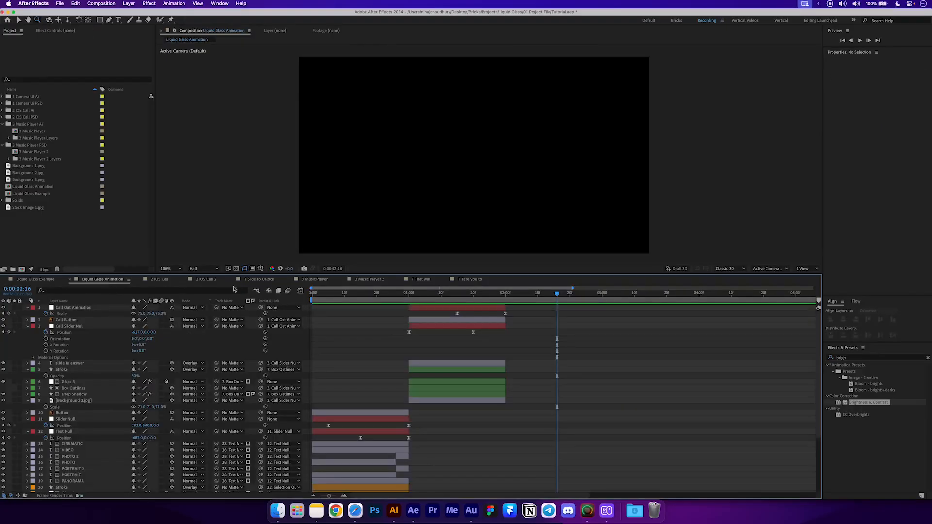
left_click(497, 300)
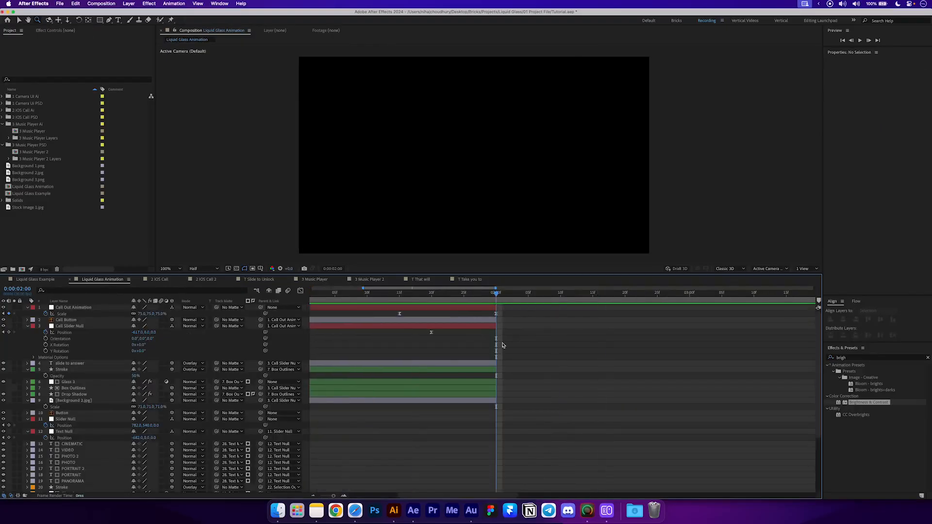
key("super+v")
key("bracketleft")
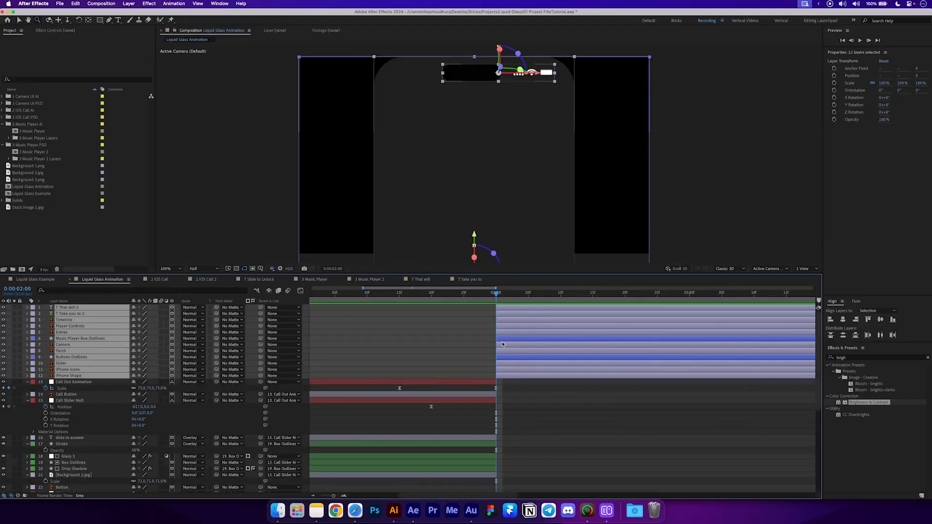
key("F2")
- Add a 3D null named "iPhone Null" above the music player layers, starting at 0:00:02:00
left_click(506, 307)
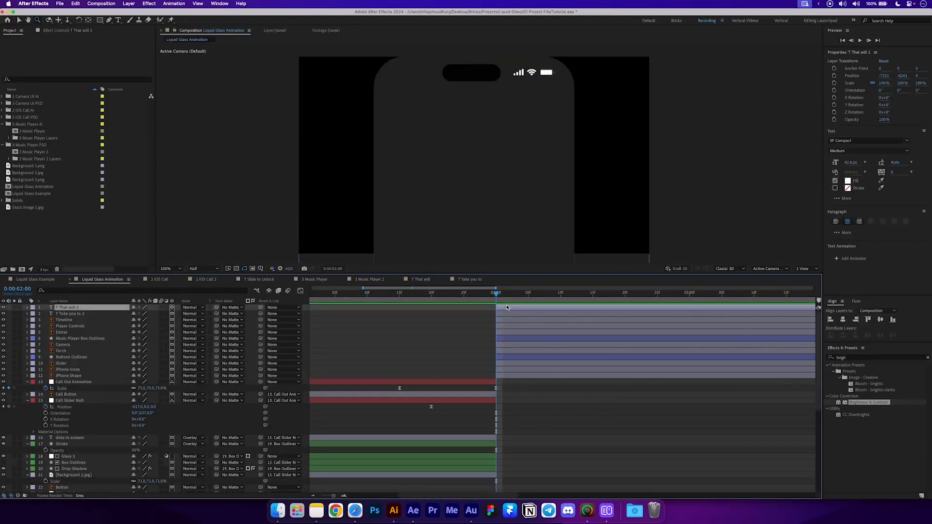
key("super+alt+shift+y")
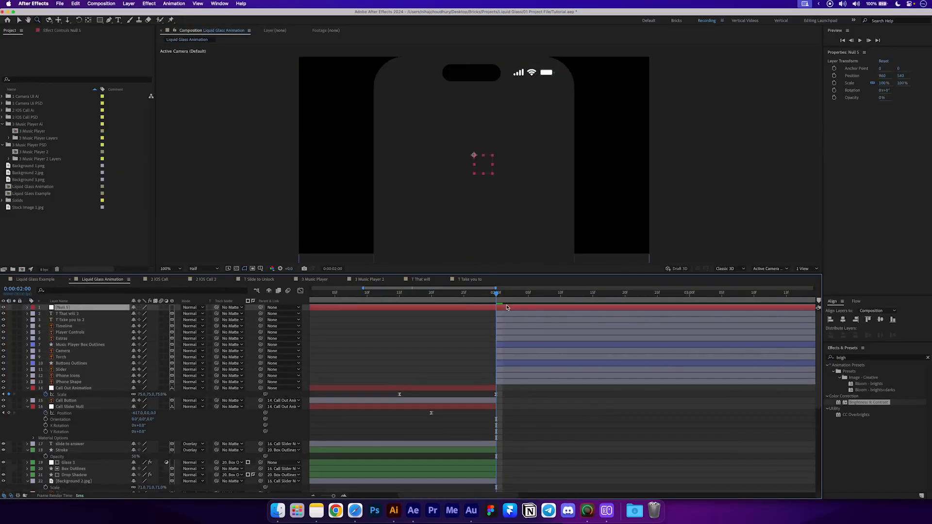
key("bracketleft")
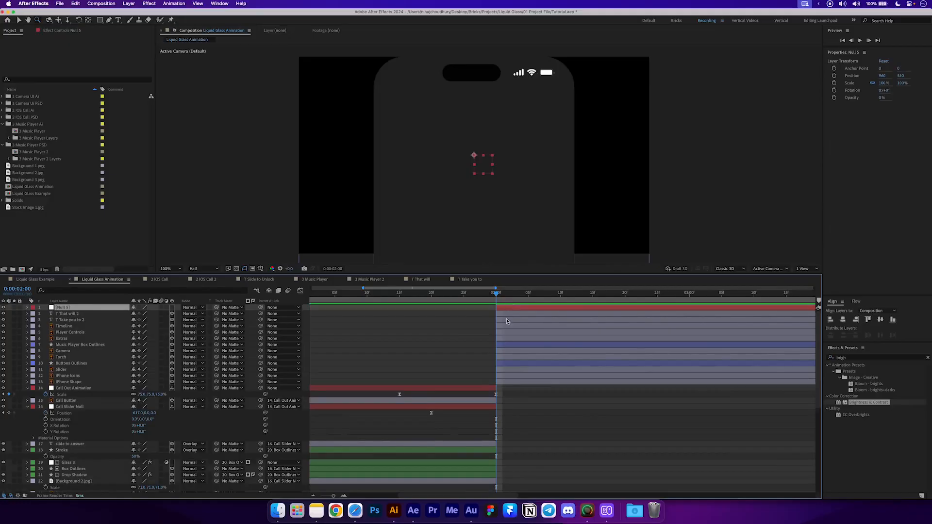
left_click(172, 307)
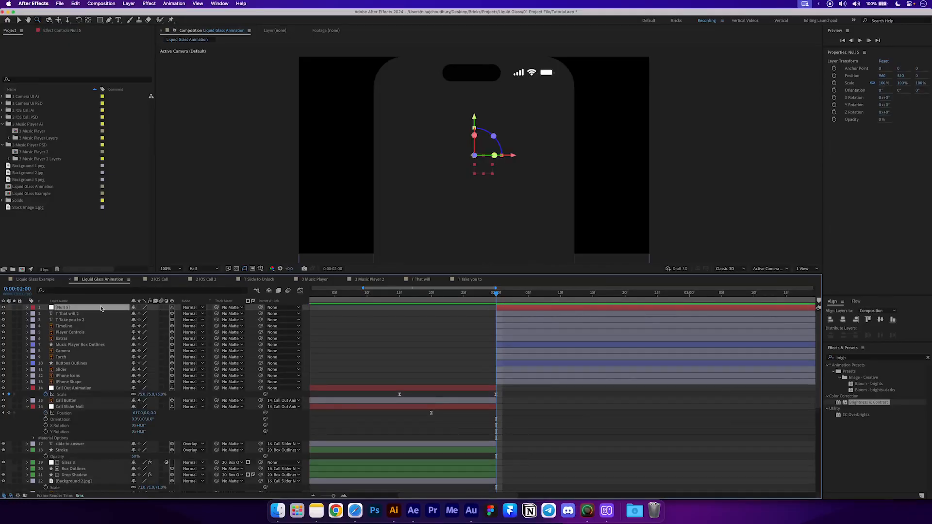
key("Return")
type("C")
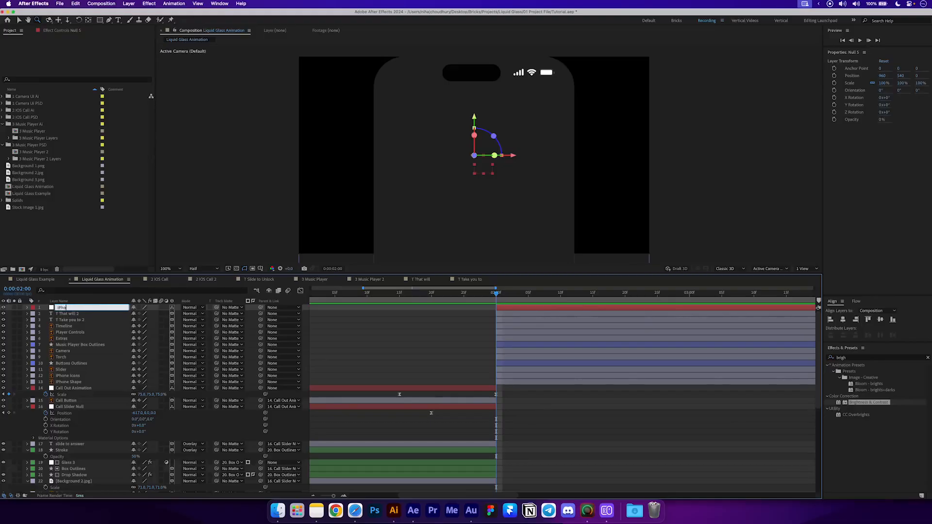
type("Phone Null")
key("Return")
- Parent all twelve music player layers, from T That will 2 down to iPhone Shape, to iPhone Null
left_click(66, 314)
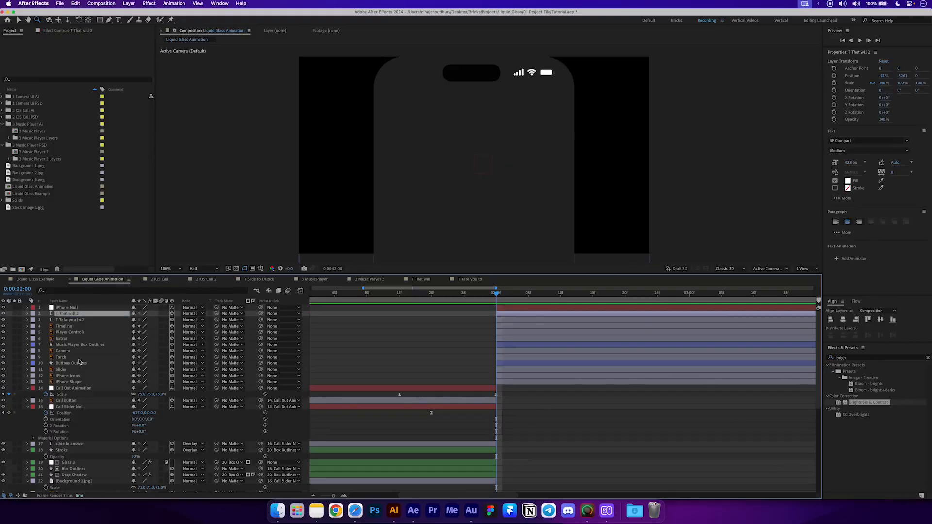
left_click(84, 382, "shift")
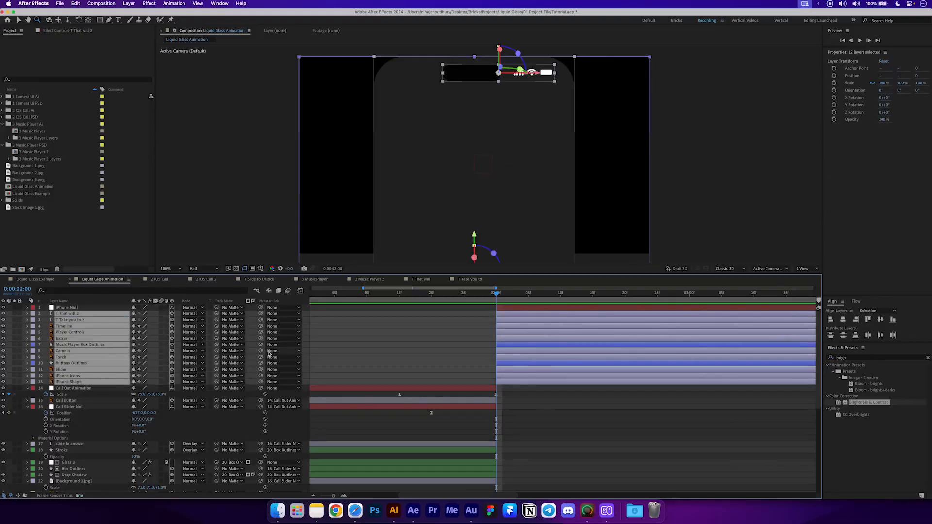
left_click_drag(261, 363, 106, 318)
- Scale iPhone Null to 89% and set its position to 960, -658, 0 to frame the phone's lower part
left_click(93, 309)
key("p")
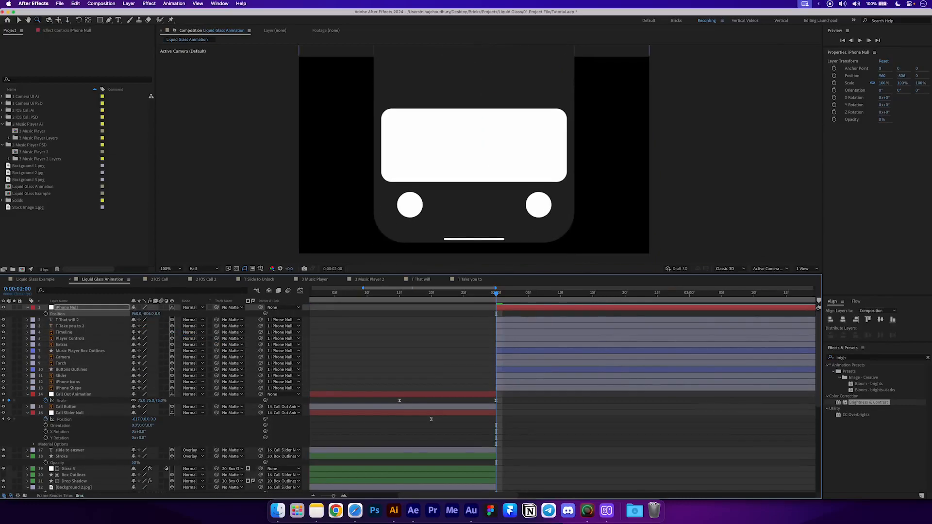
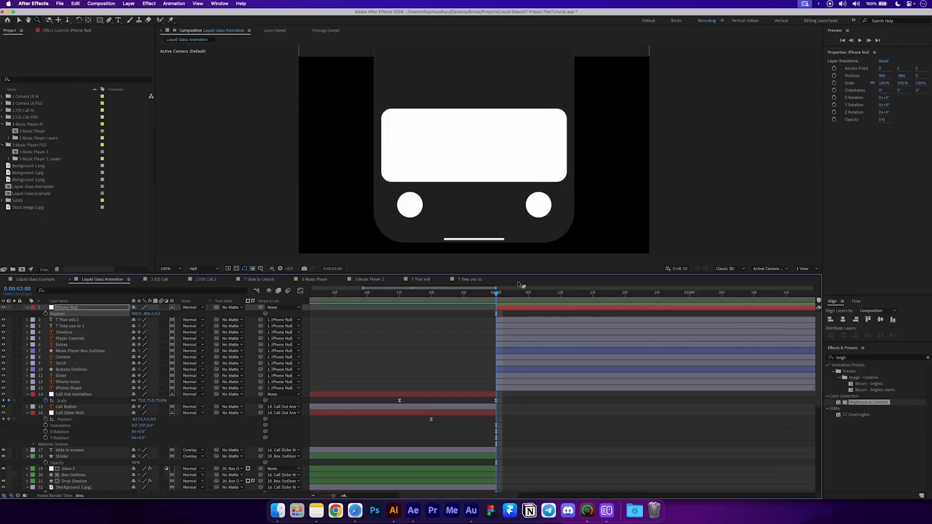
key("s")
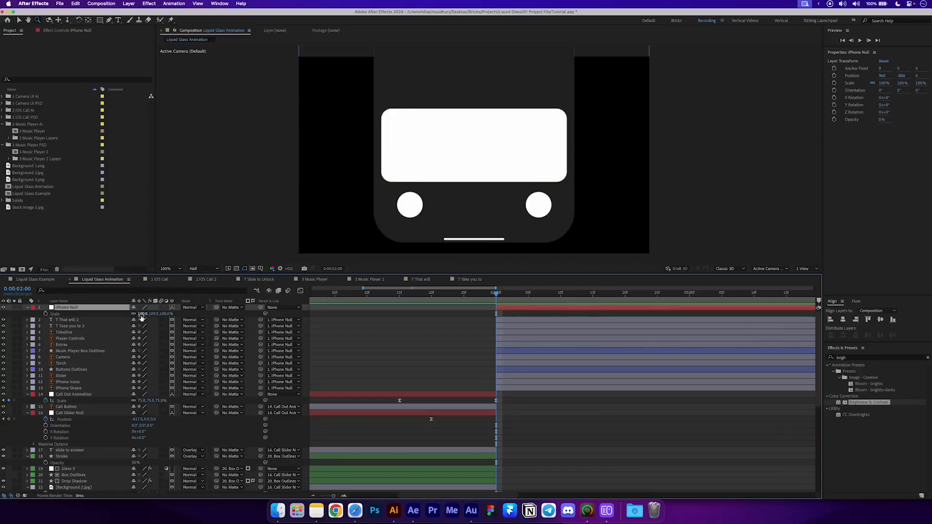
left_click_drag(142, 314, 200, 317)
key("p")
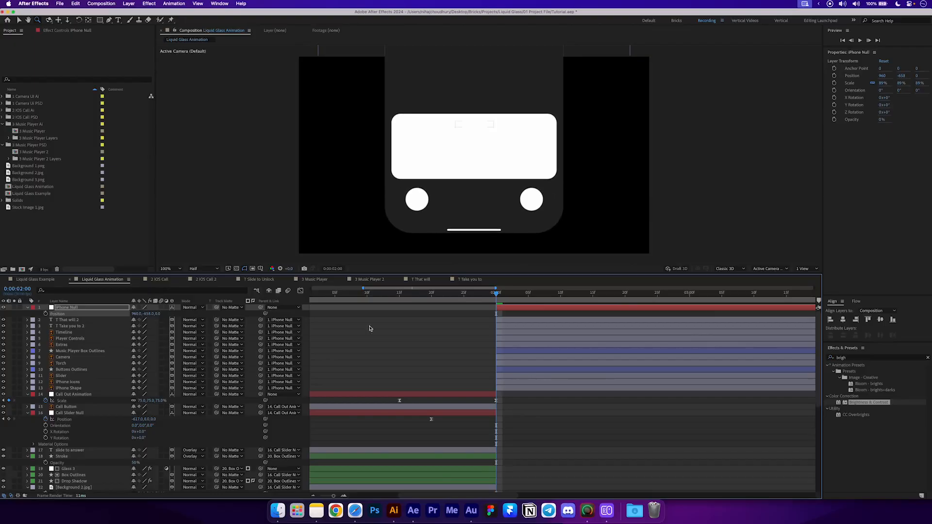
left_click(434, 344)
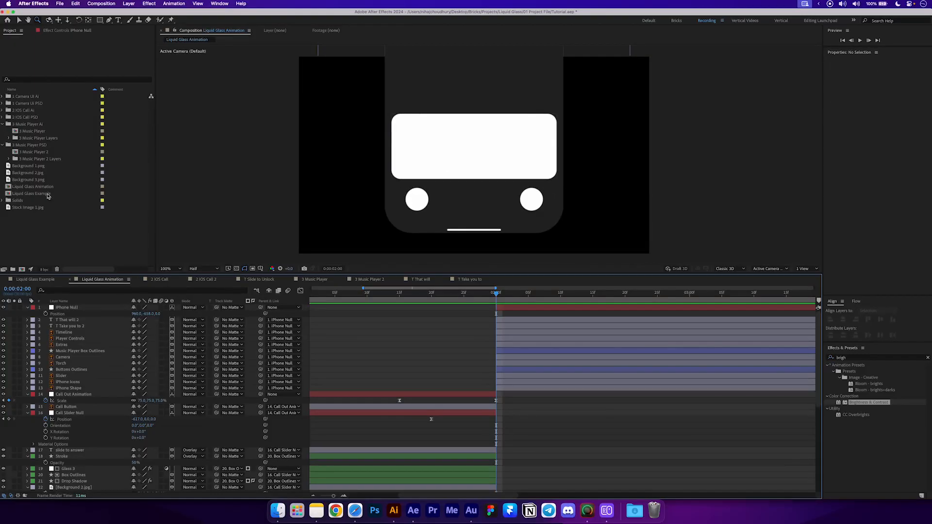
- Add Background 3.png at 0:00:02:00 directly above iPhone Shape and use iPhone Shape as its track matte
left_click(33, 180)
left_click_drag(43, 185, 506, 394)
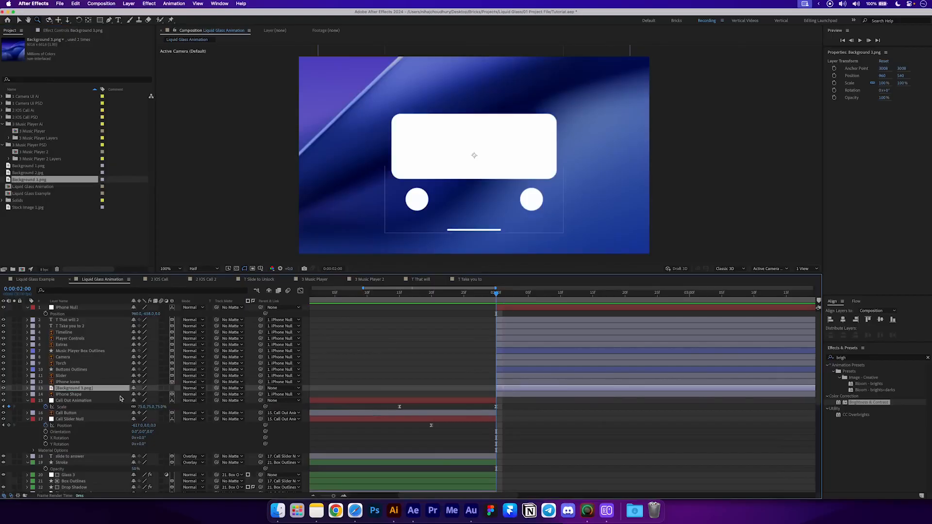
left_click(76, 396)
left_click(74, 389)
left_click_drag(140, 393, 140, 393)
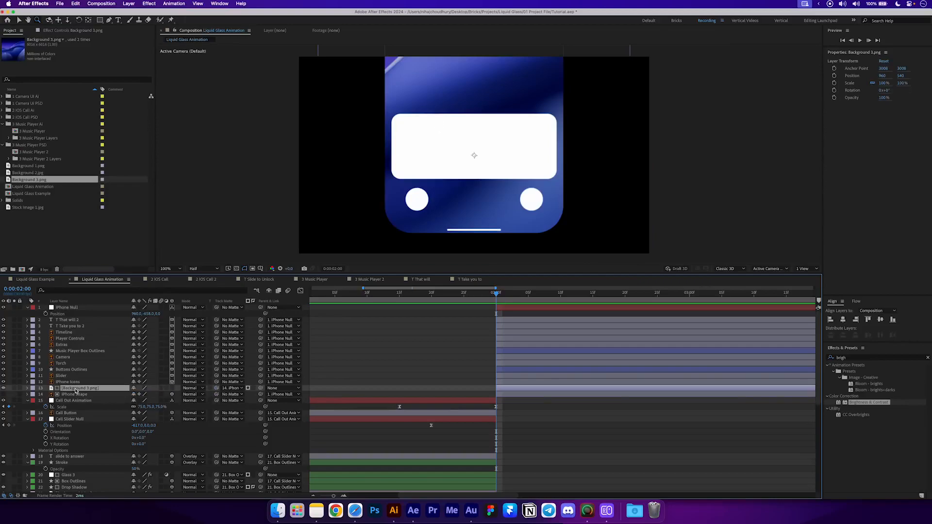
- Scale Background 3.png to 20% and move it up to about Y 445 within the phone shape
key("s")
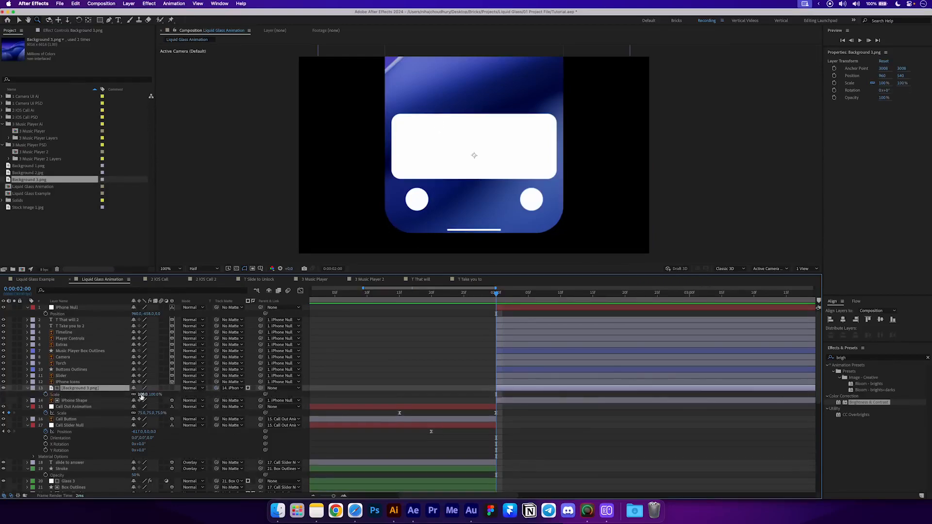
left_click_drag(145, 394, 116, 401)
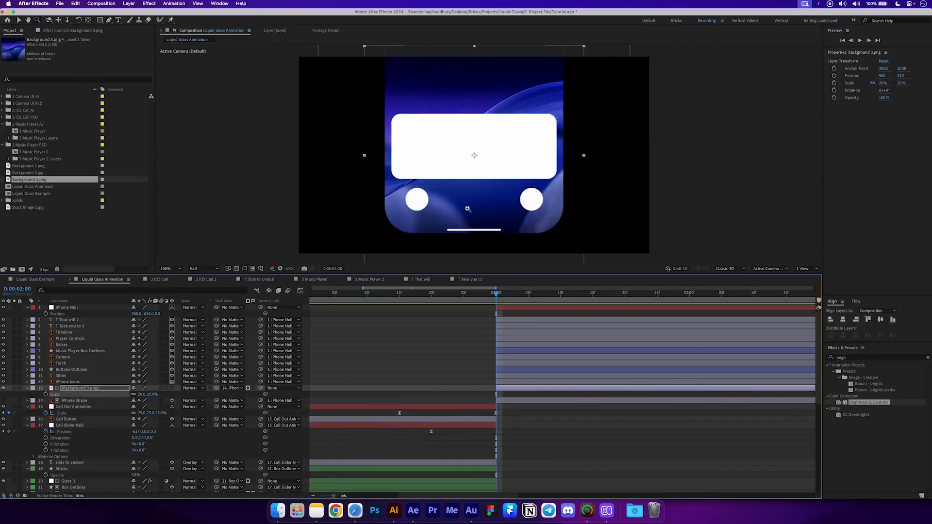
left_click_drag(469, 210, 470, 193)
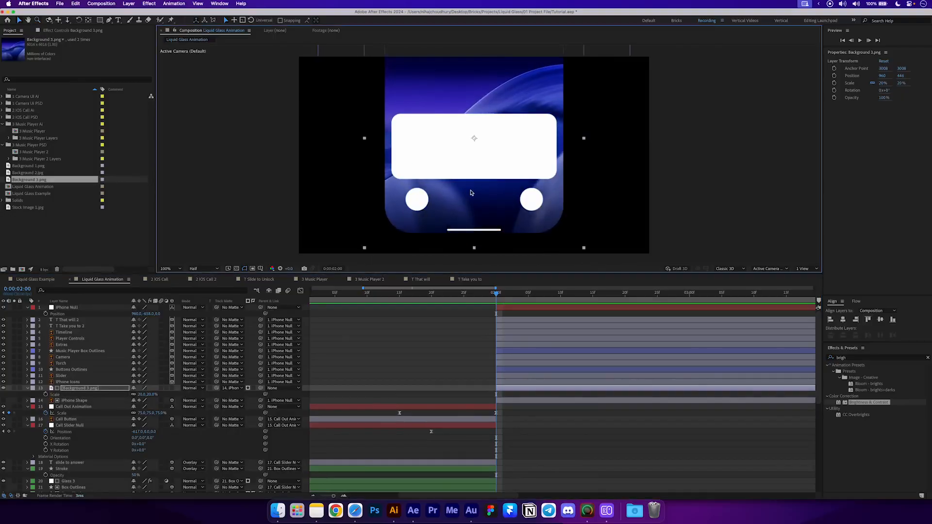
left_click(28, 388)
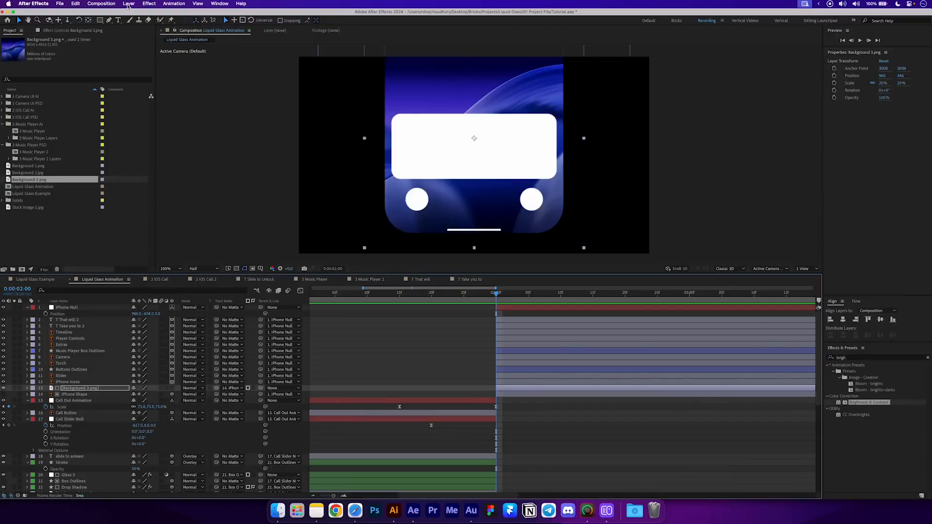
- Create a white 1920 x 1080 solid named "Background", trim its start to 0:00:02:00 and place it below iPhone Shape
left_click(129, 5)
left_click(374, 215)
type("B")
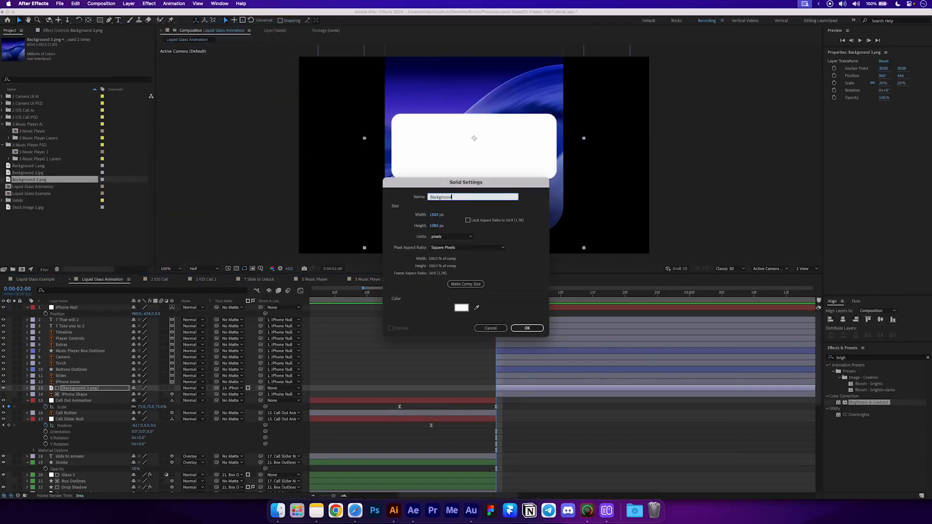
type("ackground")
key("Return")
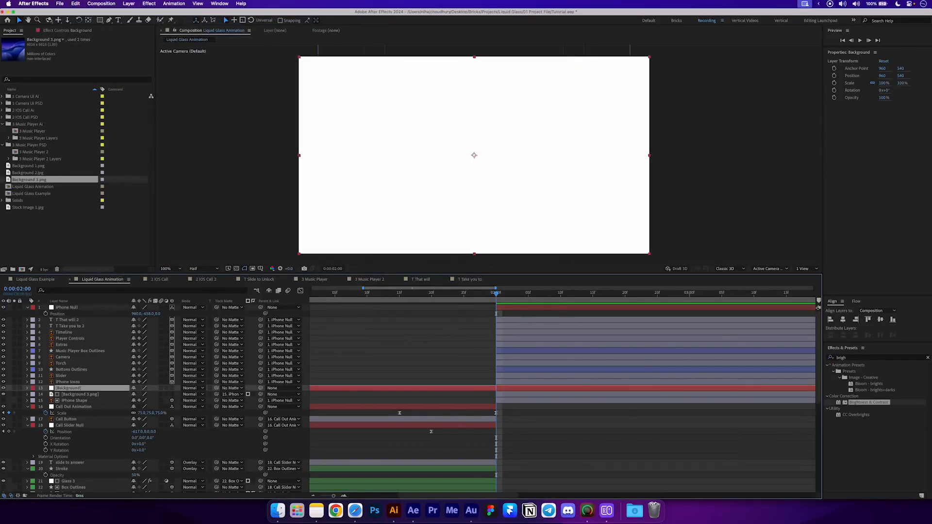
key("alt+bracketleft")
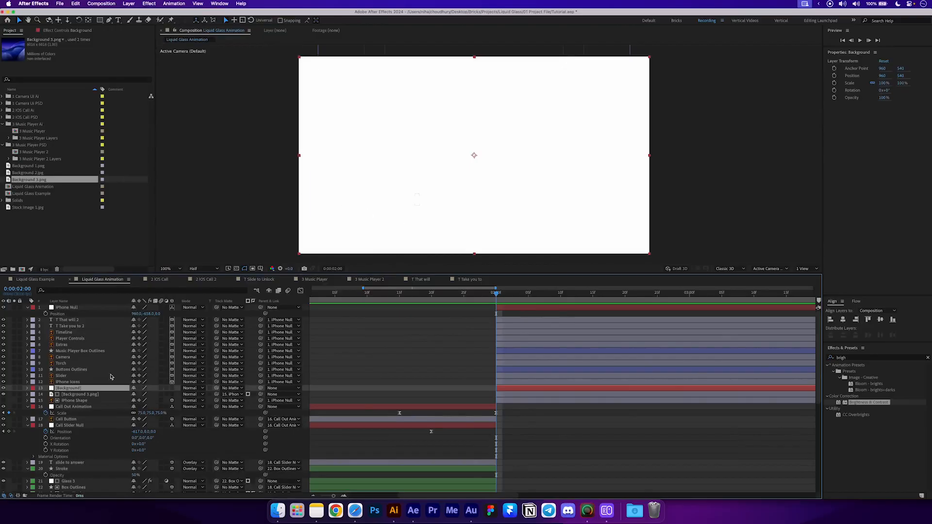
left_click_drag(99, 391, 101, 405)
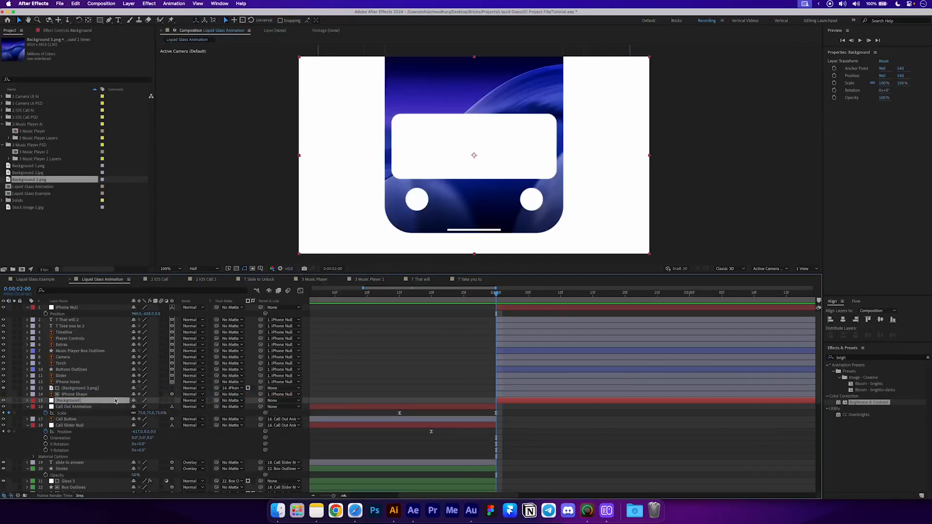
- Apply the 4-Color Gradient effect to the Background solid
left_click(871, 358)
type("4-co")
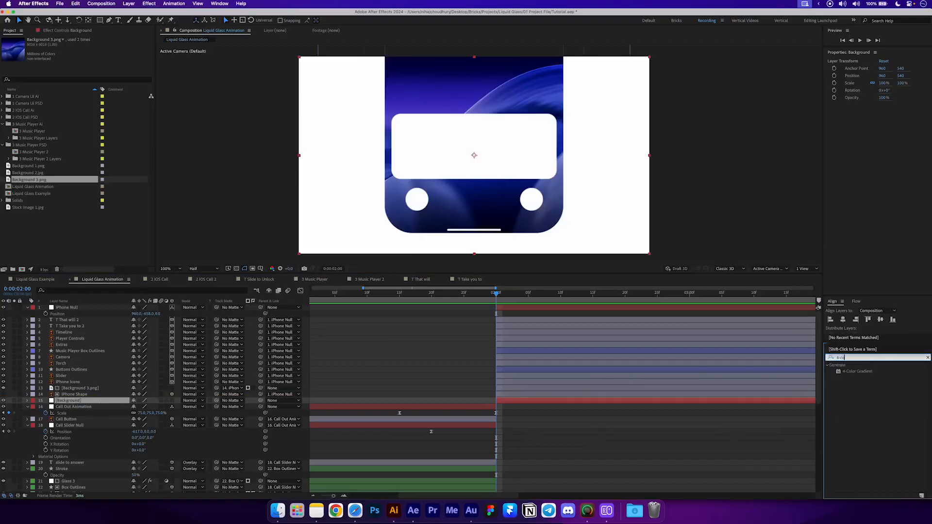
left_click_drag(859, 372, 606, 402)
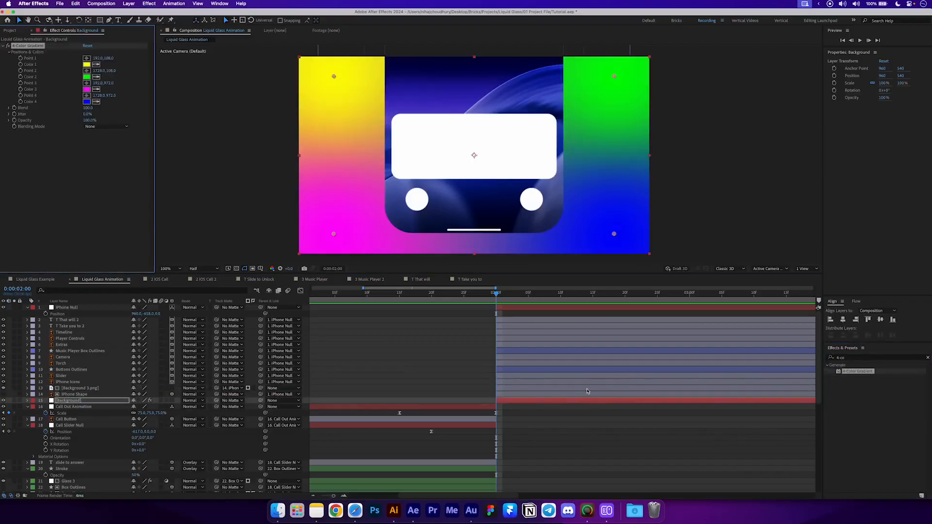
- Set Color 1 and Color 4 of the Background gradient to white
left_click(87, 64)
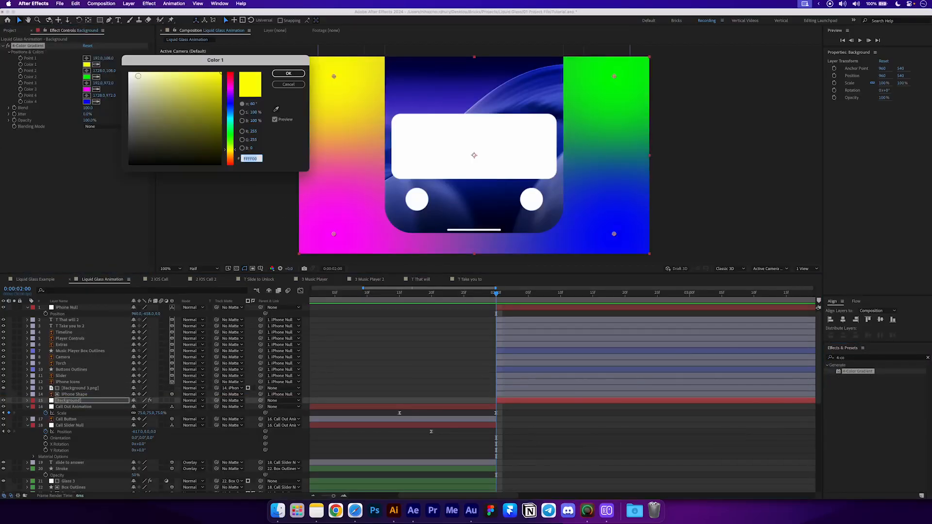
left_click(129, 72)
left_click(285, 75)
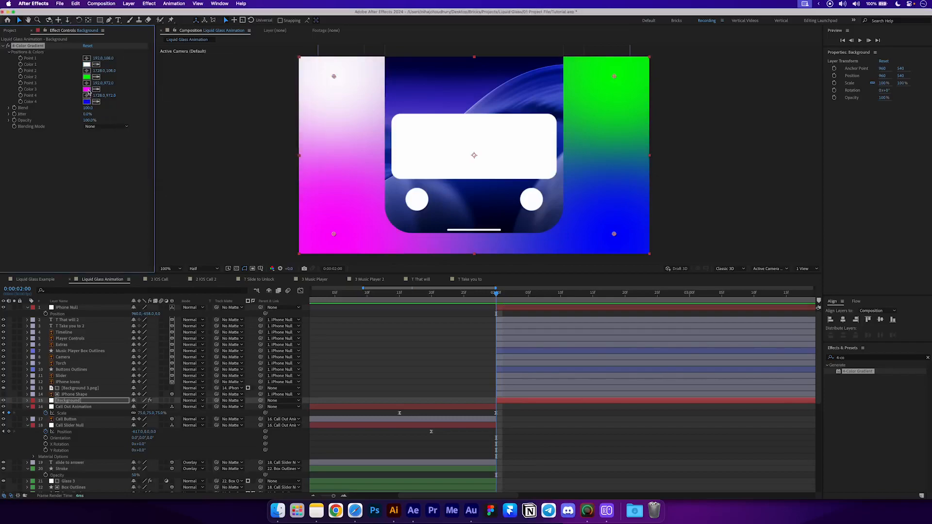
left_click(86, 101)
left_click(129, 73)
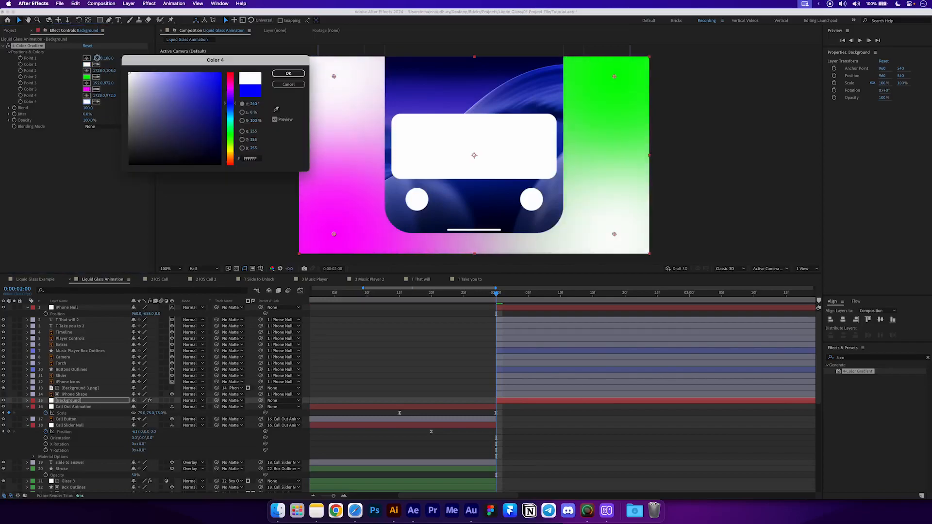
left_click(277, 76)
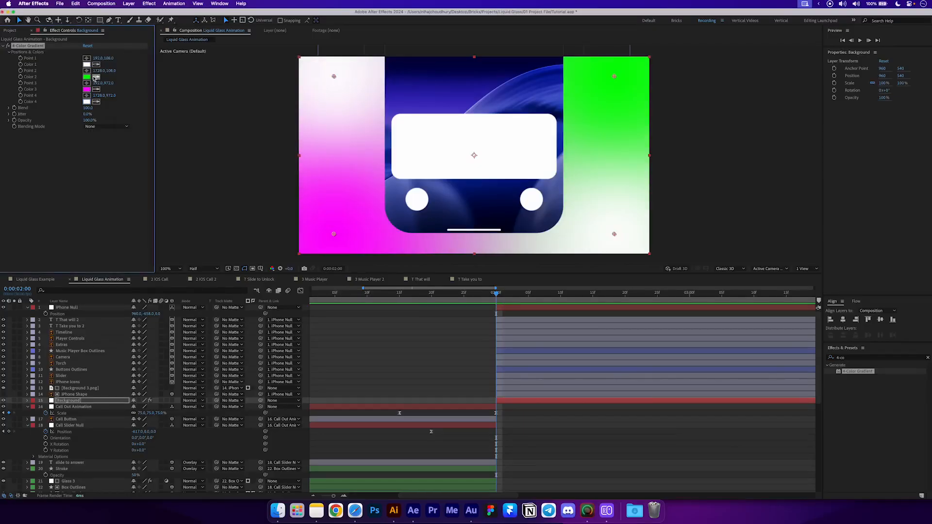
- Set Color 2 of the Background layer's 4-Color Gradient to a pale lavender blue
left_click(87, 77)
left_click_drag(233, 103, 232, 110)
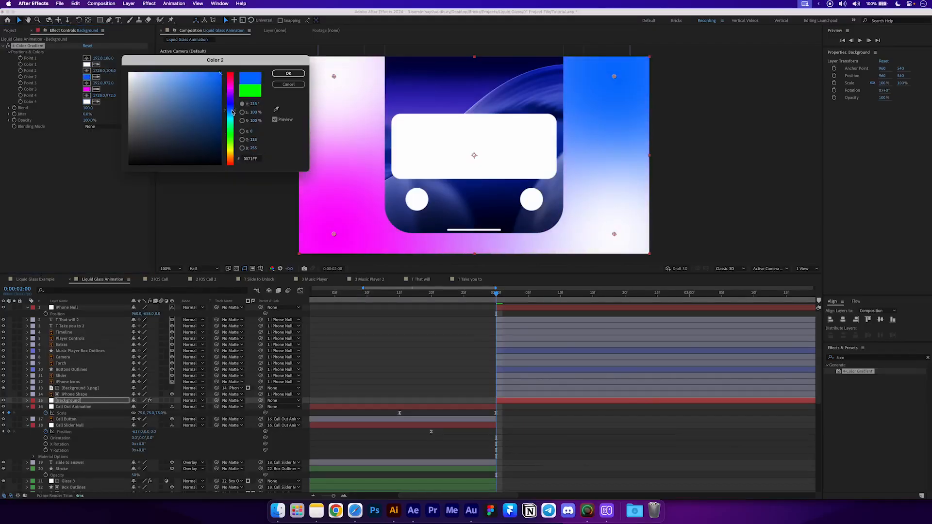
left_click(145, 85)
left_click_drag(145, 86, 150, 86)
left_click_drag(231, 111, 232, 107)
left_click(289, 73)
- Match Color 3 of the Background gradient to Color 2 by sampling the pale lavender blue
left_click(96, 90)
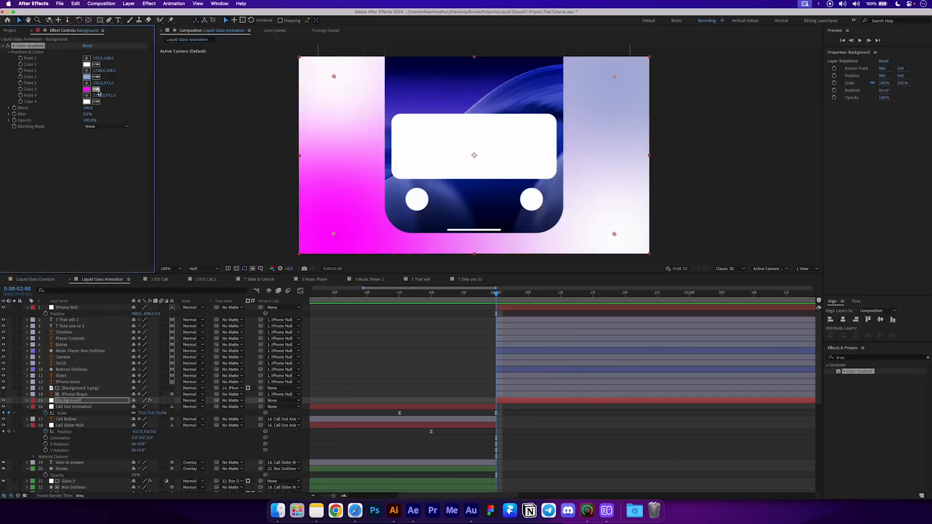
left_click(87, 77)
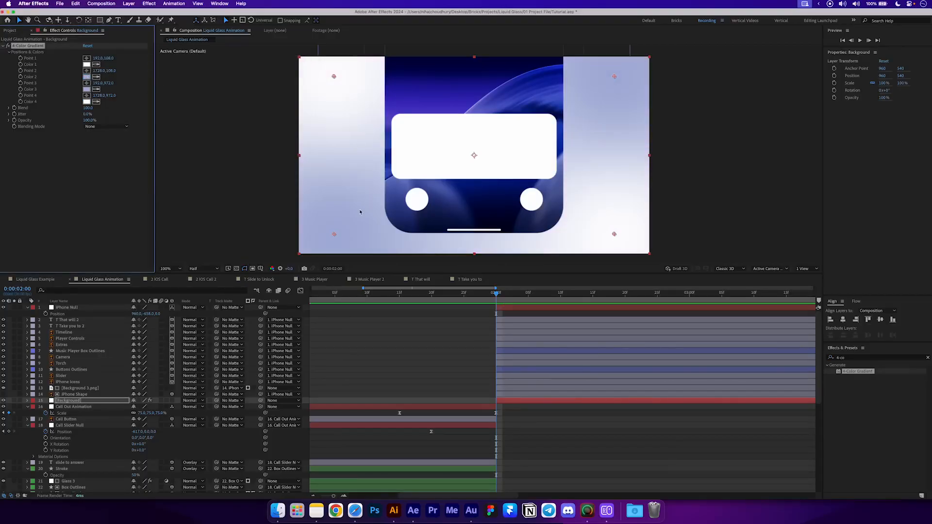
left_click(545, 434)
left_click_drag(478, 219, 415, 216)
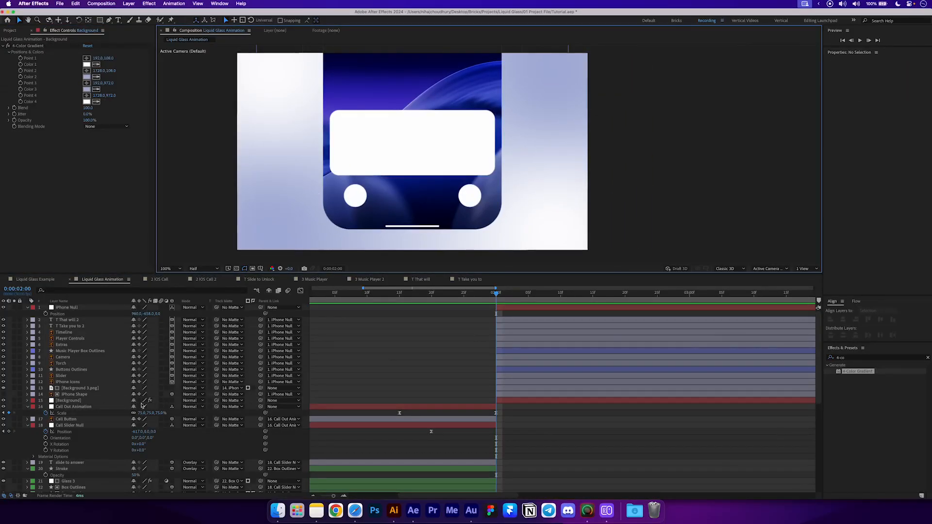
- Create shapes from the iPhone Shape vector layer, place the new layer below iPhone Shape and rename it "iPhone Stroke"
left_click(87, 394)
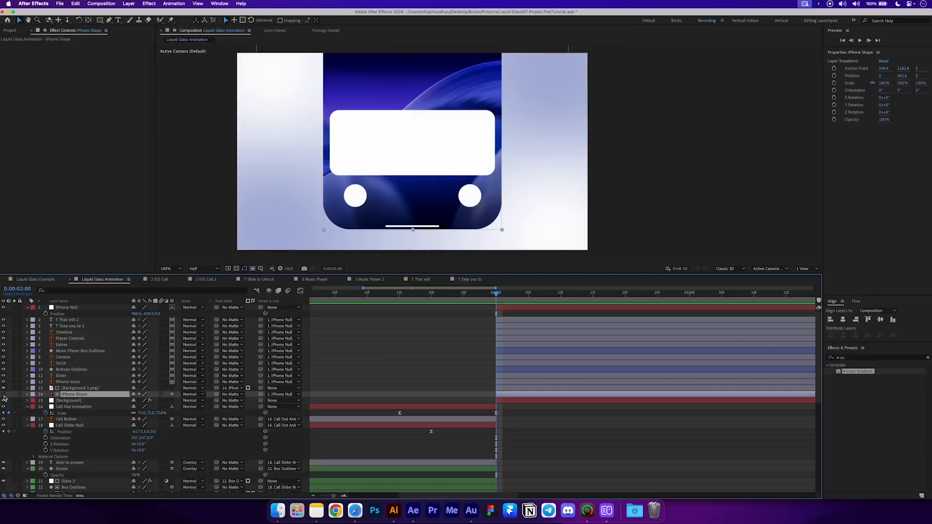
right_click(71, 398)
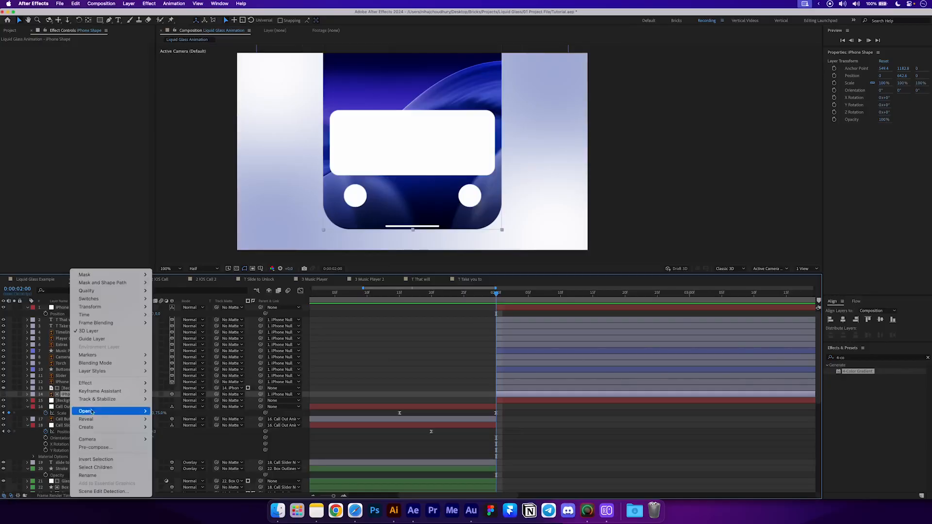
mouse_move(131, 427)
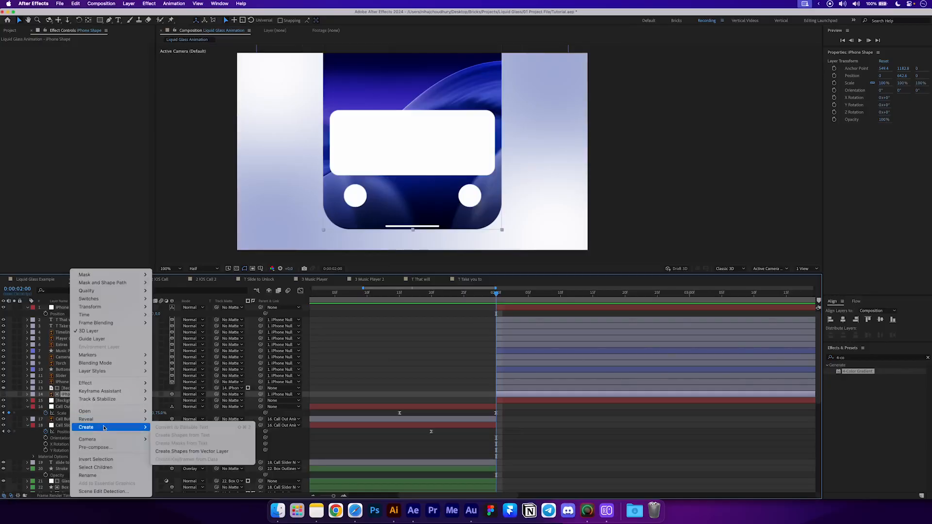
left_click(193, 451)
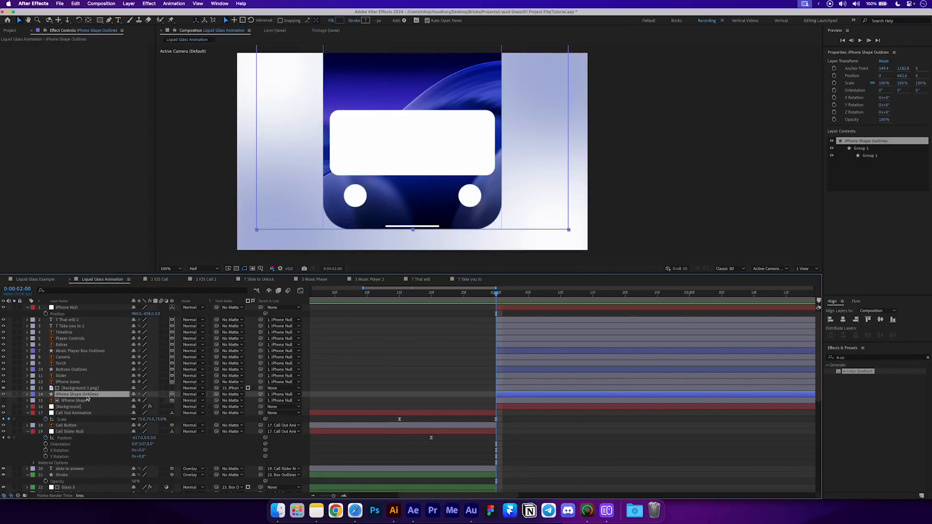
left_click_drag(88, 398, 83, 404)
key("Return")
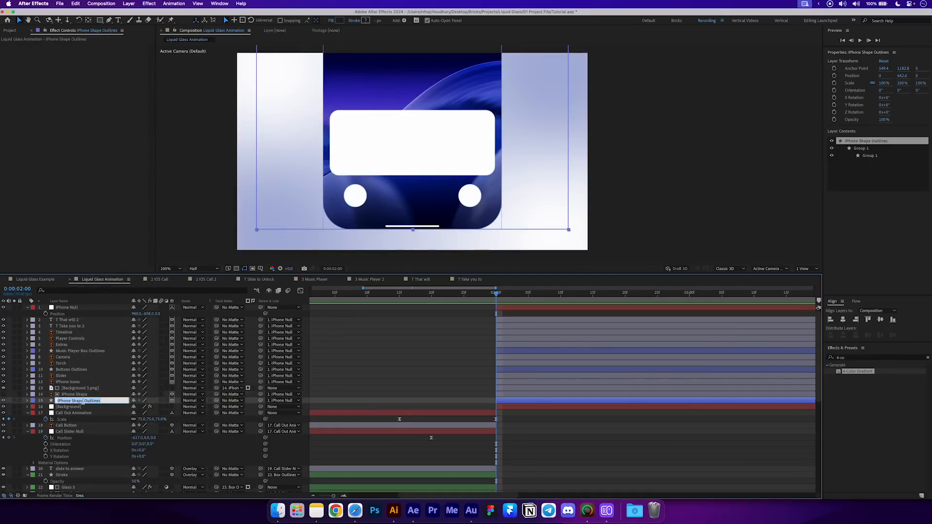
type("iPhone Stroke")
key("Return")
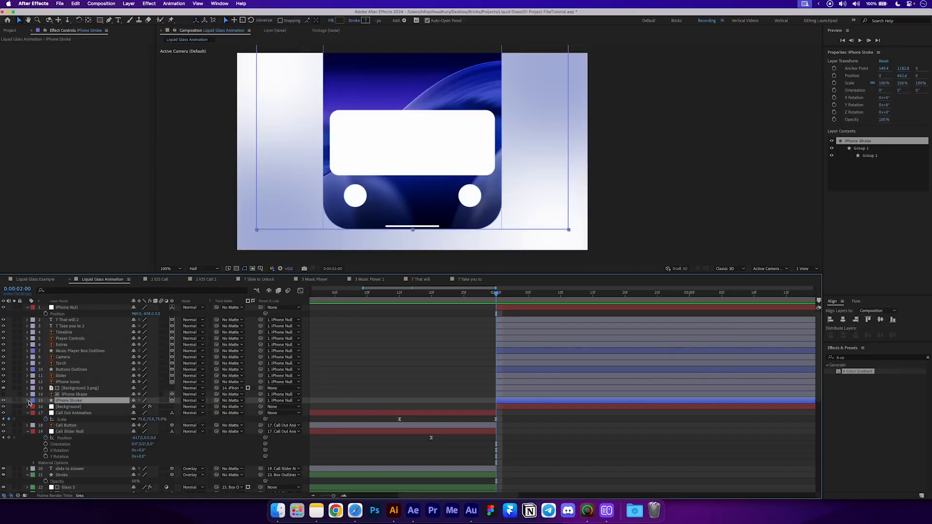
- Add a stroke to the contents of the iPhone Stroke layer and colour it black
left_click(28, 400)
left_click(33, 407)
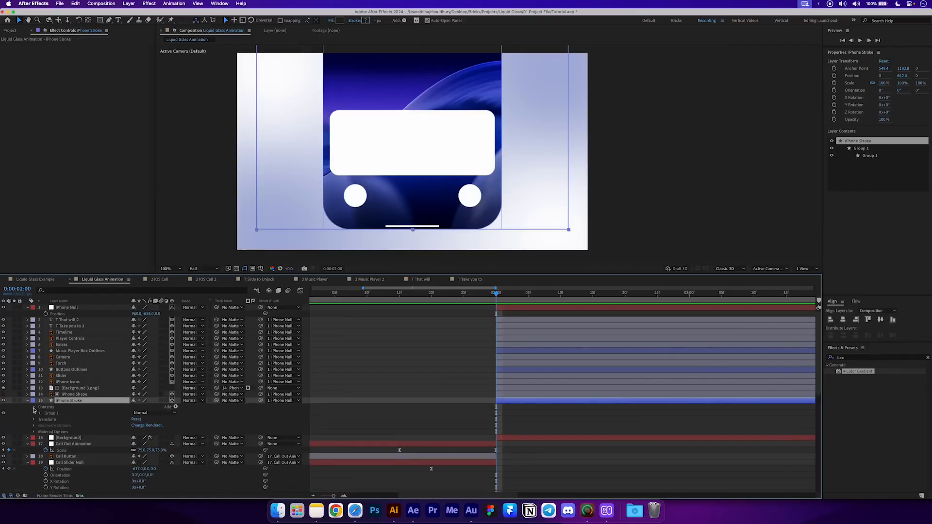
left_click(176, 410)
left_click(195, 392)
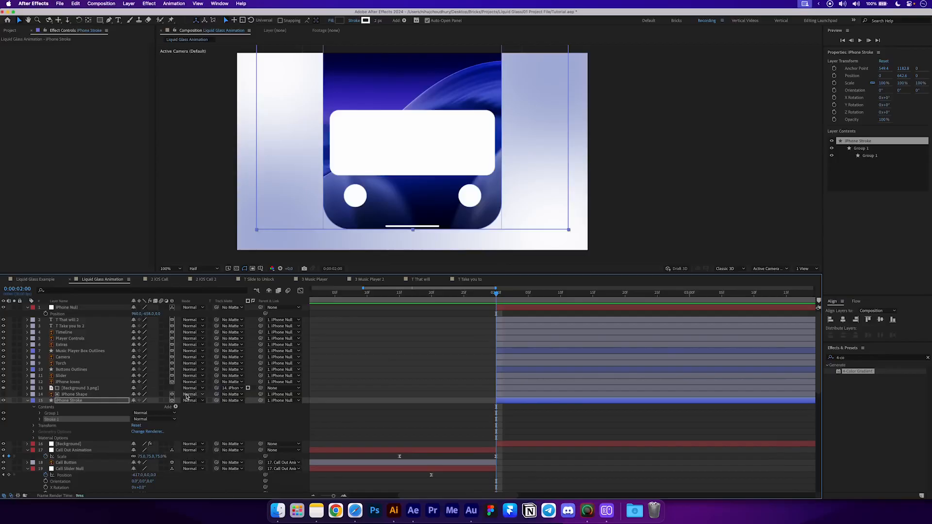
left_click(40, 419)
left_click(135, 432)
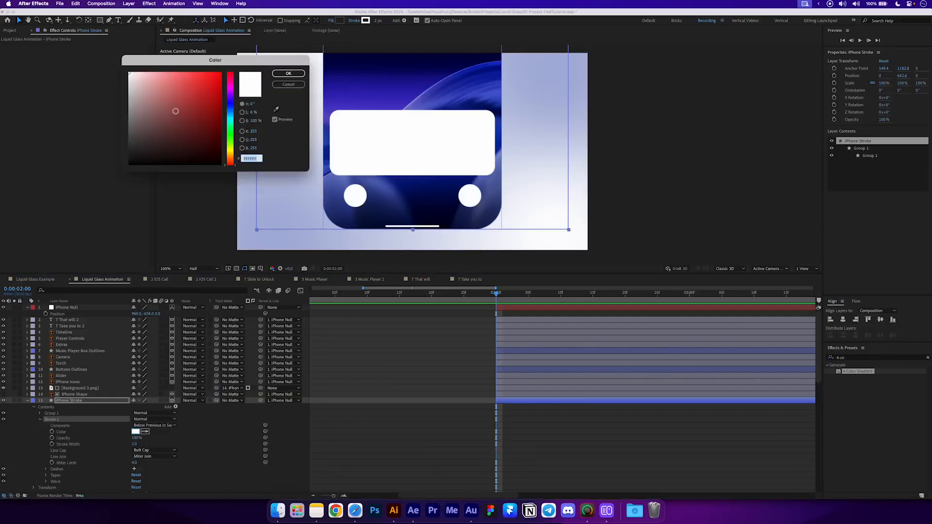
left_click_drag(175, 111, 125, 188)
left_click(287, 75)
- Set the iPhone Stroke layer's stroke width to 47 and collapse the properties of iPhone Stroke and iPhone Null
left_click_drag(135, 445, 149, 445)
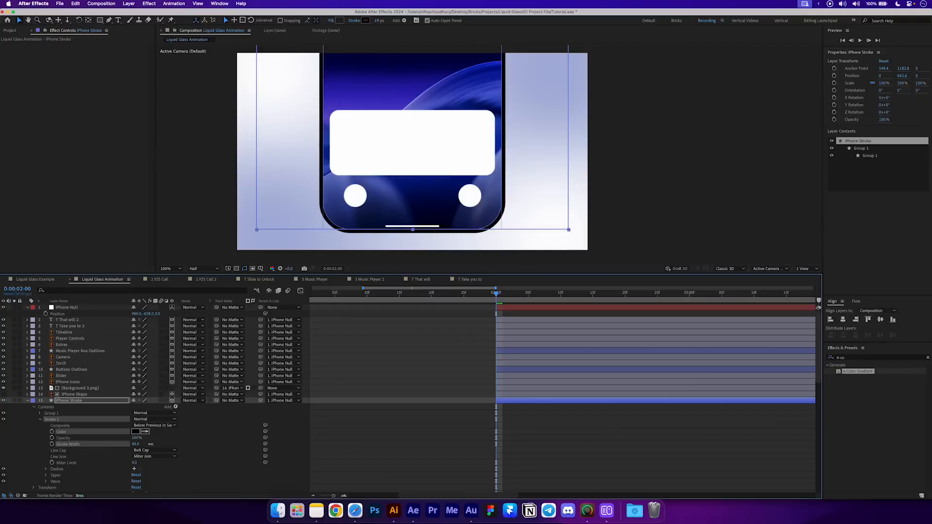
left_click(454, 453)
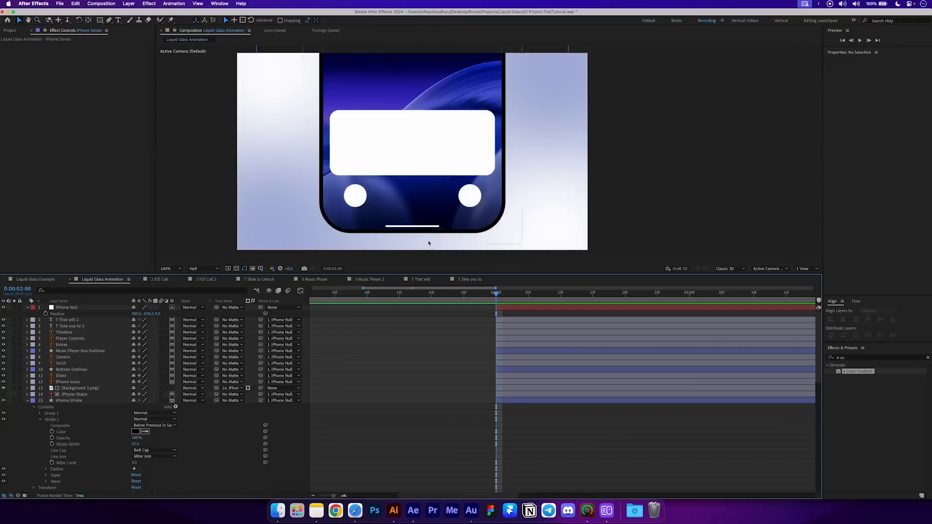
left_click(27, 400)
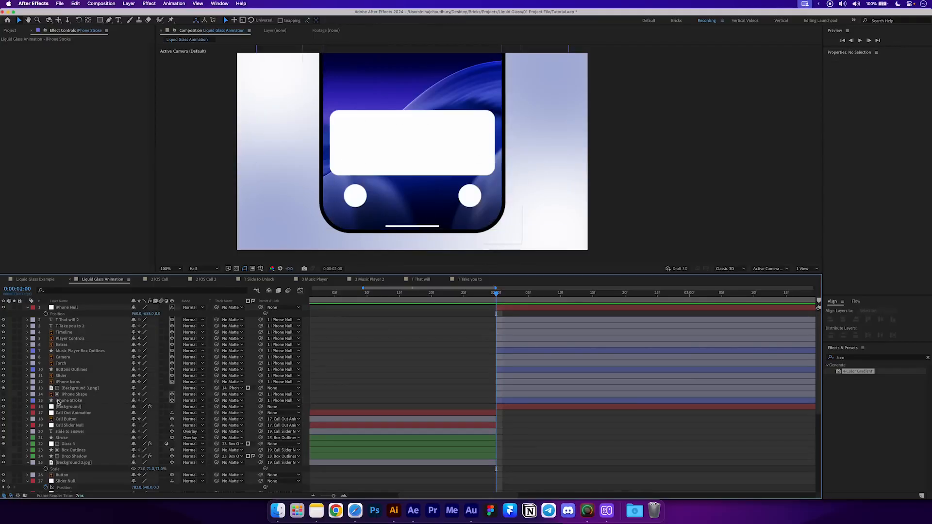
left_click(27, 307)
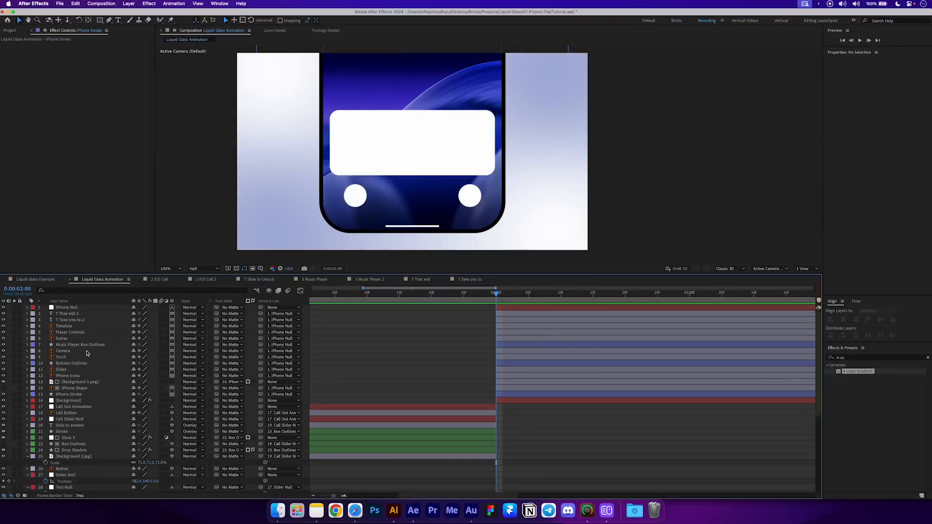
- Assign the Peach label colour to the layers from Slider down to iPhone Stroke
left_click(67, 377)
left_click(61, 370)
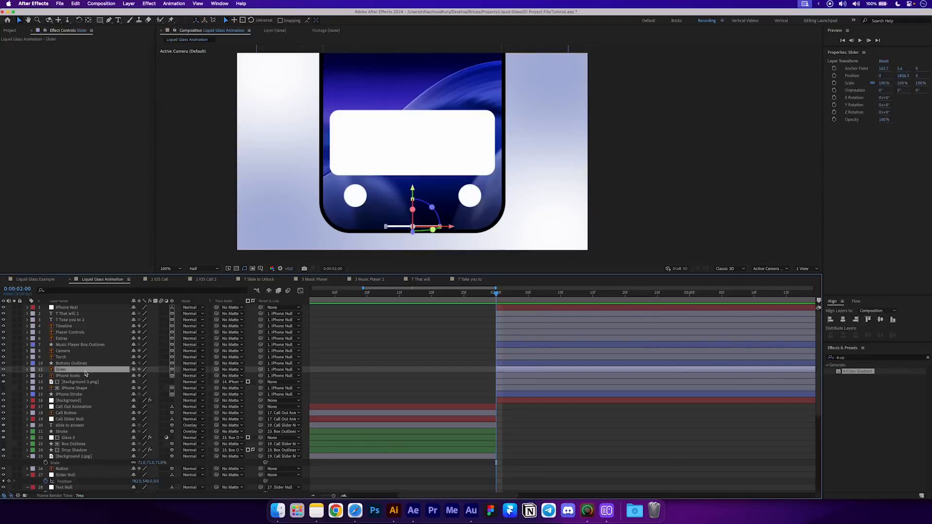
left_click(81, 394, "shift")
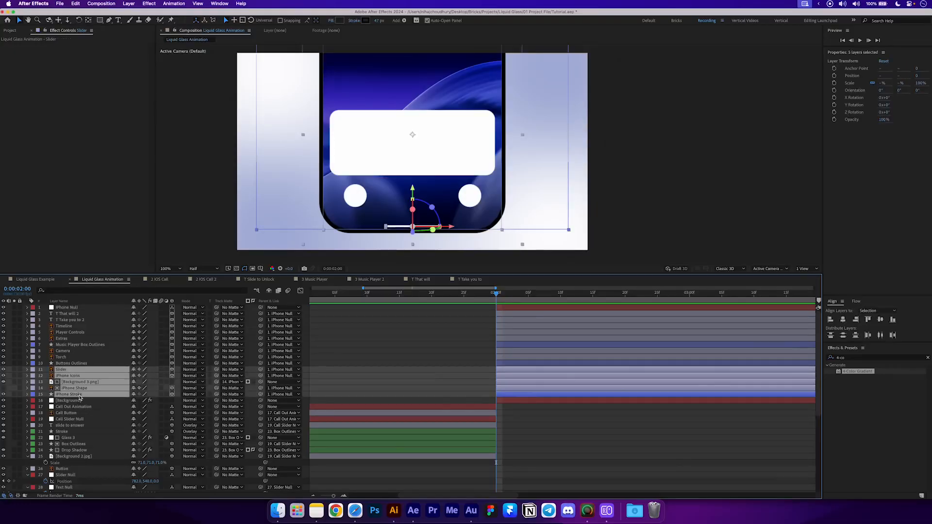
left_click(33, 388)
left_click(51, 399)
left_click(67, 401)
- Assign the Green label colour to the Camera, Torch and Buttons Outlines layers
left_click(69, 364)
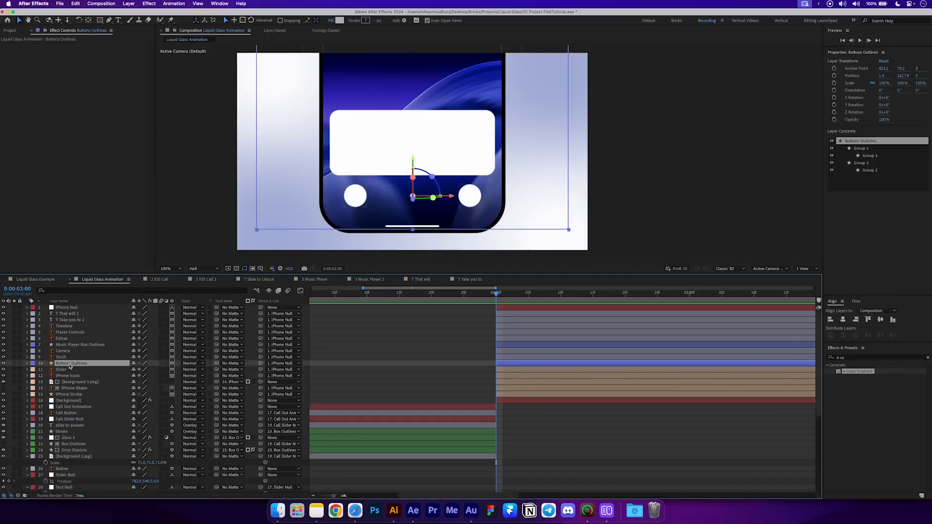
left_click(3, 363)
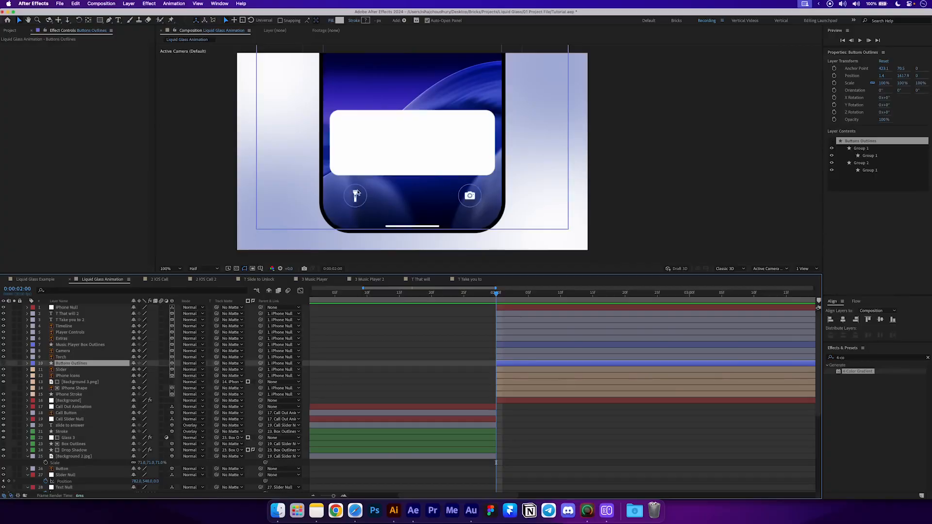
left_click(3, 364)
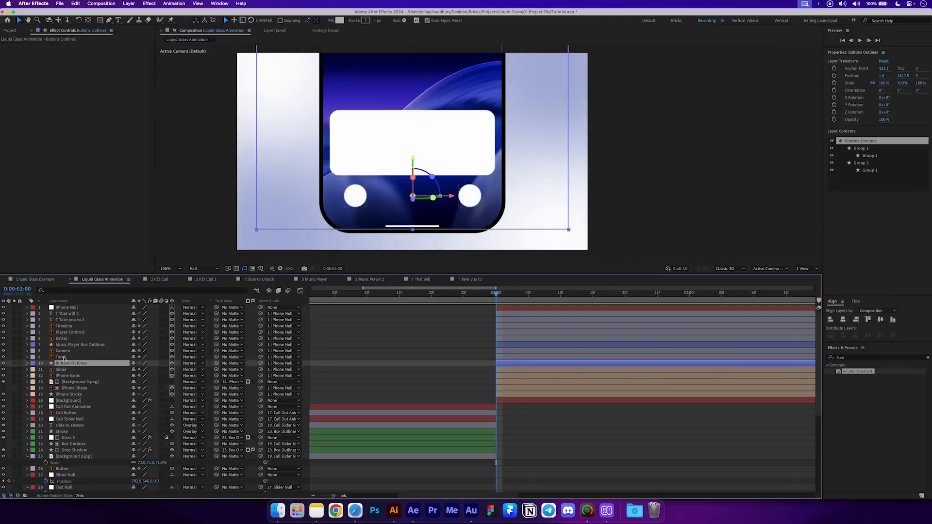
left_click(63, 352, "shift")
left_click(33, 363)
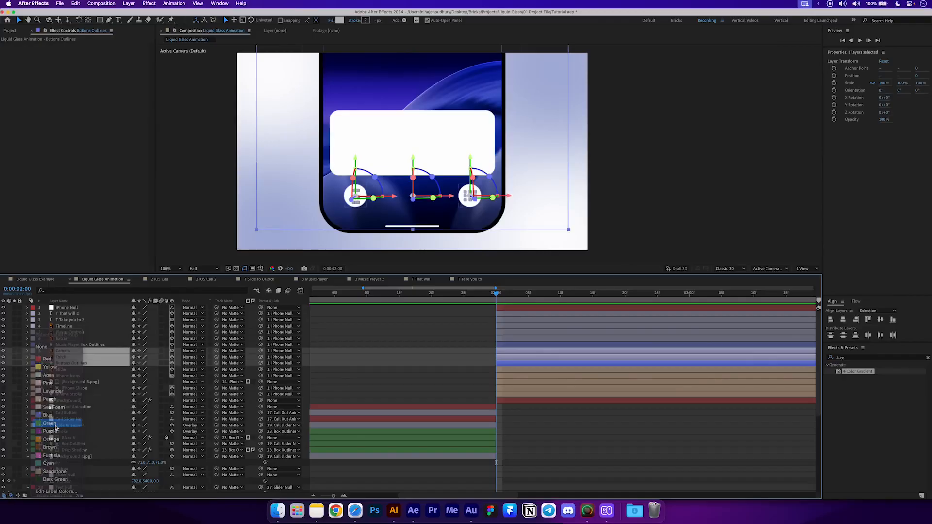
left_click(53, 419)
- Assign the Purple label colour to the music player layers from Timeline down to Music Player Box Outlines
left_click(60, 346)
left_click(3, 345)
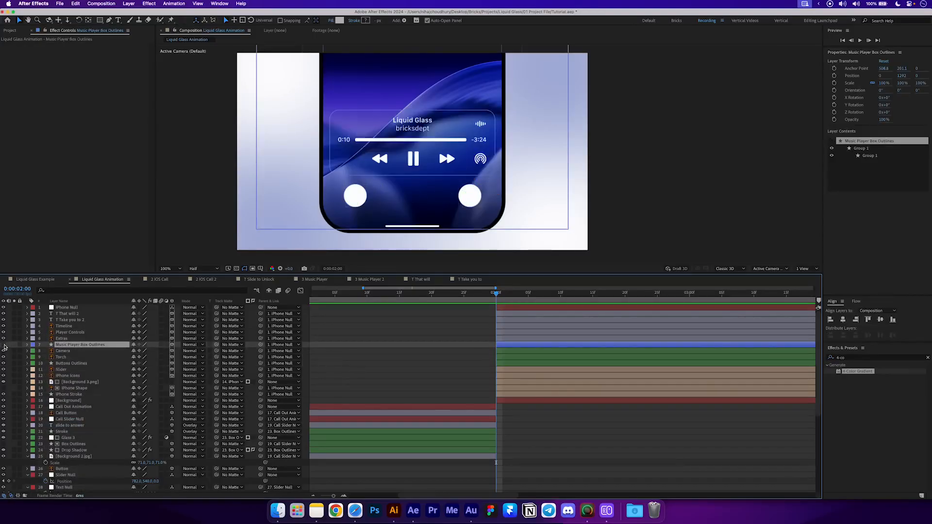
left_click(3, 338)
left_click(3, 326)
left_click(4, 326)
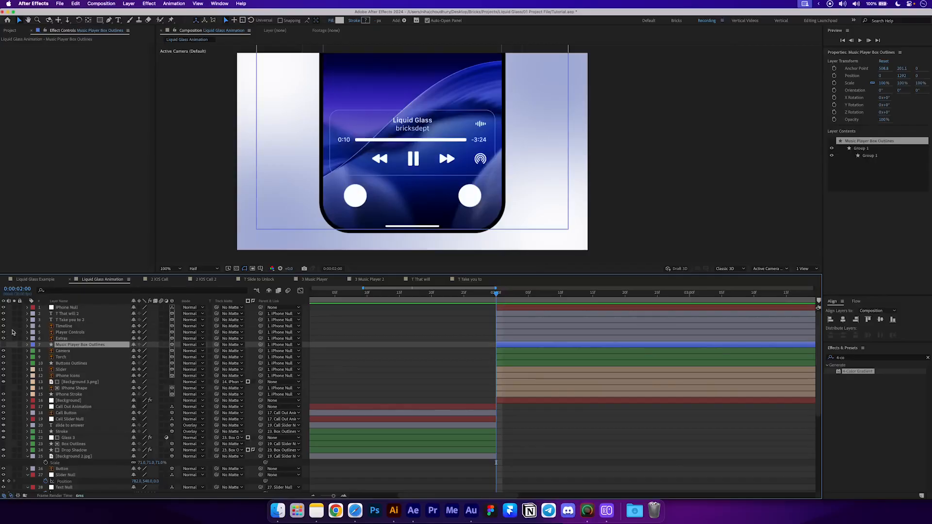
left_click(63, 327, "shift")
left_click(4, 345)
left_click(31, 345)
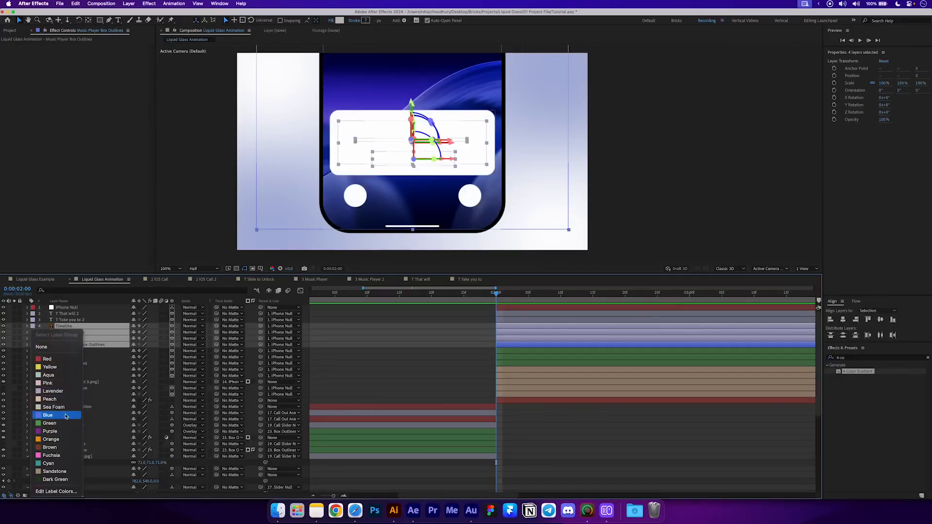
left_click(62, 430)
left_click(304, 401)
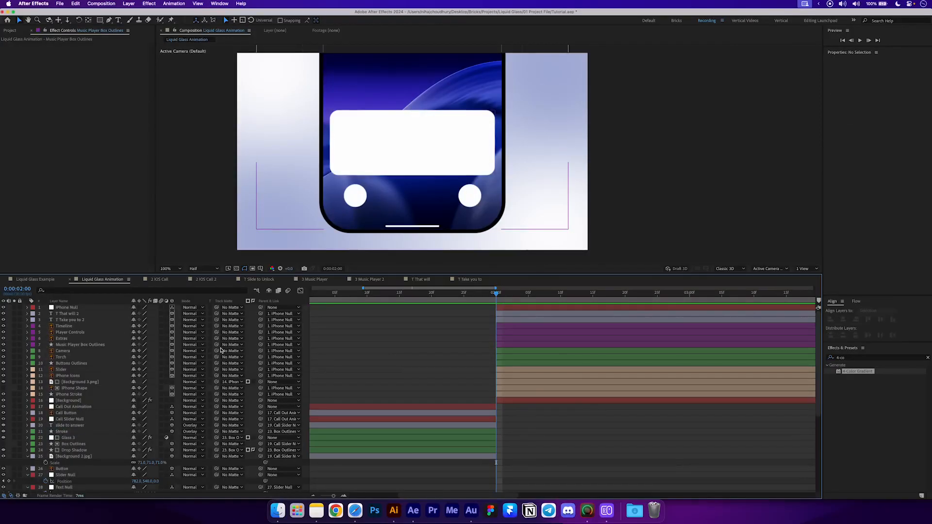
left_click(81, 367)
left_click(66, 345)
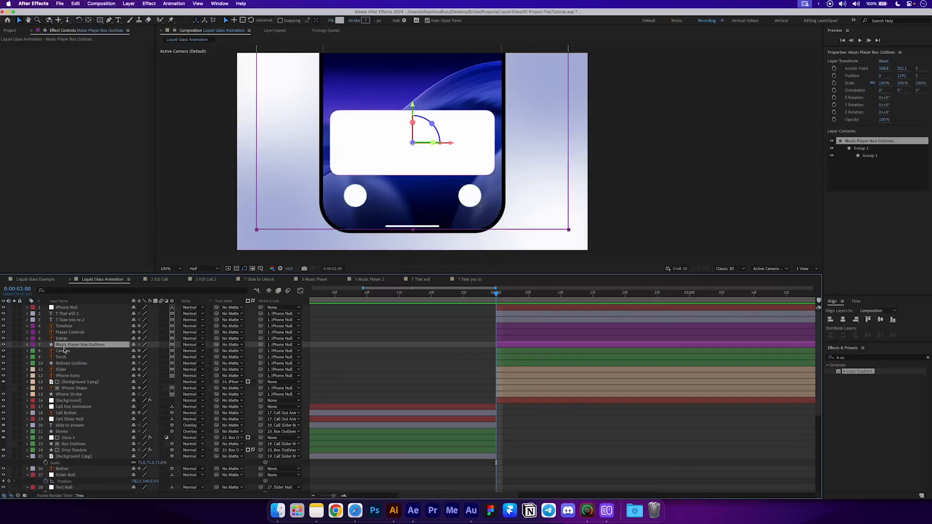
left_click(4, 345)
left_click(5, 345)
- Duplicate Glass 3 above Music Player Box Outlines, with the copy starting at 0:00:02:00 and extended to about 0:00:03:18
left_click(68, 438)
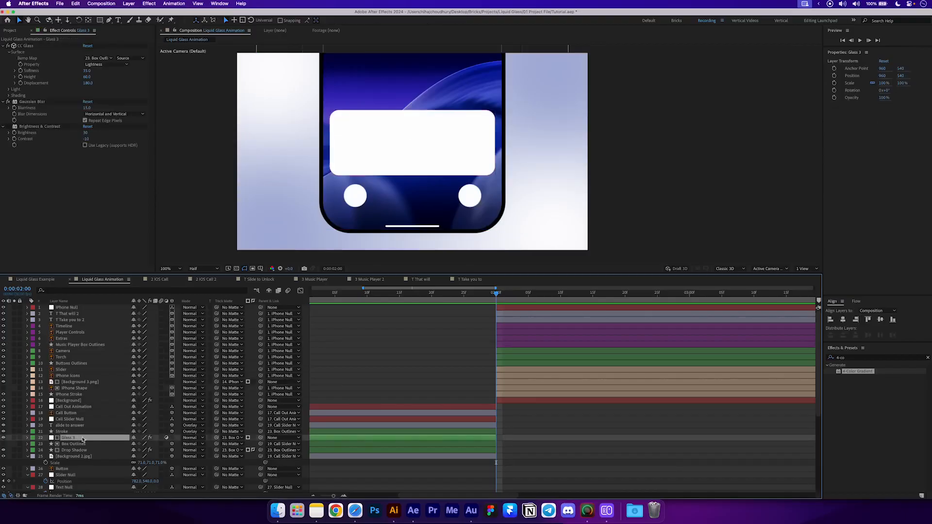
key("super+d")
left_click_drag(83, 440, 73, 357)
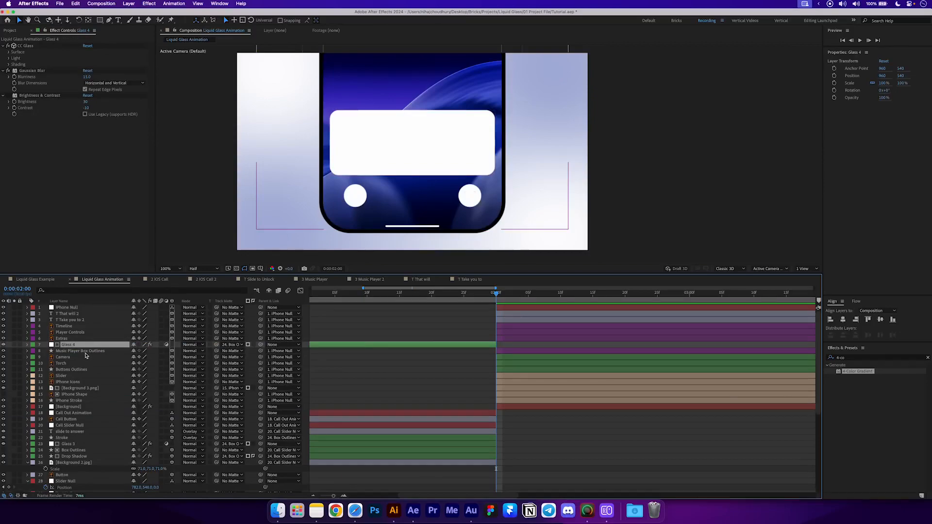
key("bracketleft")
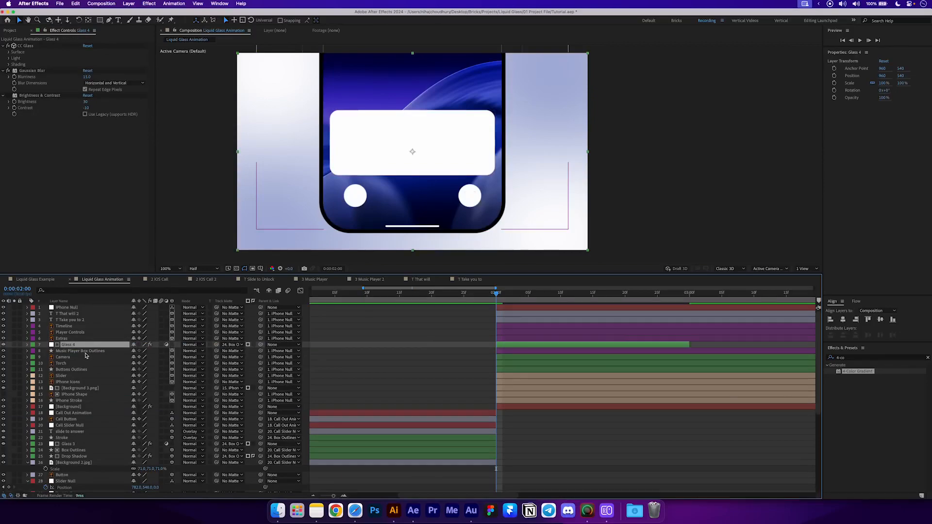
left_click_drag(688, 344, 808, 340)
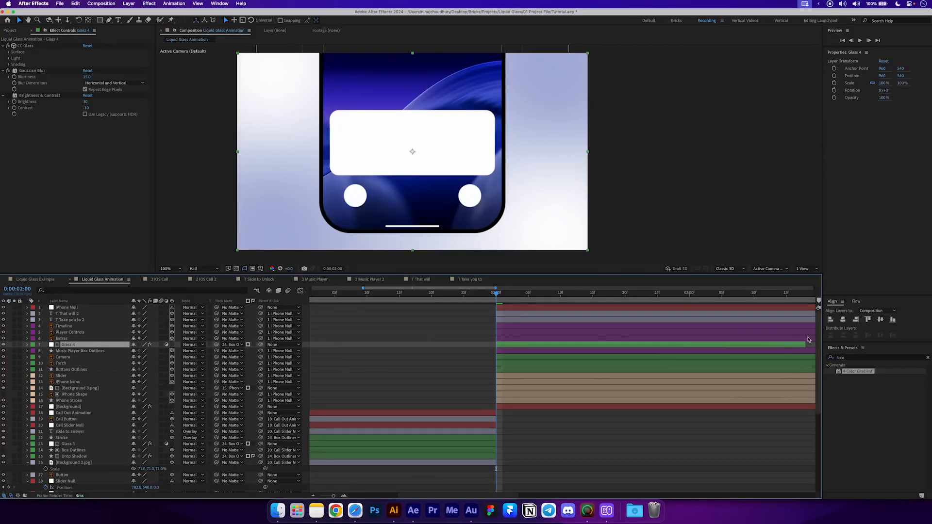
- Assign the Purple label colour to the Glass 4 layer to match the music player layers
left_click(33, 345)
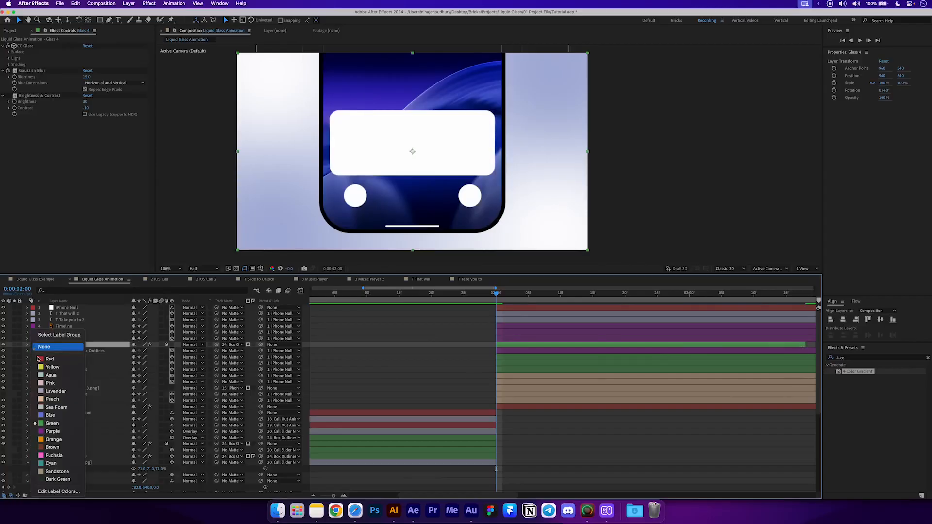
left_click(51, 431)
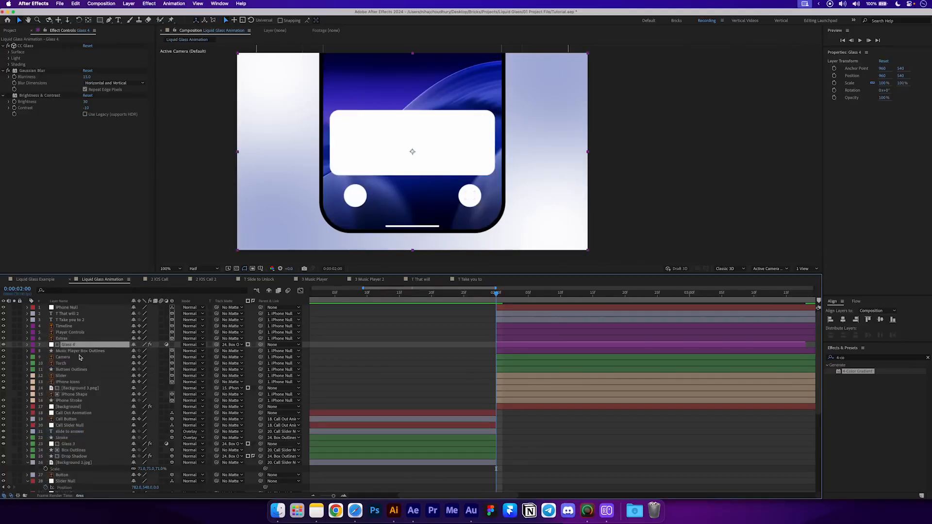
left_click(85, 350)
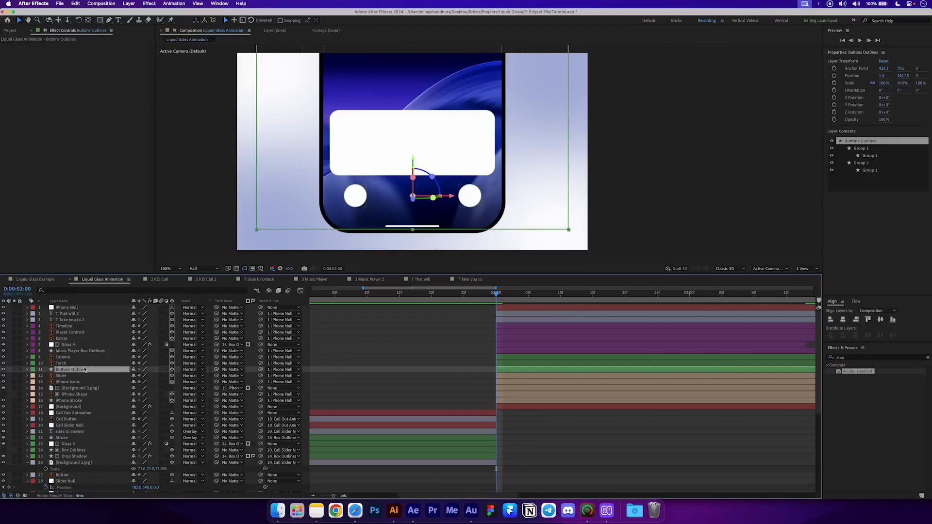
- Set the bump map of Glass 4's CC Glass effect to the Music Player Box Outlines layer
left_click(83, 370)
left_click(73, 344)
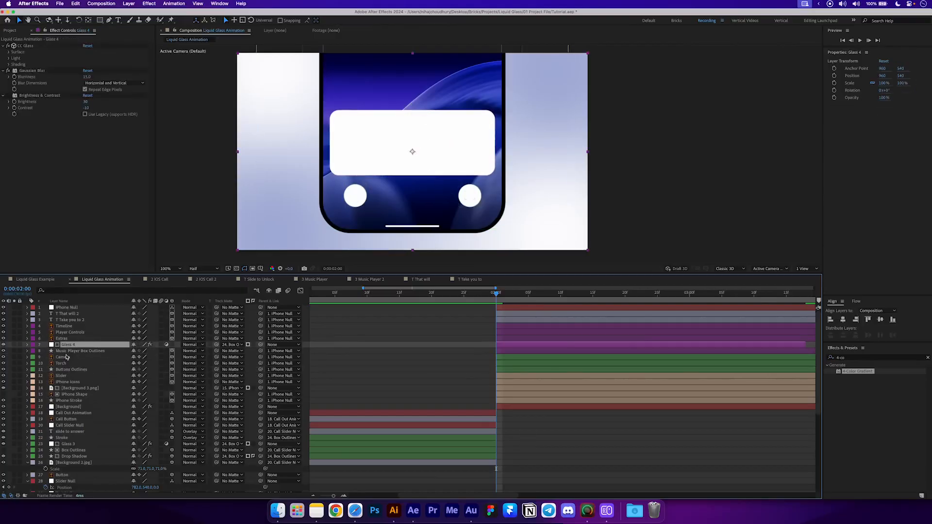
left_click(9, 52)
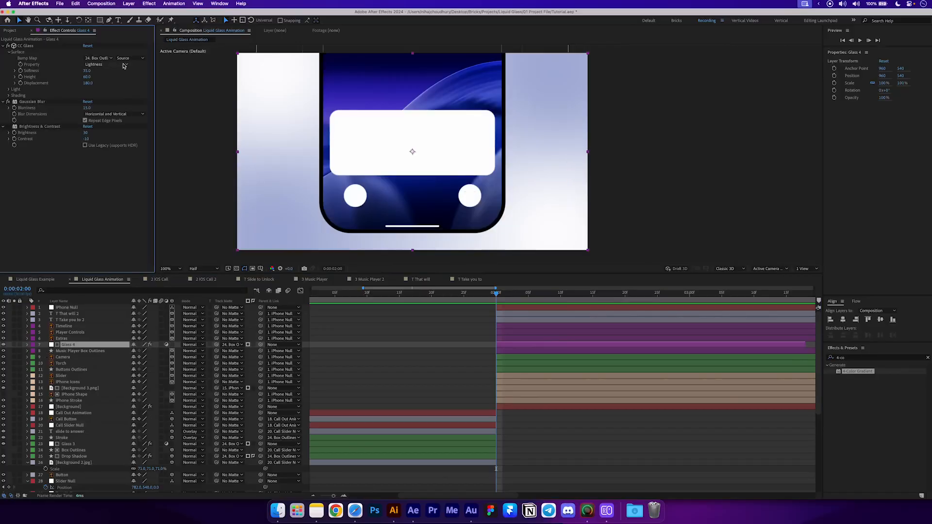
left_click(92, 59)
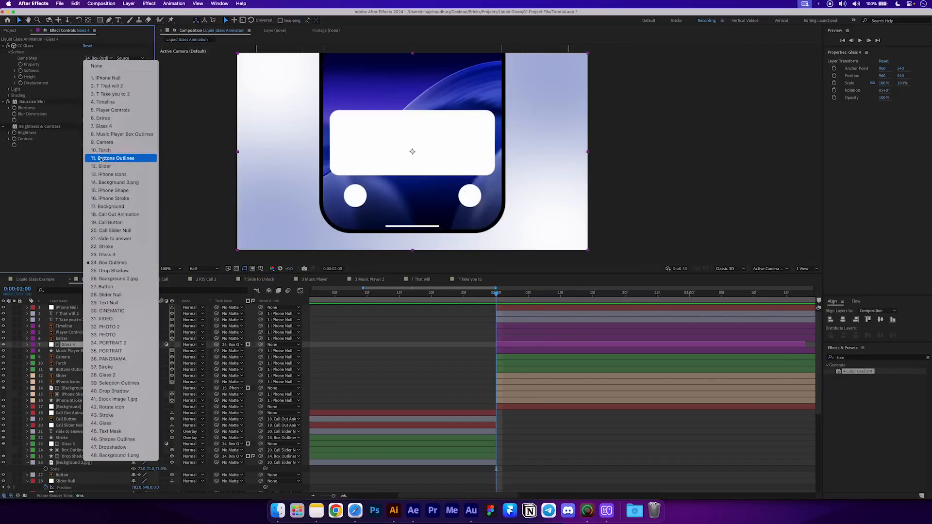
left_click(116, 134)
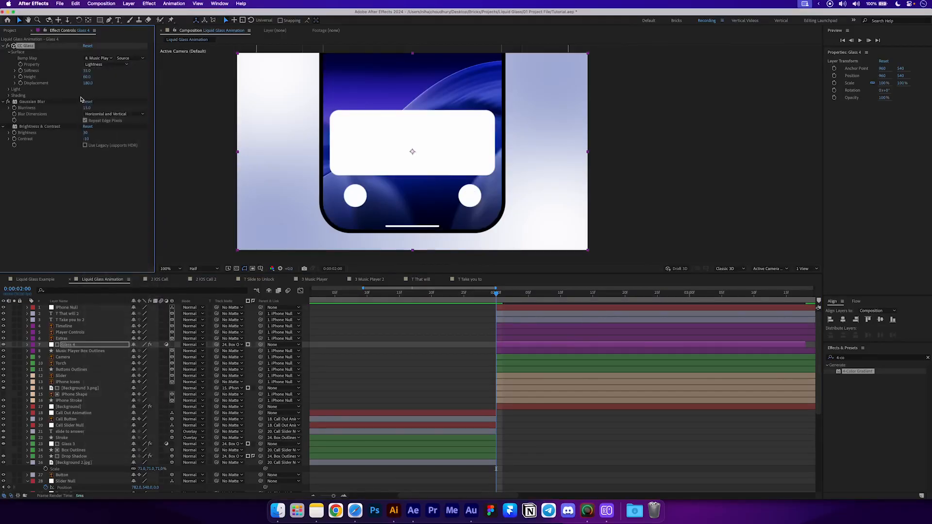
- Give Glass 4 softness 25, displacement 100 and Gaussian Blur blurriness 25, and set its track matte to Music Player Box Outlines
left_click(88, 71)
type("25")
left_click(74, 214)
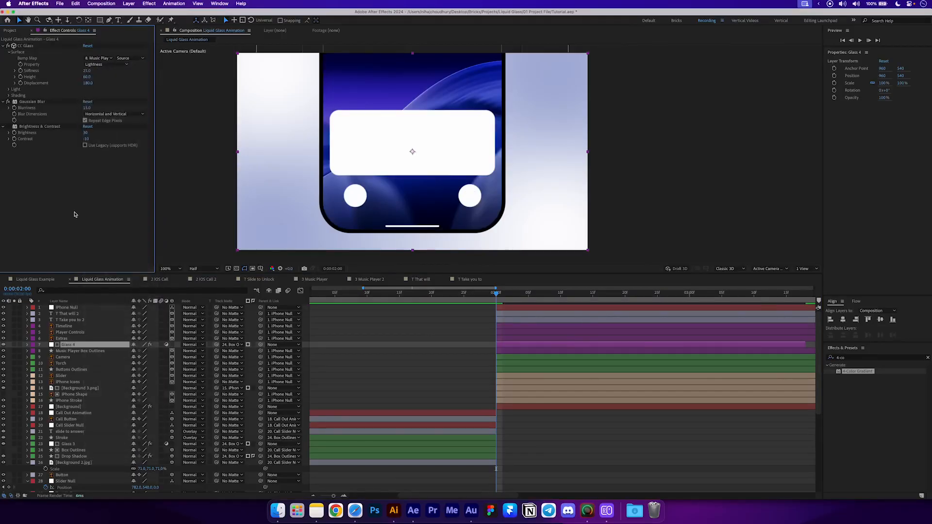
left_click(88, 83)
type("100")
key("Return")
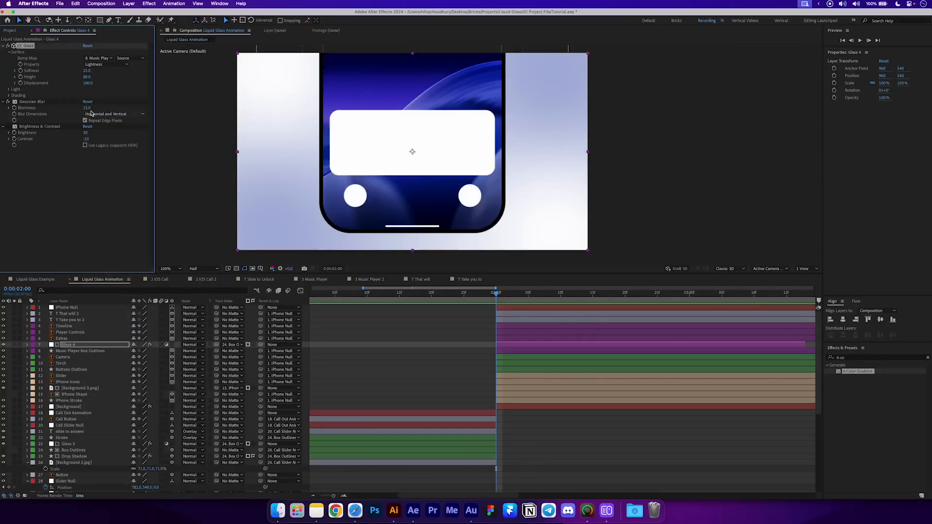
left_click_drag(88, 111, 92, 111)
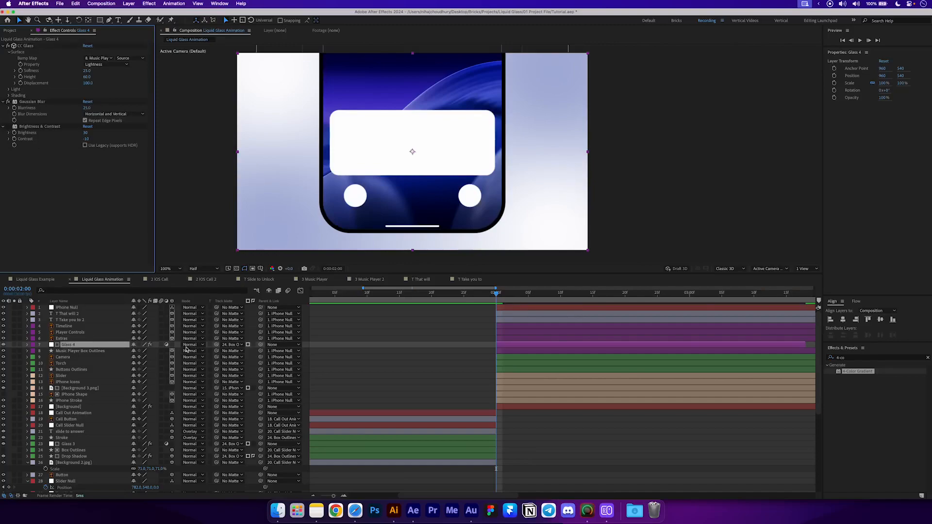
left_click_drag(217, 347, 83, 351)
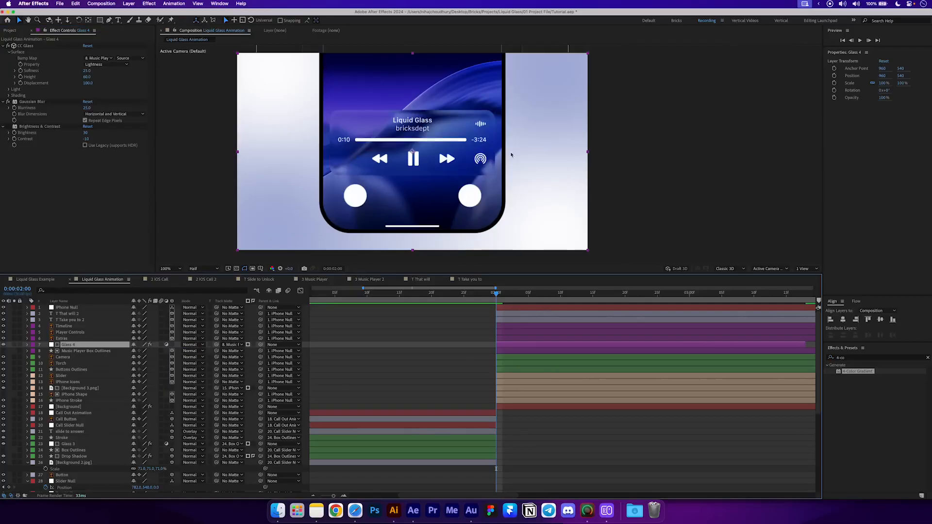
- Duplicate Music Player Box Outlines twice and rename the copies Stroke and Drop Shadow
left_click(92, 351)
key("super+d")
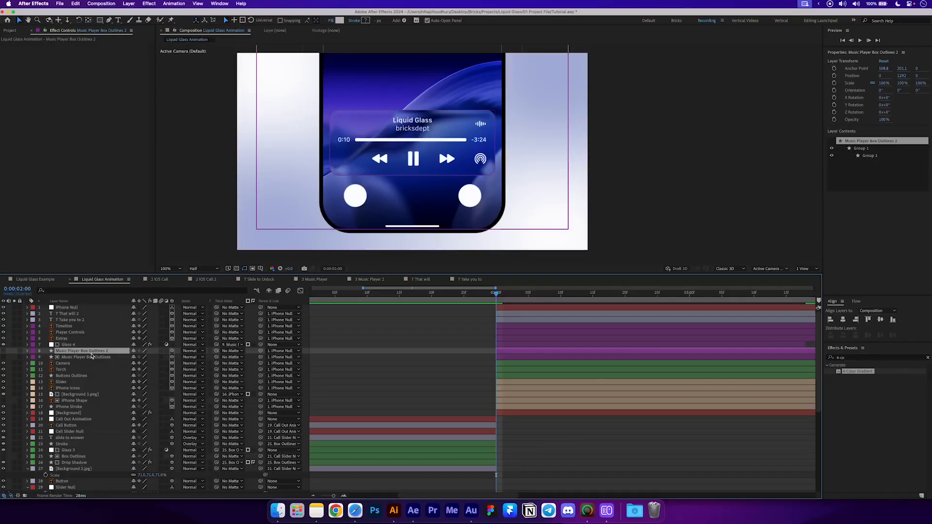
key("super+d")
left_click(90, 358)
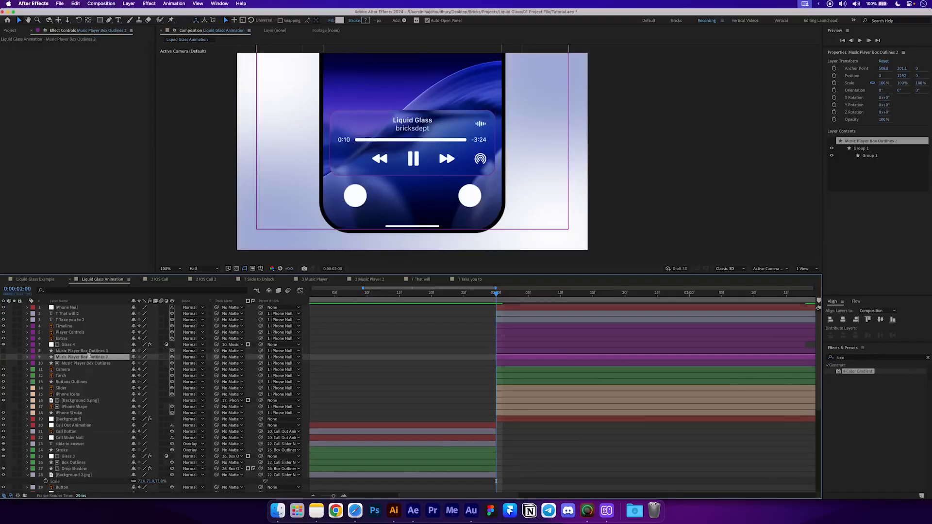
key("Return")
type("Stroke")
key("Return")
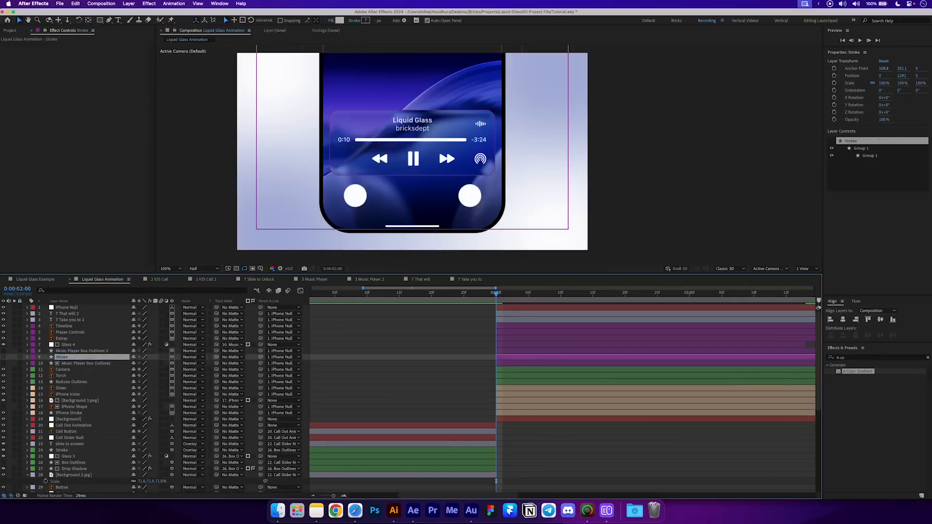
left_click(90, 351)
key("Return")
type("Drop Shadow")
key("Return")
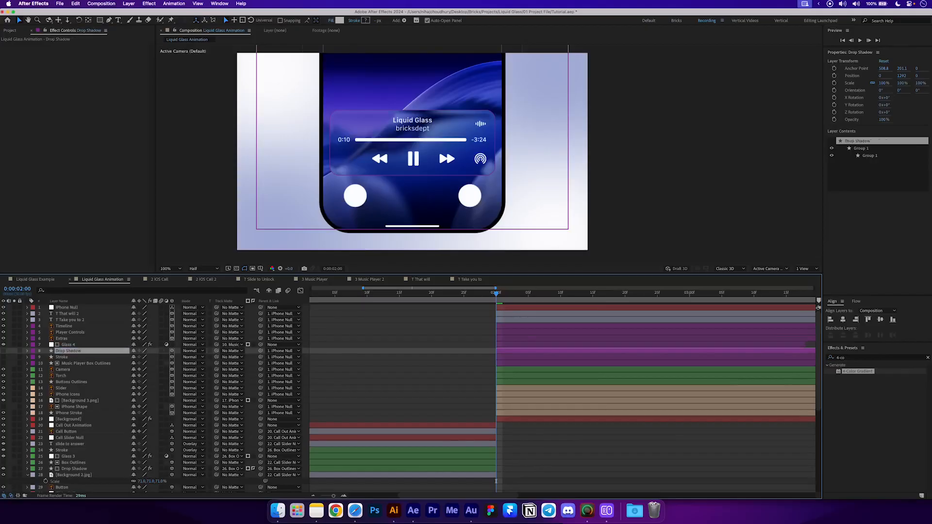
- Move Stroke above Glass 4 and Drop Shadow below Music Player Box Outlines, and make both layers visible
mouse_move(69, 351)
left_mouse_down()
mouse_move(69, 367)
mouse_move(71, 342)
left_mouse_up()
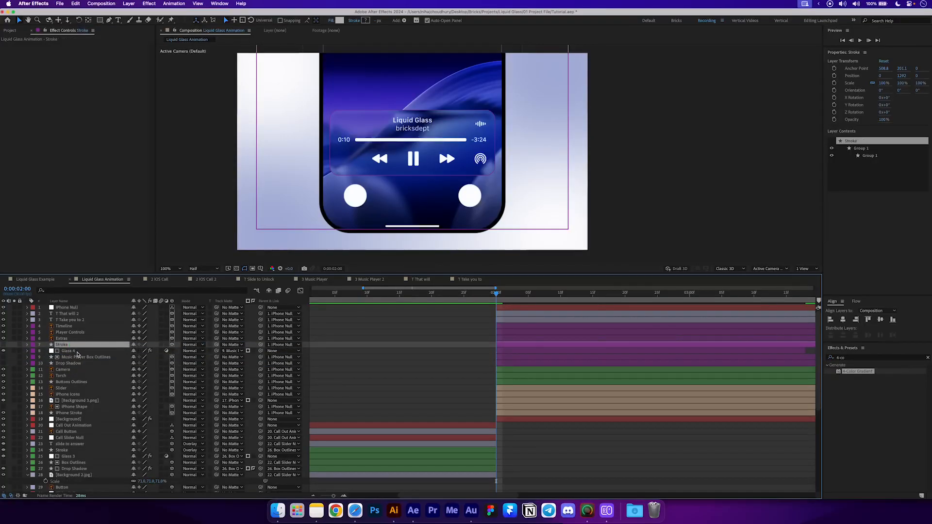
left_click(4, 351)
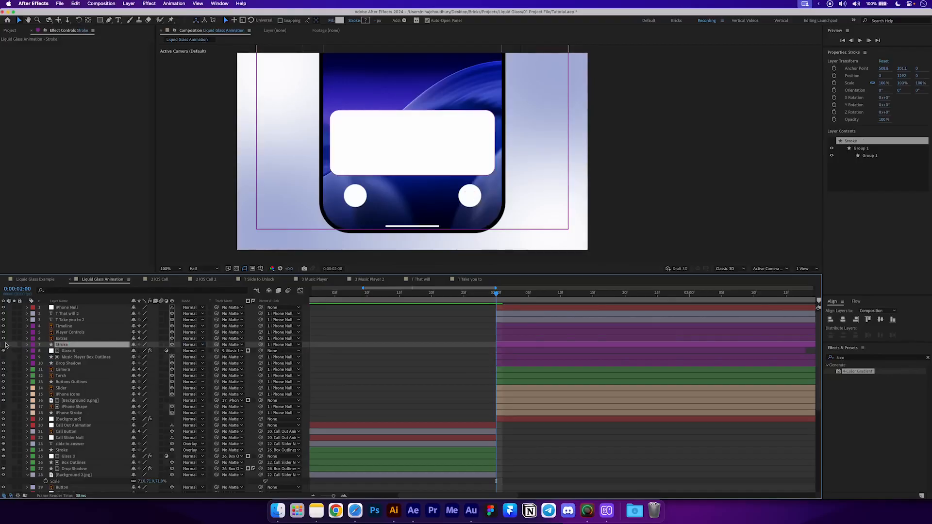
- Copy Fill, Fast Box Blur and Transform from the call slider's Drop Shadow to the music player's Drop Shadow, with Music Player Box Outlines as inverted matte
scroll(73, 427, "down", 3)
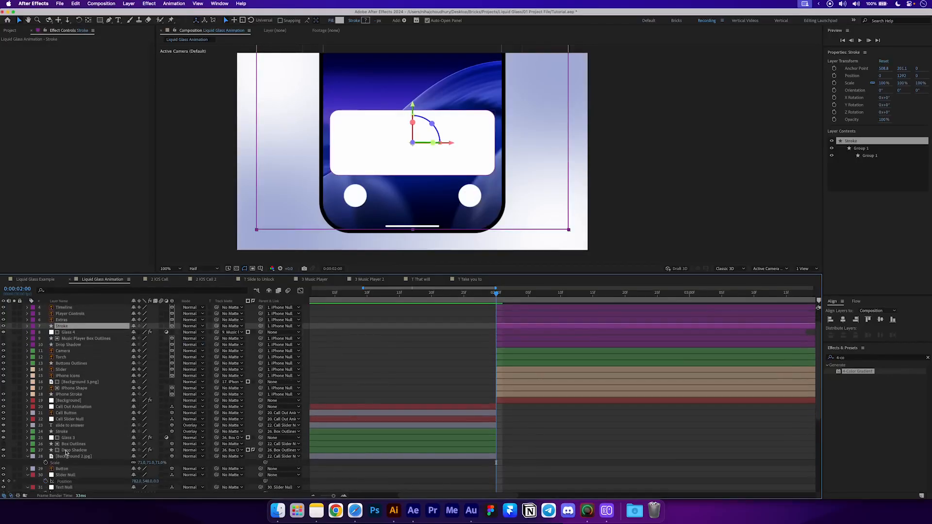
left_click(80, 450)
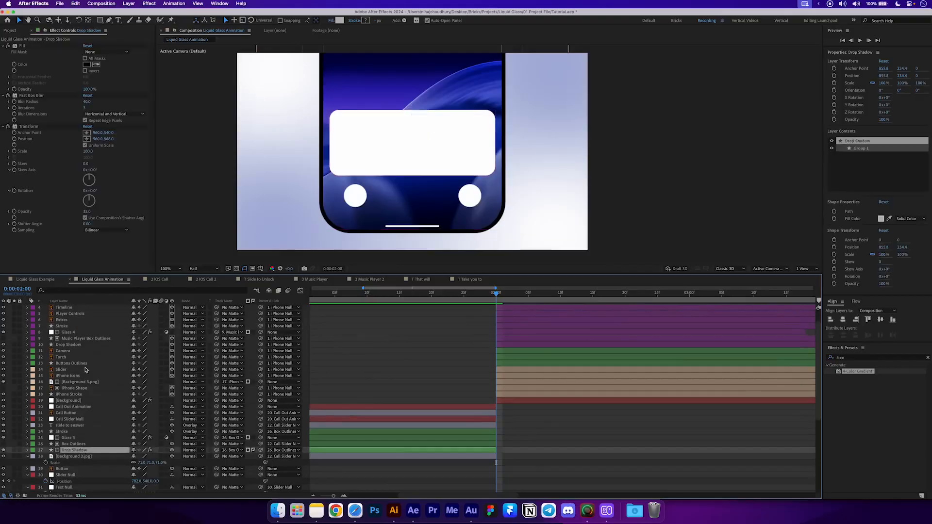
left_click(23, 46)
left_click(28, 127, "shift")
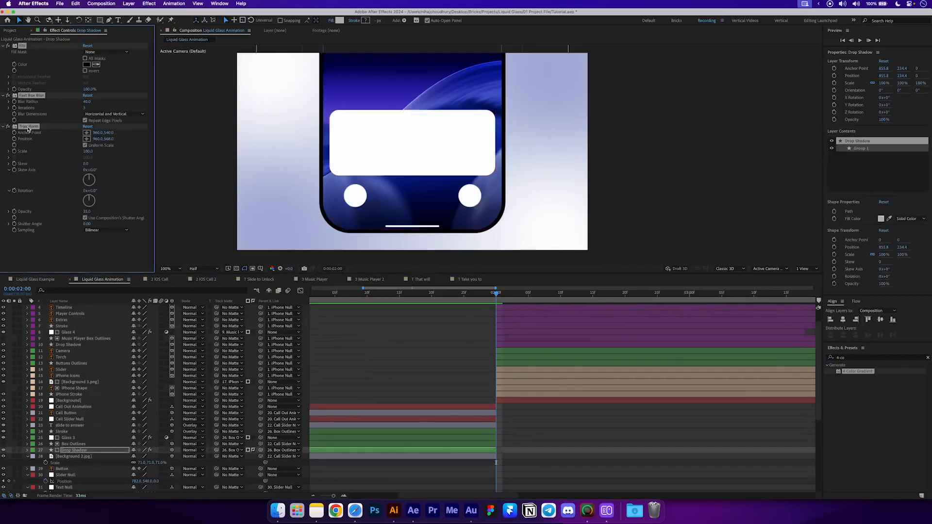
left_click(70, 346)
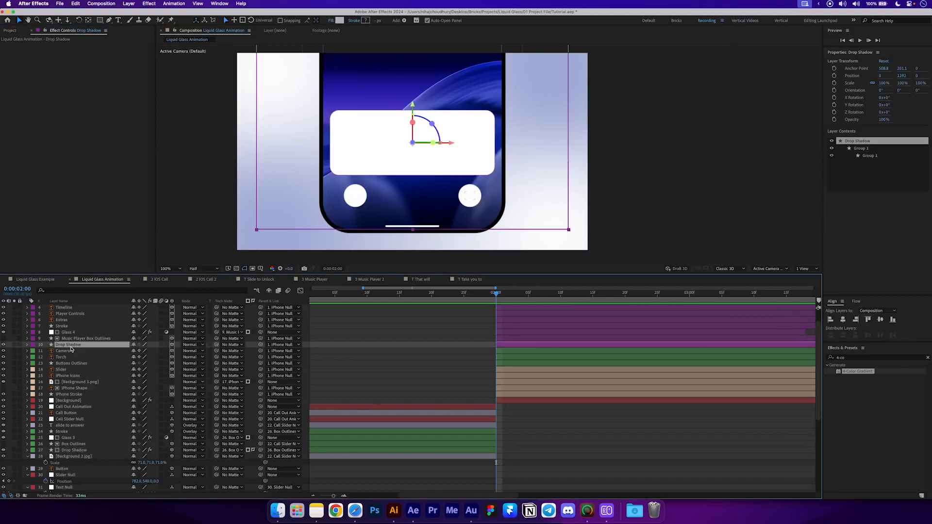
key("super+v")
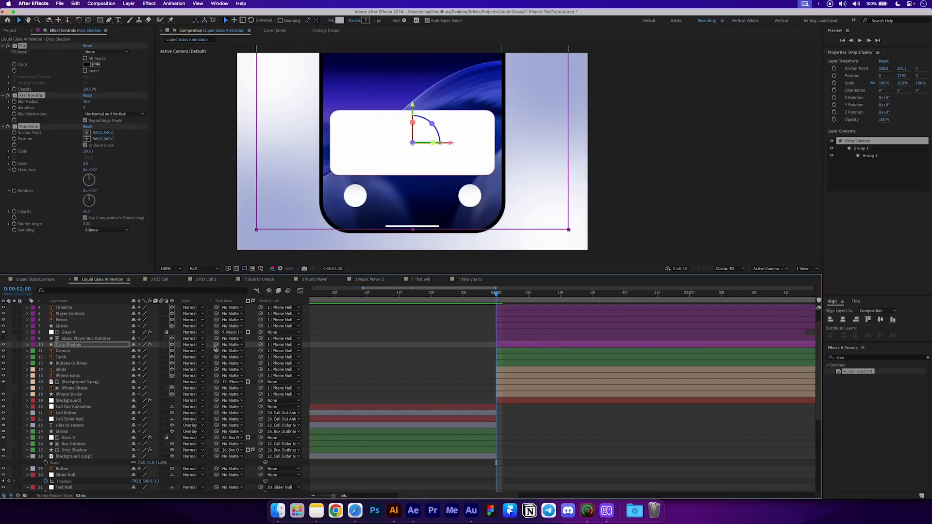
left_click_drag(216, 345, 117, 339)
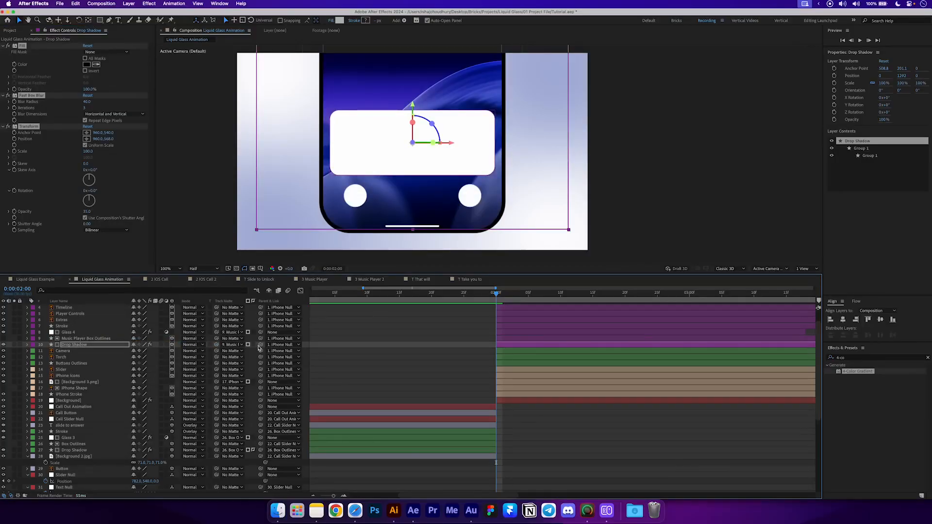
- Hide the fill inside the music player's Stroke layer and add a stroke to its contents
left_click(37, 326)
left_click(27, 325)
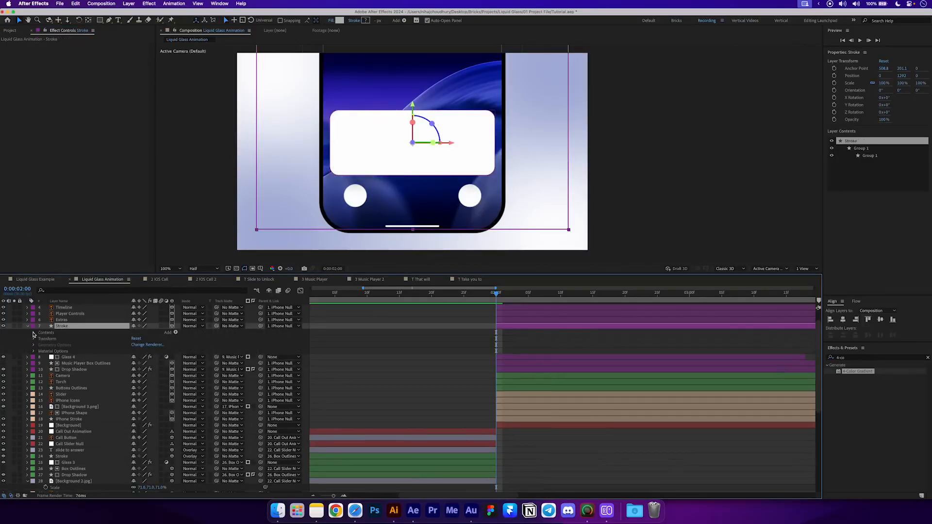
left_click(33, 333)
left_click(40, 338)
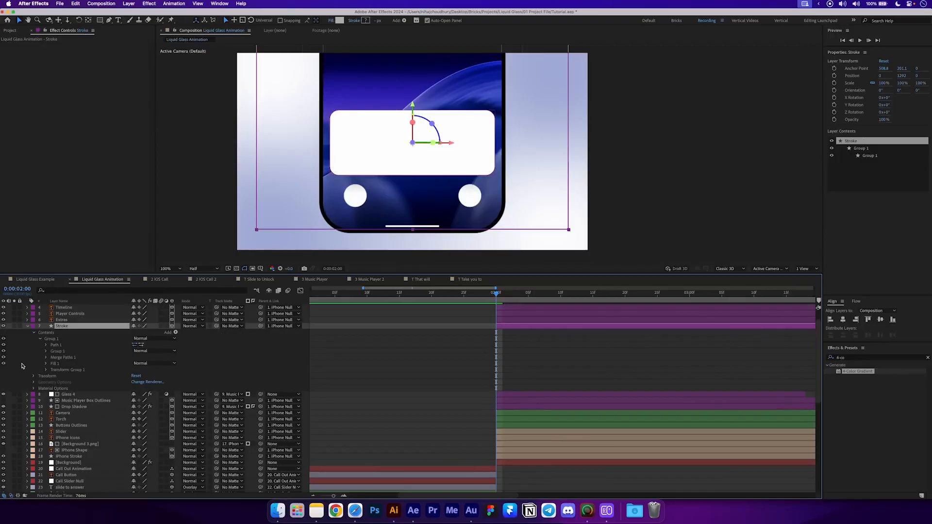
left_click(4, 364)
left_click(177, 333)
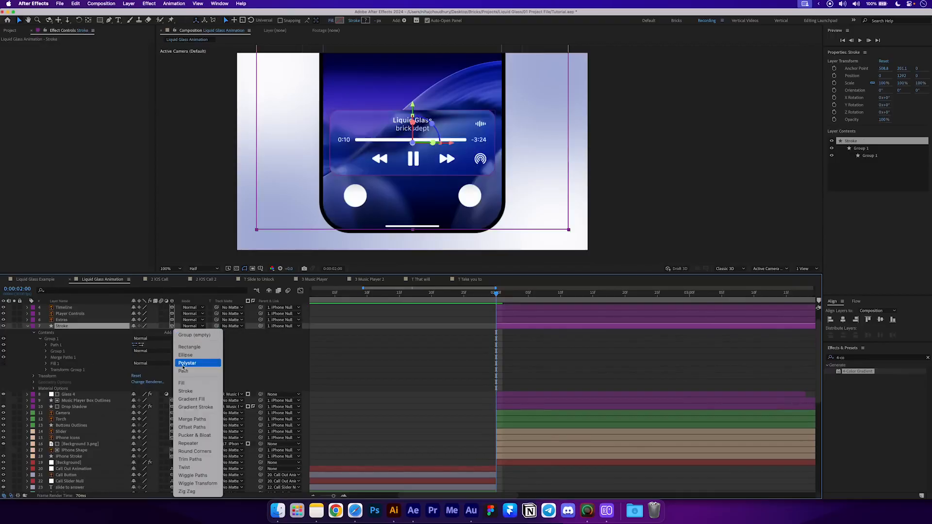
left_click(190, 391)
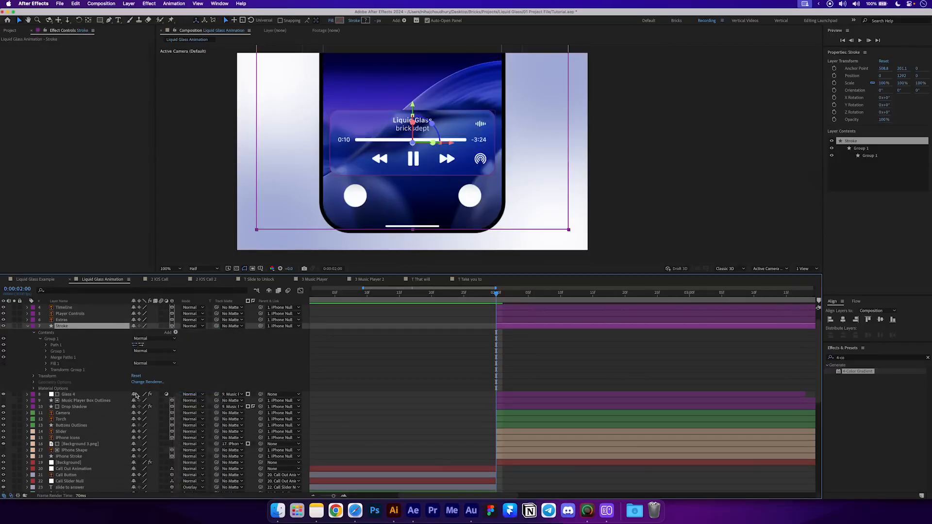
- Set the music player's Stroke layer to Overlay blending mode and 50% opacity, and collapse its properties
left_click(194, 326)
left_click(207, 307)
left_click(106, 326)
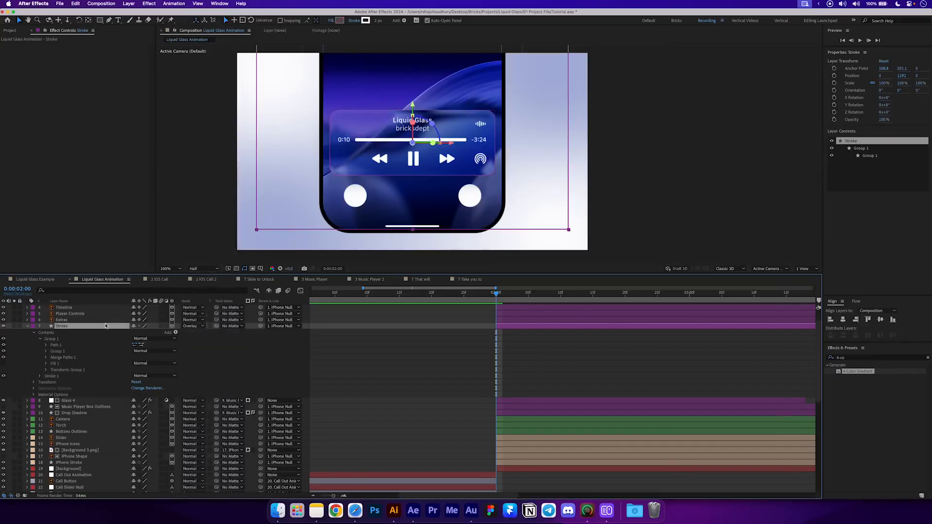
key("u")
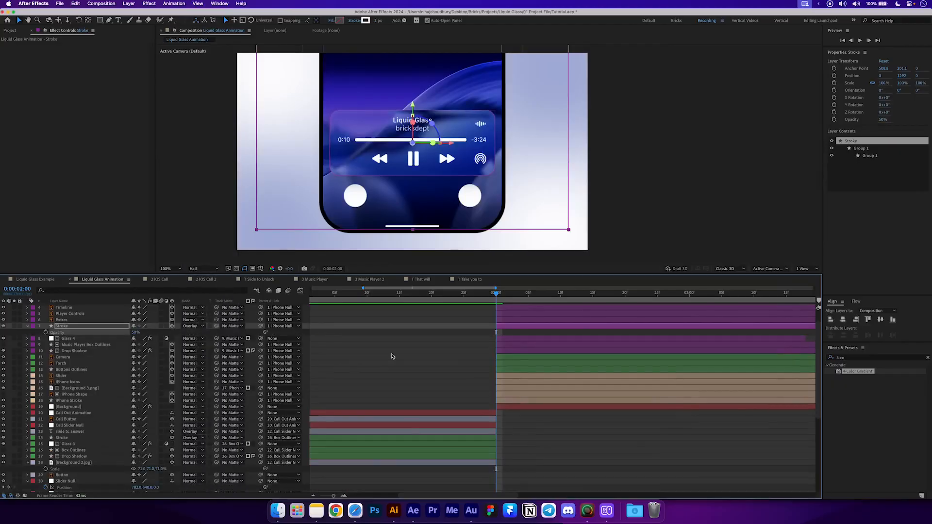
left_click(393, 357)
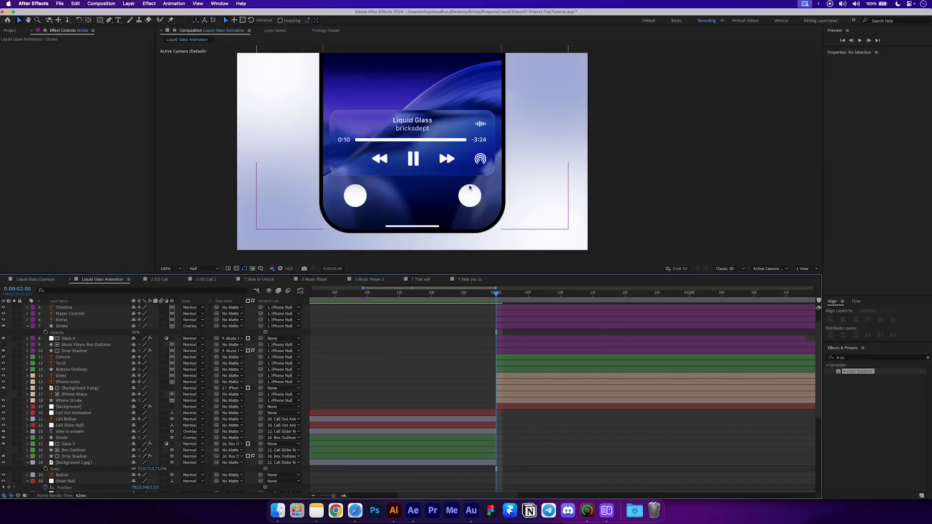
left_click(27, 326)
scroll(92, 337, "up", 1)
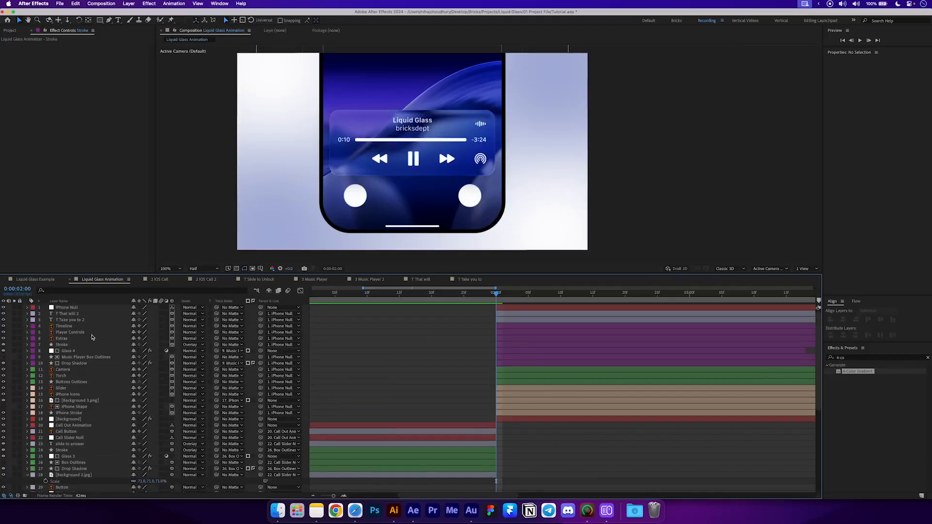
- Duplicate Glass 4, place the copy directly above Buttons Outlines, and set its track matte to Buttons Outlines
left_click(75, 383)
left_click(70, 352)
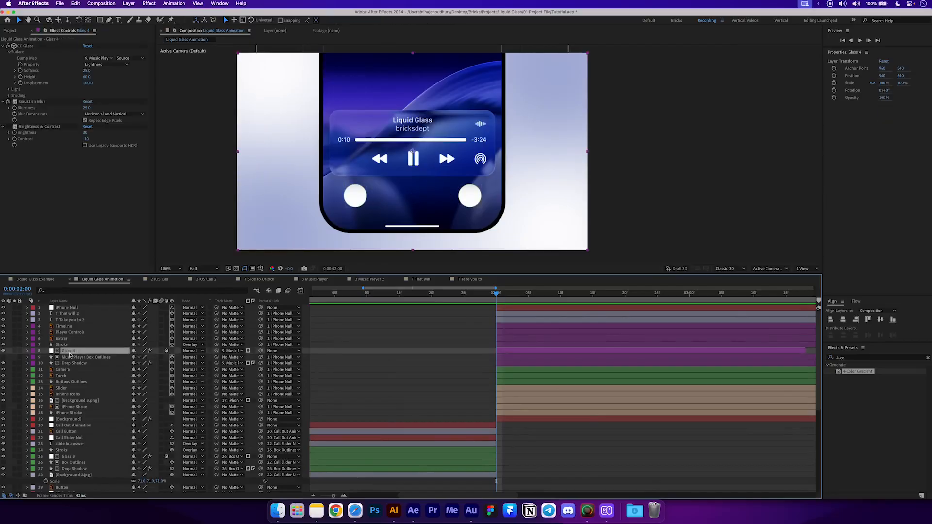
key("super+d")
left_click_drag(83, 352, 80, 391)
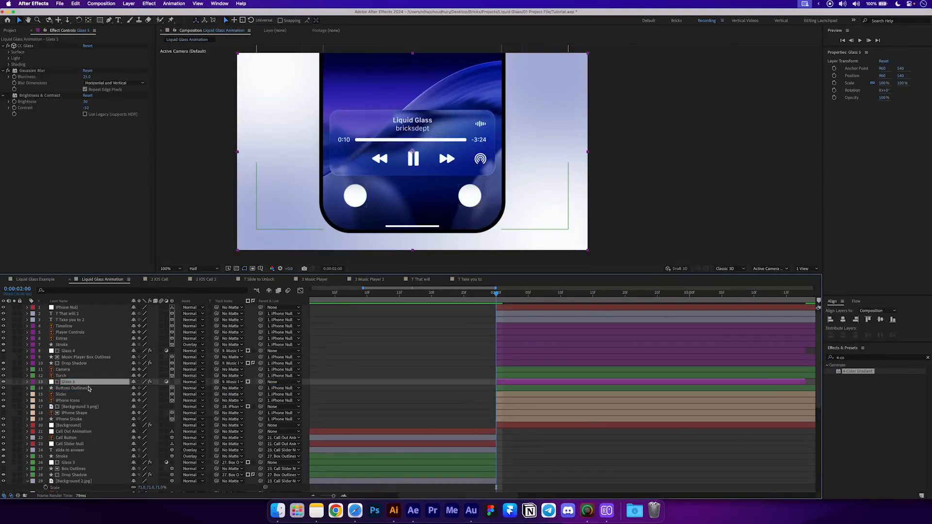
left_click_drag(216, 382, 82, 389)
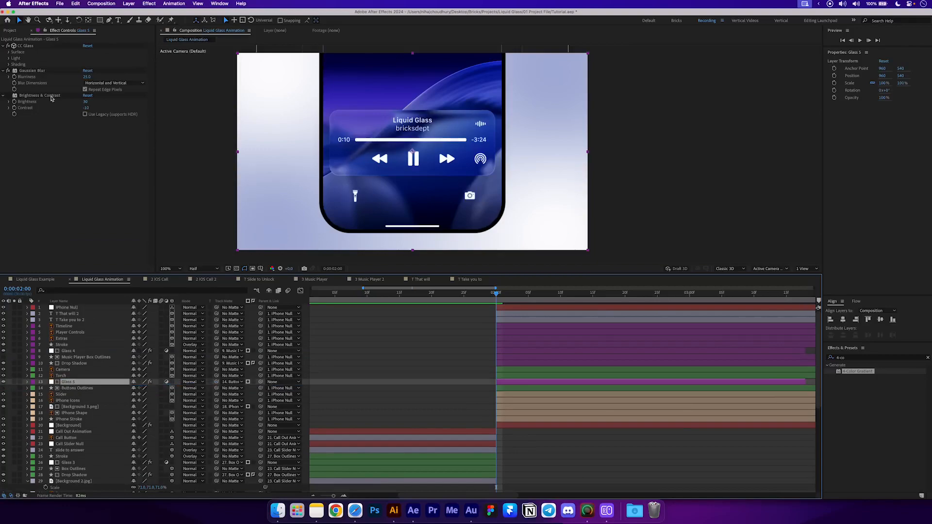
- Set Glass 5's CC Glass bump map to Buttons Outlines, and lower its softness to about 20 and height to 40
left_click(9, 52)
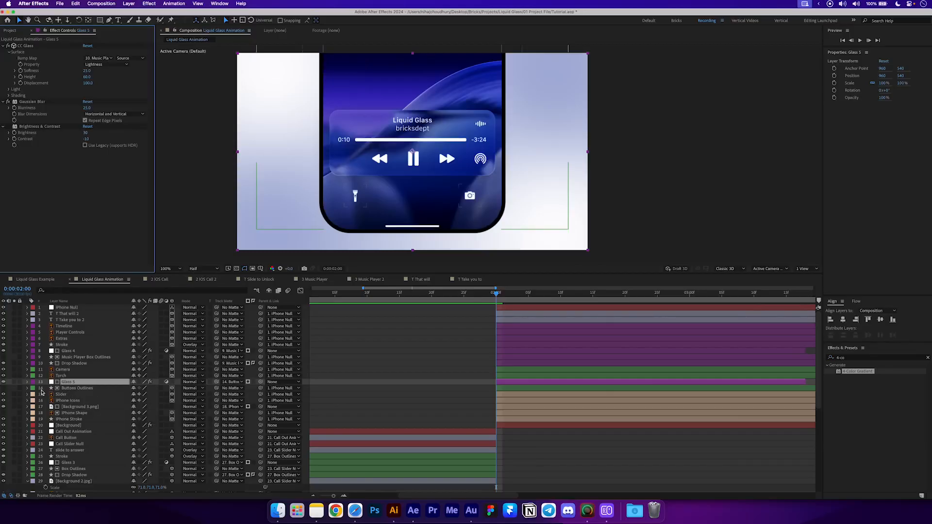
left_click(97, 58)
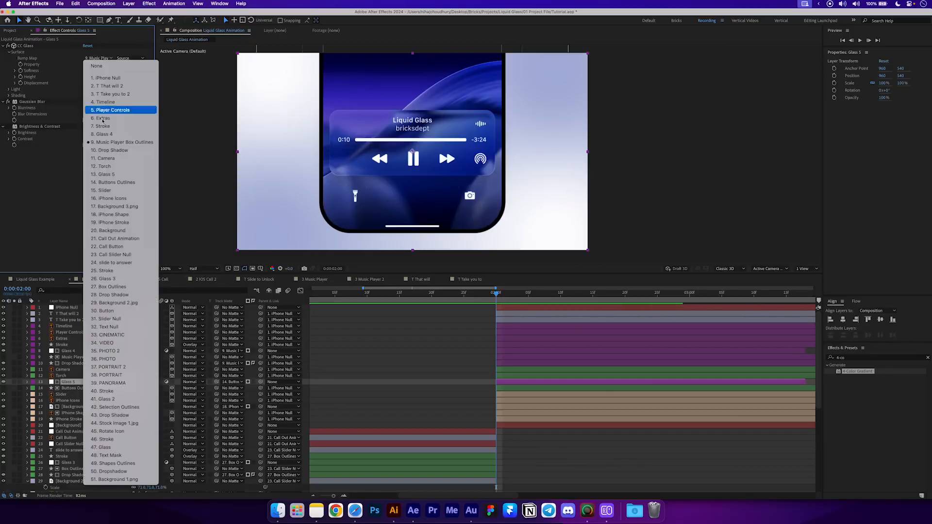
left_click(112, 183)
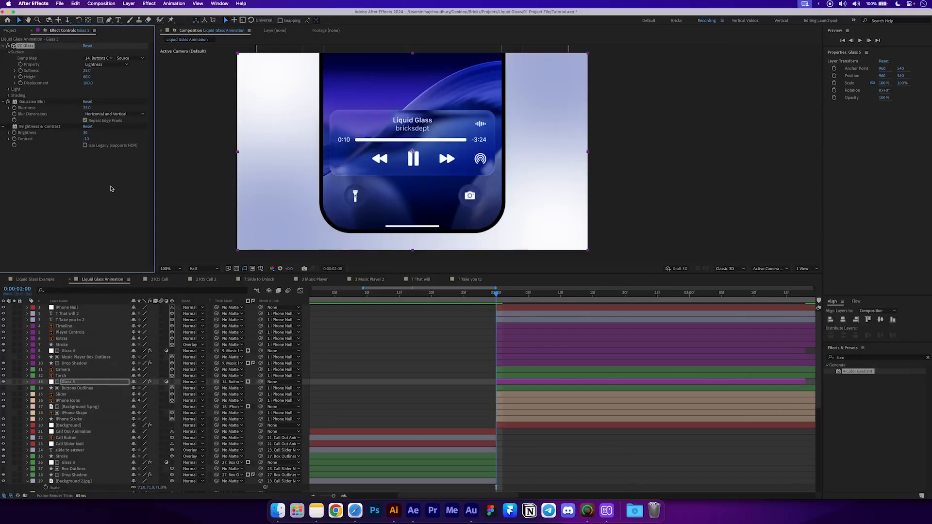
left_click_drag(87, 70, 82, 73)
mouse_move(86, 77)
left_mouse_down()
mouse_move(71, 83)
mouse_move(85, 86)
left_mouse_up()
left_click(102, 196)
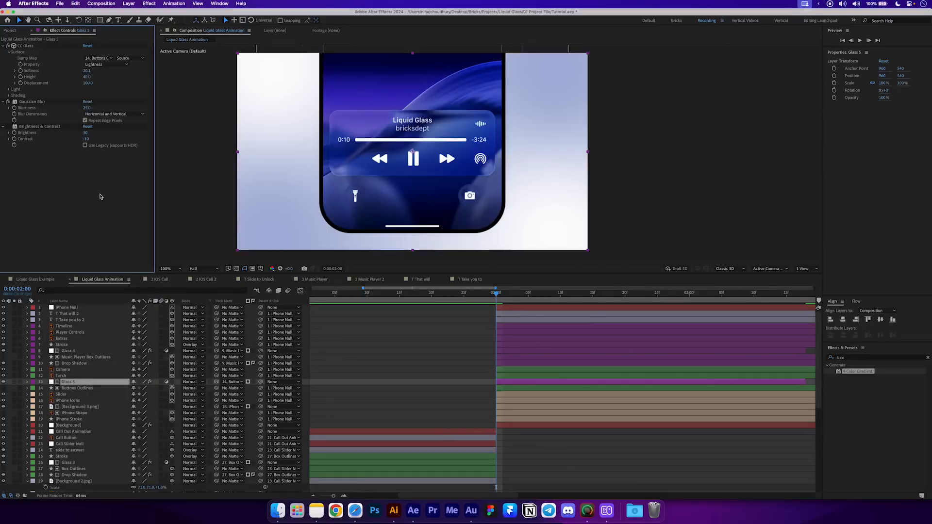
- Duplicate Buttons Outlines twice and rename the middle layer of the three Stroke
left_click(87, 389)
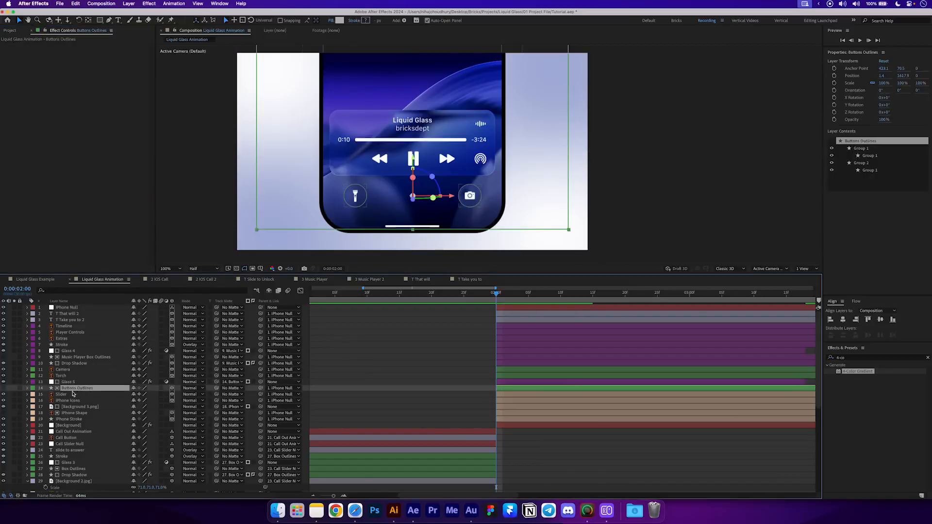
key("super+d")
key("super+d")
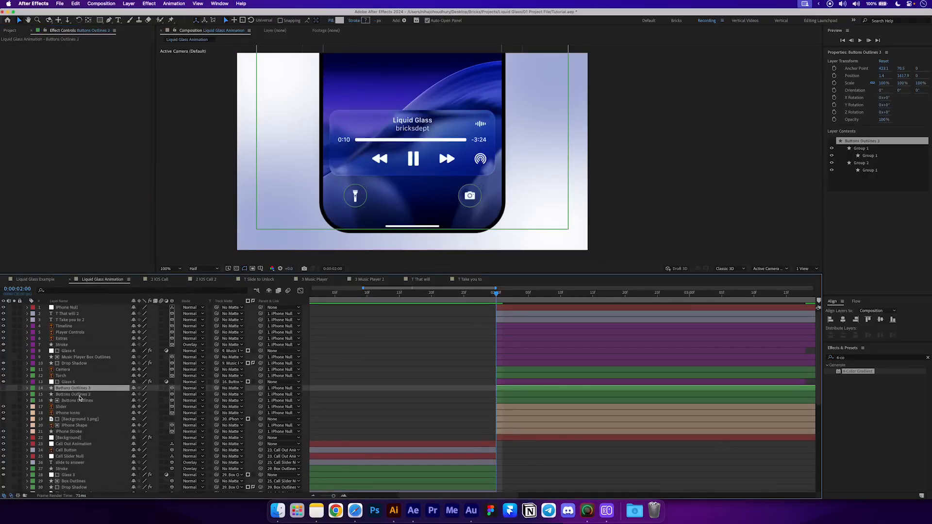
left_click(79, 395)
key("Return")
type("Stroke")
key("Return")
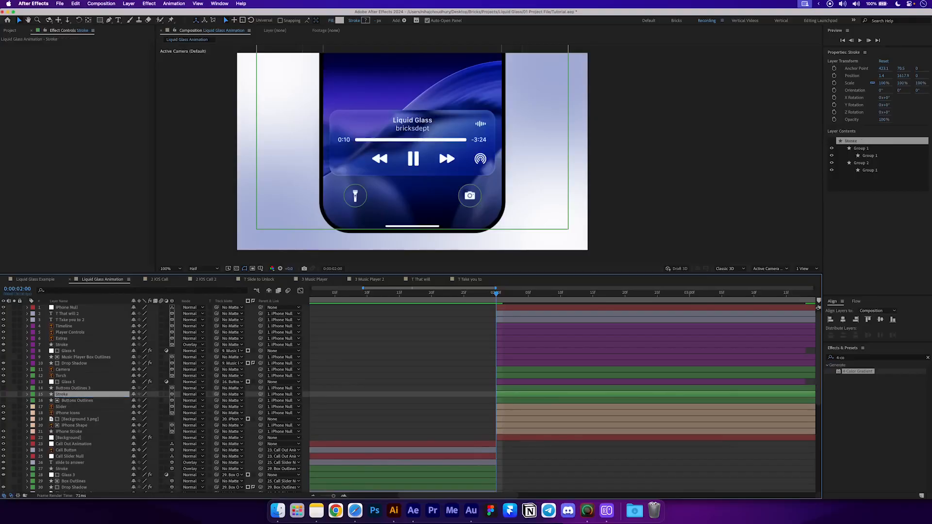
- Rename the other copy Drop Shadow, and show Stroke directly above Glass 5 and Drop Shadow directly below Buttons Outlines
left_click(72, 389)
key("Return")
type("Drop Shadow")
key("Return")
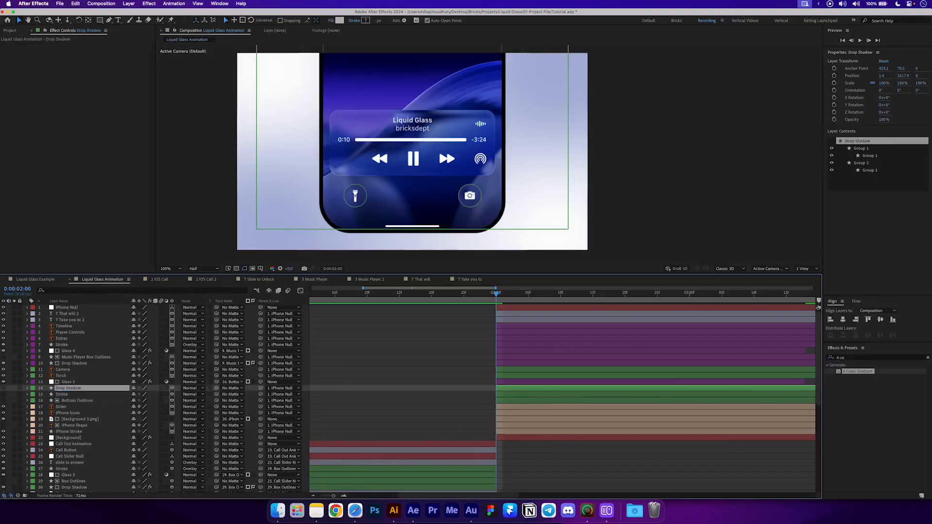
mouse_move(73, 388)
left_mouse_down()
mouse_move(76, 402)
mouse_move(71, 384)
left_mouse_up()
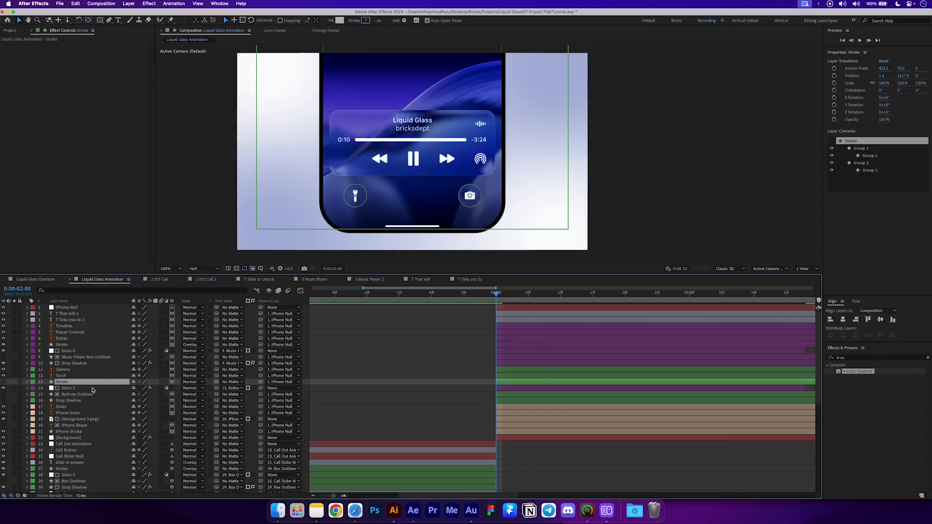
left_click(4, 382)
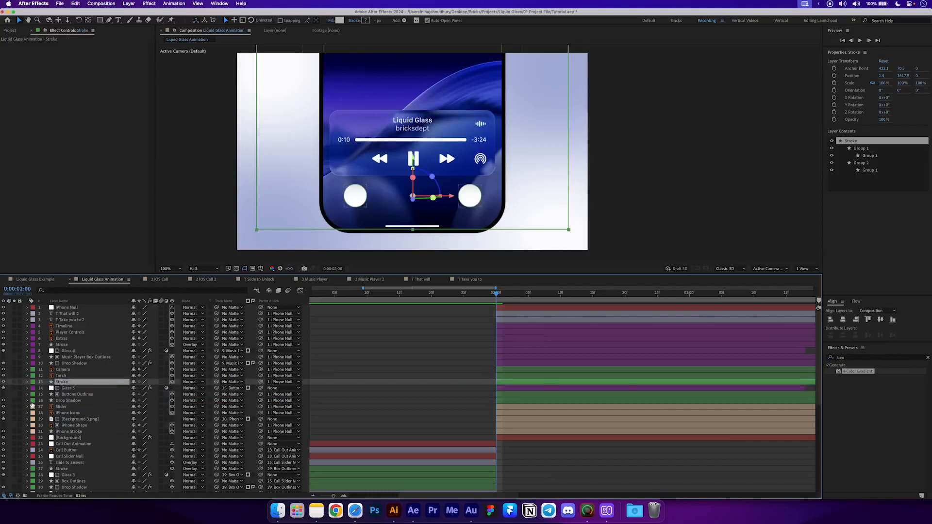
- Copy the Fill, Fast Box Blur and Transform effects from the call slider's Drop Shadow to the buttons' Drop Shadow, matted to Buttons Outlines
scroll(56, 401, "down", 3)
left_click(74, 451)
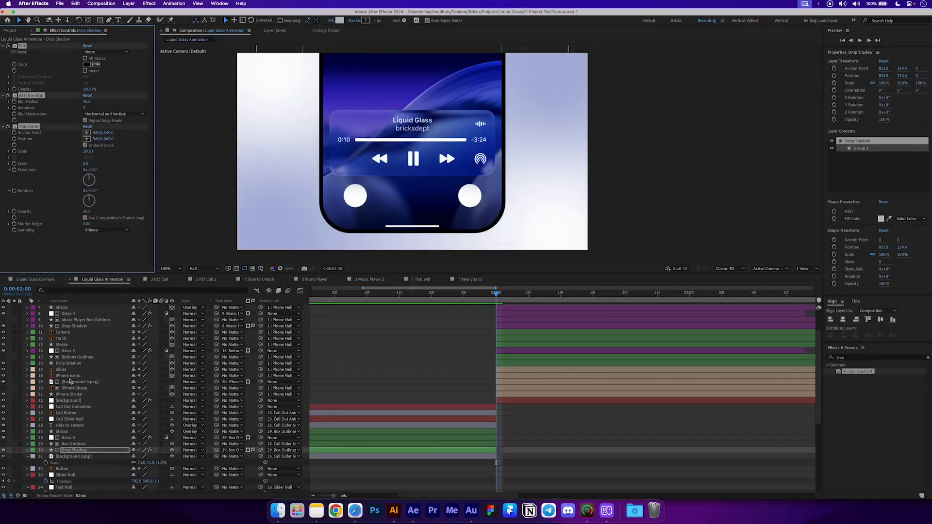
left_click(73, 363)
key("super+v")
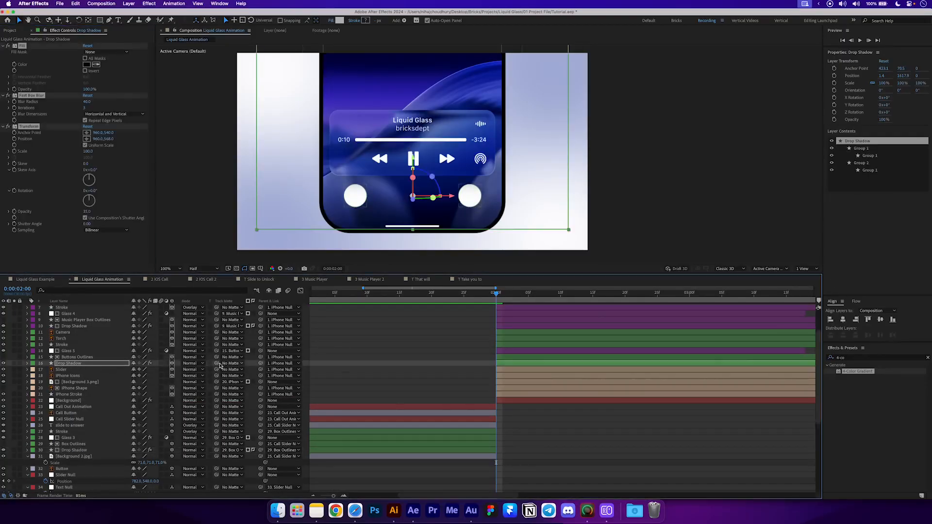
left_click_drag(216, 363, 116, 357)
- Hide the fills of Group 1 and Group 2 inside the buttons' Stroke layer, and collapse both groups
left_click(28, 345)
left_click(27, 345)
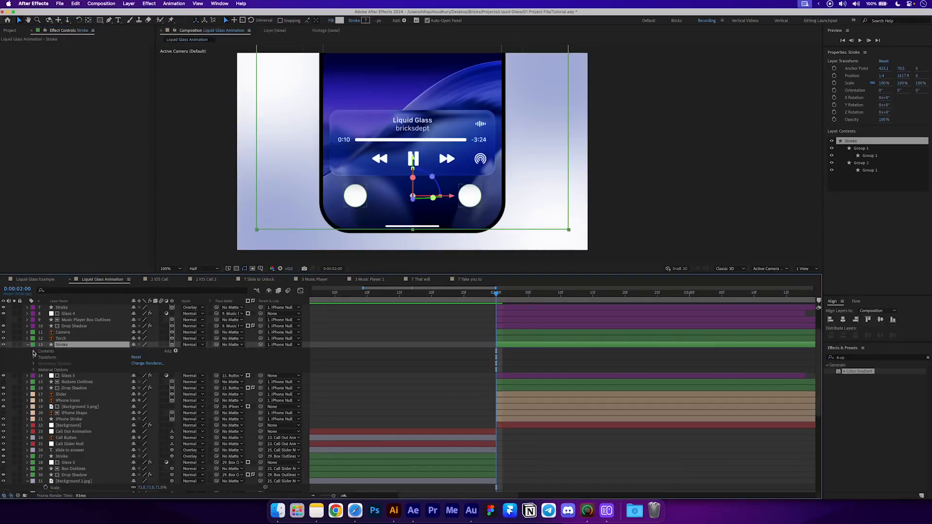
left_click(34, 351)
left_click(41, 364)
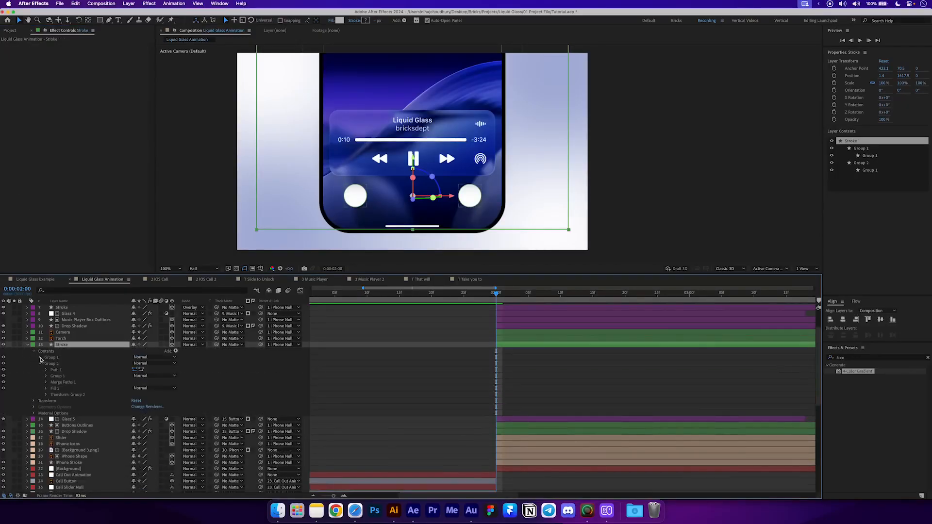
left_click(40, 357)
left_click(55, 420)
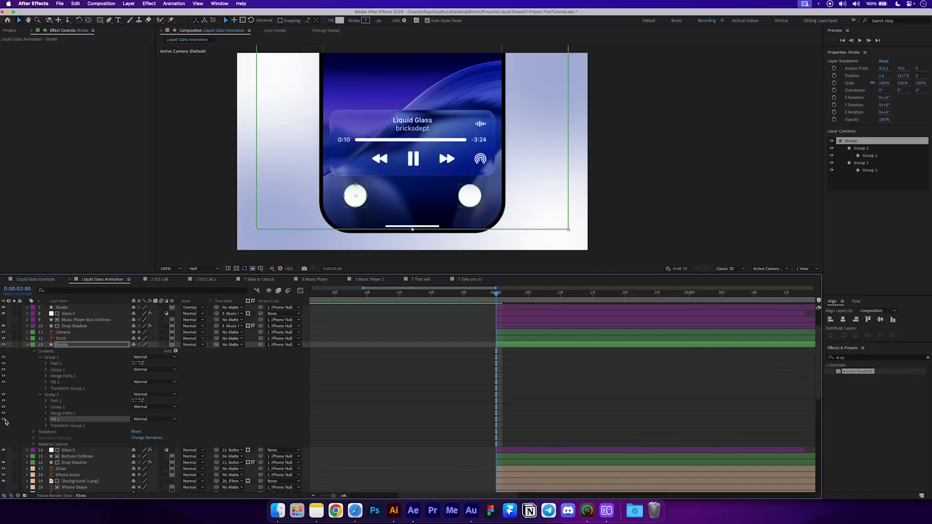
left_click(4, 419)
left_click(3, 382)
left_click(40, 358)
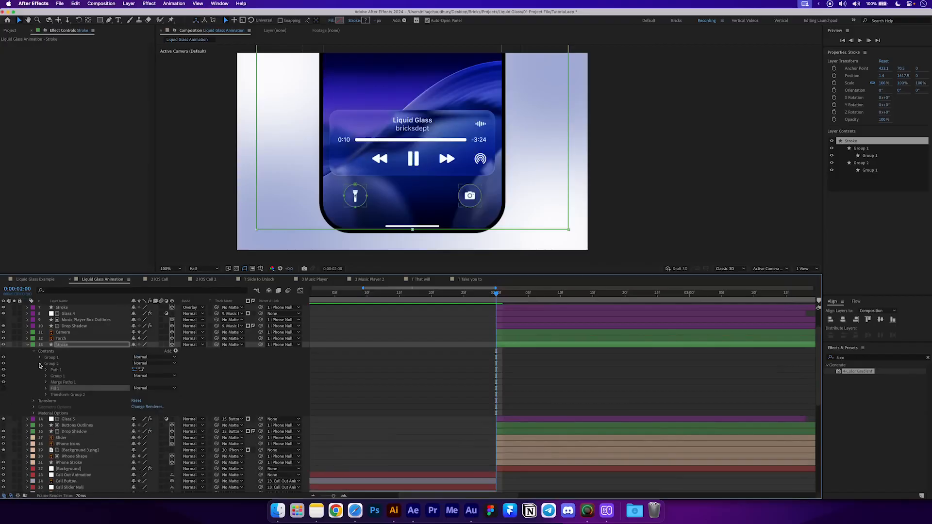
left_click(40, 364)
- Add a stroke to the buttons' Stroke layer and move it out of Group 2 to below both groups in the contents
left_click(175, 351)
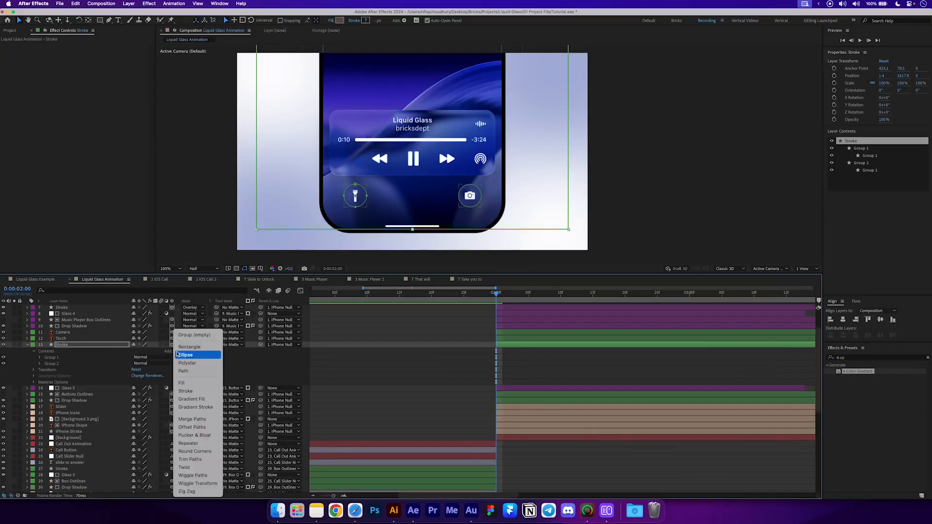
left_click(185, 391)
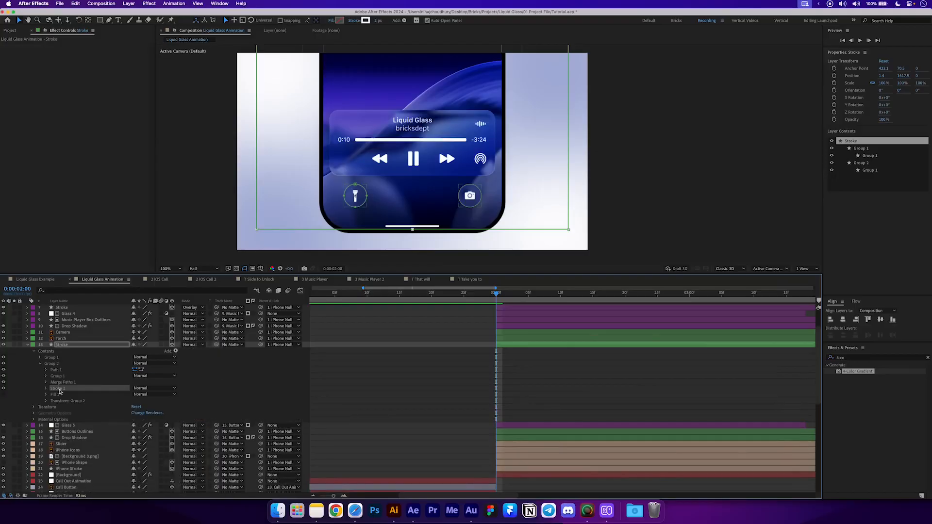
left_click_drag(59, 391, 56, 361)
left_click(40, 370)
left_click(52, 370)
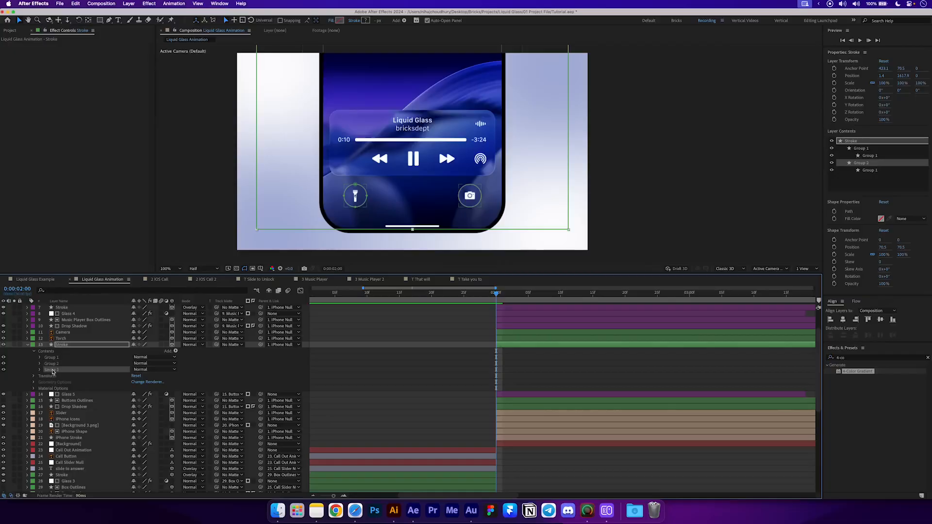
- Set the buttons' Stroke layer to Overlay blending mode and 50% opacity, and collapse its properties
left_click(196, 346)
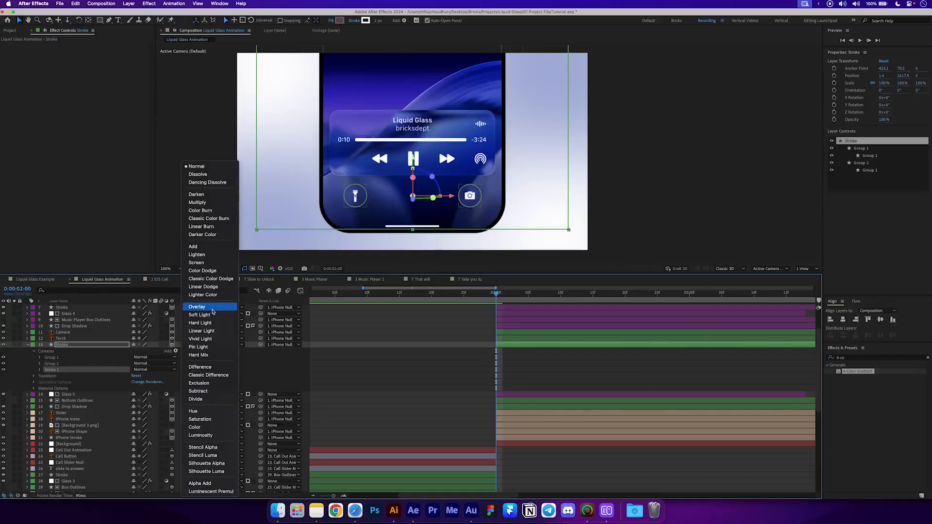
left_click(212, 308)
key("t")
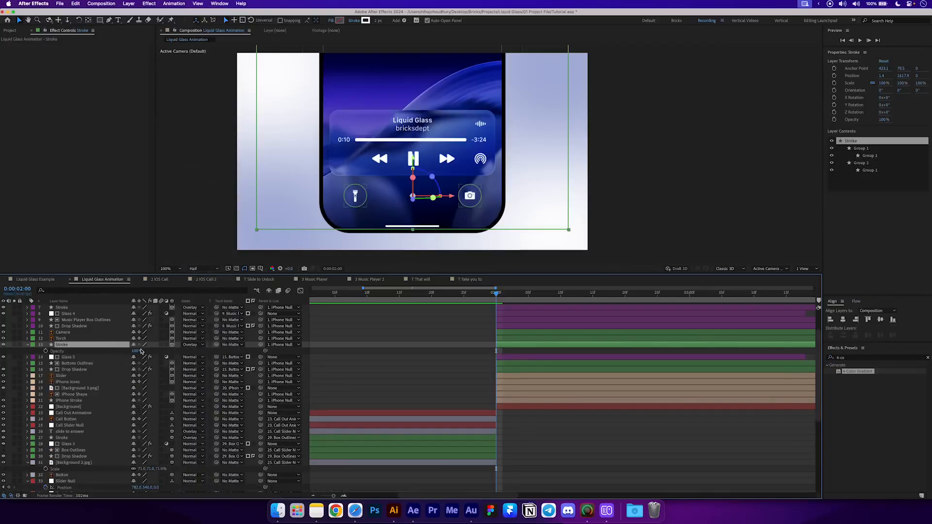
left_click(137, 352)
type("50")
key("Return")
left_click(413, 353)
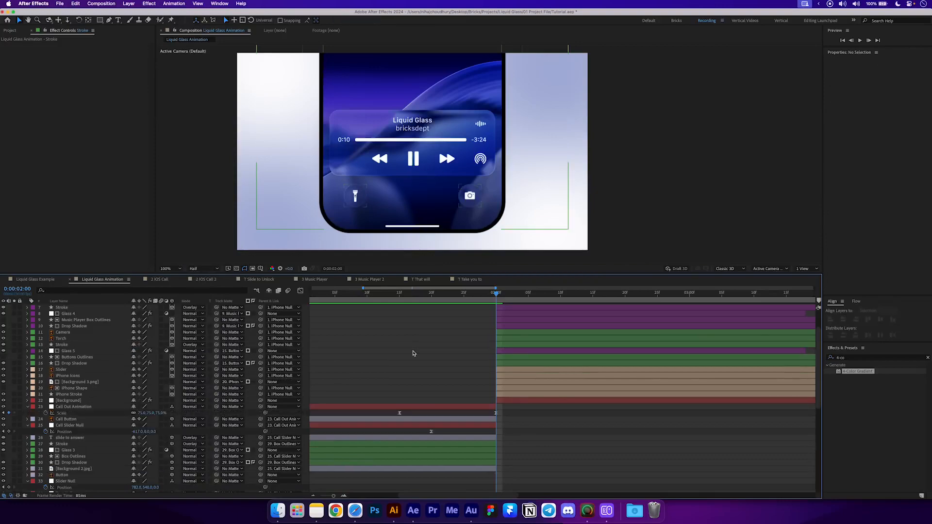
- Change the label color of the Glass 5 layer to Green
scroll(410, 353, "up", 3)
left_click(68, 388)
left_click(33, 388)
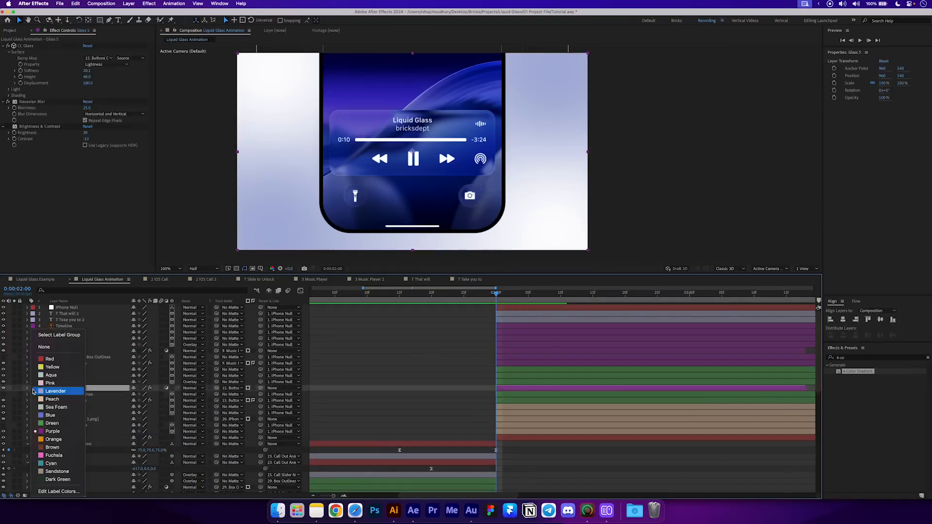
left_click(58, 424)
- Parent the buttons' Stroke and Drop Shadow layers to Buttons Outlines
left_click(67, 383)
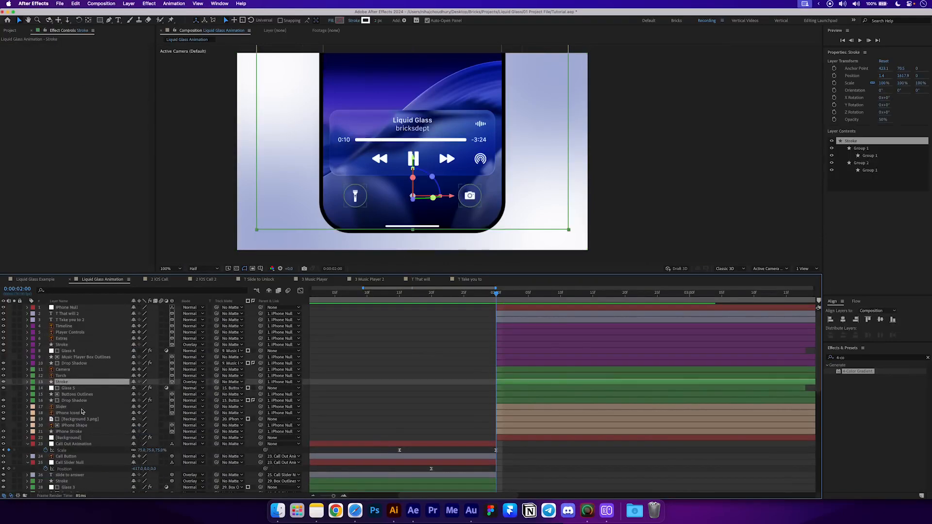
left_click(73, 401, "super")
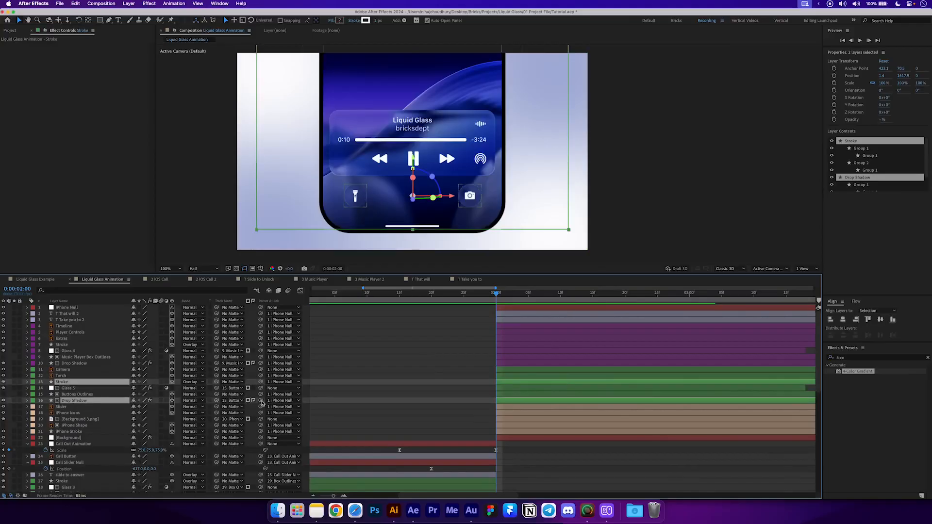
left_click_drag(261, 400, 87, 398)
left_click(78, 394)
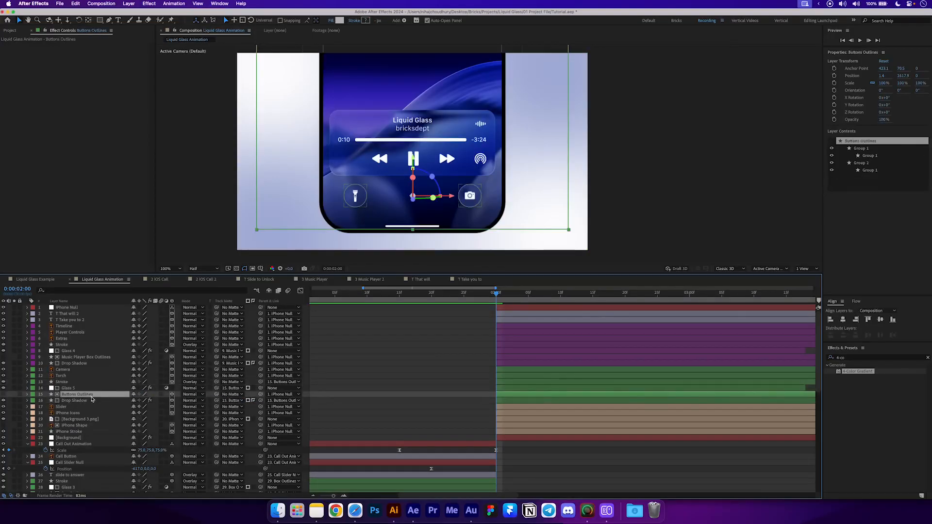
- Parent the music player's Stroke and Drop Shadow layers to Music Player Box Outlines, and save the project
left_click(62, 345)
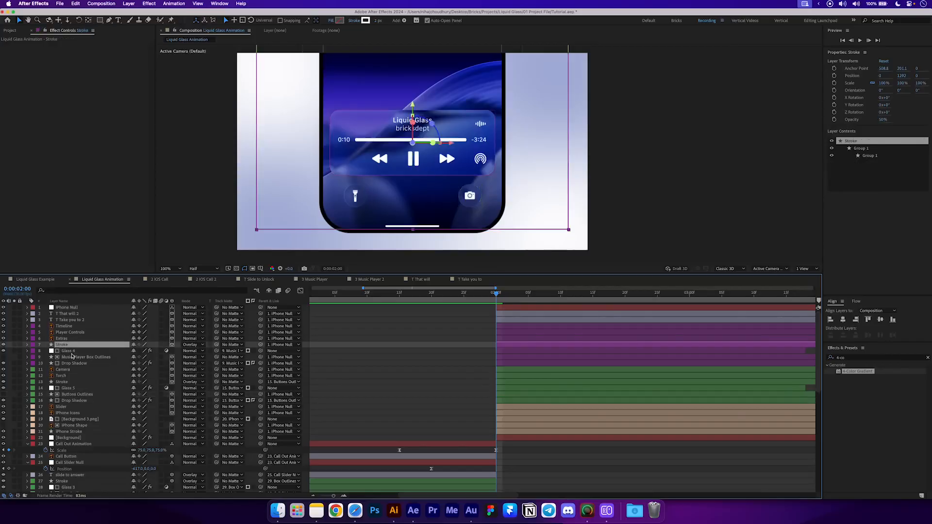
left_click(75, 365, "super")
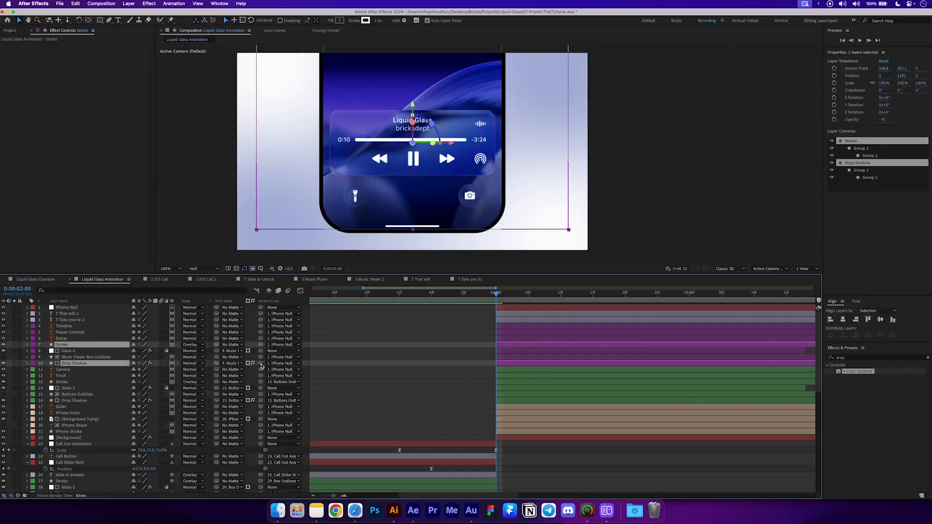
left_click_drag(260, 363, 123, 358)
left_click(357, 386)
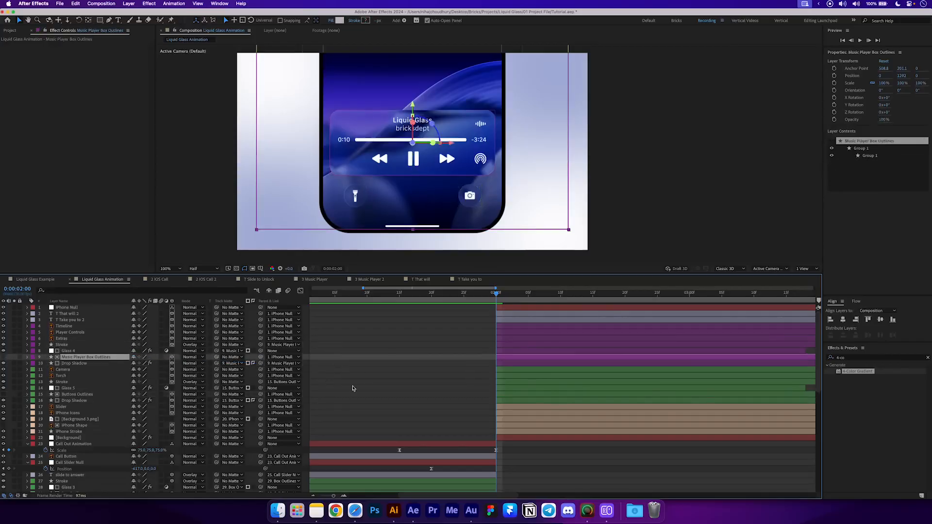
key("super+s")
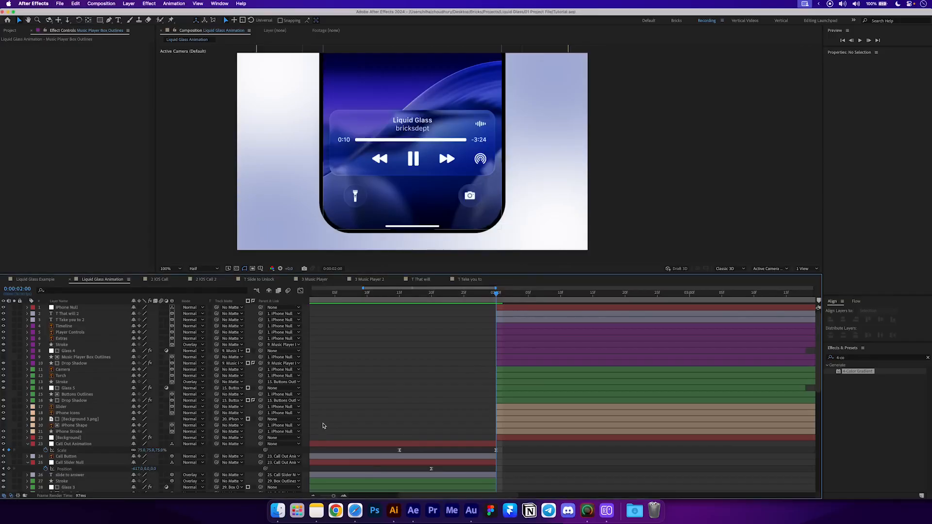
- Set the Extras layer's opacity to 50%, return the playhead to 0:00:02:00 and collapse the layer
left_click(78, 339)
key("t")
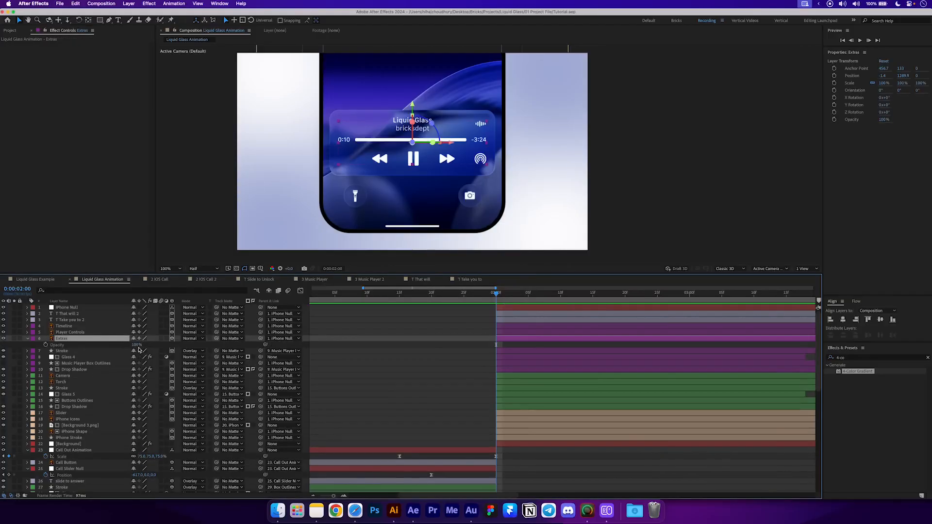
left_click(138, 346)
type("50")
key("Return")
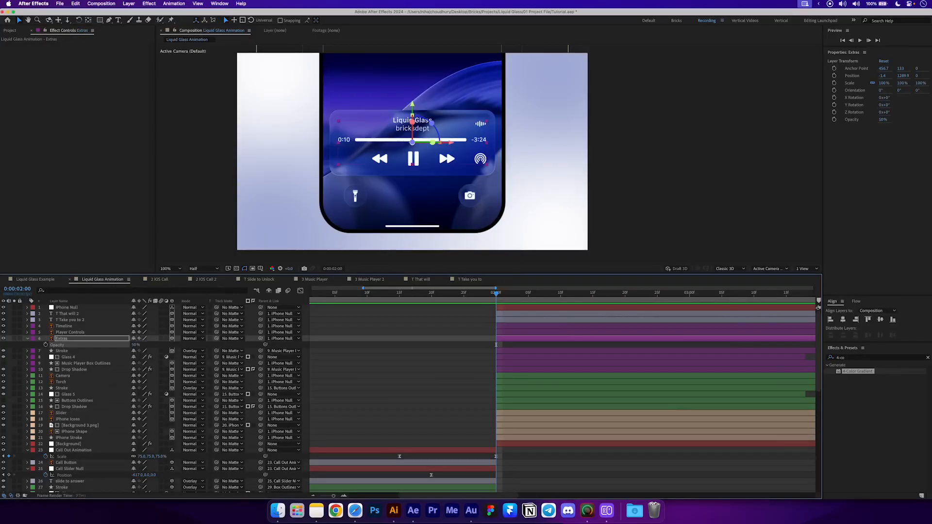
left_click(370, 369)
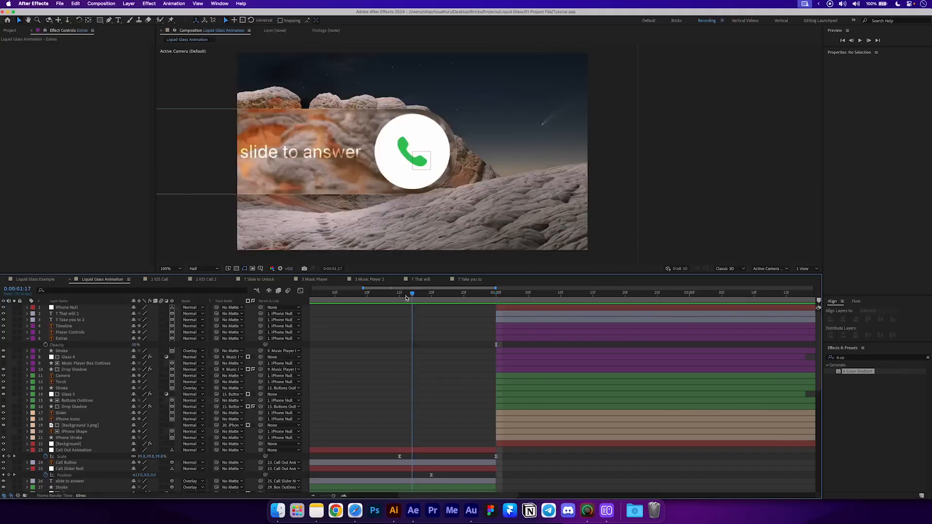
left_click_drag(411, 295, 498, 325)
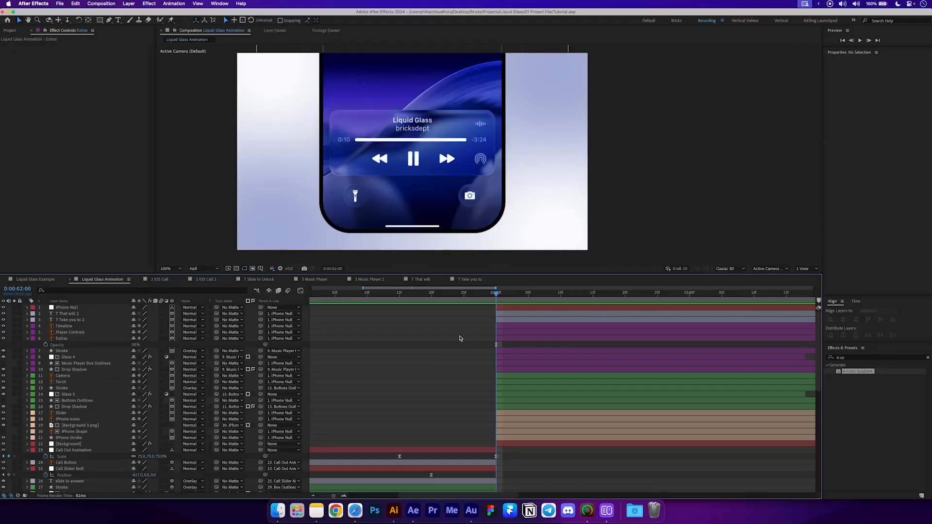
left_click(28, 338)
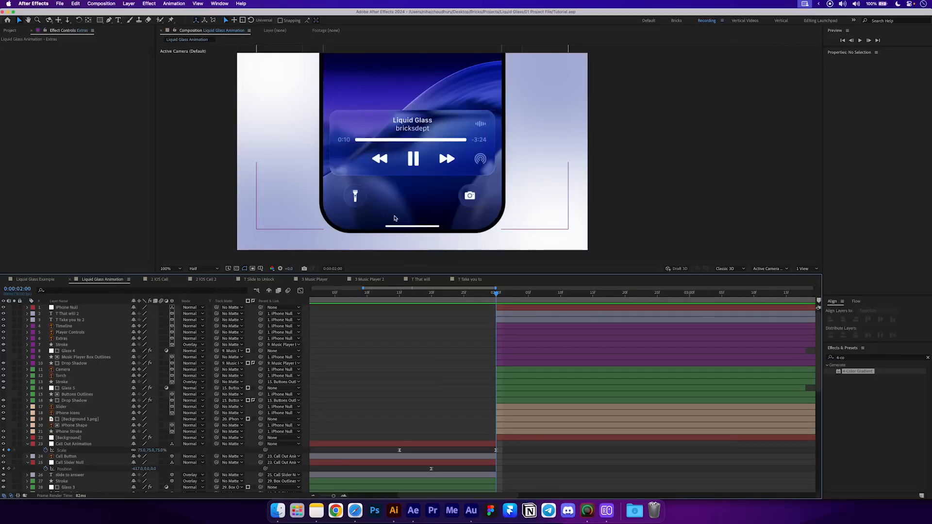
- Create a 3D null object directly above the T That will 2 layer and name it Music Player
left_click(68, 314)
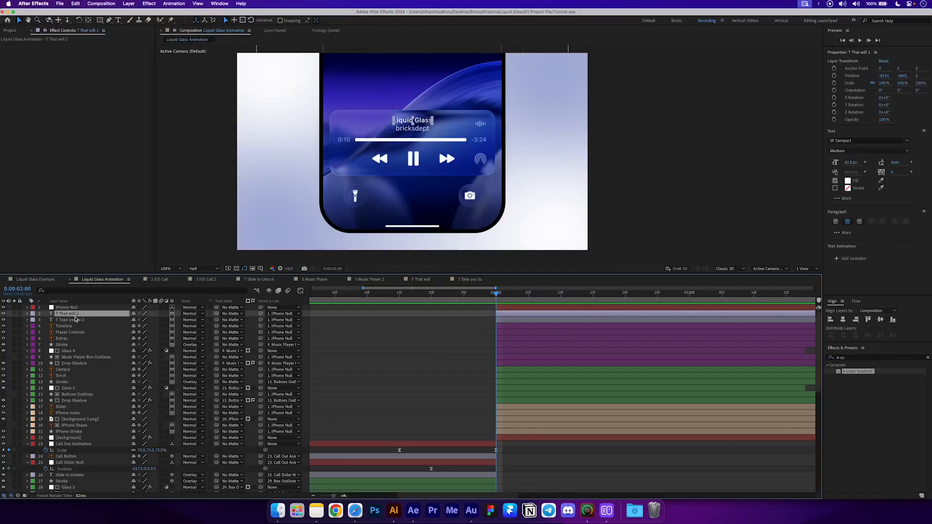
key("alt+shift+super+y")
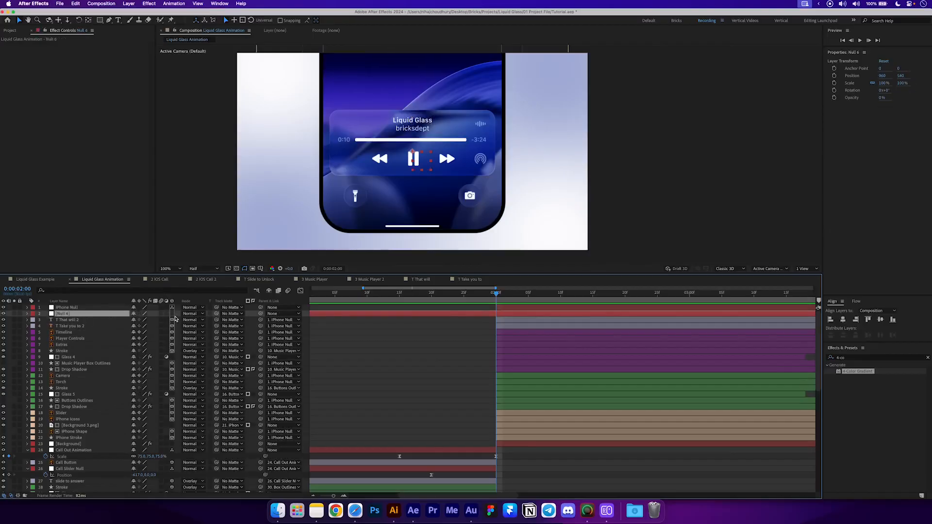
left_click(172, 313)
key("Return")
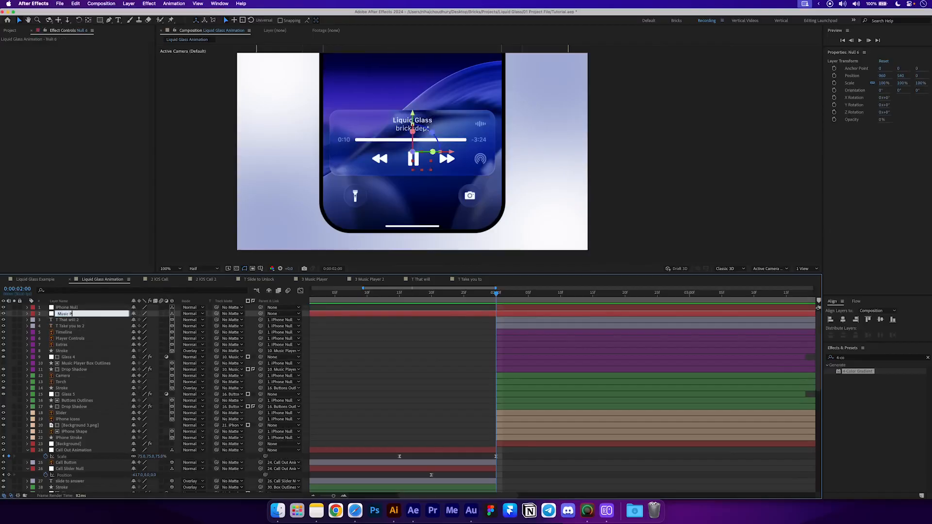
type("Music Player")
key("Return")
- Parent the layers from T That will 2 through Extras plus Music Player Box Outlines to the Music Player null, and that null to iPhone Null
left_click(74, 320)
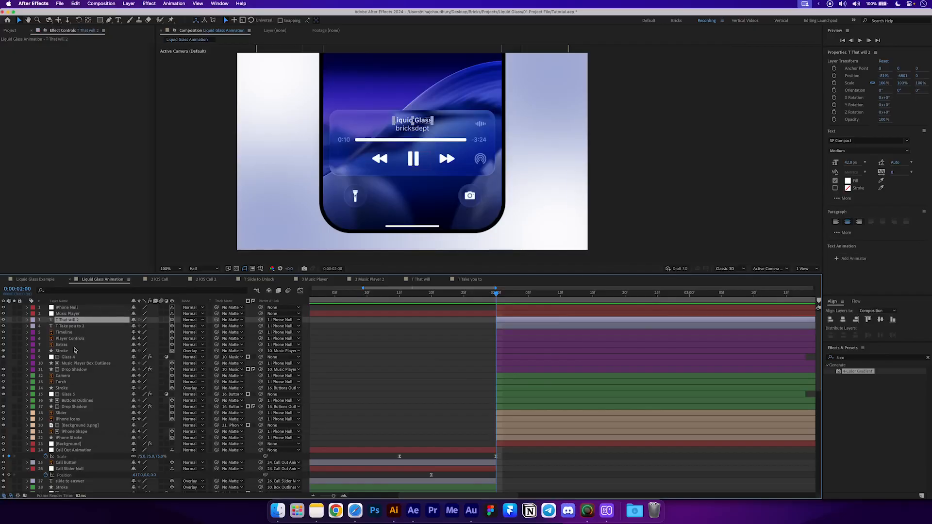
left_click(74, 345, "shift")
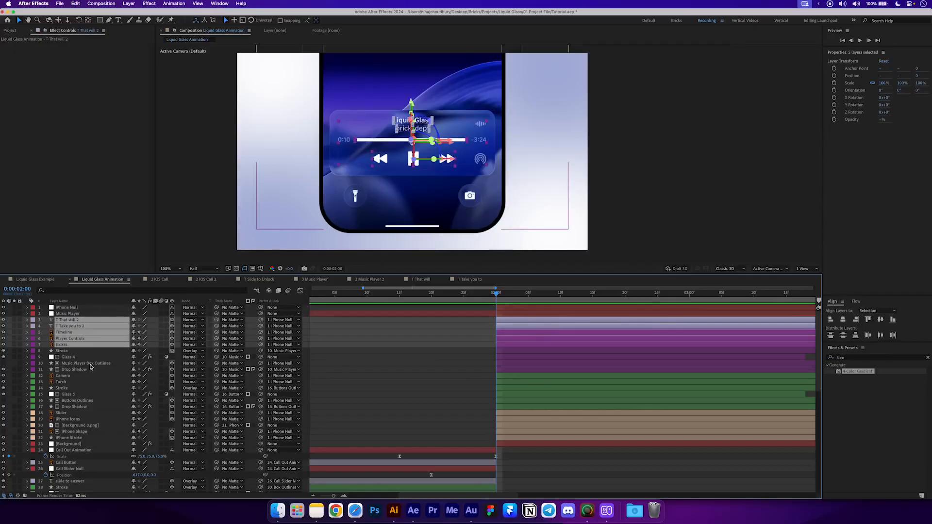
left_click(82, 364, "super")
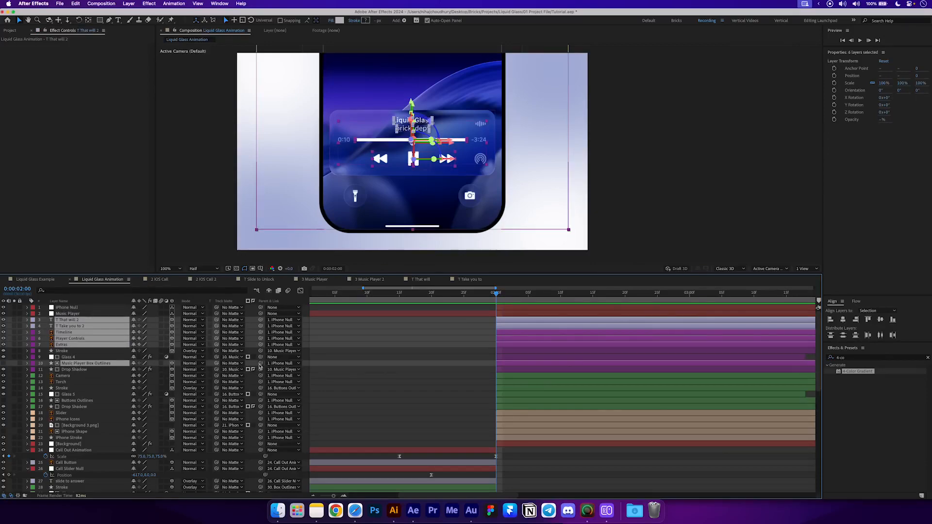
left_click_drag(259, 368, 87, 318)
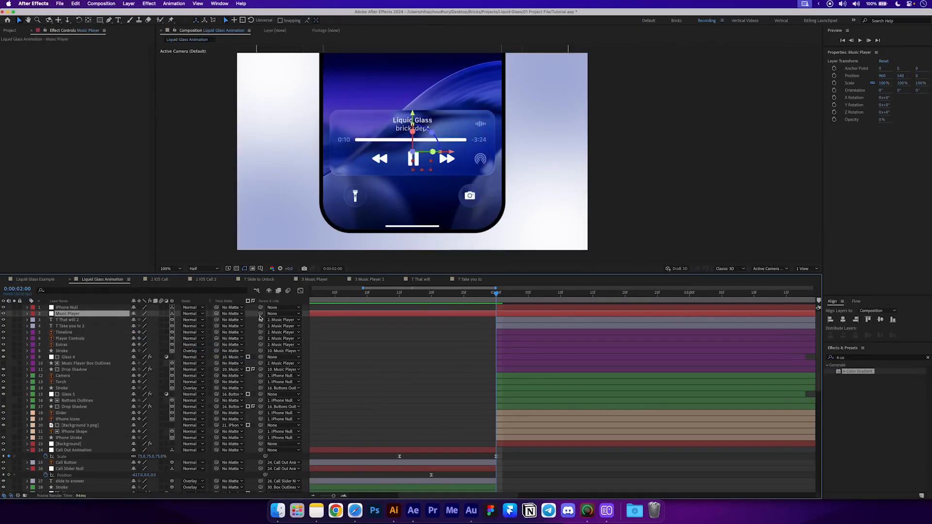
left_click_drag(261, 314, 73, 308)
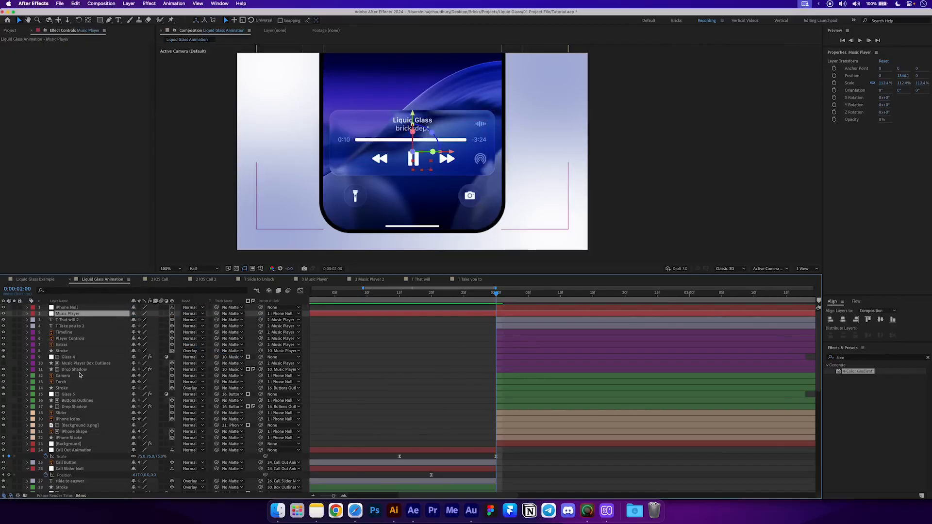
- Test the music player rig by shifting the Music Player null's Position upward, undo the move and collapse the layer
key("p")
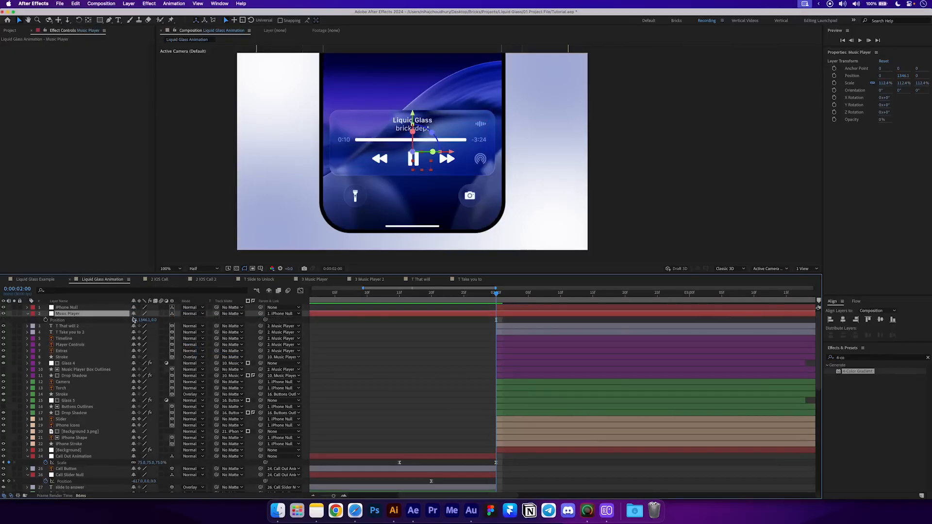
left_click_drag(143, 320, 219, 307)
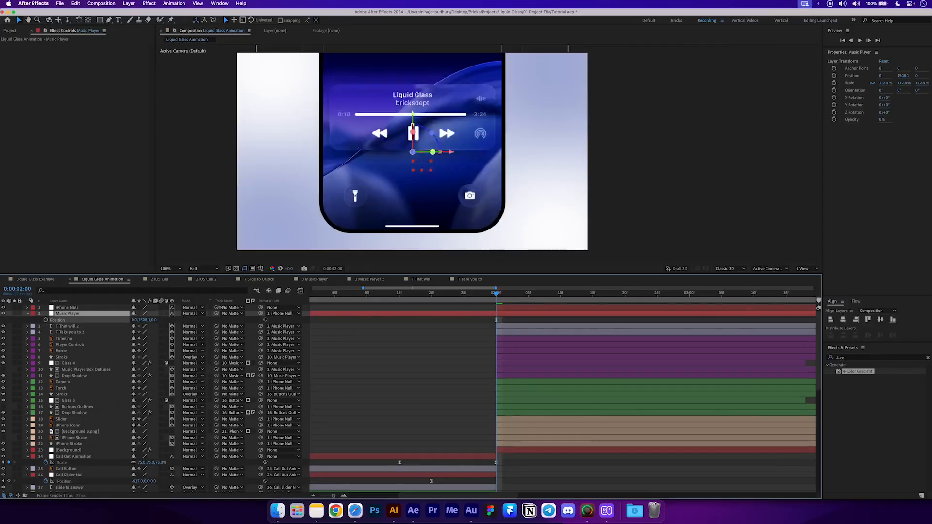
key("super+z")
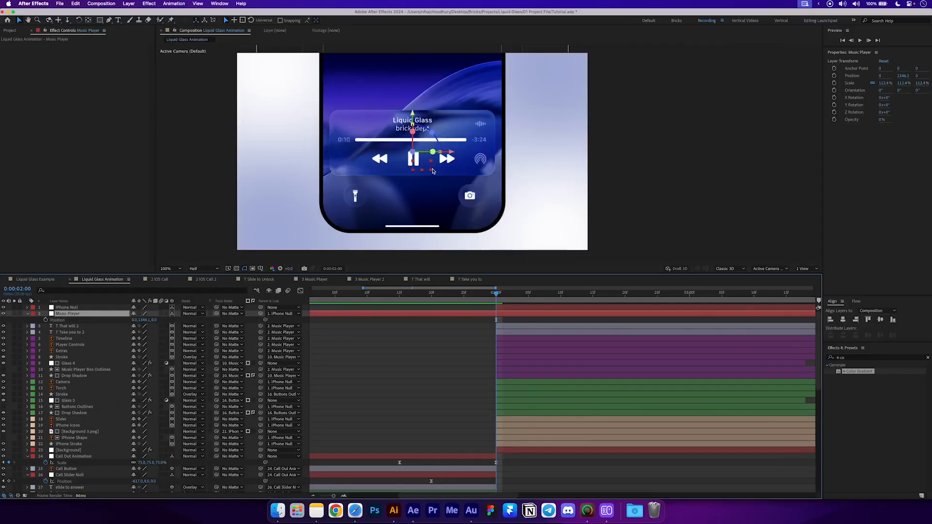
left_click(27, 314)
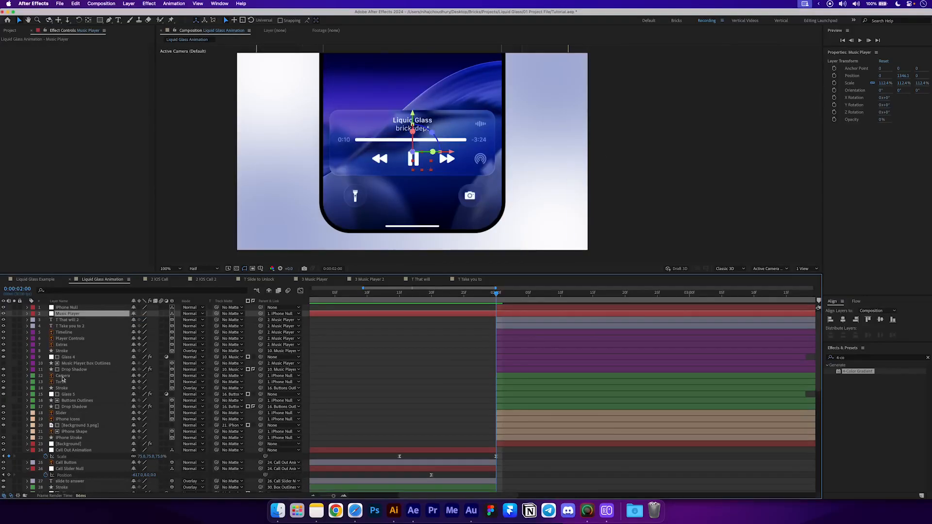
- Create a null object directly above the Camera layer, and trim it and the Music Player null to start at 0:00:02:00
left_click(73, 377)
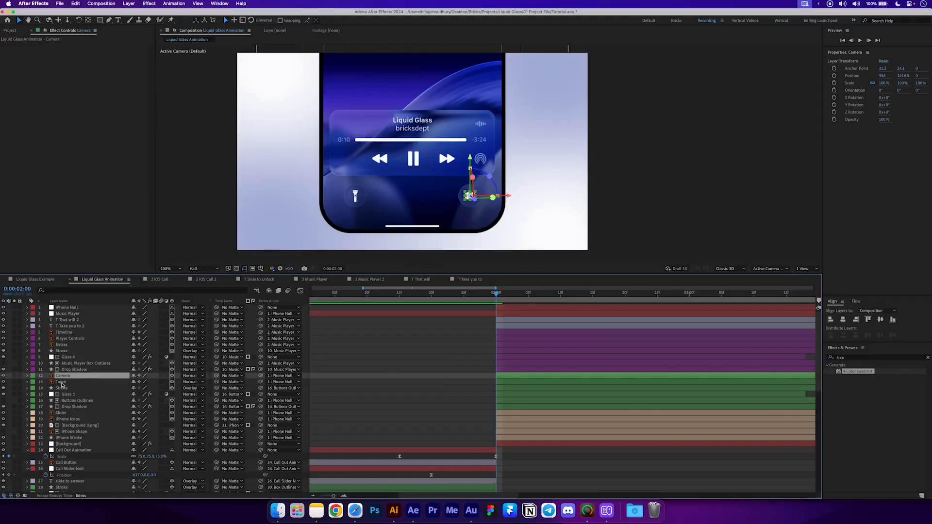
key("super+alt+shift+y")
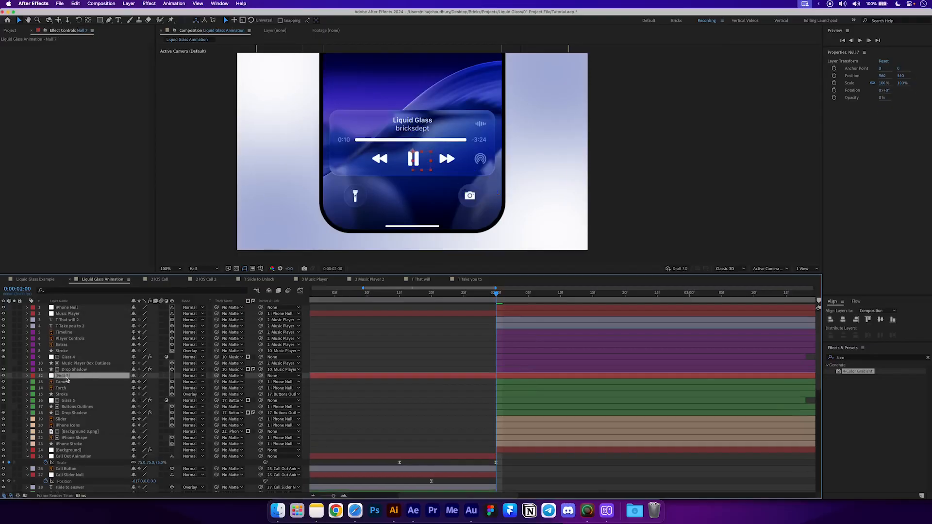
key("alt+bracketleft")
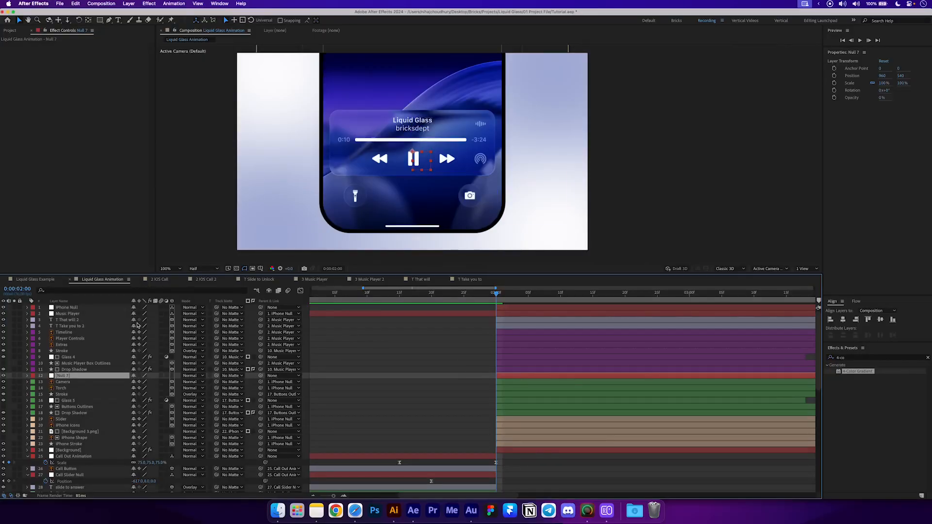
left_click(353, 315)
left_click(511, 378)
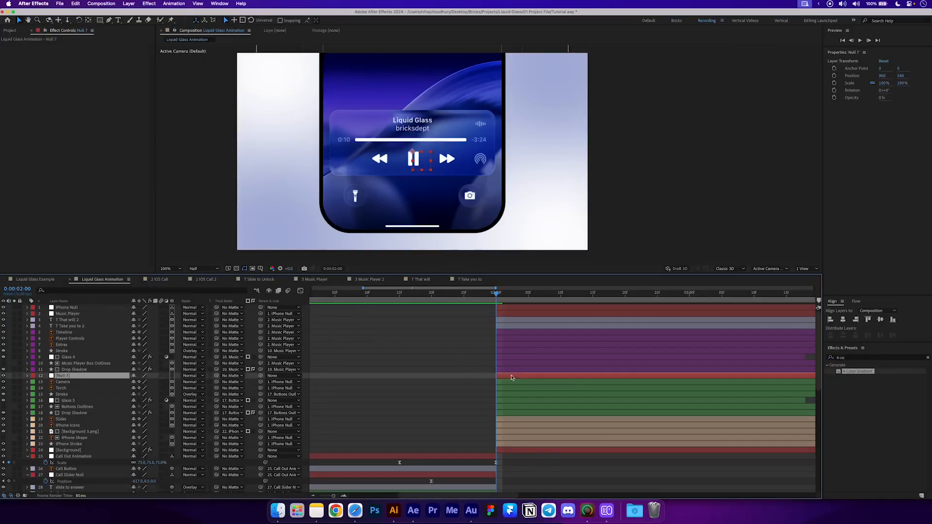
- Parent the Camera, Torch and Buttons Outlines layers to the new null above them
left_click(72, 384)
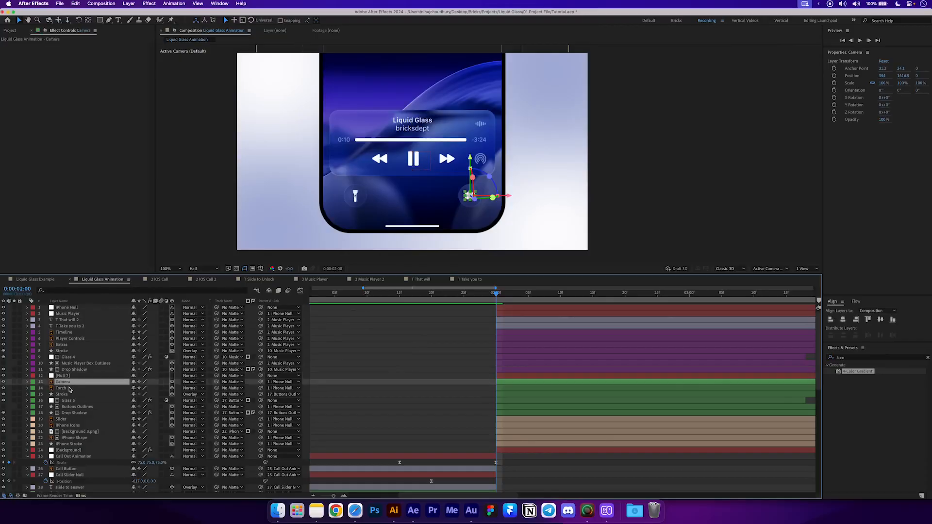
left_click(70, 388, "shift")
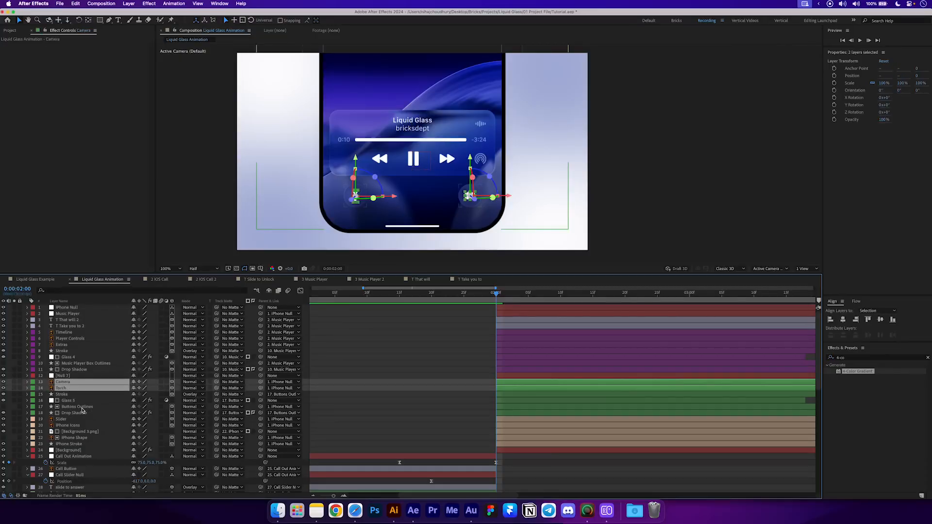
left_click(82, 408, "super")
left_click_drag(261, 406, 85, 378)
left_click(85, 378)
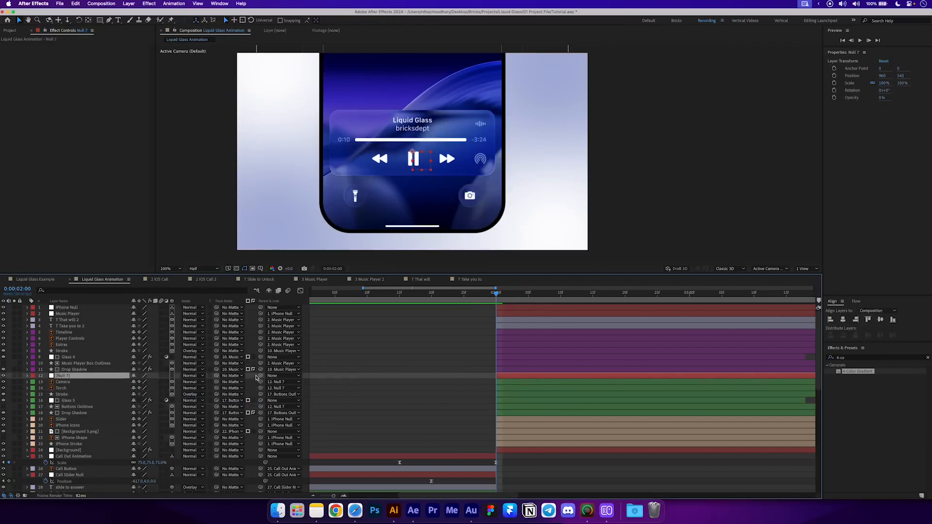
- Parent the buttons' null to iPhone Null and rename it Buttons Null
left_click_drag(260, 378, 97, 308)
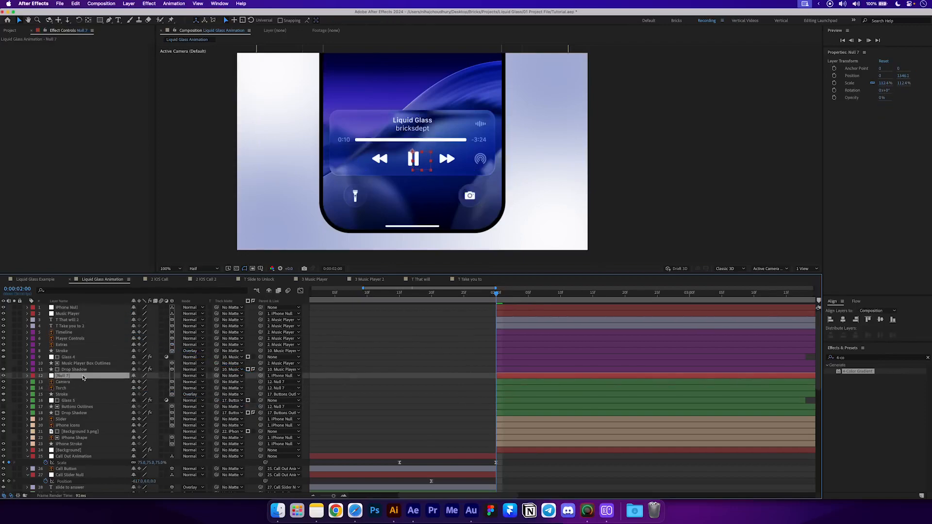
key("Return")
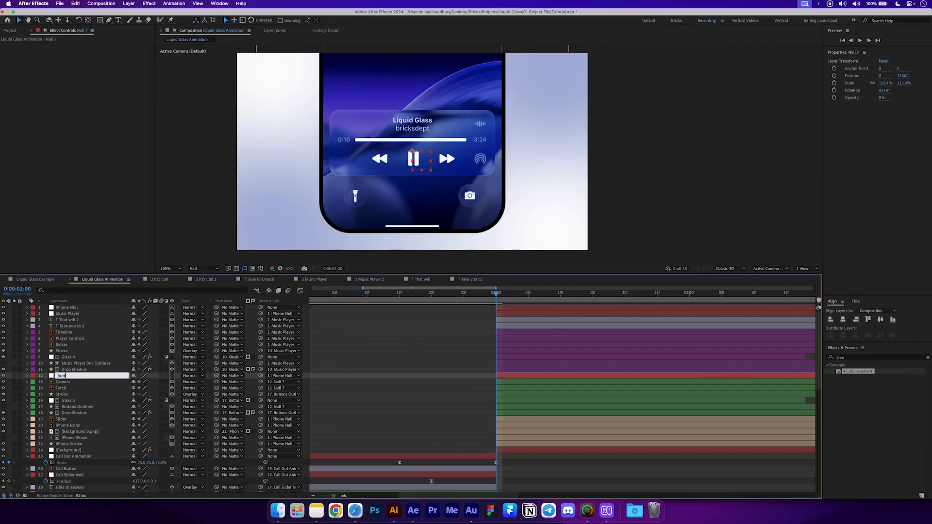
type("Buttons Null")
key("Return")
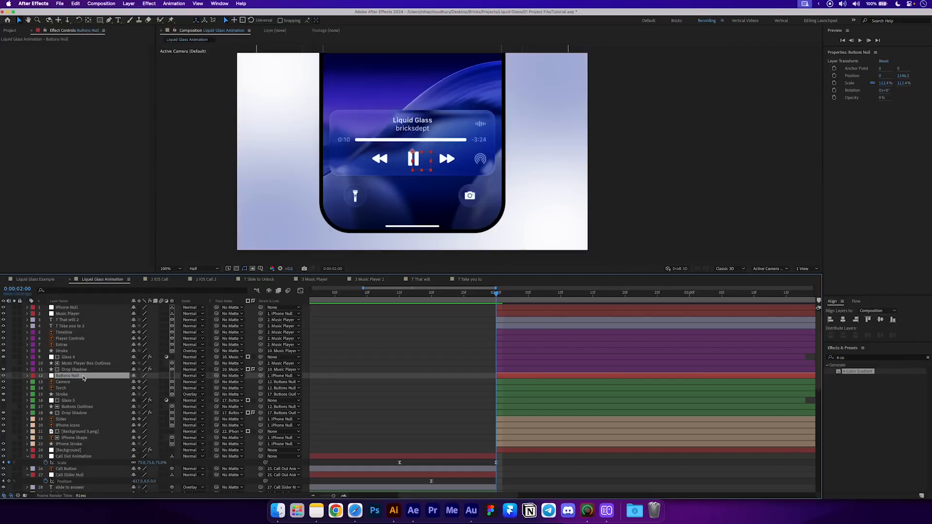
- Test a downward move of Buttons Null and undo it, make the null a 3D layer and save the project
key("p")
left_click_drag(144, 382, 347, 237)
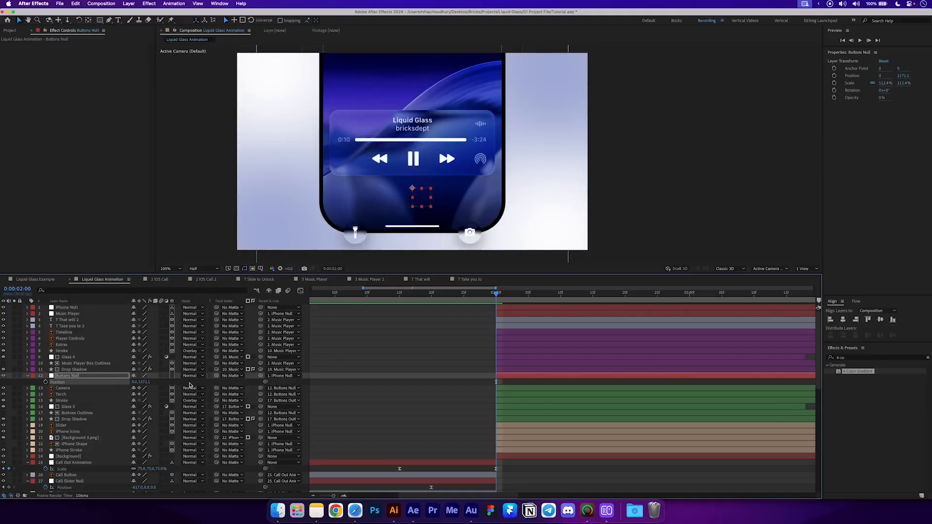
key("super+s")
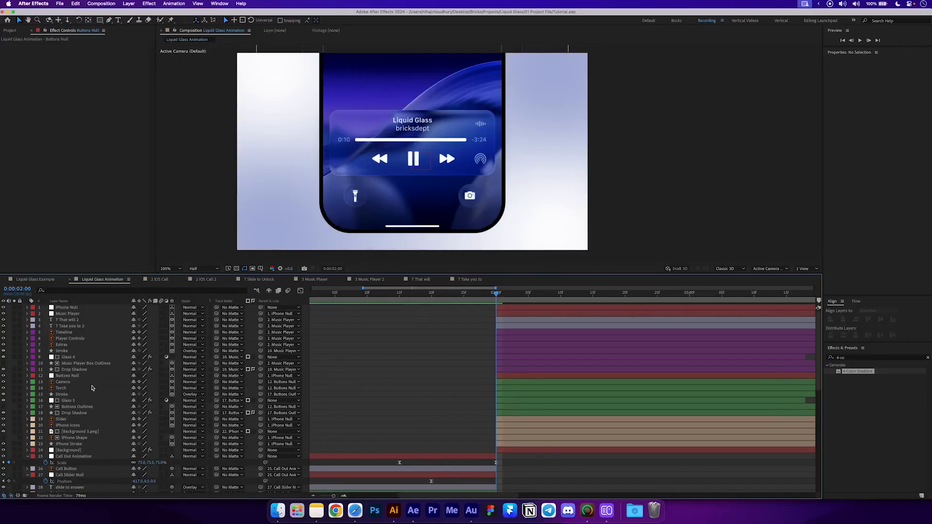
- Keyframe the Position of Music Player and Buttons Null to rise from Y 1571.1 at 0:00:02:00 to their current place at 0:00:02:20
left_click(67, 376)
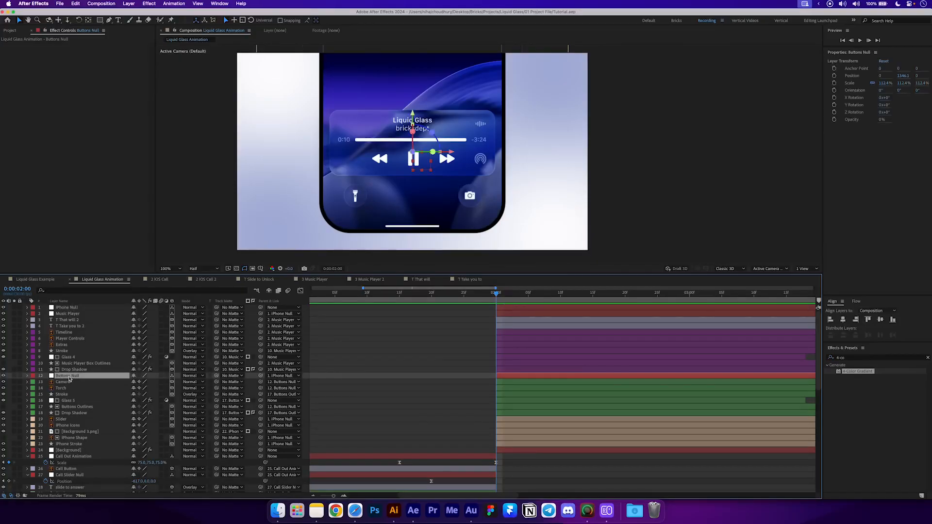
left_click(72, 314, "super")
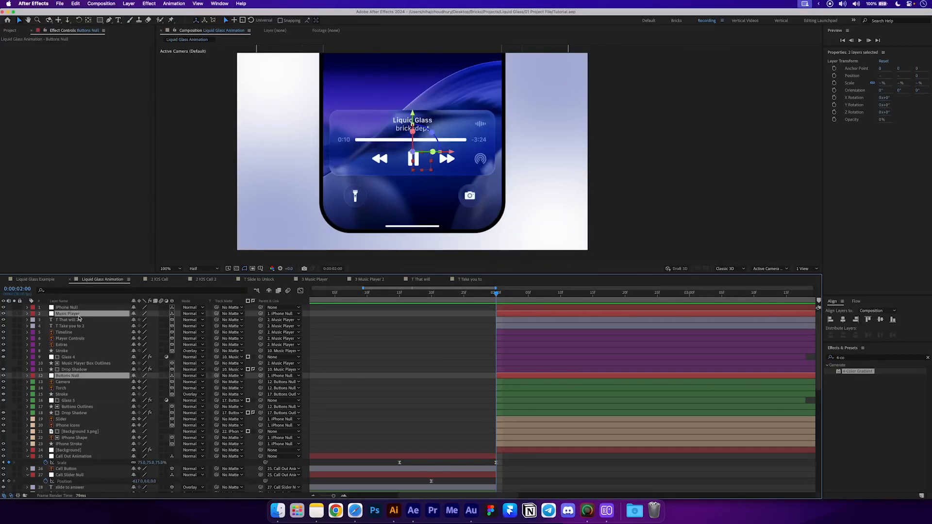
key("p")
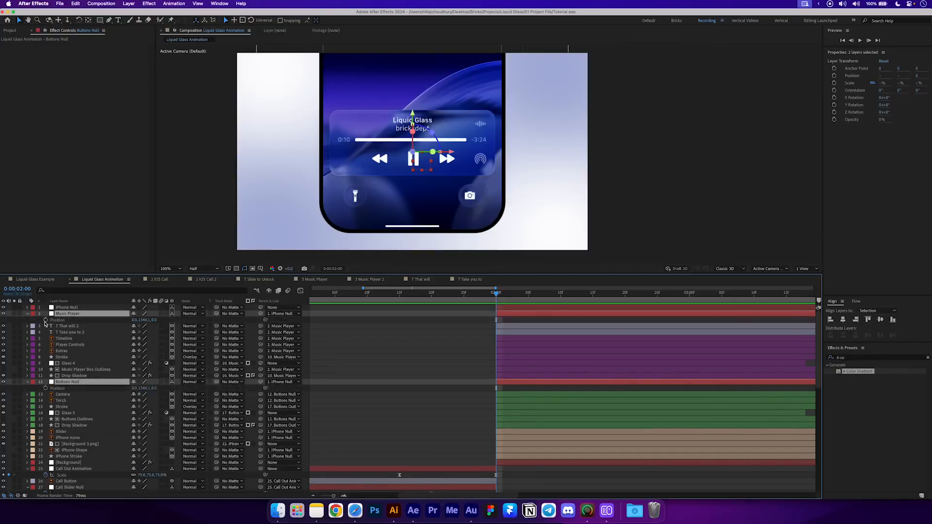
left_click(46, 320)
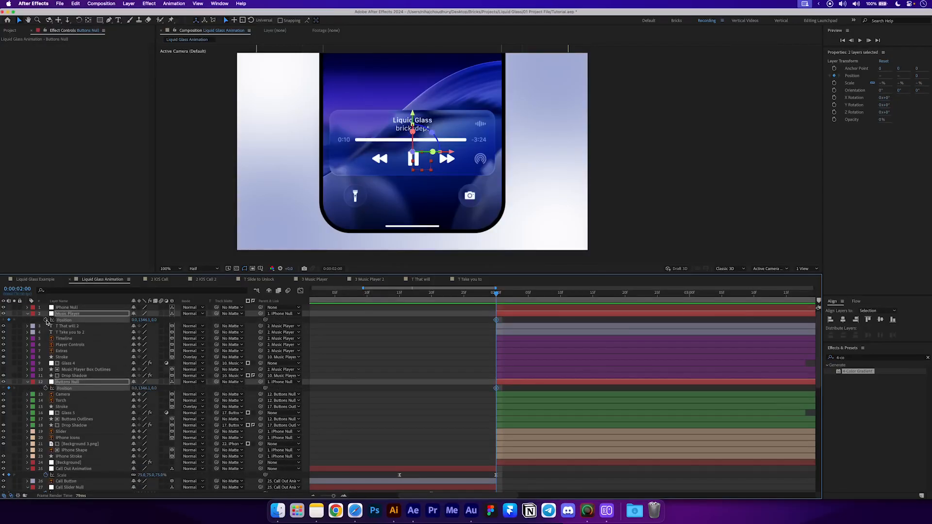
key("minus")
key("minus")
left_click_drag(443, 321, 487, 322)
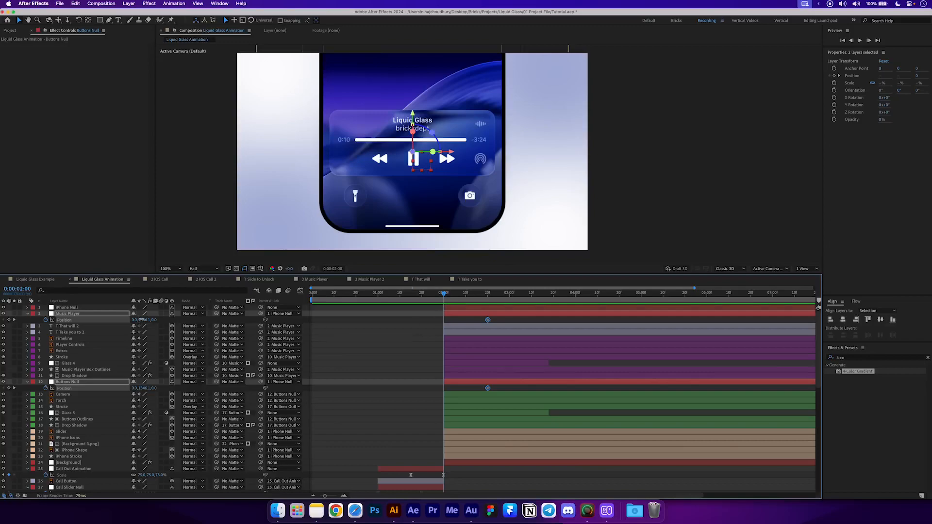
left_click_drag(141, 319, 228, 314)
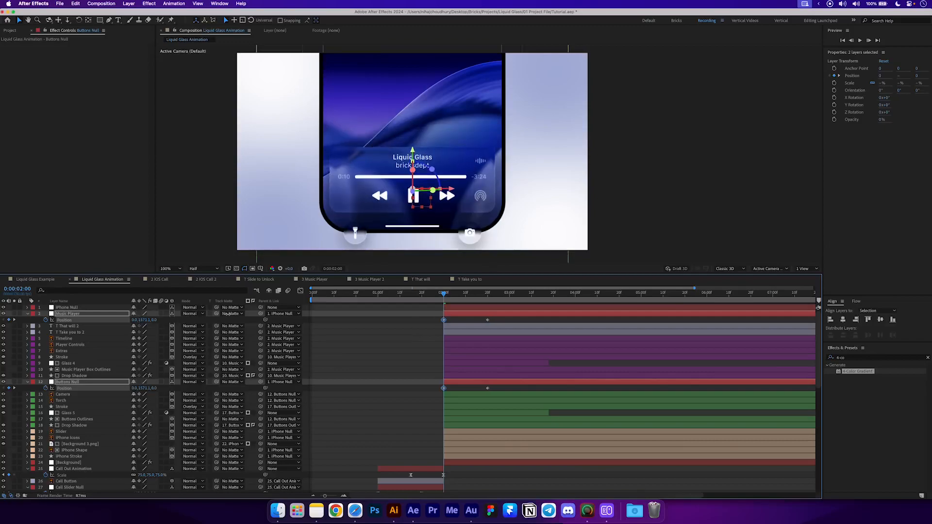
- Apply Easy Ease to both nulls' Position keyframes and shape the speed graph for a fast start and a long, slow finish
left_click_drag(506, 323, 443, 389)
key("F9")
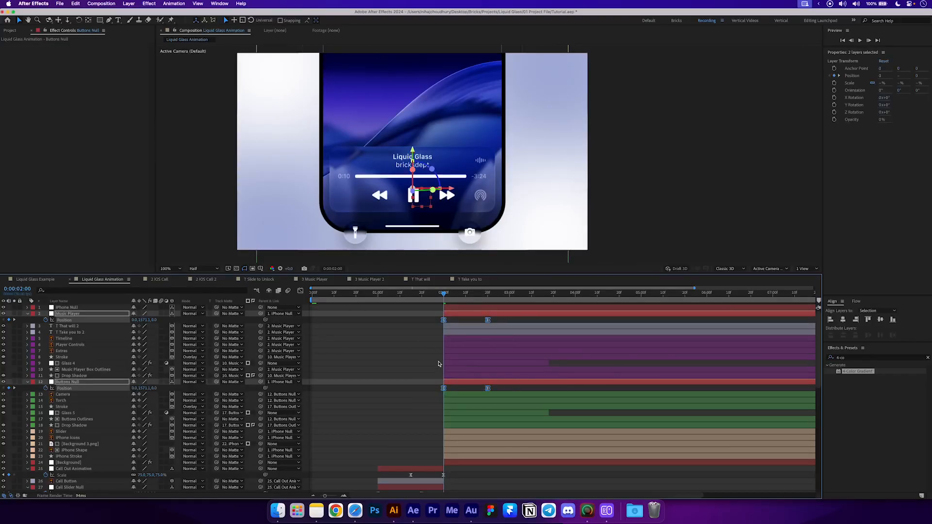
left_click(300, 291)
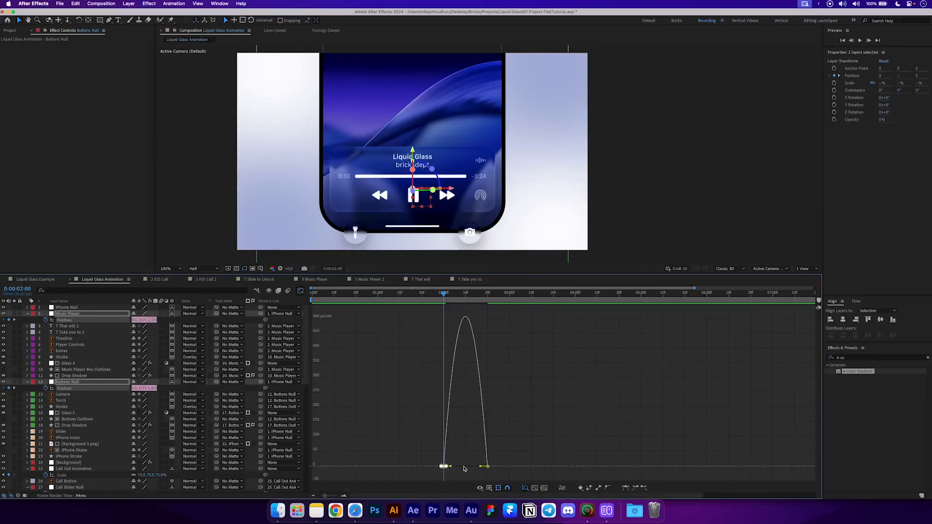
mouse_move(450, 466)
left_mouse_down()
mouse_move(443, 469)
mouse_move(503, 480)
mouse_move(456, 463)
mouse_move(465, 469)
left_mouse_up()
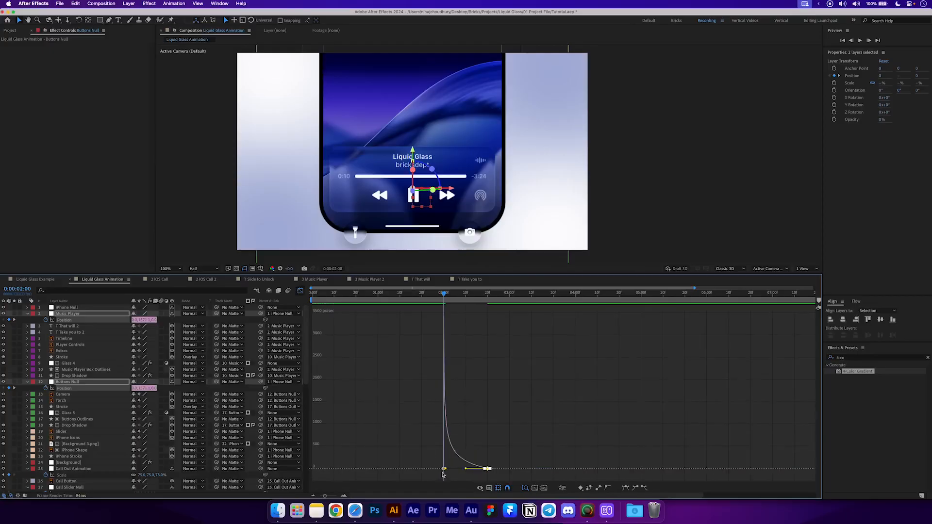
- Preview the slide-up animation, close the graph editor and scrub to 0:00:02:02
key("space")
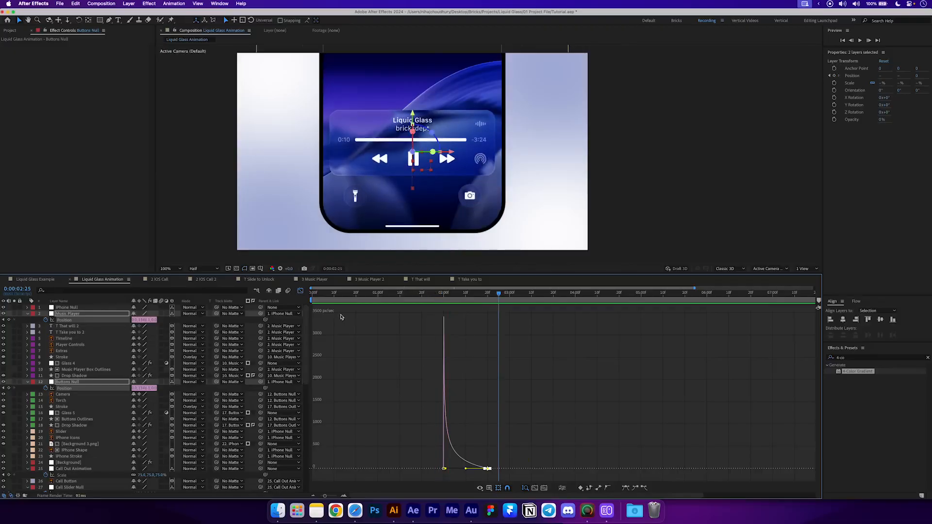
key("shift+F3")
left_click(442, 301)
left_click_drag(441, 301, 450, 308)
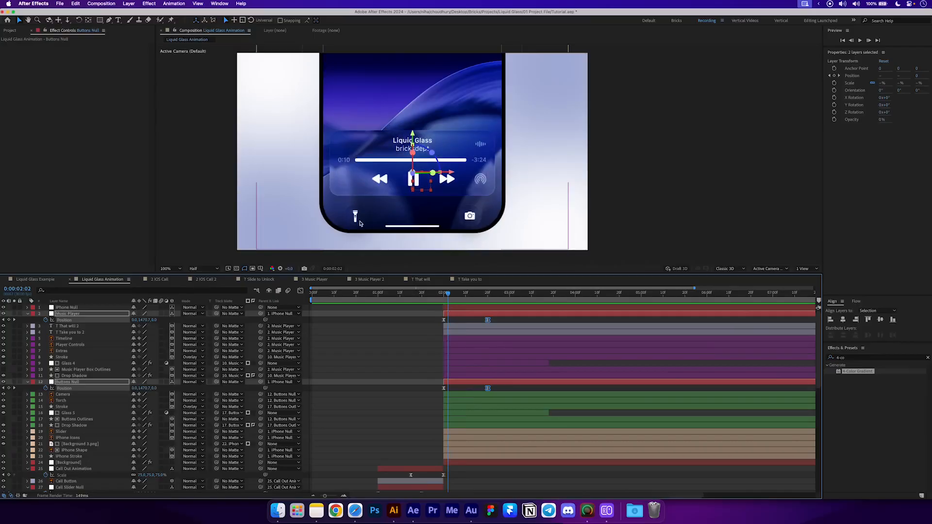
- Shift Buttons Null and all its button layers a few frames later so they start after the music player
left_click(387, 395)
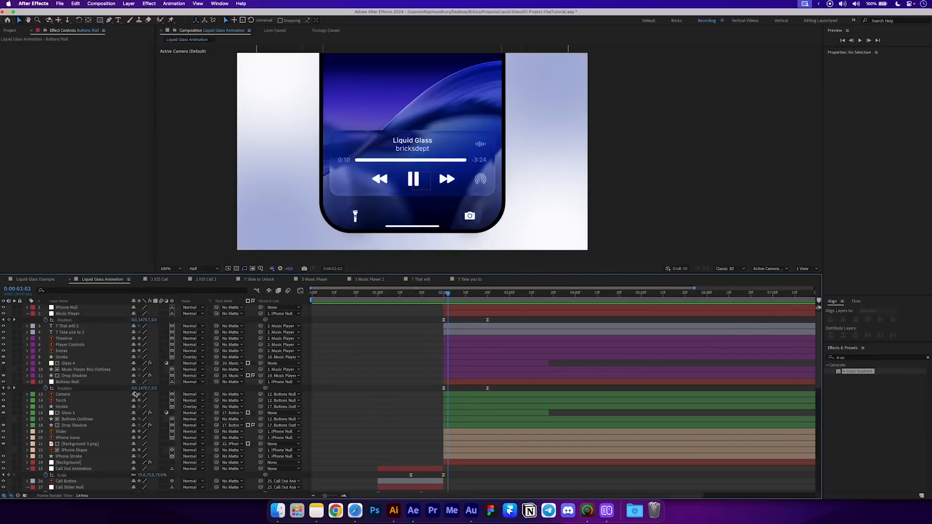
left_click(86, 383)
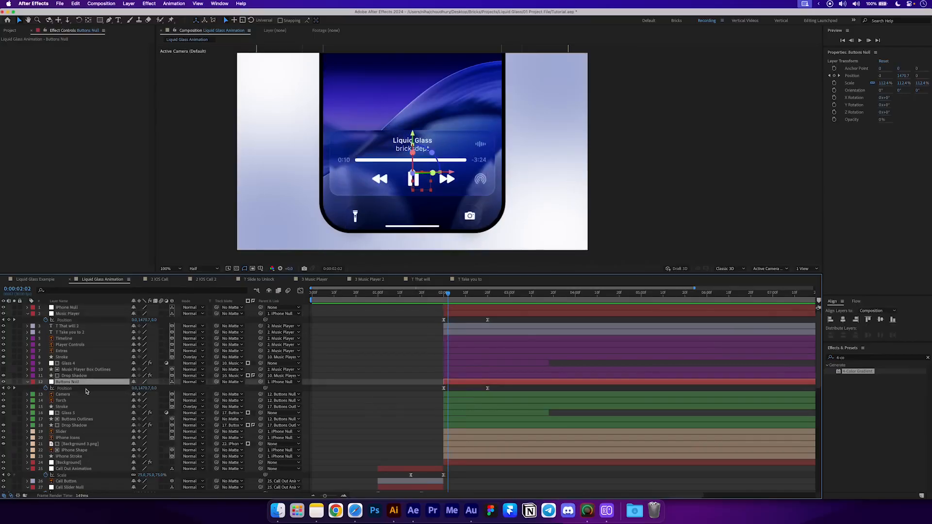
left_click(79, 427, "shift")
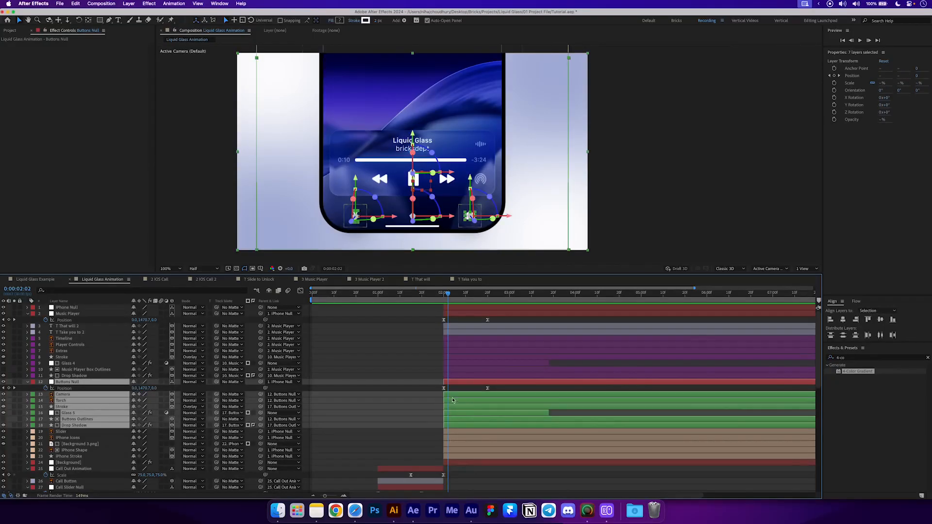
key("super+shift+a")
left_click(455, 382)
left_click(452, 426, "shift")
left_click_drag(447, 412, 454, 412)
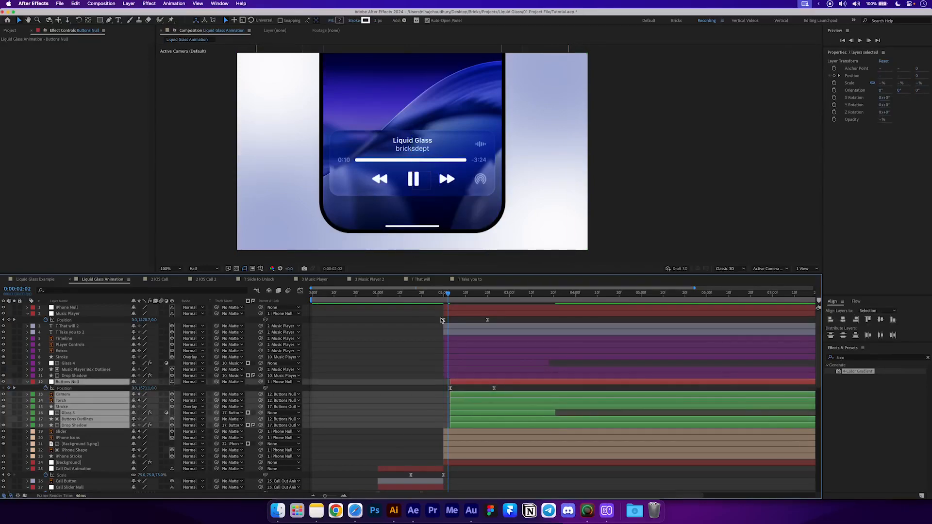
- Preview the staggered slide-up from 0:00:01:25 and collapse the revealed keyframe properties
mouse_move(445, 294)
left_mouse_down()
mouse_move(424, 294)
mouse_move(434, 297)
left_mouse_up()
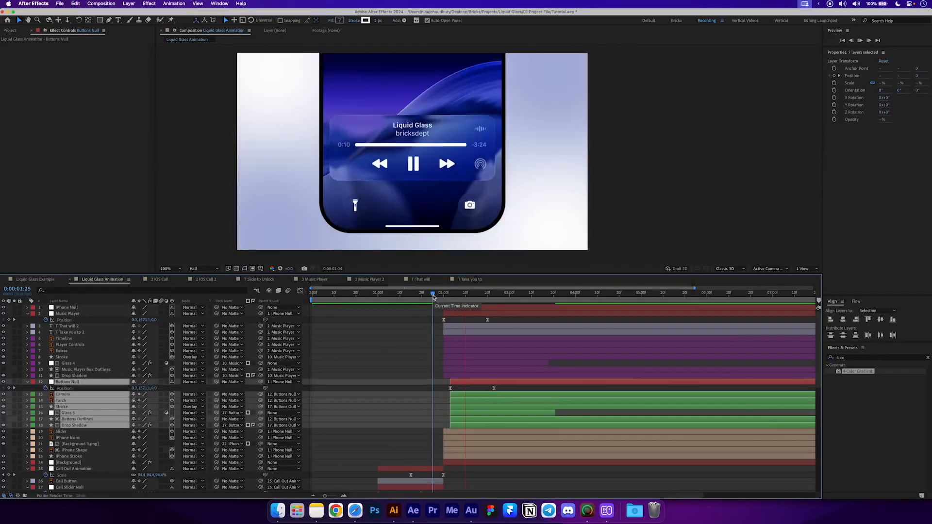
key("space")
left_click(432, 376)
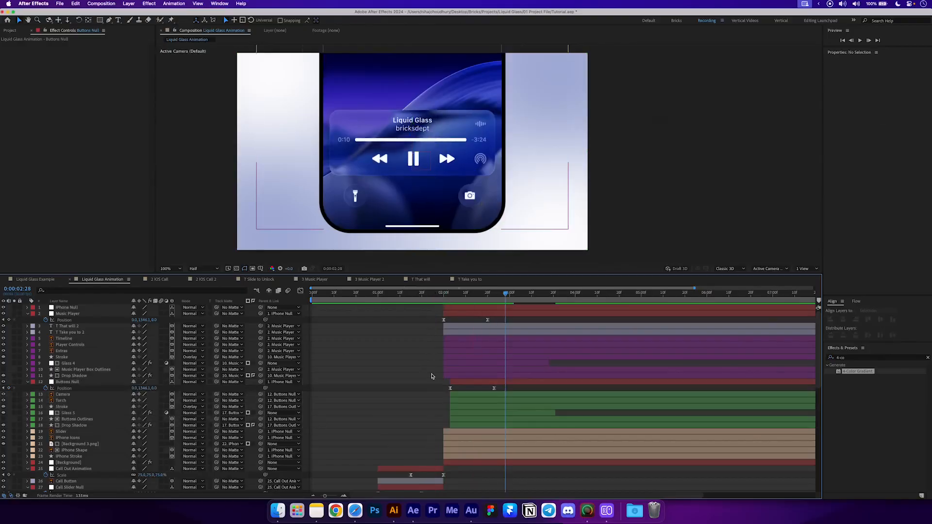
key("u")
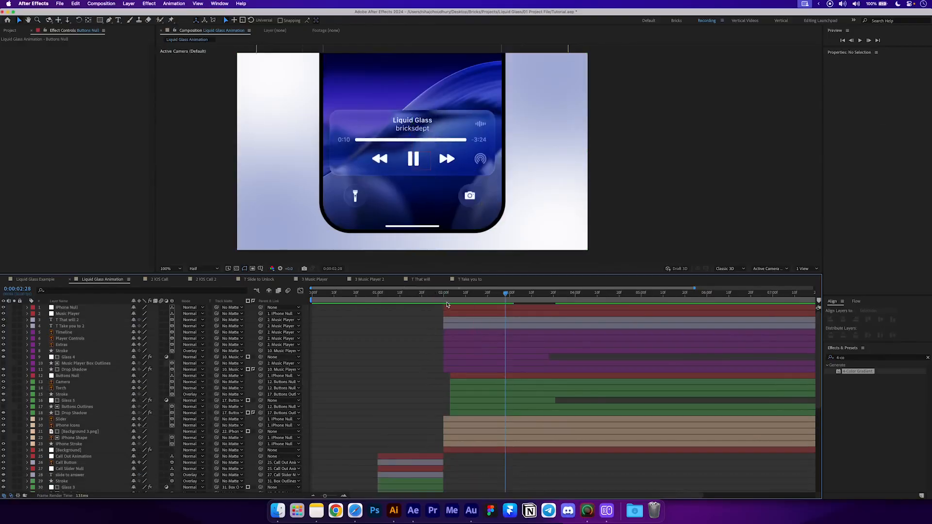
- Add a null object starting at 0:00:02:00, name it Entry Animation and make it a 3D layer
mouse_move(447, 305)
left_mouse_down()
mouse_move(432, 305)
mouse_move(467, 306)
mouse_move(430, 312)
mouse_move(443, 316)
left_mouse_up()
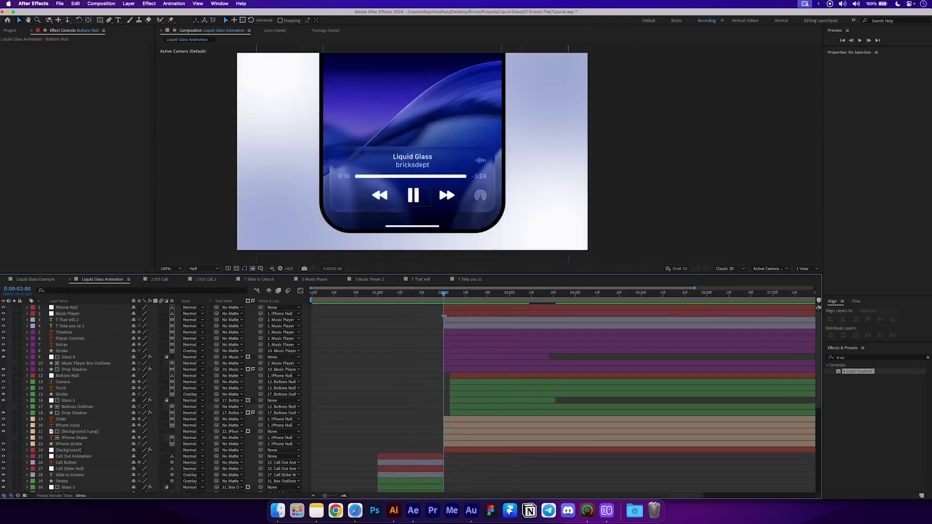
key("super+alt+shift+y")
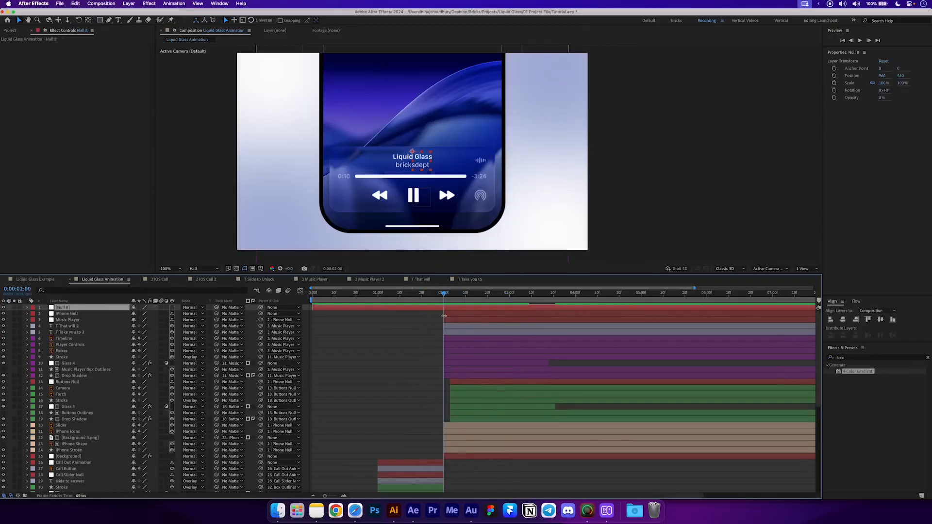
key("alt+[")
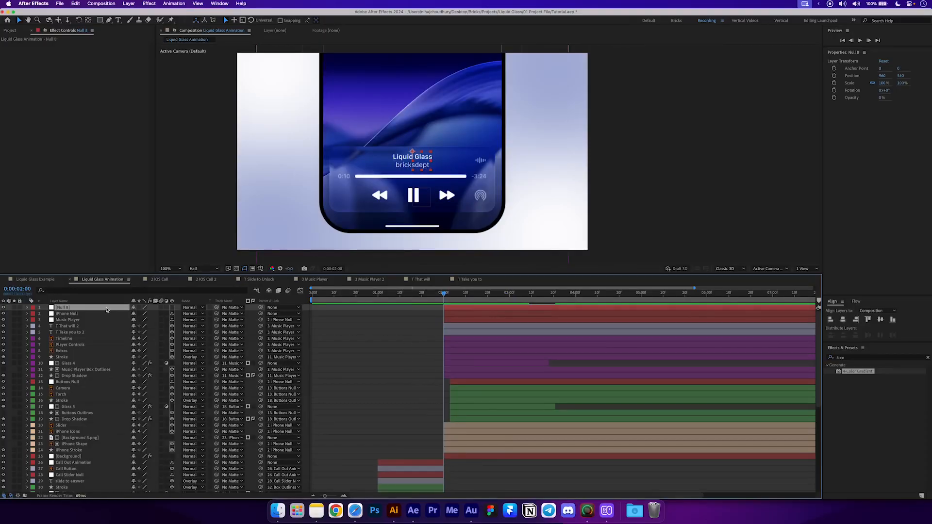
key("Return")
type("Entry Animation")
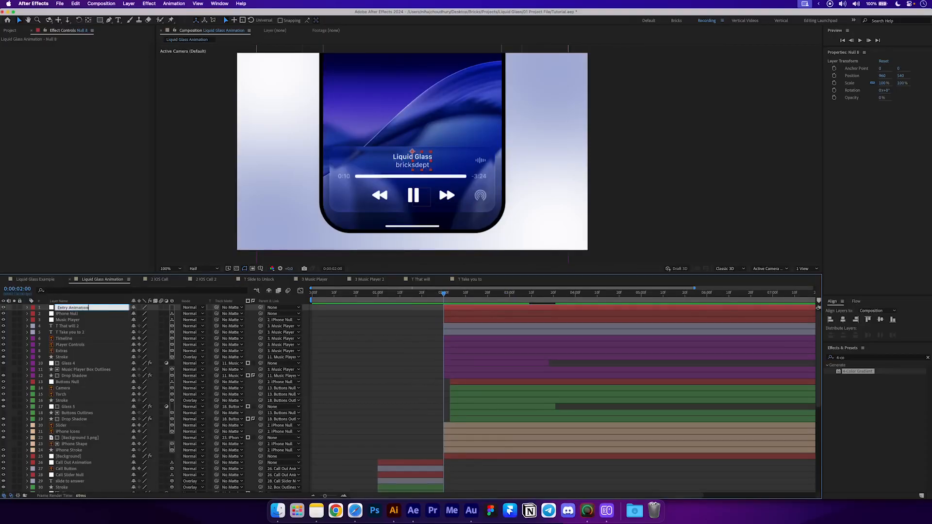
key("Return")
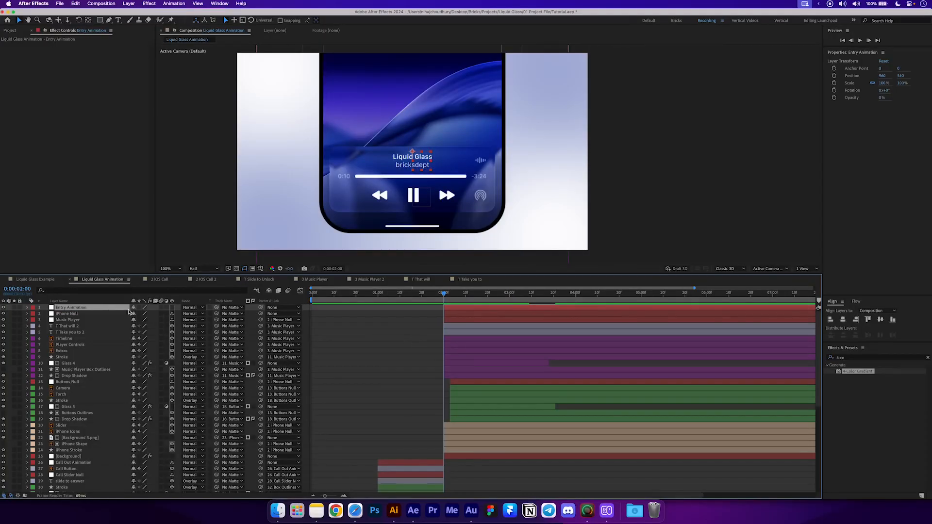
left_click(172, 307)
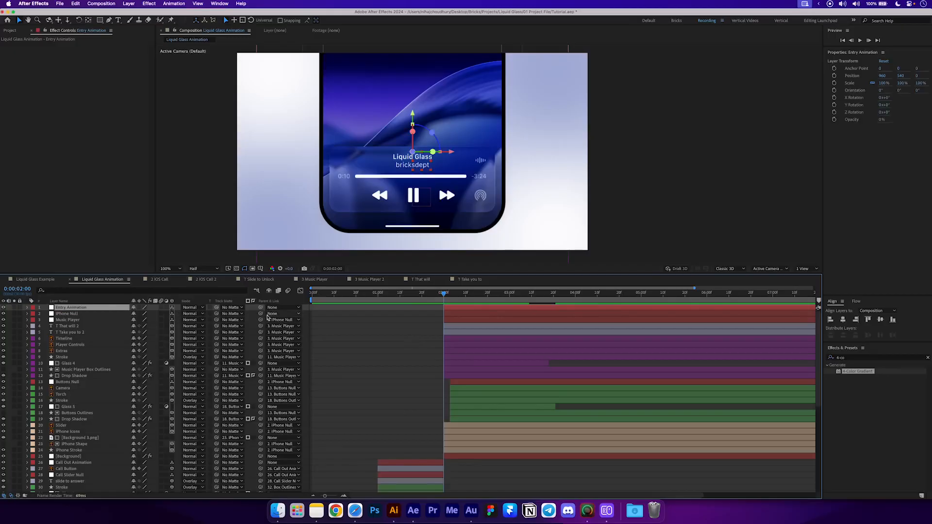
- Parent iPhone Null to the Entry Animation null
left_click(68, 314)
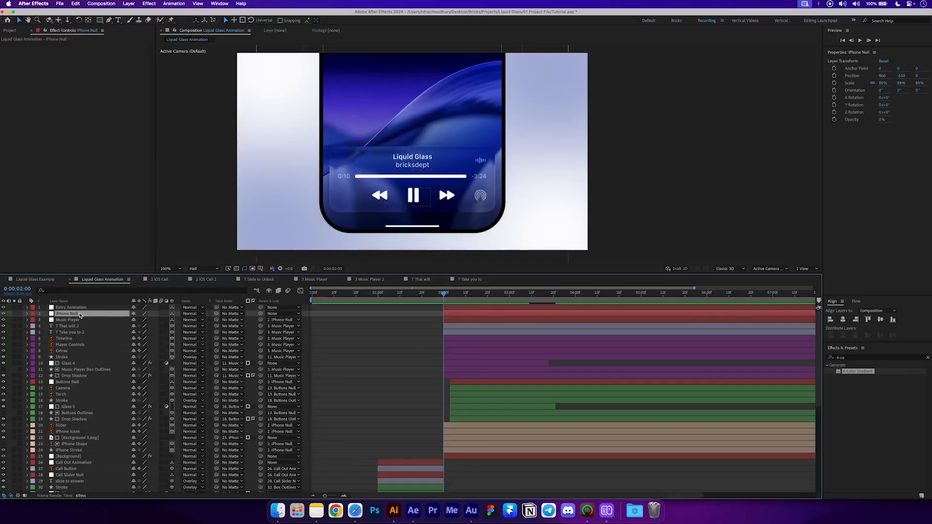
left_click(77, 308)
left_click(76, 314)
left_click_drag(262, 314, 100, 309)
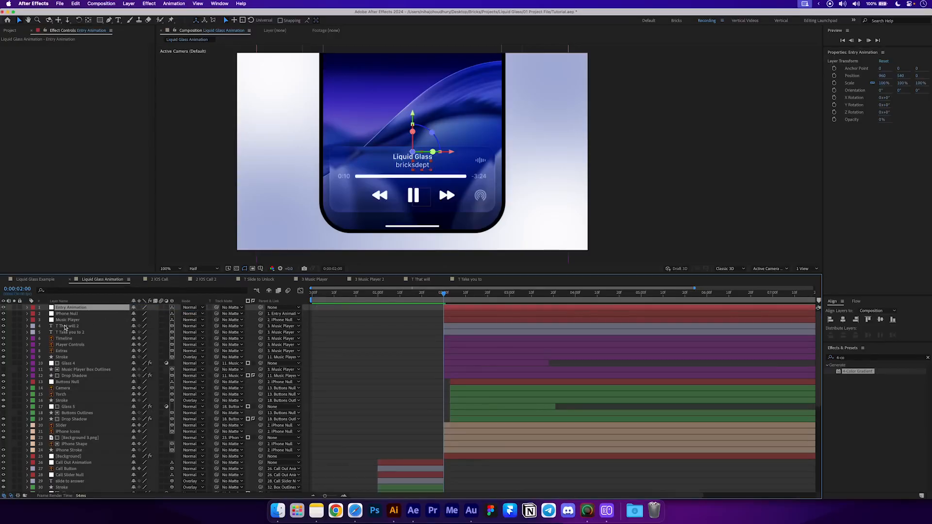
- Keyframe Entry Animation's Scale at 100% around 0:00:02:24, and try a 145% scale at 0:00:02:00 and undo it
key("s")
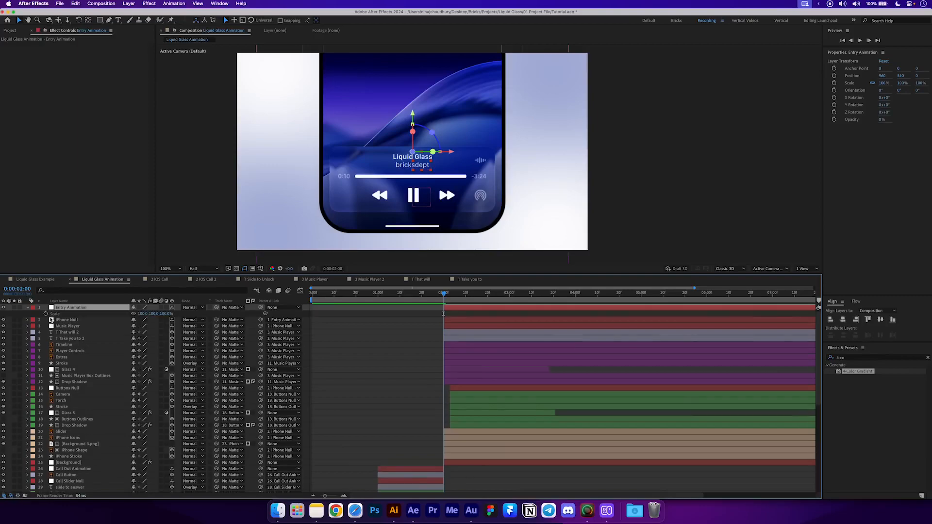
left_click(46, 313)
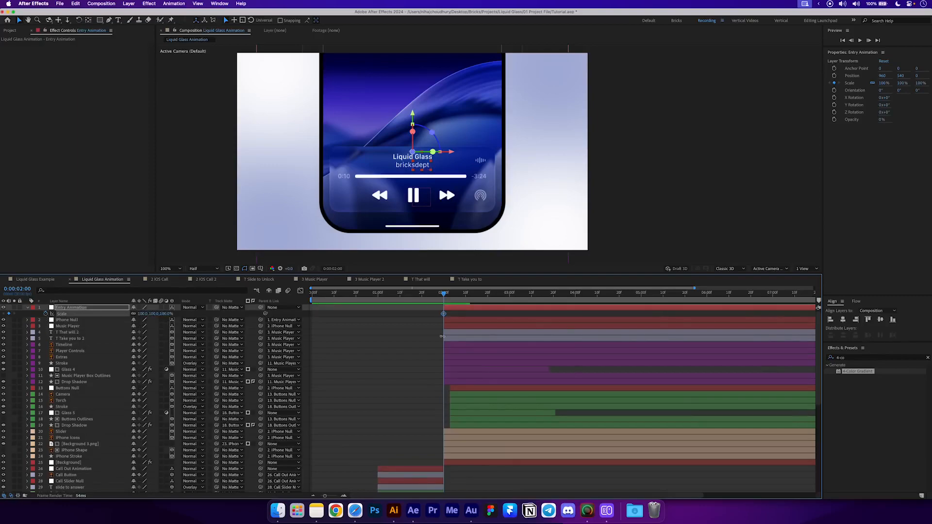
left_click_drag(443, 314, 496, 315)
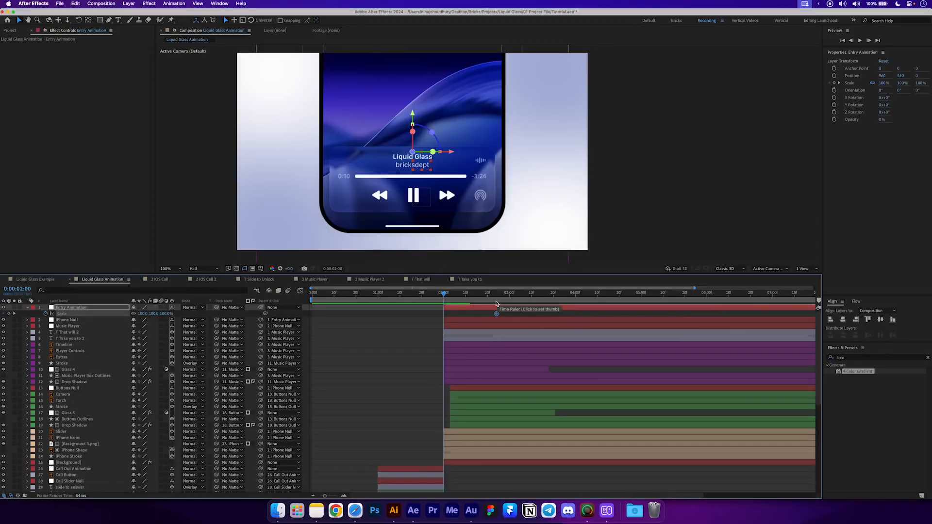
left_click_drag(141, 314, 157, 313)
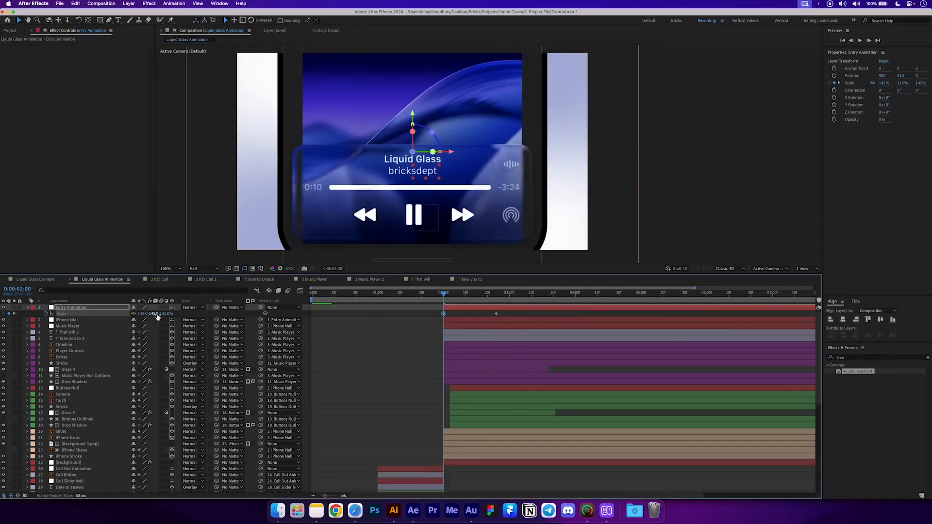
key("super+z")
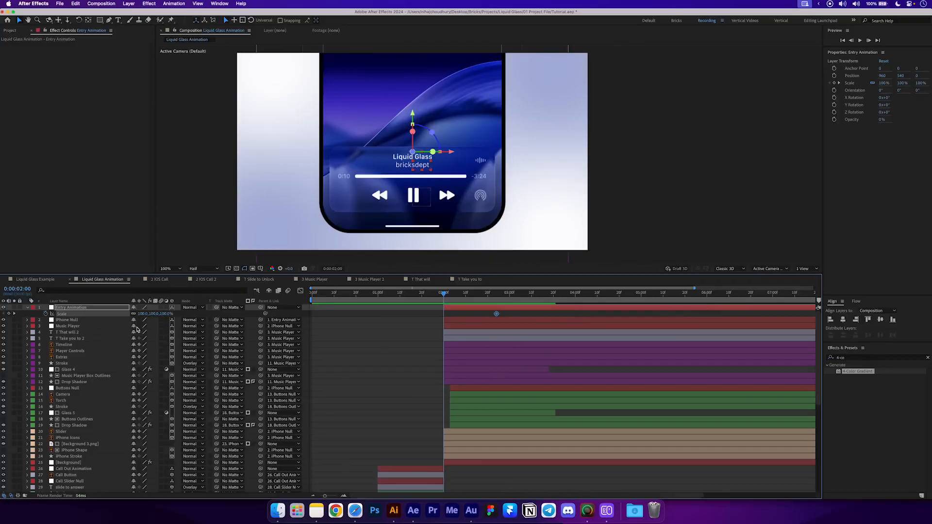
- Parent Background 3.png to iPhone Null and set Entry Animation's Scale to 140% at 0:00:02:00
scroll(93, 411, "down", 2)
left_click(92, 425)
scroll(92, 425, "up", 2)
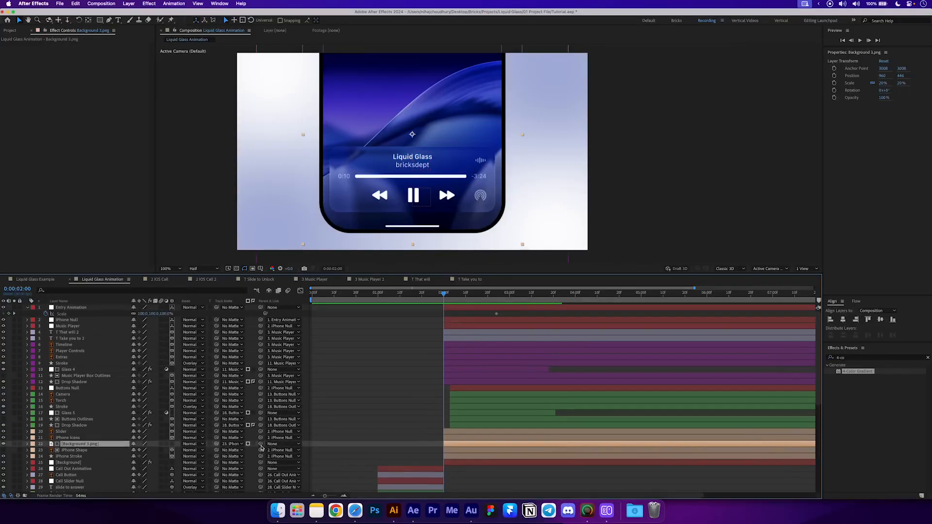
left_click_drag(260, 443, 211, 322)
left_click(395, 322)
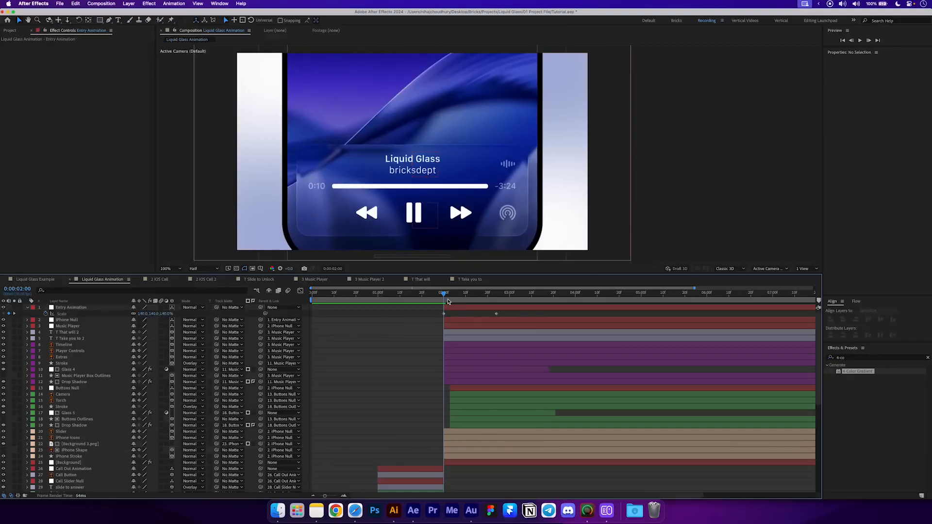
- Apply Easy Ease to Entry Animation's Scale keyframes and shape the speed graph for a fast start and a long, slow finish
left_click_drag(446, 301, 424, 322)
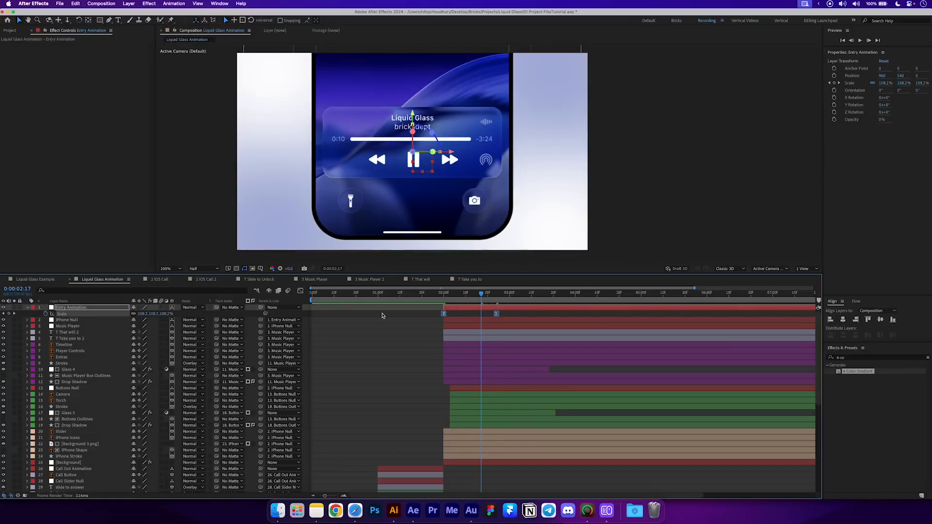
left_click(301, 290)
left_click_drag(468, 368, 470, 319)
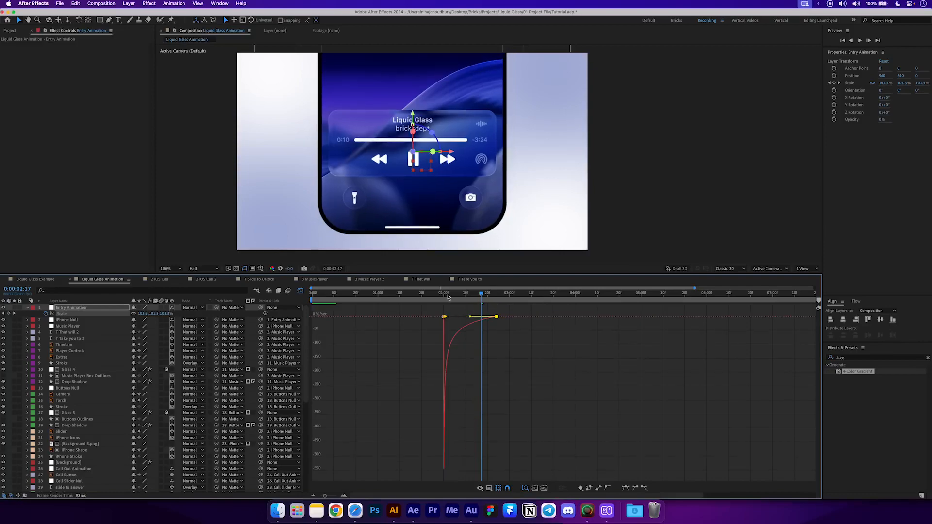
- Preview the scale-in from 0:00:01:25 and 0:00:01:00, close the graph editor, scrub to 0:00:02:14 and deselect everything
left_click(433, 295)
key("space")
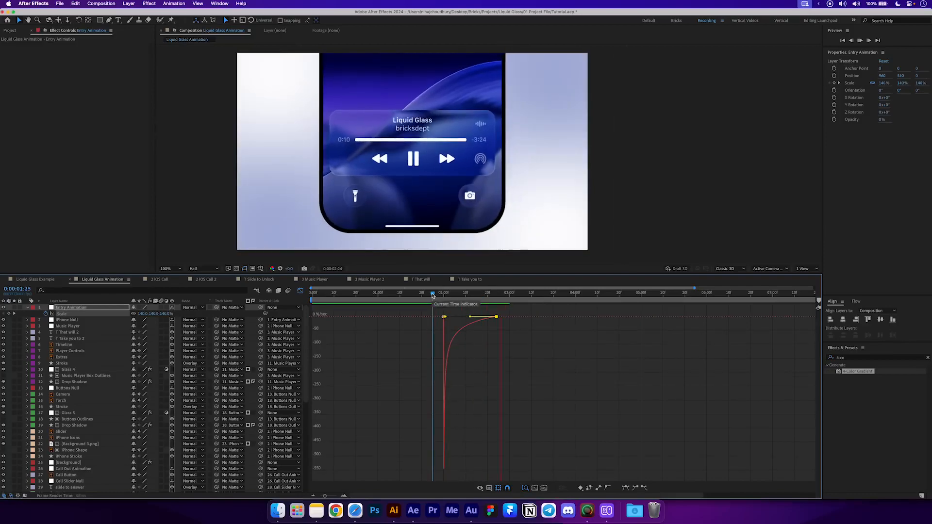
left_click(378, 295)
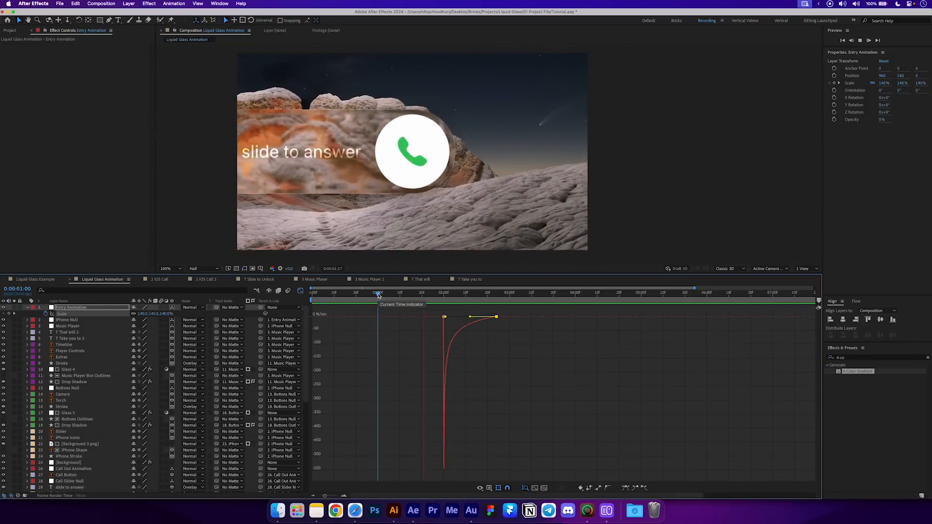
key("space")
key("shift+F3")
left_click_drag(443, 295, 474, 297)
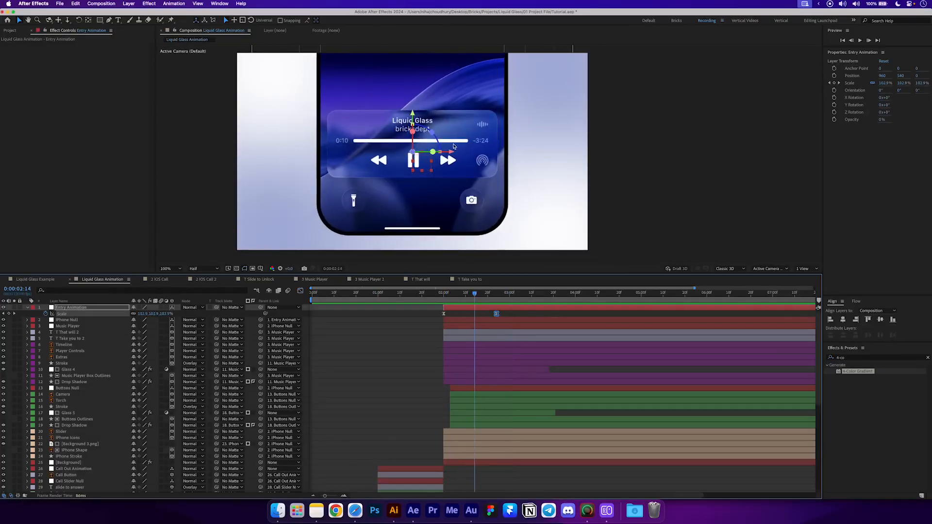
left_click(404, 399)
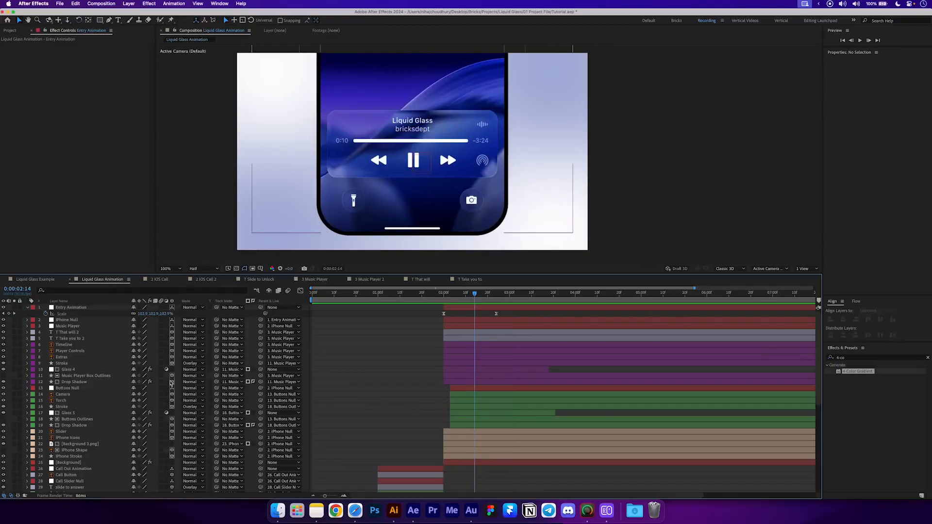
- Duplicate the Timeline layer and set the original's Opacity to 50%
left_click(75, 346)
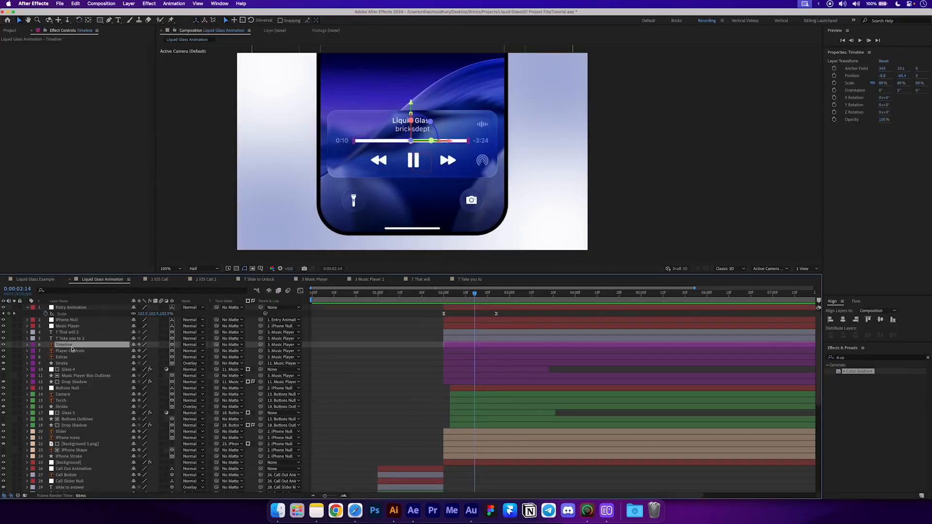
key("super+d")
left_click(68, 351)
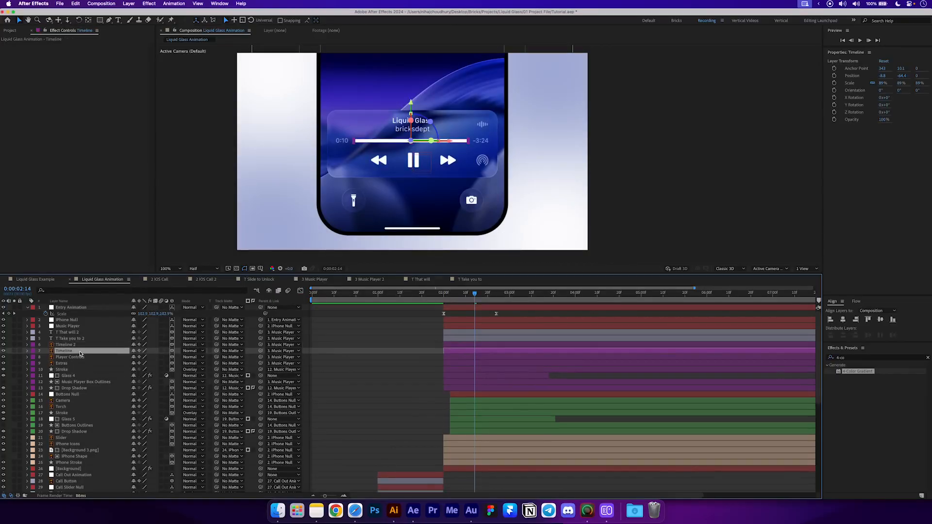
key("t")
left_click(139, 357)
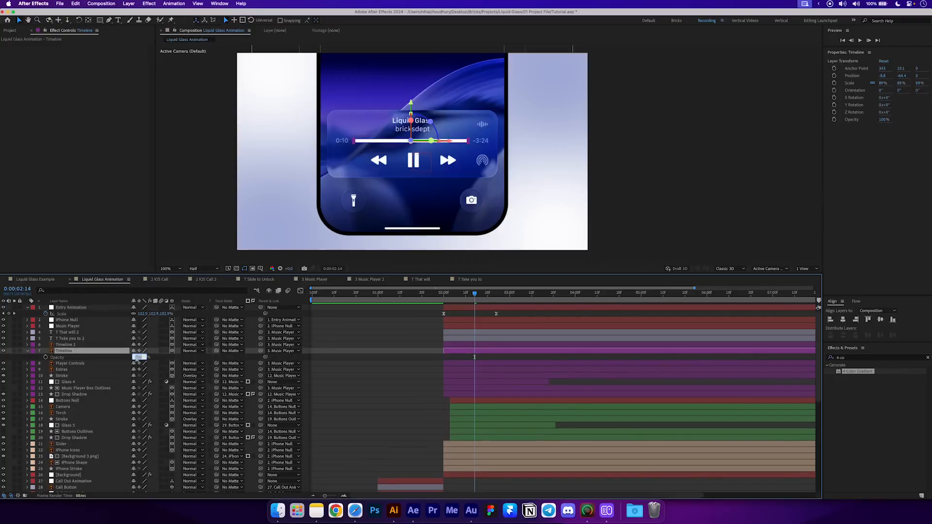
type("50")
key("Return")
- Draw a rectangular mask on the duplicated Timeline layer around the progress bar's beginning and keyframe its Mask Path at 0:00:02:14
left_click(80, 346)
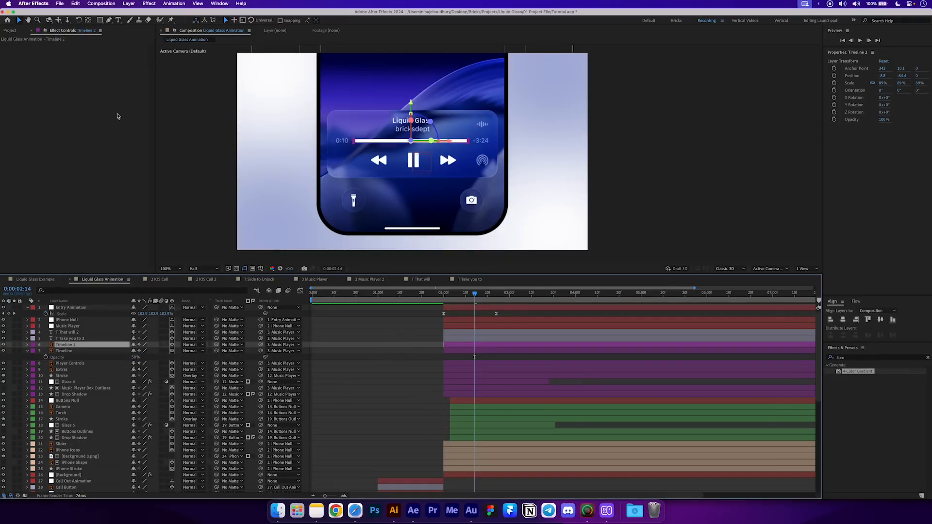
left_click(100, 21)
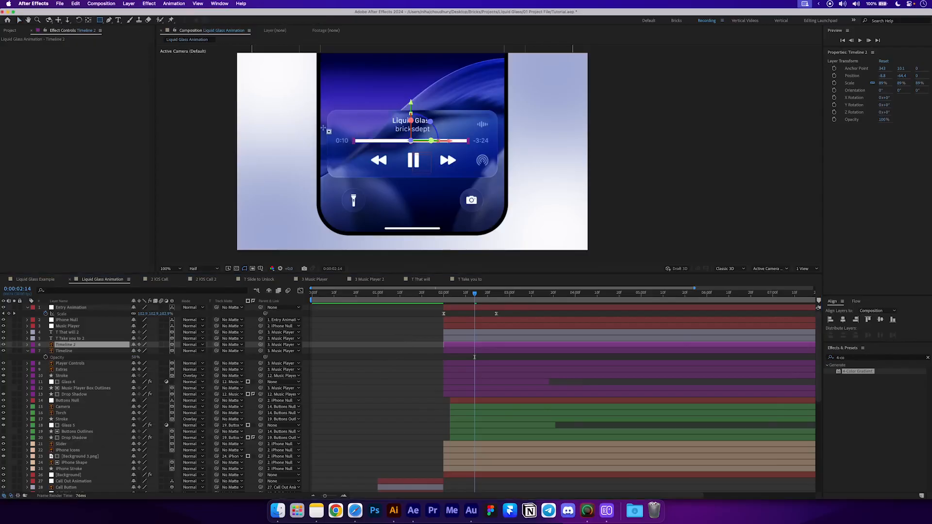
left_click_drag(316, 122, 369, 162)
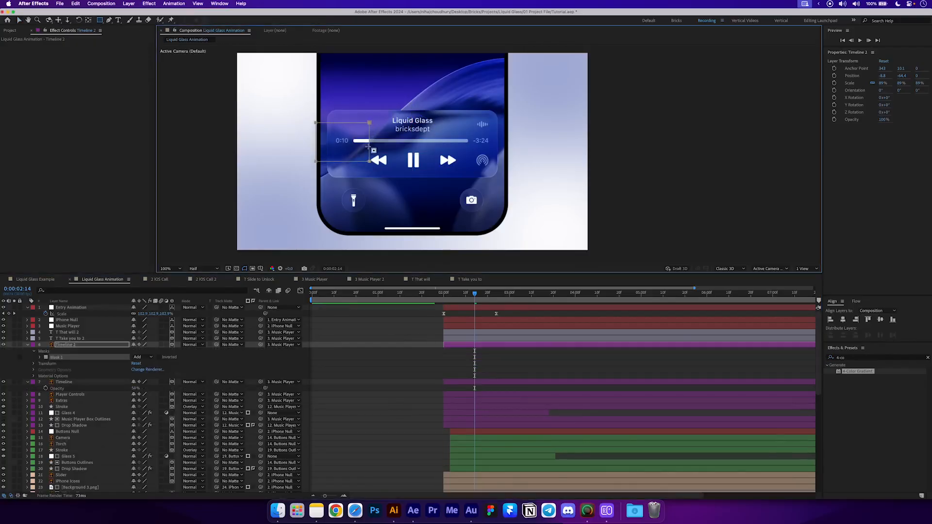
left_click(40, 358)
left_click(52, 363)
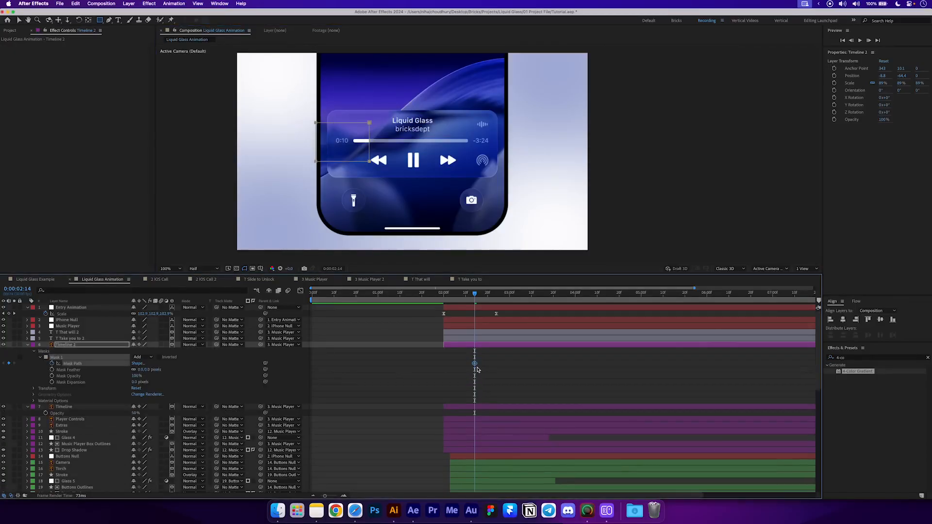
- Animate the Timeline 2 mask widening rightward along the progress bar, with Mask Path keyframes at 0:00:02:00 and about 0:00:04:00
left_click_drag(475, 363, 444, 363)
key("v")
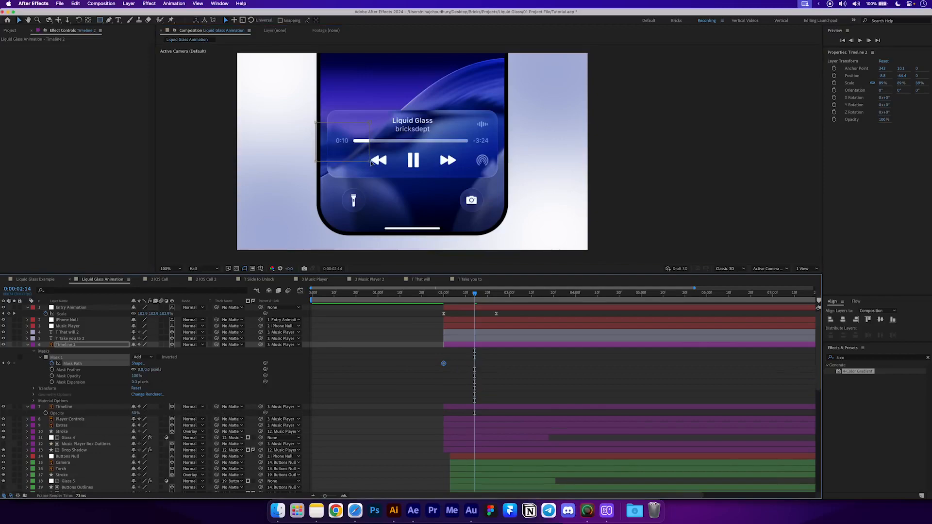
left_click(369, 161)
left_click_drag(370, 131, 403, 127)
left_click_drag(474, 363, 579, 372)
- Preview the progress bar fill from 0:00:01:22, move the second Mask Path keyframe out to about 0:00:04:19 and deselect everything
left_click(426, 294)
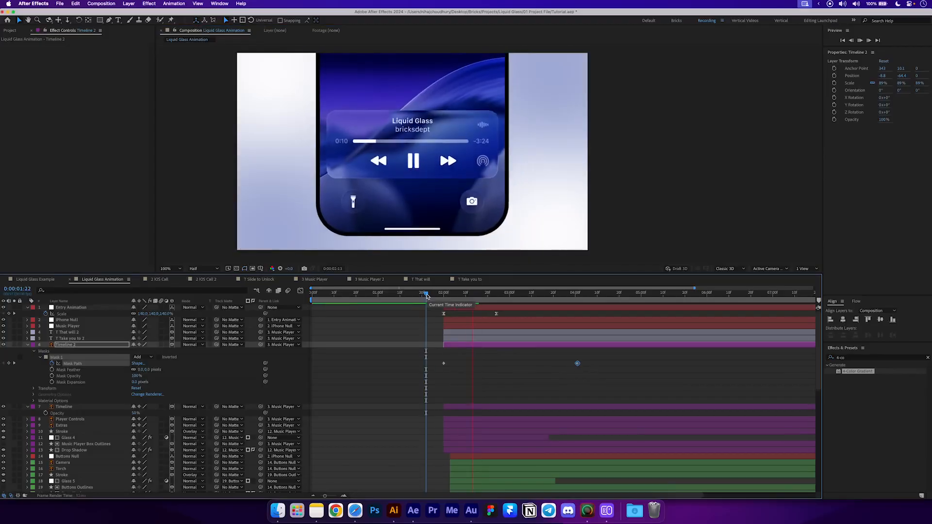
key("space")
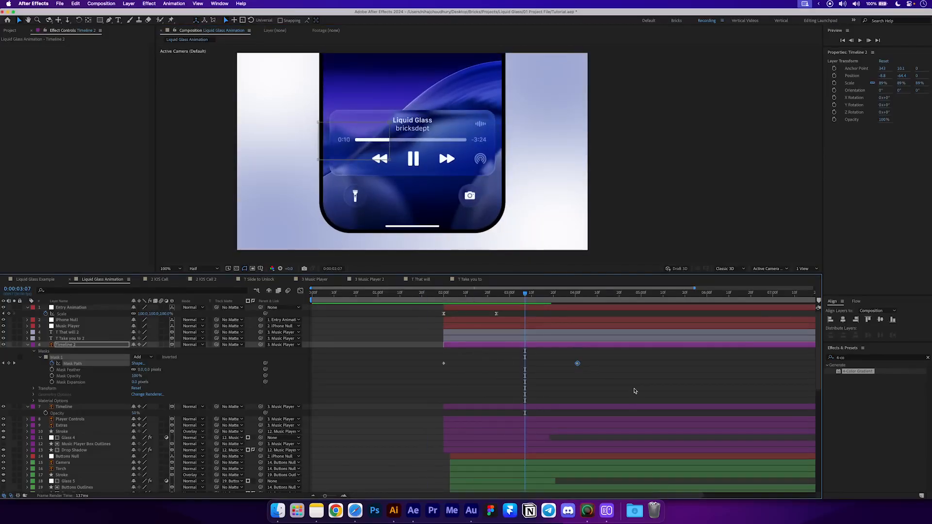
left_click(586, 371)
left_click_drag(580, 367, 619, 366)
left_click(505, 382)
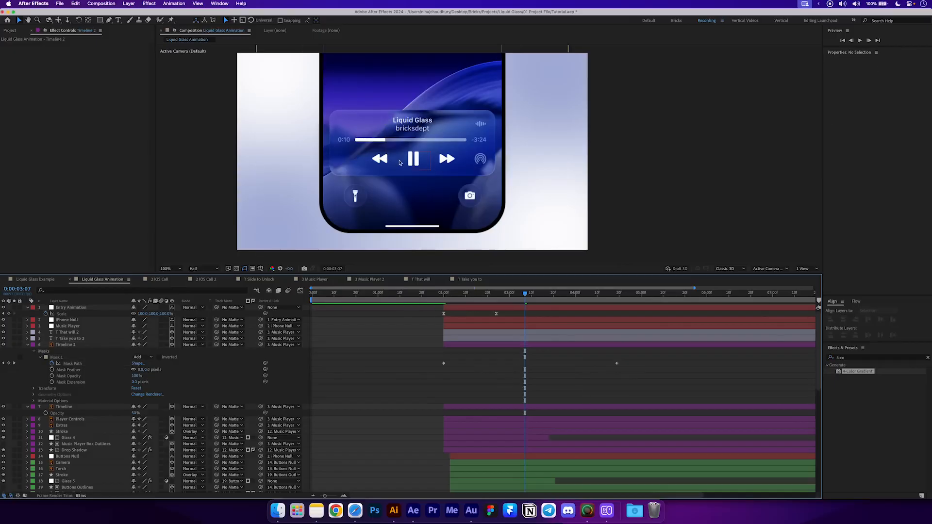
- Preview the animation from 0:00:00:00 to check the slower progress bar fill
left_click_drag(422, 295, 266, 302)
key("space")
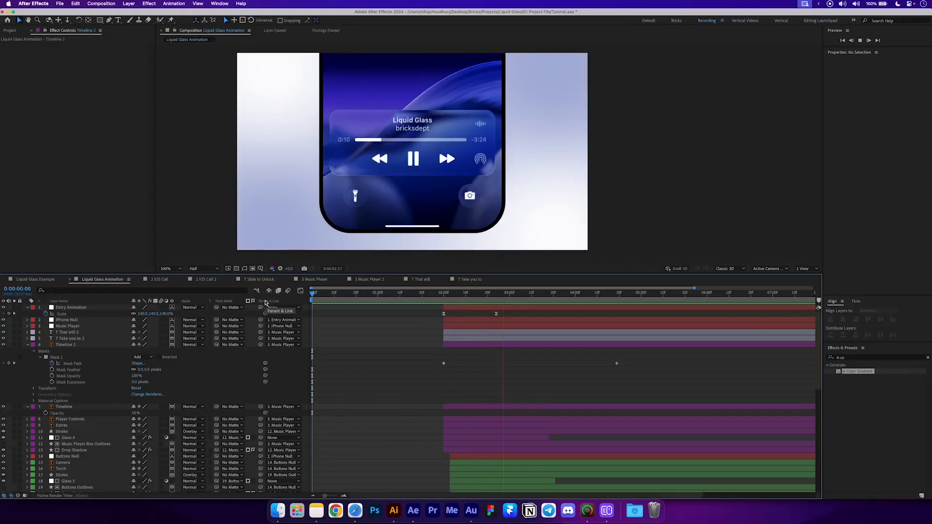
key("space")
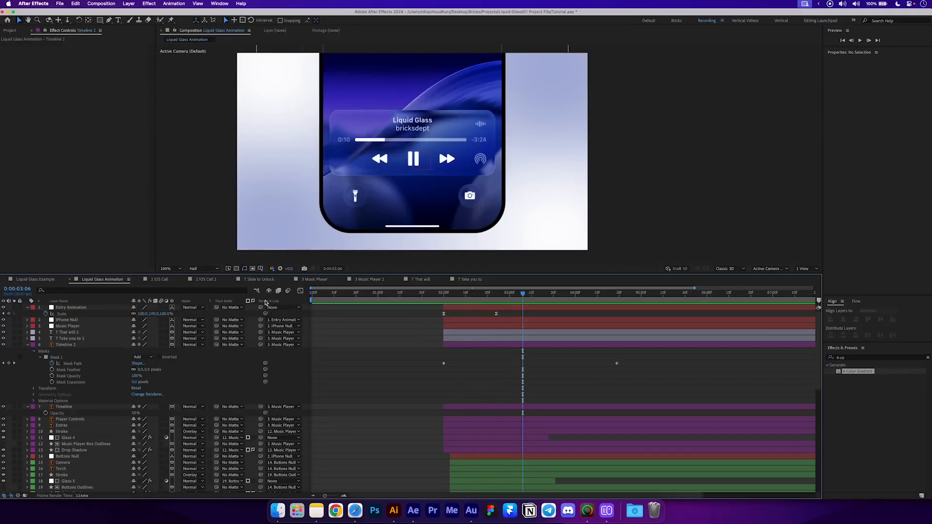